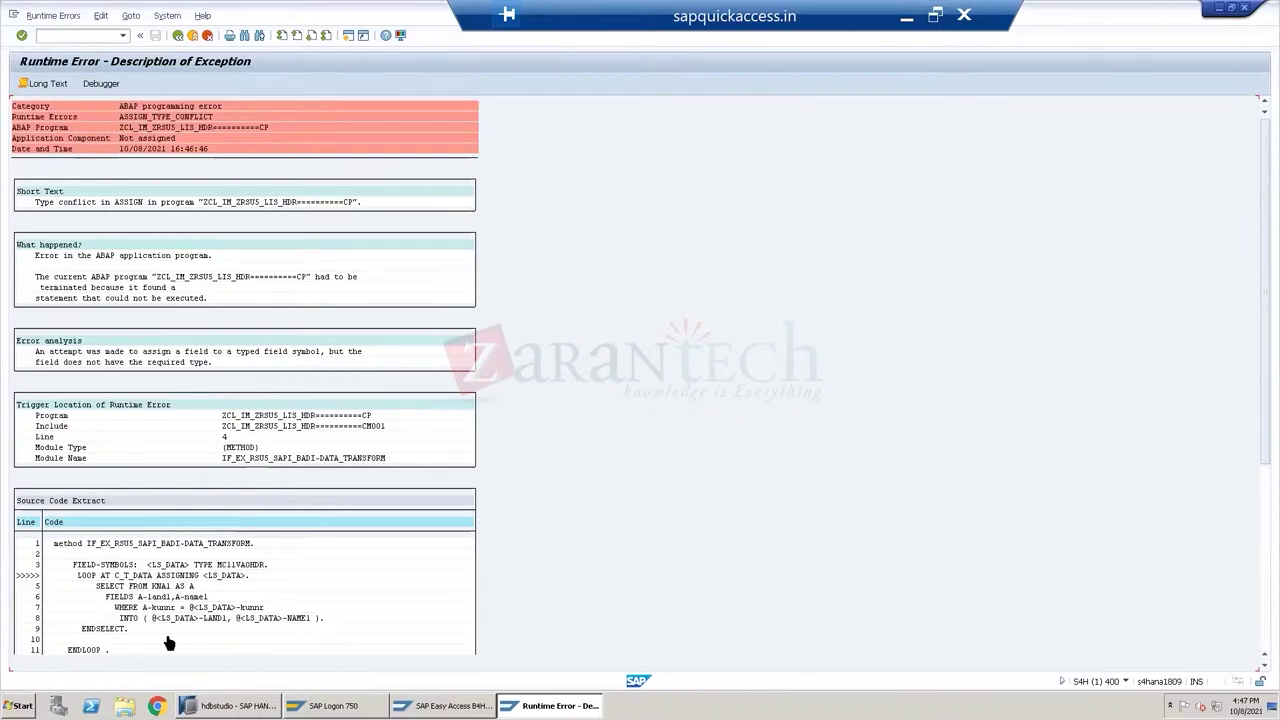
- Leave the runtime error screen and return to the SAP Easy Access menu
{"action": "scroll", "coordinate": [175, 620], "scroll_direction": "down", "scroll_amount": 2}
{"action": "scroll", "coordinate": [175, 620], "scroll_direction": "down", "scroll_amount": 1}
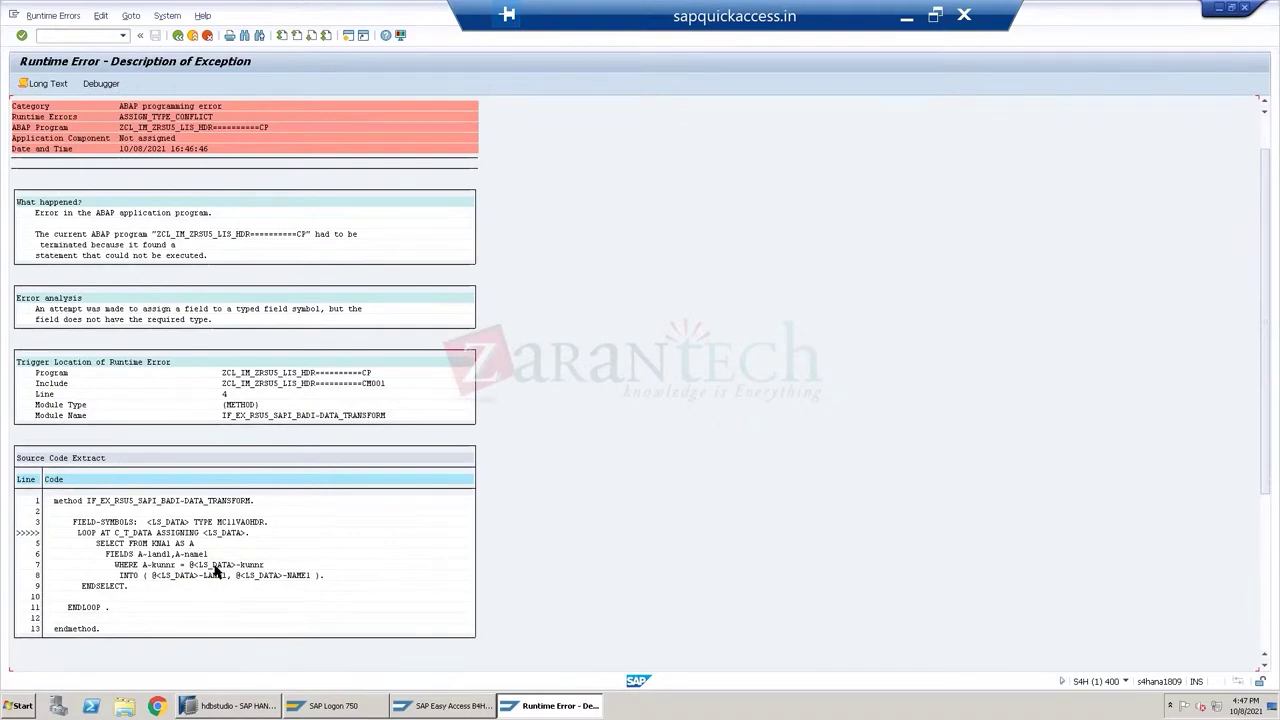
{"action": "scroll", "coordinate": [233, 533], "scroll_direction": "up", "scroll_amount": 3}
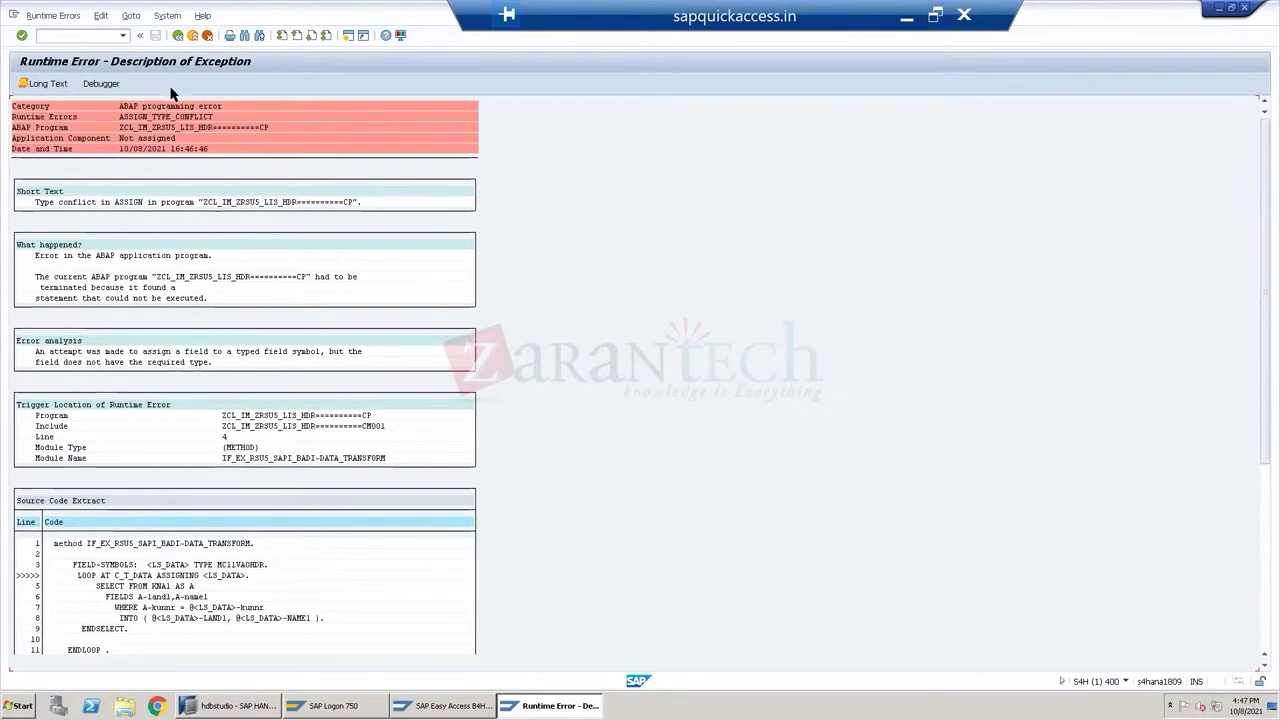
{"action": "left_click", "coordinate": [122, 37]}
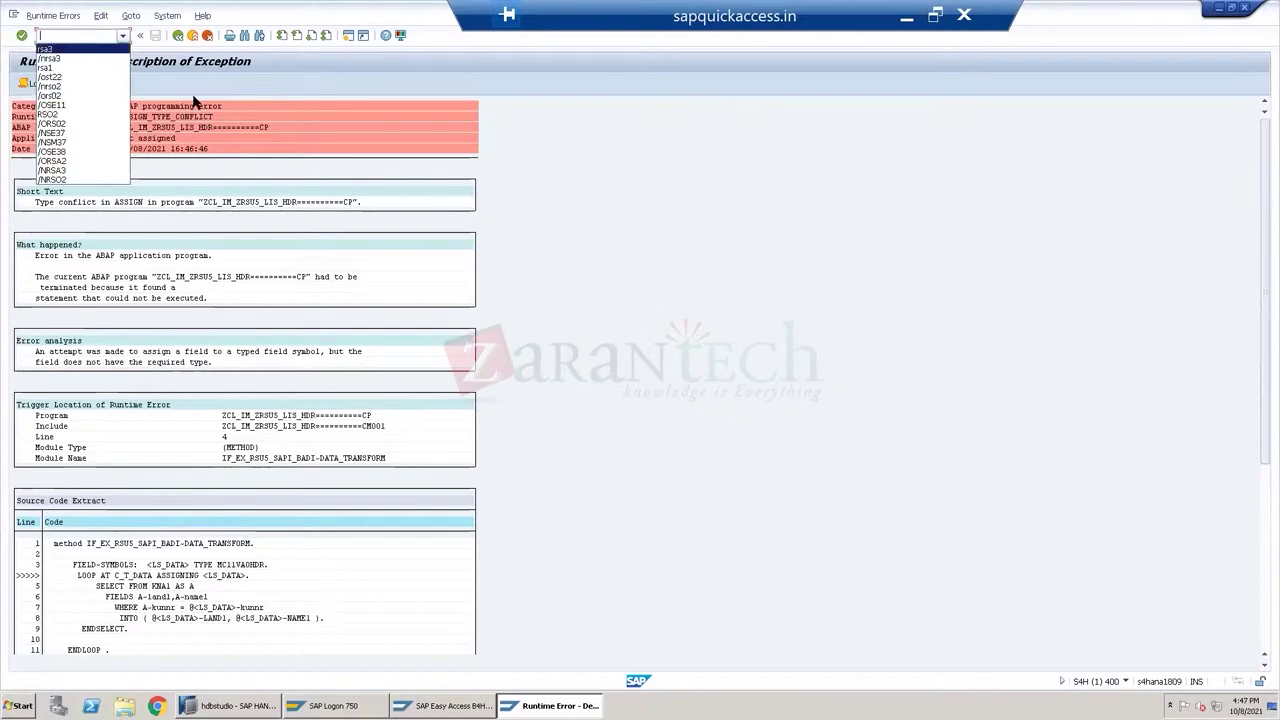
{"action": "left_click", "coordinate": [100, 35]}
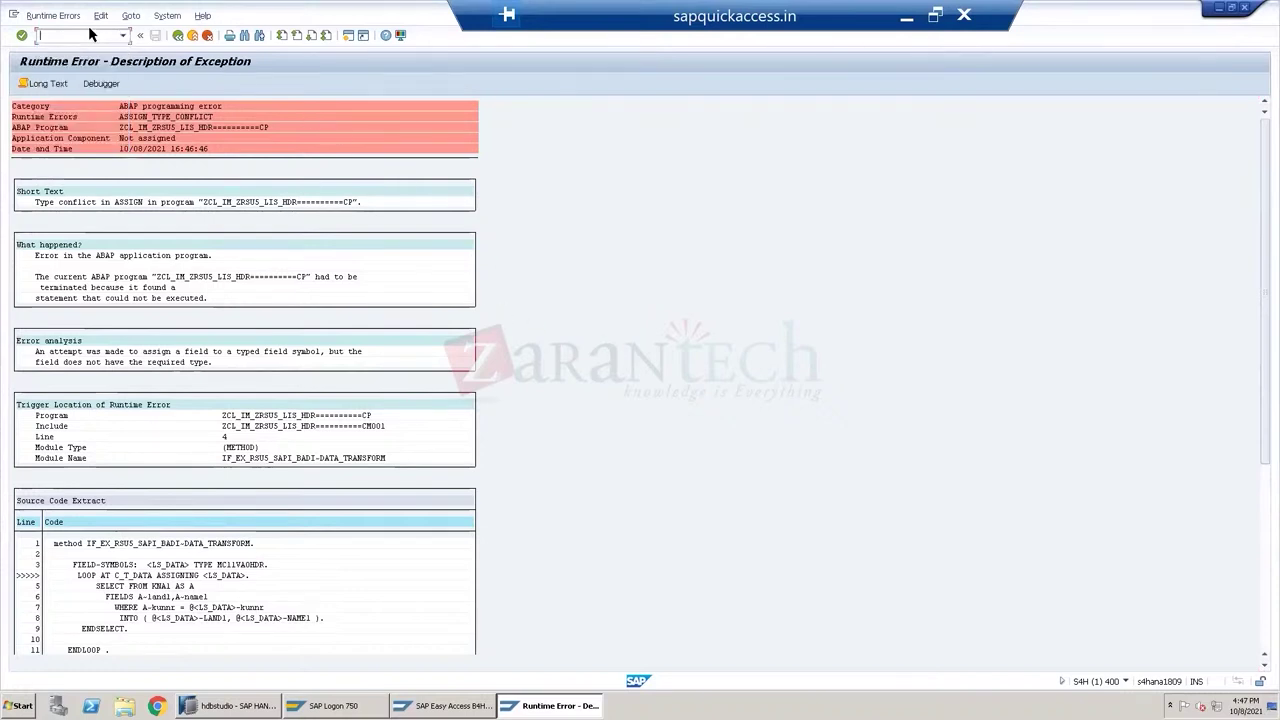
{"action": "left_click", "coordinate": [179, 37]}
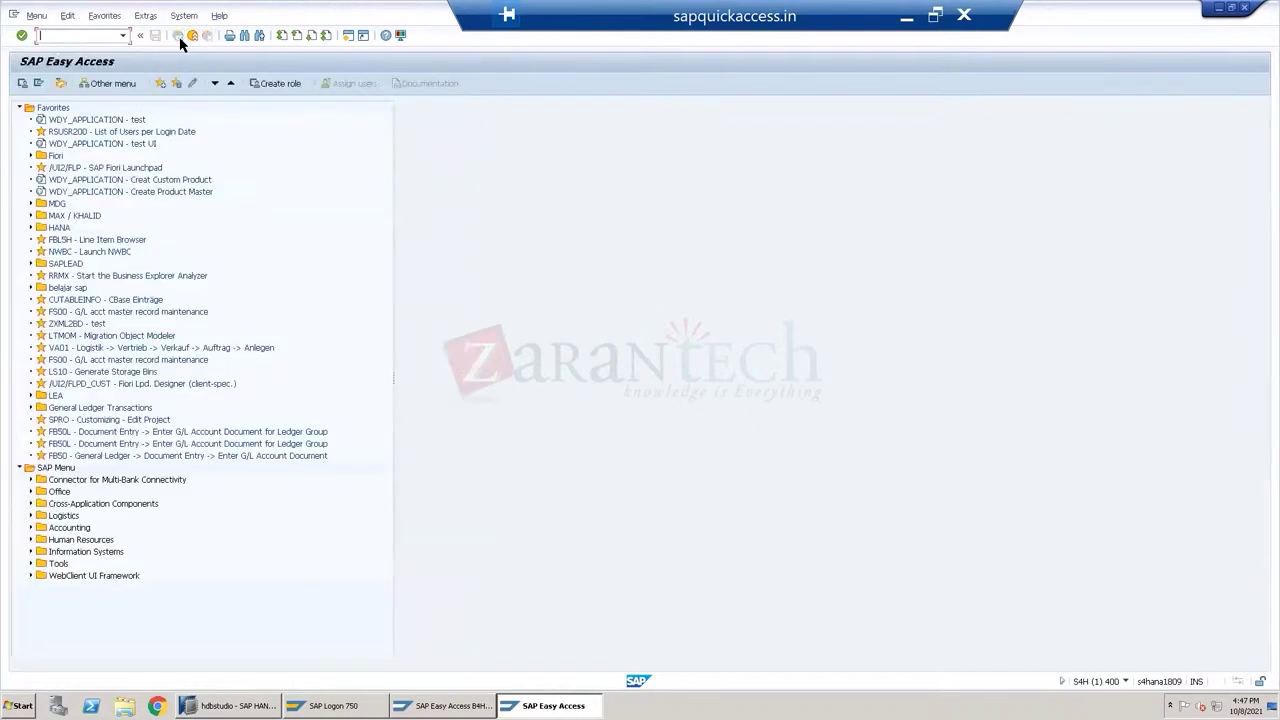
- Start rsa3 from the transaction history and load DataSource 0FI_GL_10
{"action": "left_click", "coordinate": [124, 36]}
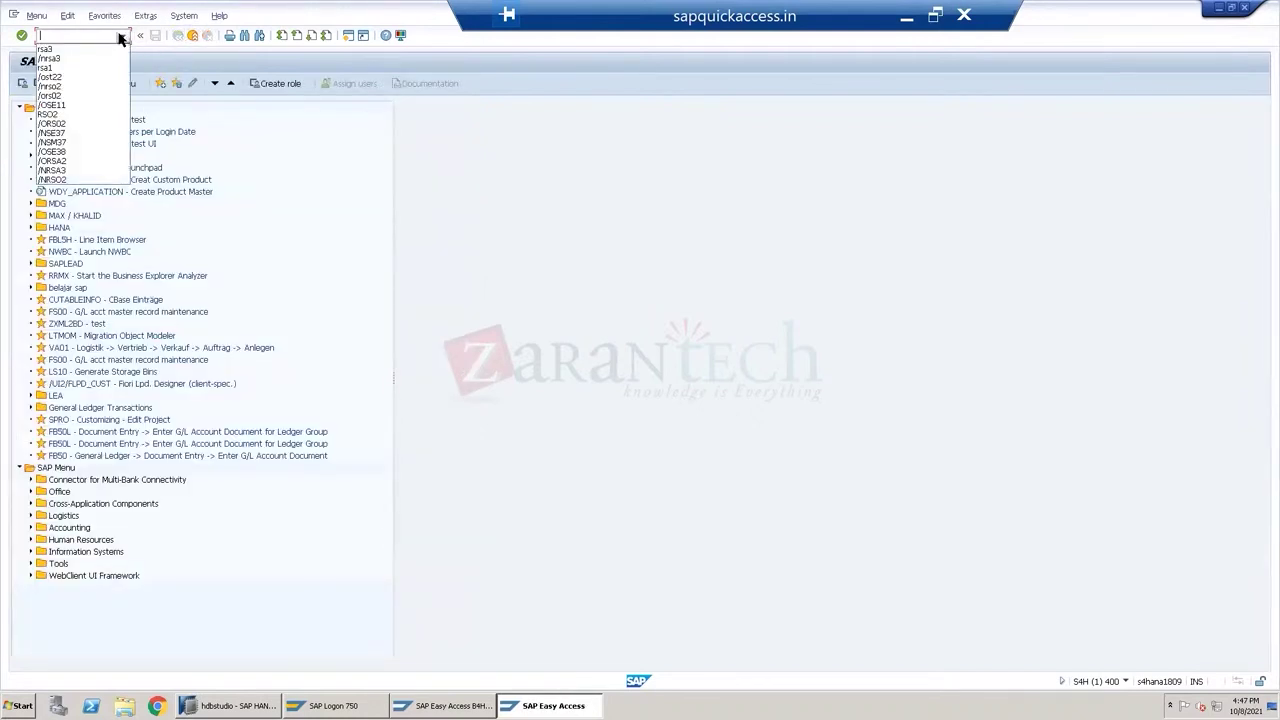
{"action": "left_click", "coordinate": [48, 50]}
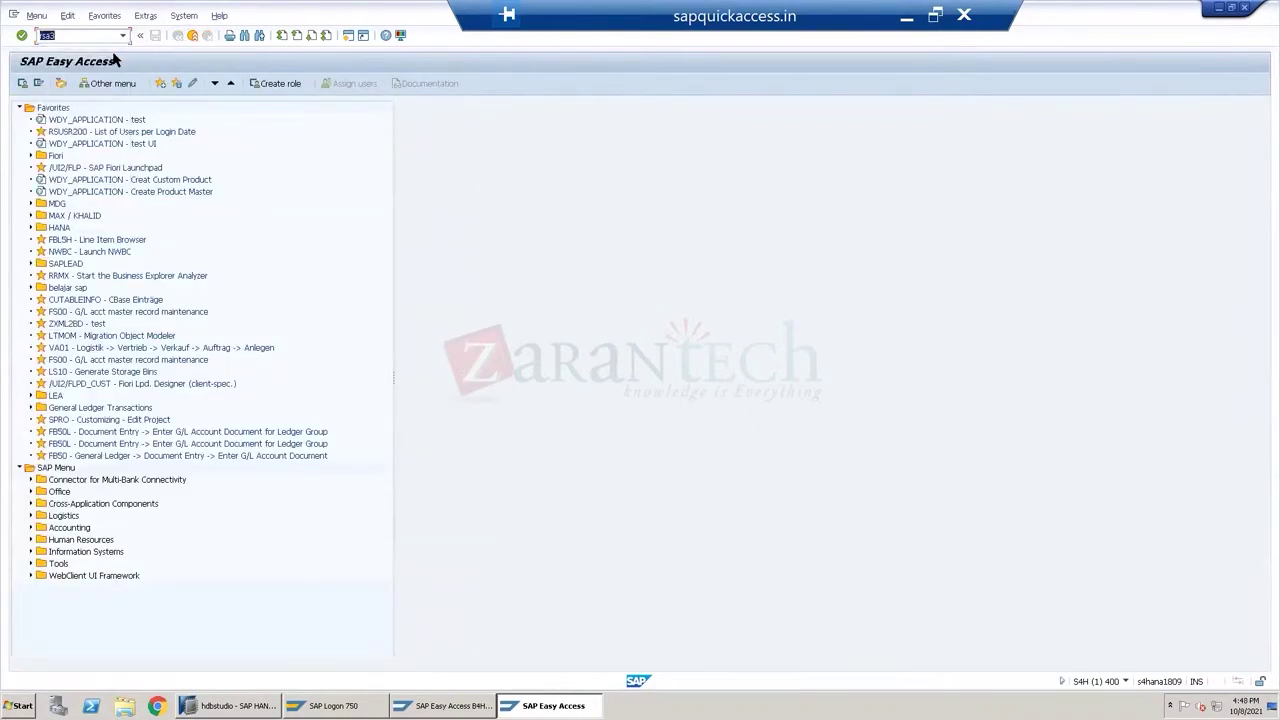
{"action": "key", "text": "Return"}
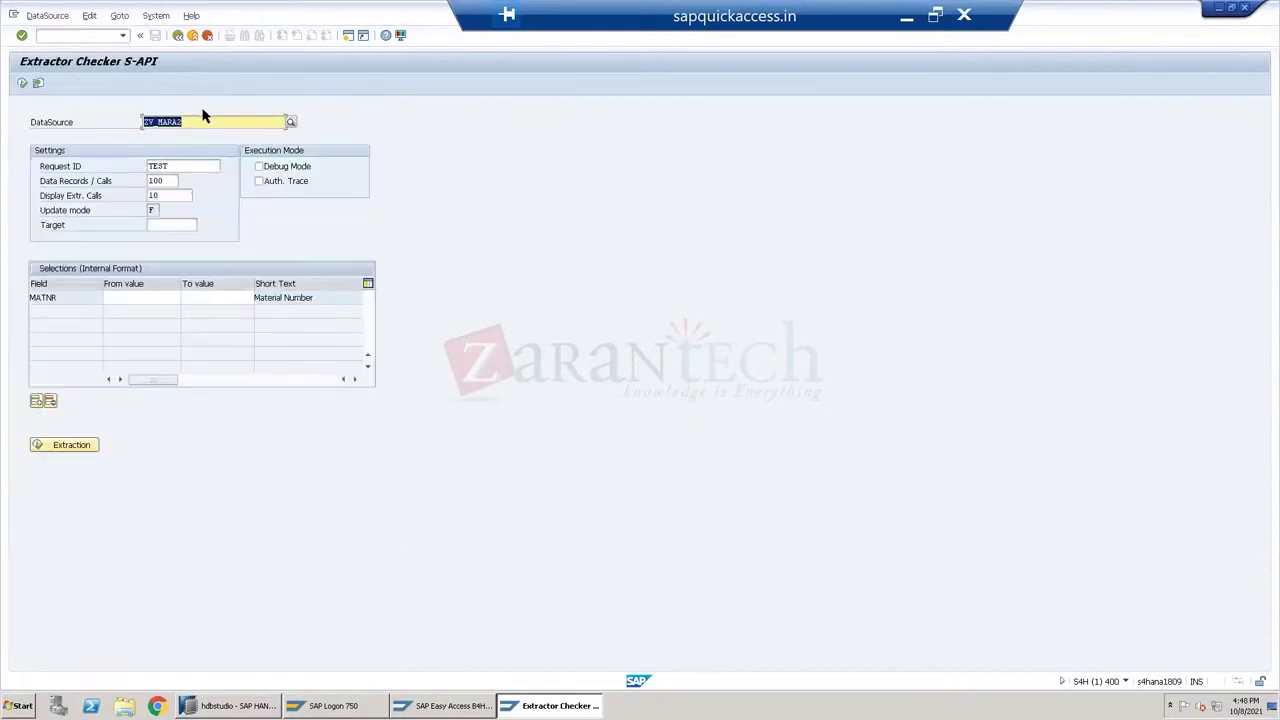
{"action": "type", "text": "0fi_gl_10"}
{"action": "key", "text": "Return"}
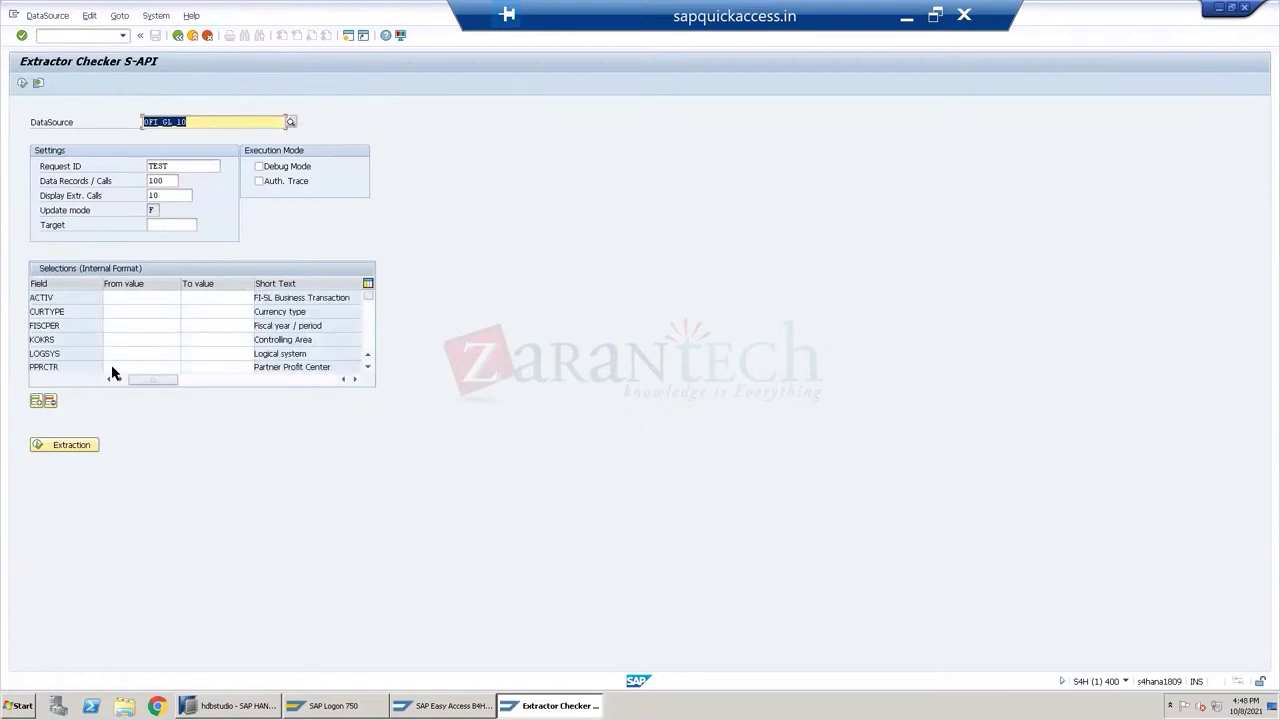
- Run the 0FI_GL_10 test extraction, which ends in an ASSIGN_TYPE_CONFLICT runtime error
{"action": "left_click", "coordinate": [57, 449]}
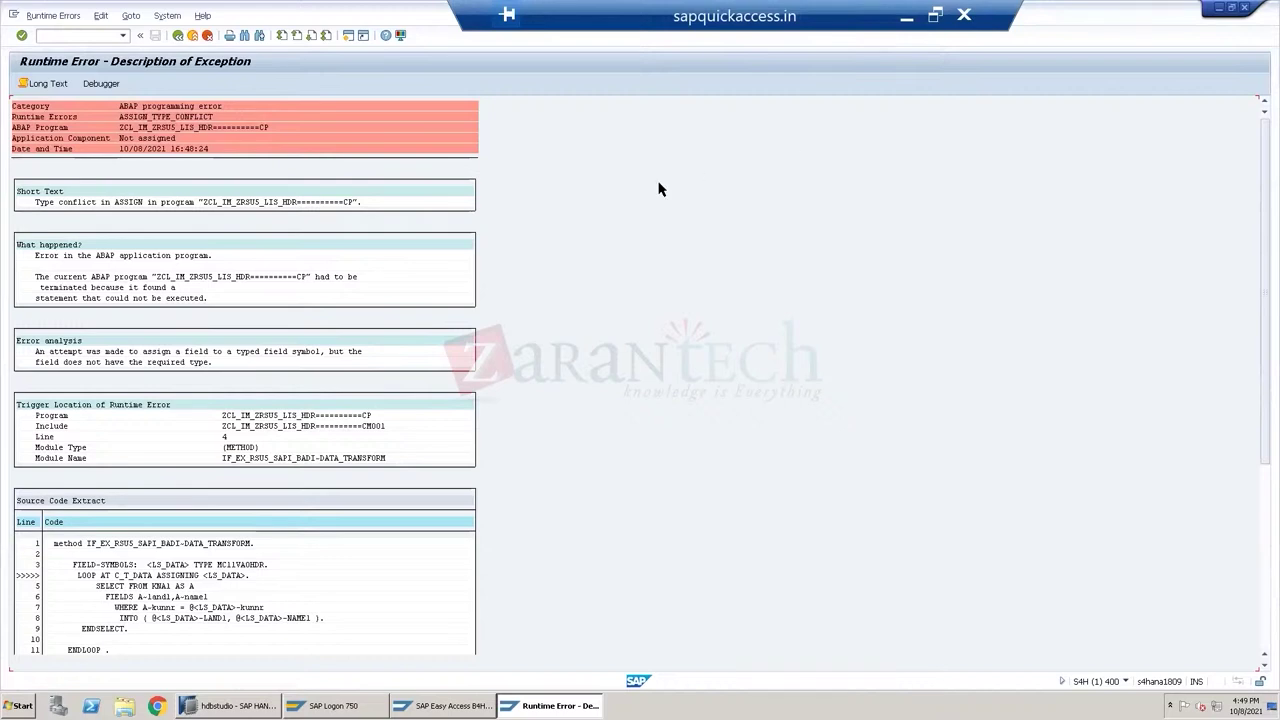
- Switch over to SAP HANA Studio
{"action": "left_click", "coordinate": [214, 706]}
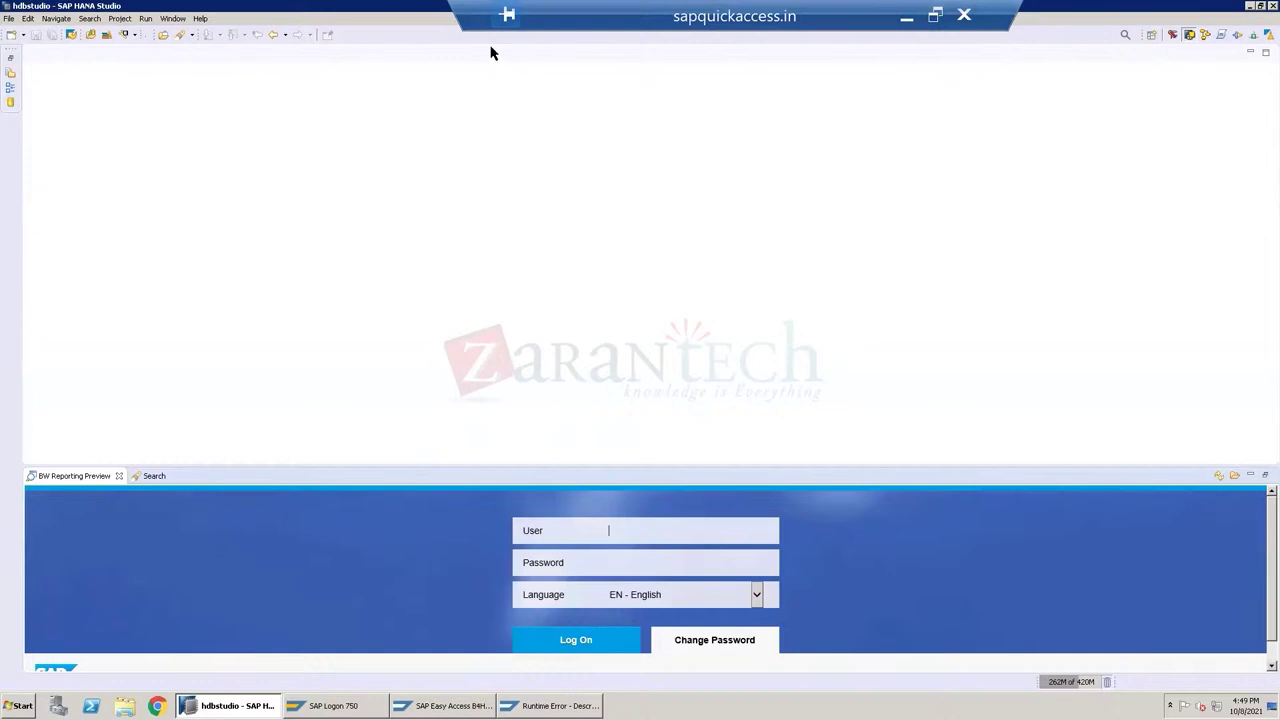
- Restore HANA Studio's normal panel layout and show Project Explorer with the B4H_800_best_en tree
{"action": "left_click_drag", "start_coordinate": [464, 20], "coordinate": [672, 22]}
{"action": "left_click", "coordinate": [11, 58]}
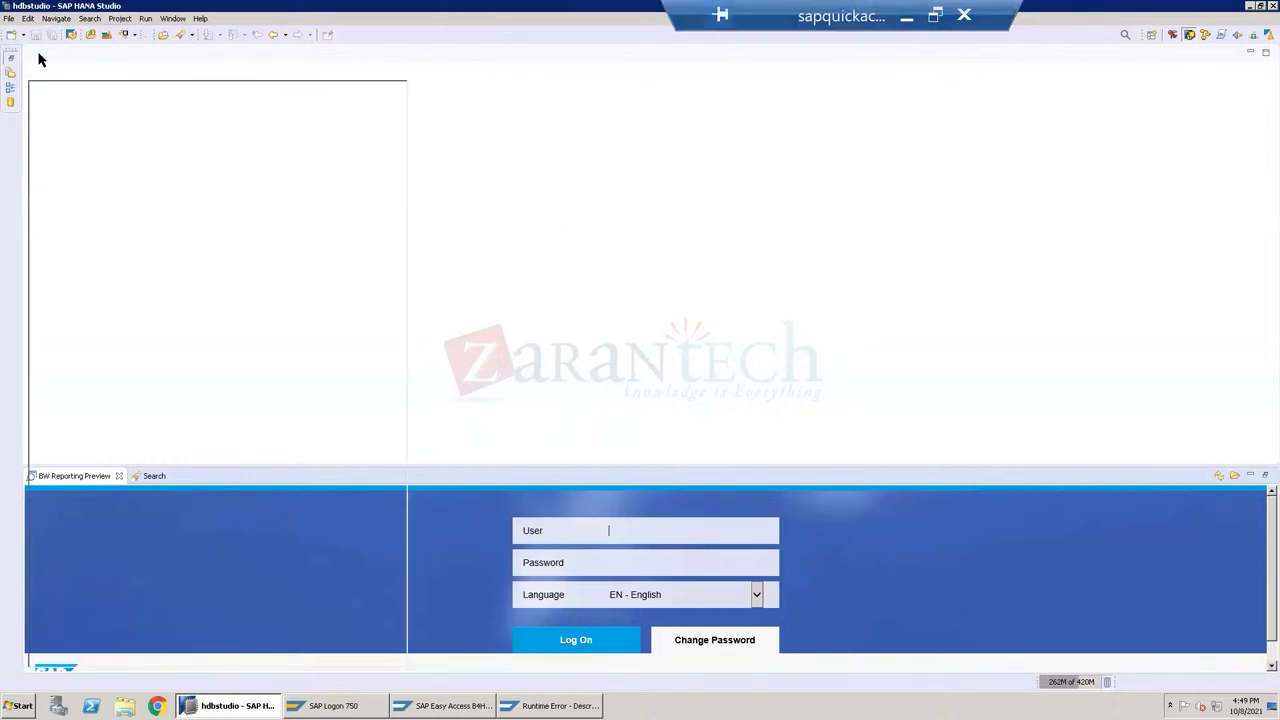
{"action": "left_click", "coordinate": [1265, 53]}
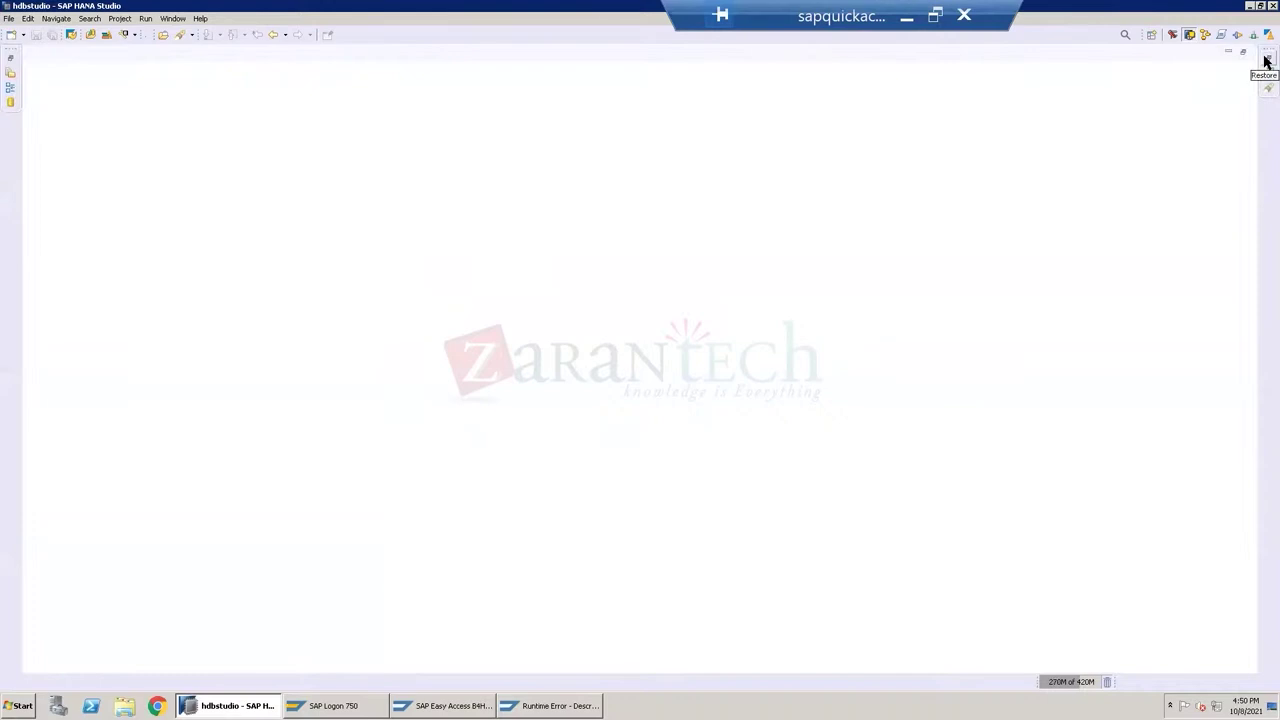
{"action": "left_click", "coordinate": [1242, 52]}
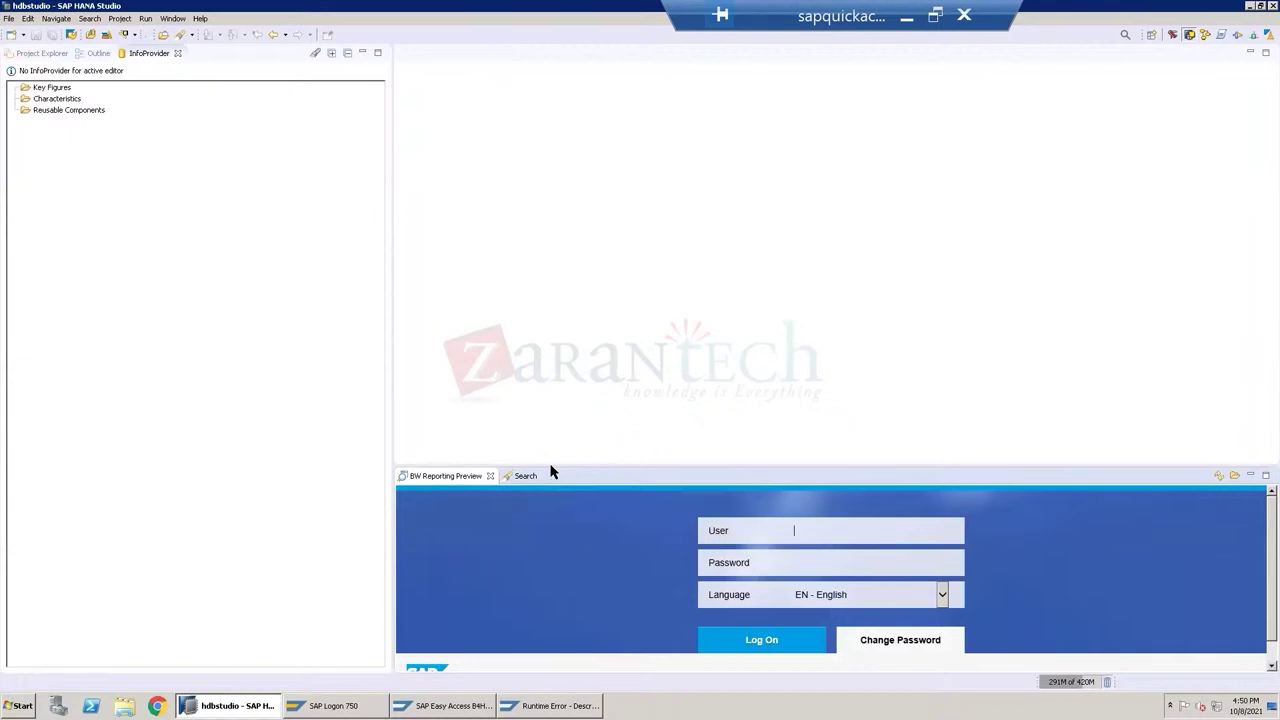
{"action": "left_click", "coordinate": [40, 53]}
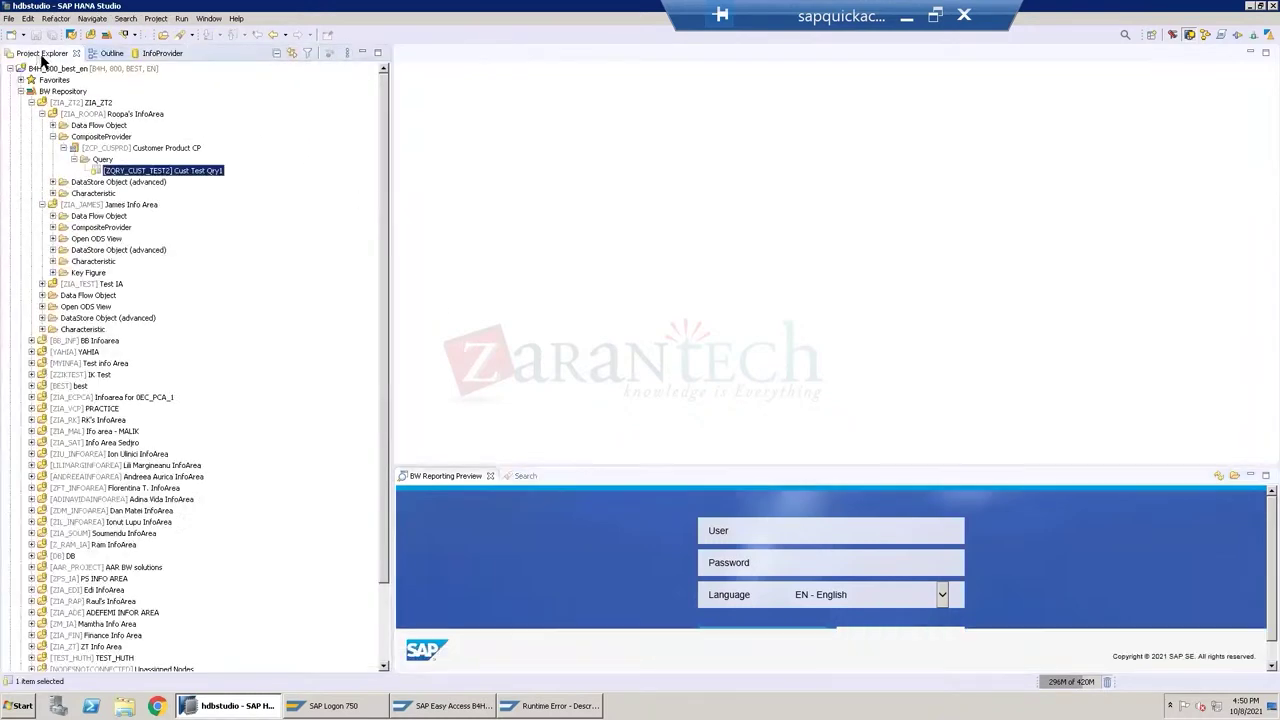
- Collapse the ZIA_ZT2 InfoArea, the BW Repository and the B4H_800_best_en project
{"action": "left_click", "coordinate": [32, 103]}
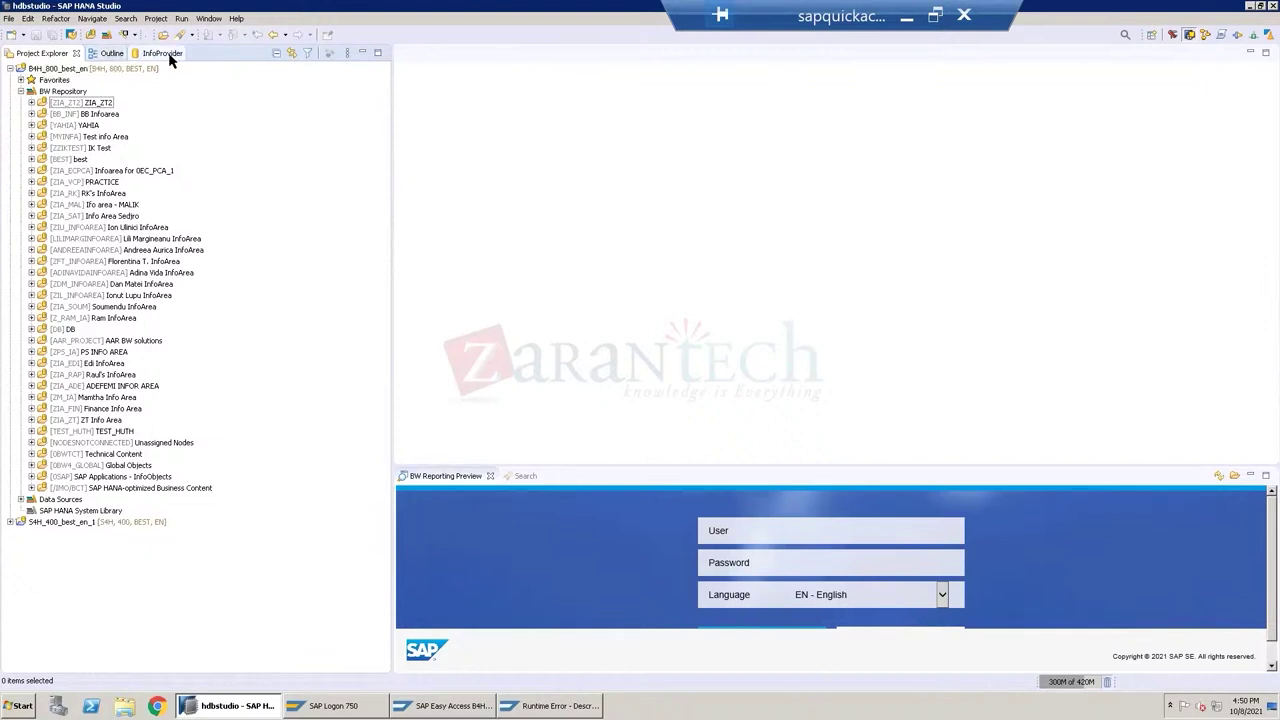
{"action": "left_click", "coordinate": [21, 92]}
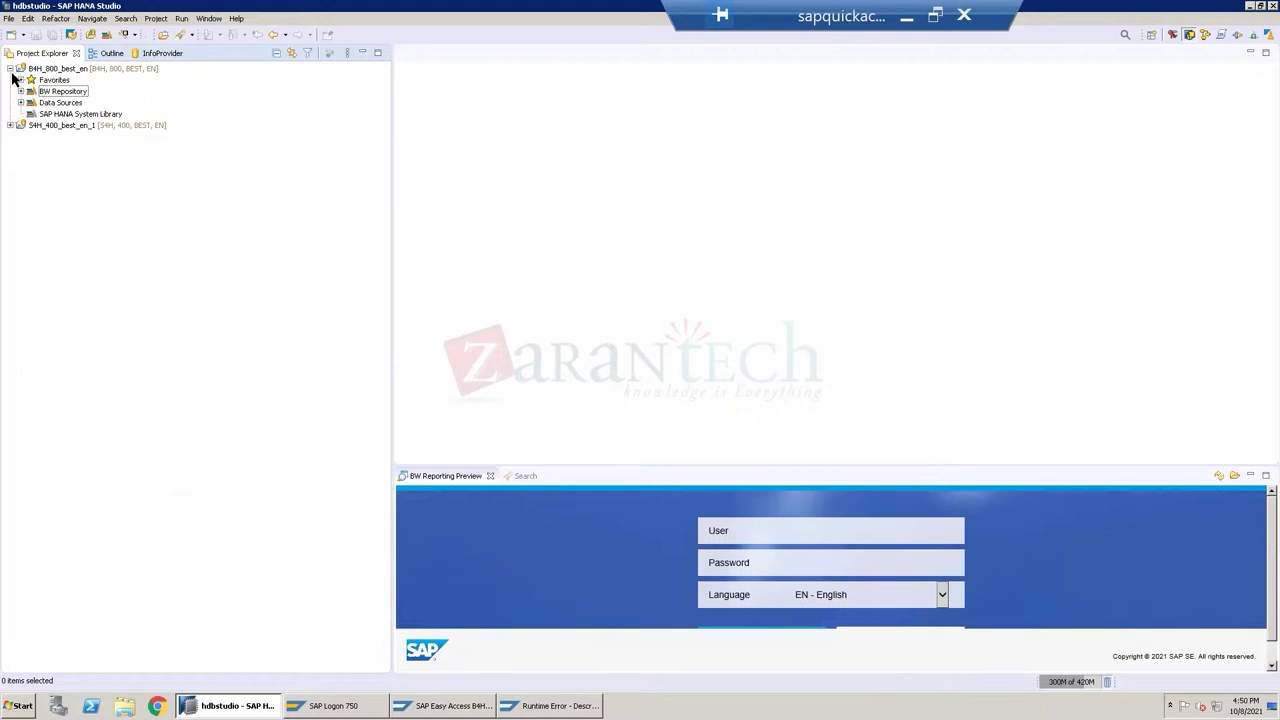
{"action": "left_click", "coordinate": [10, 69]}
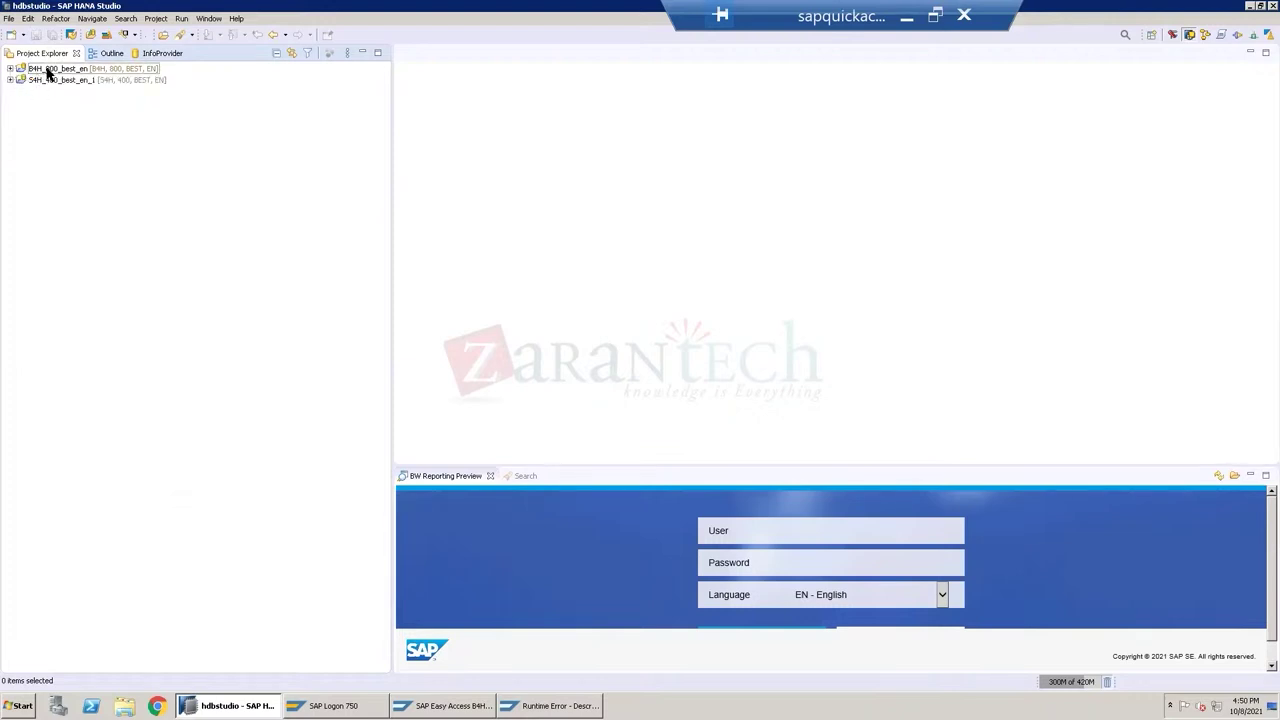
- Re-expand B4H_800_best_en and its BW Repository to show only the top-level InfoAreas
{"action": "left_click", "coordinate": [46, 72]}
{"action": "left_click", "coordinate": [46, 80]}
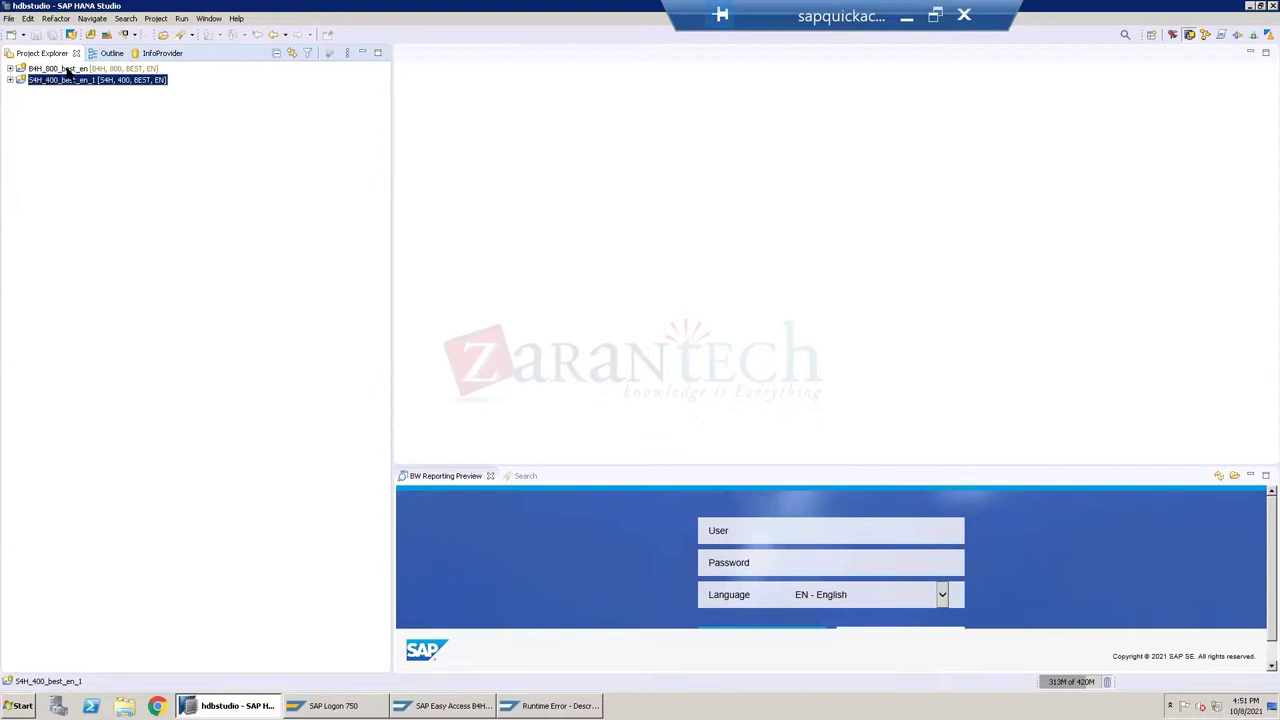
{"action": "left_click", "coordinate": [68, 69]}
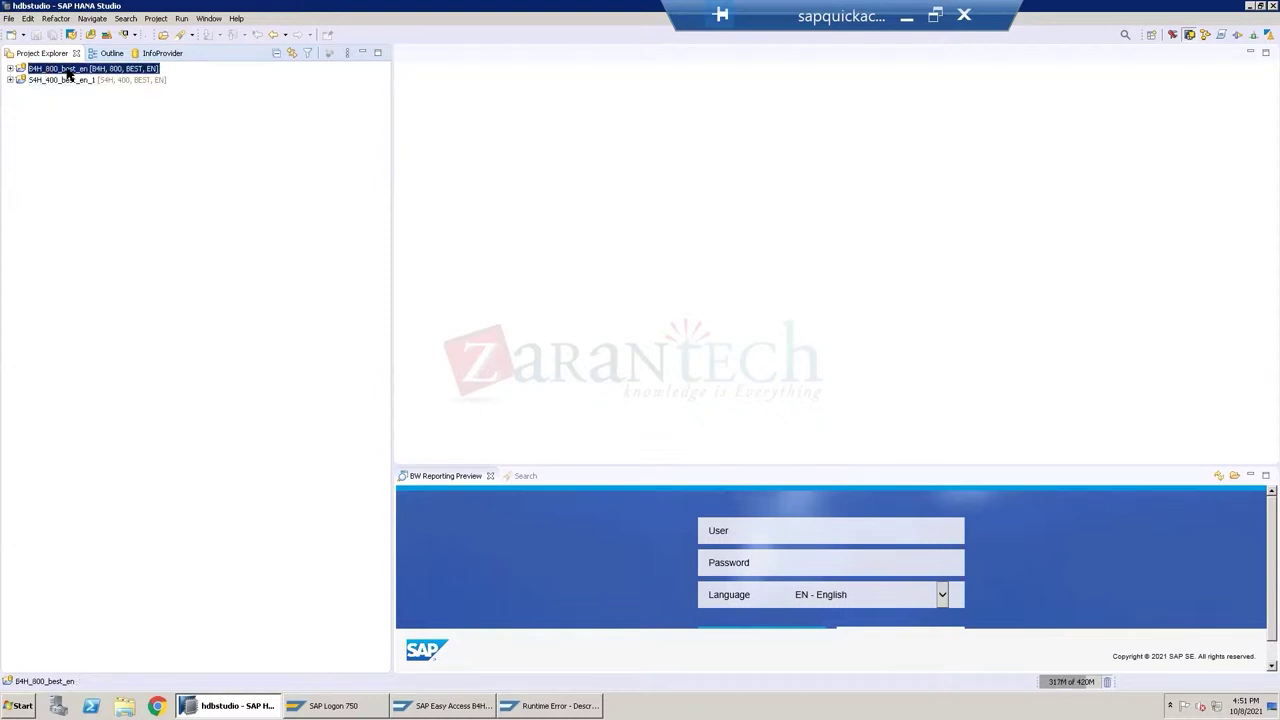
{"action": "left_click", "coordinate": [10, 69]}
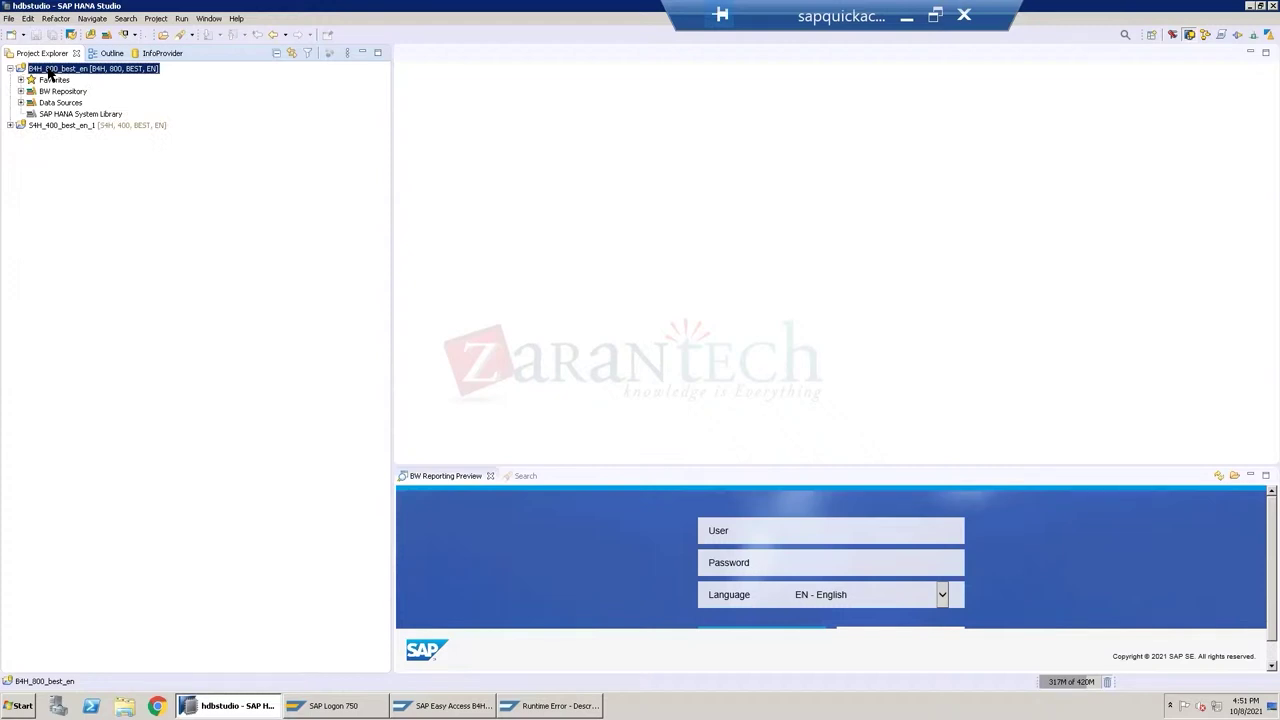
{"action": "double_click", "coordinate": [48, 73]}
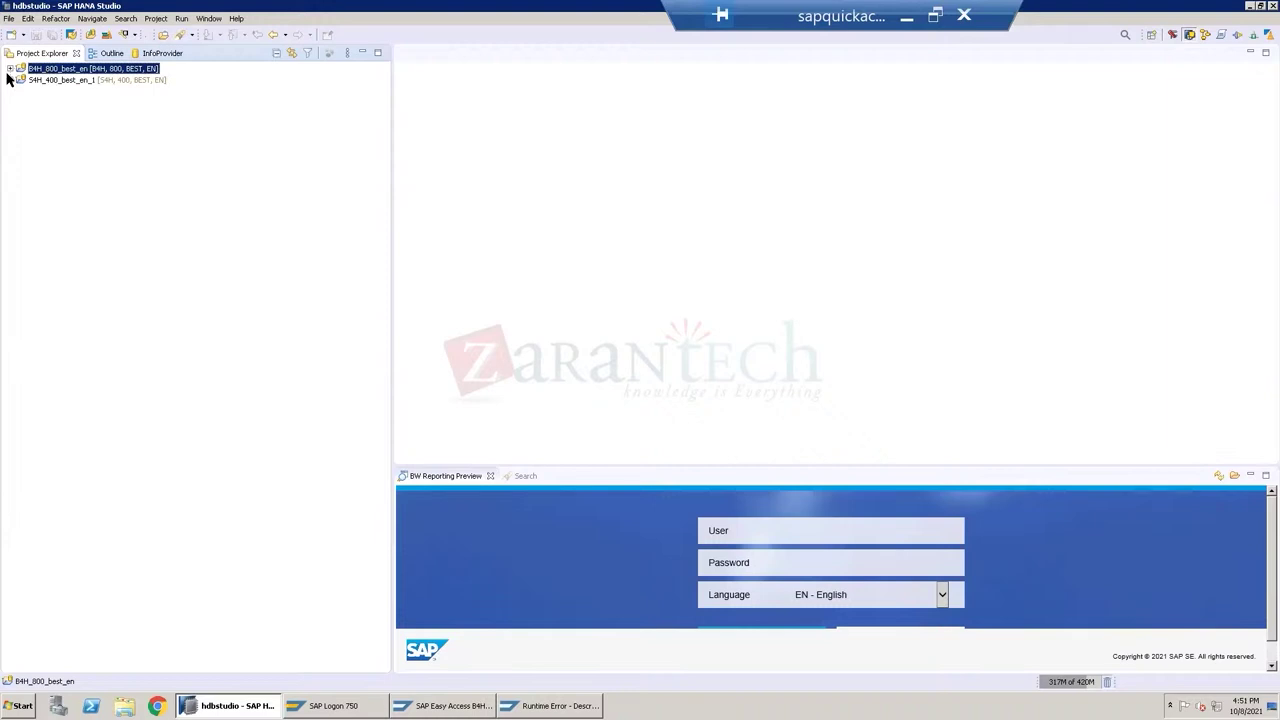
{"action": "left_click", "coordinate": [10, 69]}
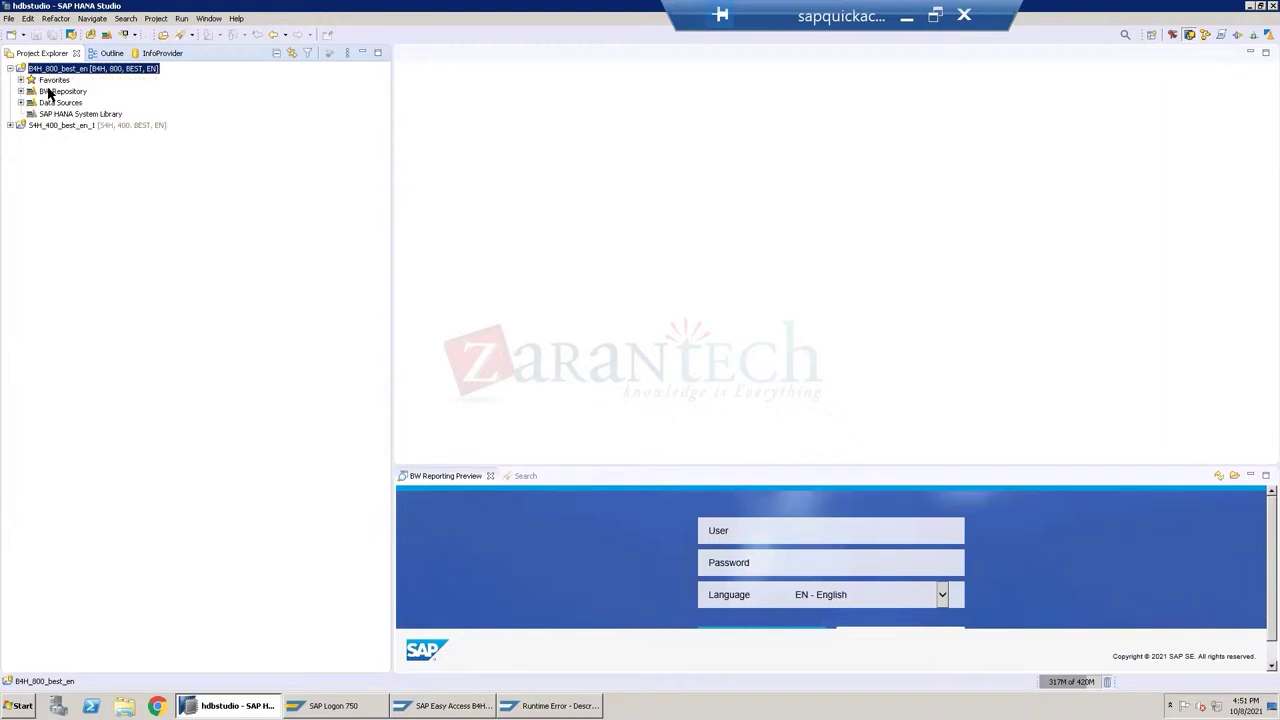
{"action": "left_click", "coordinate": [49, 93]}
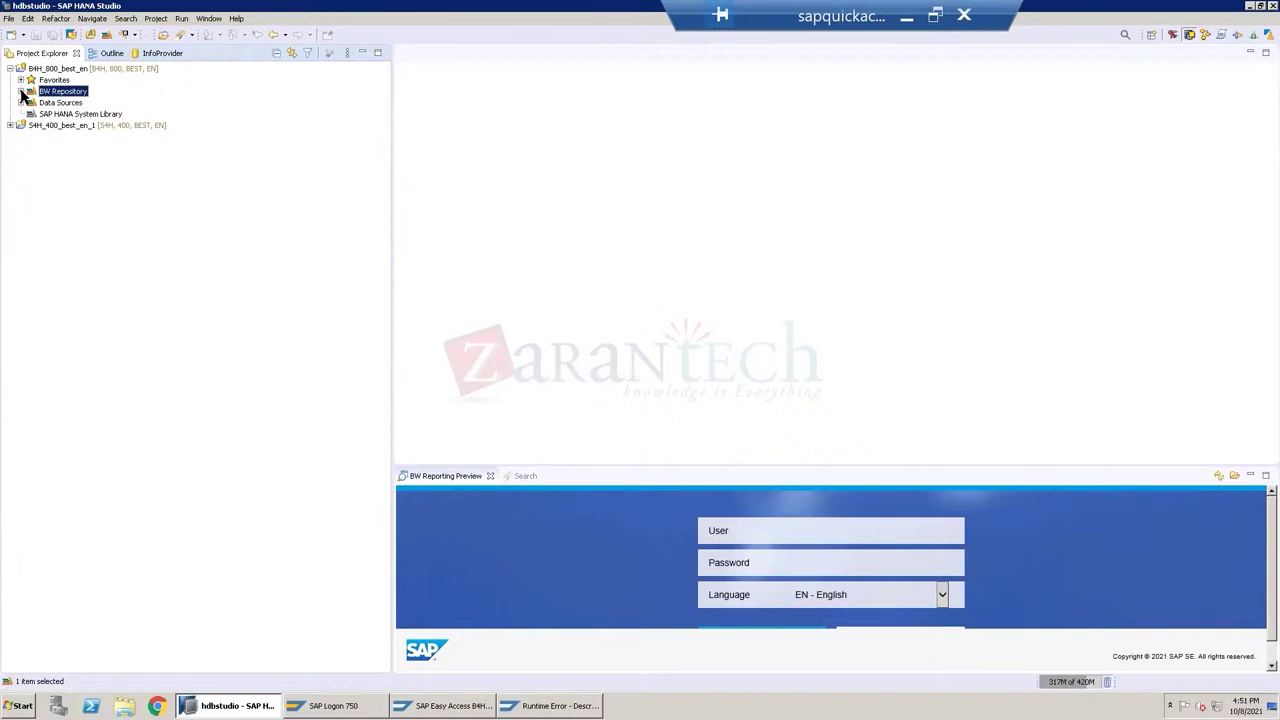
{"action": "left_click", "coordinate": [21, 91]}
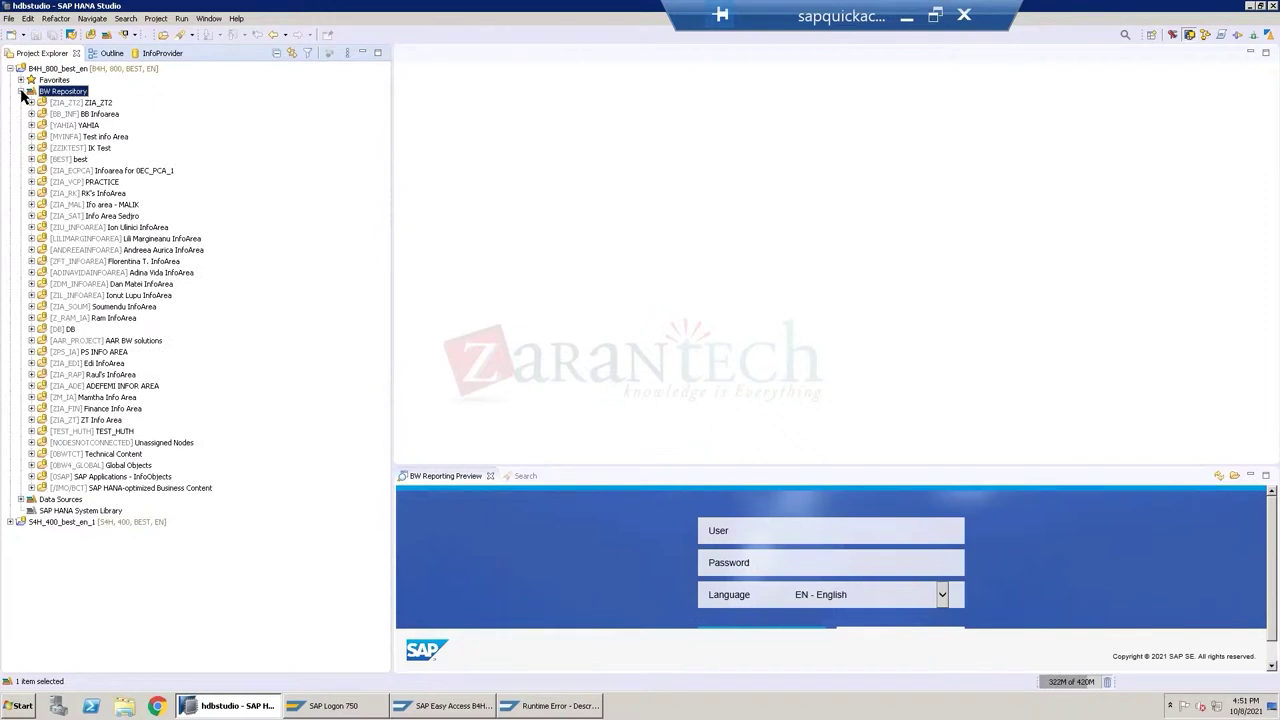
- Collapse and re-expand the BW Repository node to list its InfoAreas
{"action": "left_click", "coordinate": [21, 91]}
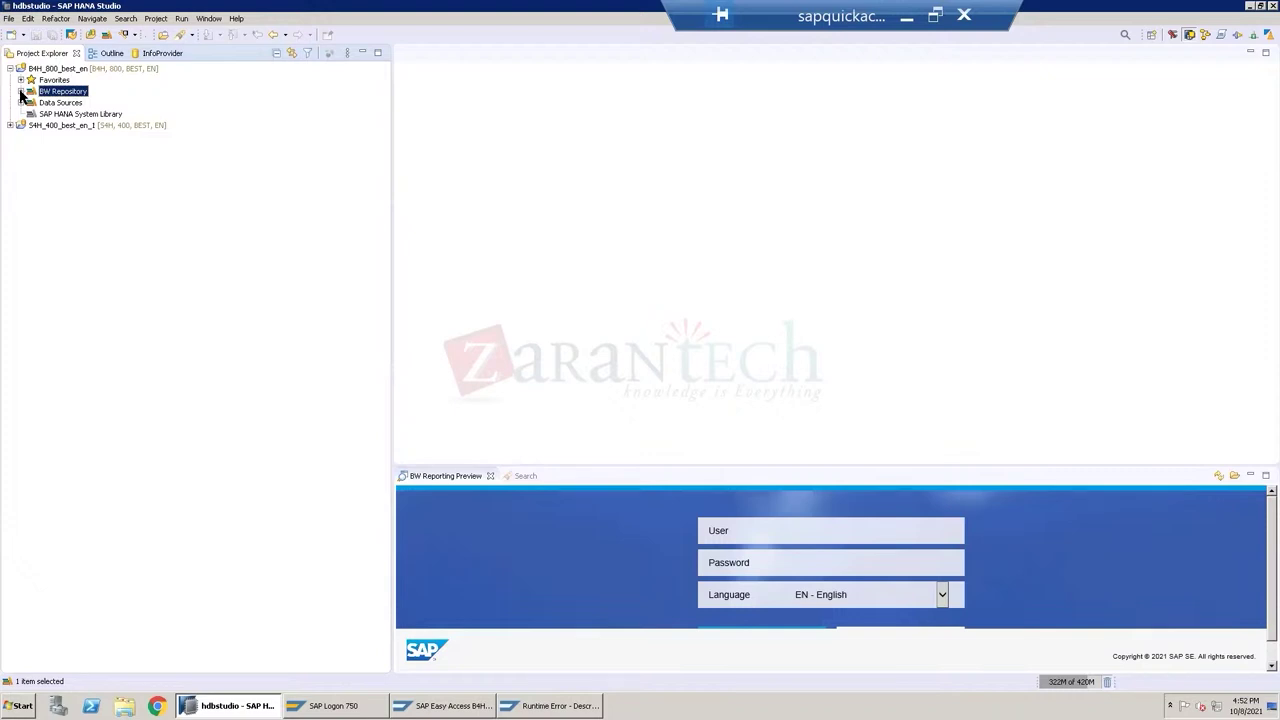
{"action": "left_click", "coordinate": [21, 92]}
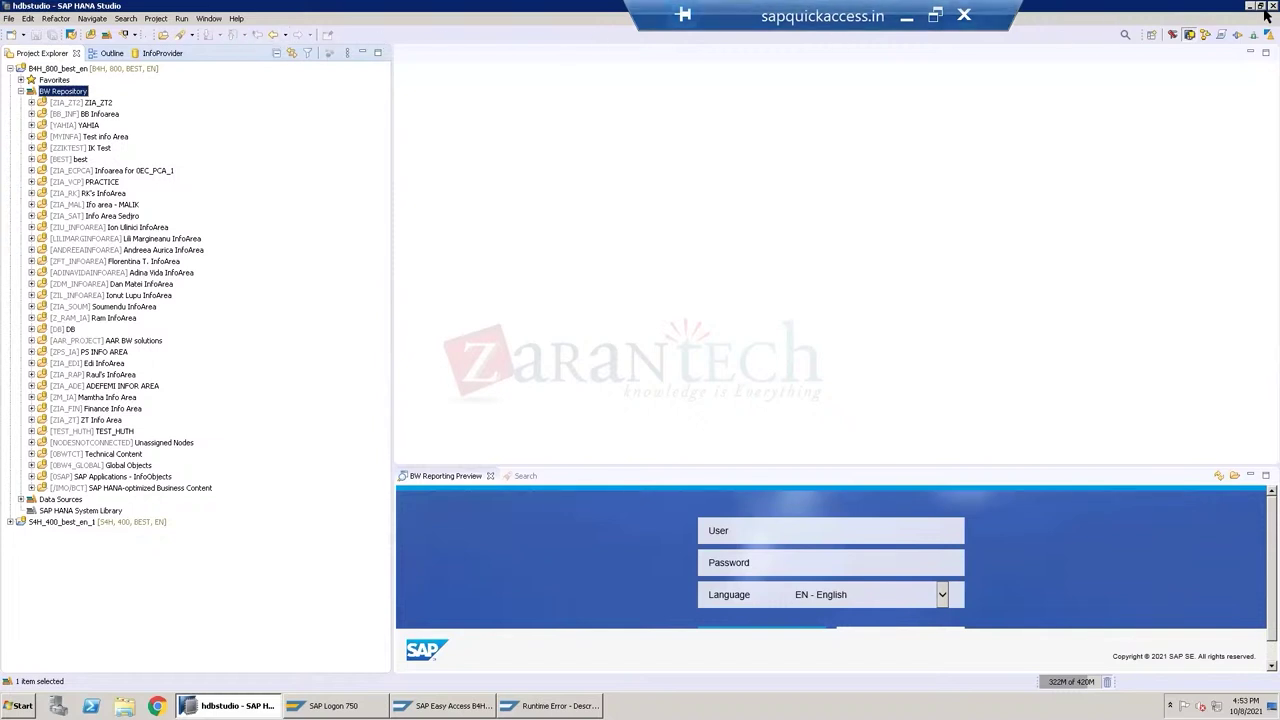
- Exit SAP HANA Studio and log off the runtime-error SAP GUI session
{"action": "left_click", "coordinate": [1270, 7]}
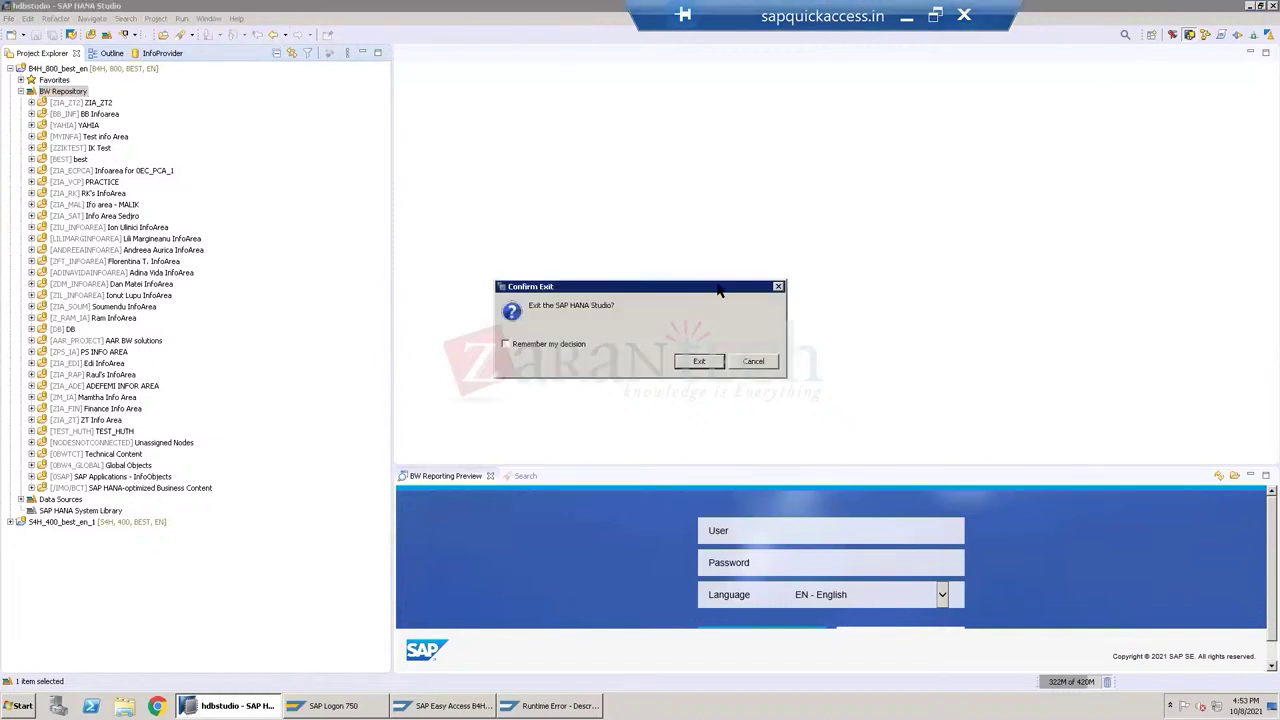
{"action": "left_click", "coordinate": [699, 364]}
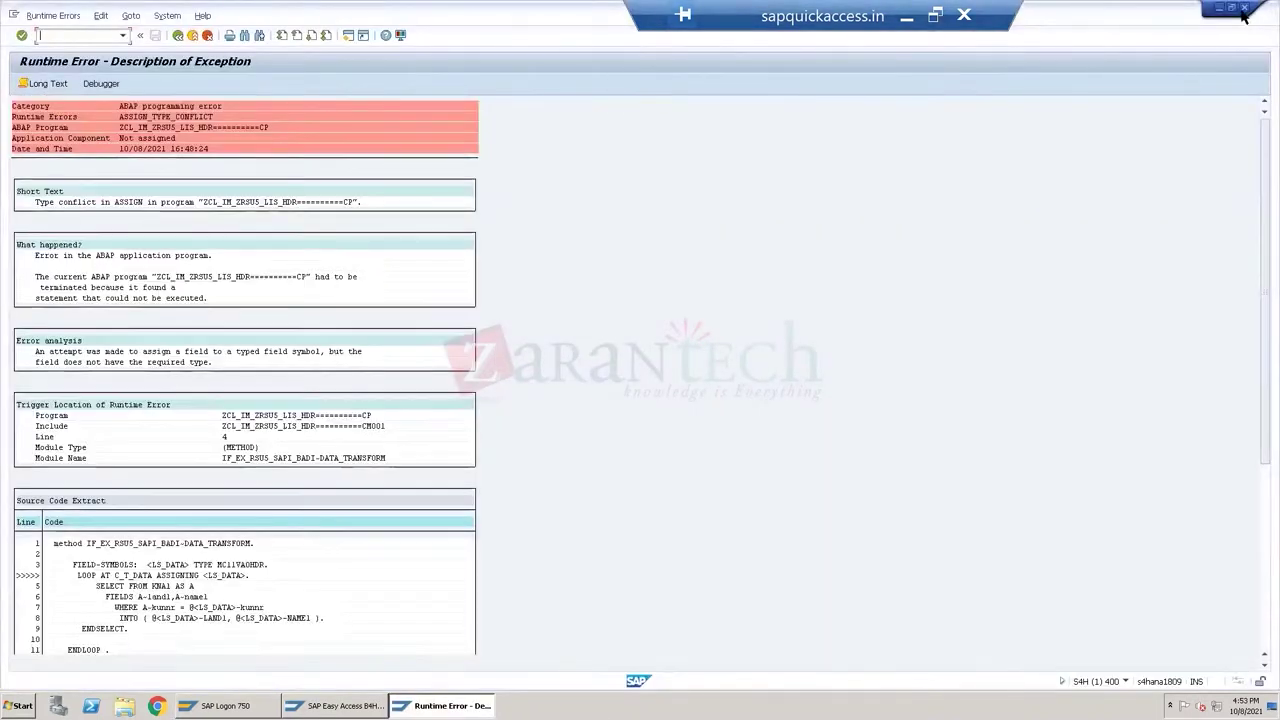
{"action": "left_click", "coordinate": [1245, 12]}
{"action": "left_click", "coordinate": [134, 222]}
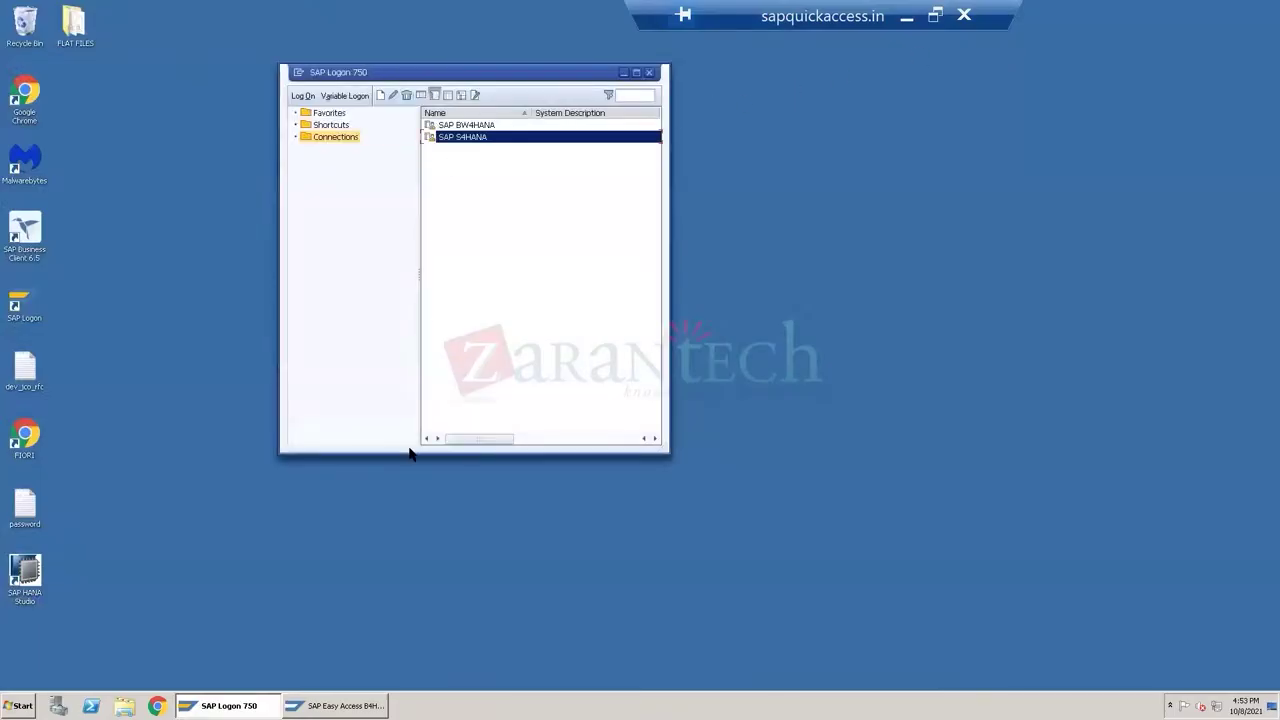
- Open the SAP BW4HANA connection from SAP Logon, then close its logon window
{"action": "left_click", "coordinate": [368, 697]}
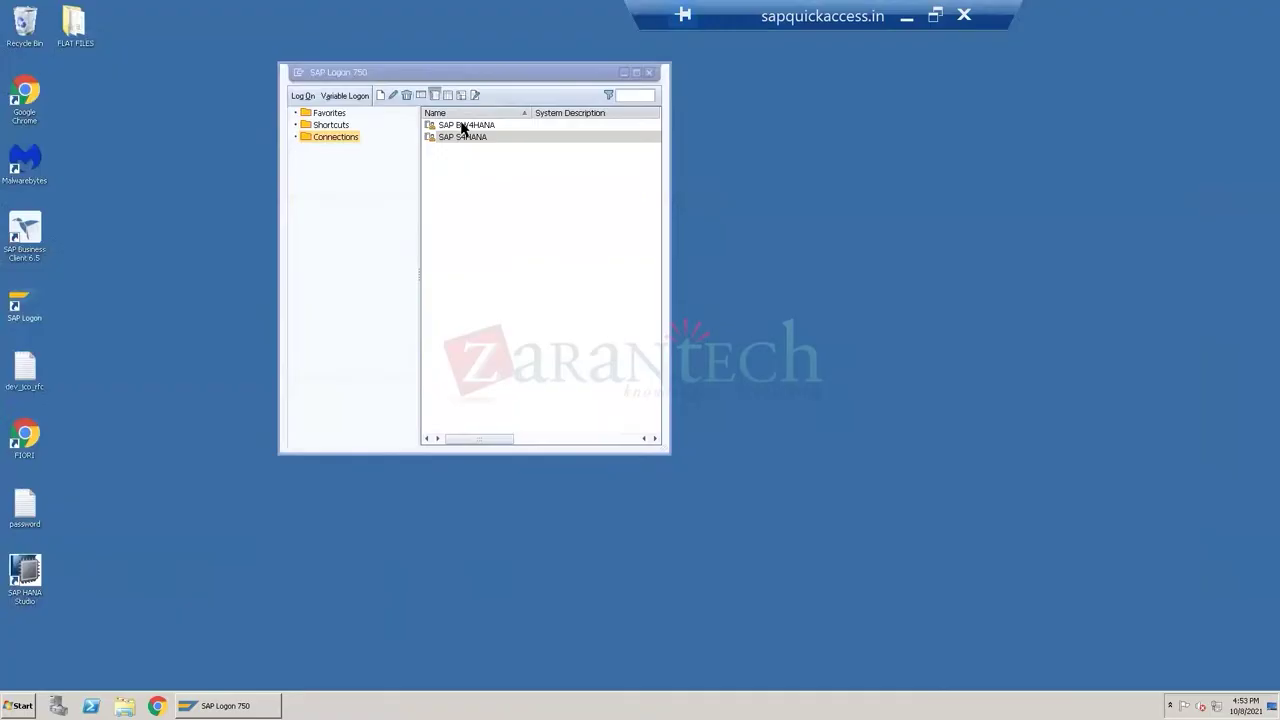
{"action": "left_click", "coordinate": [462, 126]}
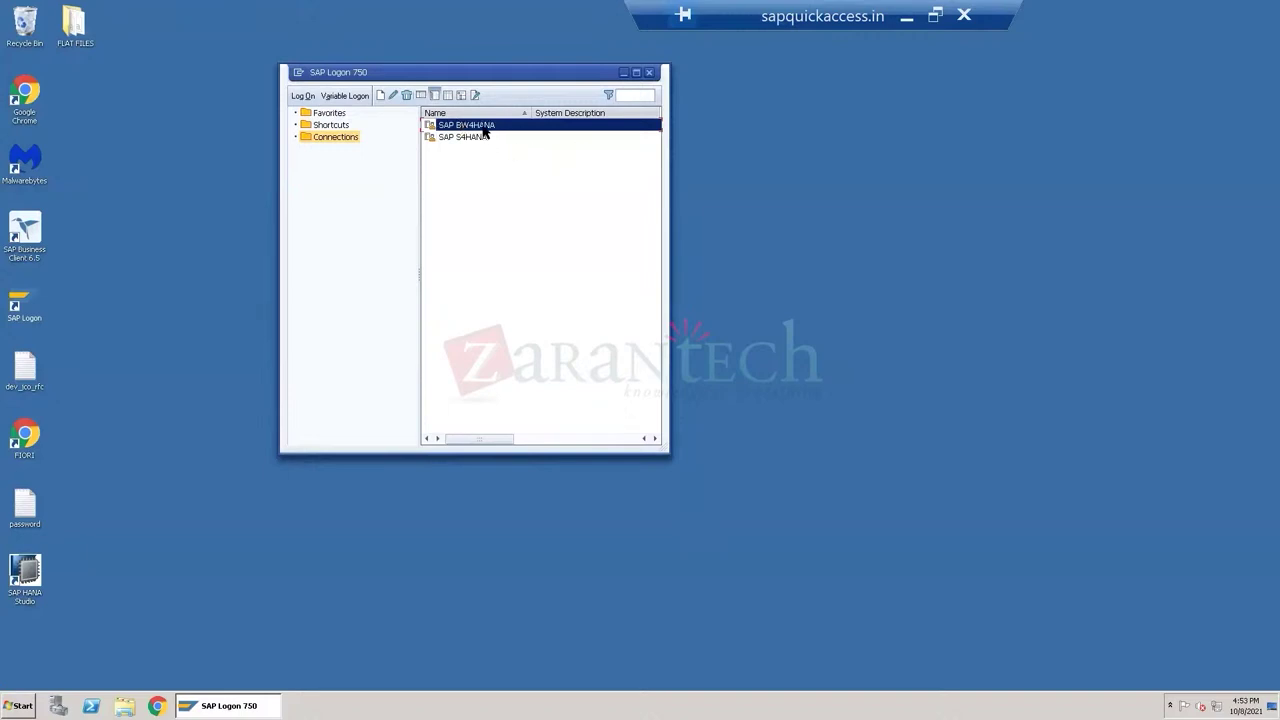
{"action": "double_click", "coordinate": [484, 128]}
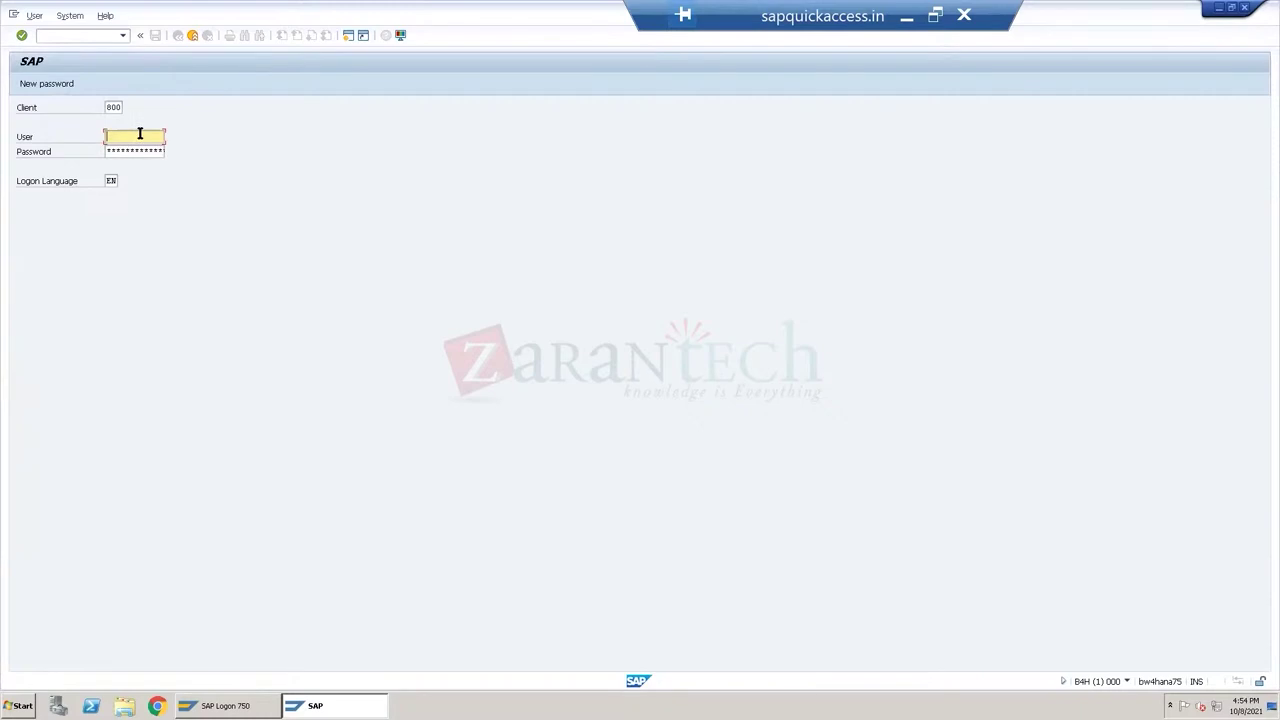
{"action": "left_click", "coordinate": [1245, 8]}
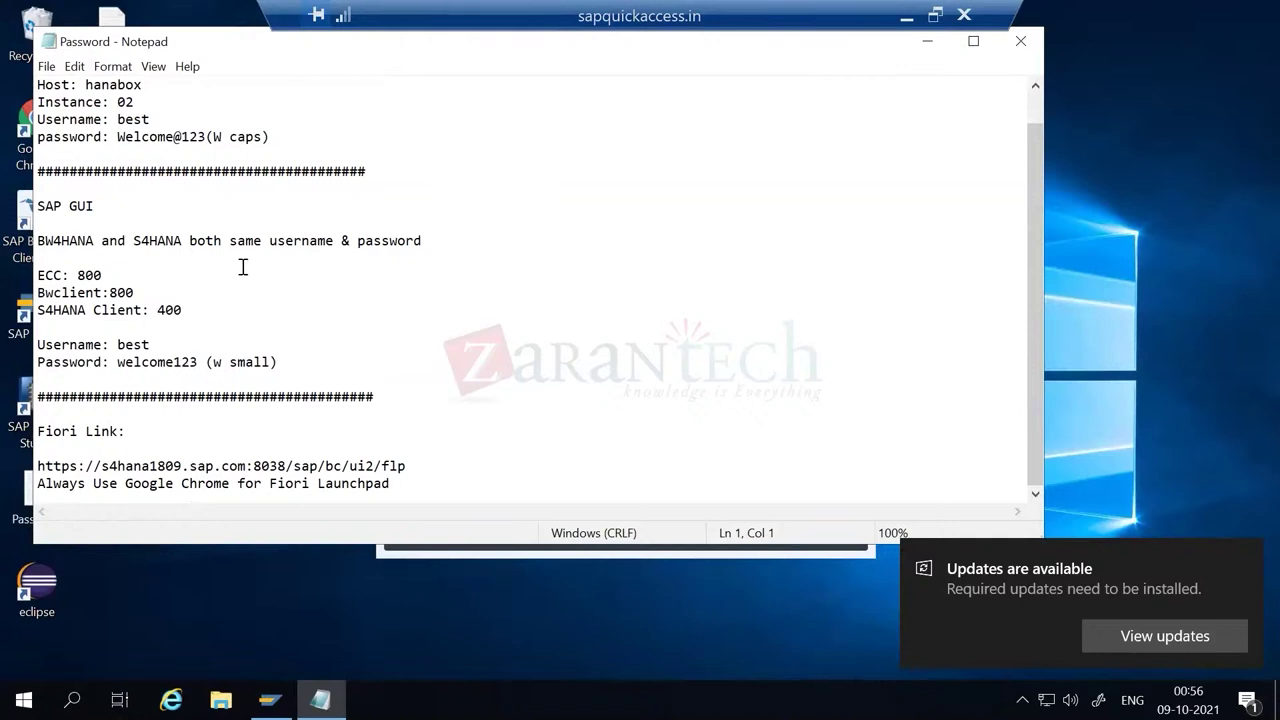
- Scroll the Password notes to the top and minimize Notepad
{"action": "scroll", "coordinate": [155, 135], "scroll_direction": "up", "scroll_amount": 1}
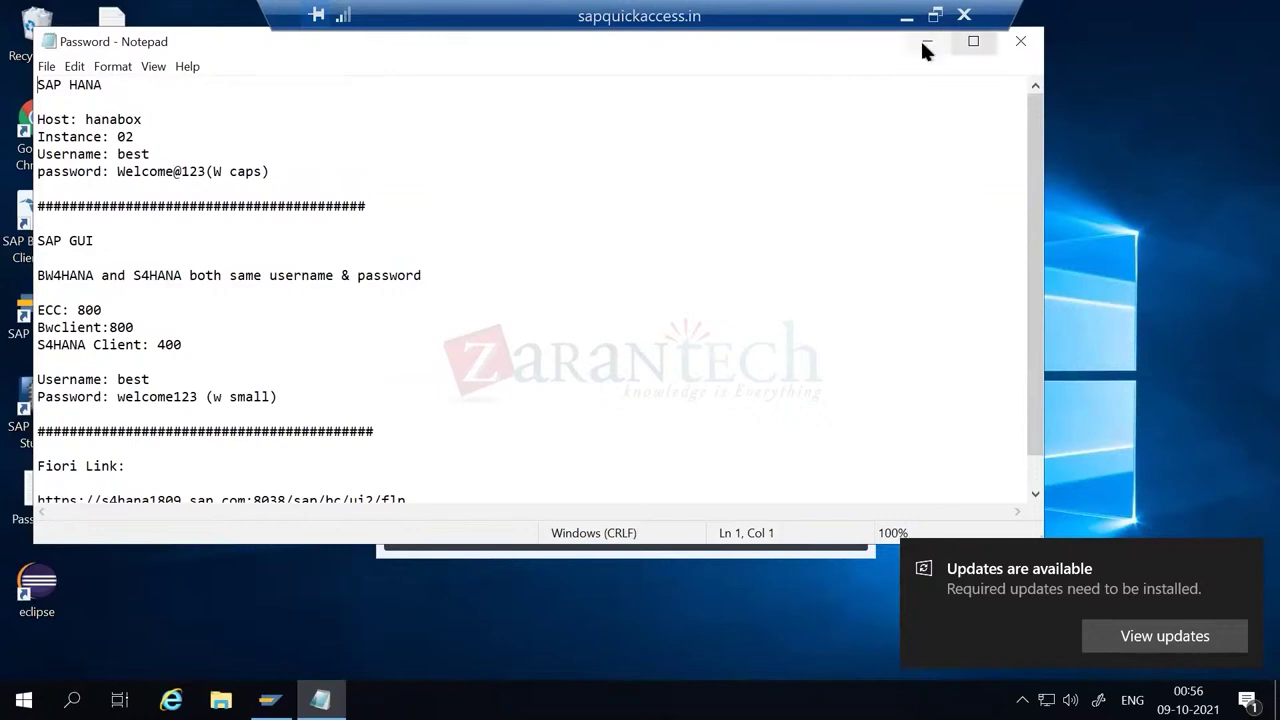
{"action": "left_click", "coordinate": [922, 66]}
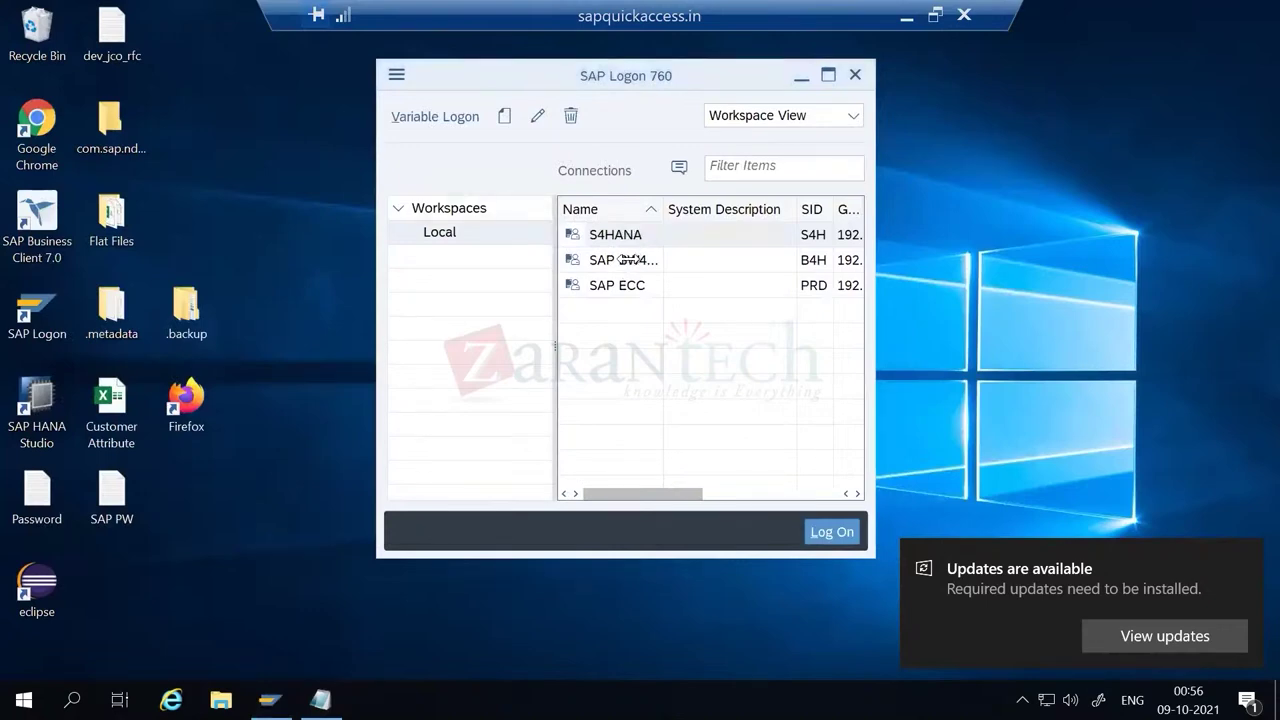
{"action": "double_click", "coordinate": [580, 255]}
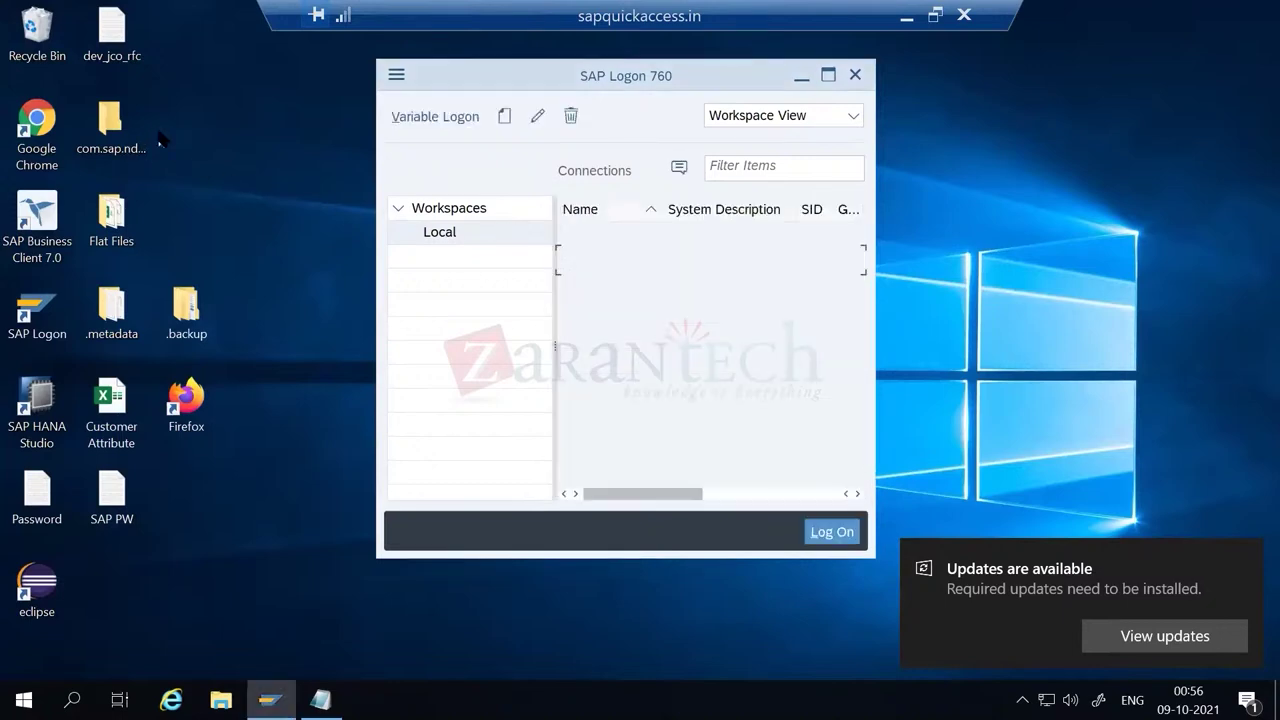
{"action": "type", "text": "best"}
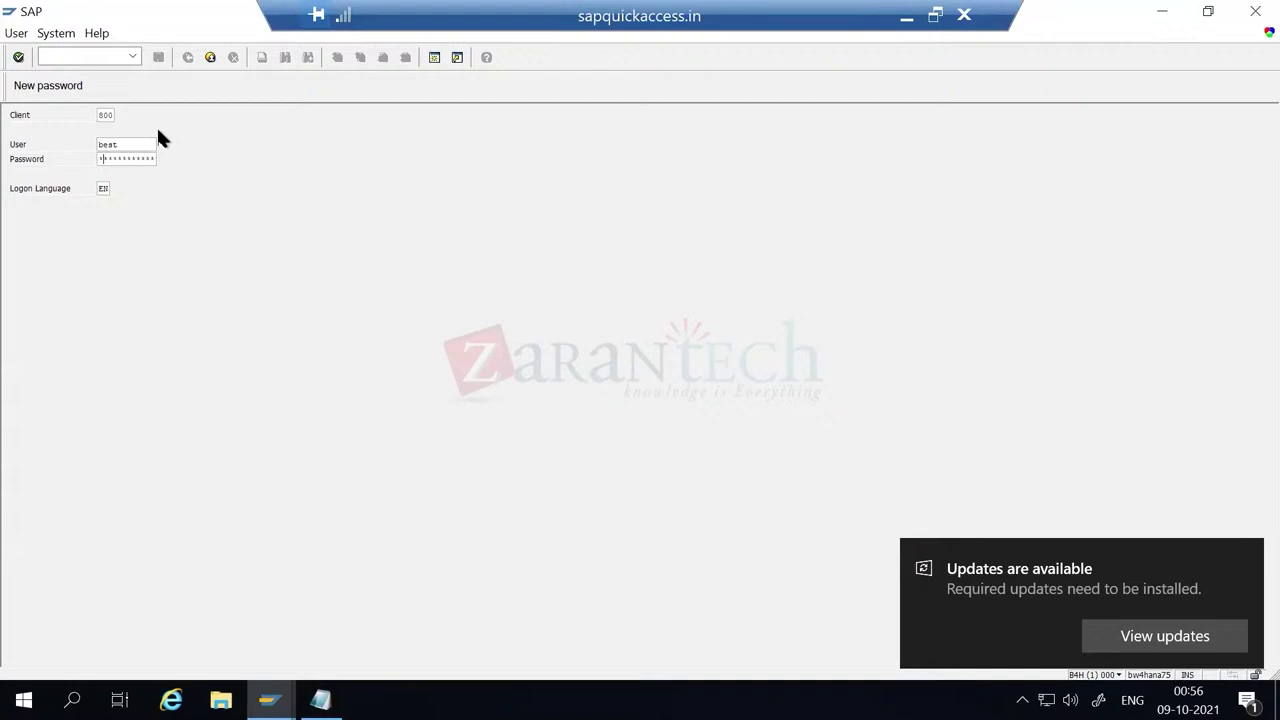
{"action": "type", "text": "*****"}
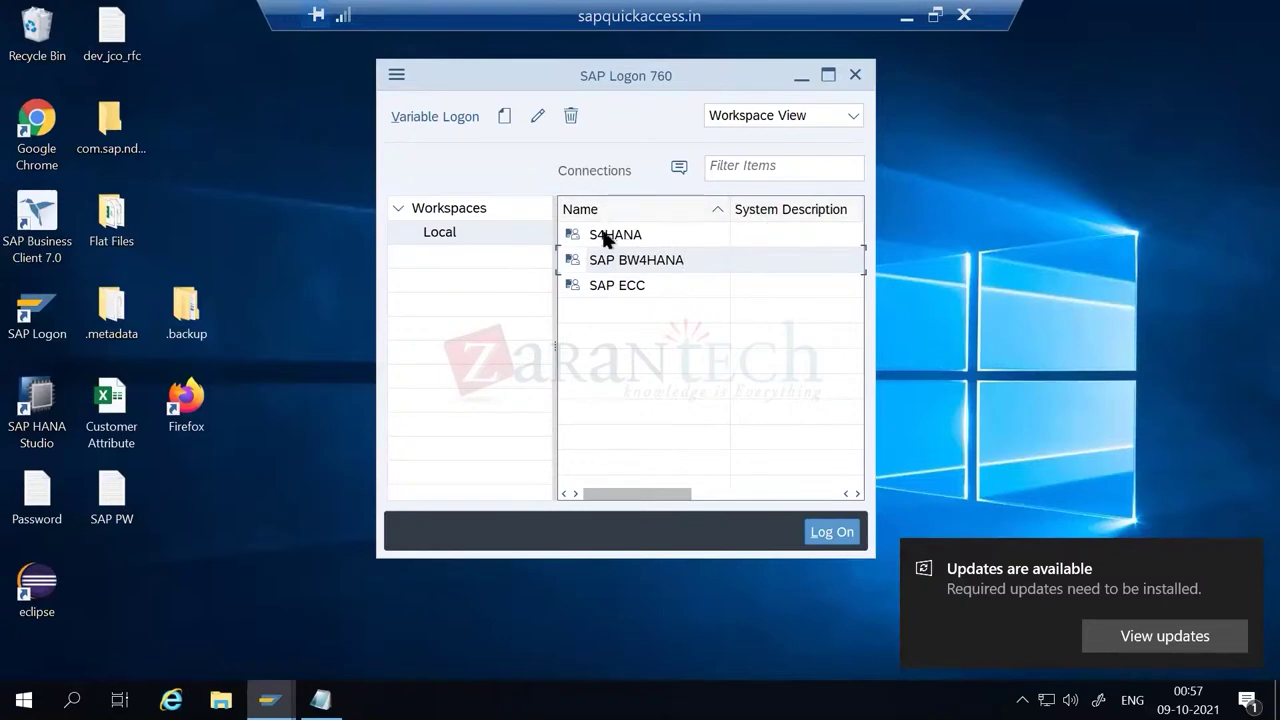
{"action": "left_click", "coordinate": [37, 585]}
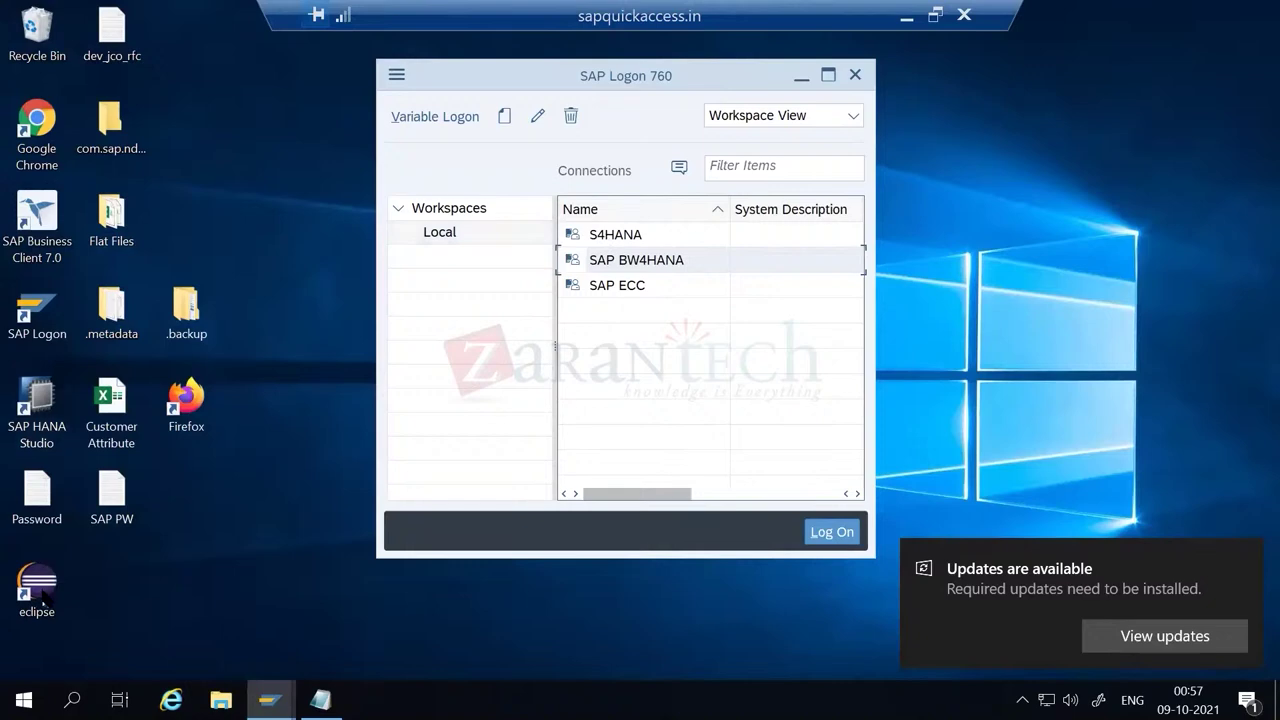
{"action": "left_click", "coordinate": [42, 405]}
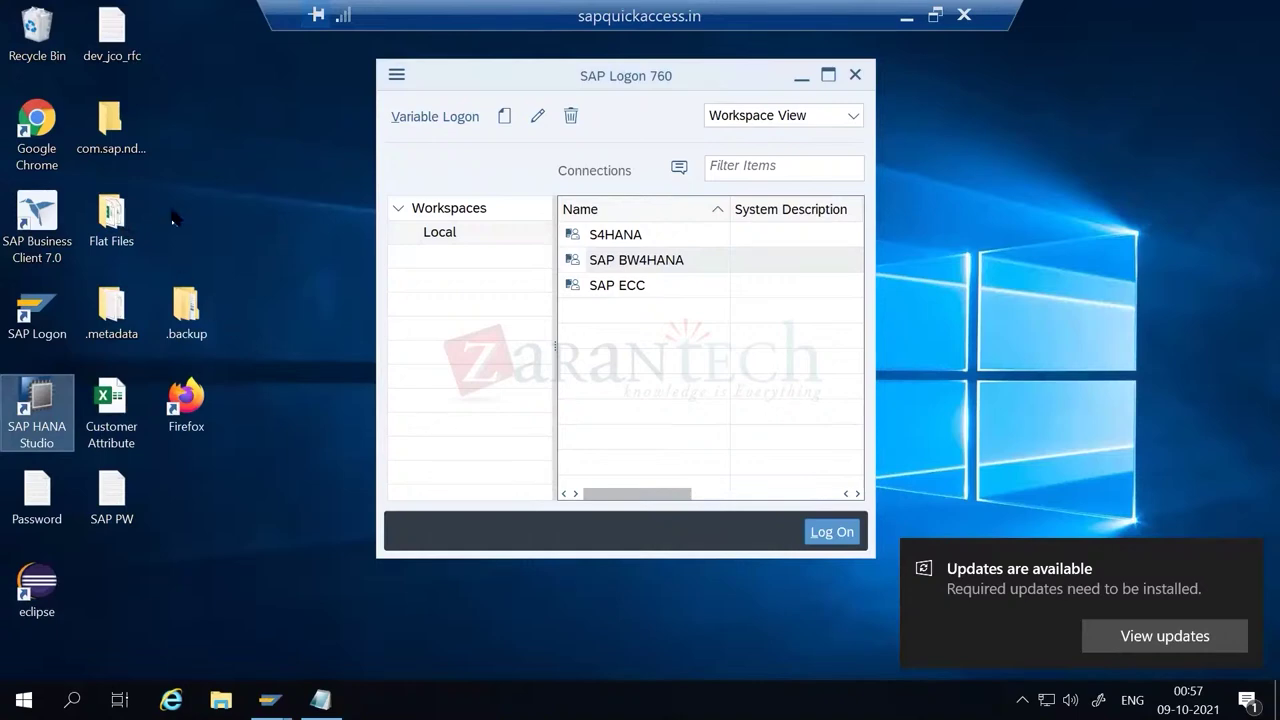
{"action": "key", "text": "F5"}
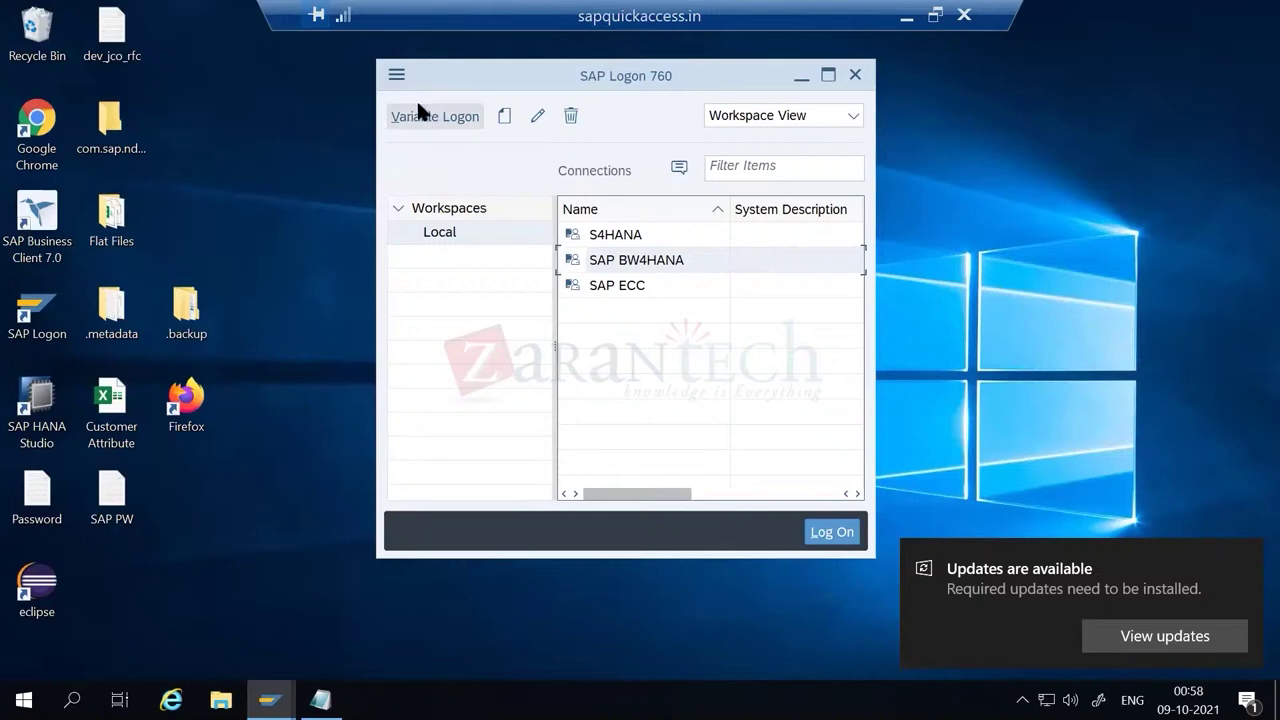
- Close SAP GUI Options unchanged and start the SAP BW4HANA logon
{"action": "left_click", "coordinate": [397, 76]}
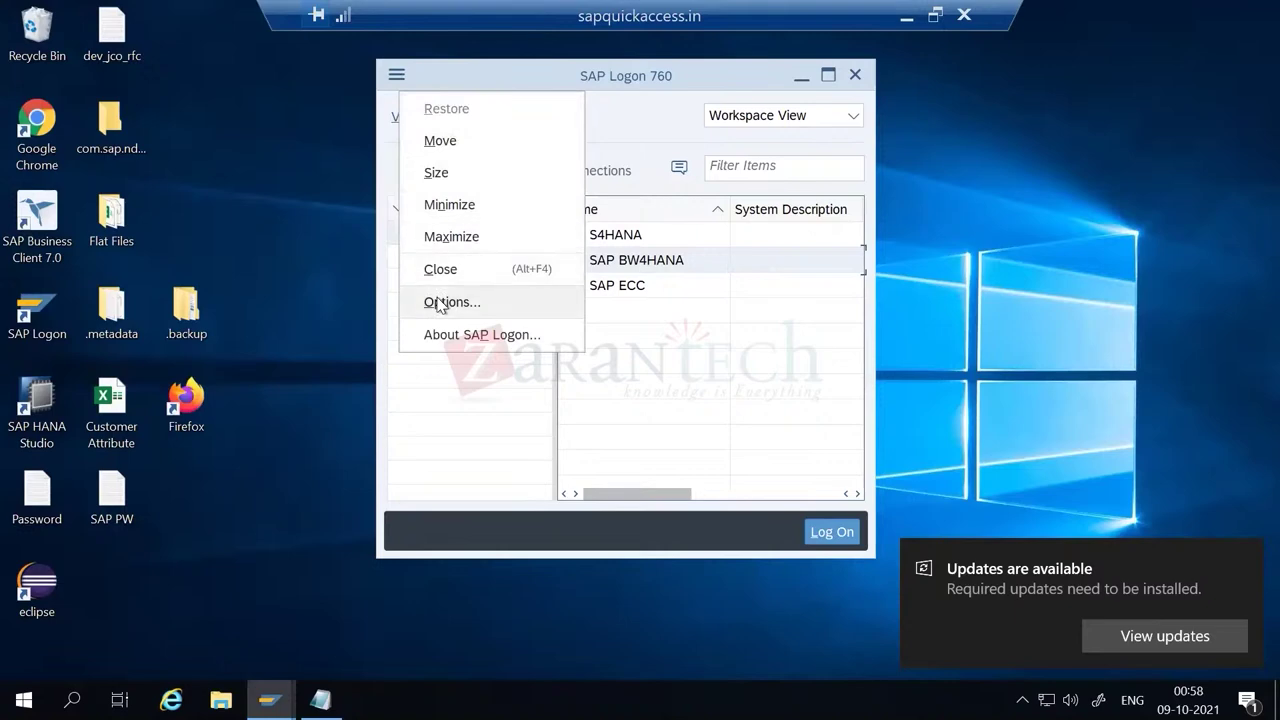
{"action": "left_click", "coordinate": [559, 299]}
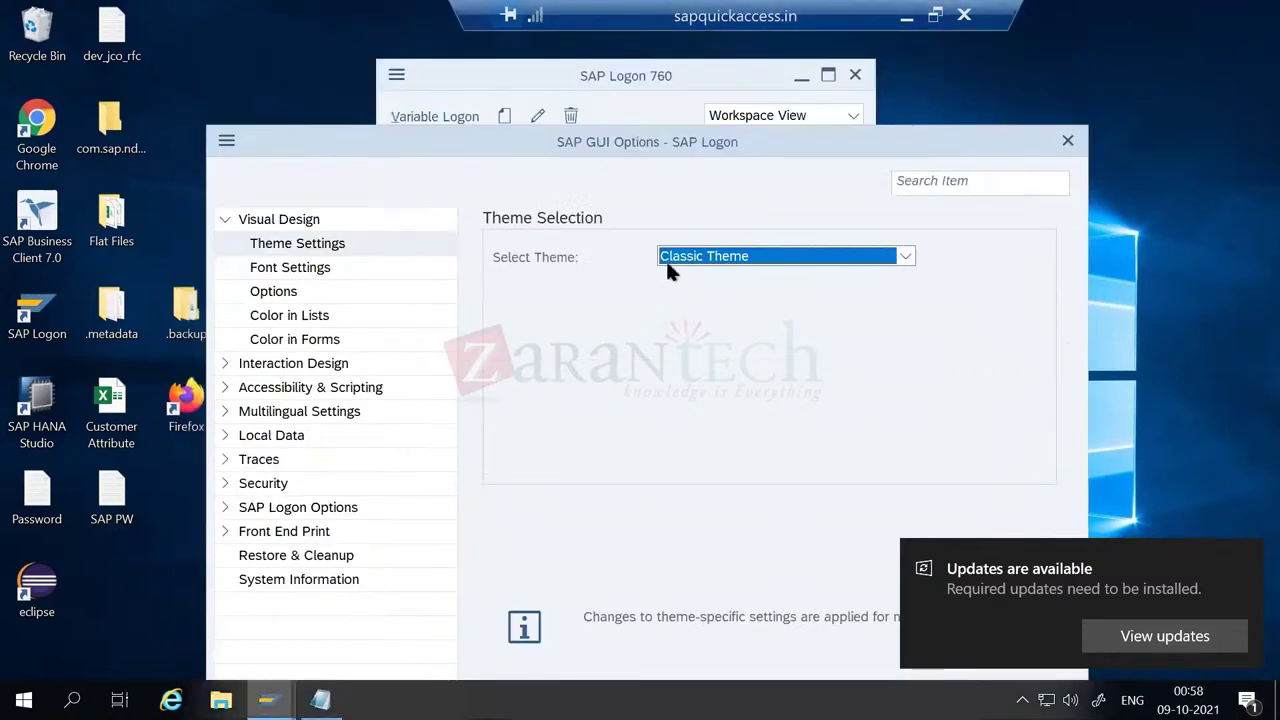
{"action": "key", "text": "Escape"}
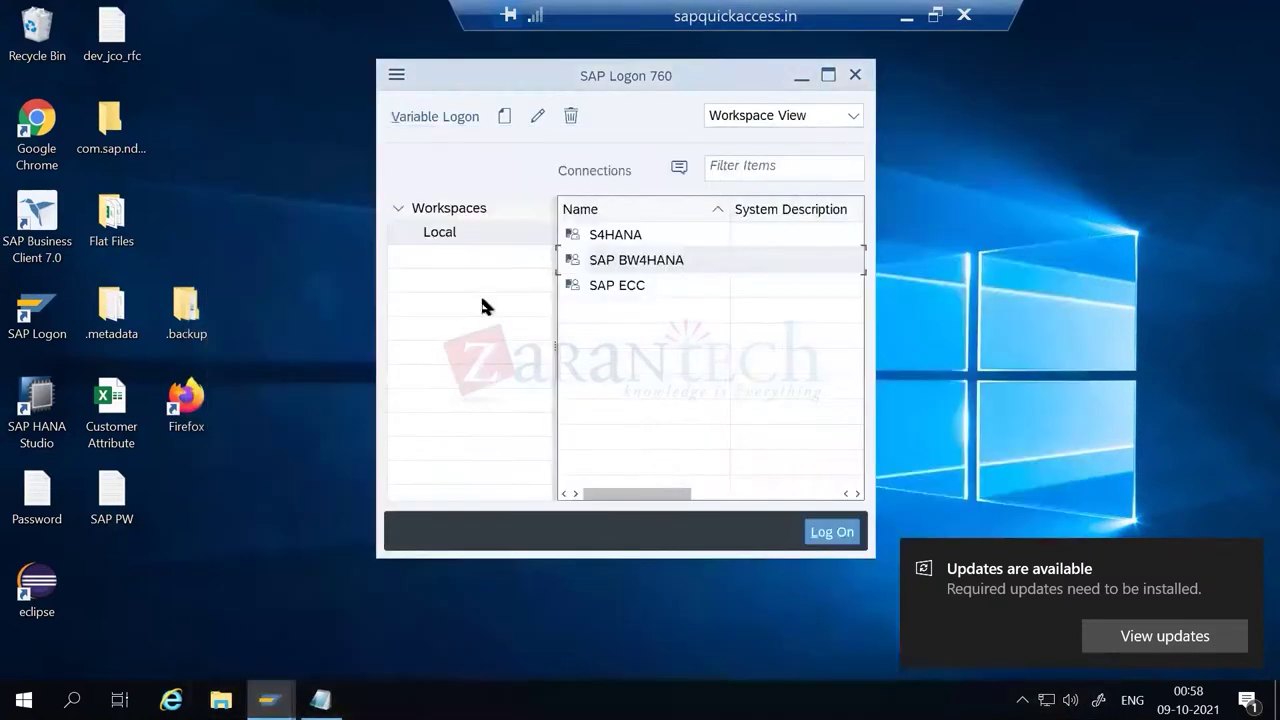
{"action": "key", "text": "Return"}
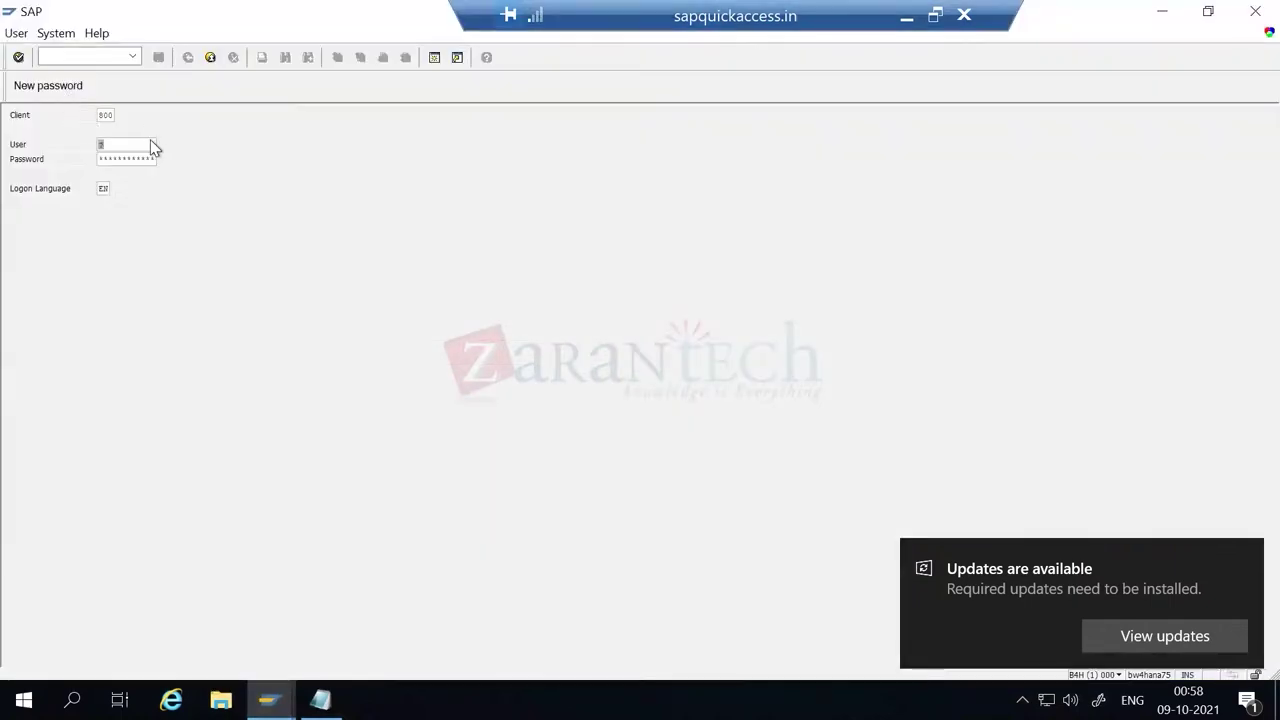
- Enter the user name and submit the SAP BW4HANA logon
{"action": "type", "text": "est"}
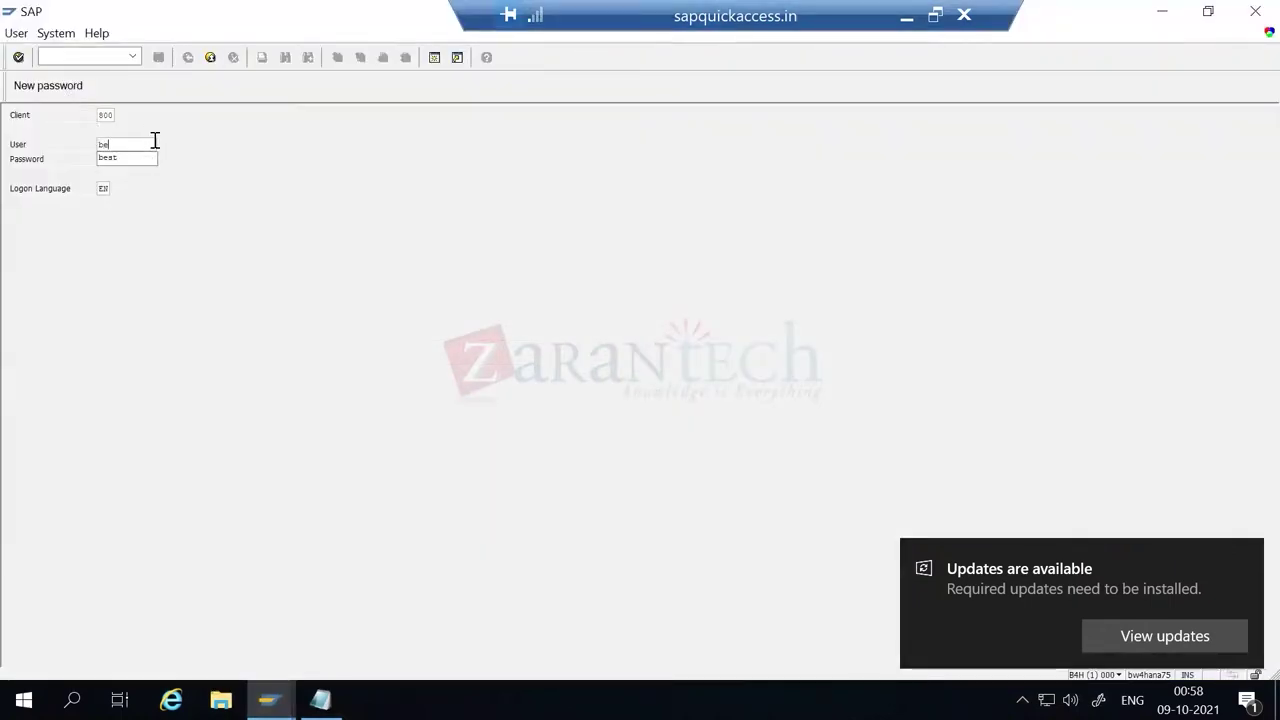
{"action": "key", "text": "Tab"}
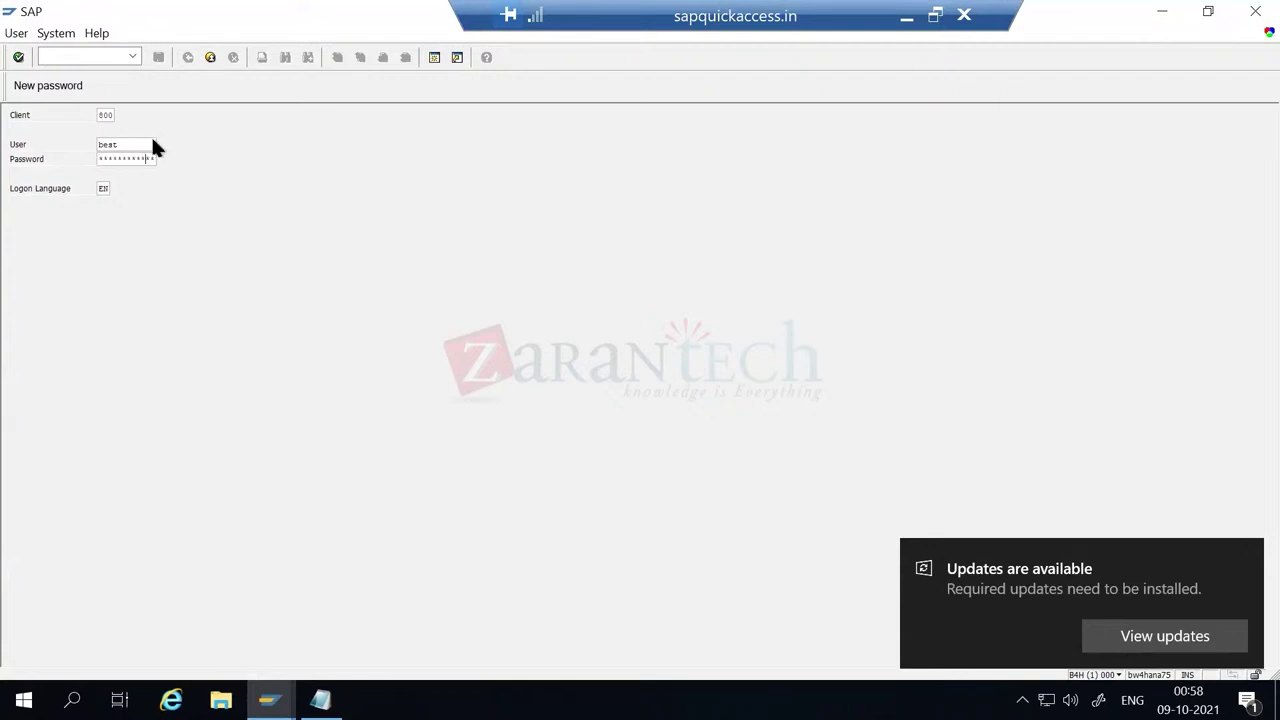
{"action": "key", "text": "Return"}
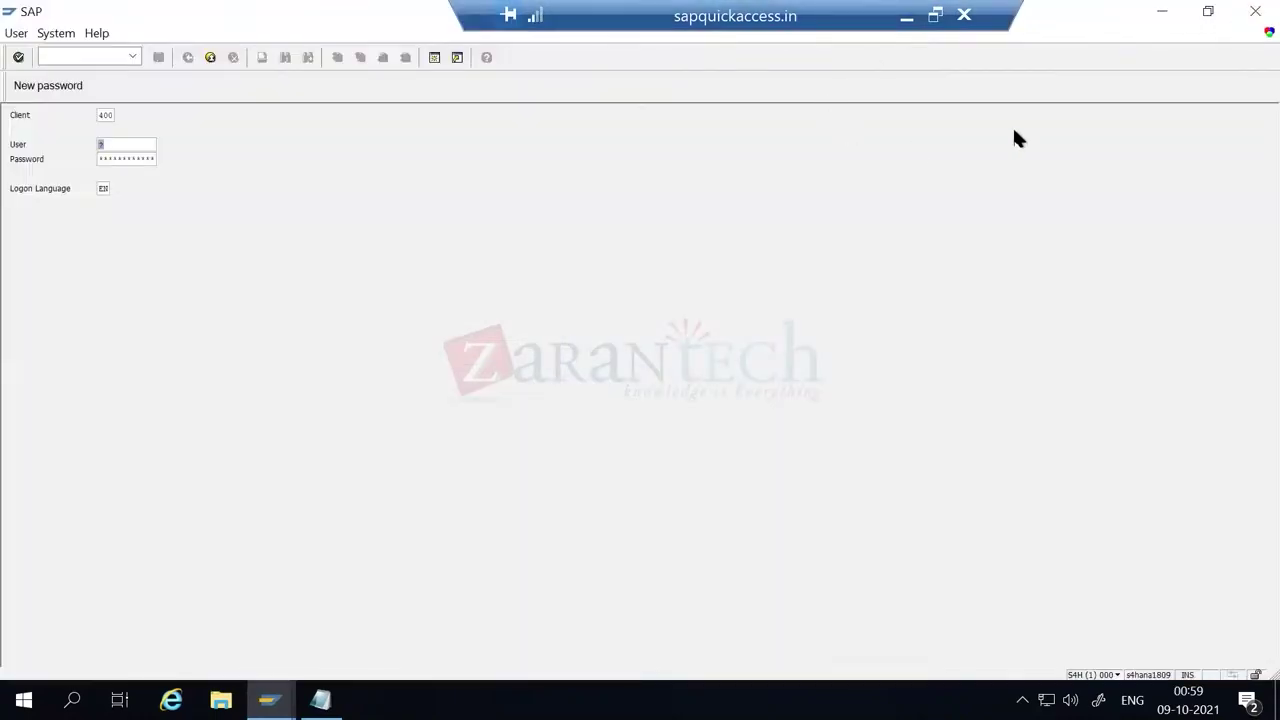
- Fill in the user name and password for the S4HANA client 400 logon
{"action": "type", "text": "test"}
{"action": "key", "text": "Tab"}
{"action": "type", "text": "**"}
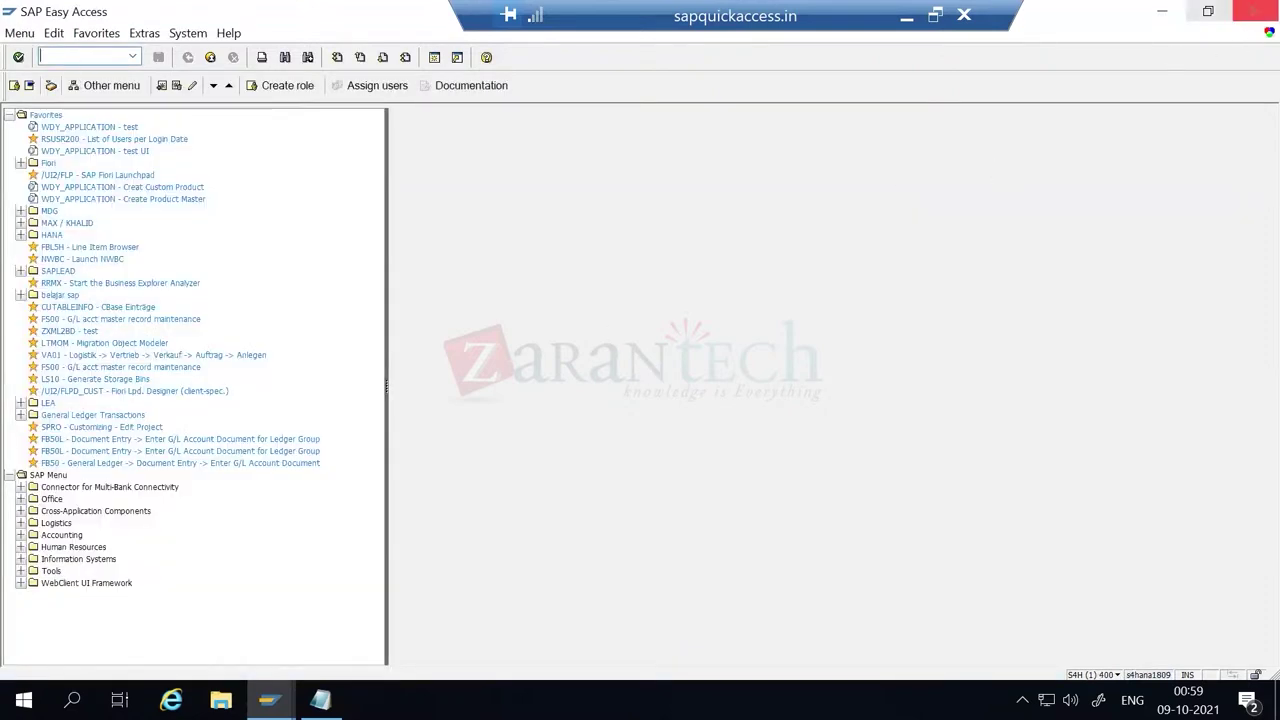
- Run transaction rsa3 and enter DataSource 0FI_GL_10 to list its selection fields
{"action": "type", "text": "rsa3"}
{"action": "key", "text": "Return"}
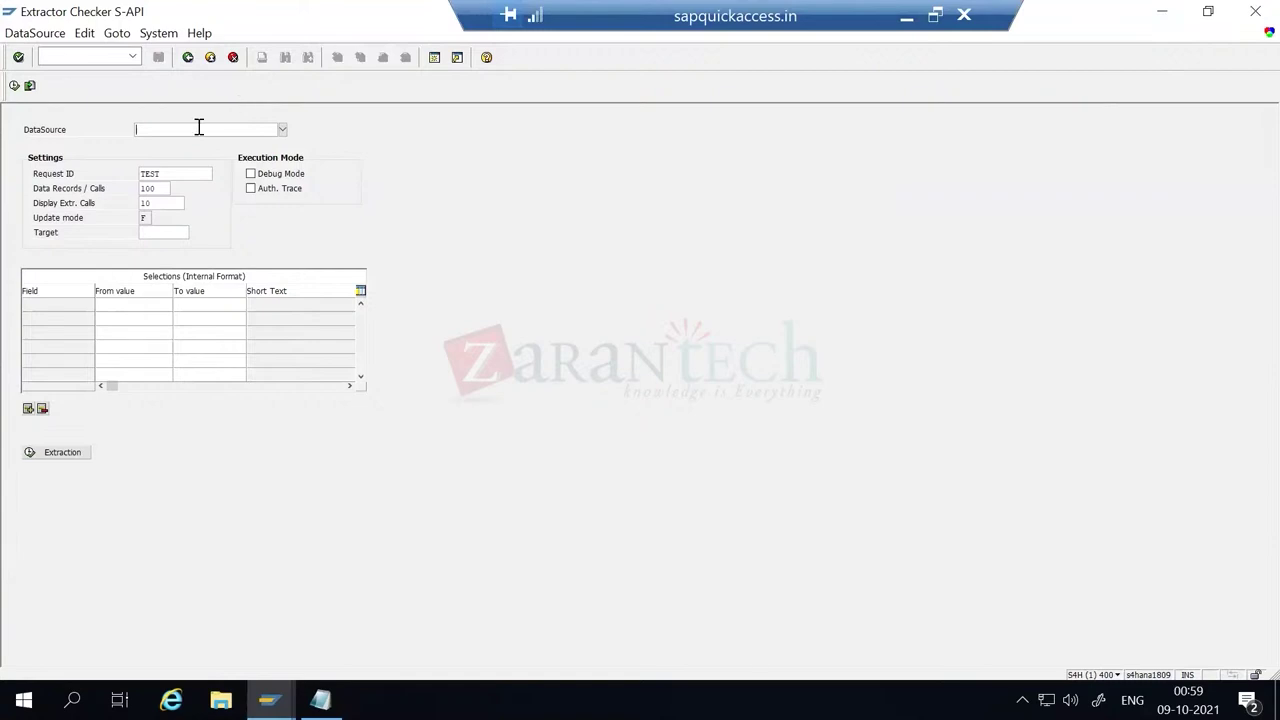
{"action": "type", "text": "0fi"}
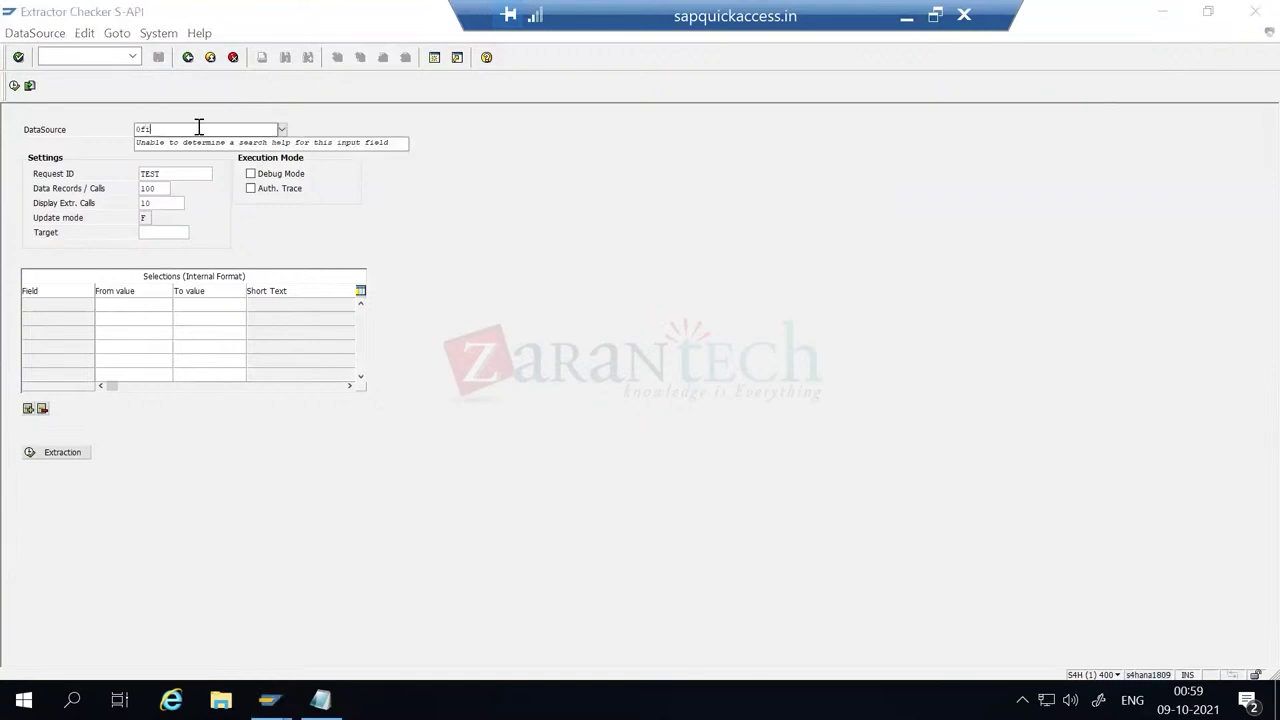
{"action": "type", "text": "_gl_10"}
{"action": "key", "text": "Return"}
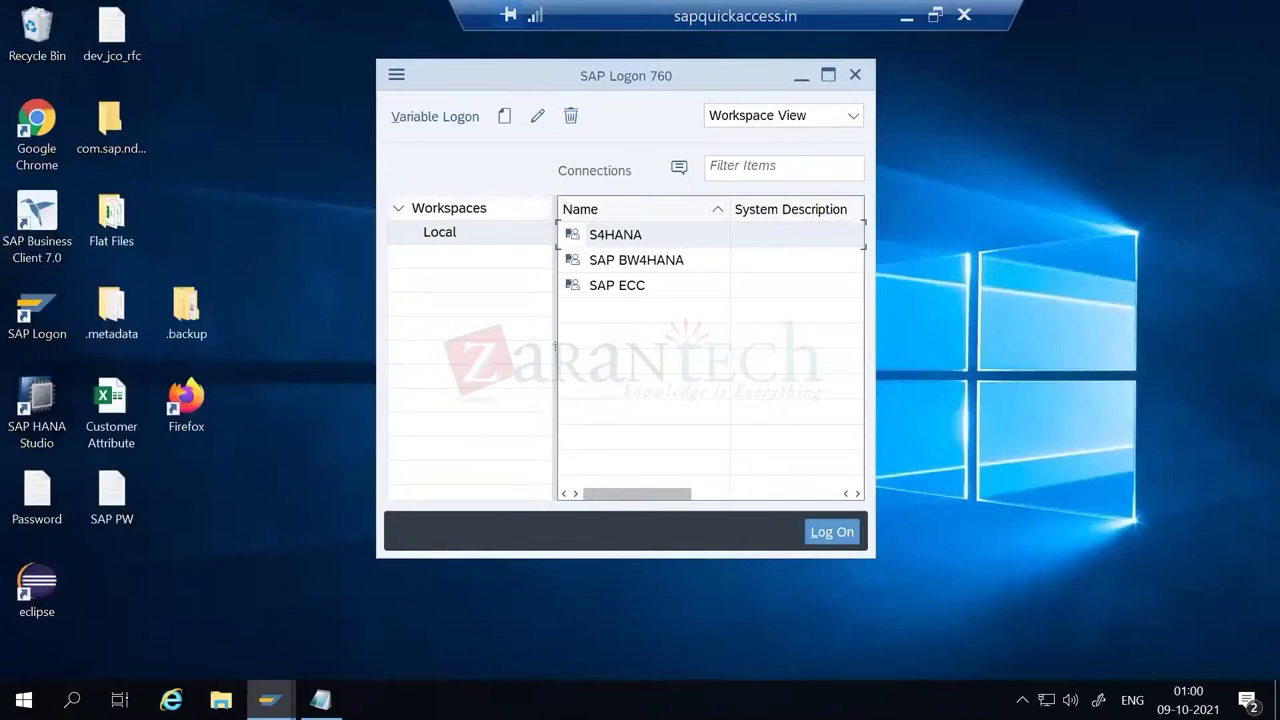
- Bring SAP Logon 760 forward from the taskbar and minimize it
{"action": "mouse_move", "coordinate": [268, 700]}
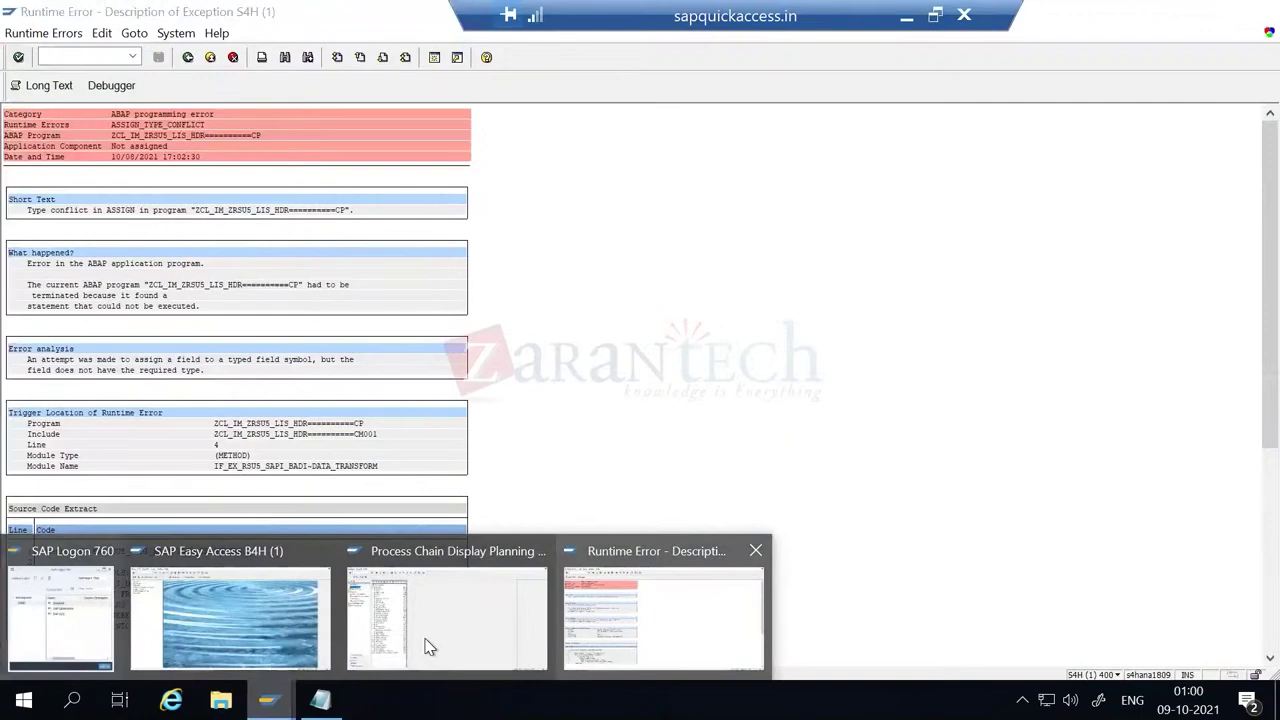
{"action": "mouse_move", "coordinate": [426, 646]}
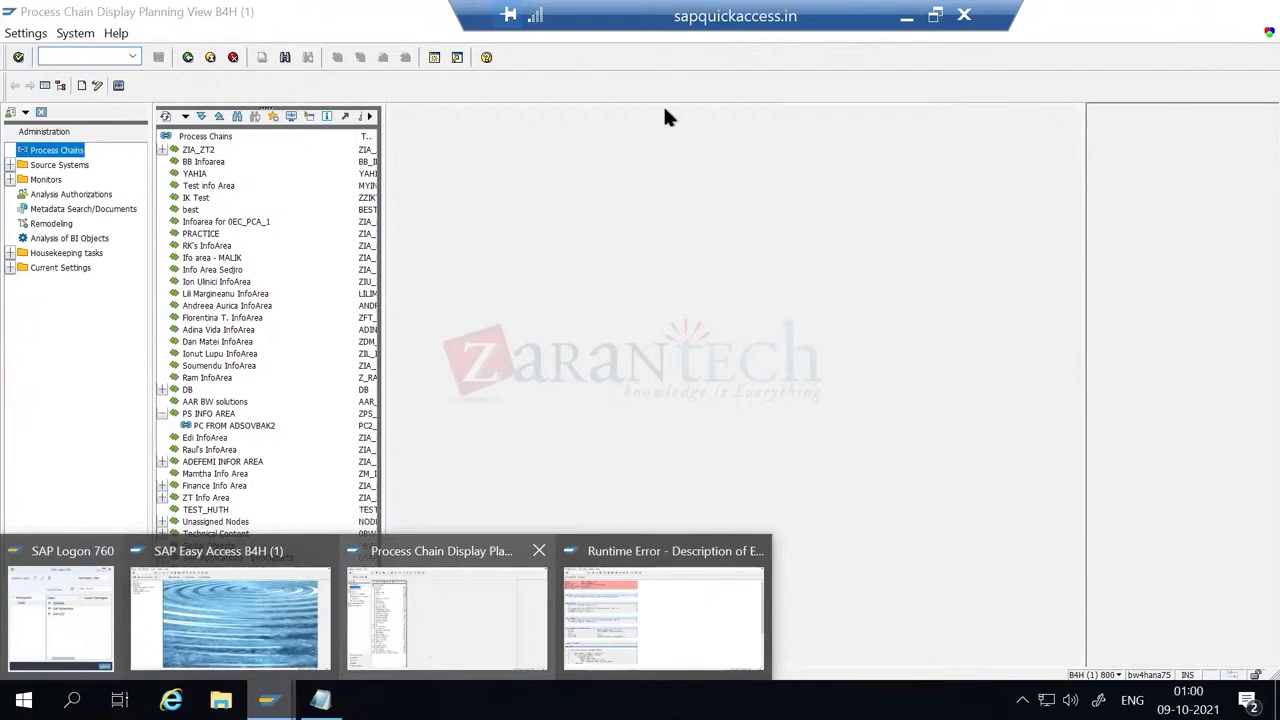
{"action": "left_click", "coordinate": [60, 612]}
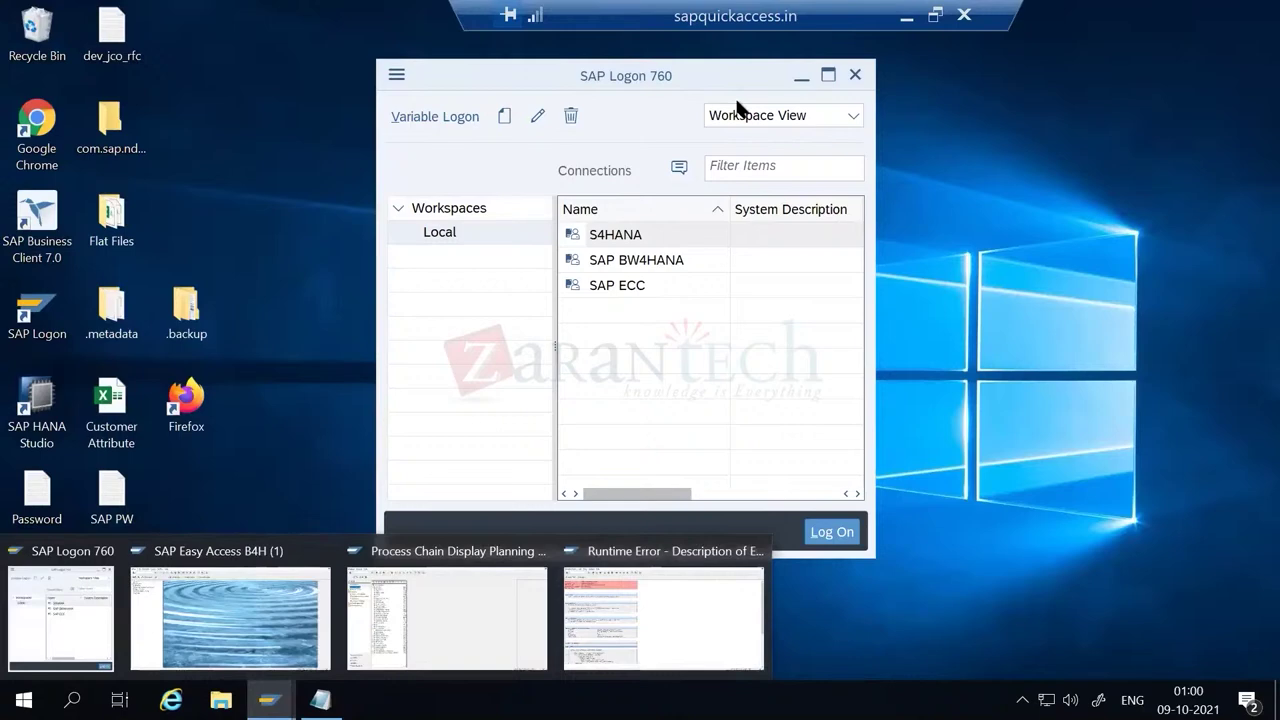
{"action": "left_click", "coordinate": [800, 75]}
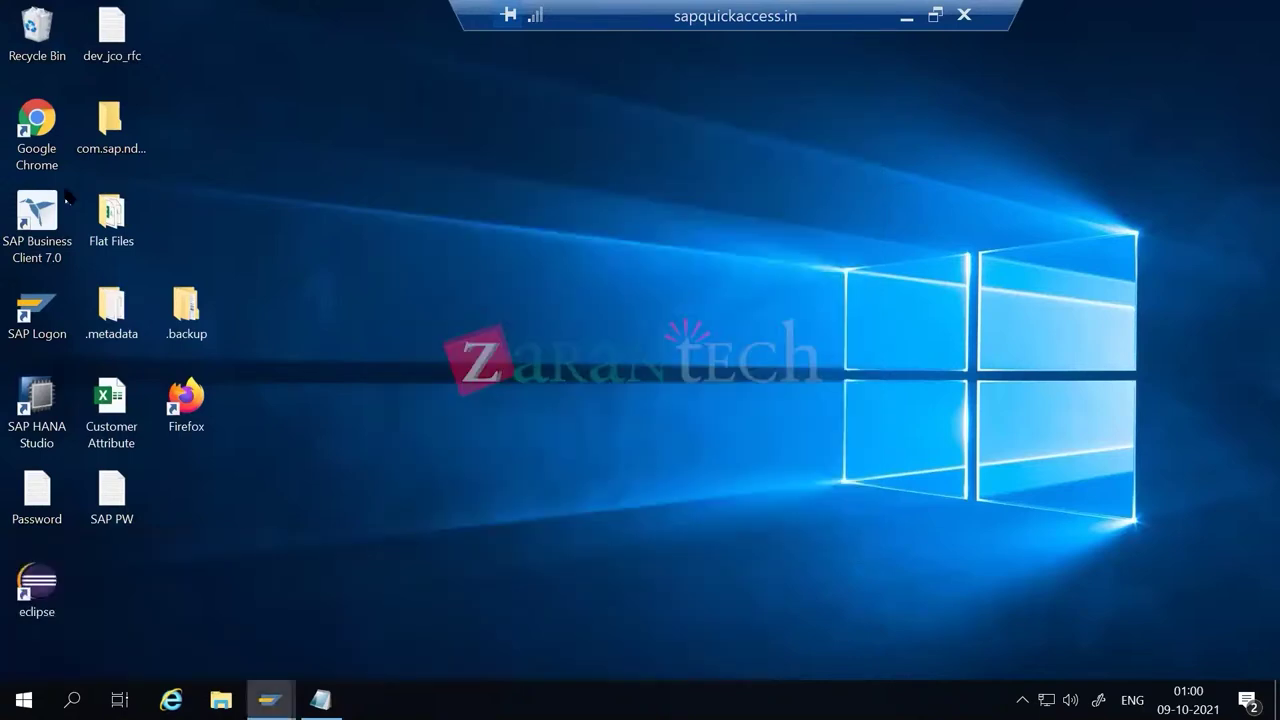
- Launch SAP HANA Studio from its desktop icon into the hdbstudio1 workspace
{"action": "left_click", "coordinate": [38, 398]}
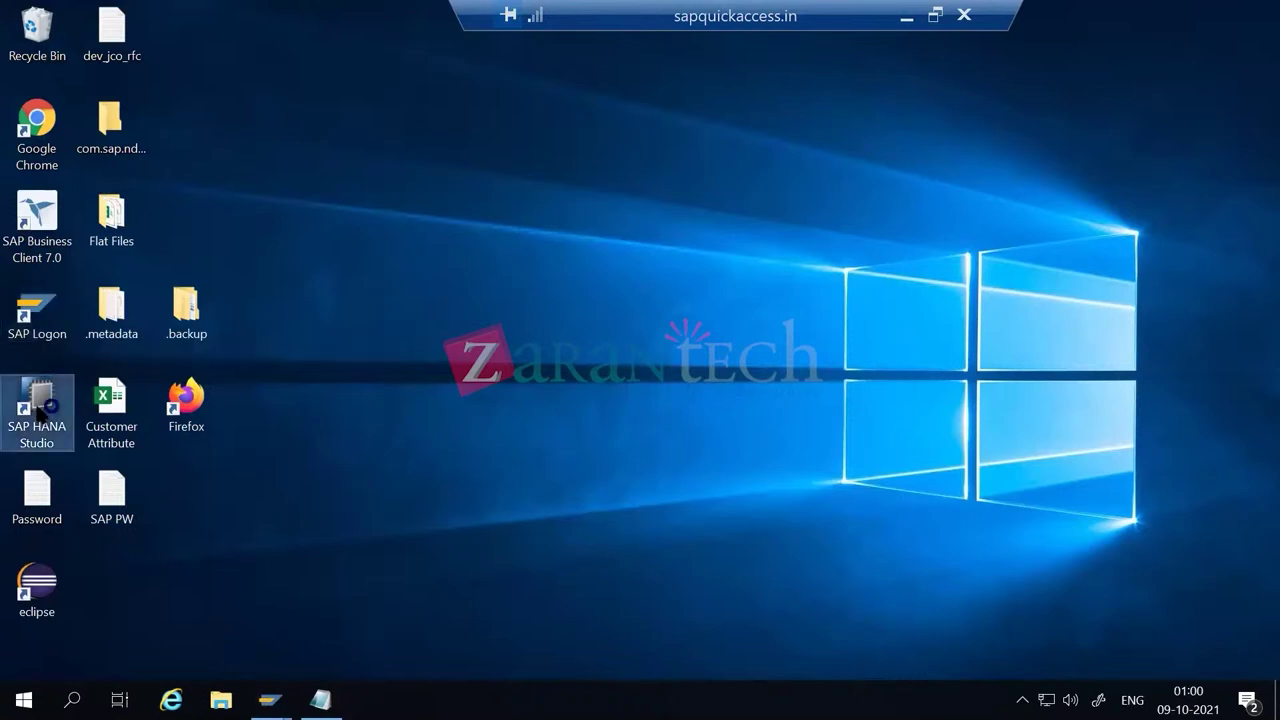
{"action": "double_click", "coordinate": [40, 400]}
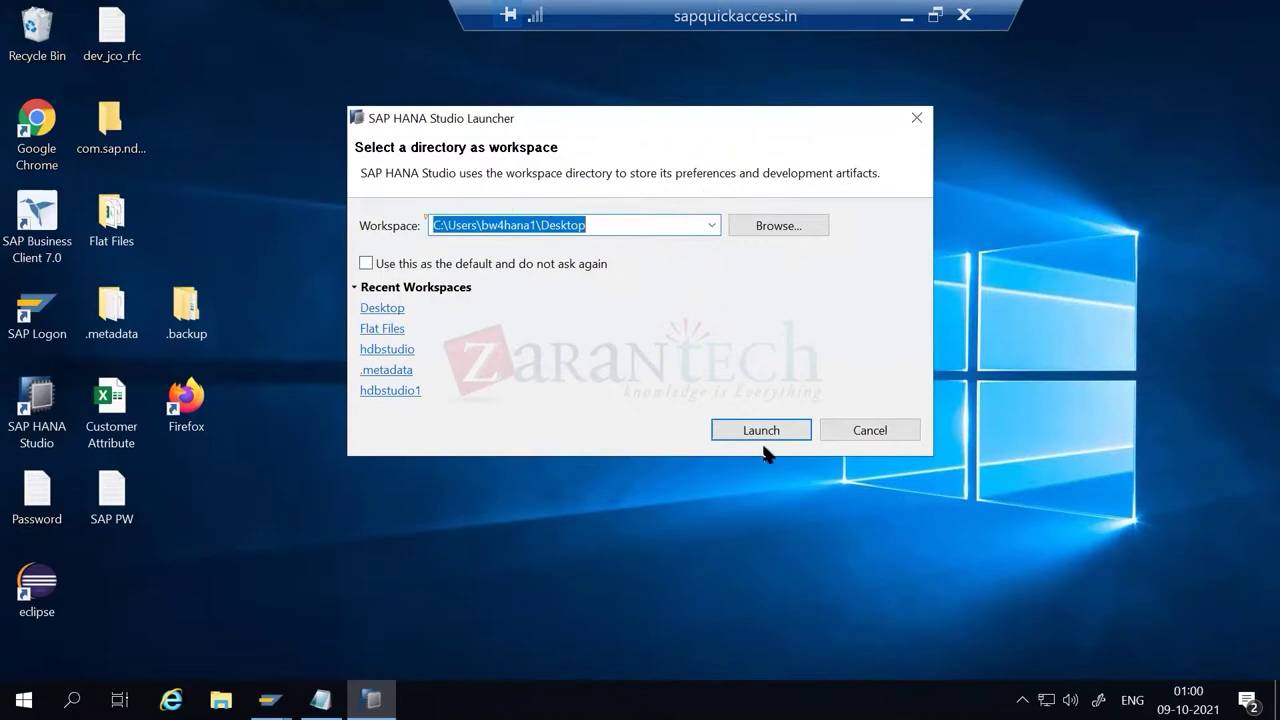
{"action": "left_click", "coordinate": [405, 370]}
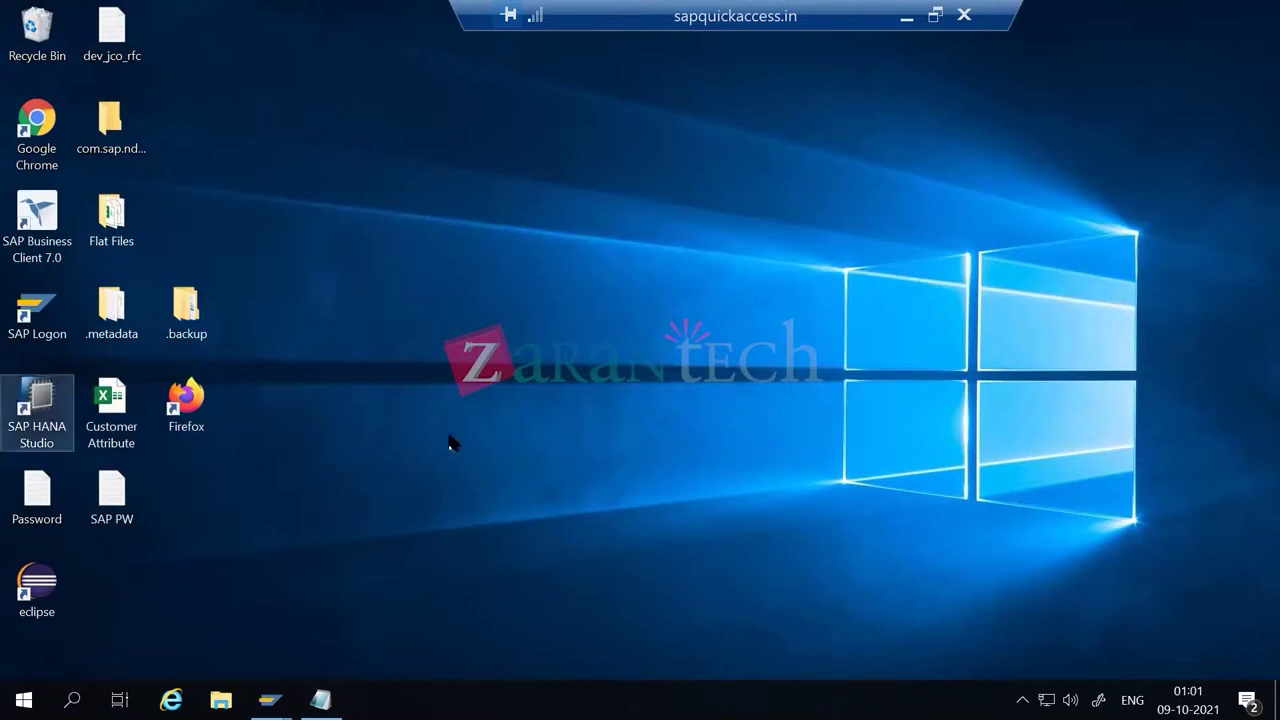
{"action": "double_click", "coordinate": [38, 405]}
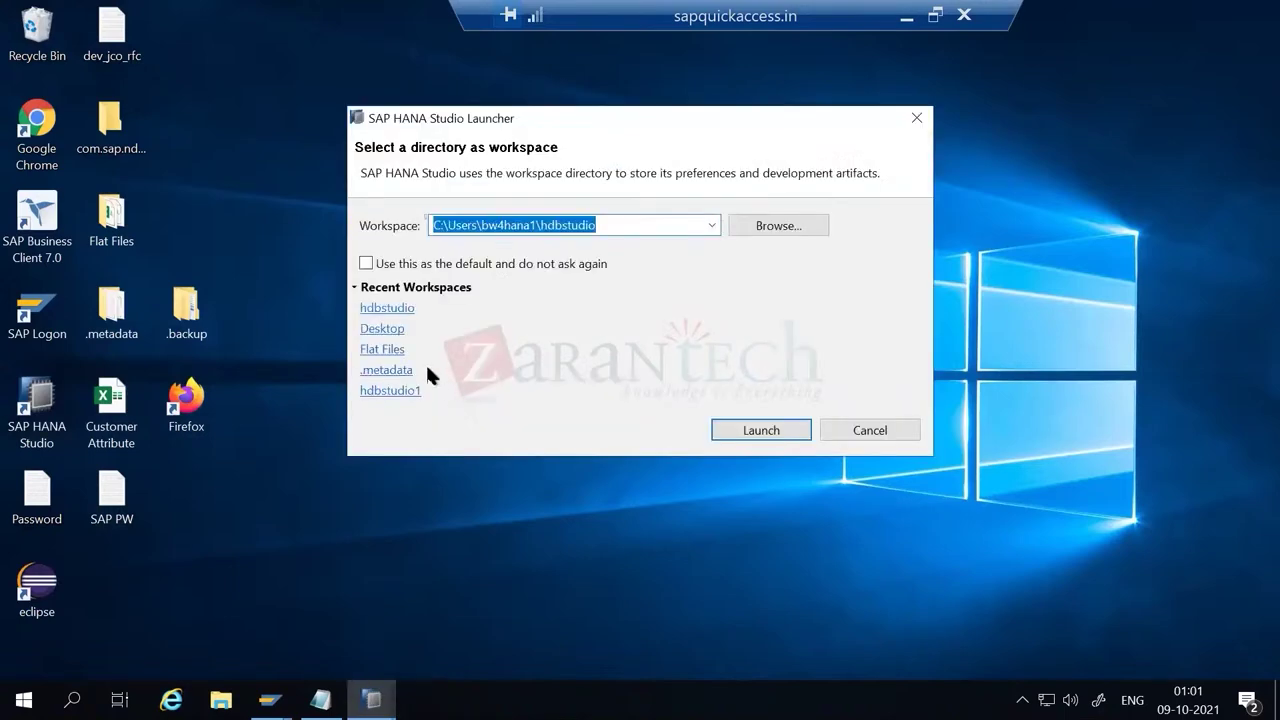
{"action": "left_click", "coordinate": [384, 391]}
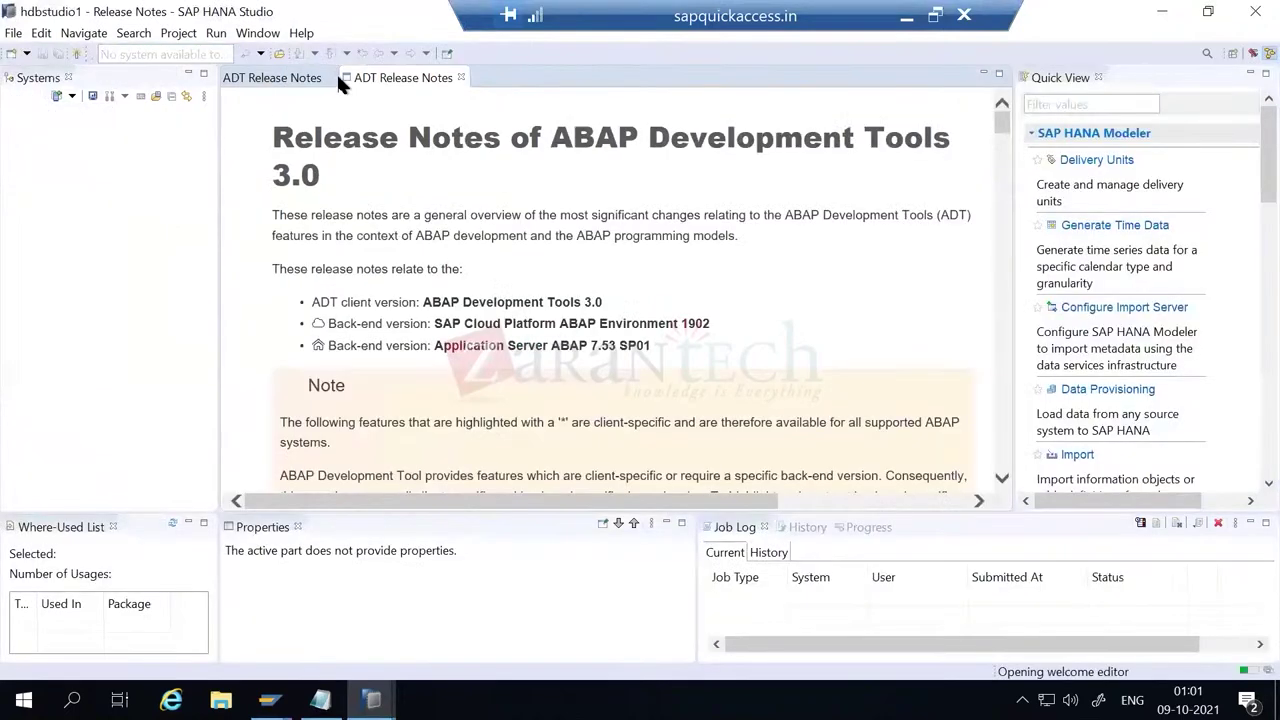
- Close the ADT release notes, then open and cancel the Add System dialog
{"action": "left_click", "coordinate": [336, 78]}
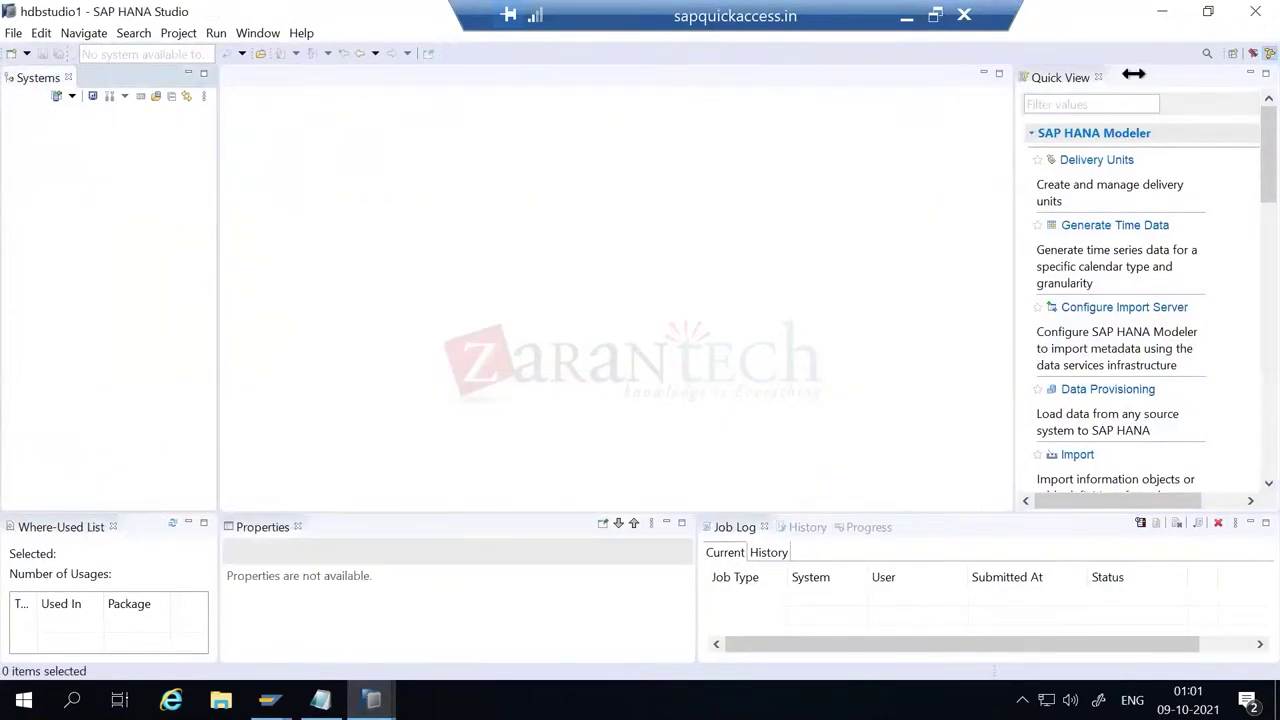
{"action": "left_click", "coordinate": [72, 96]}
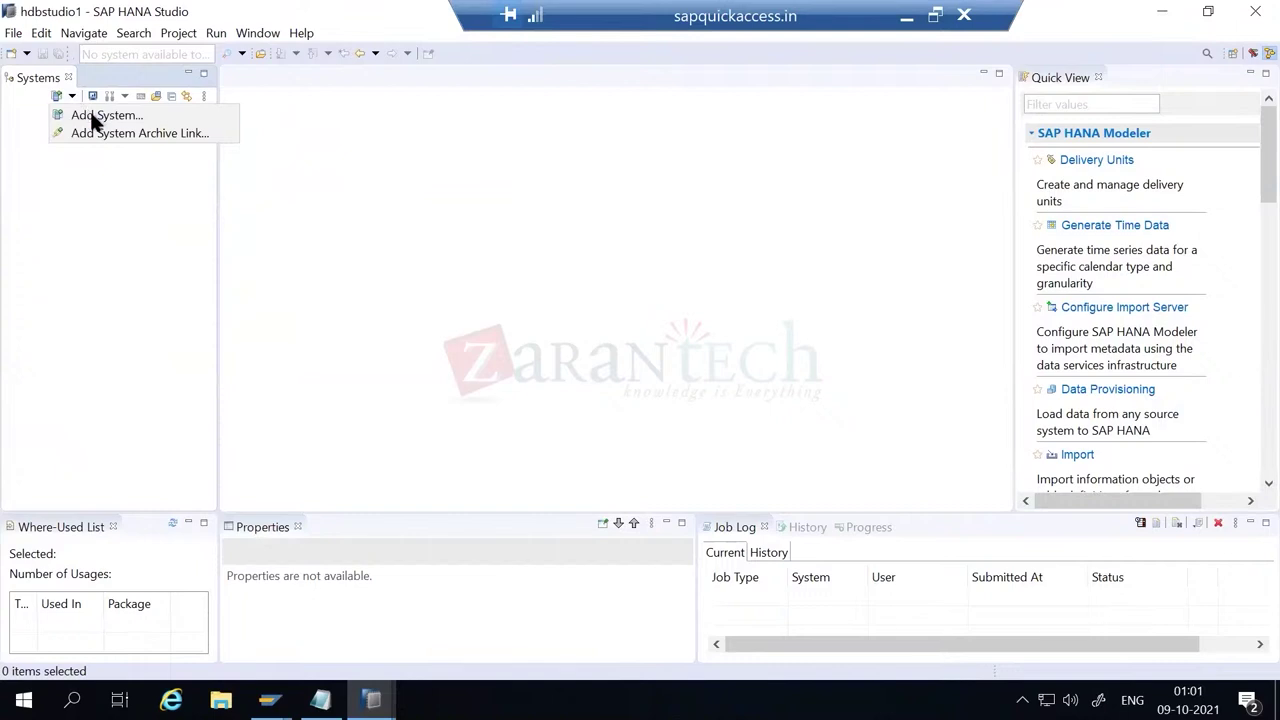
{"action": "left_click", "coordinate": [95, 116]}
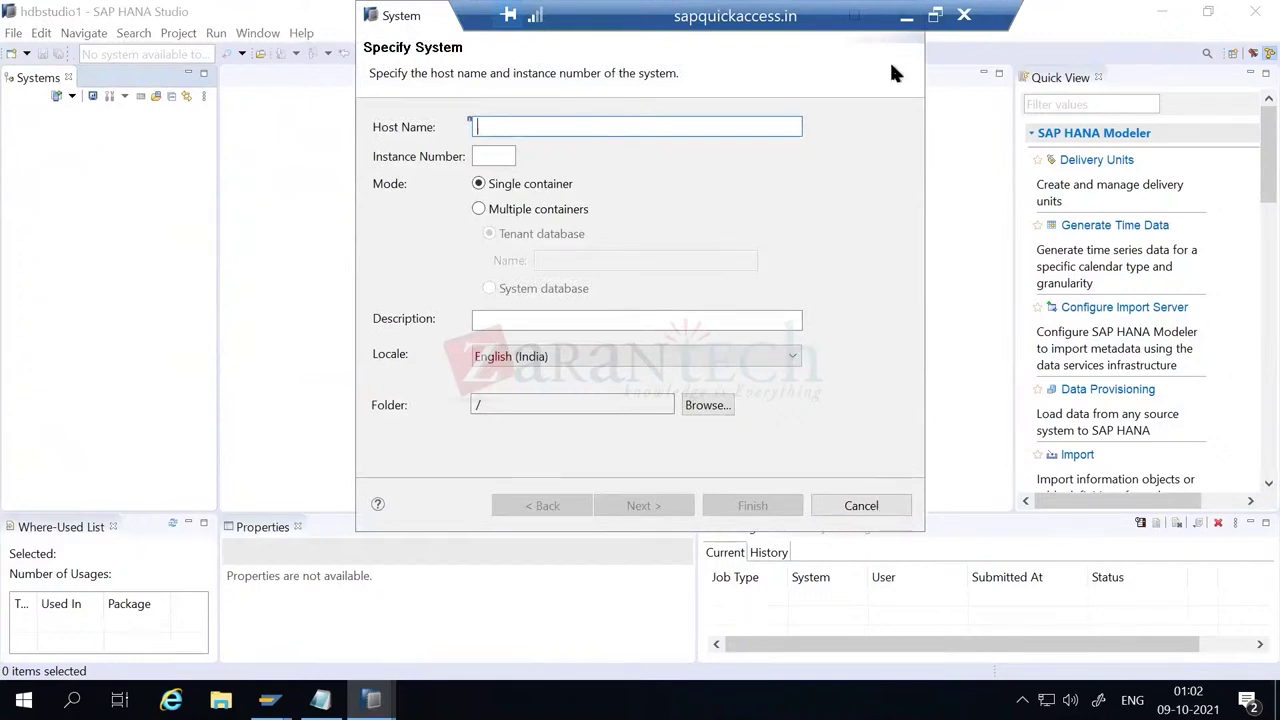
{"action": "key", "text": "Escape"}
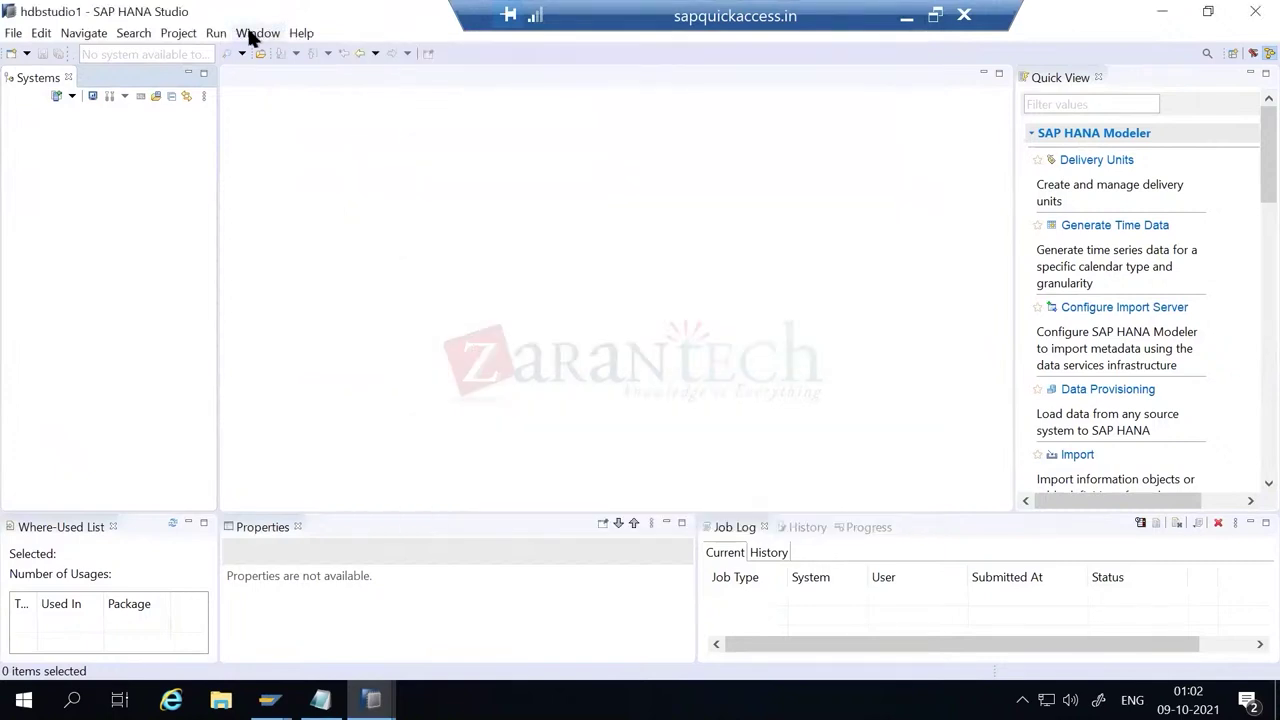
- Open the BW Modeling perspective through Window > Perspective > Open Perspective > Other
{"action": "left_click", "coordinate": [248, 36]}
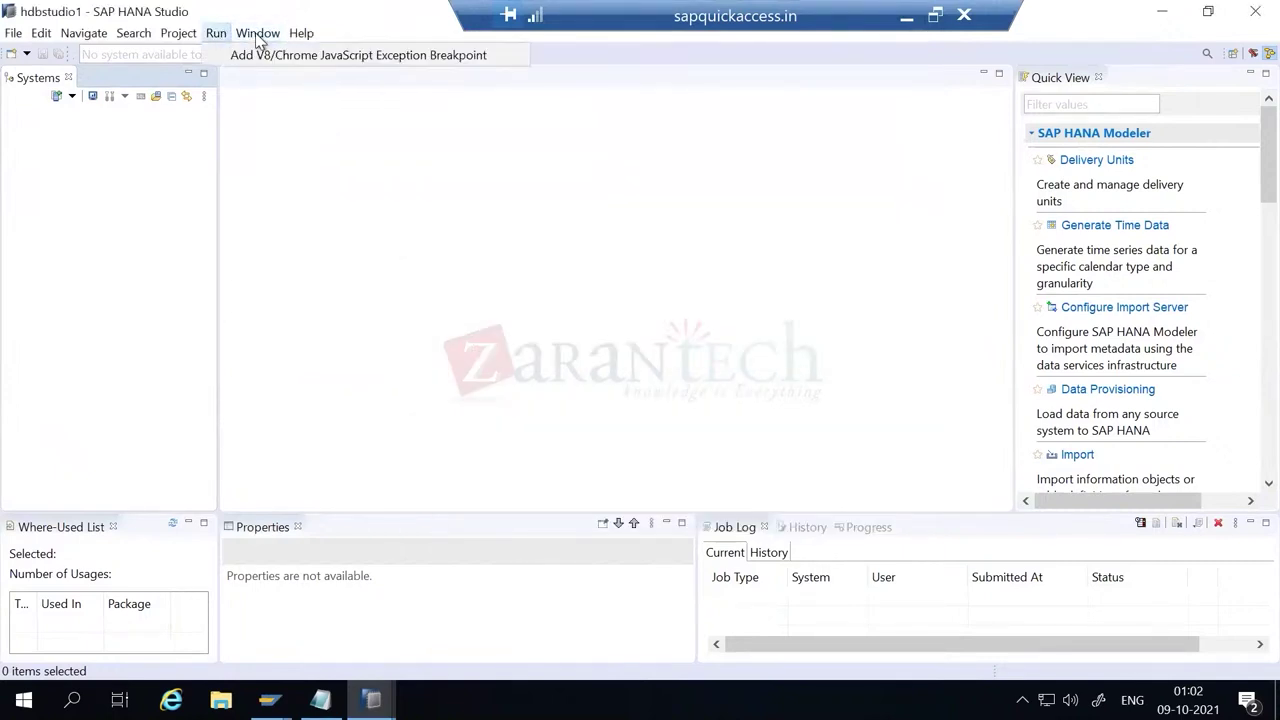
{"action": "left_click", "coordinate": [258, 38]}
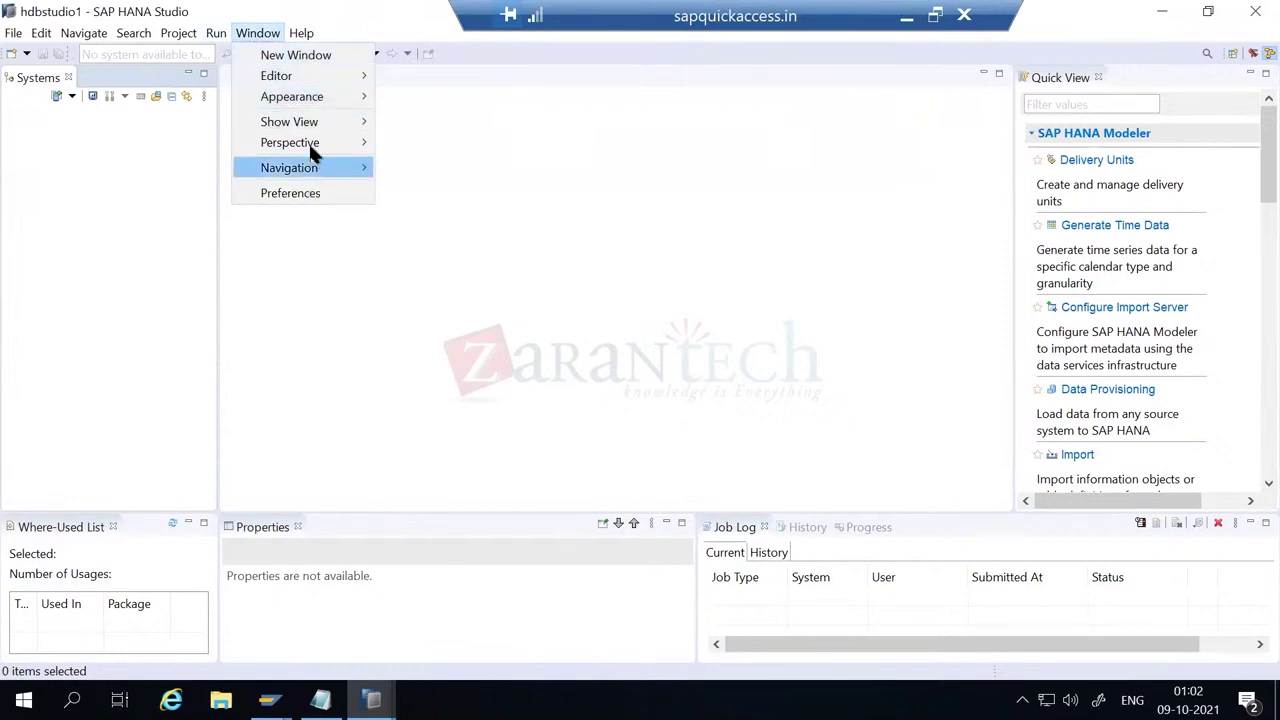
{"action": "mouse_move", "coordinate": [308, 142]}
{"action": "mouse_move", "coordinate": [460, 141]}
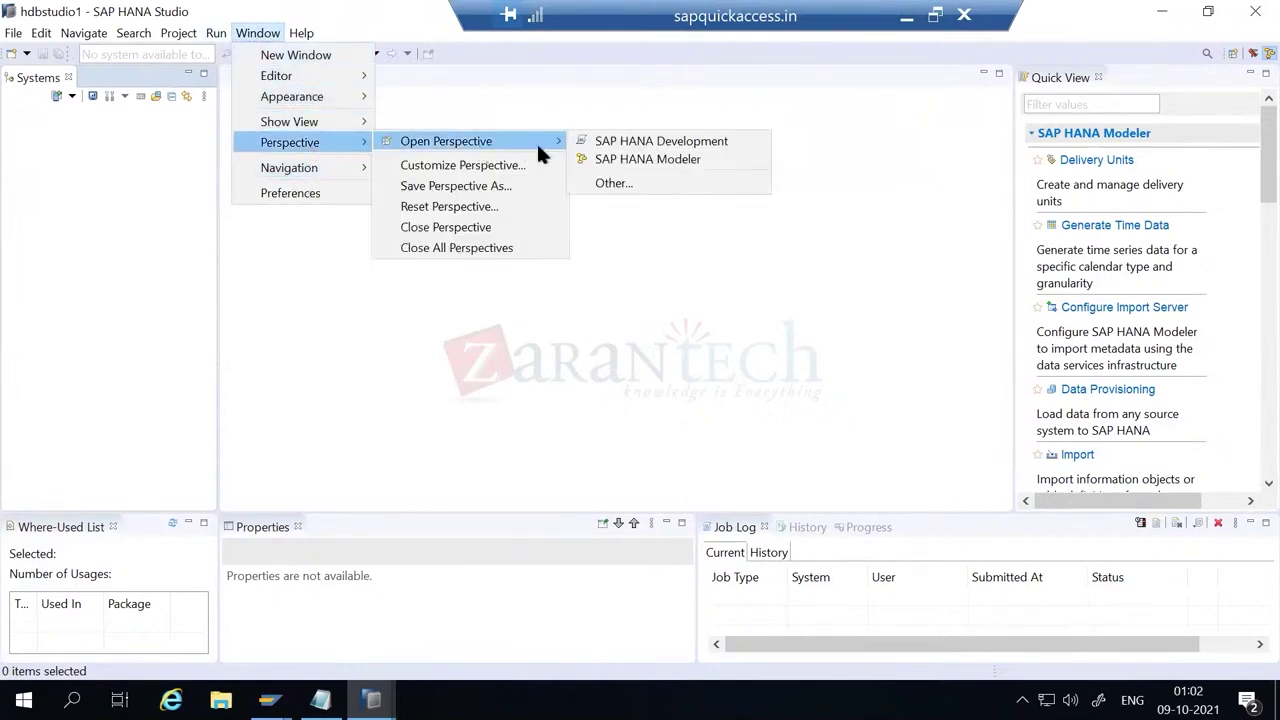
{"action": "left_click", "coordinate": [665, 179]}
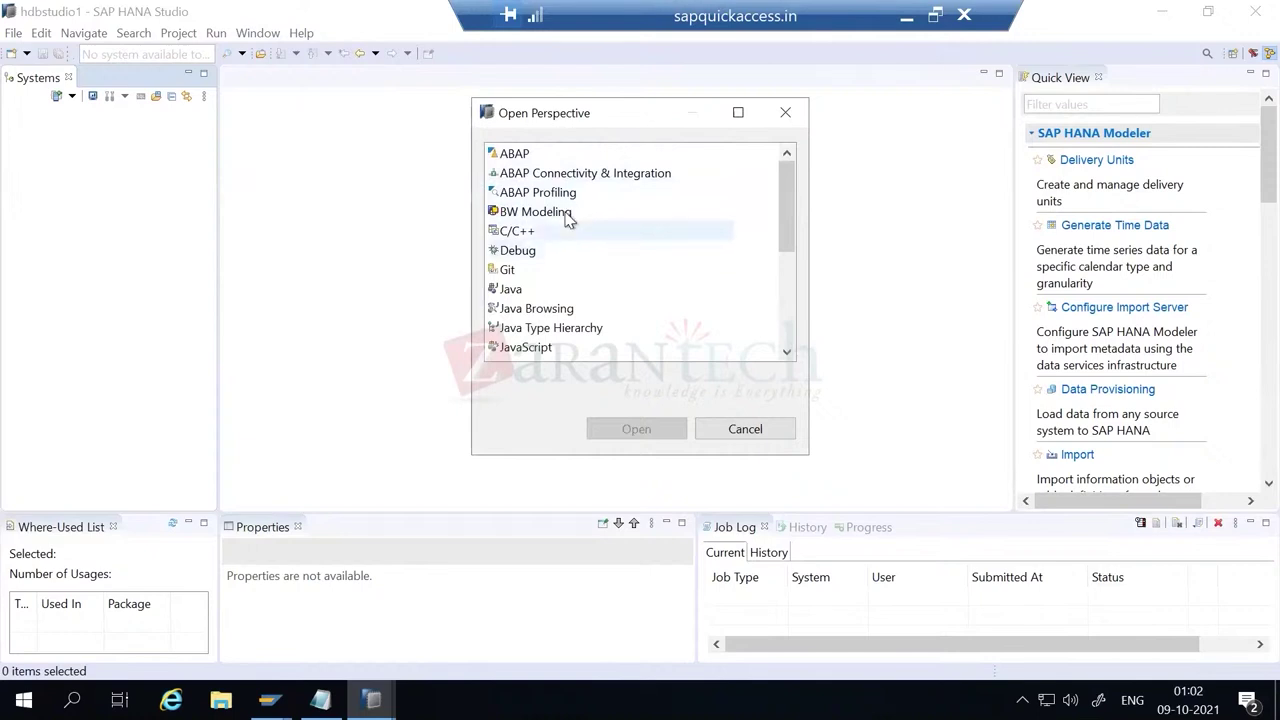
{"action": "left_click", "coordinate": [567, 216]}
{"action": "left_click", "coordinate": [638, 424]}
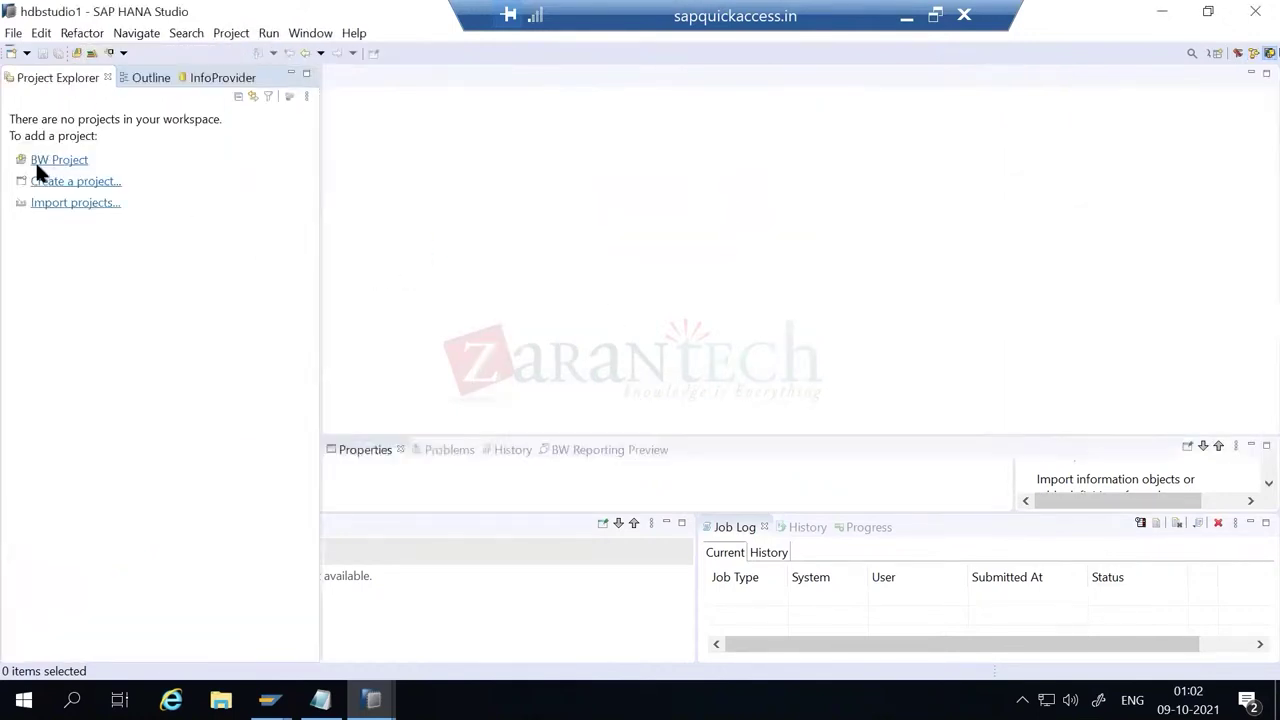
- Create a BW project on SAP BW4HANA, logging on to client 800 with the user's credentials
{"action": "left_click", "coordinate": [54, 162]}
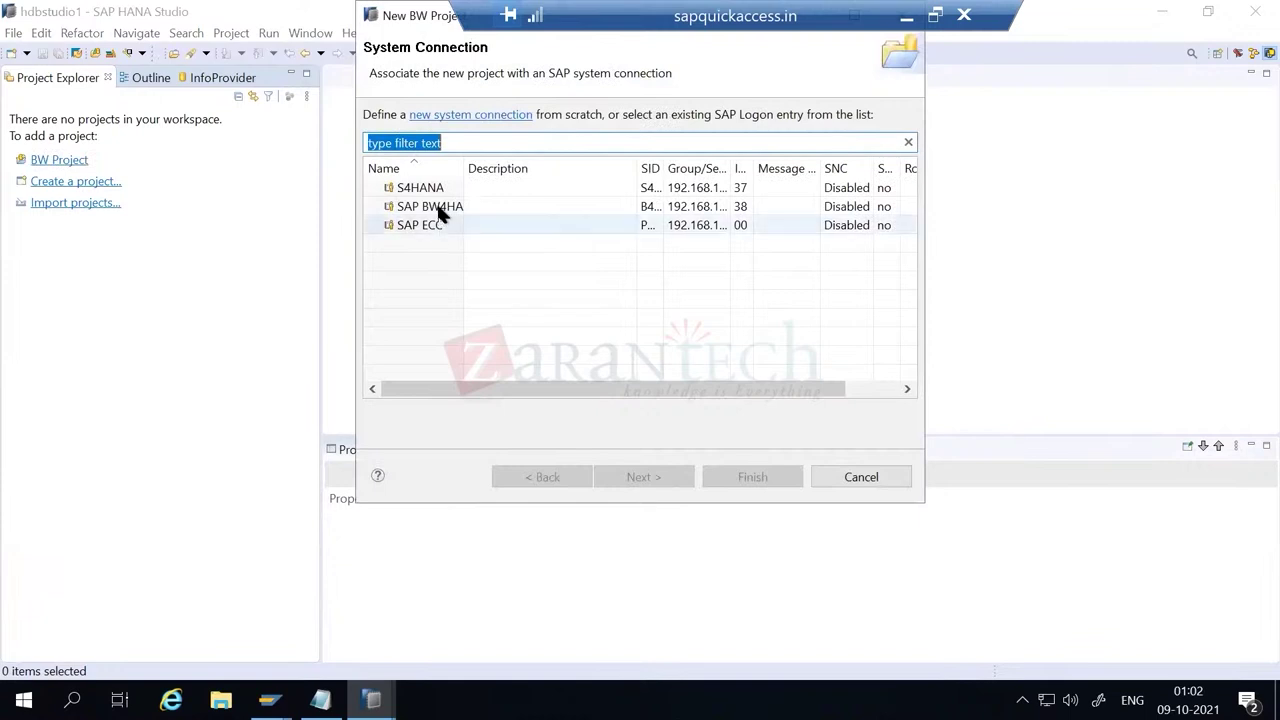
{"action": "left_click", "coordinate": [437, 206]}
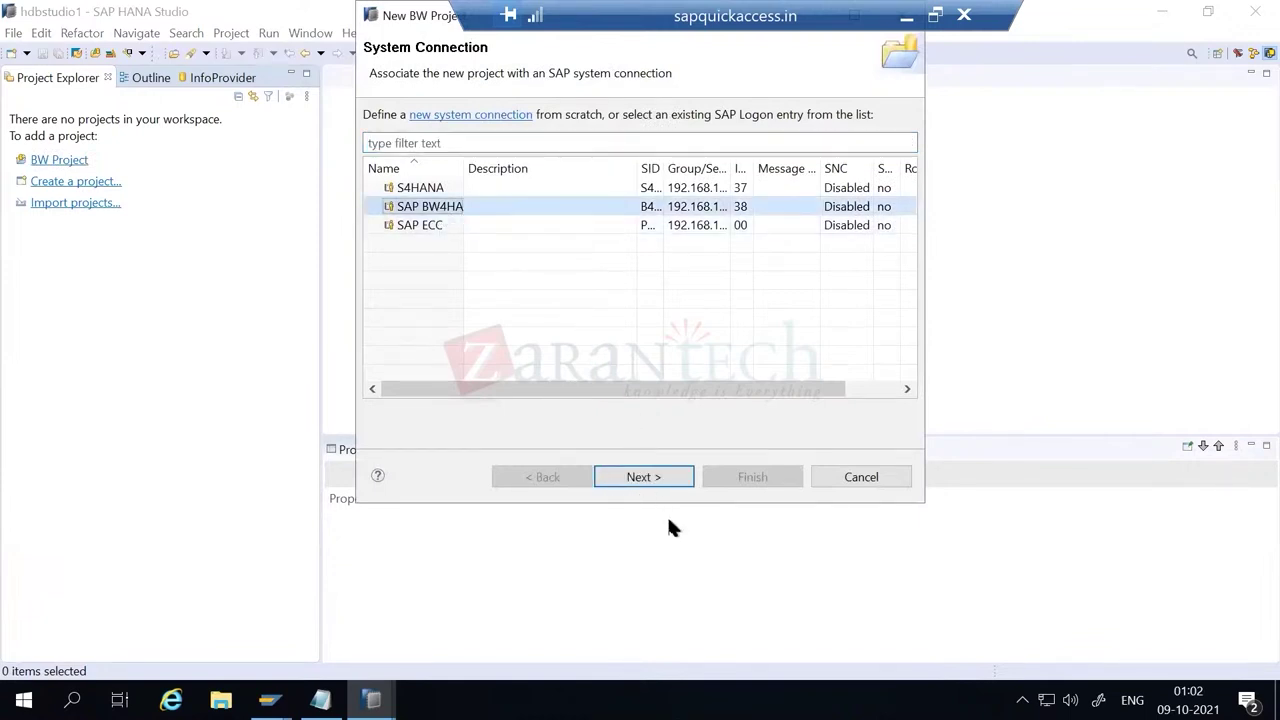
{"action": "left_click", "coordinate": [655, 477]}
{"action": "key", "text": "Return"}
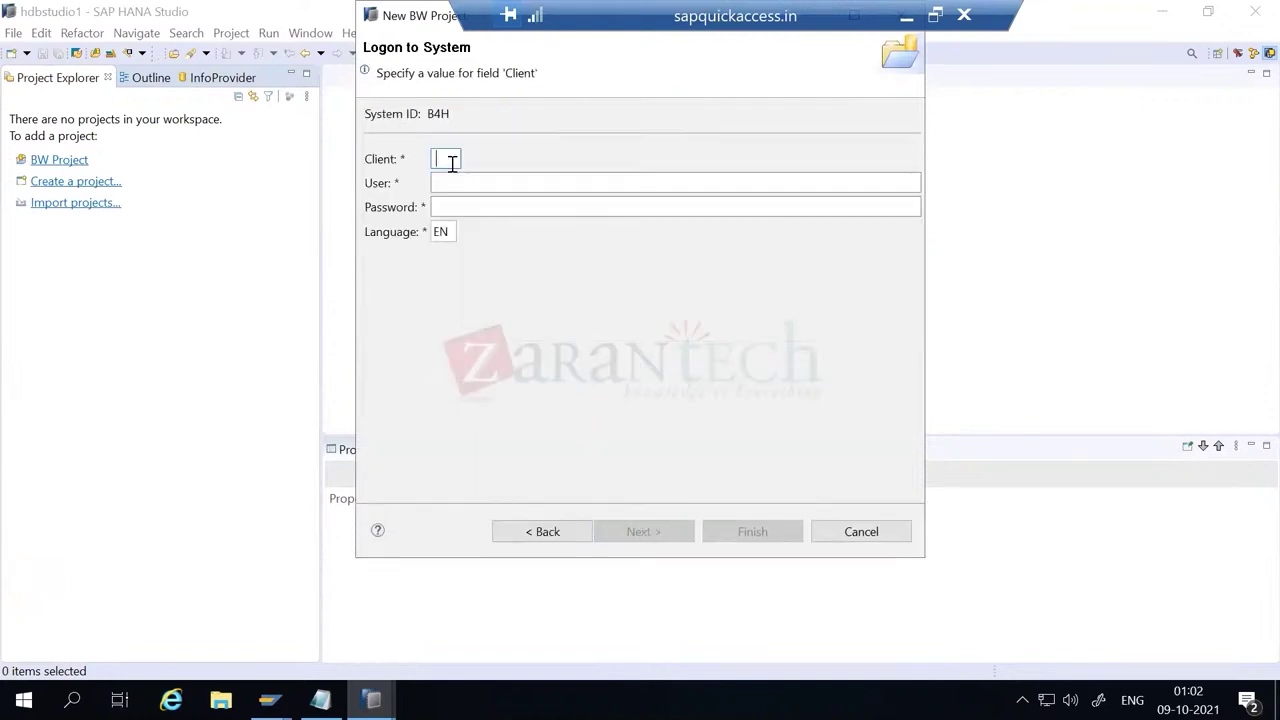
{"action": "type", "text": "800"}
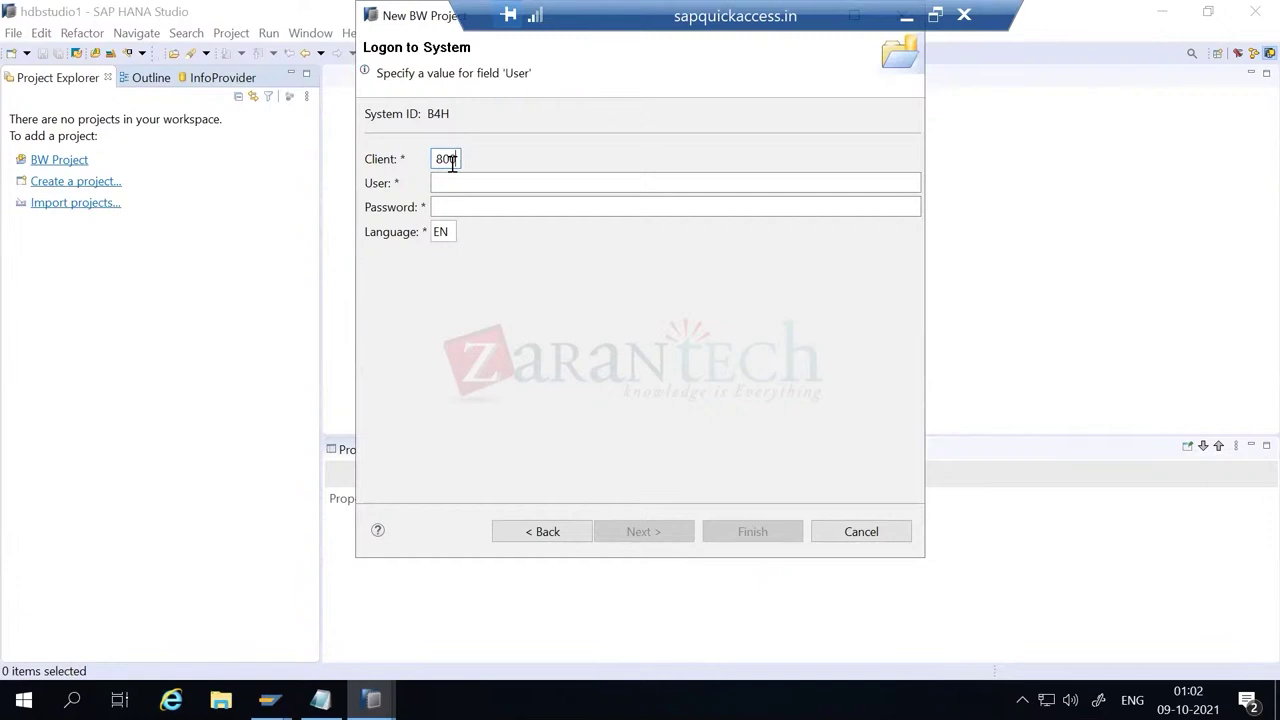
{"action": "key", "text": "Tab"}
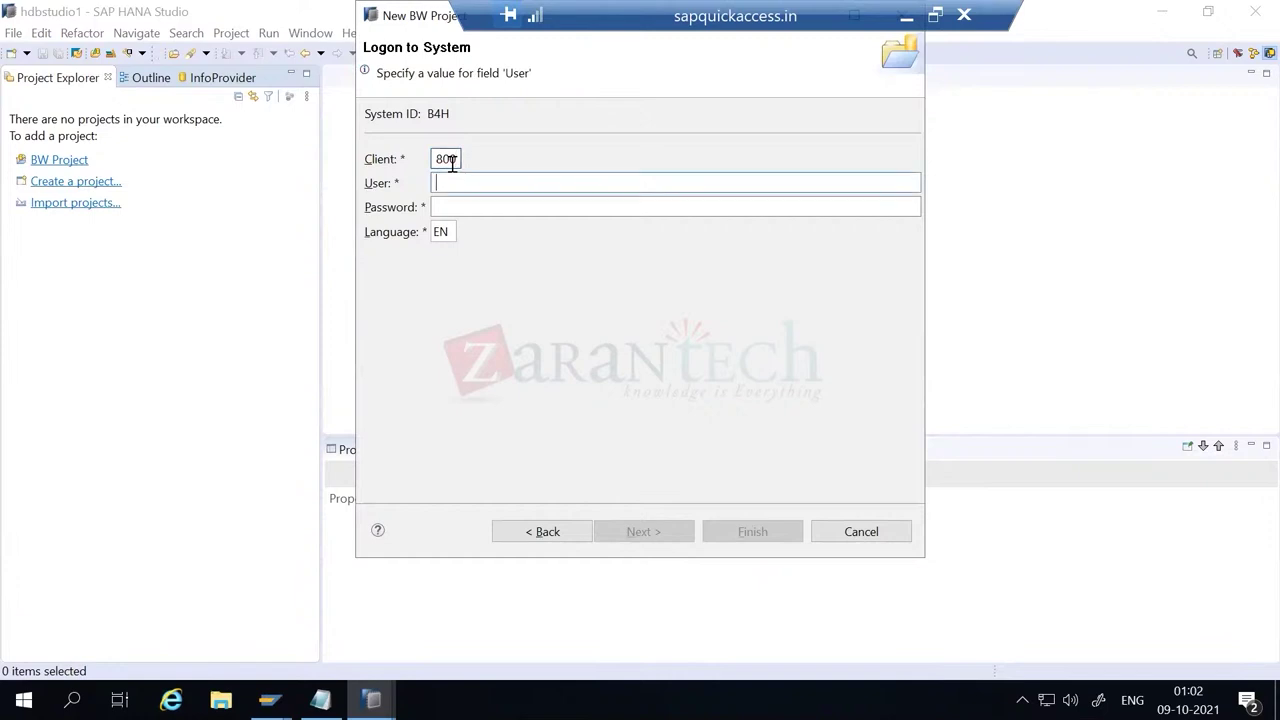
{"action": "type", "text": "best"}
{"action": "key", "text": "Tab"}
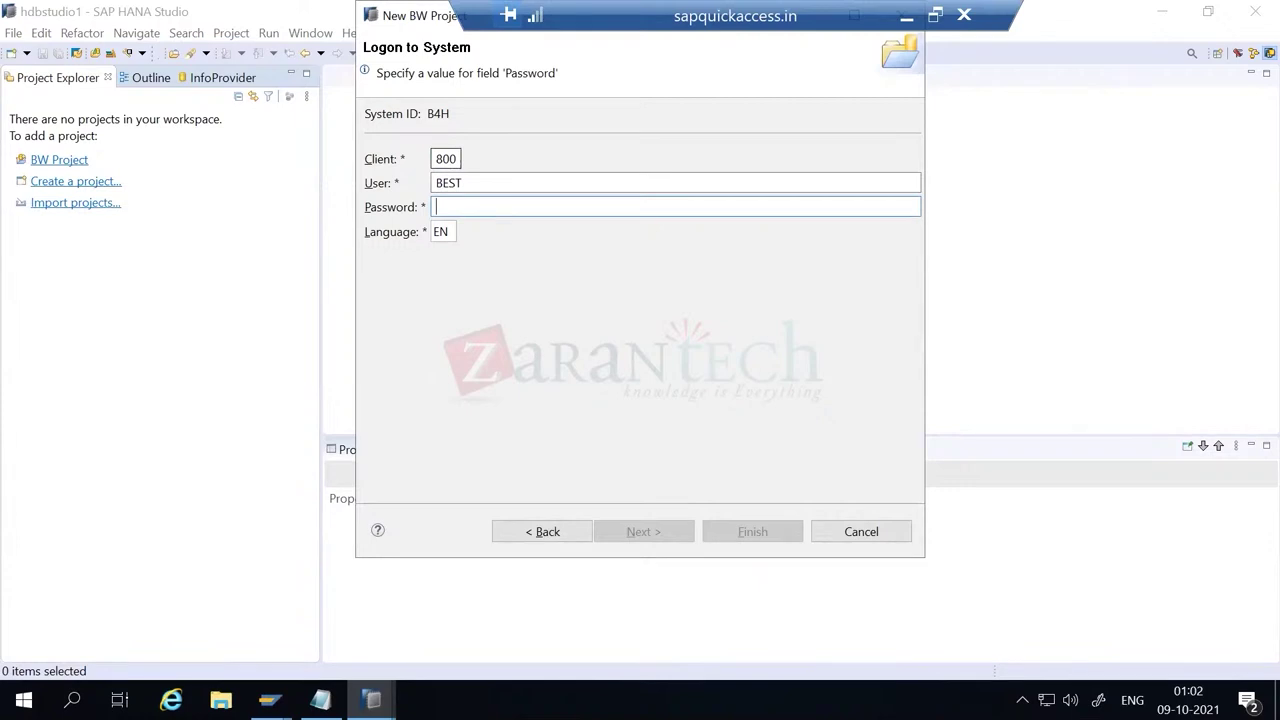
{"action": "type", "text": "••••••••••"}
{"action": "key", "text": "Return"}
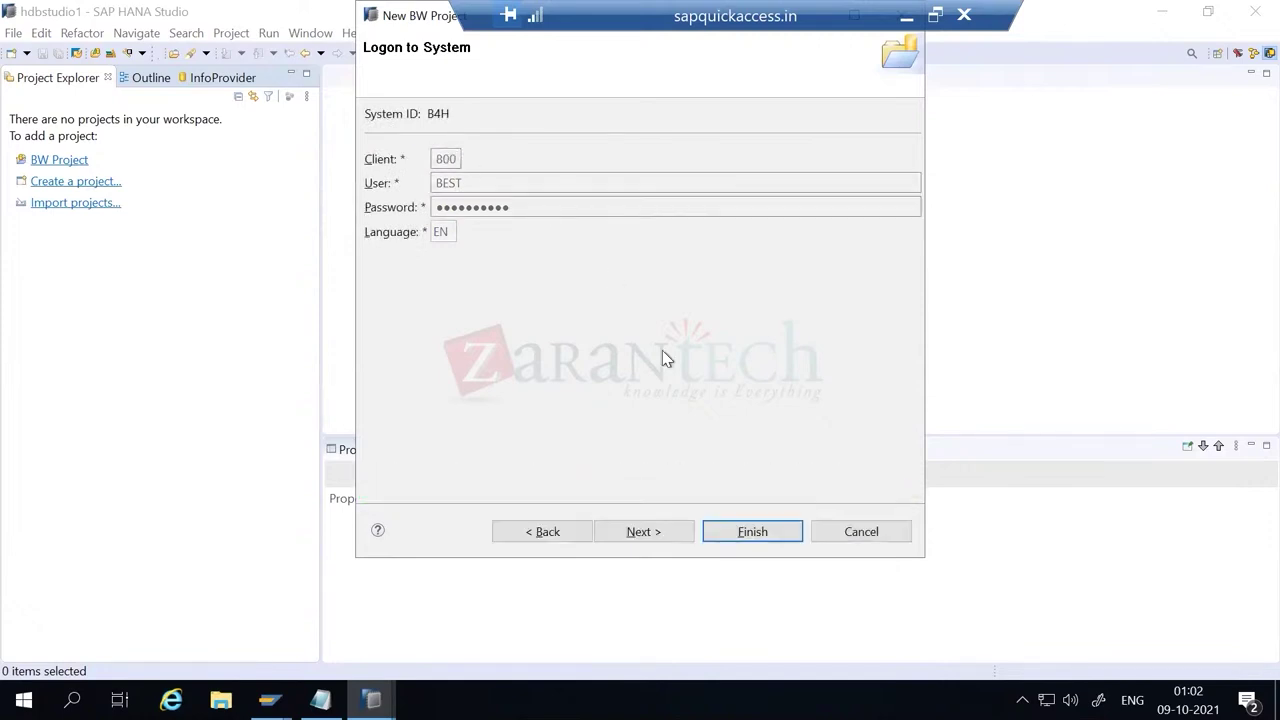
{"action": "left_click", "coordinate": [769, 531]}
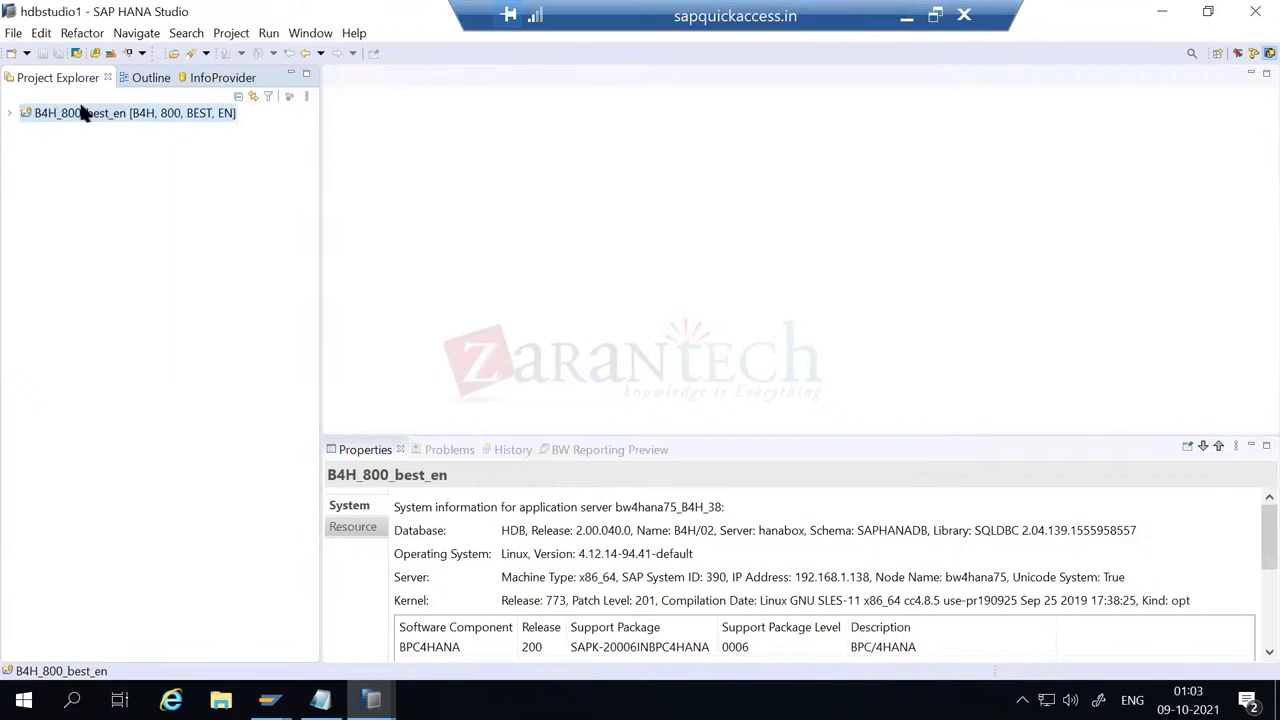
- Expand B4H_800_best_en to browse its InfoAreas, then collapse the project again
{"action": "left_click", "coordinate": [12, 114]}
{"action": "left_click", "coordinate": [25, 151]}
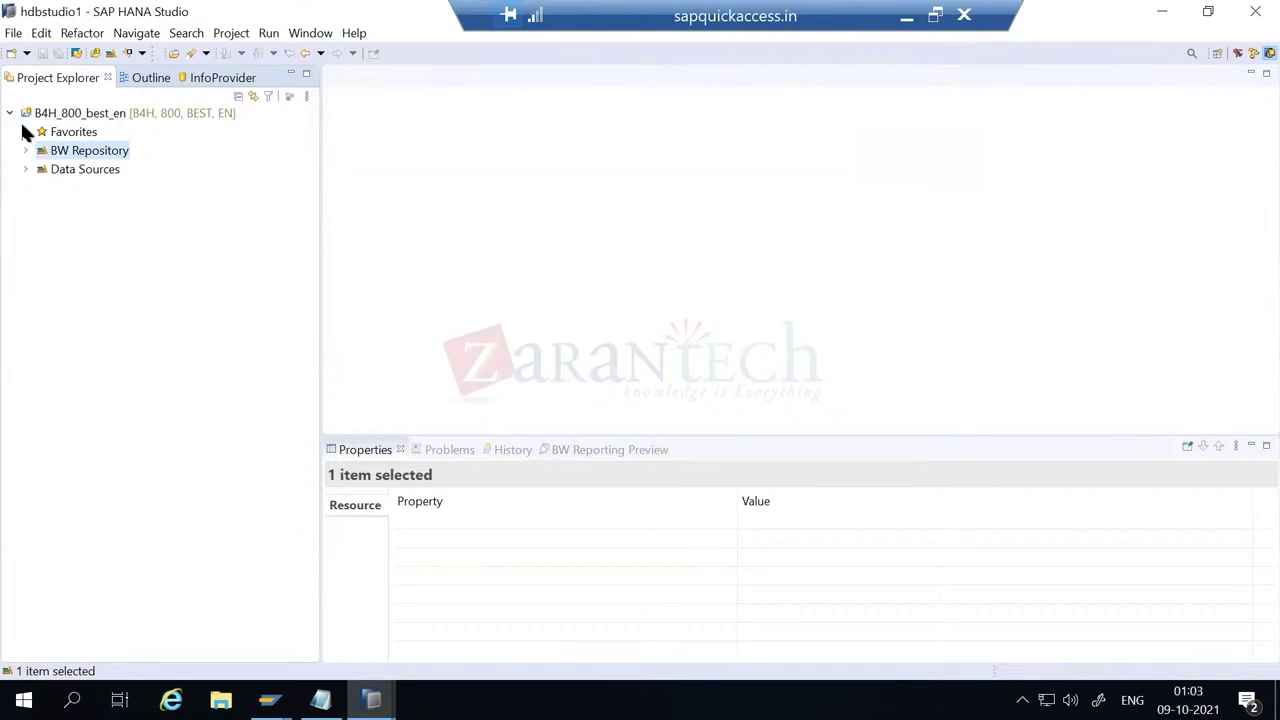
{"action": "left_click", "coordinate": [12, 114]}
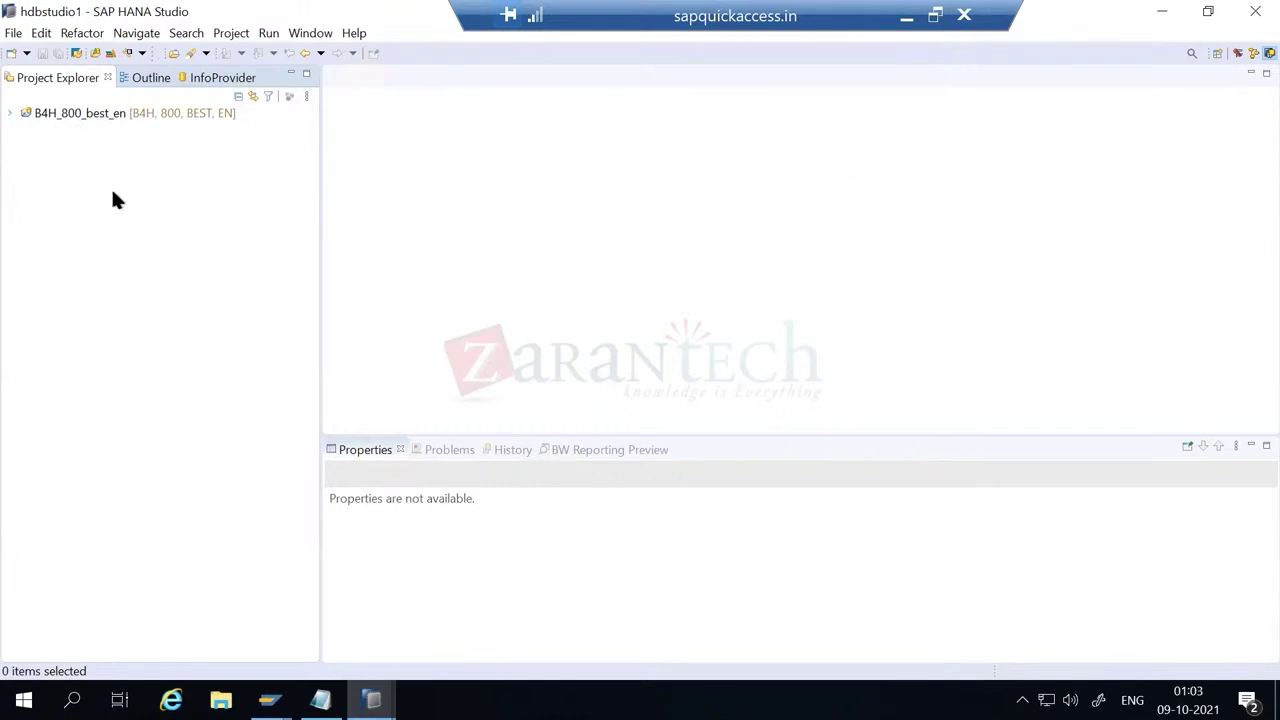
- Open the New Project wizard from the Project Explorer context menu
{"action": "right_click", "coordinate": [77, 79]}
{"action": "left_click", "coordinate": [101, 252]}
{"action": "key", "text": "shift+F10"}
{"action": "mouse_move", "coordinate": [187, 212]}
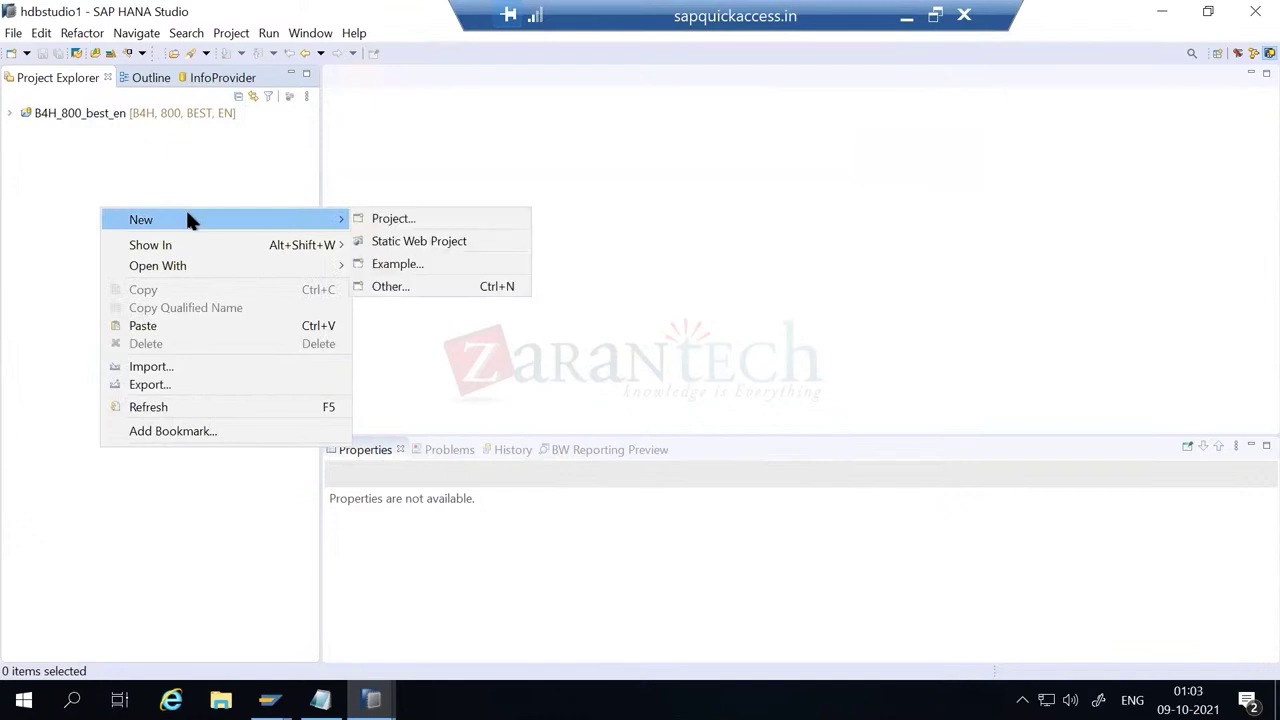
{"action": "left_click", "coordinate": [408, 220]}
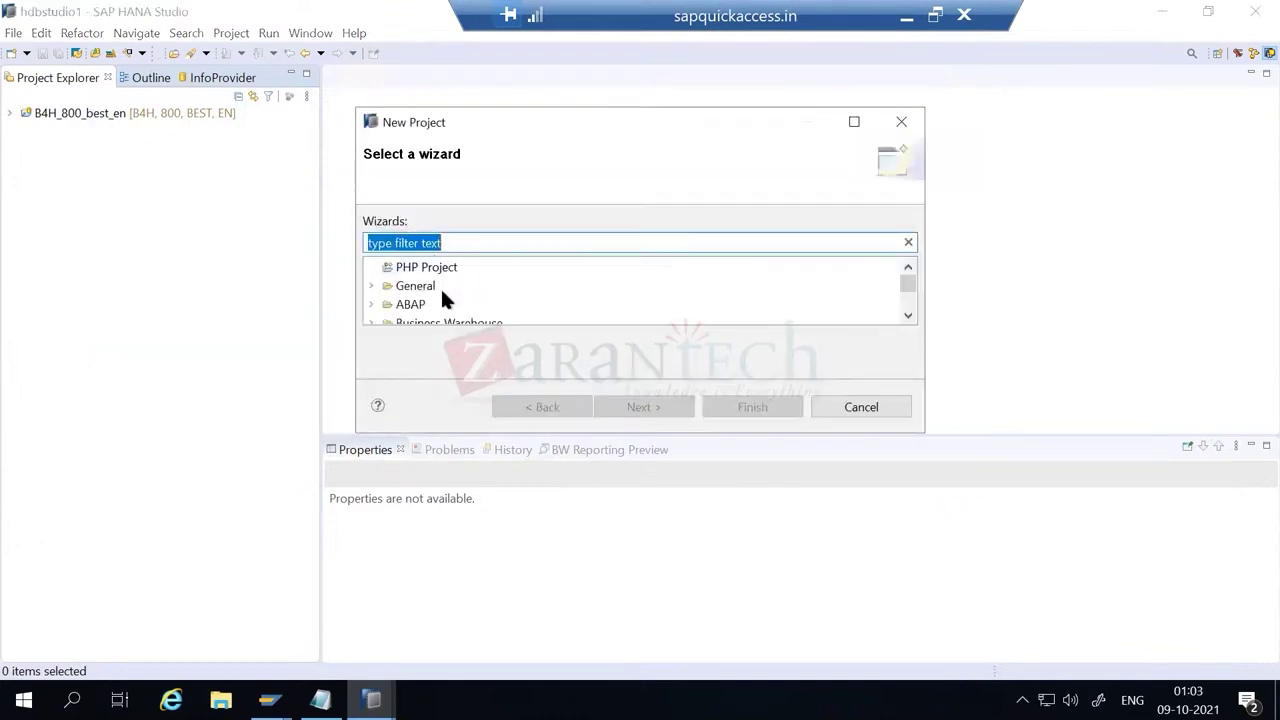
- Find the ABAP category, select ABAP Project and proceed to the system list
{"action": "scroll", "coordinate": [441, 292], "scroll_direction": "down", "scroll_amount": 3}
{"action": "scroll", "coordinate": [443, 284], "scroll_direction": "up", "scroll_amount": 3}
{"action": "scroll", "coordinate": [909, 318], "scroll_direction": "down", "scroll_amount": 1}
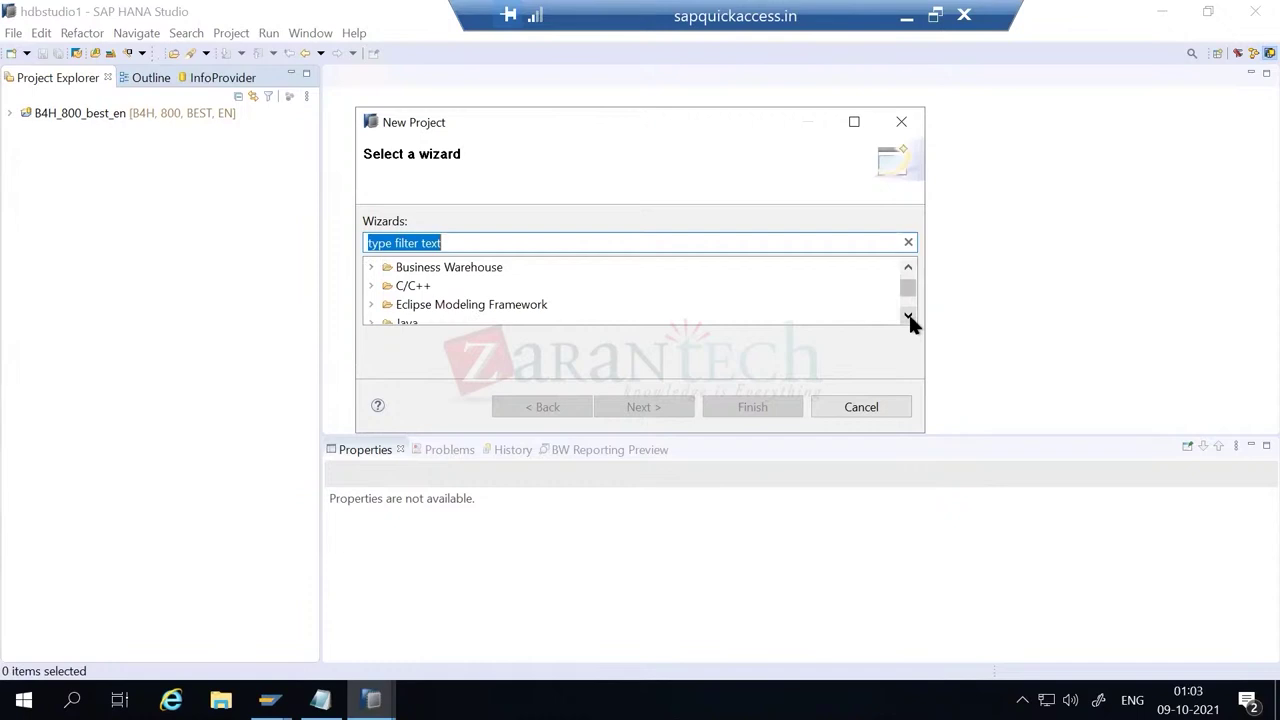
{"action": "scroll", "coordinate": [908, 318], "scroll_direction": "down", "scroll_amount": 3}
{"action": "left_click", "coordinate": [907, 269]}
{"action": "left_click", "coordinate": [907, 269]}
{"action": "left_click", "coordinate": [907, 269]}
{"action": "left_click", "coordinate": [907, 269]}
{"action": "left_click", "coordinate": [907, 269]}
{"action": "left_click", "coordinate": [907, 269]}
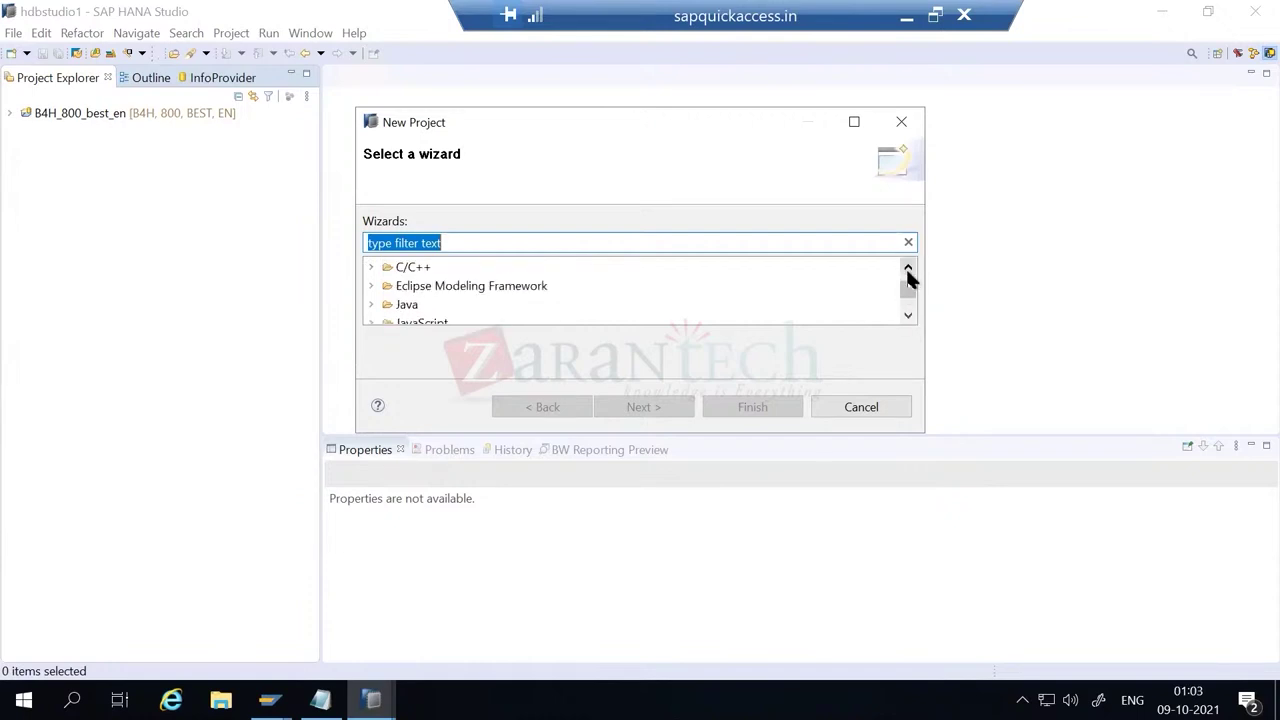
{"action": "left_click", "coordinate": [907, 269]}
{"action": "left_click", "coordinate": [907, 269]}
{"action": "left_click", "coordinate": [907, 269]}
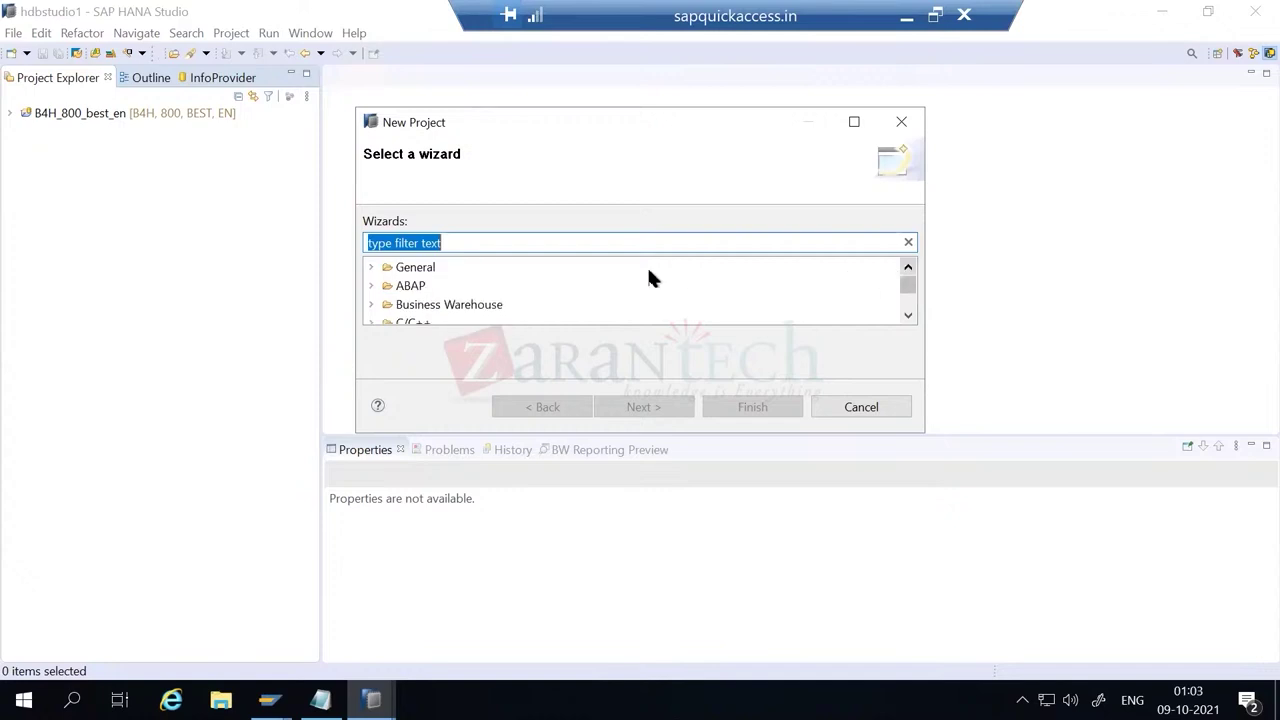
{"action": "left_click", "coordinate": [371, 286]}
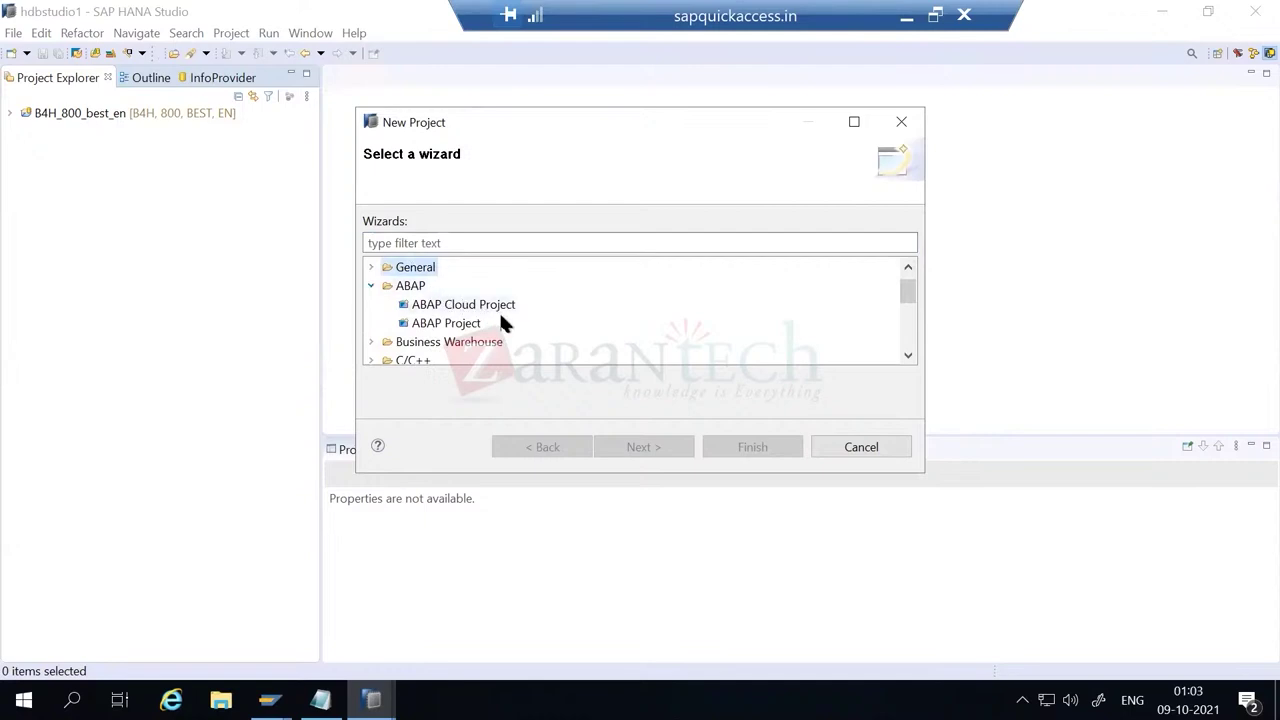
{"action": "left_click", "coordinate": [474, 323]}
{"action": "left_click", "coordinate": [624, 442]}
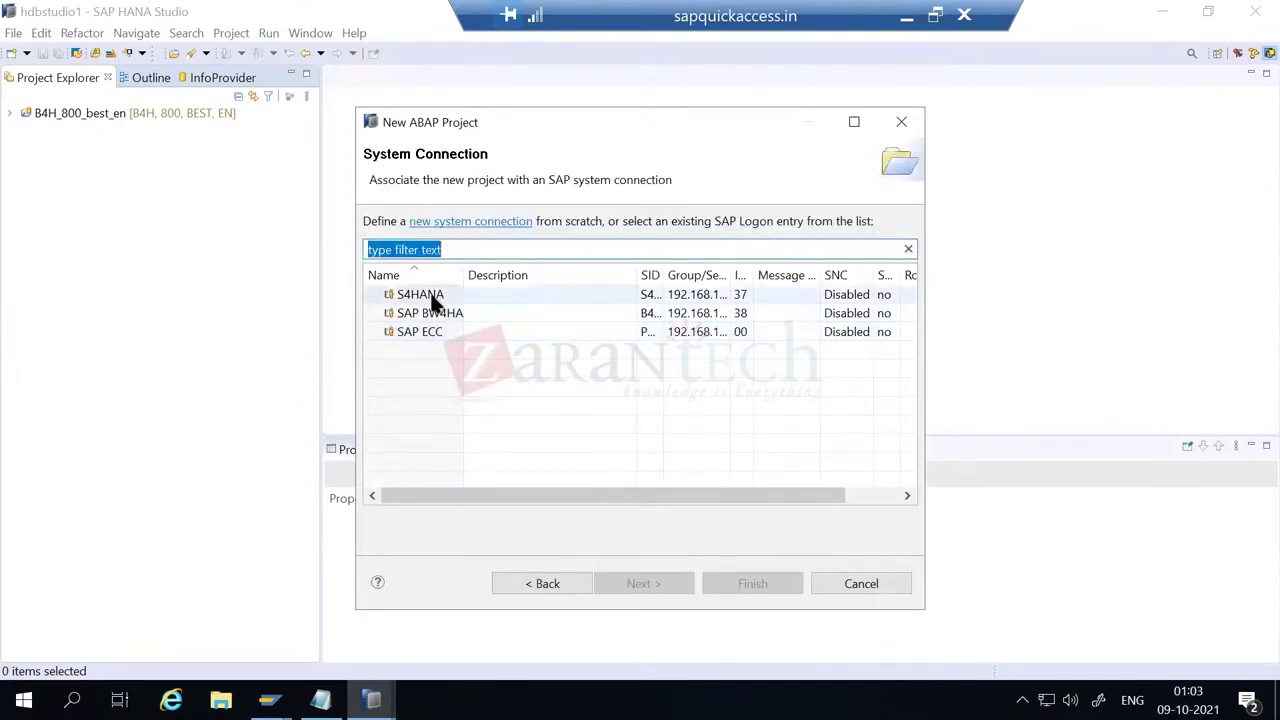
- Connect the new ABAP project to S4HANA, logging on to client 400 with the password
{"action": "double_click", "coordinate": [433, 296]}
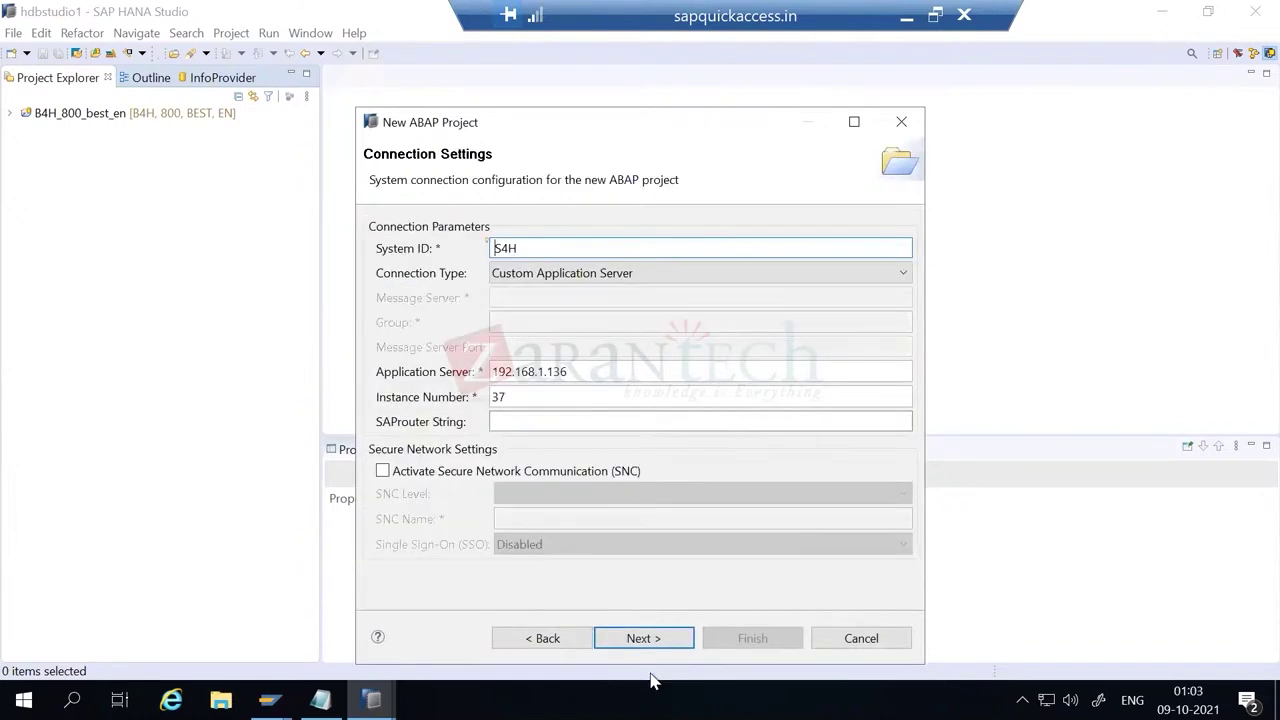
{"action": "left_click", "coordinate": [654, 636]}
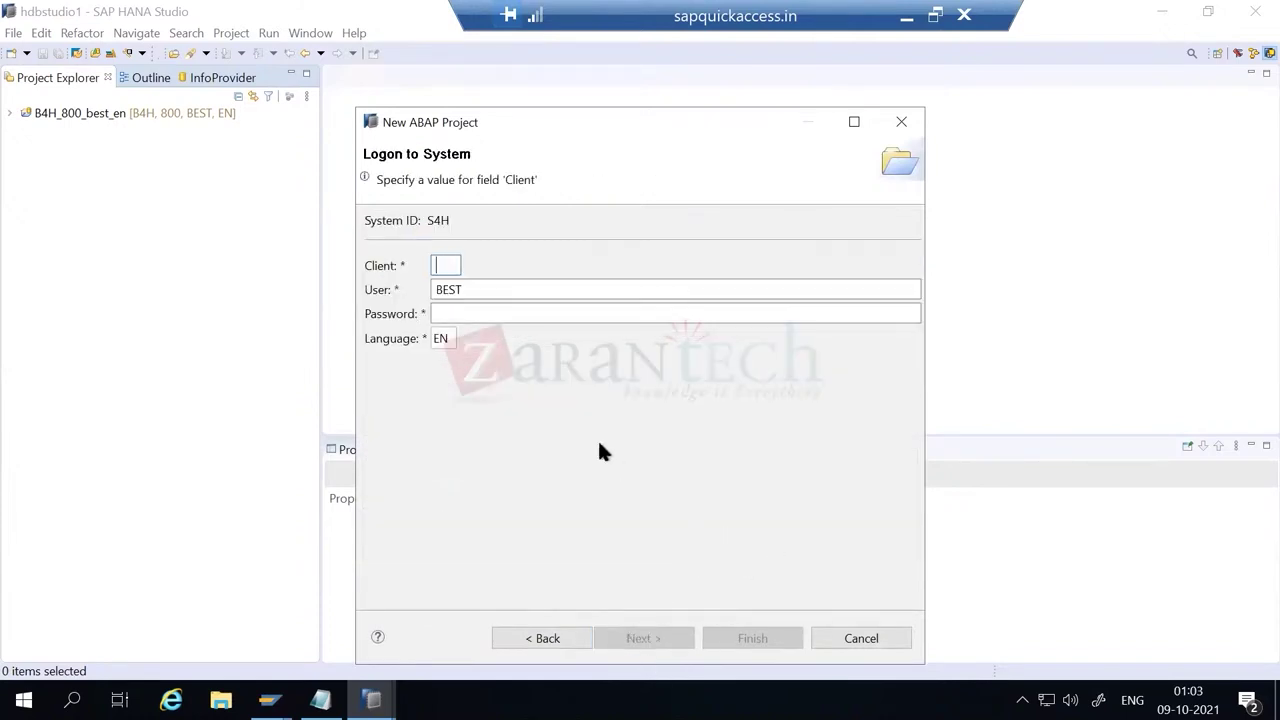
{"action": "type", "text": "400"}
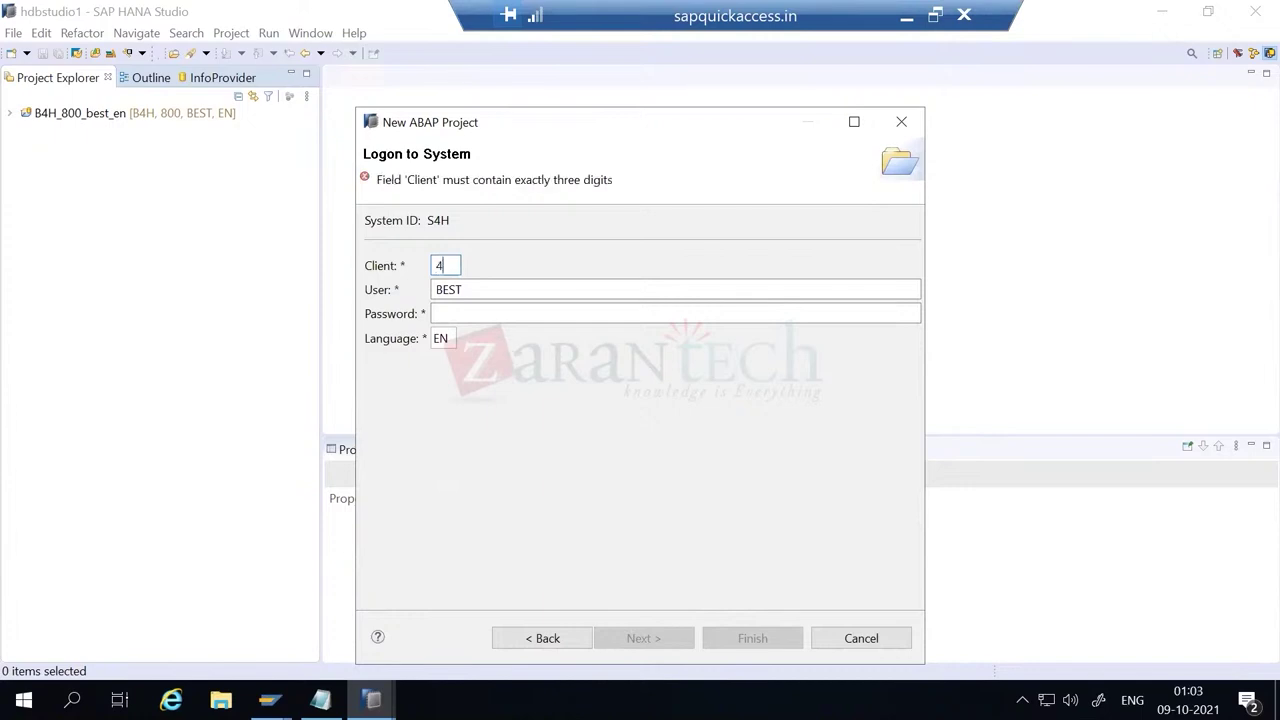
{"action": "key", "text": "Tab"}
{"action": "key", "text": "Tab"}
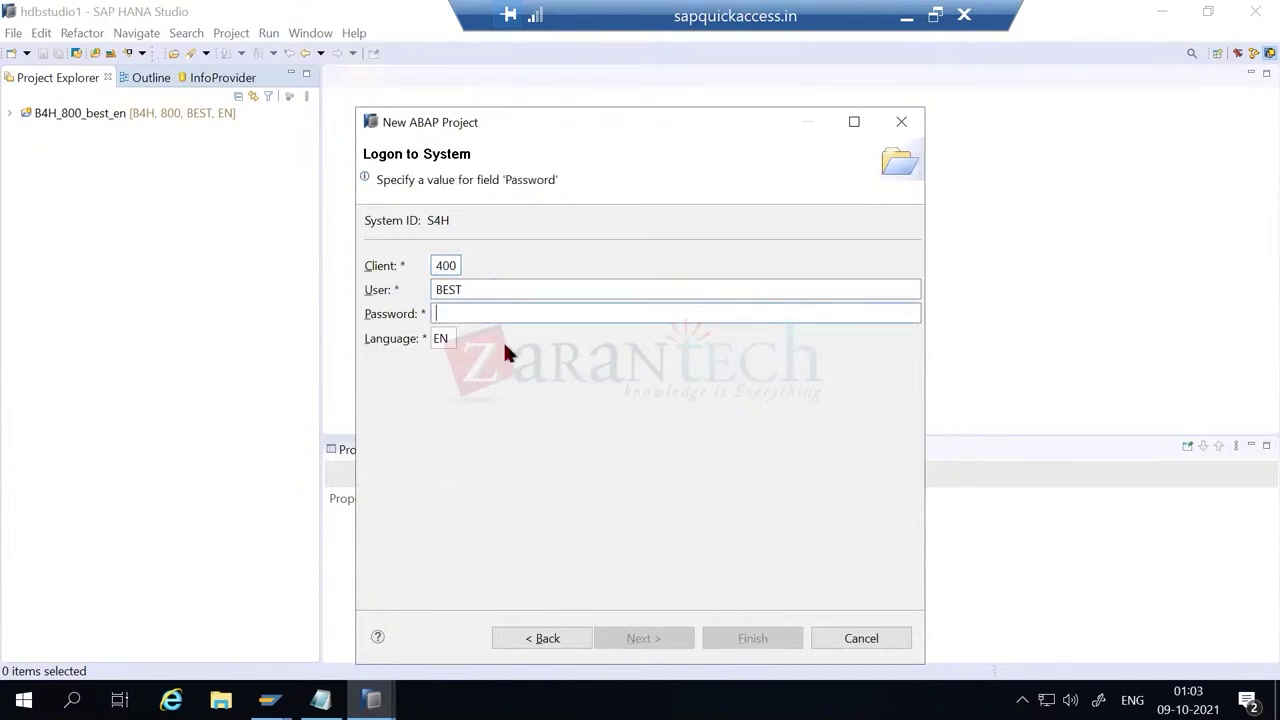
{"action": "type", "text": "**********"}
{"action": "key", "text": "Return"}
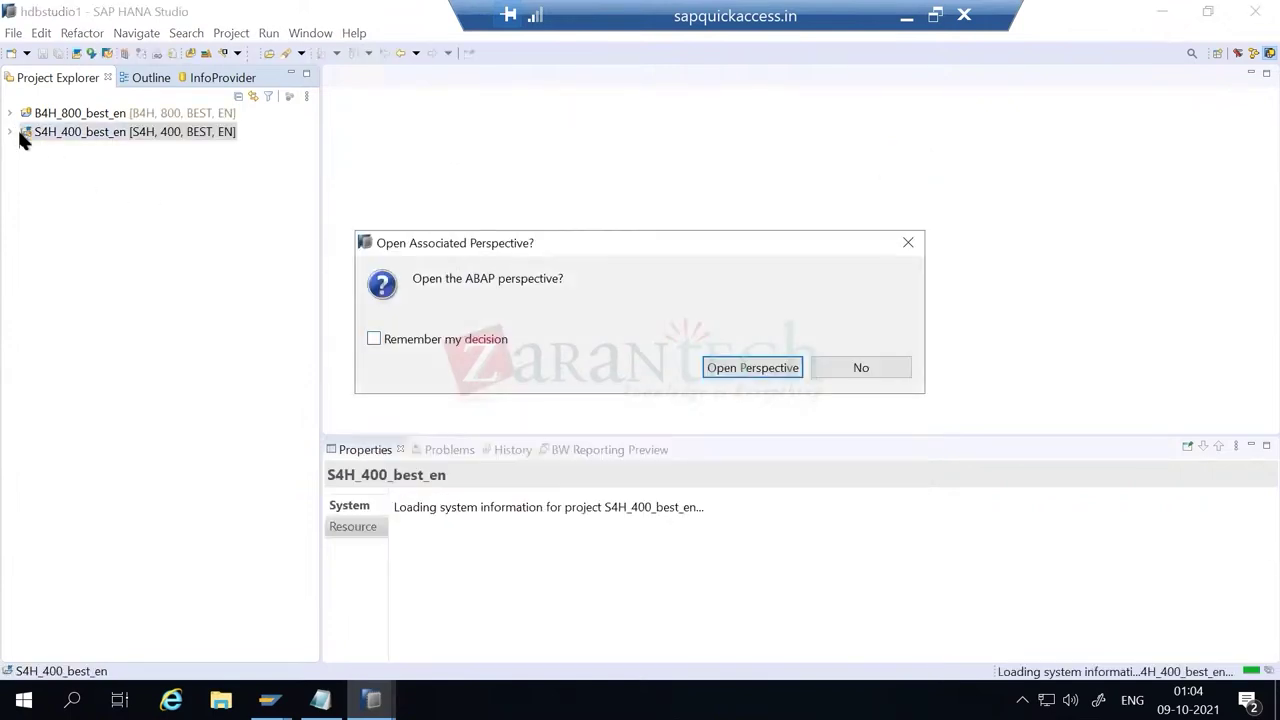
- Accept the ABAP perspective, browse the BW Repository InfoAreas, then return to BW Modeling
{"action": "left_click", "coordinate": [752, 366]}
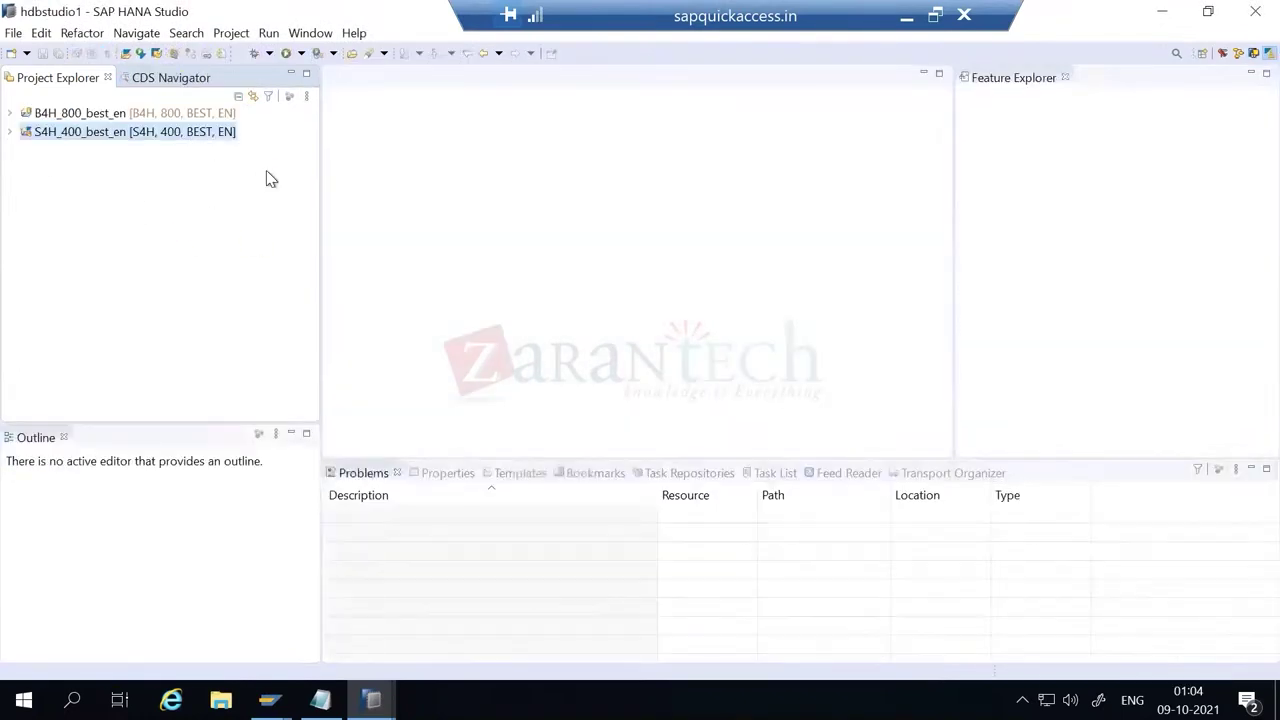
{"action": "left_click", "coordinate": [11, 115]}
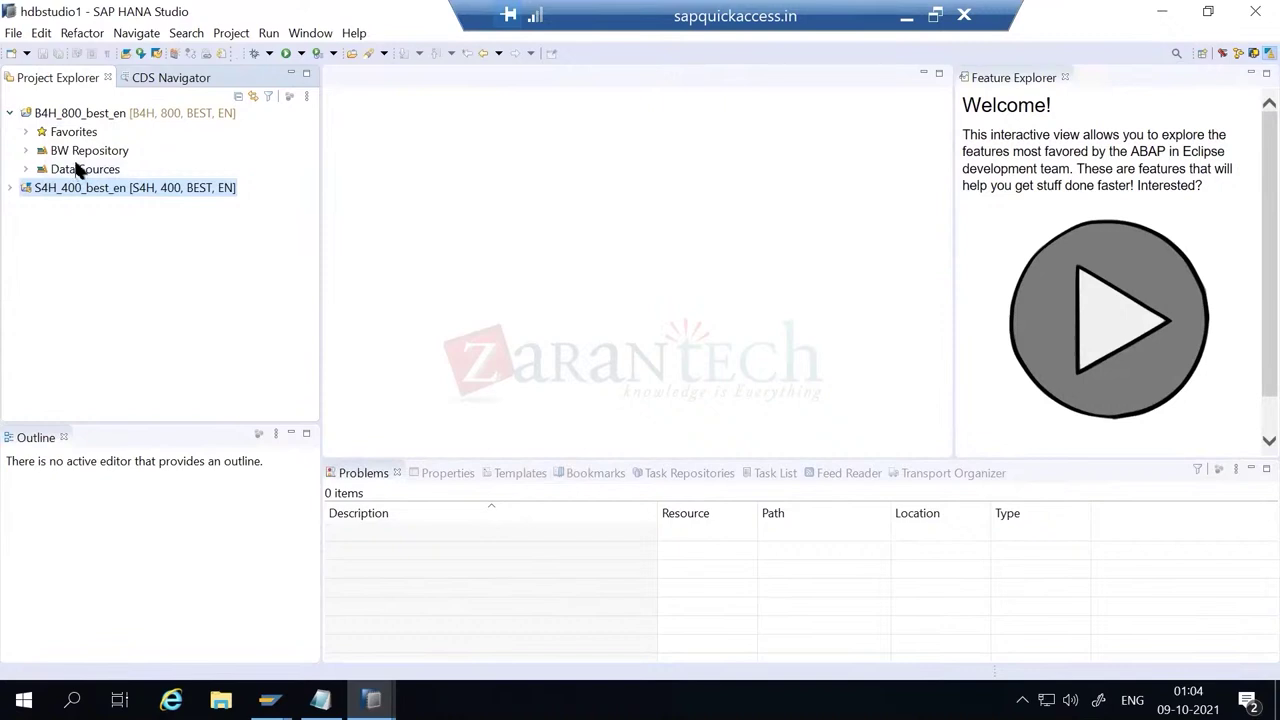
{"action": "left_click", "coordinate": [78, 151]}
{"action": "double_click", "coordinate": [78, 151]}
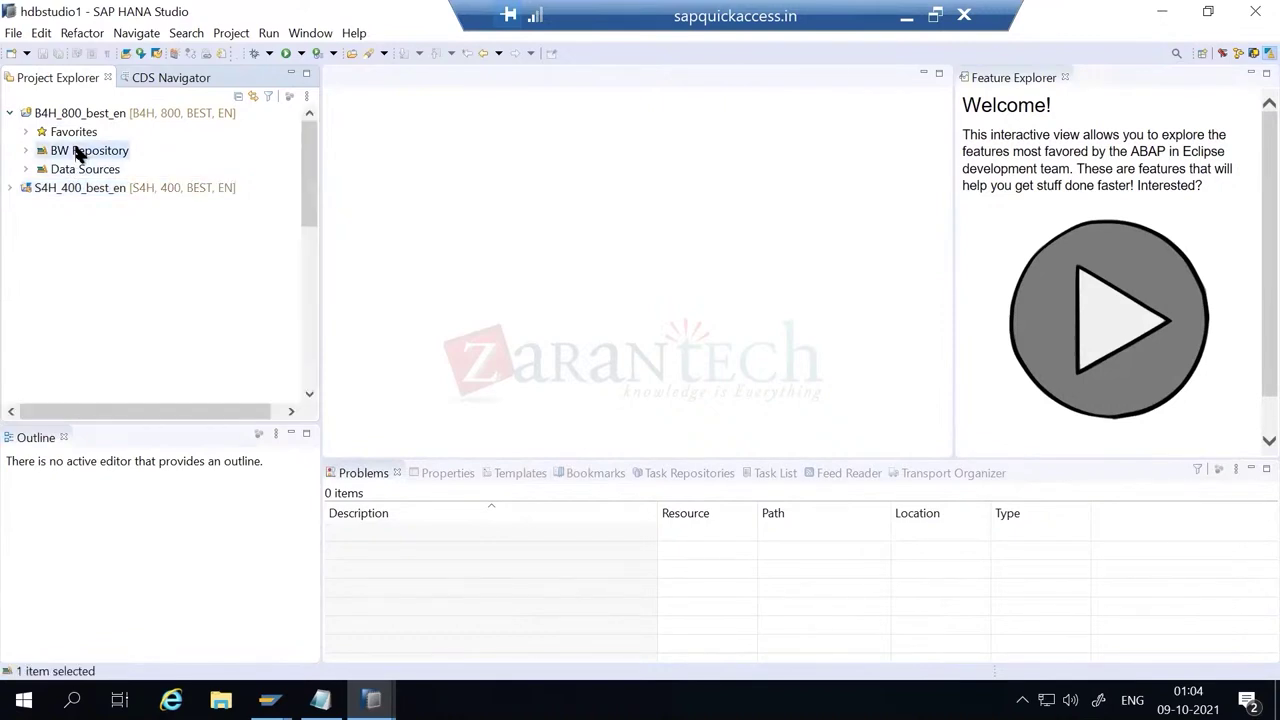
{"action": "left_click", "coordinate": [1240, 54]}
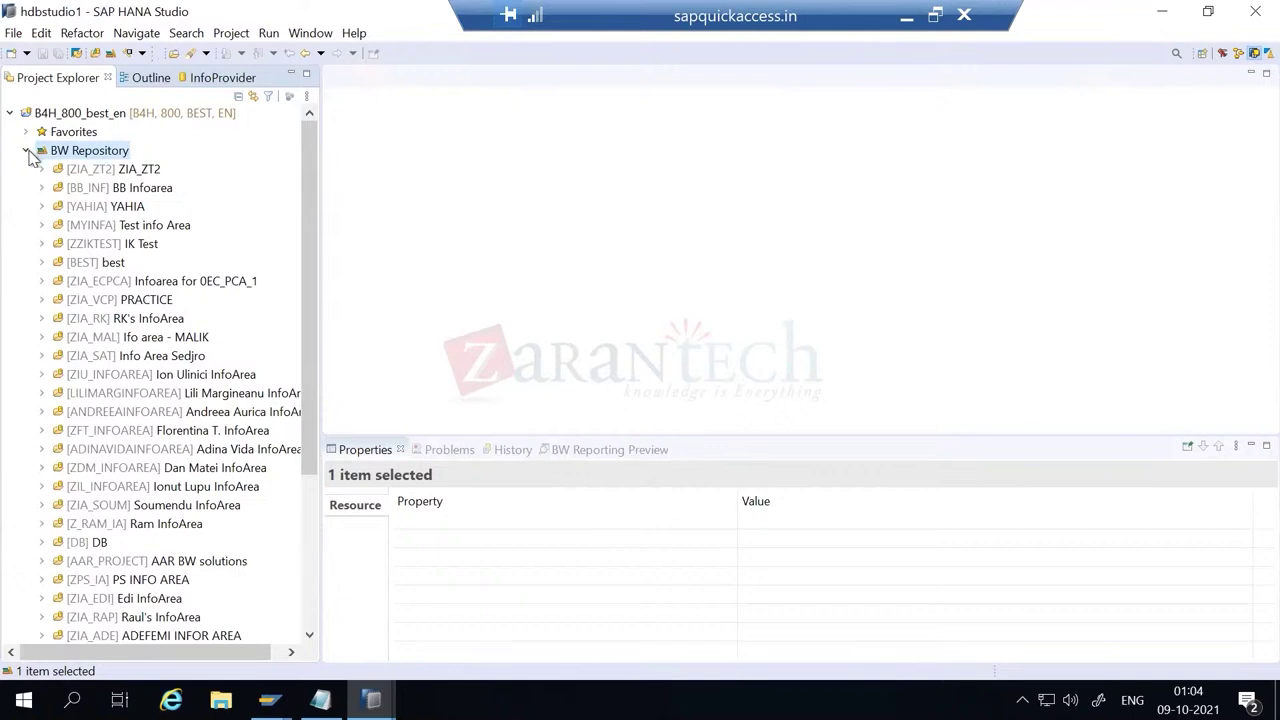
{"action": "left_click", "coordinate": [26, 150]}
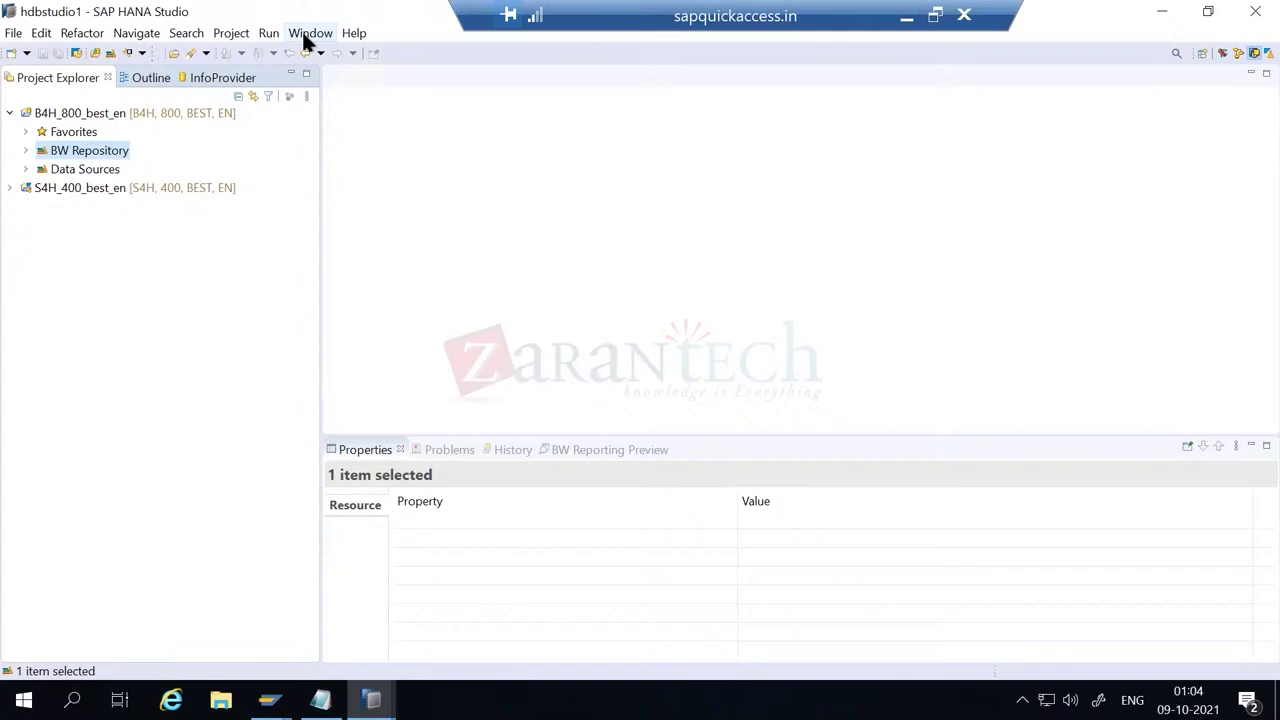
{"action": "left_click", "coordinate": [303, 38]}
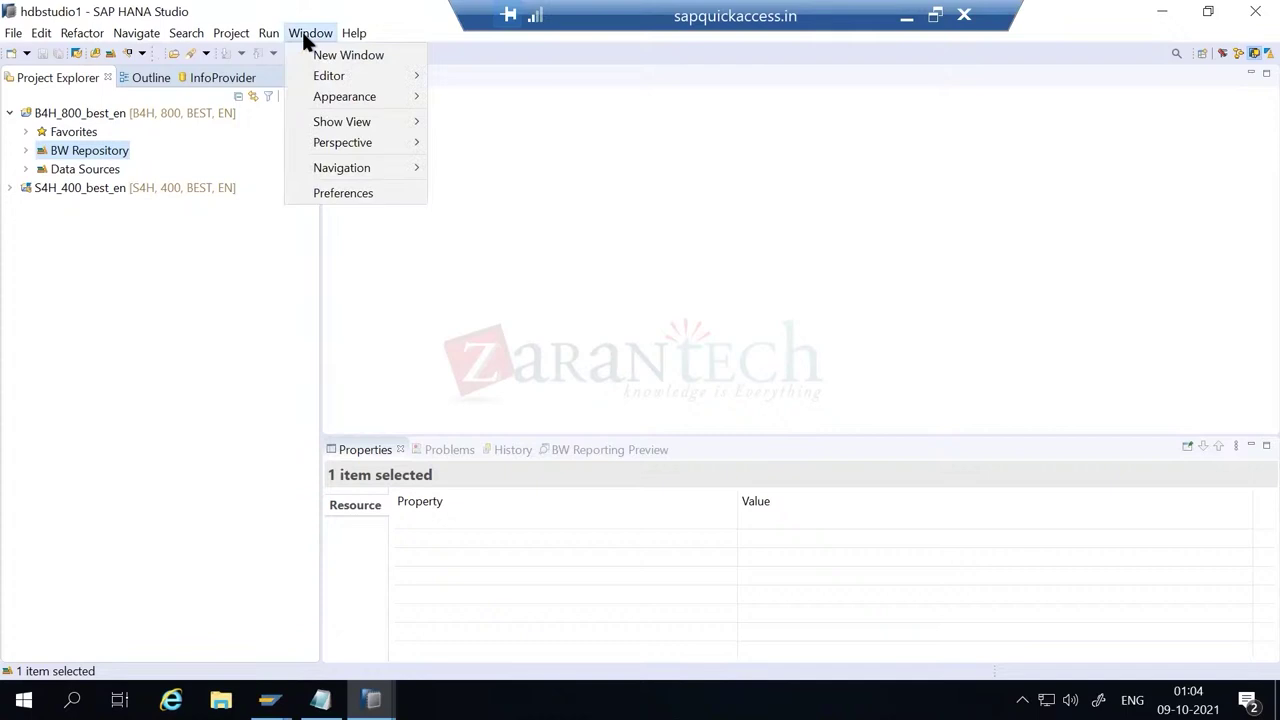
{"action": "left_click", "coordinate": [1183, 60]}
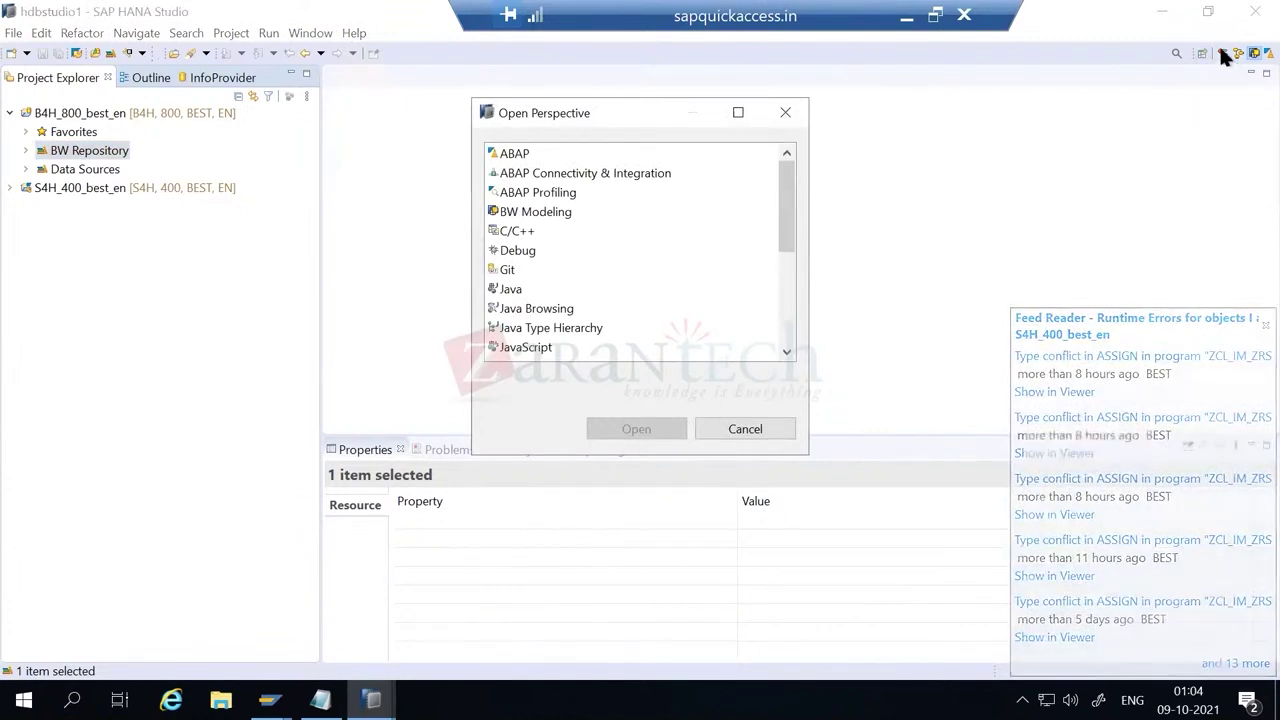
{"action": "key", "text": "Escape"}
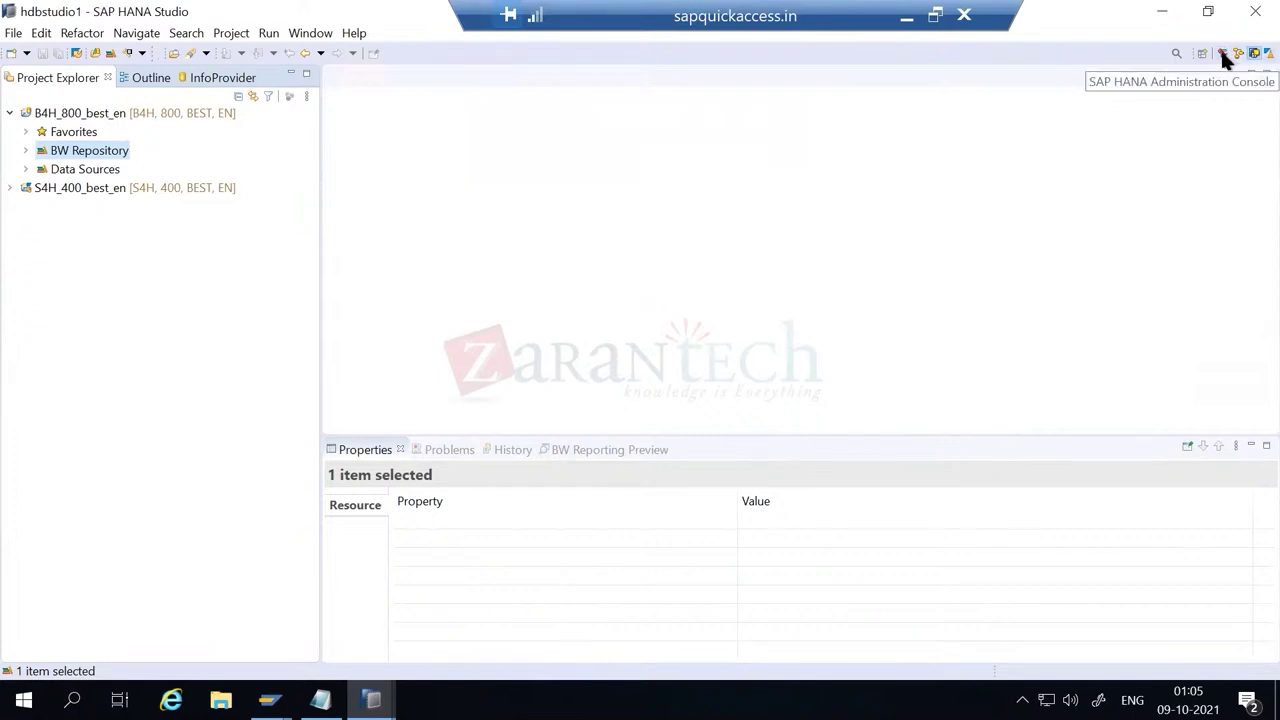
- Switch to the SAP HANA Administration Console and open the Add System dialog
{"action": "left_click", "coordinate": [1222, 54]}
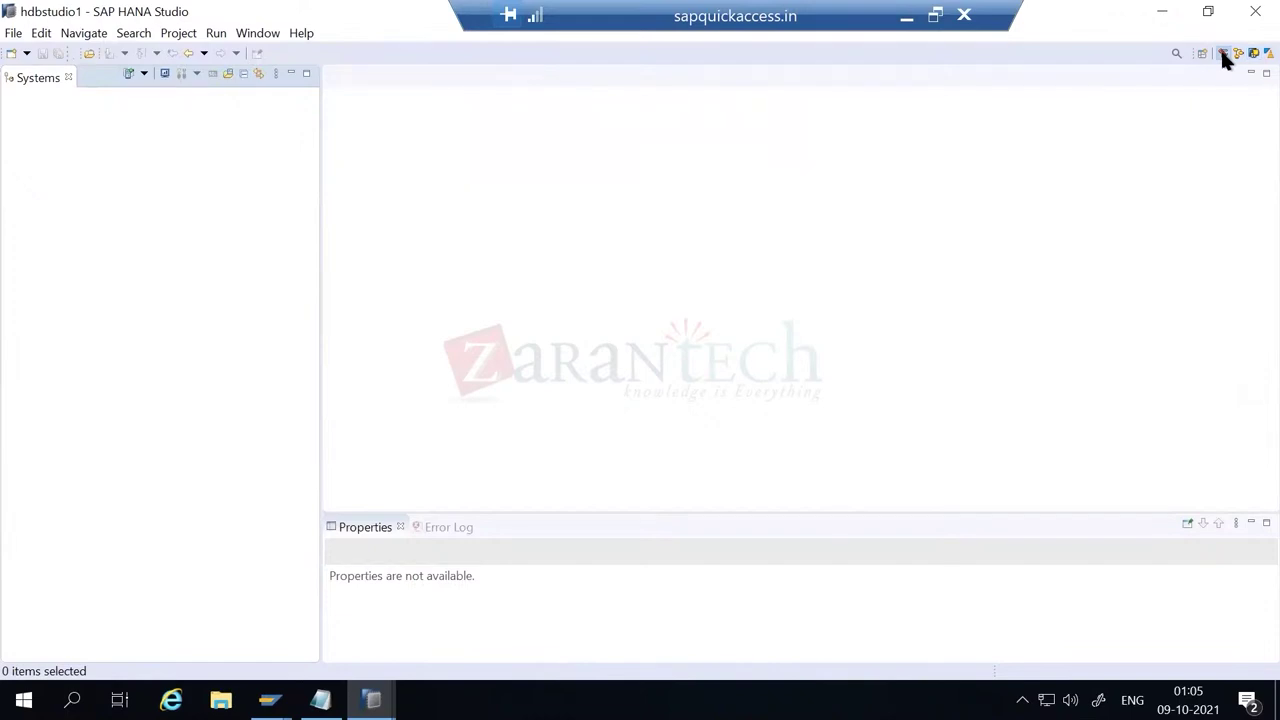
{"action": "left_click", "coordinate": [143, 80]}
{"action": "left_click", "coordinate": [171, 92]}
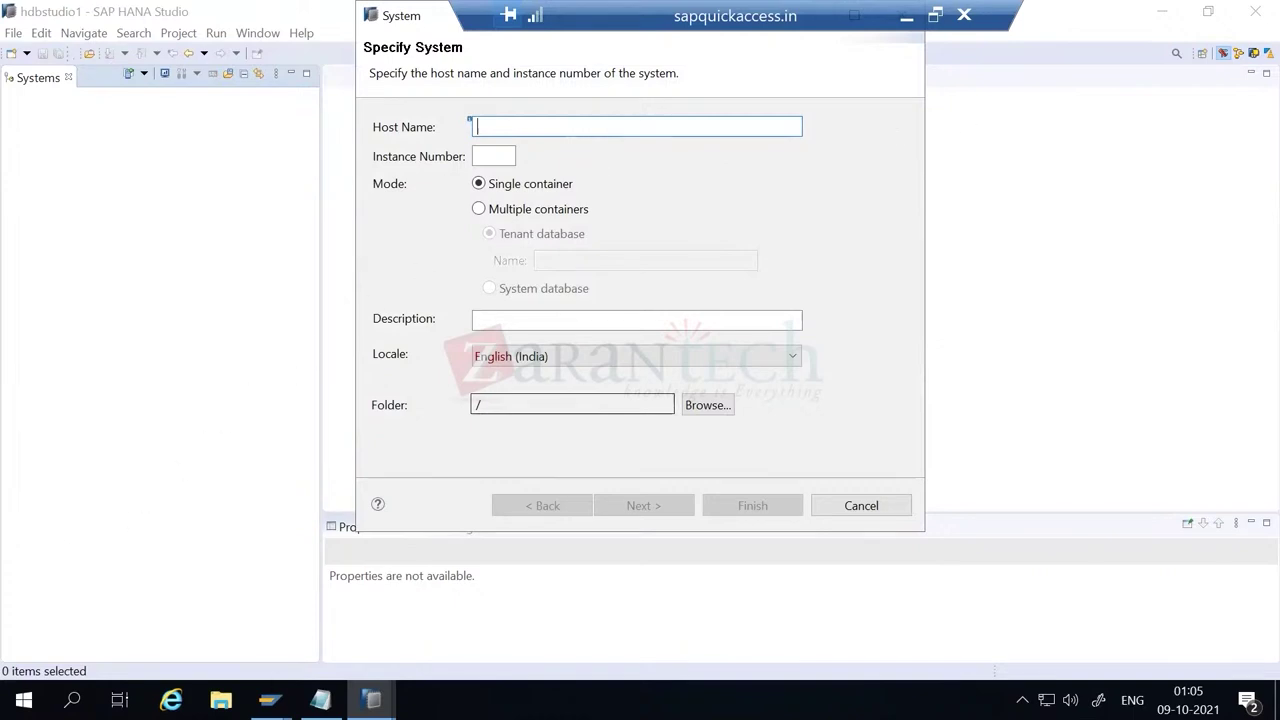
- Select the host name hanabox in the Password notes, then return to the Specify System dialog
{"action": "key", "text": "super+d"}
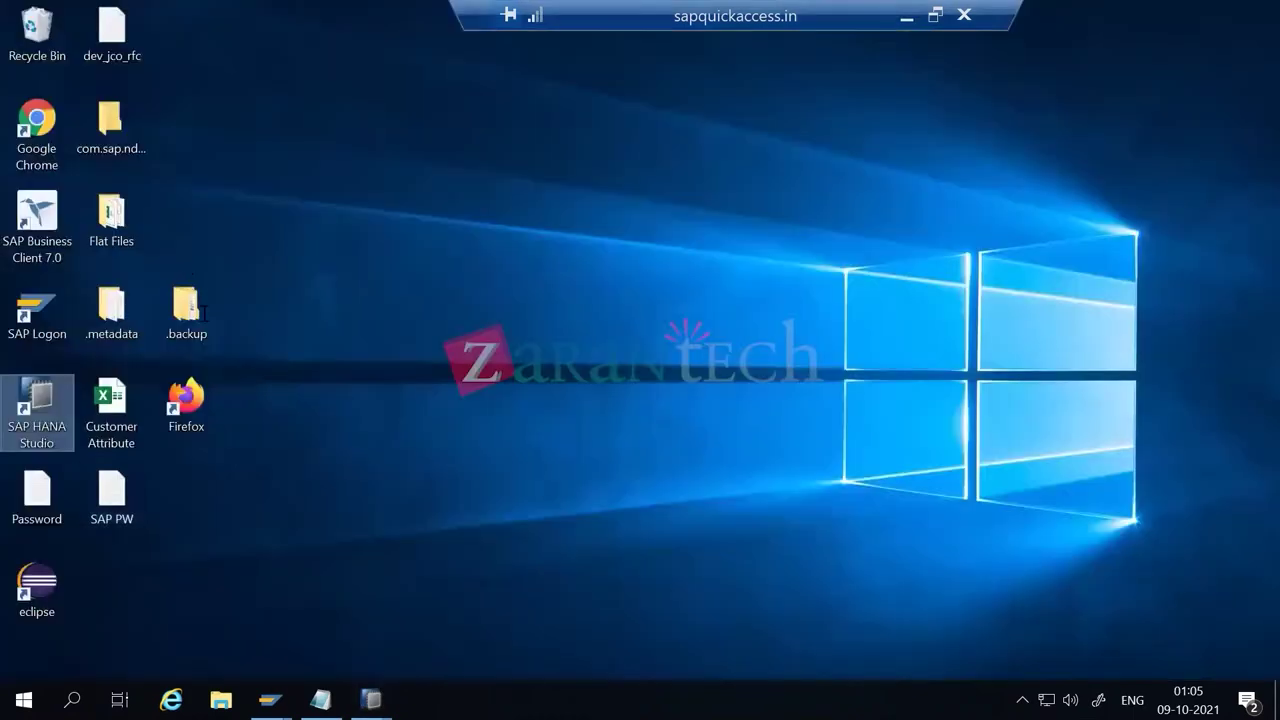
{"action": "key", "text": "super+d"}
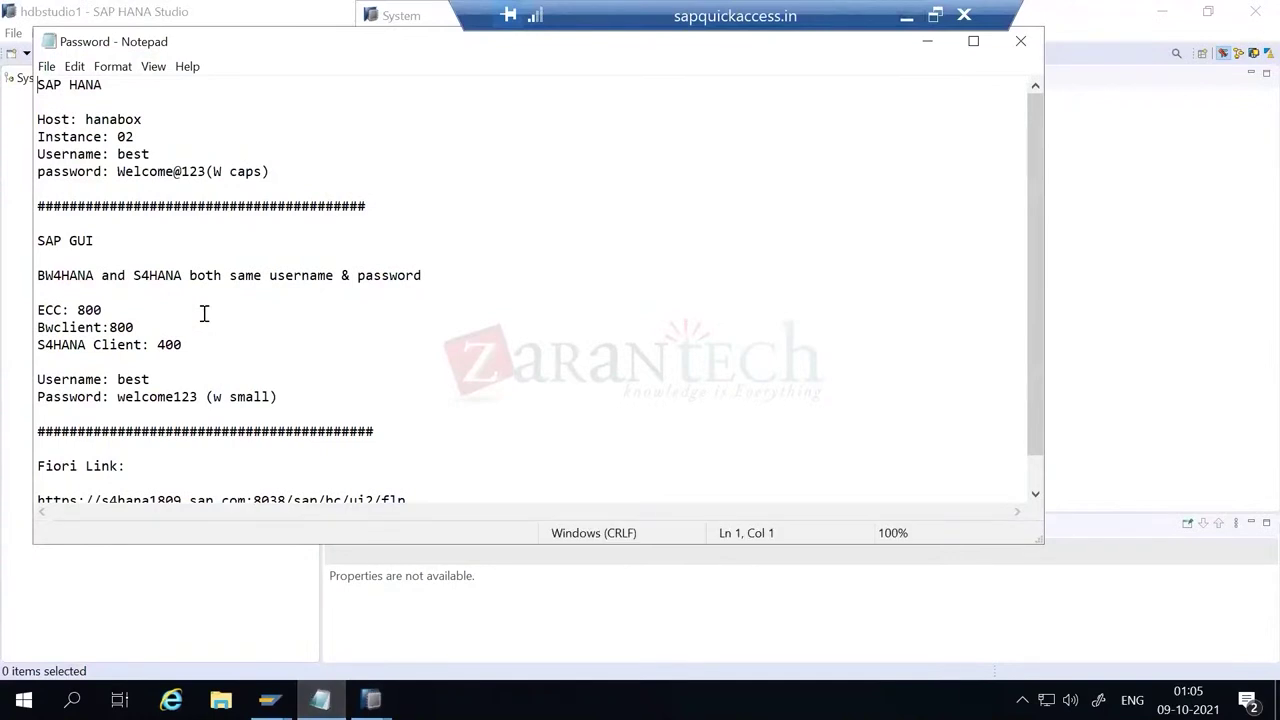
{"action": "scroll", "coordinate": [203, 314], "scroll_direction": "down", "scroll_amount": 1}
{"action": "scroll", "coordinate": [203, 314], "scroll_direction": "up", "scroll_amount": 1}
{"action": "double_click", "coordinate": [118, 119]}
{"action": "key", "text": "ctrl+c"}
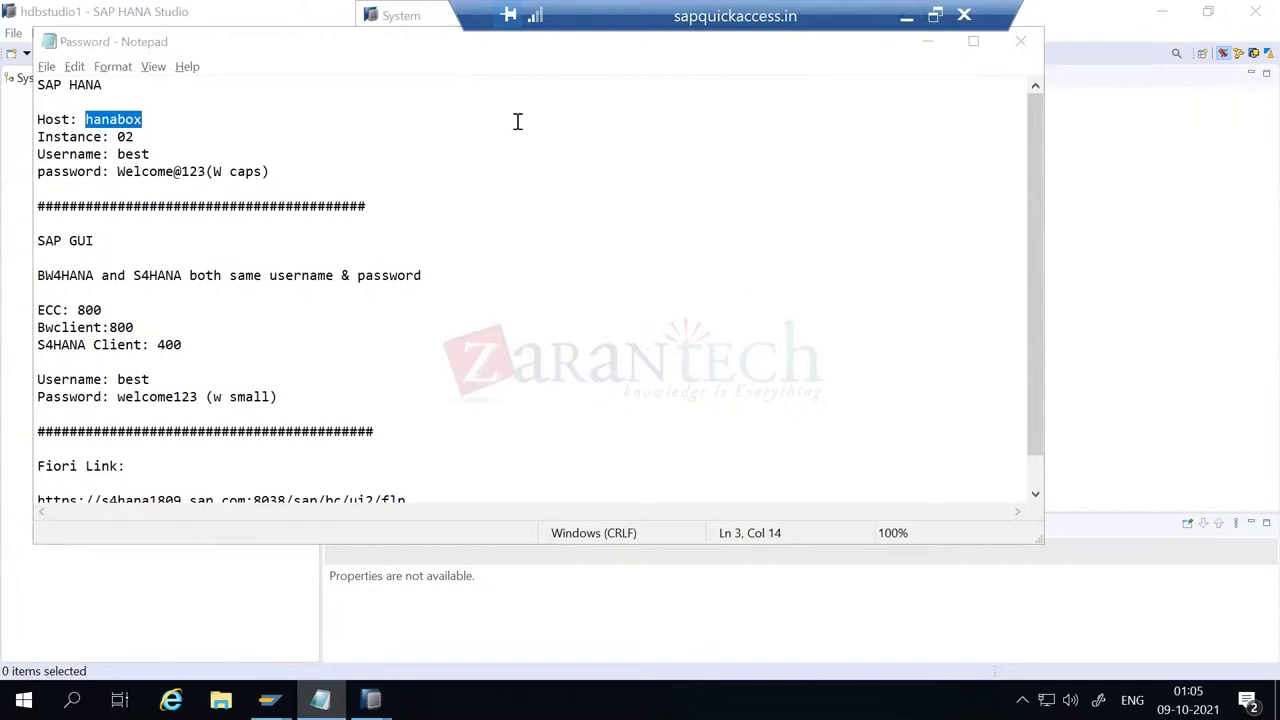
{"action": "key", "text": "alt+Tab"}
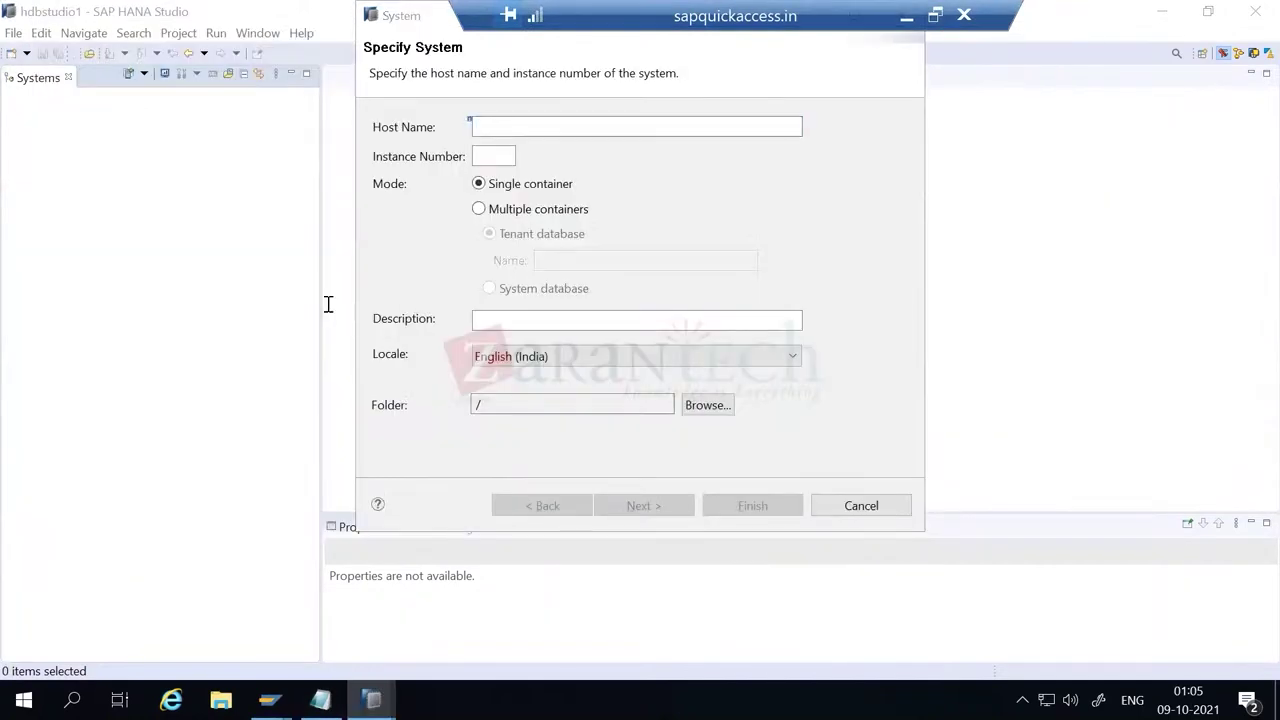
- Paste hanabox into the Host Name field of Specify System
{"action": "key", "text": "alt+Tab"}
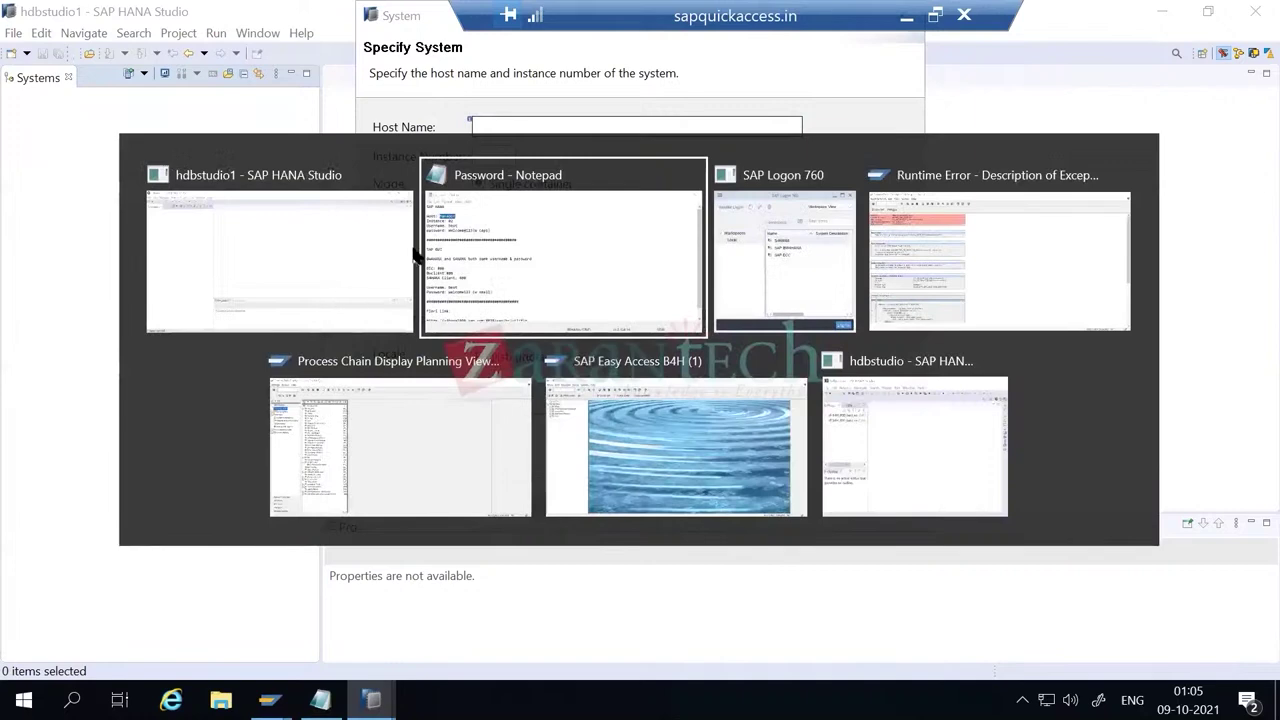
{"action": "key", "text": "alt+Tab"}
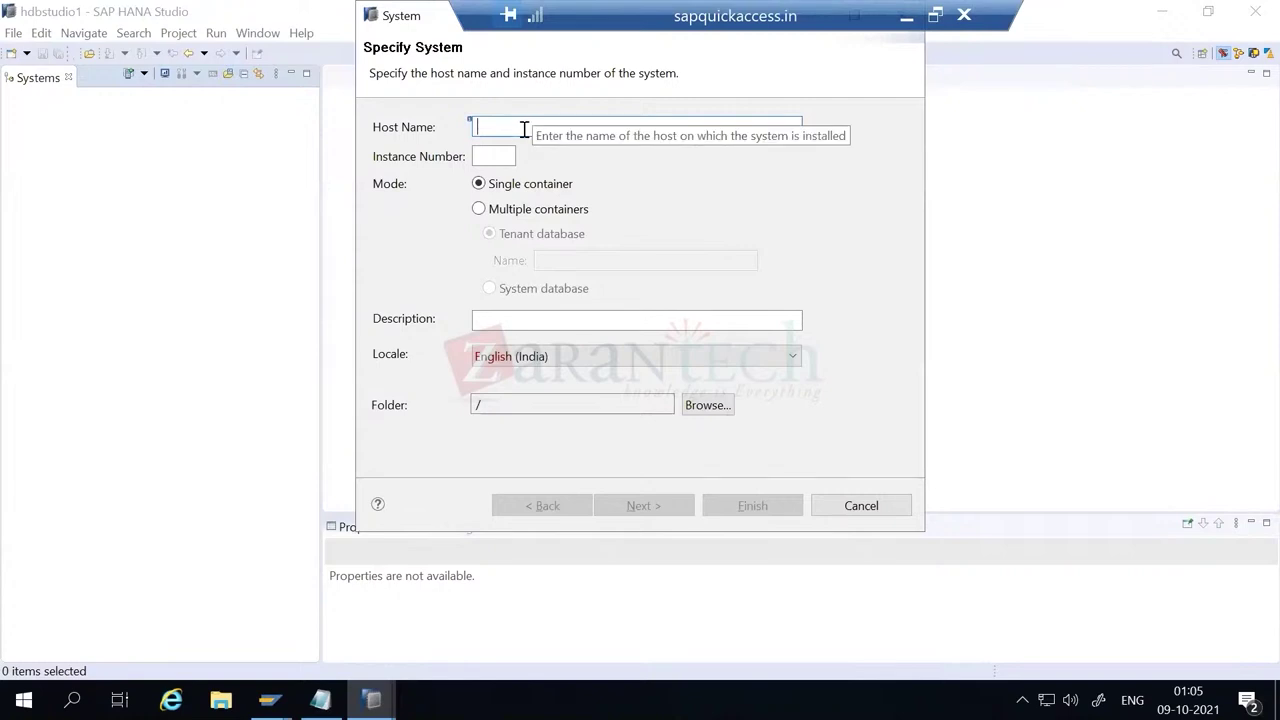
{"action": "key", "text": "ctrl+v"}
{"action": "left_click", "coordinate": [494, 158]}
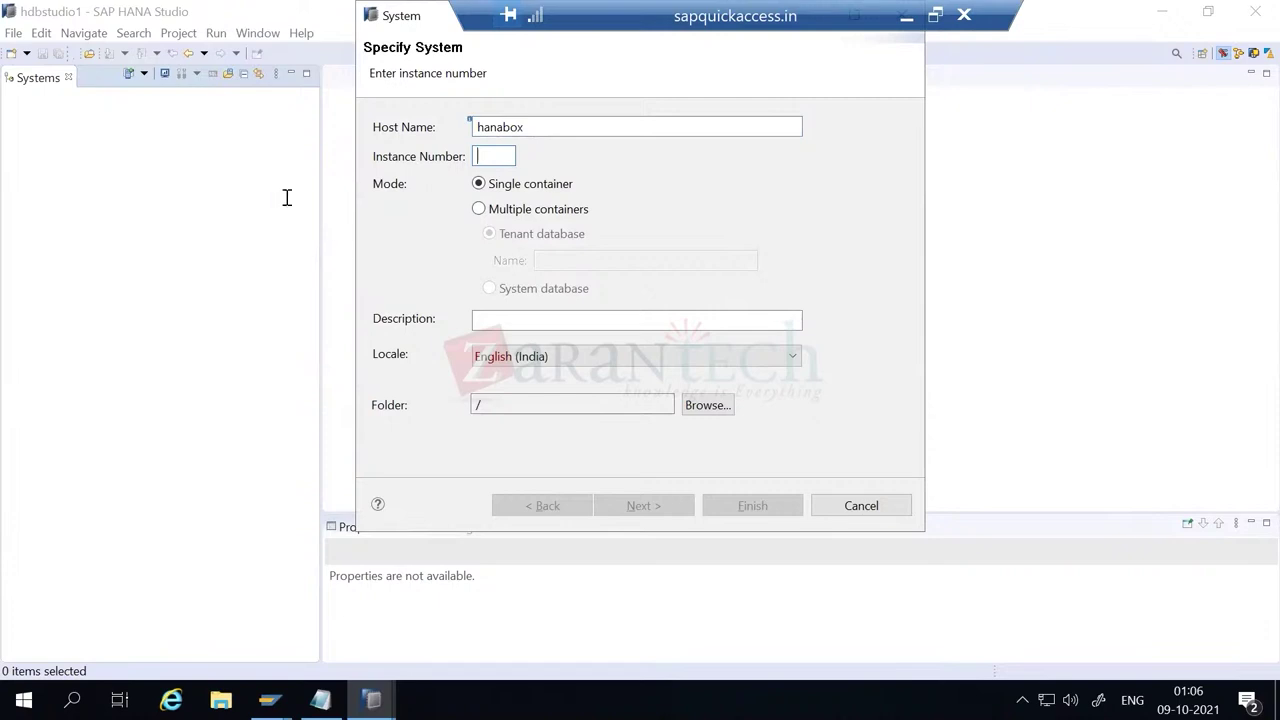
- Copy instance number 02 from the notes and paste it into Instance Number
{"action": "key", "text": "alt+Tab"}
{"action": "double_click", "coordinate": [131, 138]}
{"action": "key", "text": "ctrl+c"}
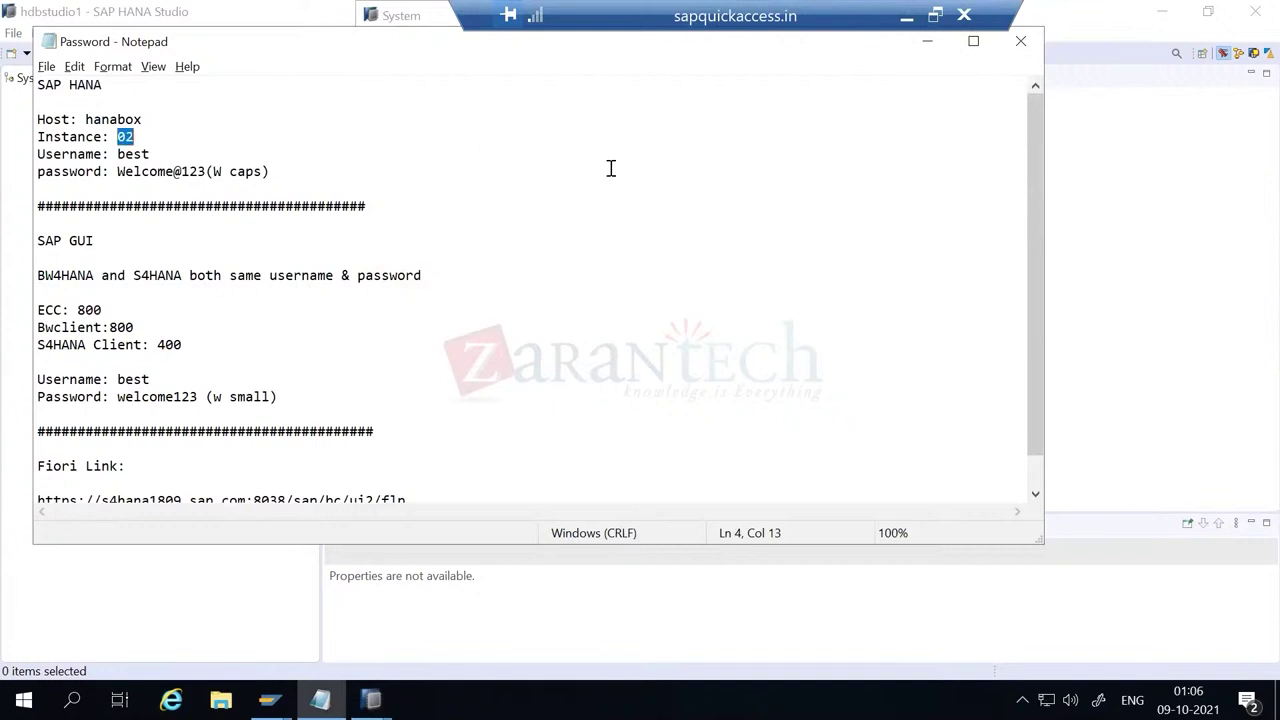
{"action": "key", "text": "alt+Tab"}
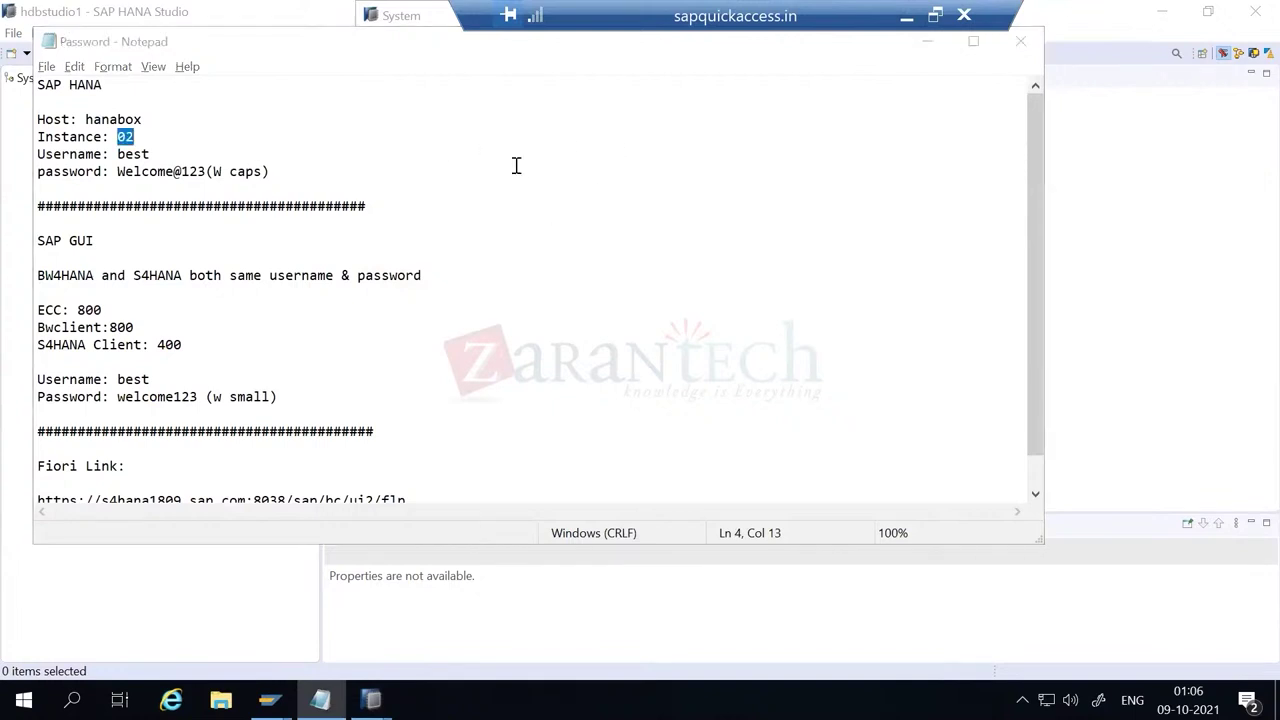
{"action": "key", "text": "ctrl+v"}
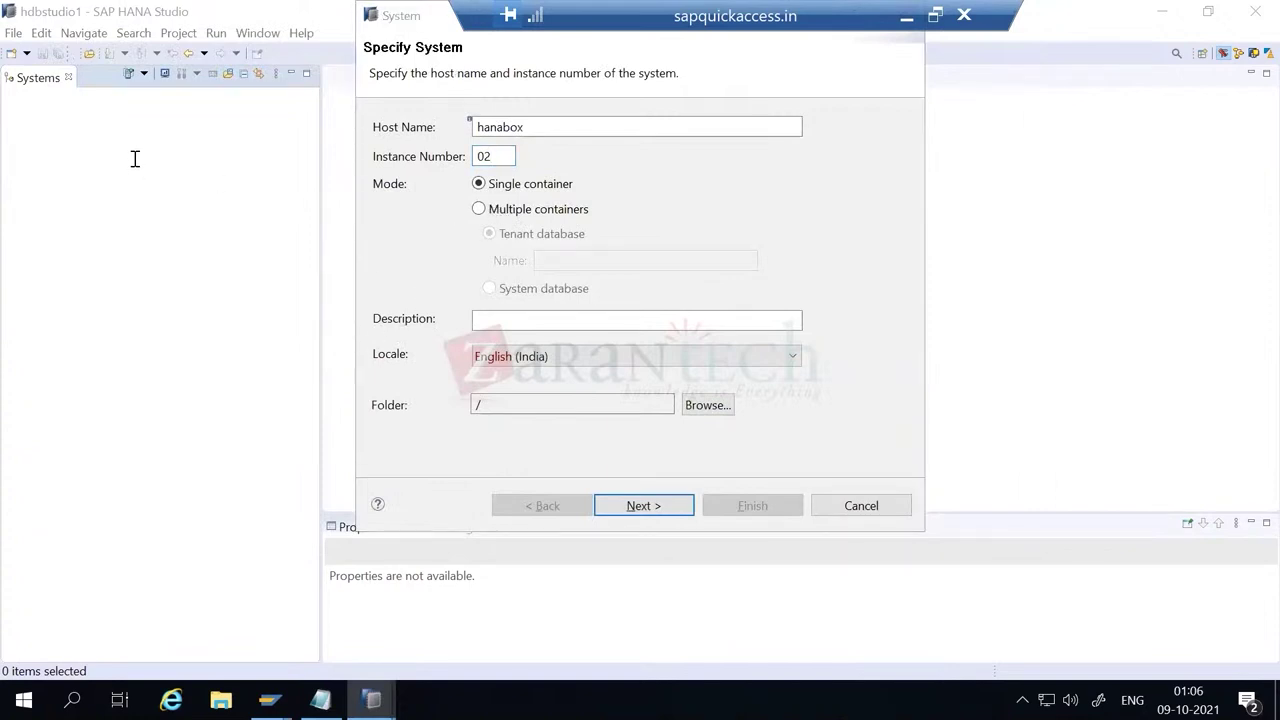
{"action": "key", "text": "alt+Tab"}
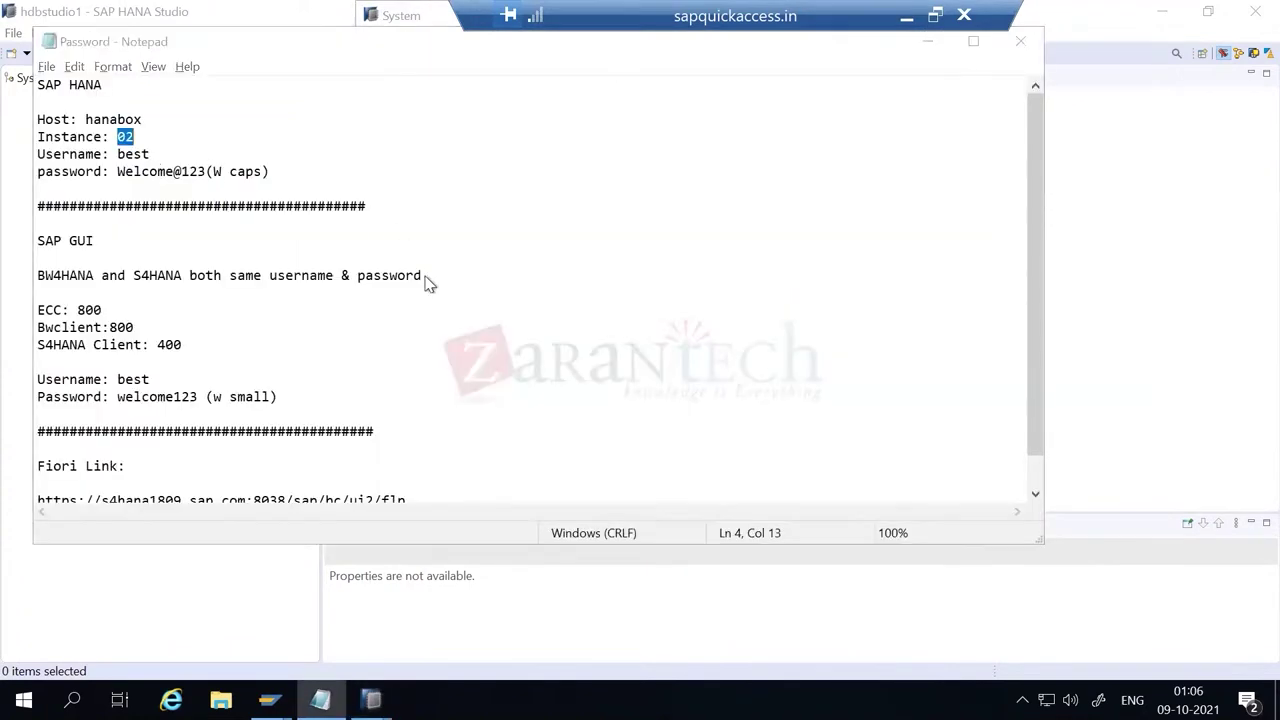
{"action": "key", "text": "alt+Tab"}
- On Connection Properties, log in as database user BEST with its password and finish adding B4H
{"action": "left_click", "coordinate": [664, 505]}
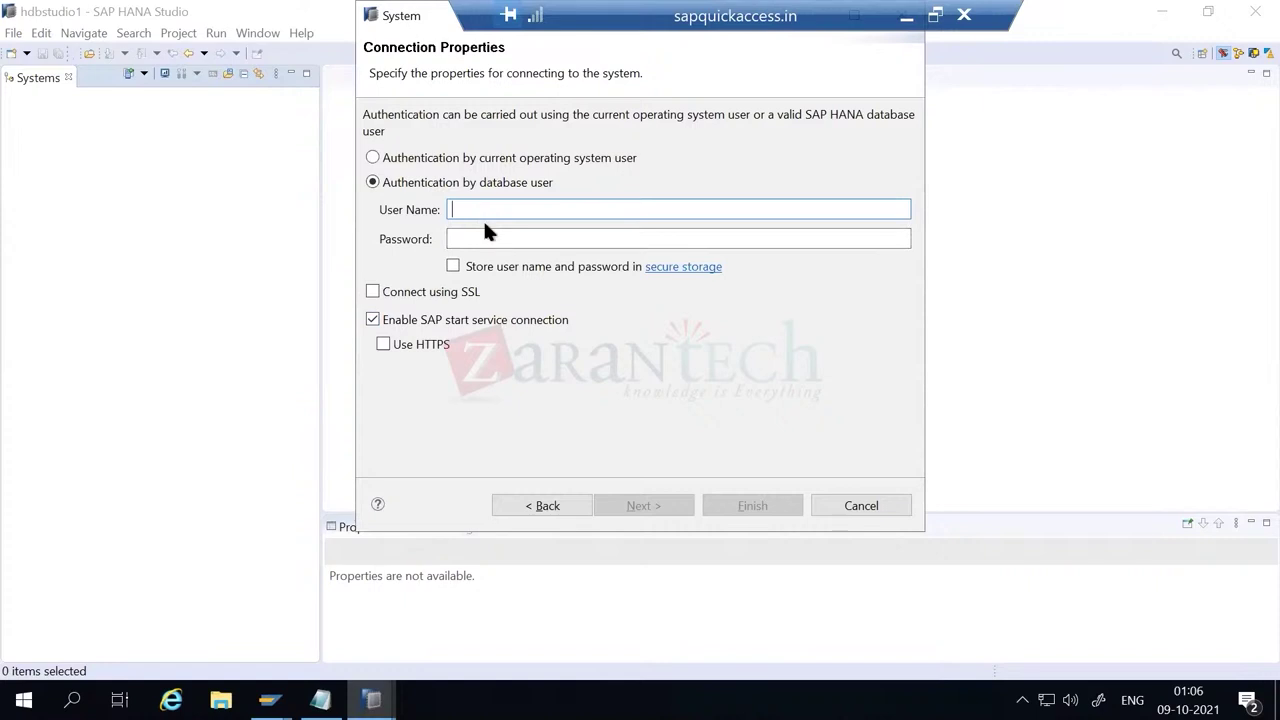
{"action": "key", "text": "Tab"}
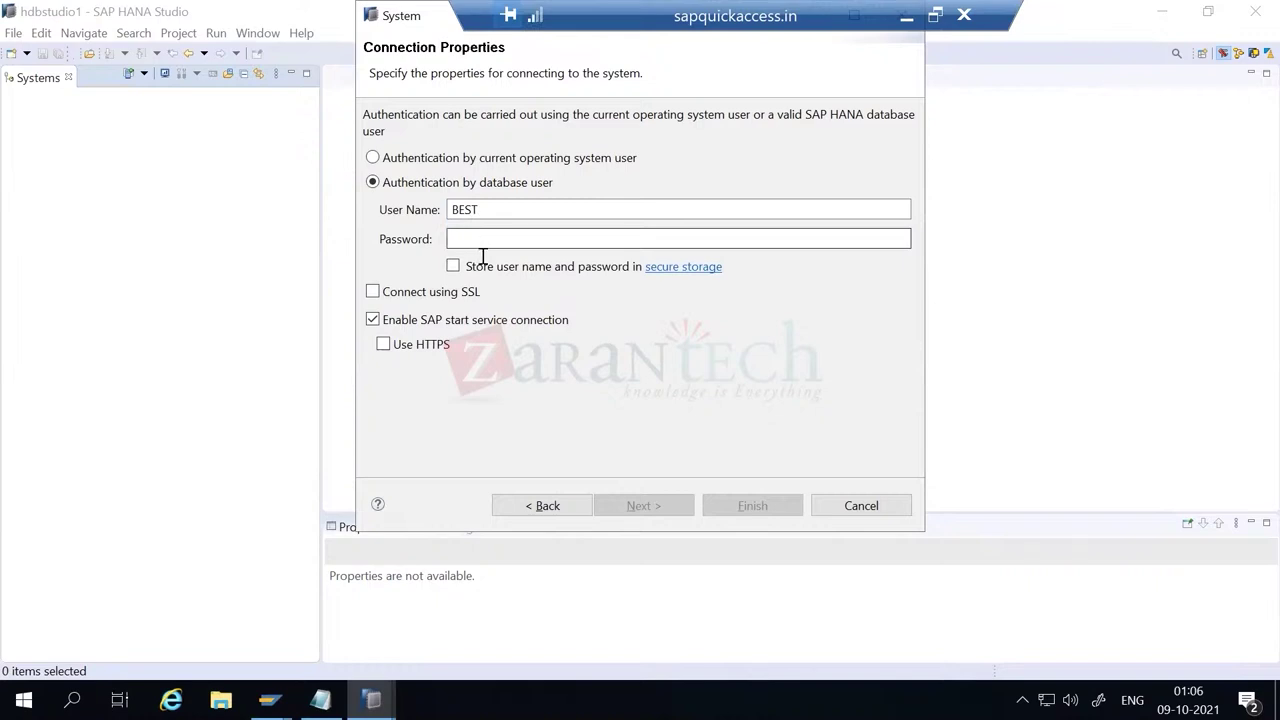
{"action": "type", "text": "**"}
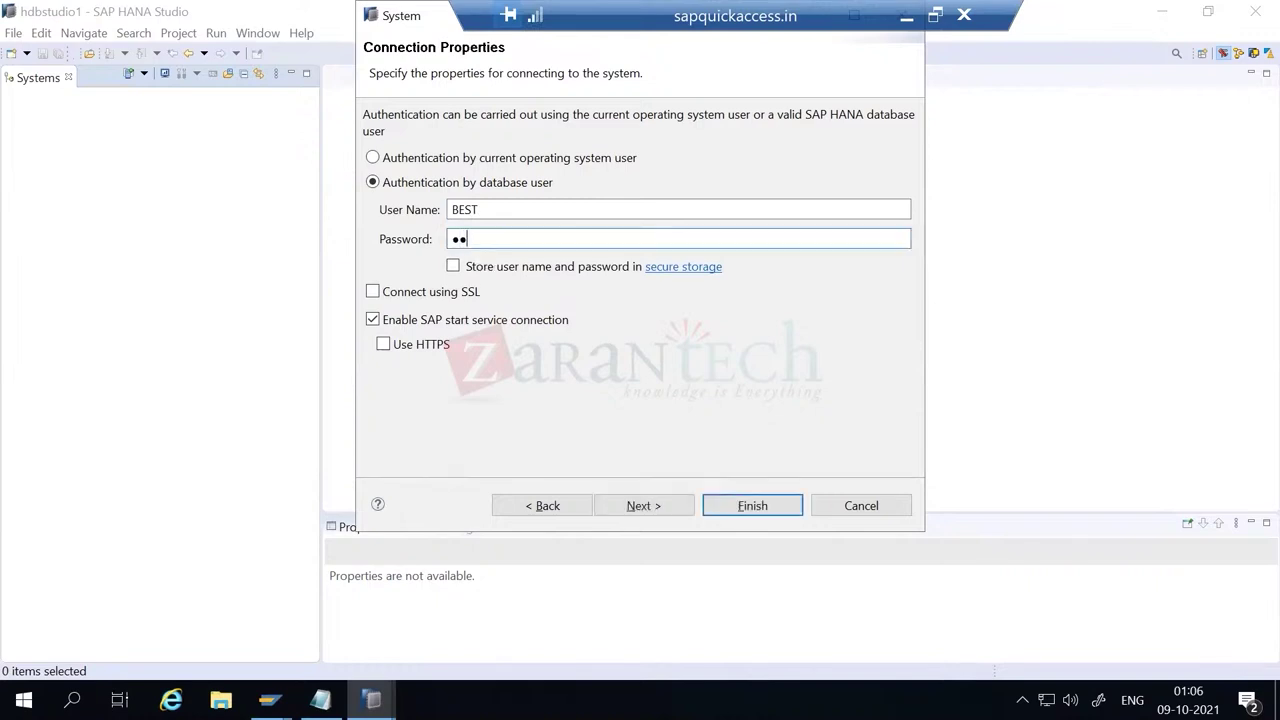
{"action": "type", "text": "*****"}
{"action": "key", "text": "BackSpace"}
{"action": "key", "text": "BackSpace"}
{"action": "key", "text": "BackSpace"}
{"action": "key", "text": "BackSpace"}
{"action": "key", "text": "BackSpace"}
{"action": "key", "text": "BackSpace"}
{"action": "key", "text": "BackSpace"}
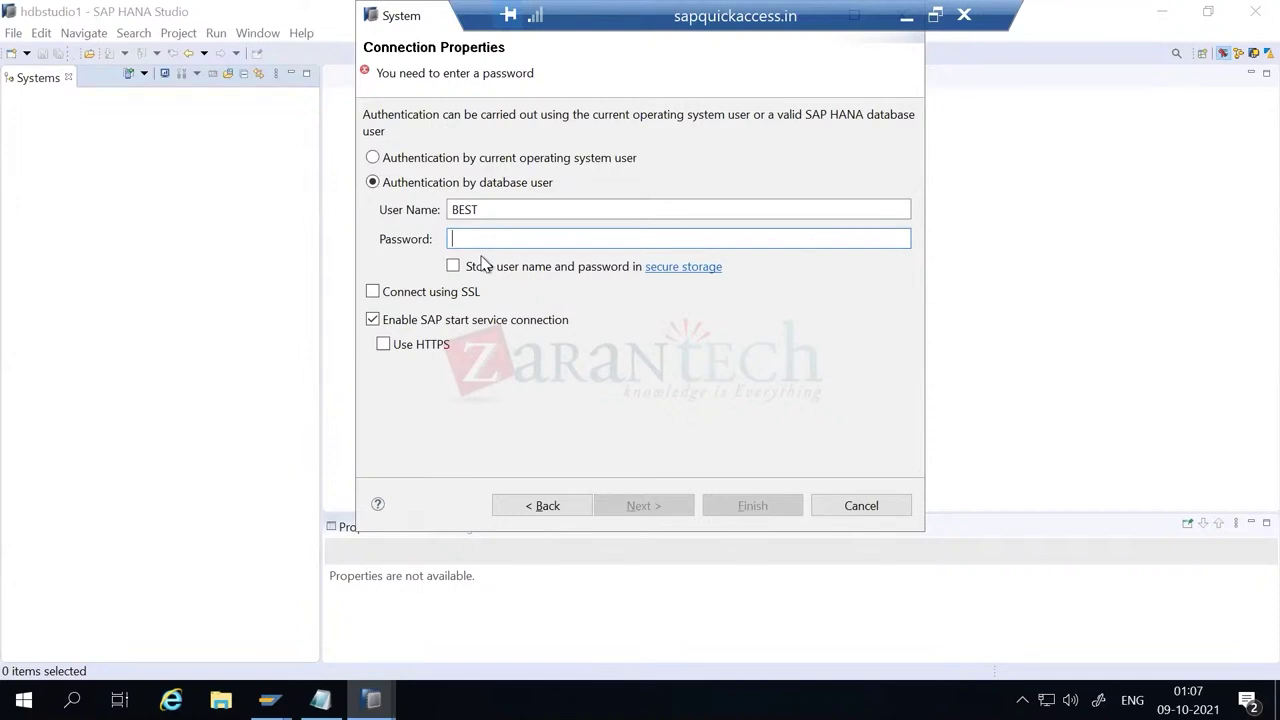
{"action": "type", "text": "****"}
{"action": "key", "text": "BackSpace"}
{"action": "key", "text": "BackSpace"}
{"action": "key", "text": "BackSpace"}
{"action": "key", "text": "BackSpace"}
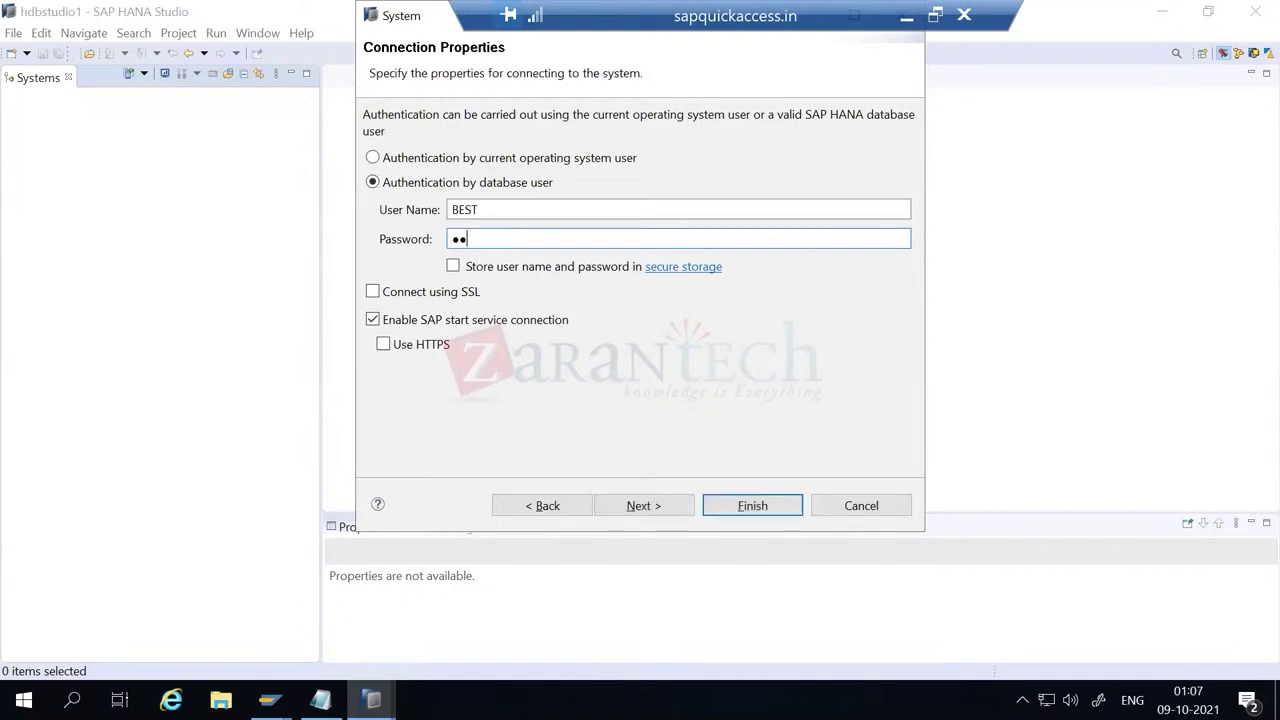
{"action": "type", "text": "***********"}
{"action": "key", "text": "Return"}
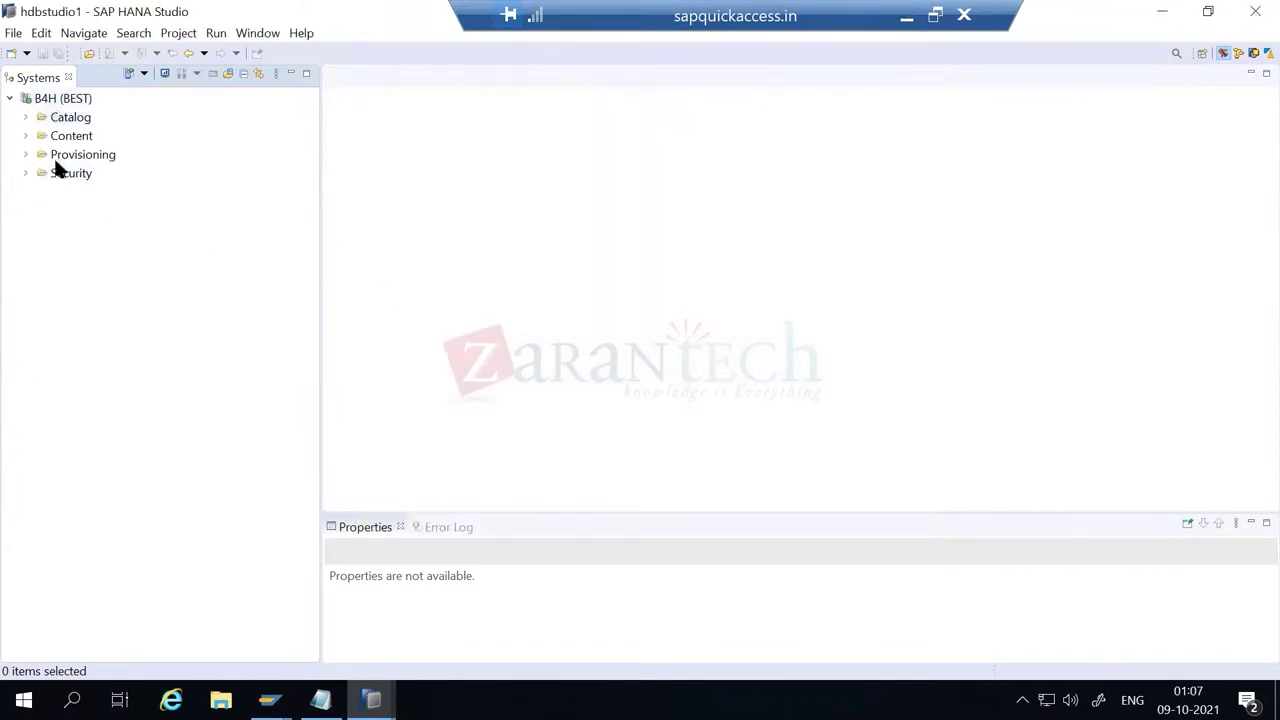
- Switch from the BW perspective to the ABAP perspective, leaving the Project Explorer view options unchanged
{"action": "left_click", "coordinate": [1244, 55]}
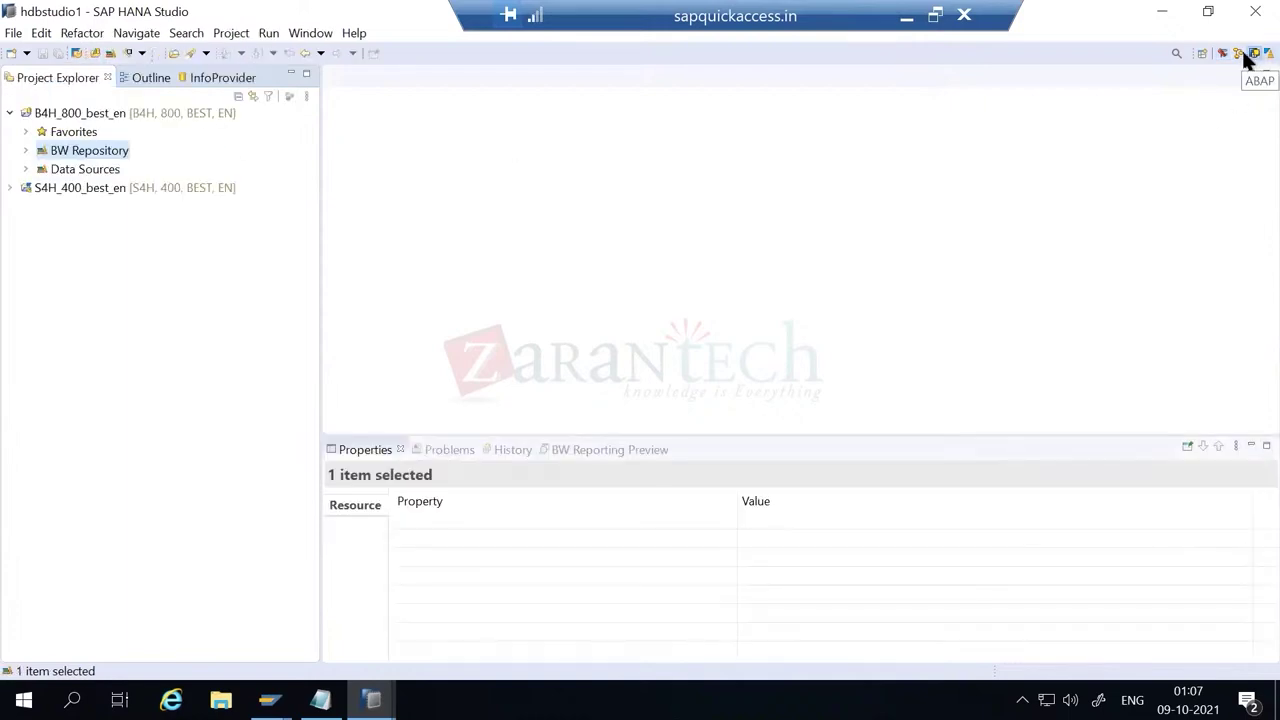
{"action": "left_click", "coordinate": [1246, 57]}
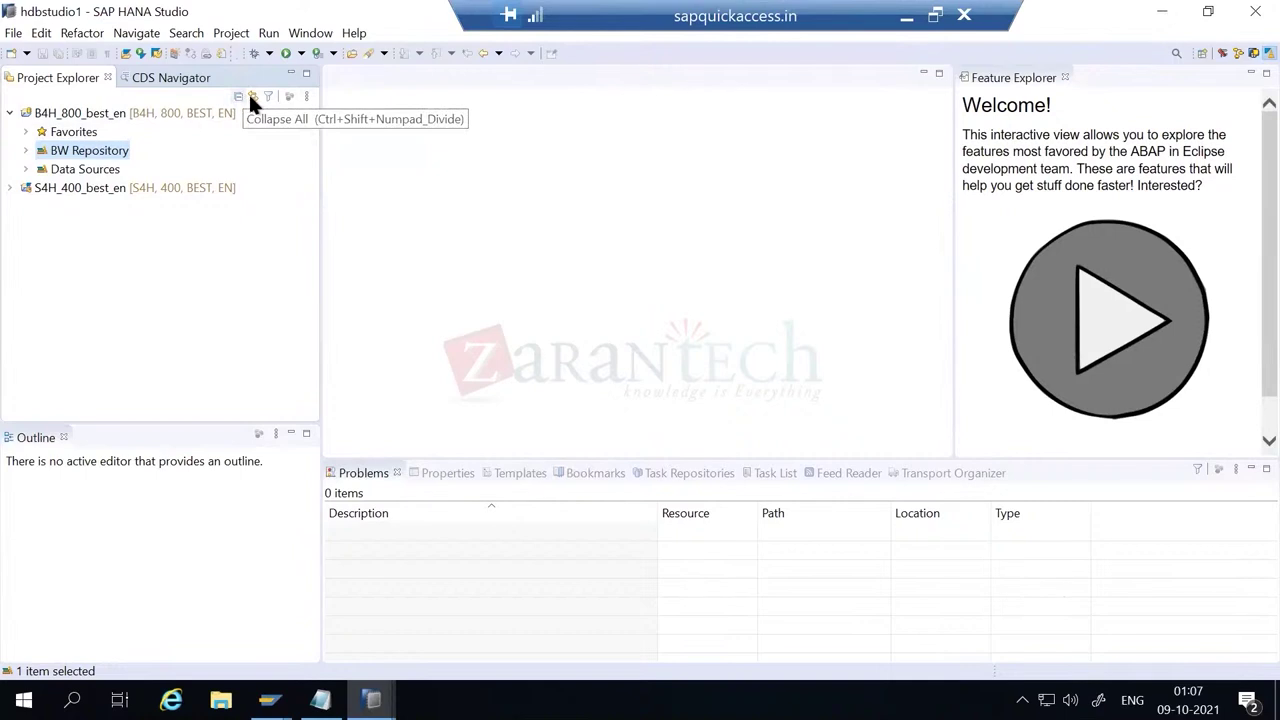
{"action": "left_click", "coordinate": [306, 97]}
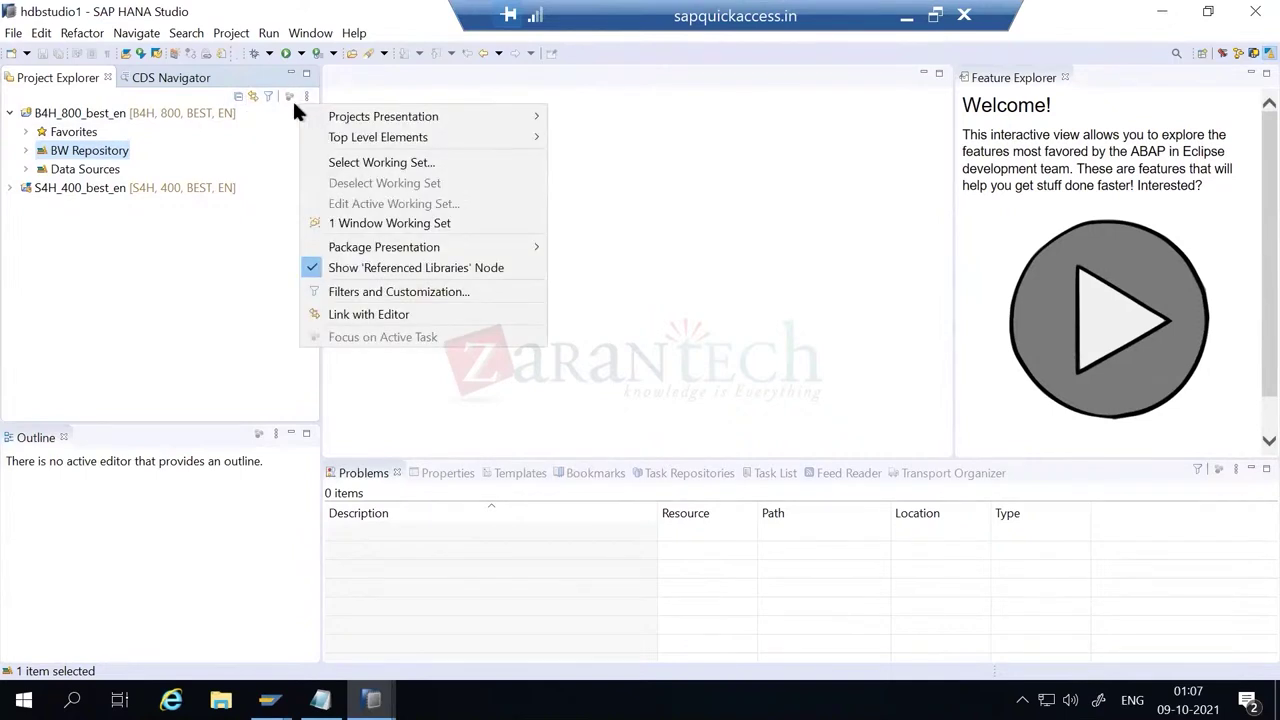
{"action": "mouse_move", "coordinate": [333, 117]}
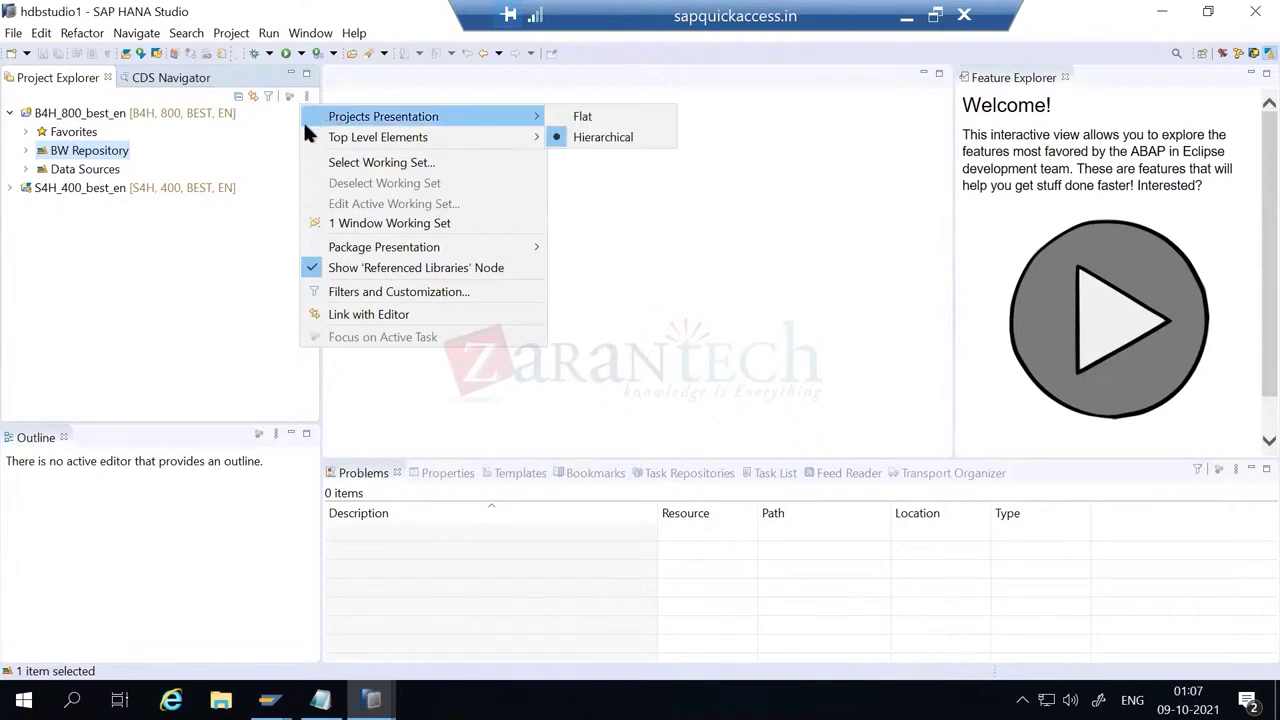
{"action": "left_click", "coordinate": [177, 341]}
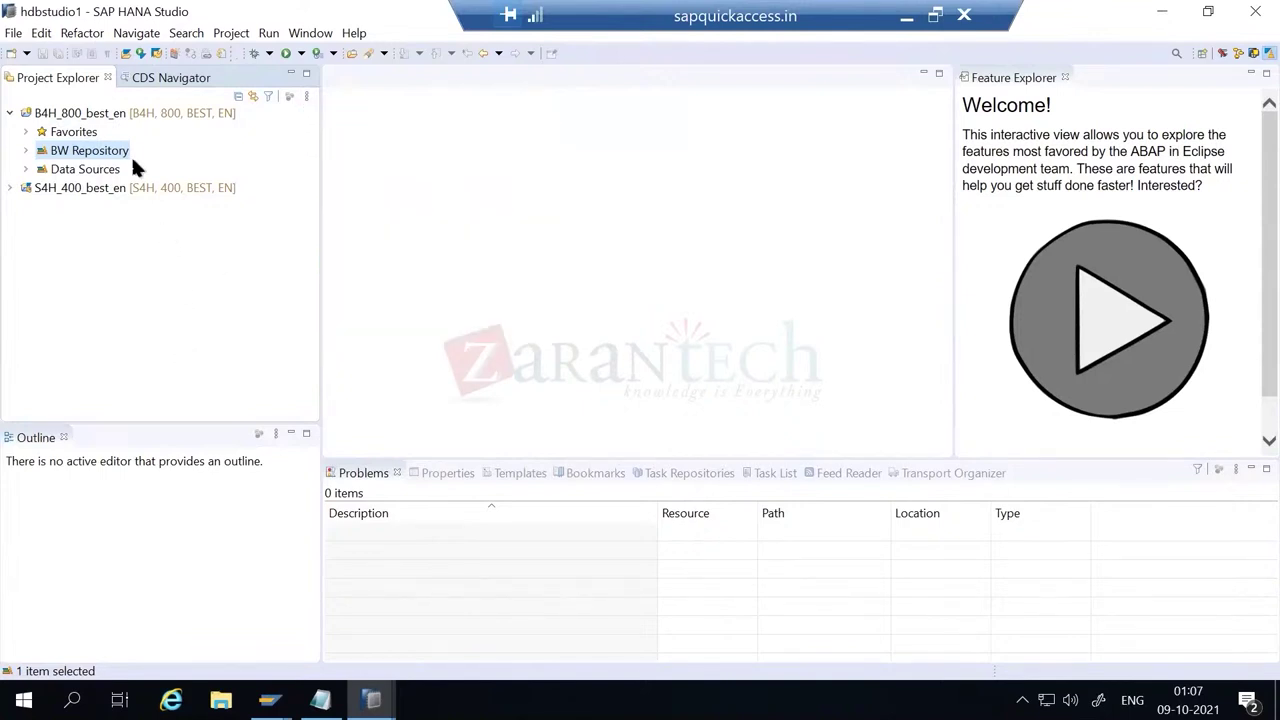
- Collapse the B4H_800_best_en project and show the CDS Navigator view
{"action": "right_click", "coordinate": [74, 79]}
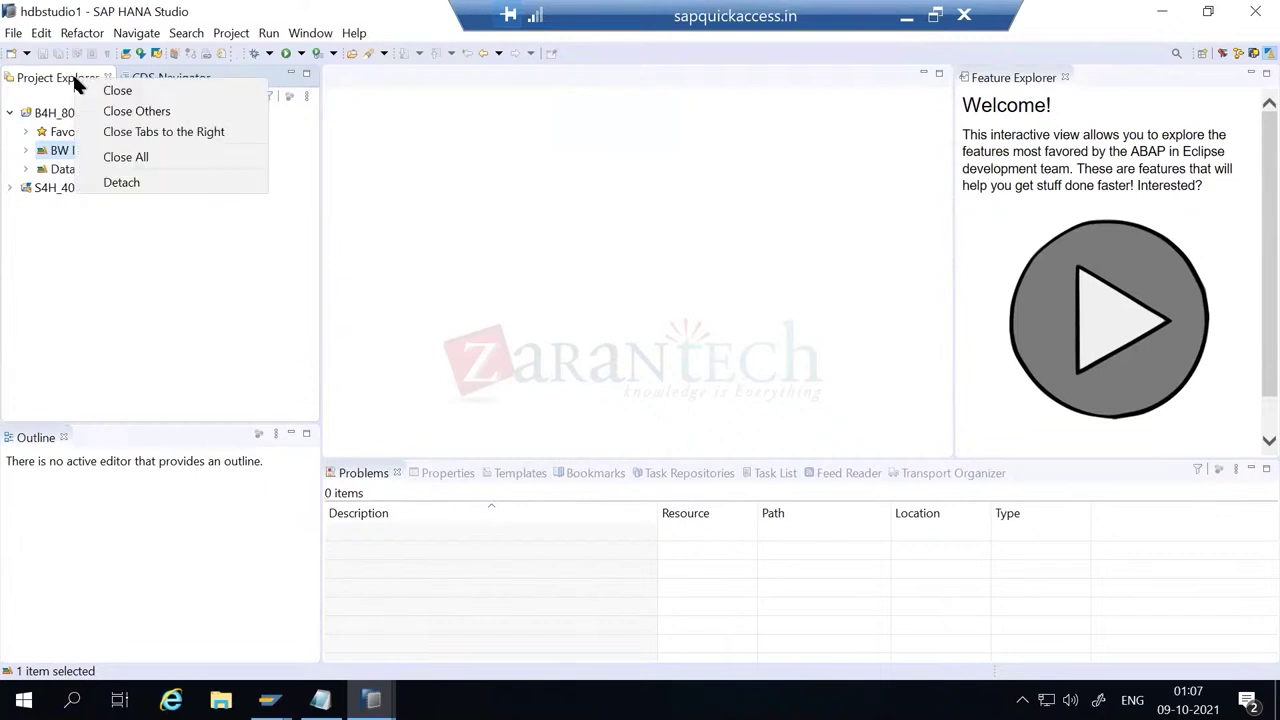
{"action": "left_click", "coordinate": [108, 275]}
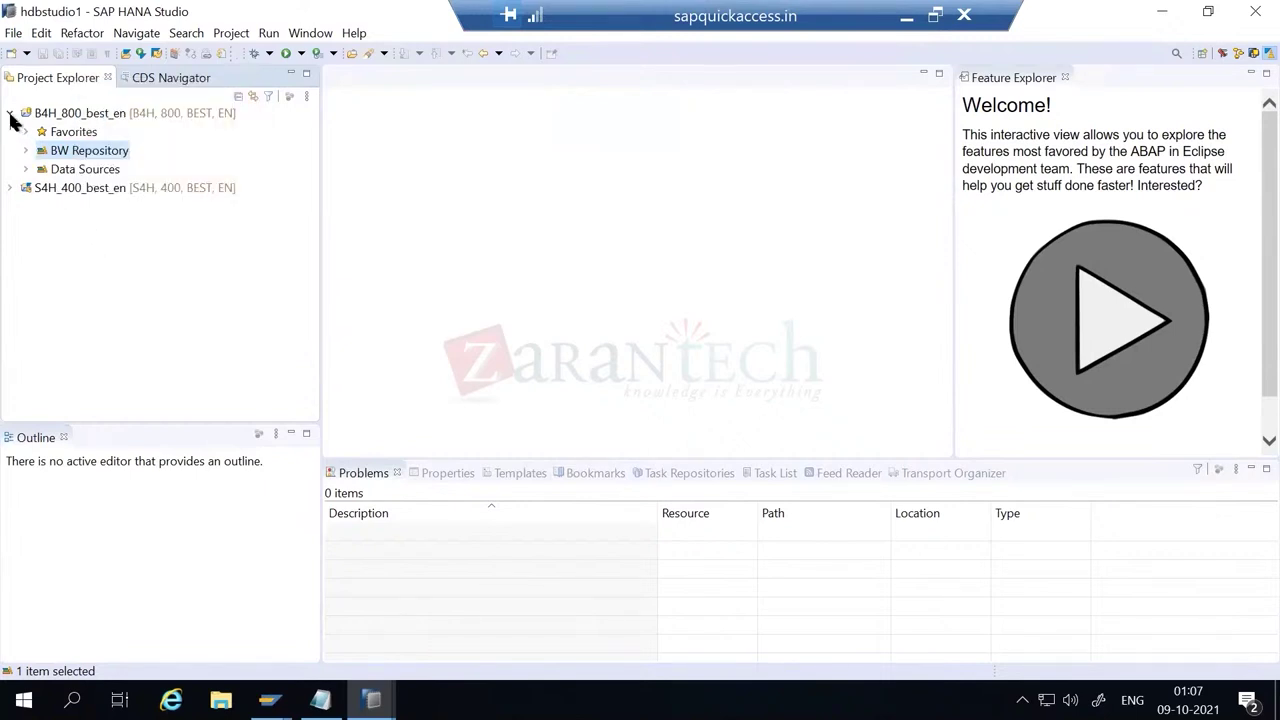
{"action": "left_click", "coordinate": [12, 114]}
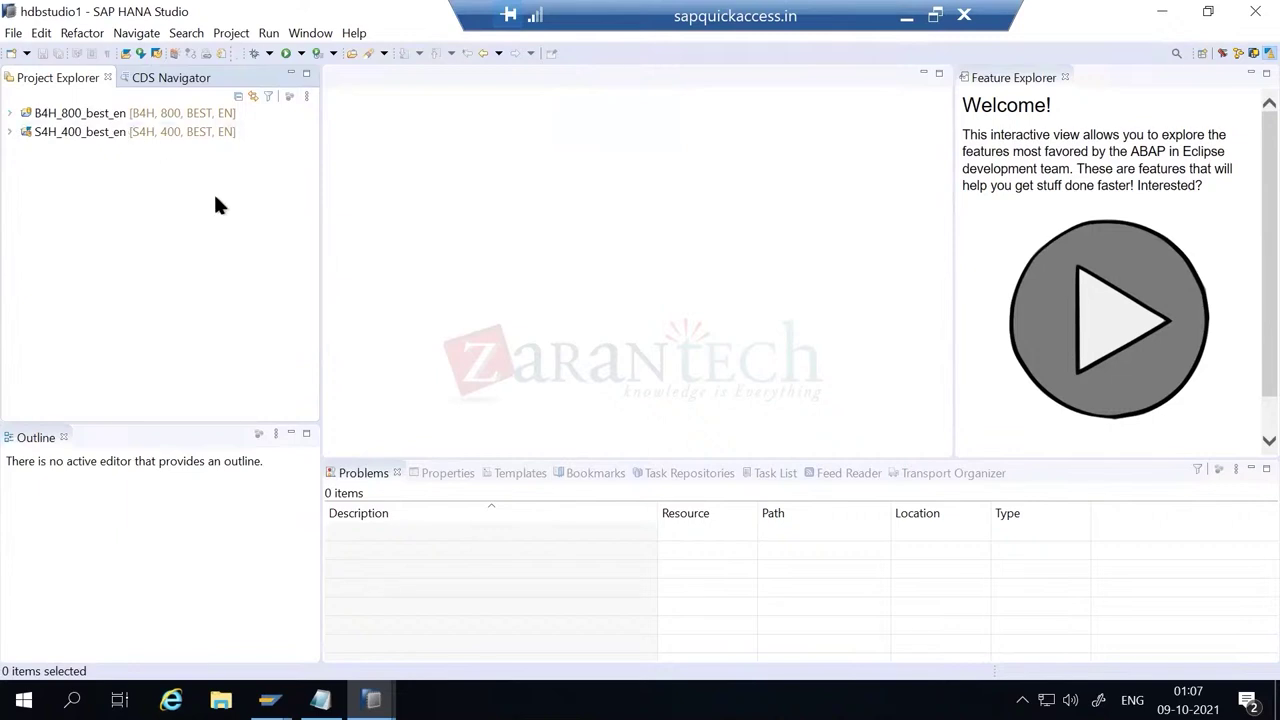
{"action": "left_click", "coordinate": [160, 75]}
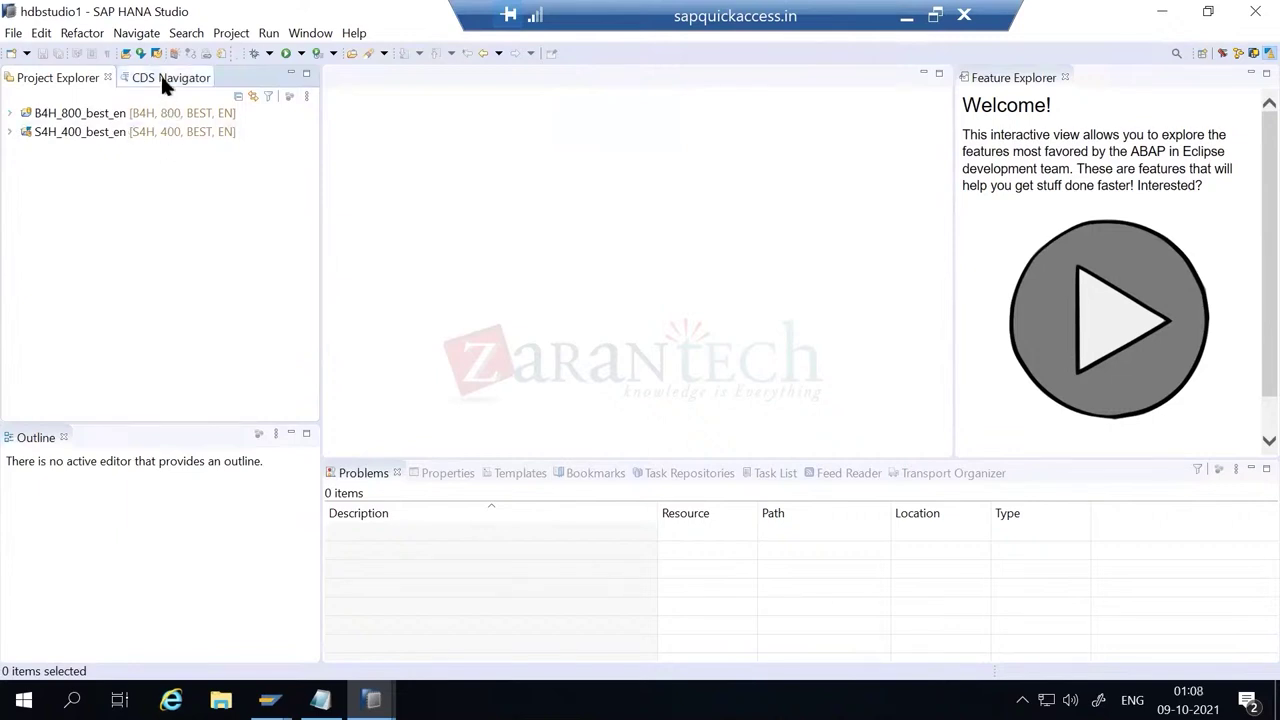
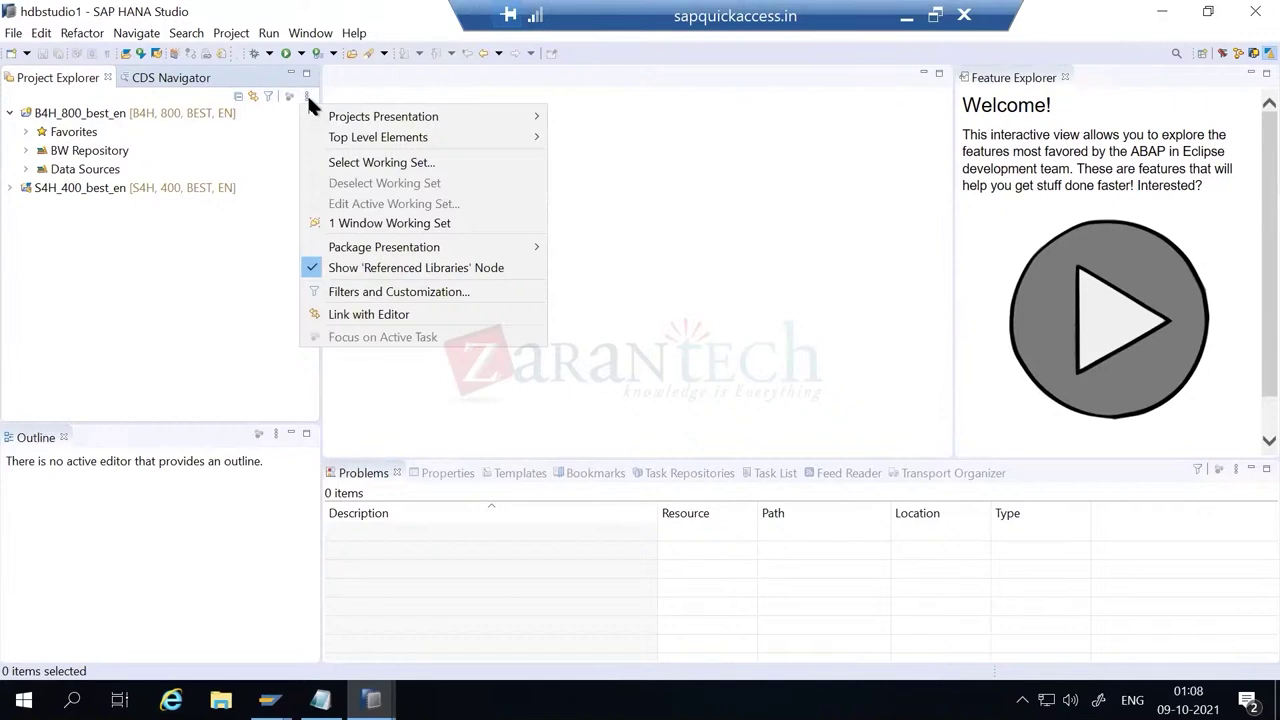
- Browse the infoareas in the B4H project's BW Repository, then select the S4H_400_best_en project
{"action": "left_click", "coordinate": [110, 315]}
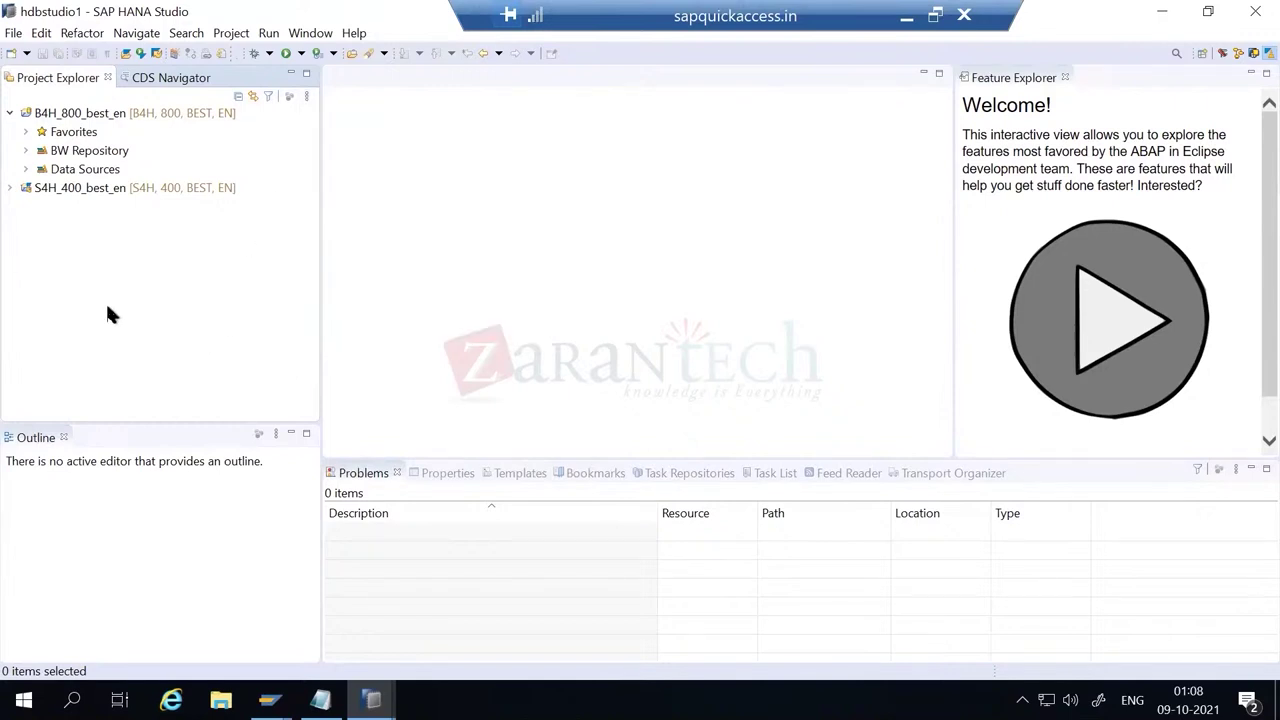
{"action": "left_click", "coordinate": [60, 152]}
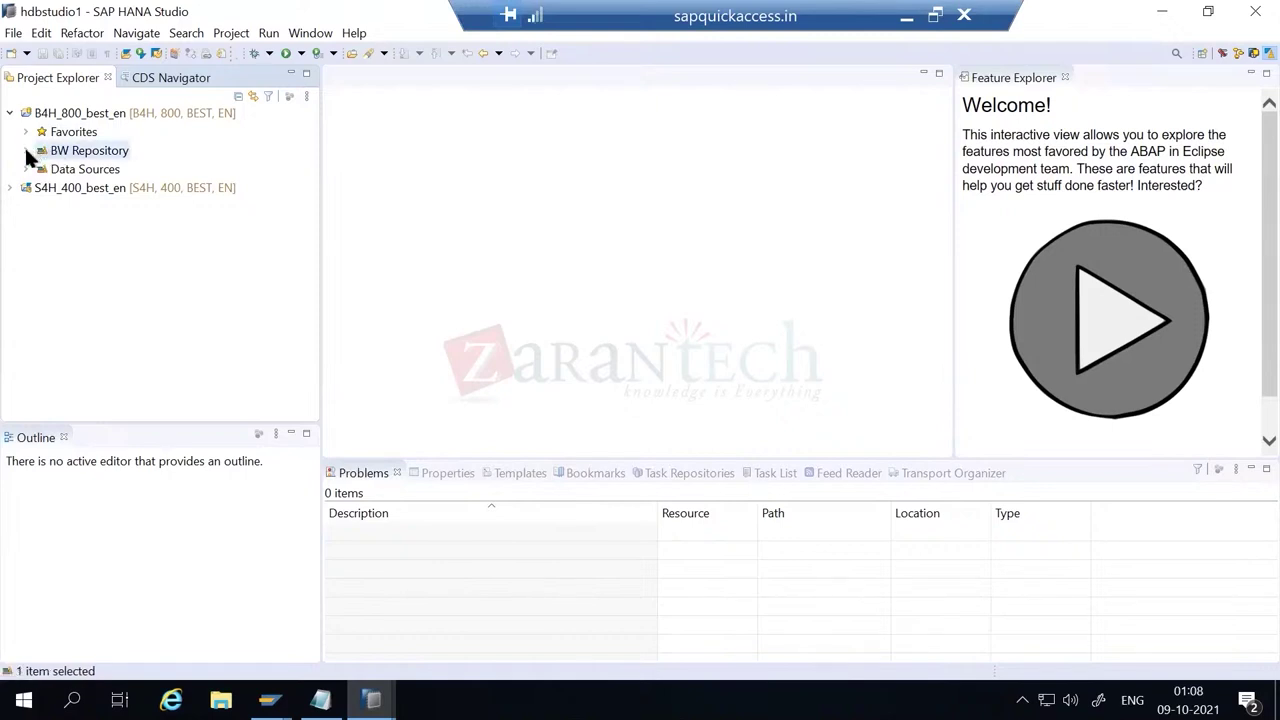
{"action": "double_click", "coordinate": [64, 153]}
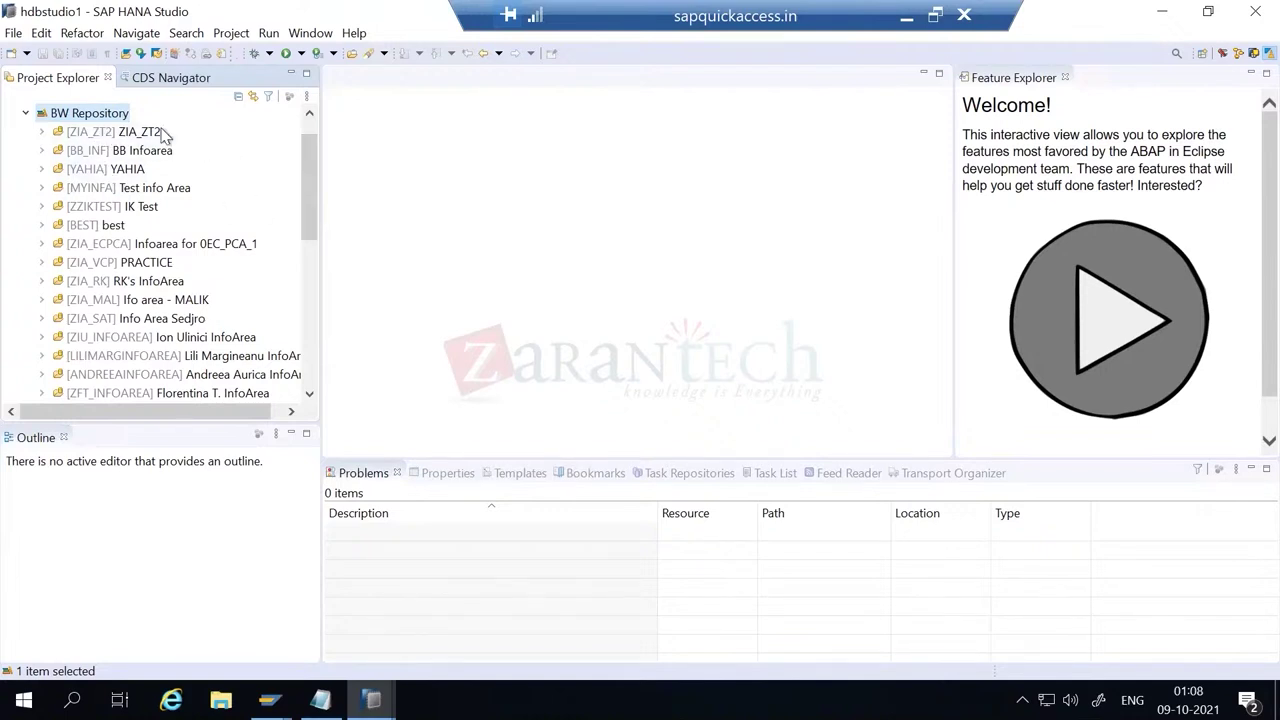
{"action": "left_click", "coordinate": [26, 114]}
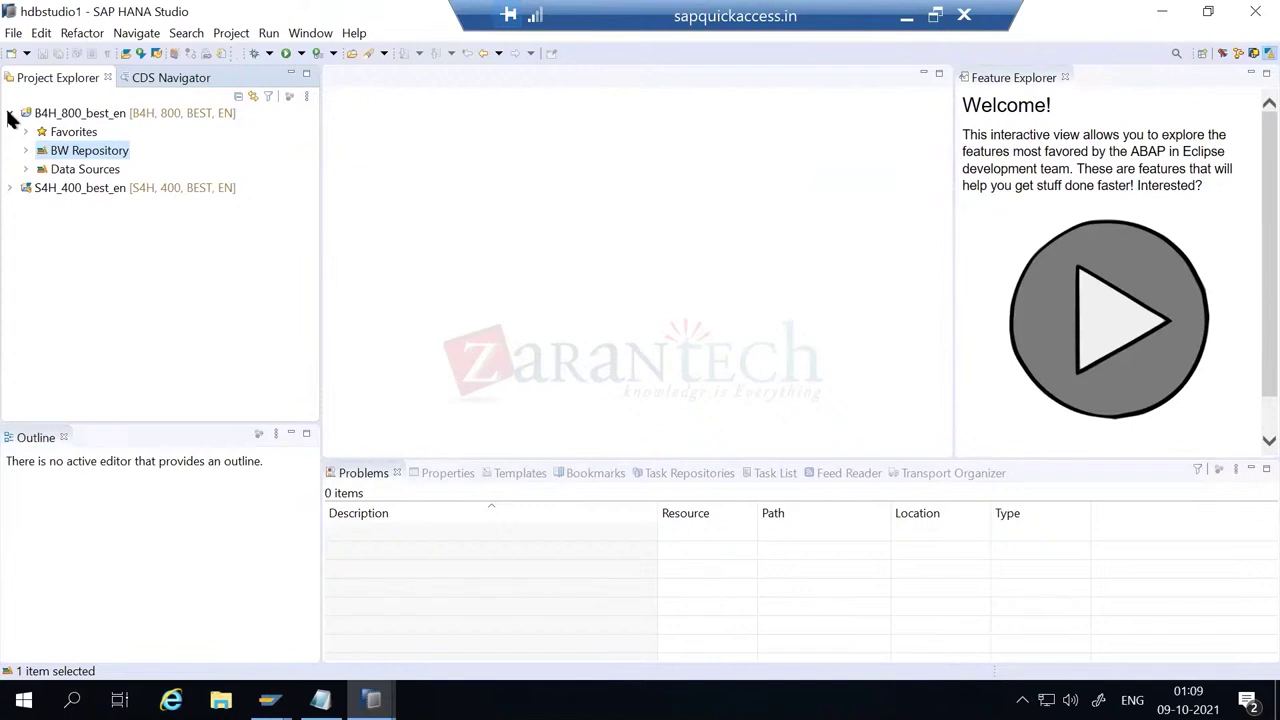
{"action": "left_click", "coordinate": [87, 190]}
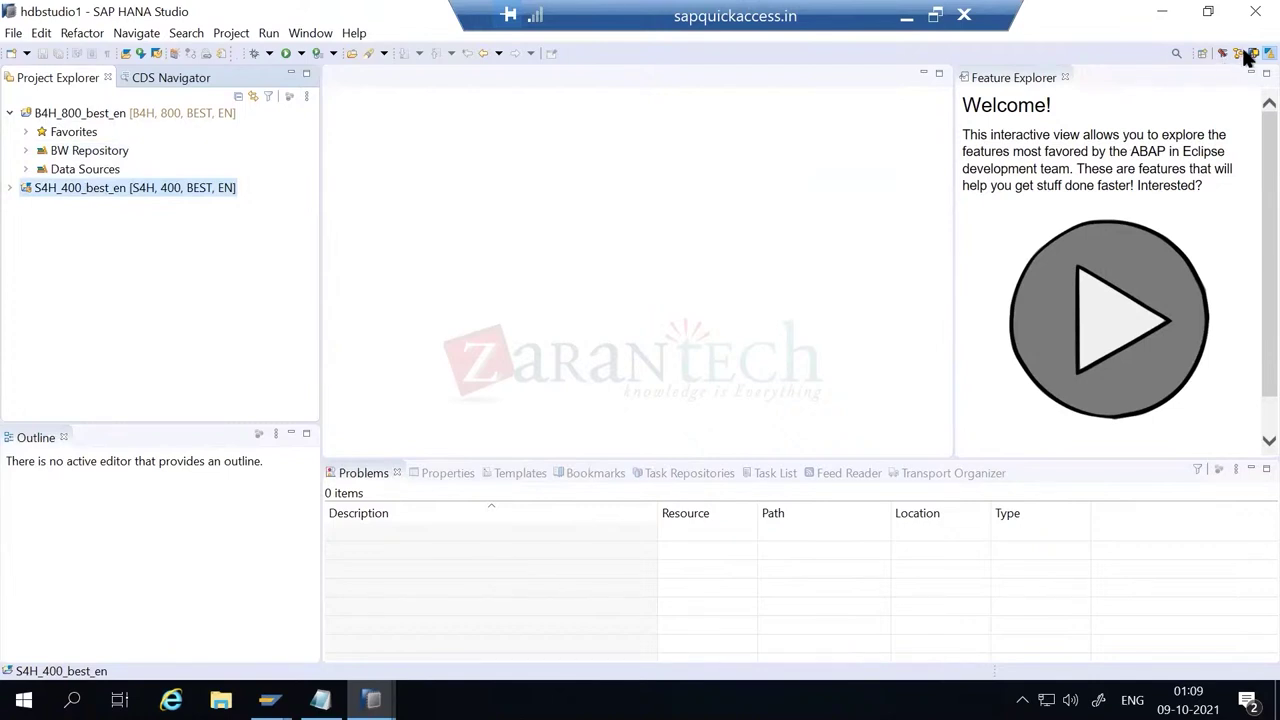
- Switch to the BW Modeling perspective and start a new project from S4H_400_best_en
{"action": "left_click", "coordinate": [1247, 57]}
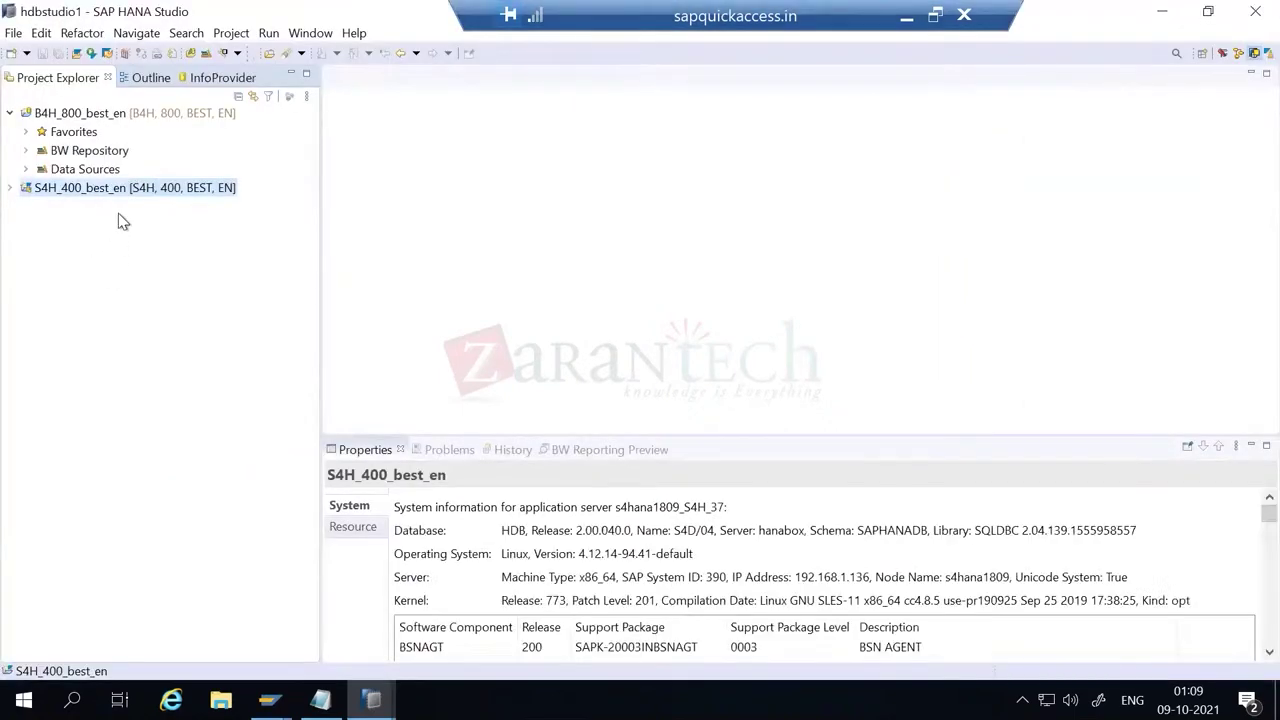
{"action": "right_click", "coordinate": [124, 200]}
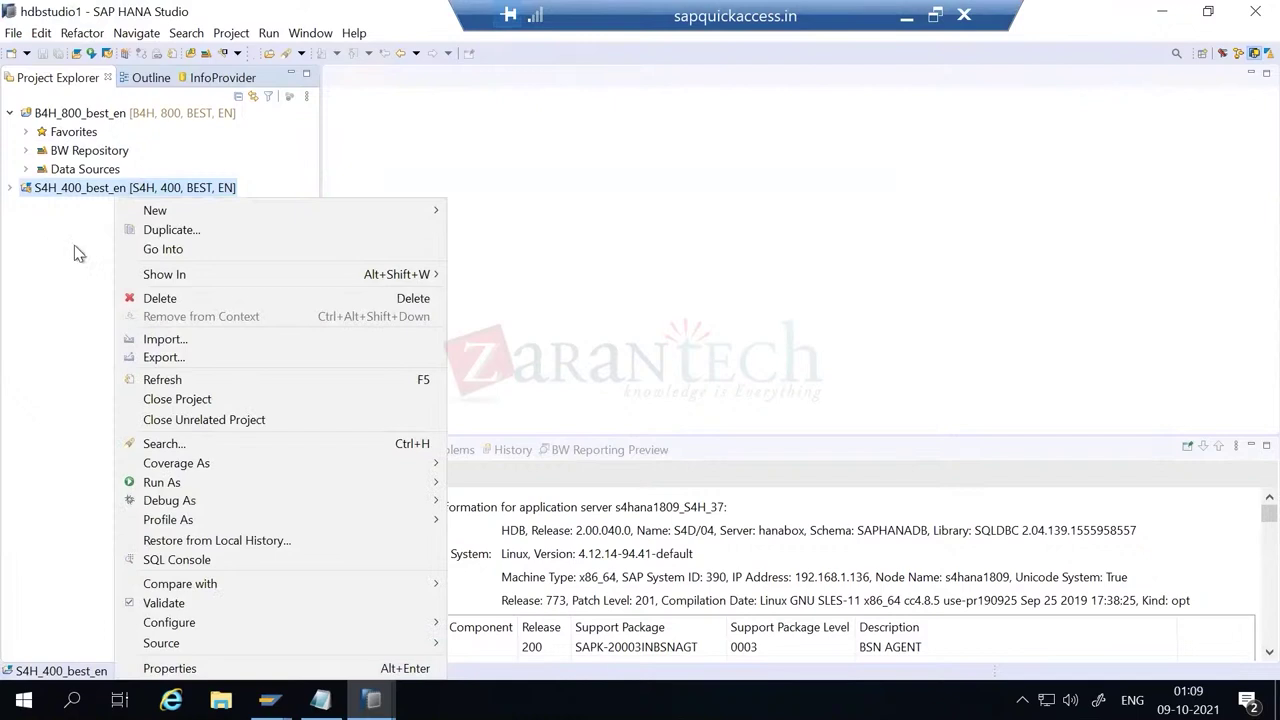
{"action": "mouse_move", "coordinate": [171, 210]}
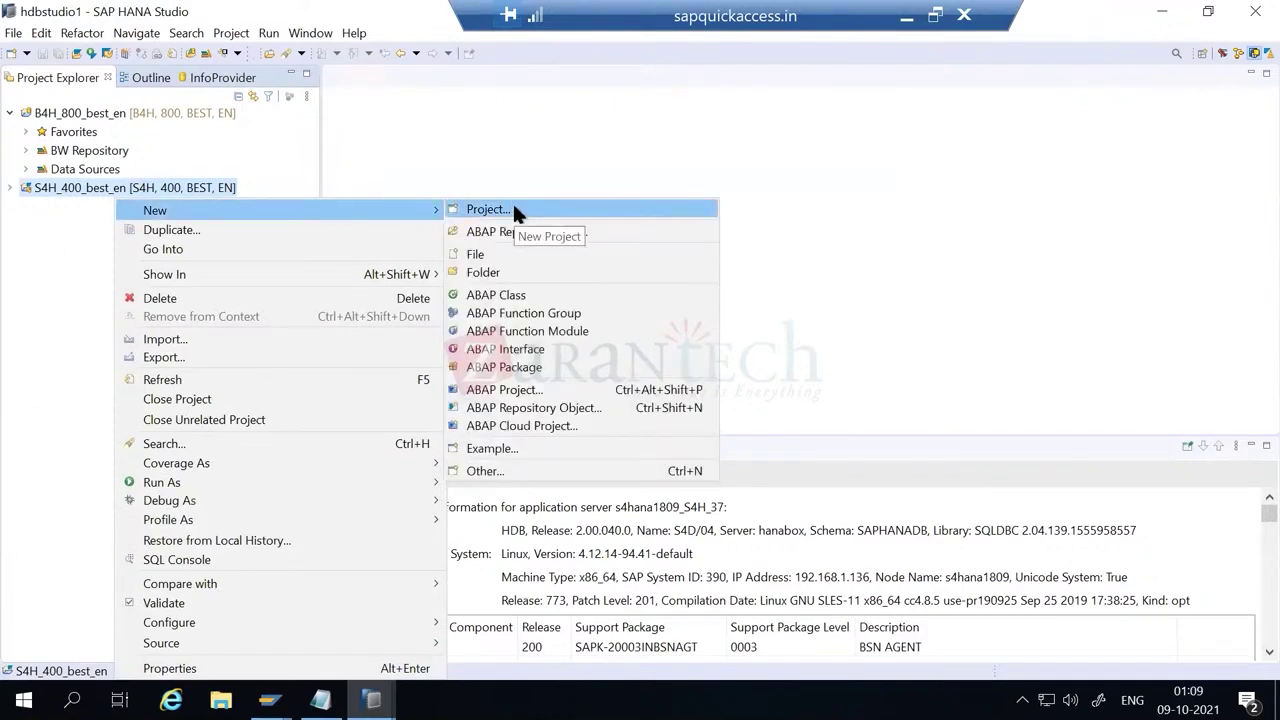
{"action": "left_click", "coordinate": [513, 210]}
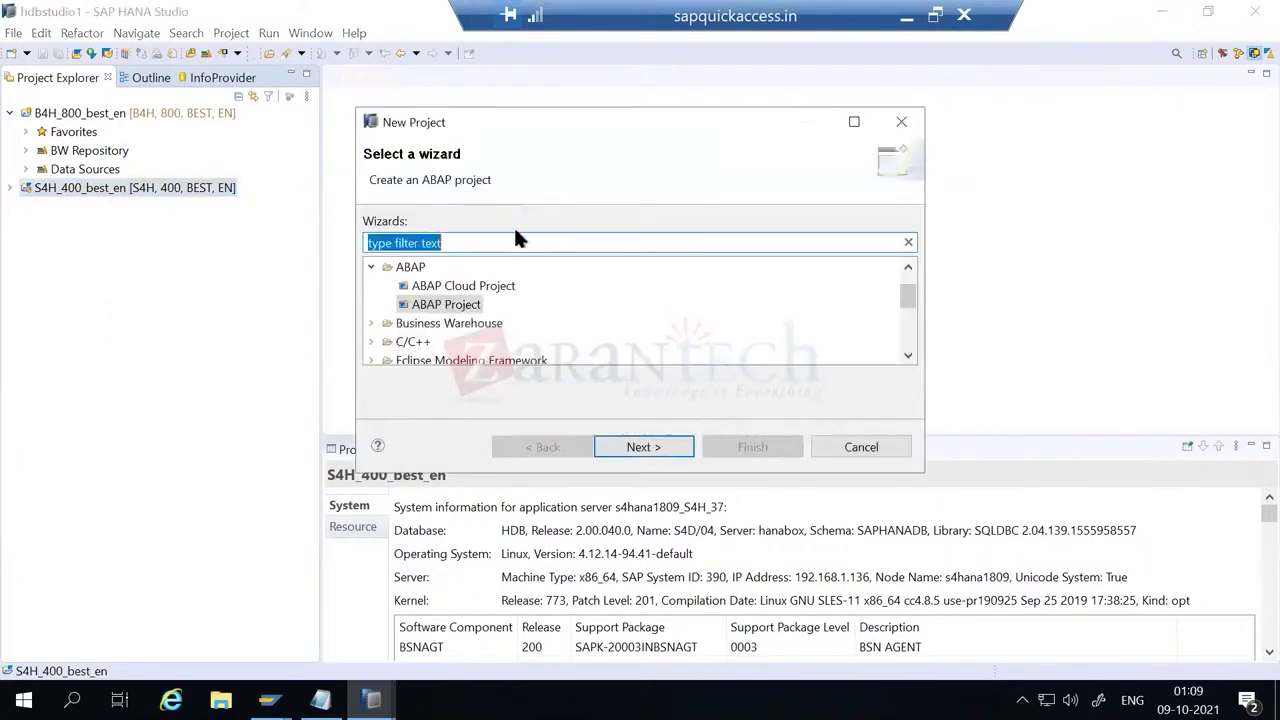
- Choose the Business Warehouse > BW Project wizard and pick the S4HANA system connection
{"action": "left_click", "coordinate": [437, 333]}
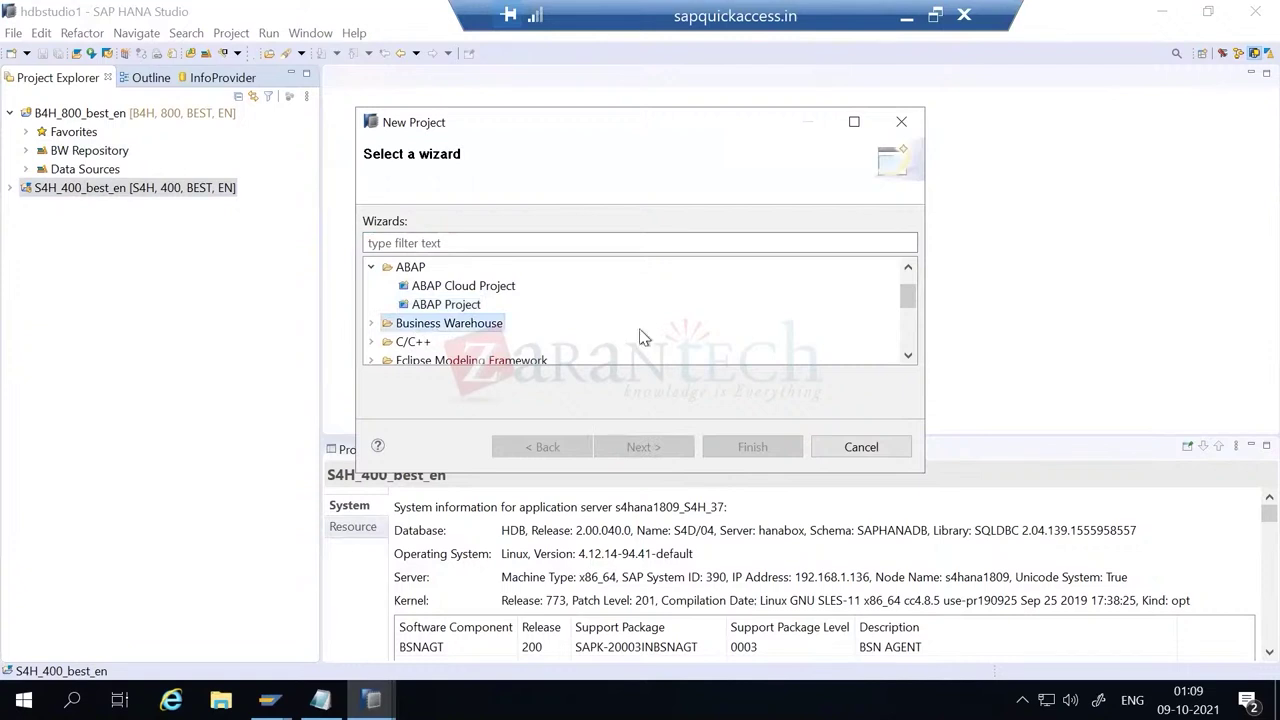
{"action": "left_click", "coordinate": [909, 356]}
{"action": "left_click", "coordinate": [909, 356]}
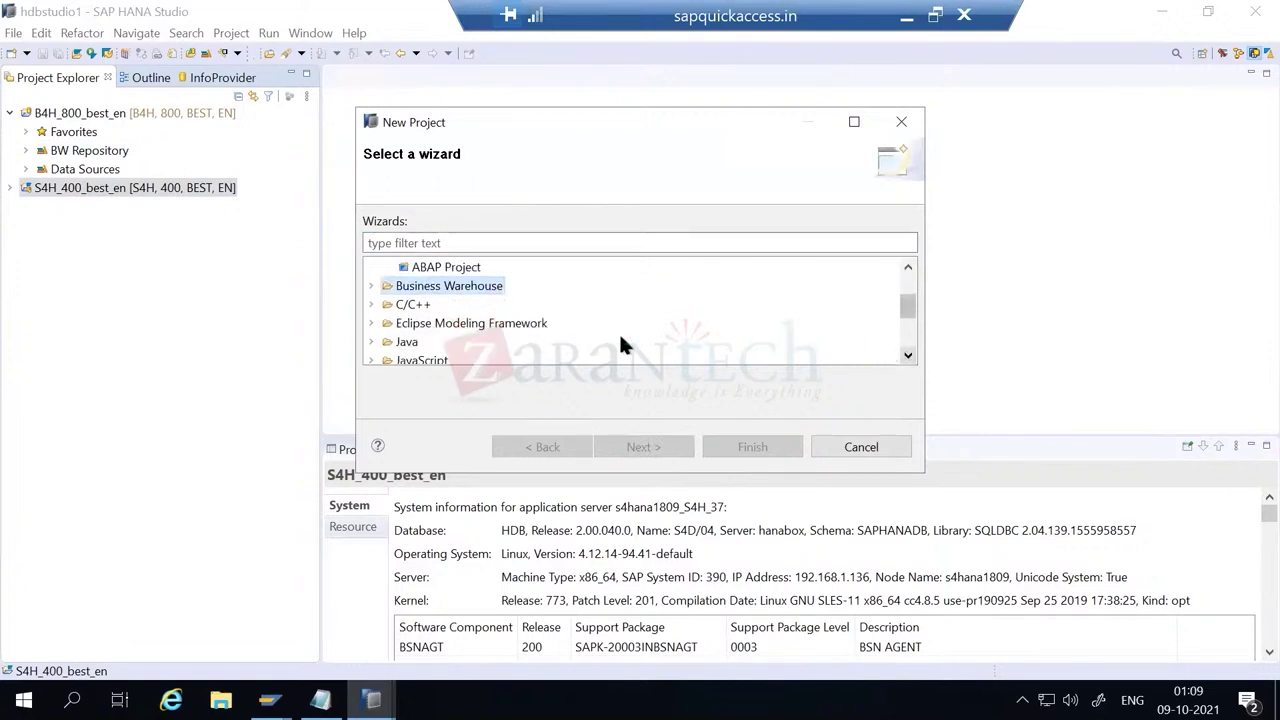
{"action": "left_click", "coordinate": [373, 286]}
{"action": "left_click", "coordinate": [430, 303]}
{"action": "left_click", "coordinate": [662, 447]}
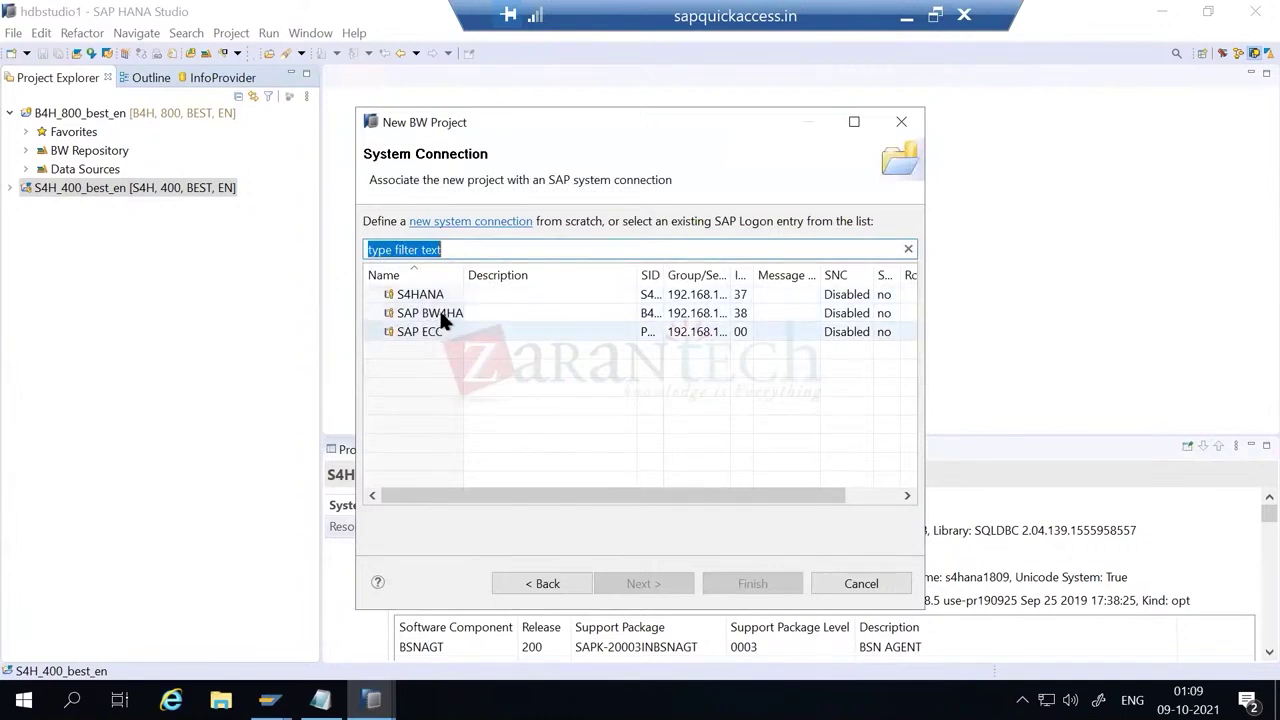
{"action": "double_click", "coordinate": [447, 294]}
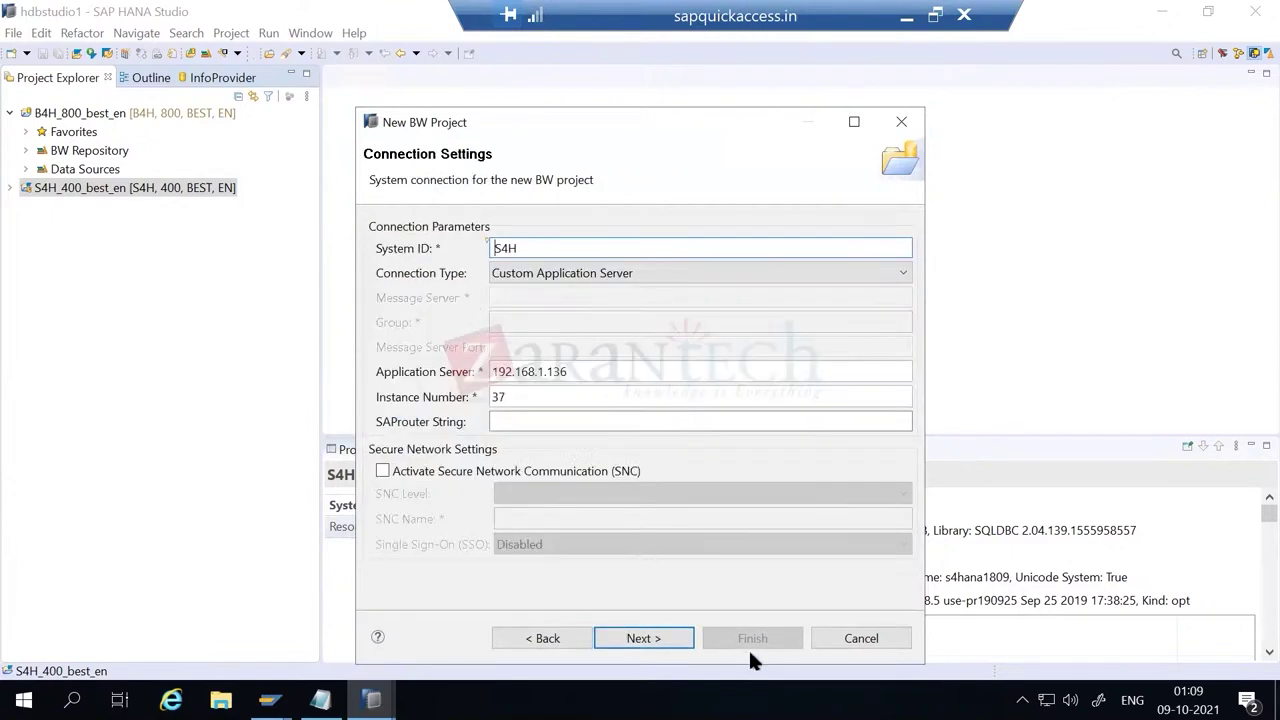
- Accept the S4H connection settings and submit the logon password, which fails
{"action": "left_click", "coordinate": [643, 639]}
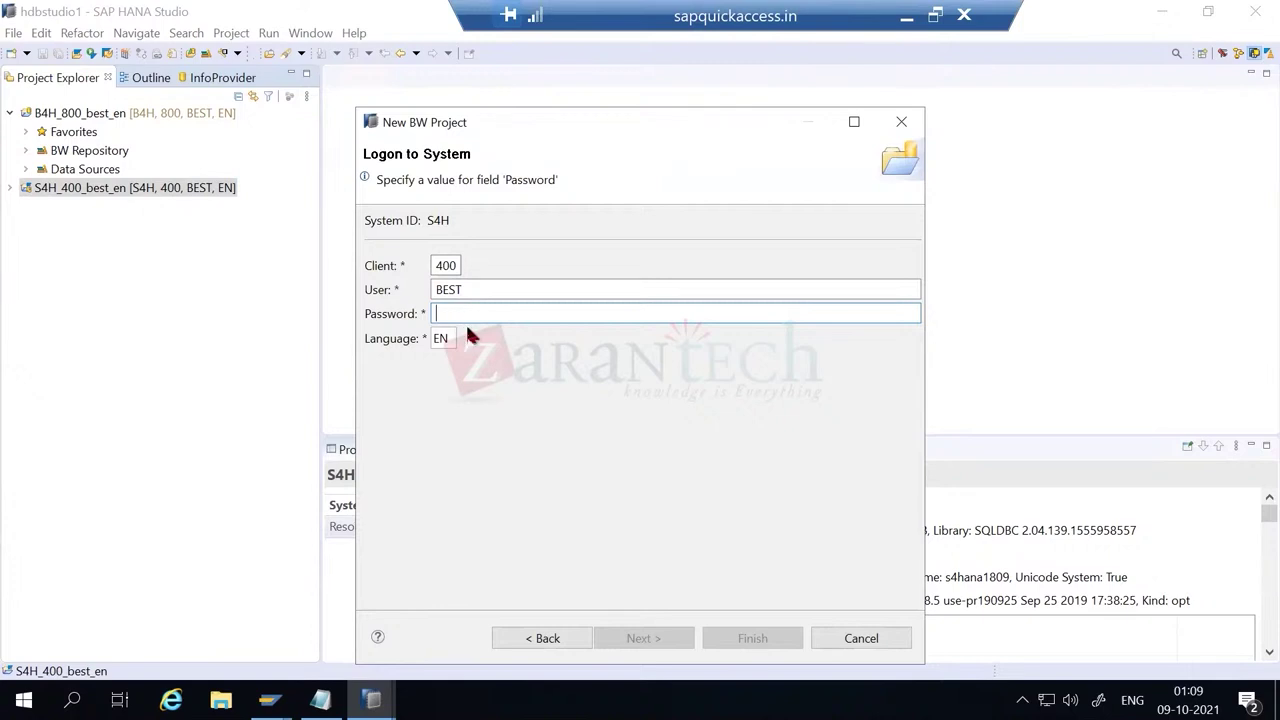
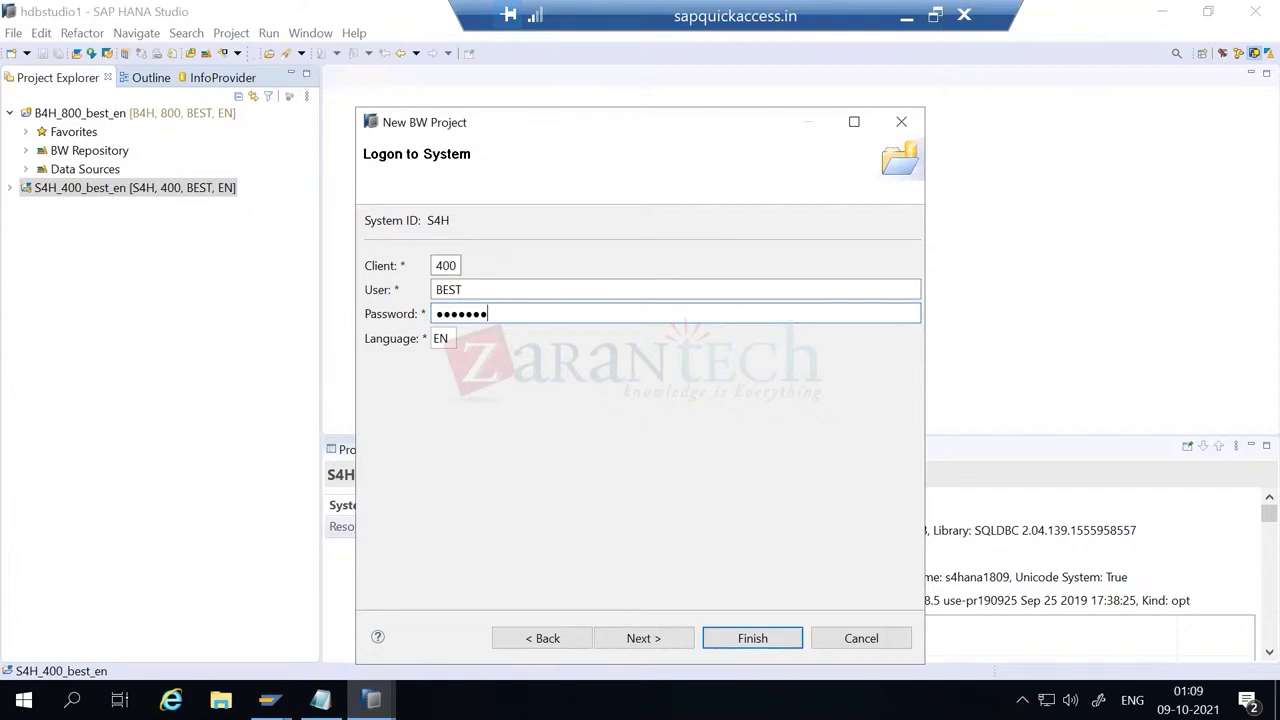
{"action": "key", "text": "Return"}
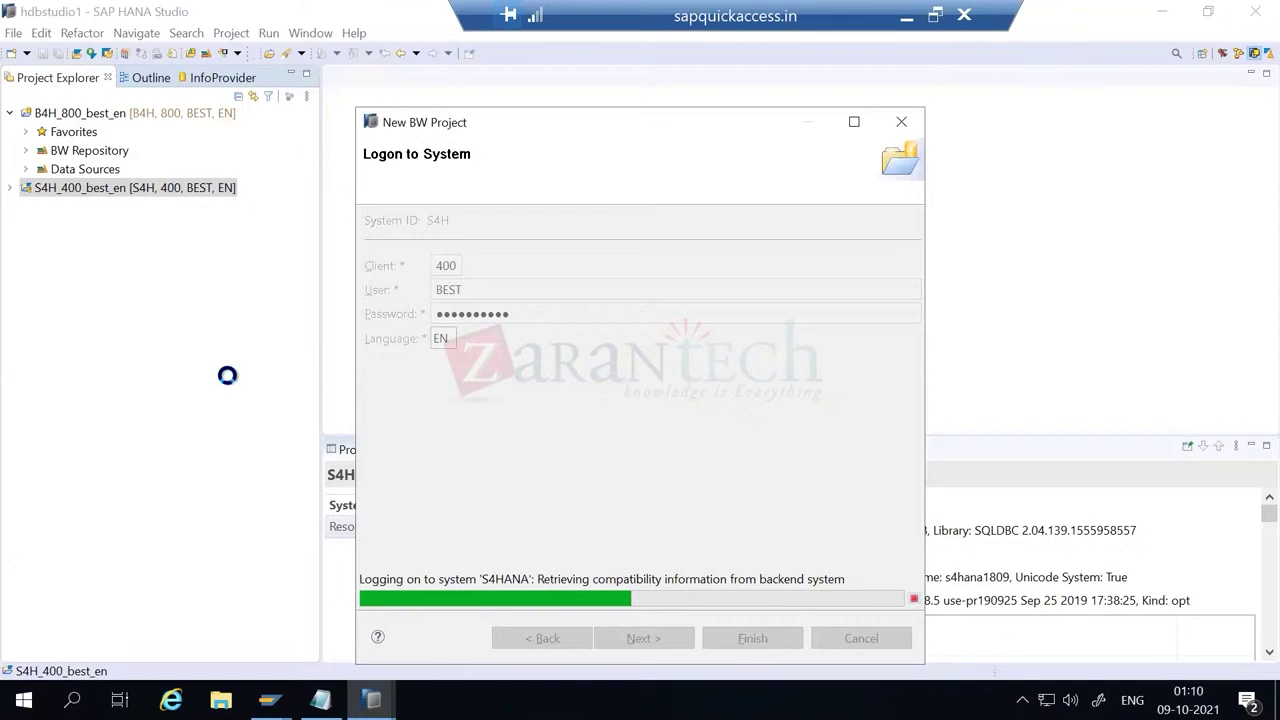
- Retype the password to log on to client 400, creating project S4H_400_best_en_1
{"action": "left_click", "coordinate": [500, 314]}
{"action": "left_click_drag", "start_coordinate": [428, 312], "coordinate": [510, 314]}
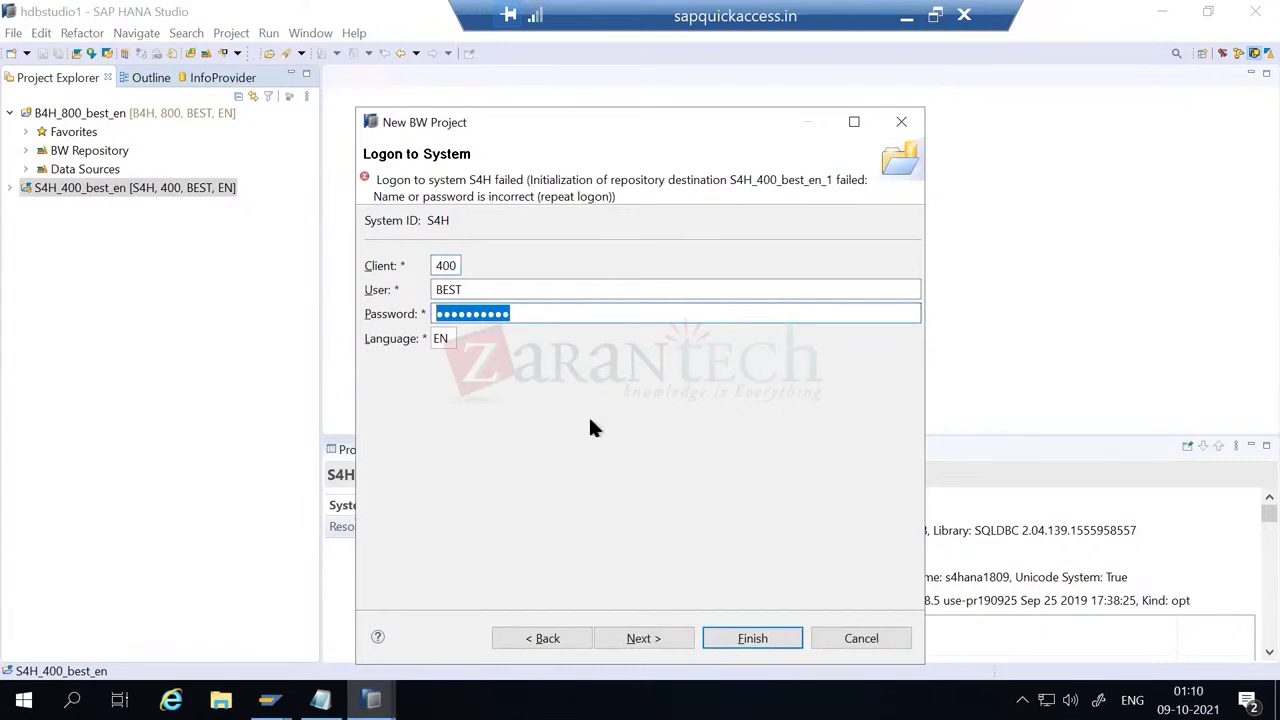
{"action": "type", "text": "••••••••••"}
{"action": "key", "text": "Return"}
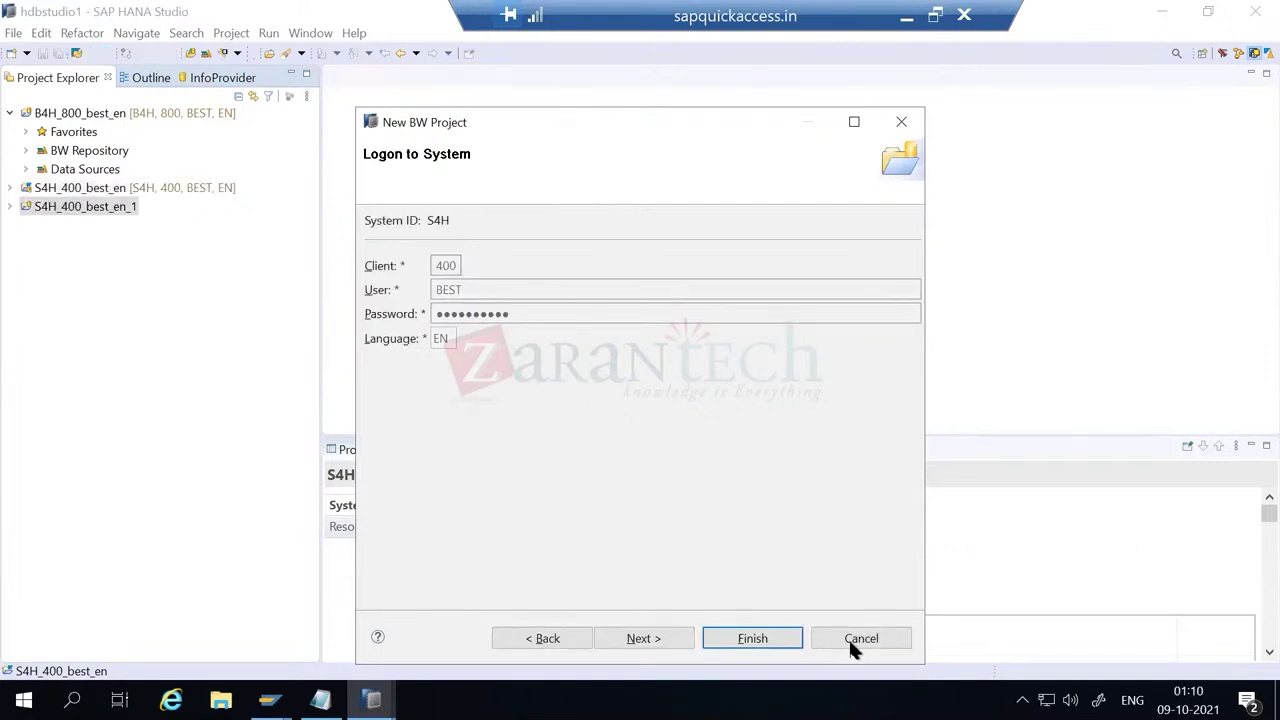
{"action": "left_click", "coordinate": [850, 640]}
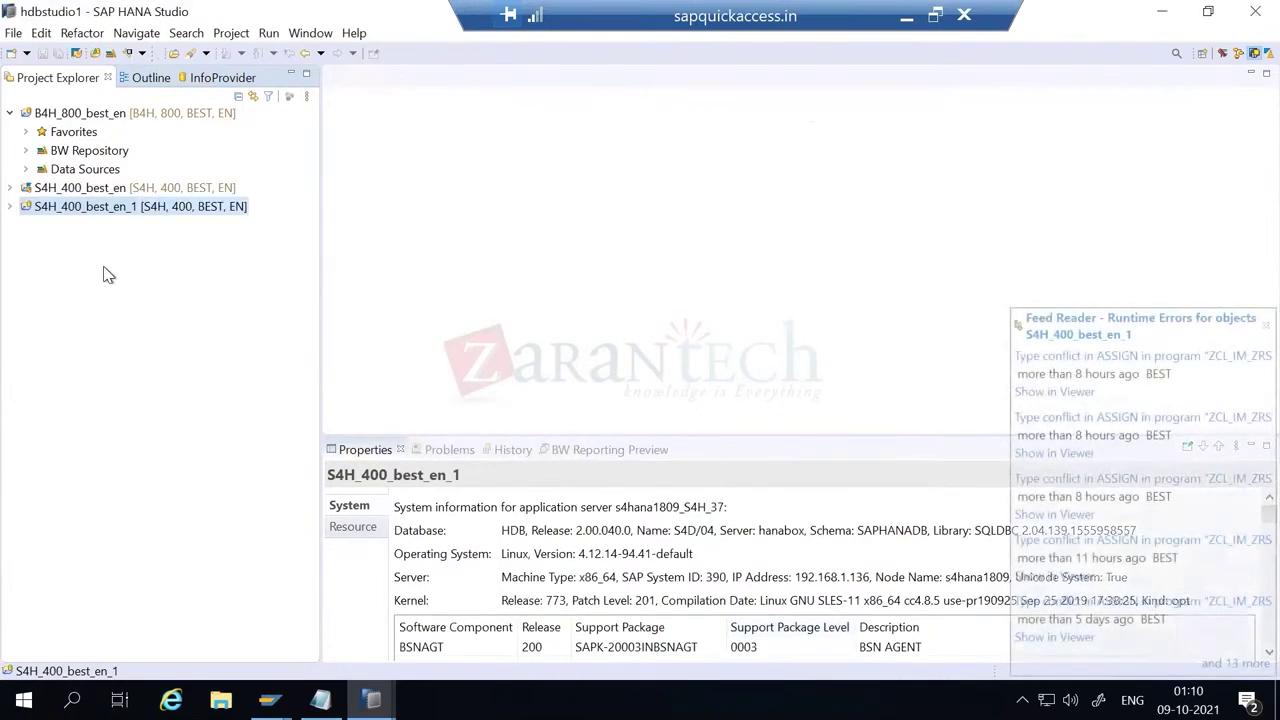
- Select the original S4H_400_best_en project and dismiss its context menu to show its properties
{"action": "left_click", "coordinate": [80, 188]}
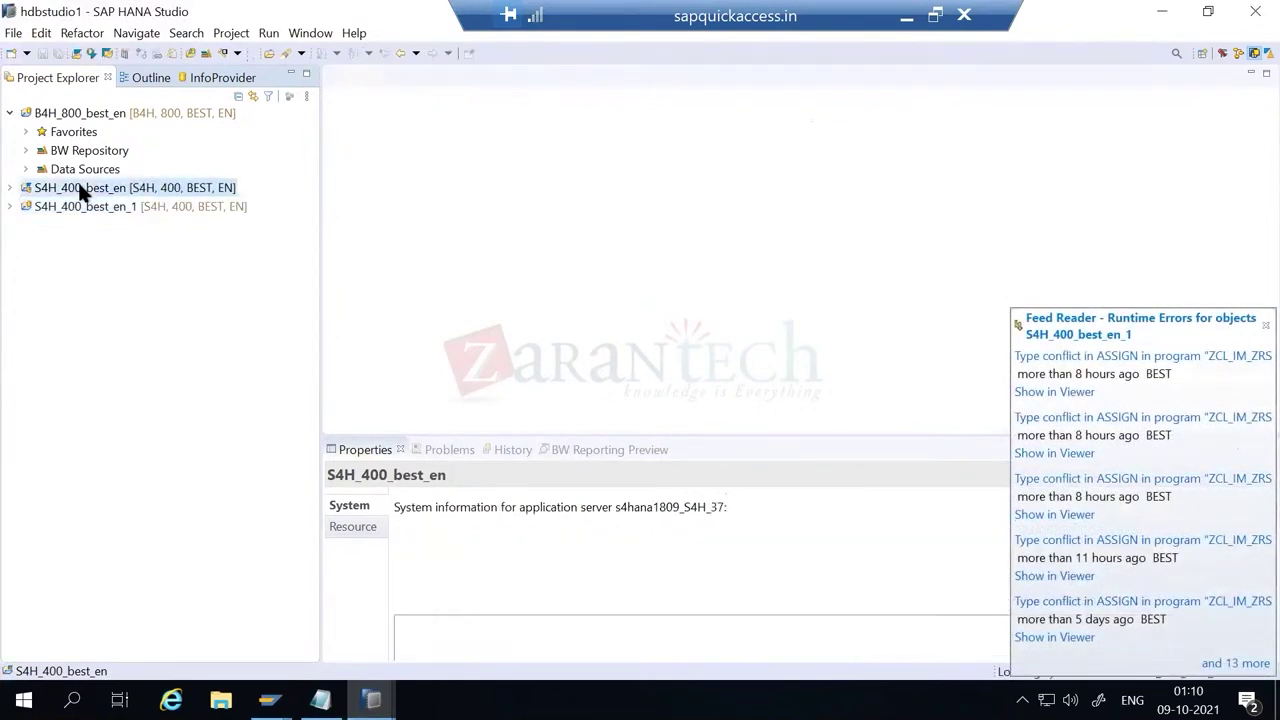
{"action": "right_click", "coordinate": [78, 183]}
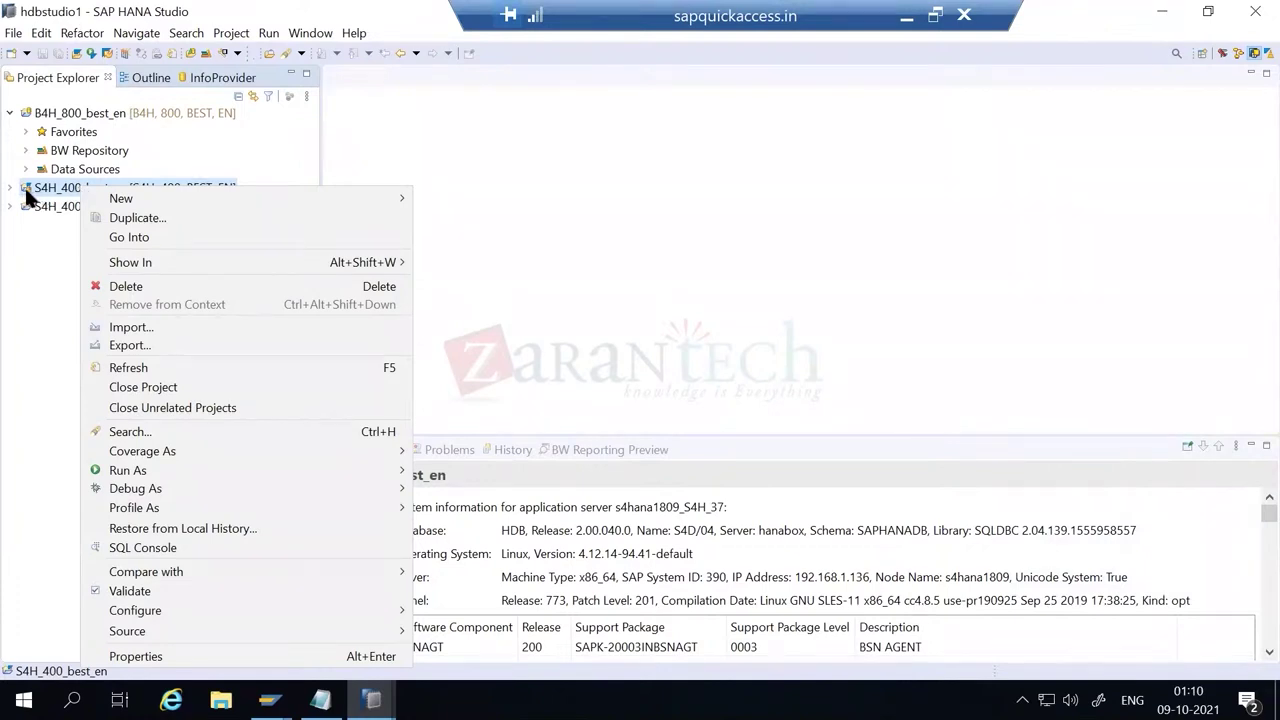
{"action": "left_click", "coordinate": [38, 252]}
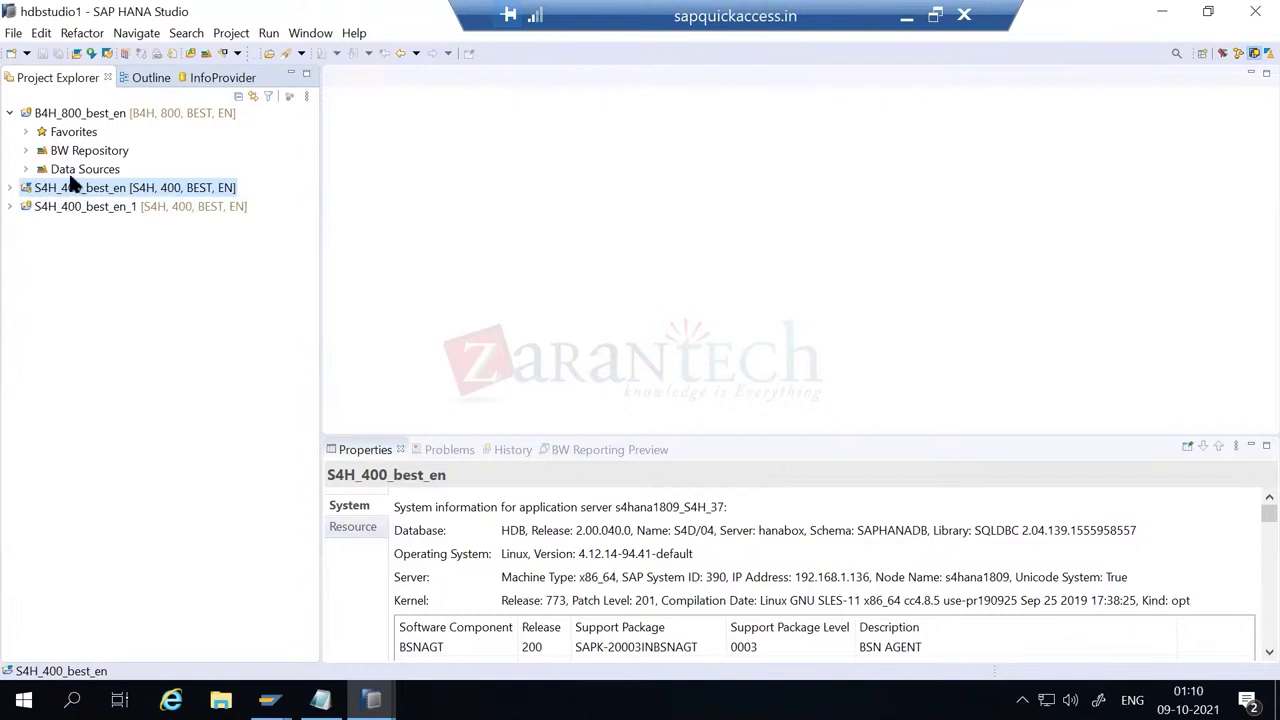
- Collapse B4H_800_best_en and compare S4H_400_best_en_1 with S4H_400_best_en (HDB 2.00.040.0, hanabox)
{"action": "left_click", "coordinate": [10, 113]}
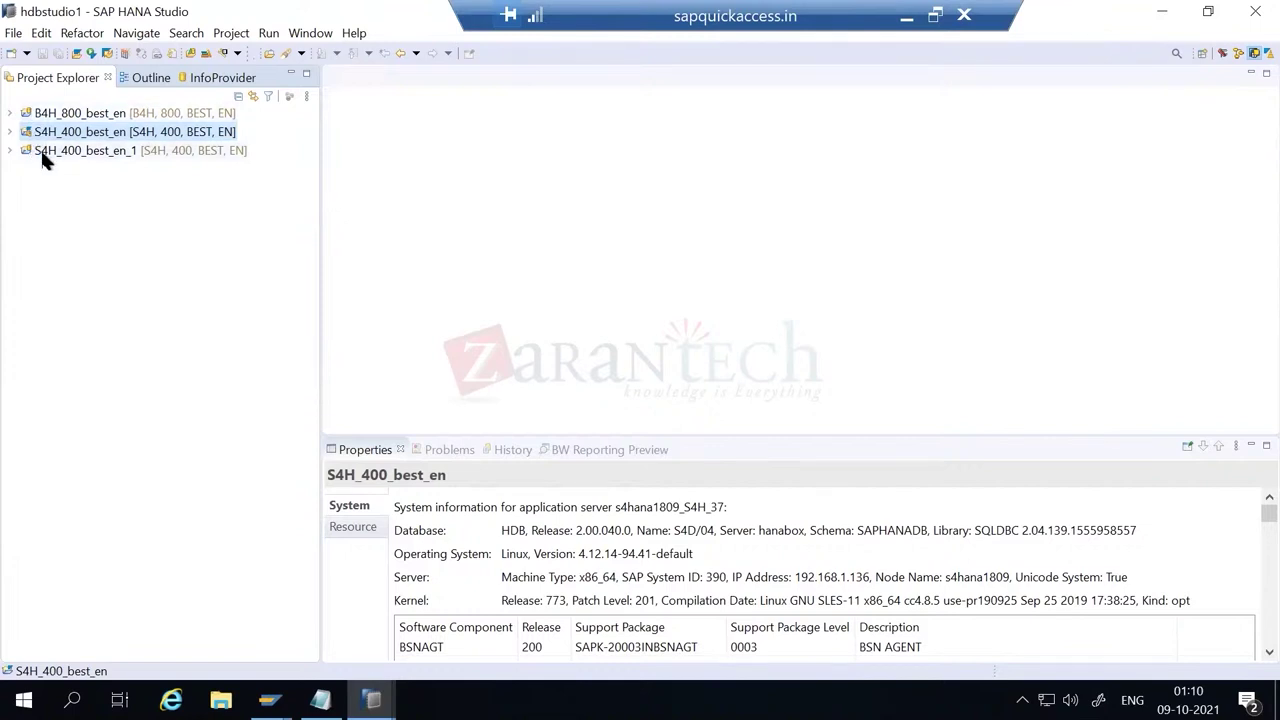
{"action": "left_click", "coordinate": [132, 152]}
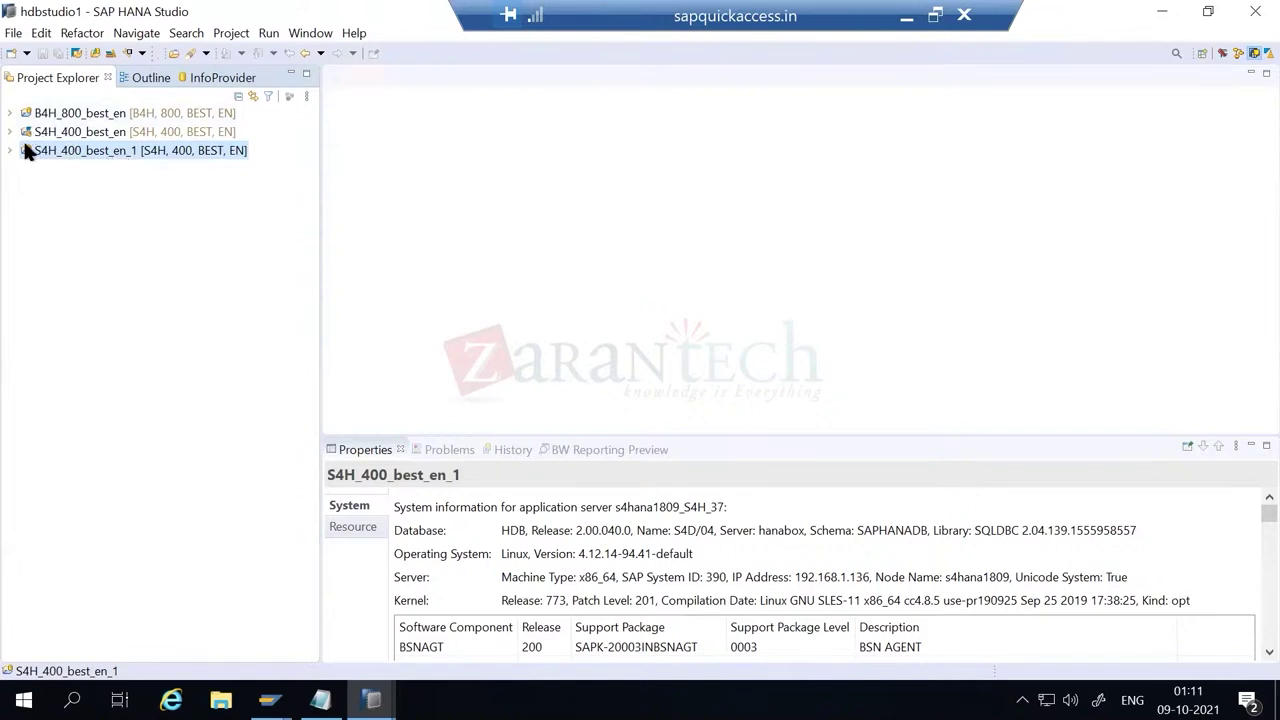
{"action": "left_click", "coordinate": [78, 140]}
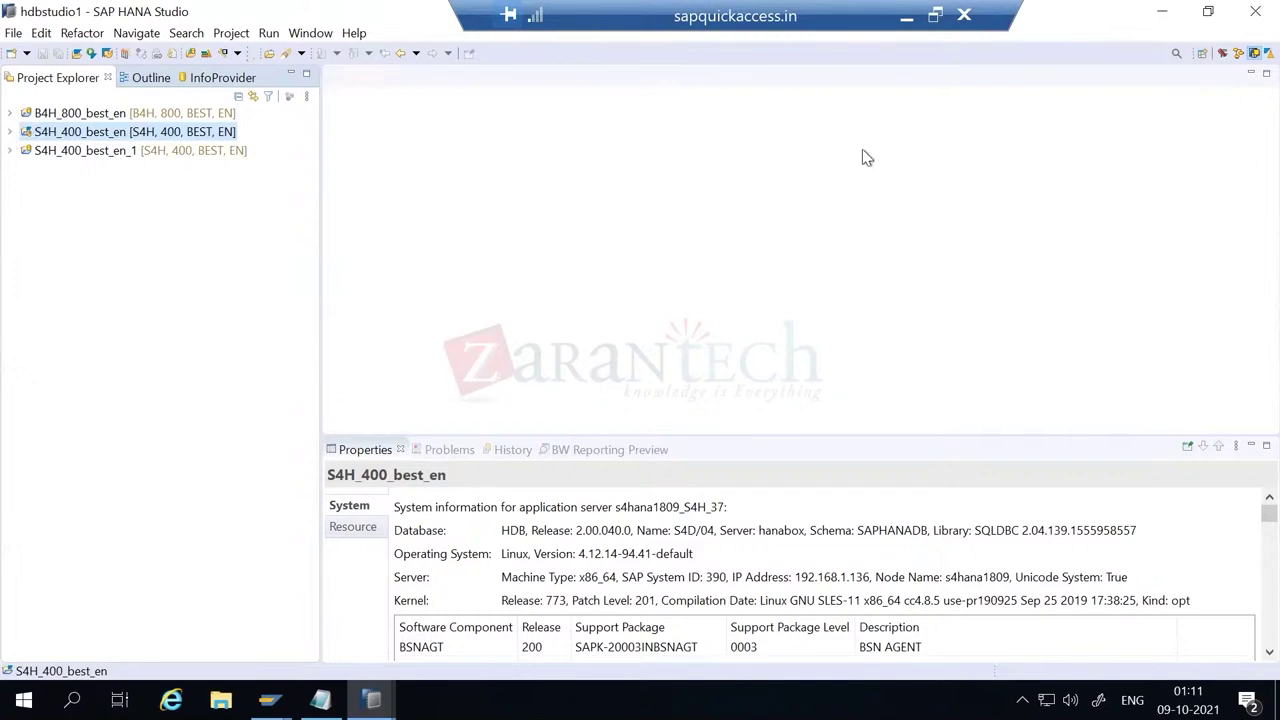
- Put HANA Studio in the ABAP perspective and bring the Password notes in Notepad forward
{"action": "left_click", "coordinate": [1246, 56]}
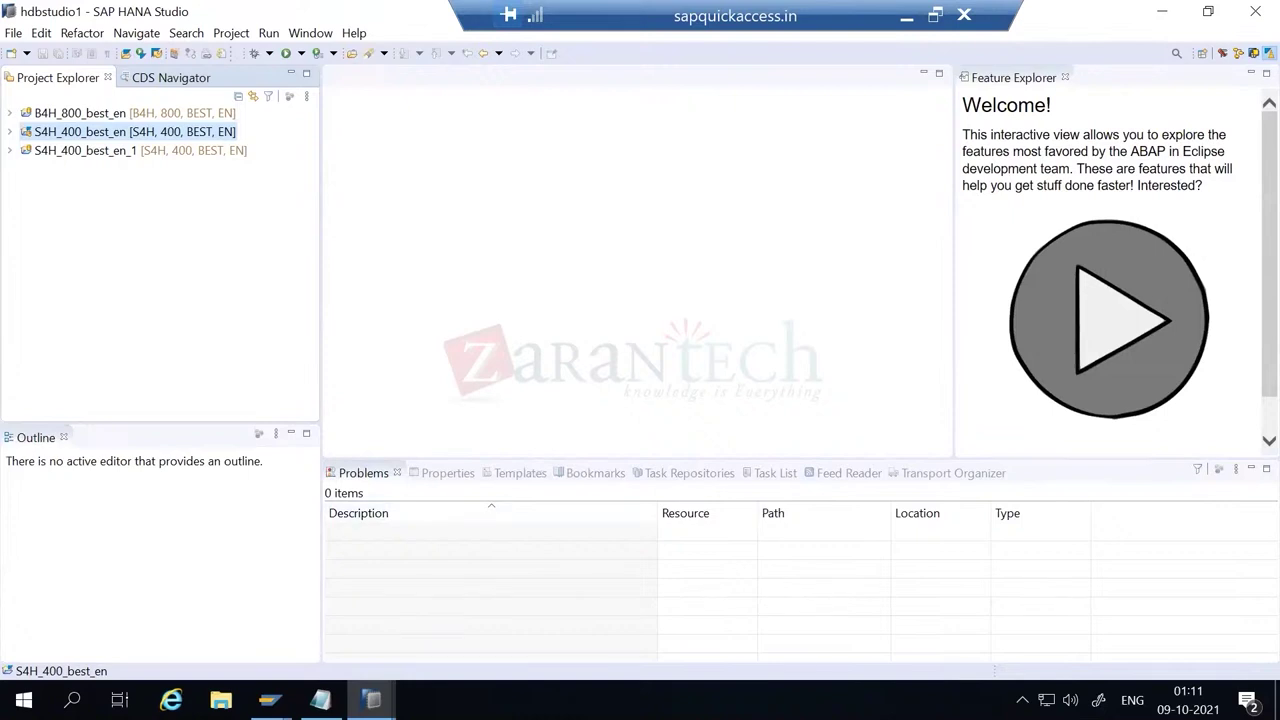
{"action": "left_click", "coordinate": [371, 700]}
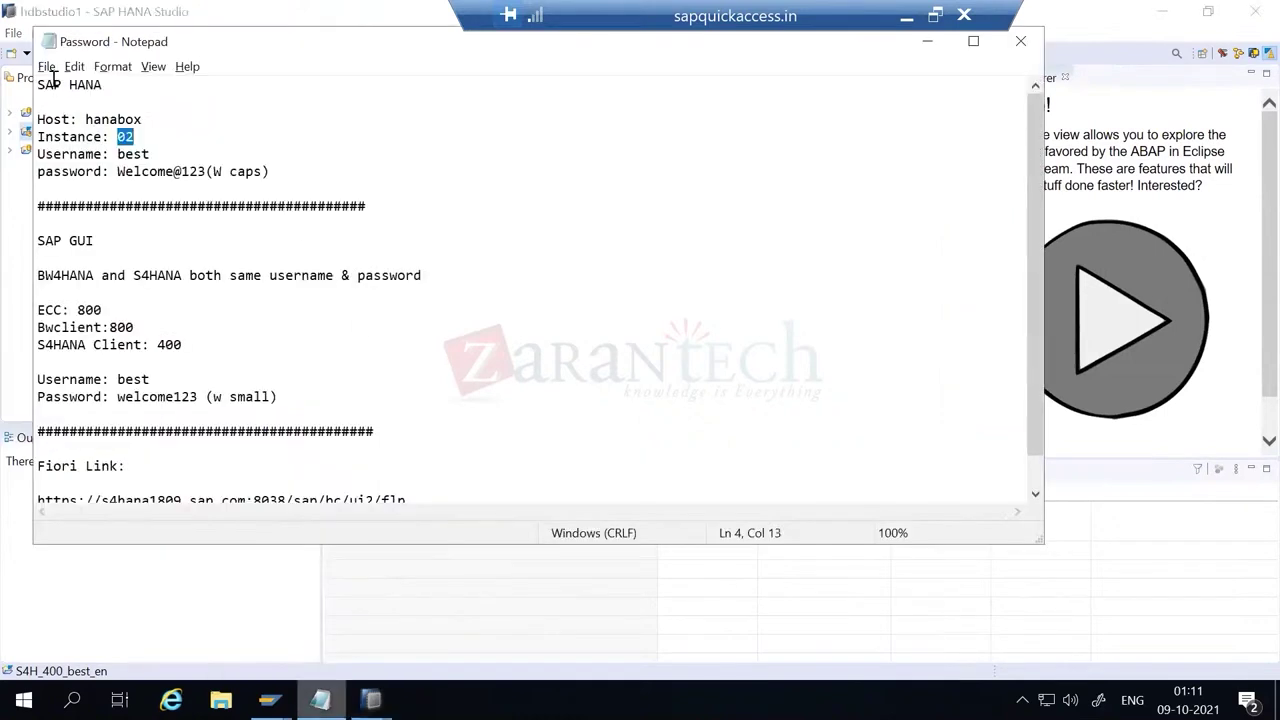
- In a new Notepad document, write 'Within Hana Studio', 'We have 3 different perspective', '1. BW perspective'
{"action": "left_click", "coordinate": [46, 67]}
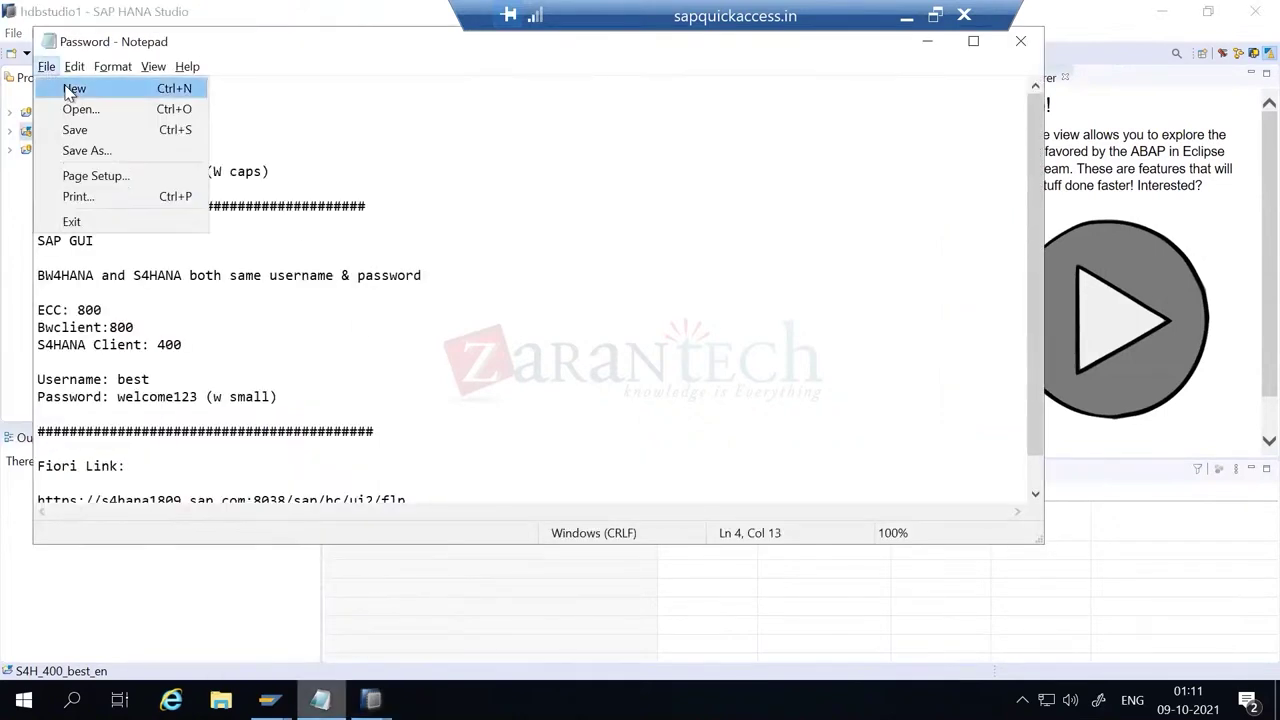
{"action": "left_click", "coordinate": [70, 89]}
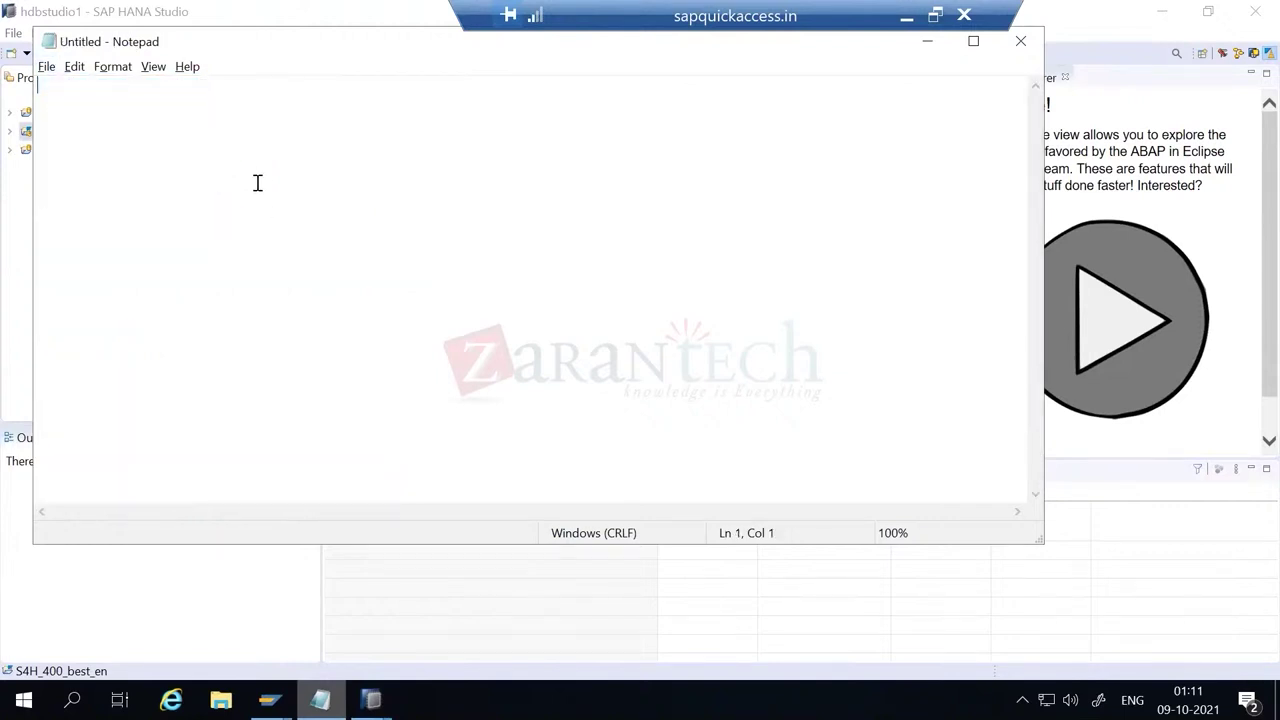
{"action": "type", "text": "Within Hana Studio"}
{"action": "key", "text": "Return"}
{"action": "key", "text": "Return"}
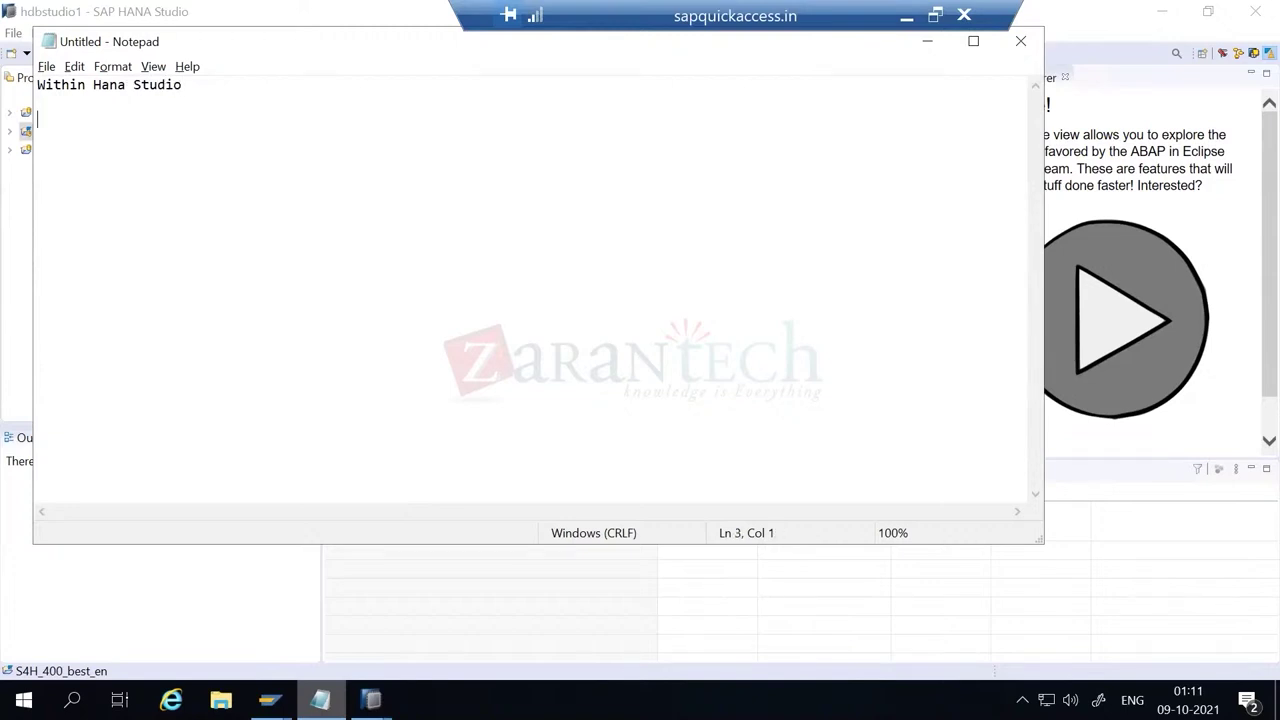
{"action": "type", "text": "We have 3"}
{"action": "type", "text": "different perspective"}
{"action": "key", "text": "Return"}
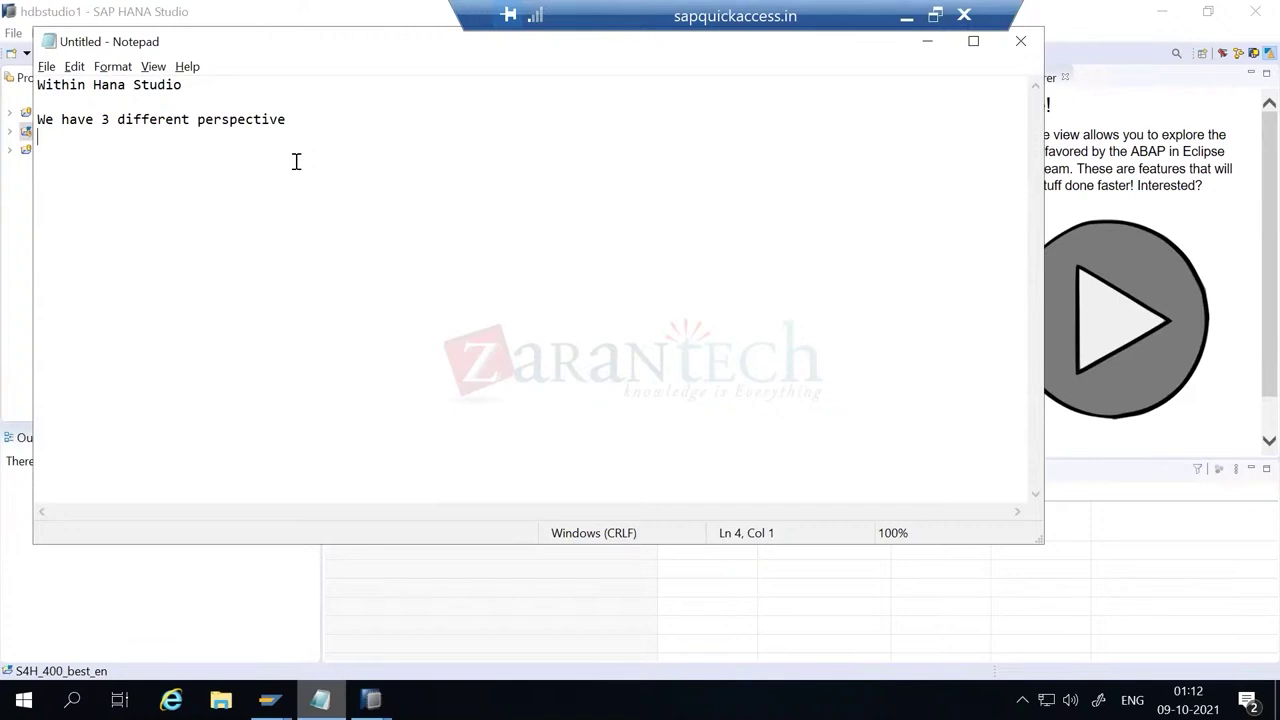
{"action": "type", "text": "1."}
{"action": "type", "text": "BW perspective"}
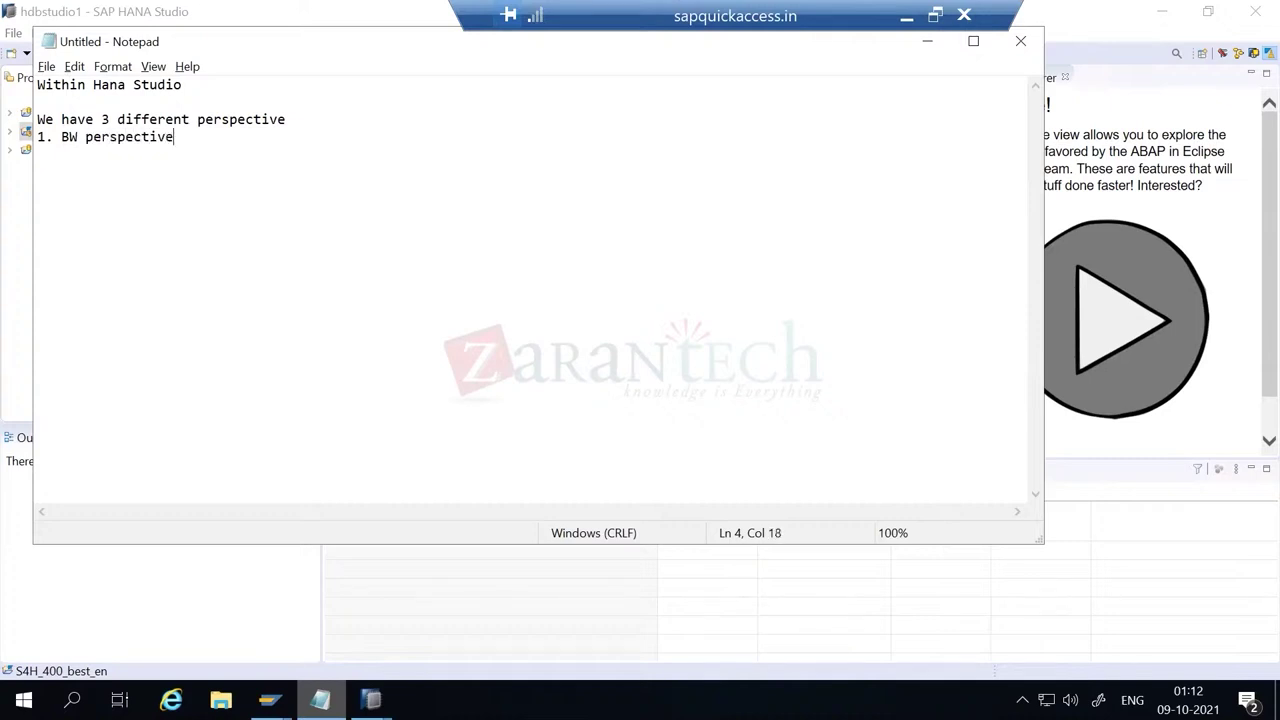
- Add the line '2. Abap perspective - CDS views' and begin item '3.' below it
{"action": "key", "text": "Return"}
{"action": "type", "text": "2. Abap"}
{"action": "key", "text": "BackSpace"}
{"action": "type", "text": "perspective "}
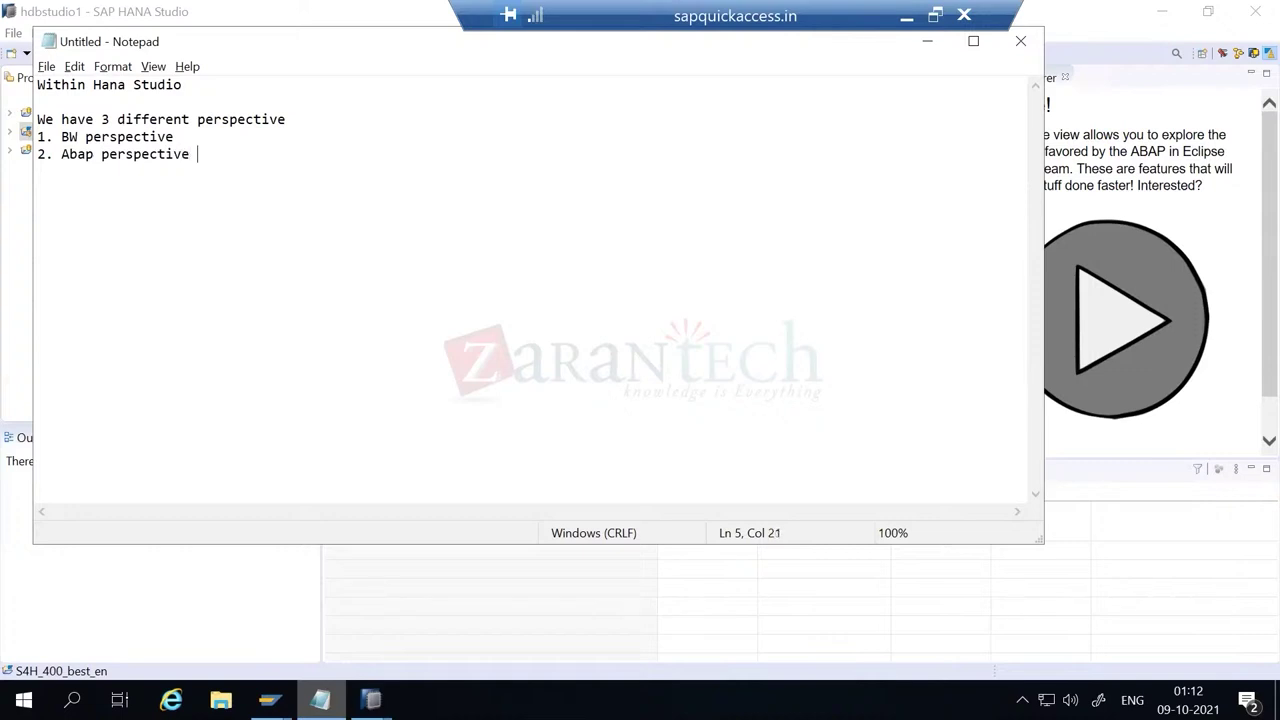
{"action": "type", "text": "- CDS views"}
{"action": "key", "text": "Return"}
{"action": "type", "text": "3."}
- Append '& Embedded Analytics' to item 2, then continue item 3 with 'HANA Admin console -'
{"action": "left_click", "coordinate": [313, 156]}
{"action": "type", "text": "& "}
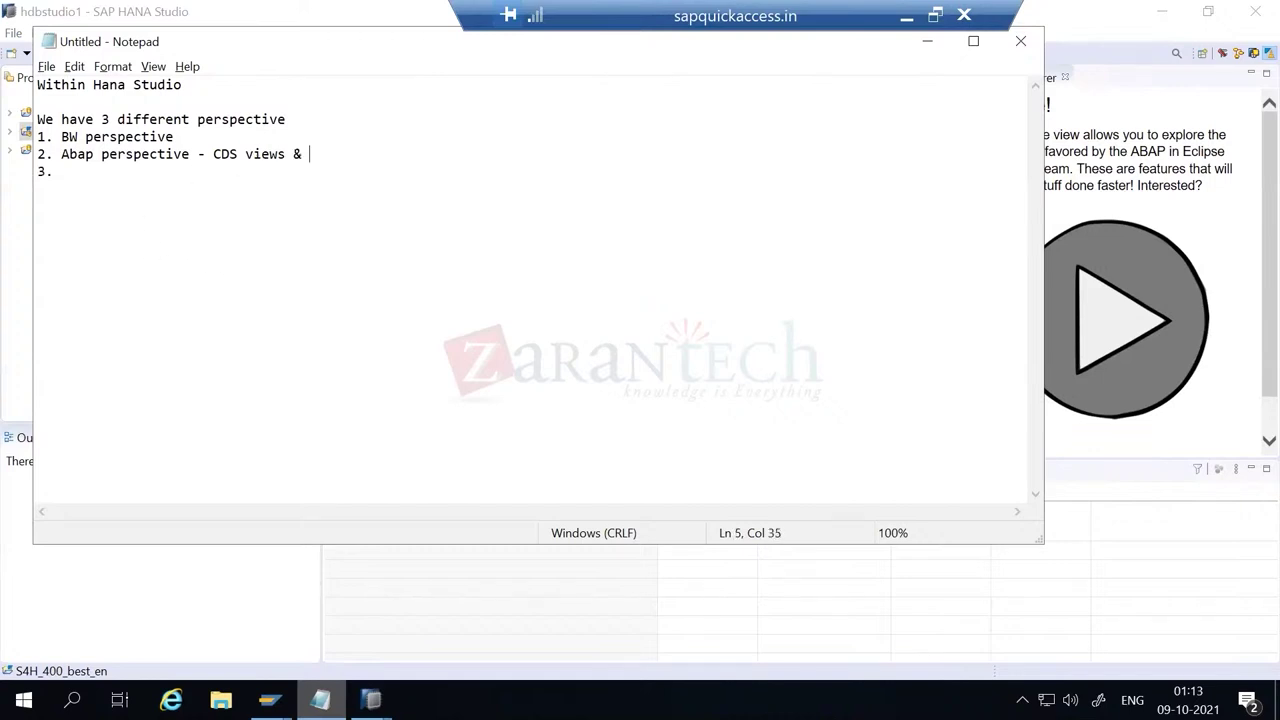
{"action": "type", "text": "Embedded Analyticvs"}
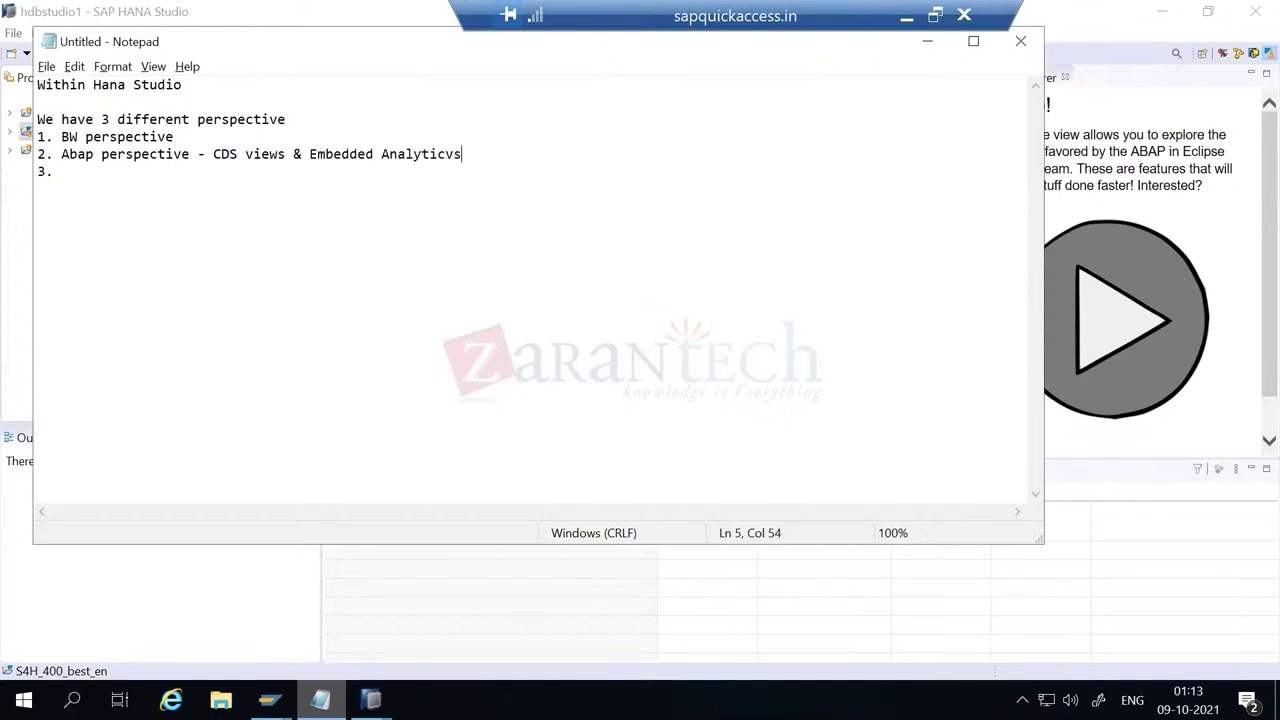
{"action": "key", "text": "BackSpace"}
{"action": "key", "text": "BackSpace"}
{"action": "type", "text": "s"}
{"action": "key", "text": "Down"}
{"action": "type", "text": "HANA Admin consol"}
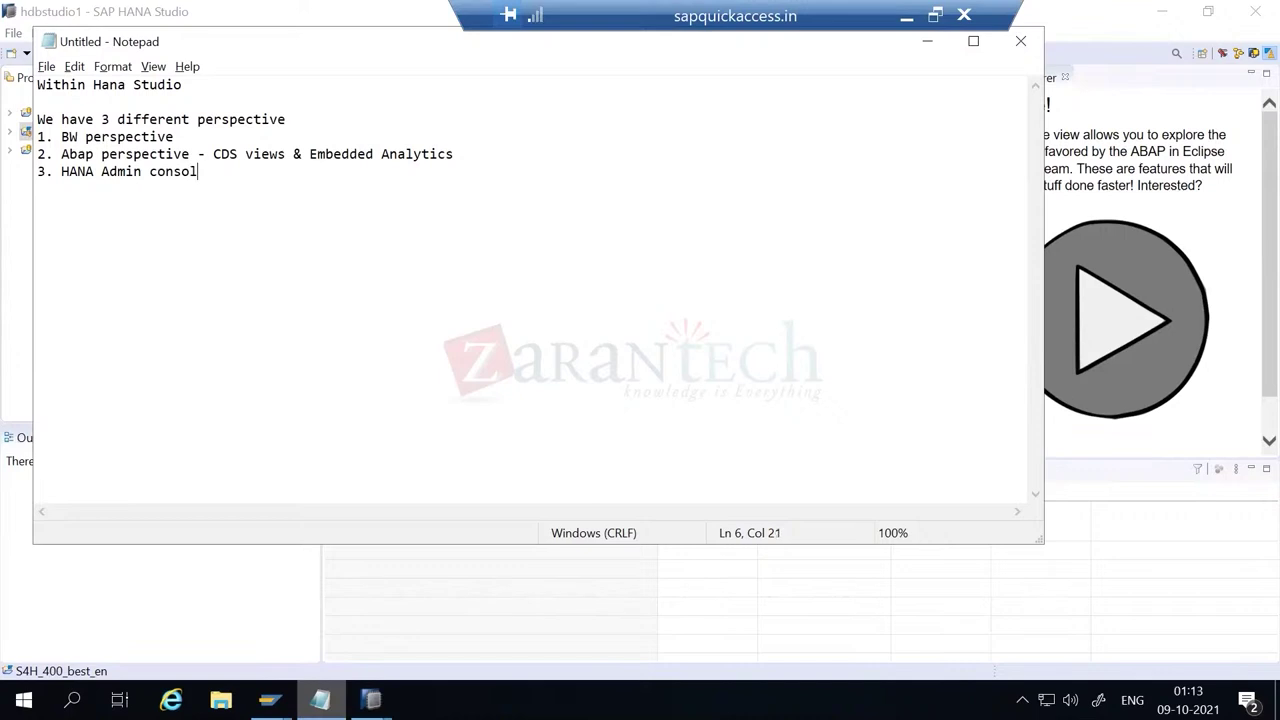
{"action": "type", "text": "e -"}
- Type 'HANA DB (Tables, Schemas, Views - Calculation views)' after 'HANA Admin console -', fixing the 'Calc vi' typo
{"action": "type", "text": "HANA DB"}
{"action": "type", "text": "(Tables"}
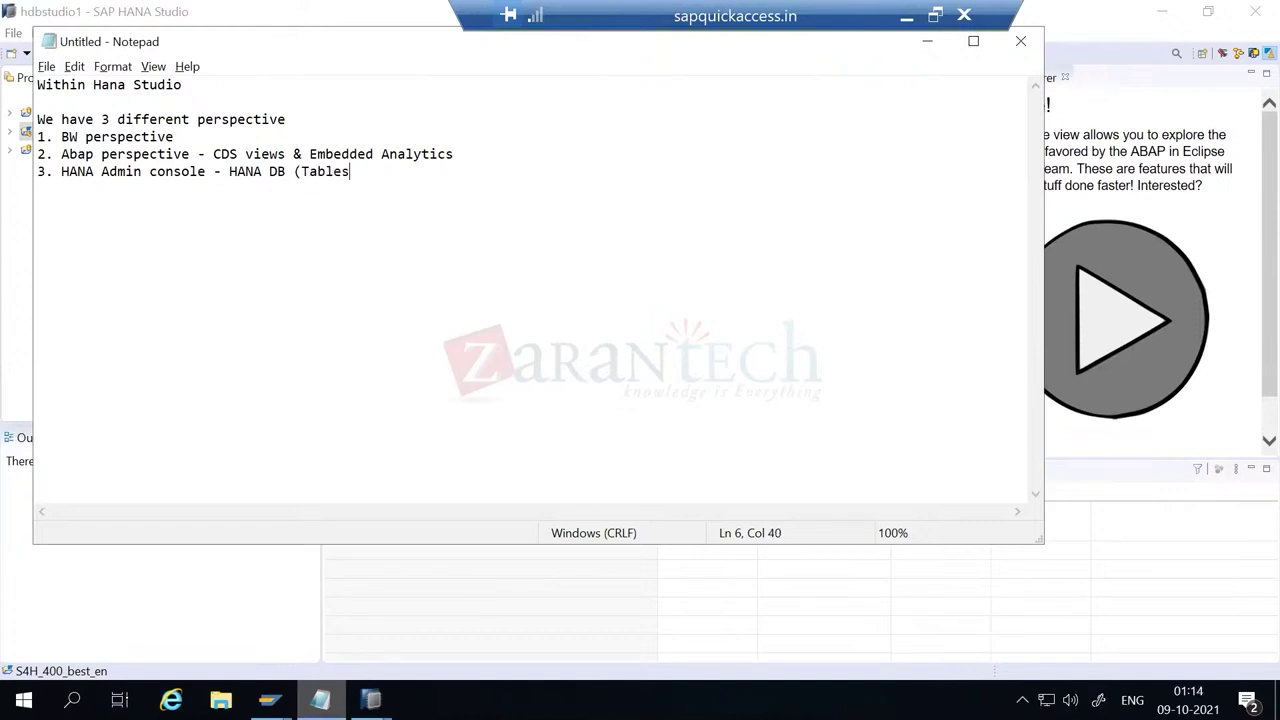
{"action": "type", "text": ", Schemas, Views"}
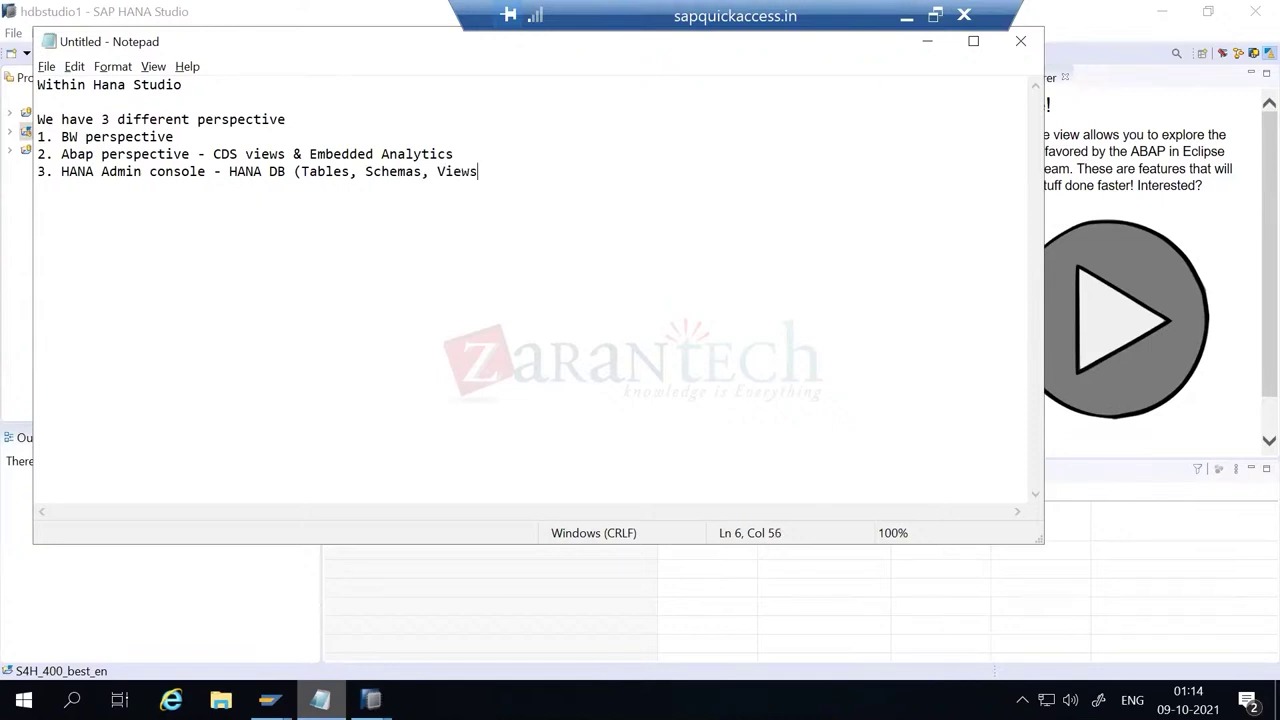
{"action": "type", "text": " - "}
{"action": "type", "text": "Calc"}
{"action": "type", "text": " vi"}
{"action": "key", "text": "BackSpace"}
{"action": "key", "text": "BackSpace"}
{"action": "key", "text": "BackSpace"}
{"action": "key", "text": "BackSpace"}
{"action": "type", "text": "culation views)"}
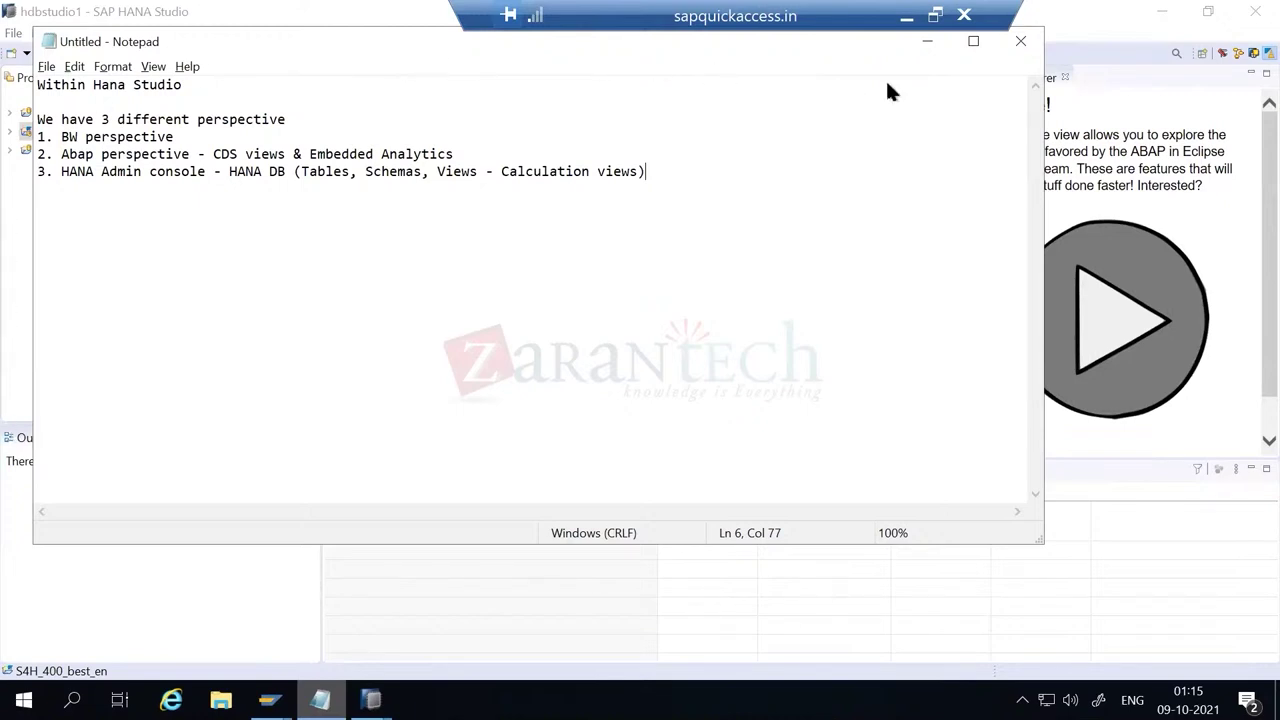
- Minimize Notepad and collapse B4H_800_best_en and S4H_400_best_en_1, leaving S4H_400_best_en expanded
{"action": "left_click", "coordinate": [929, 48]}
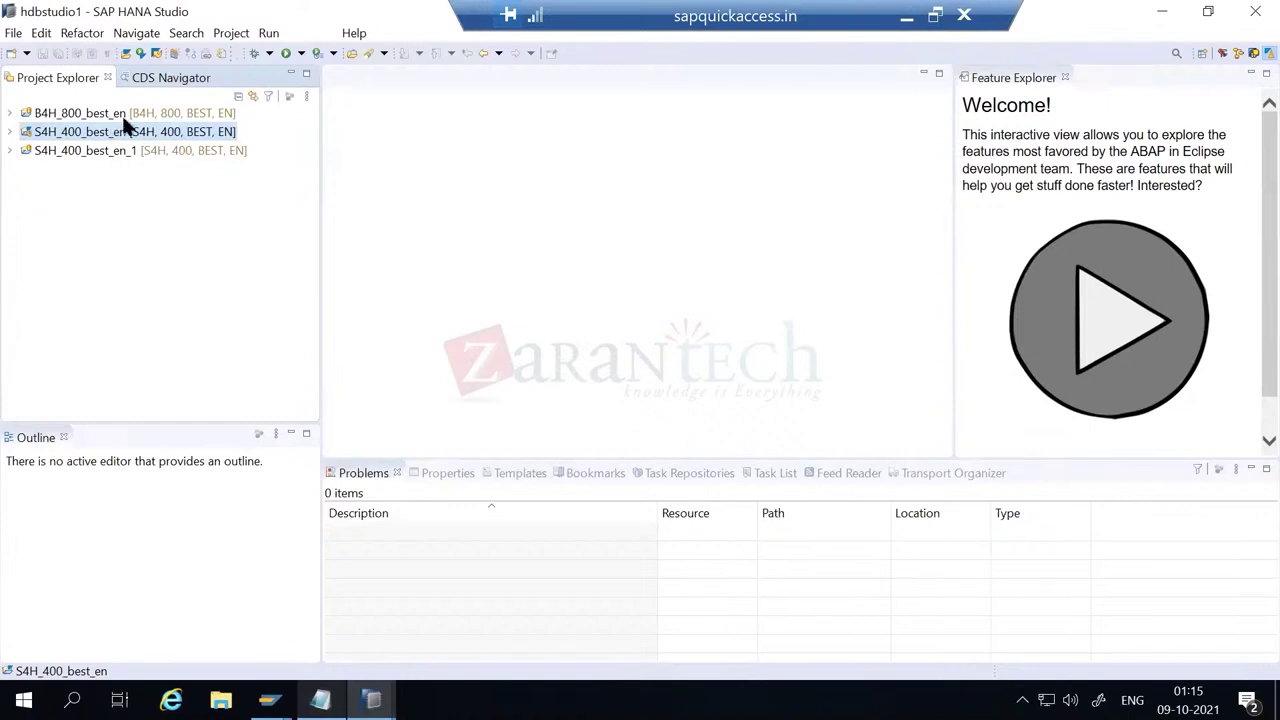
{"action": "double_click", "coordinate": [80, 113]}
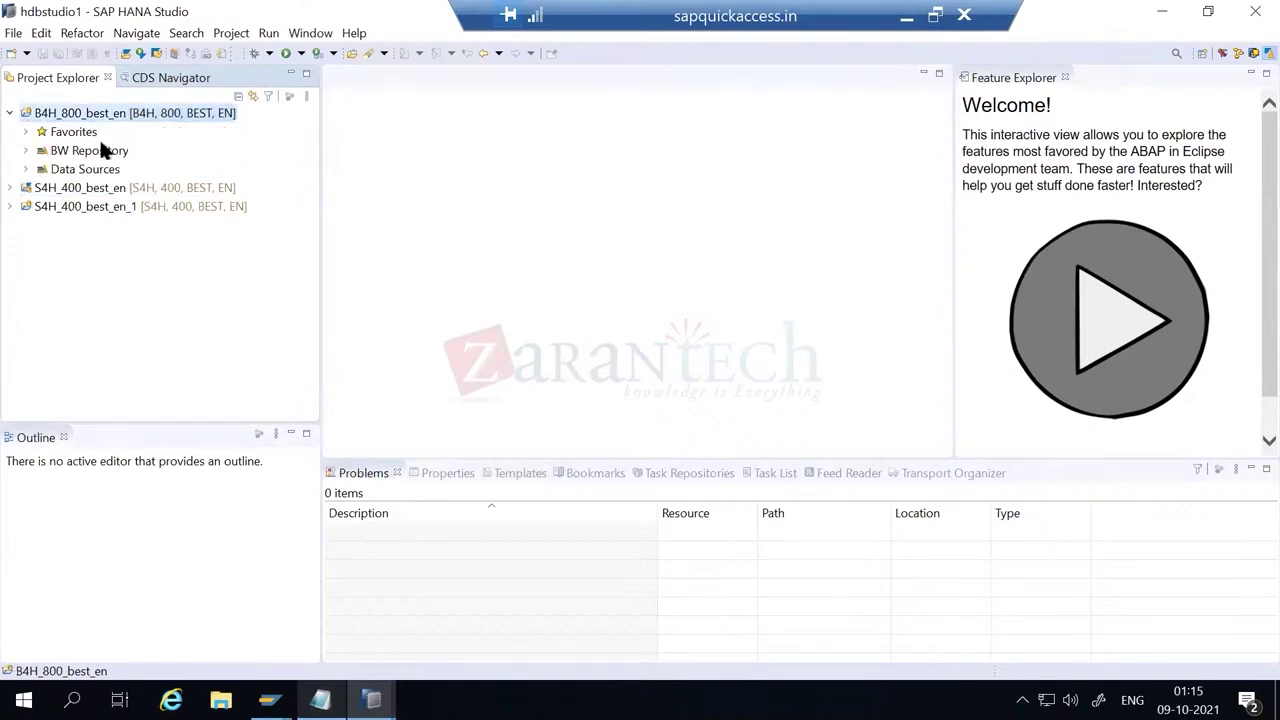
{"action": "double_click", "coordinate": [85, 207]}
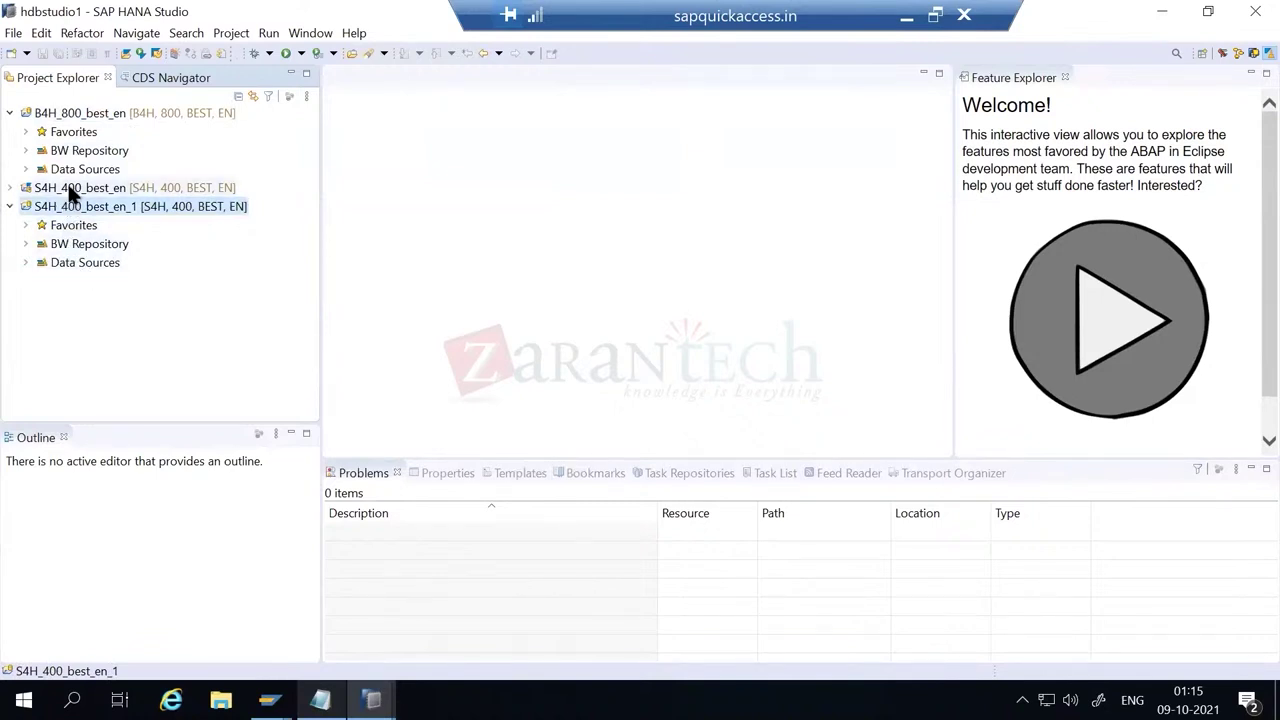
{"action": "left_click", "coordinate": [70, 190]}
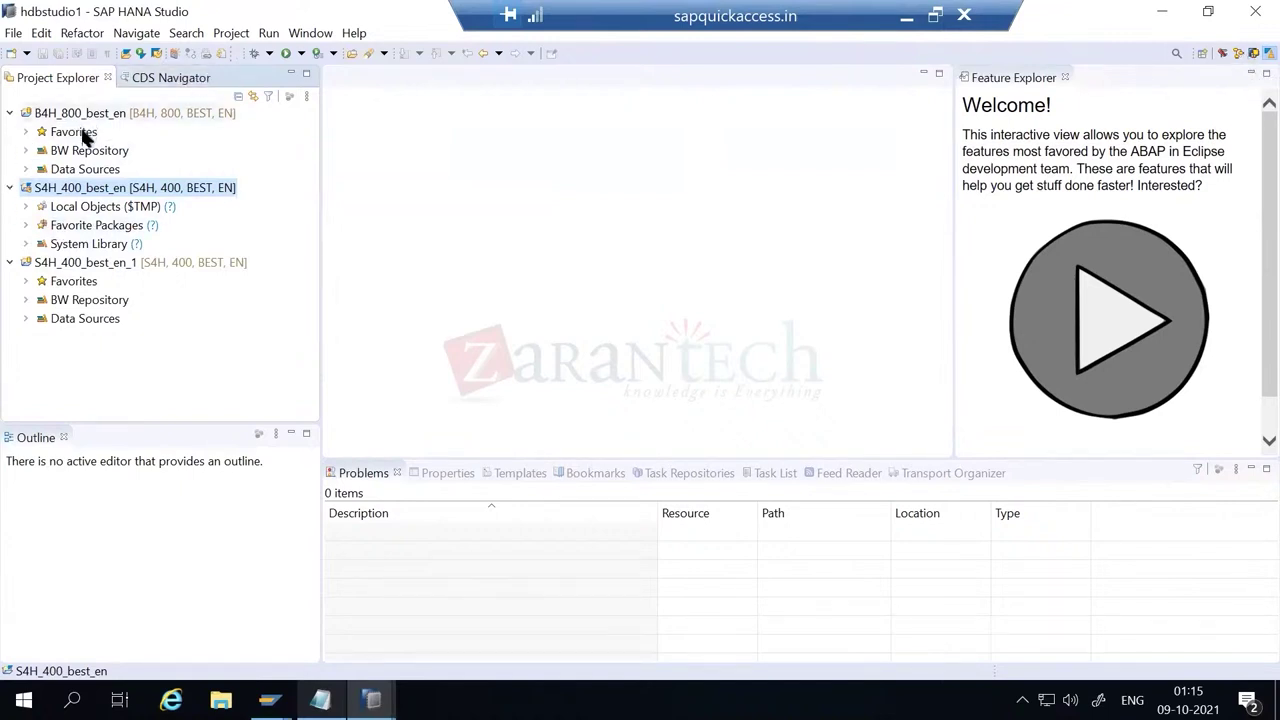
{"action": "double_click", "coordinate": [84, 116]}
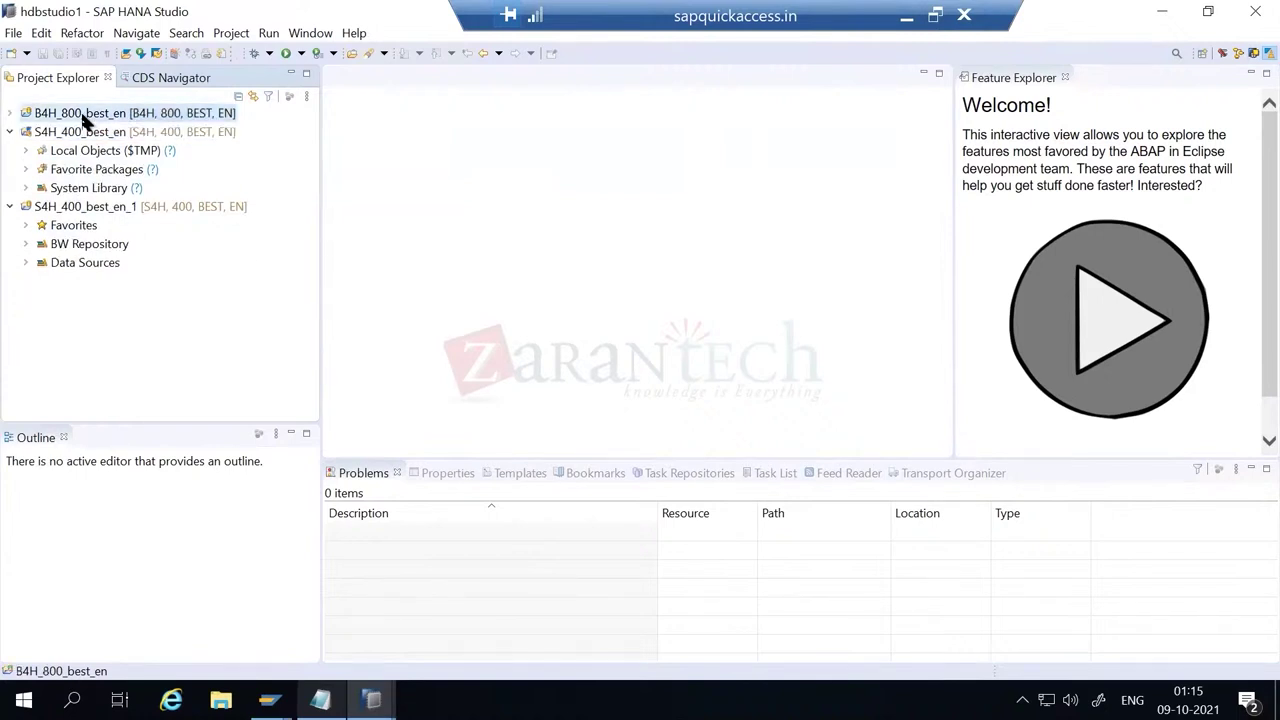
{"action": "double_click", "coordinate": [75, 213]}
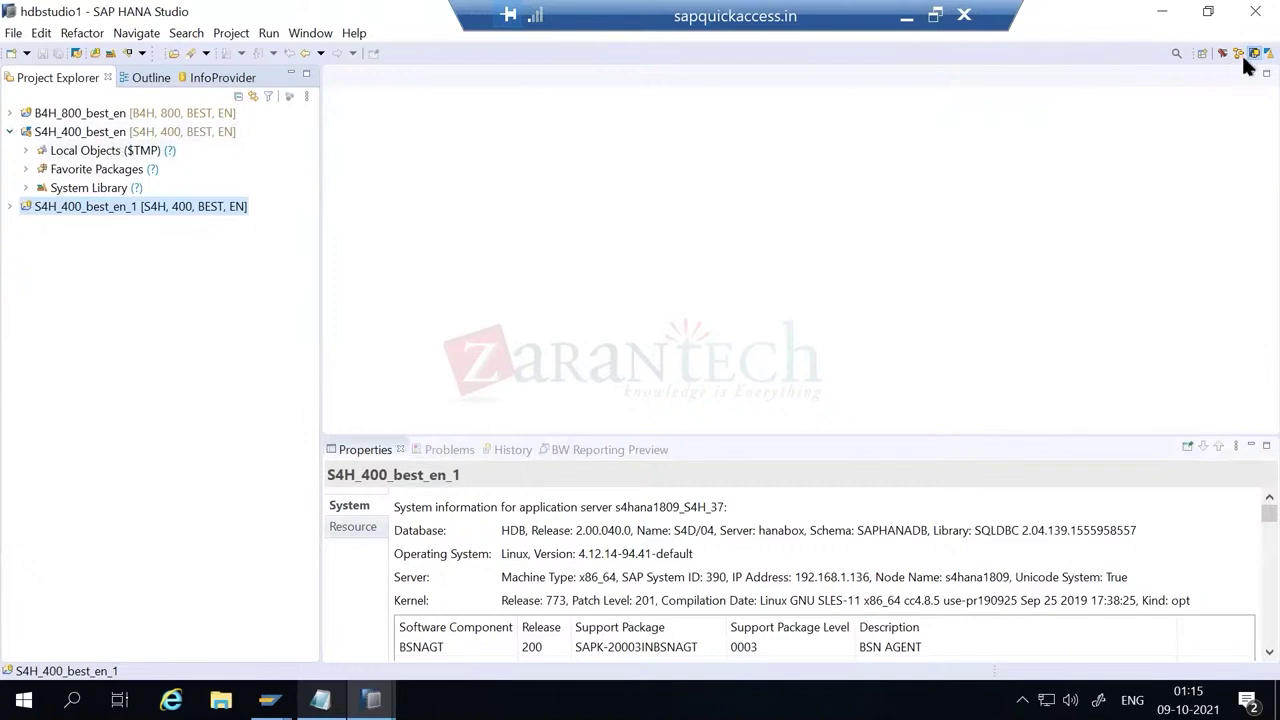
- Open /1CRMES/ES_GEN from S4H_400_best_en's System Library, then collapse the project list
{"action": "double_click", "coordinate": [83, 133]}
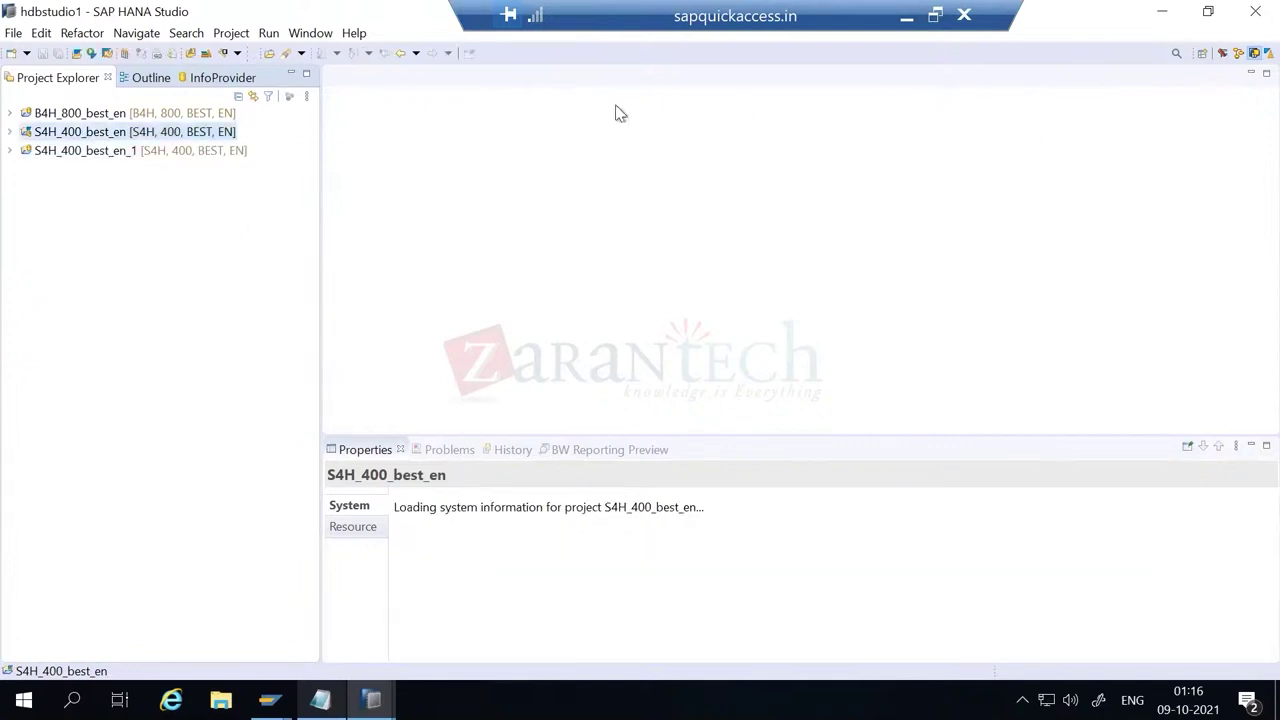
{"action": "double_click", "coordinate": [87, 134]}
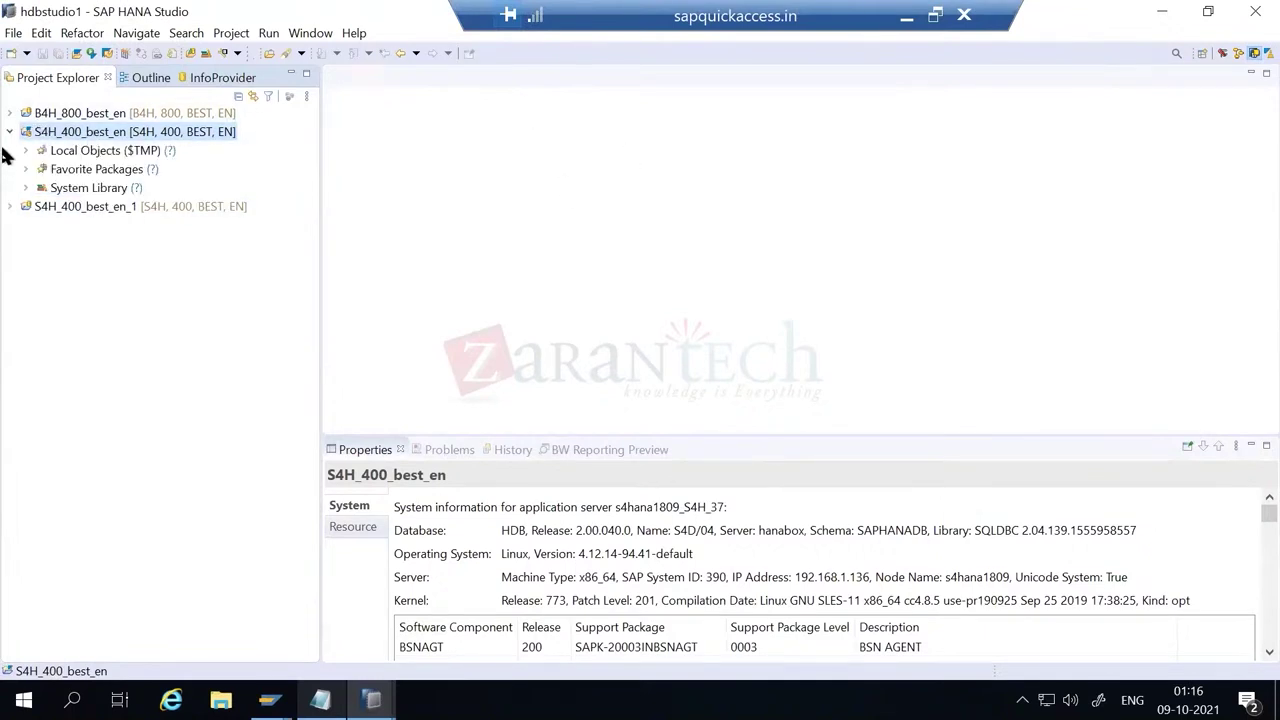
{"action": "left_click", "coordinate": [78, 190]}
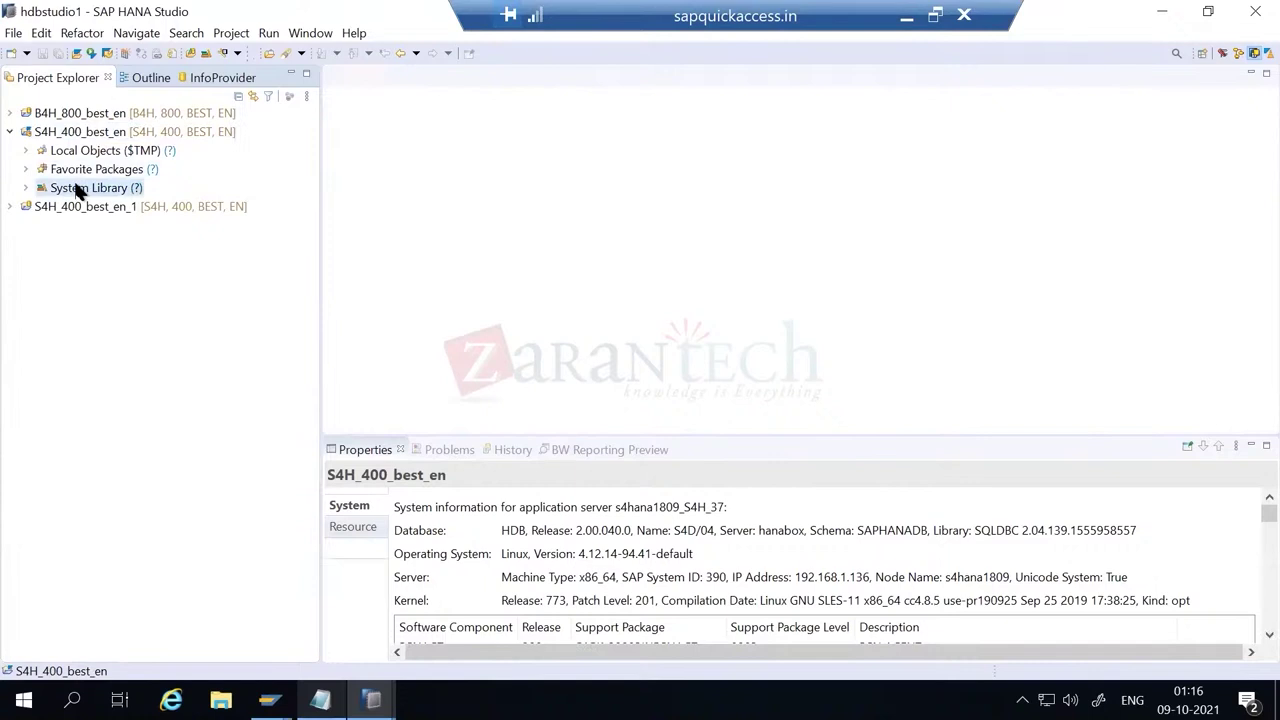
{"action": "double_click", "coordinate": [78, 190]}
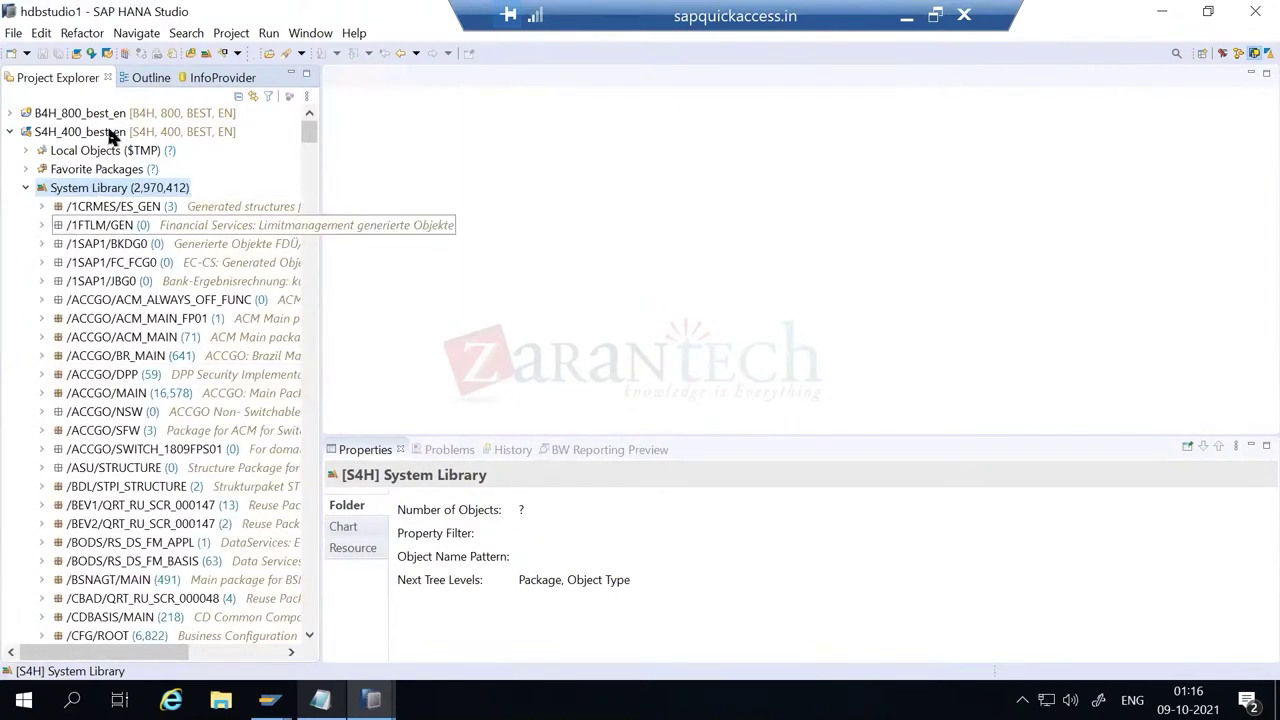
{"action": "left_click", "coordinate": [12, 133]}
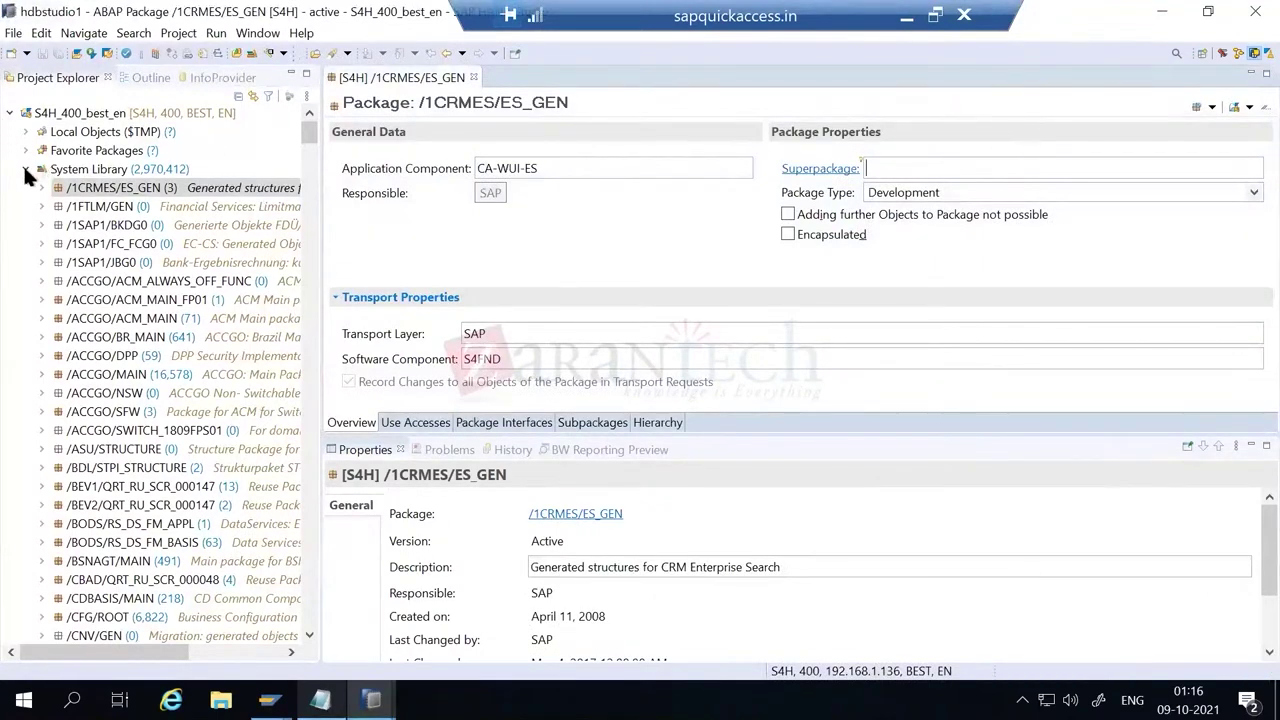
{"action": "left_click", "coordinate": [12, 114]}
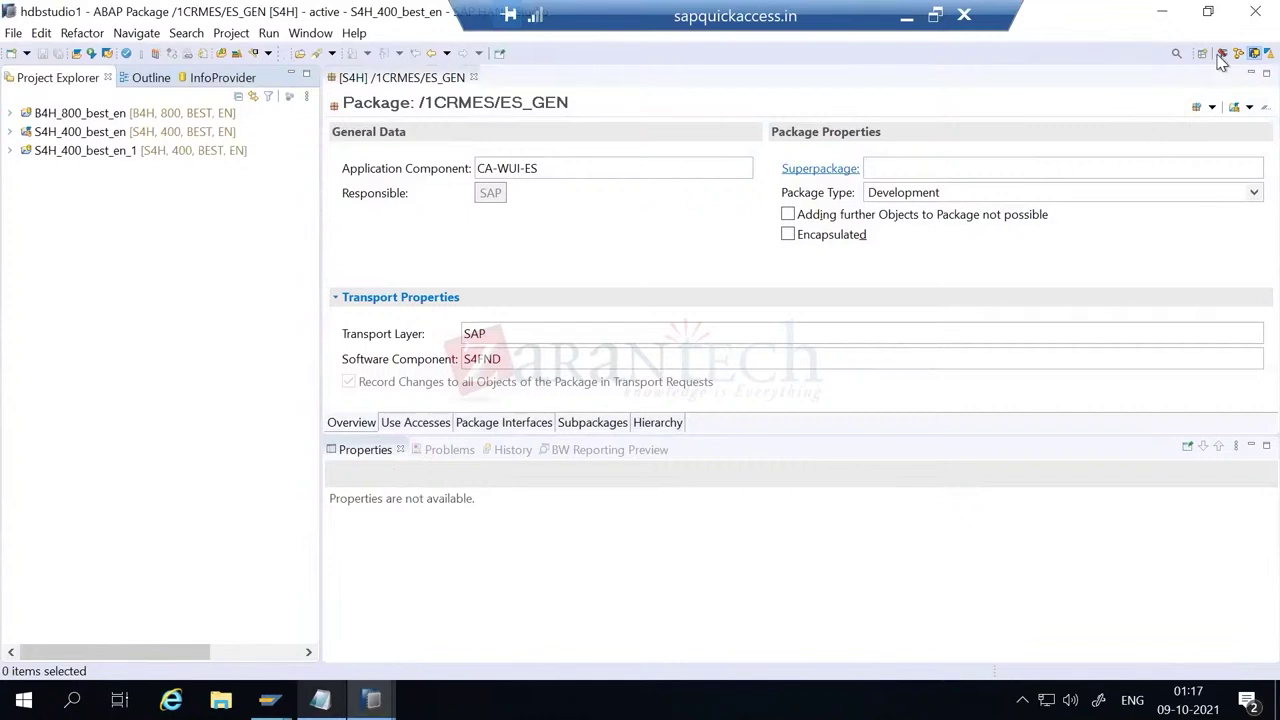
- Switch to the Administration Console and expand the B4H Catalog and the _SYS_BIC schema
{"action": "left_click", "coordinate": [1220, 58]}
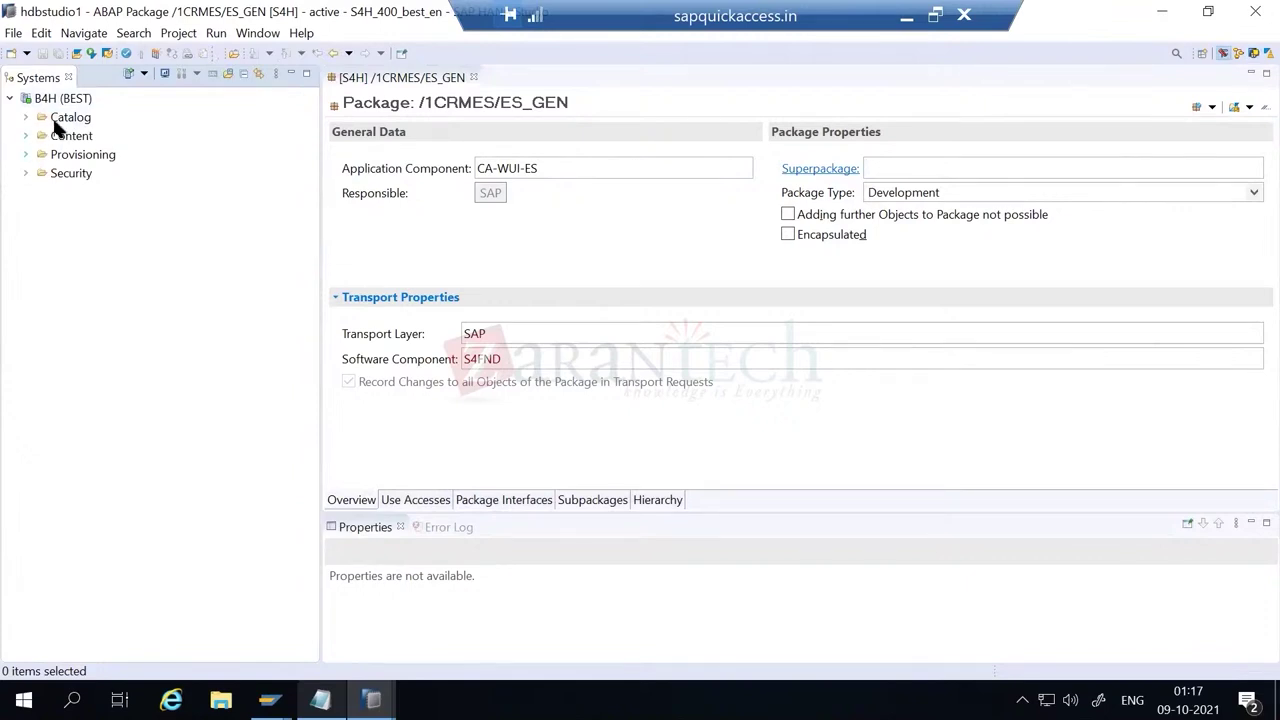
{"action": "left_click", "coordinate": [42, 120]}
{"action": "left_click", "coordinate": [26, 118]}
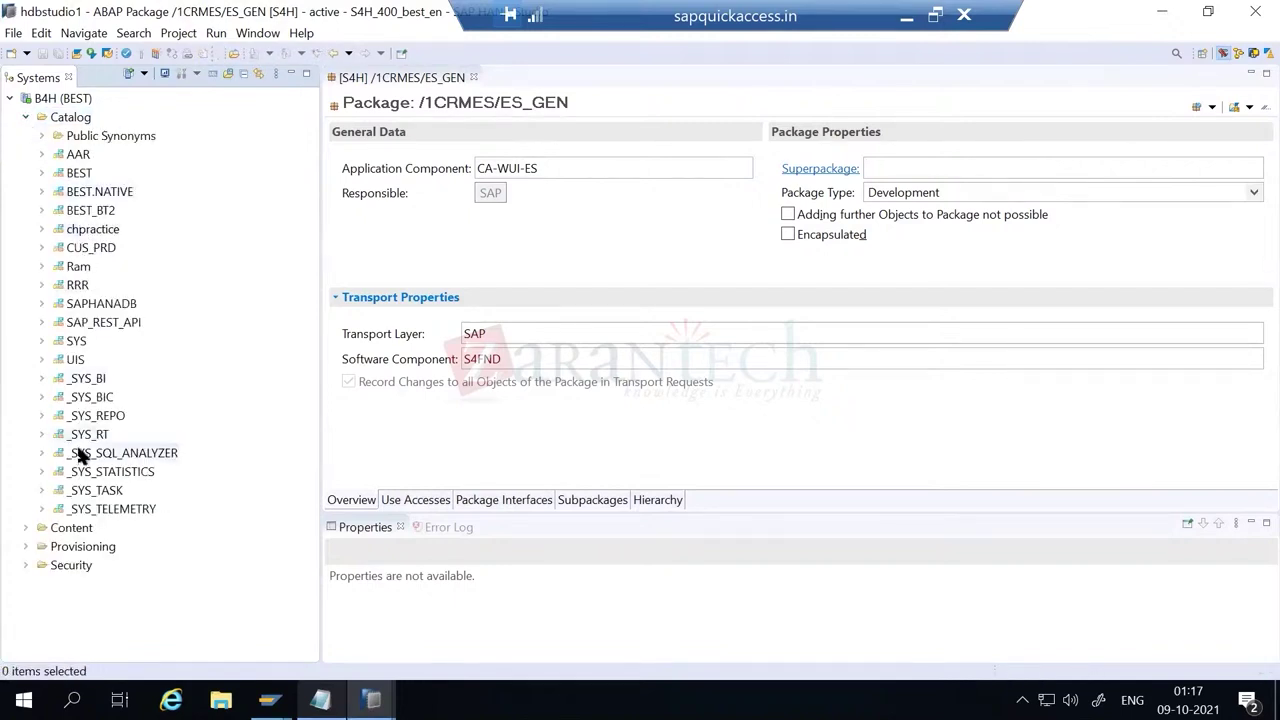
{"action": "left_click", "coordinate": [86, 398]}
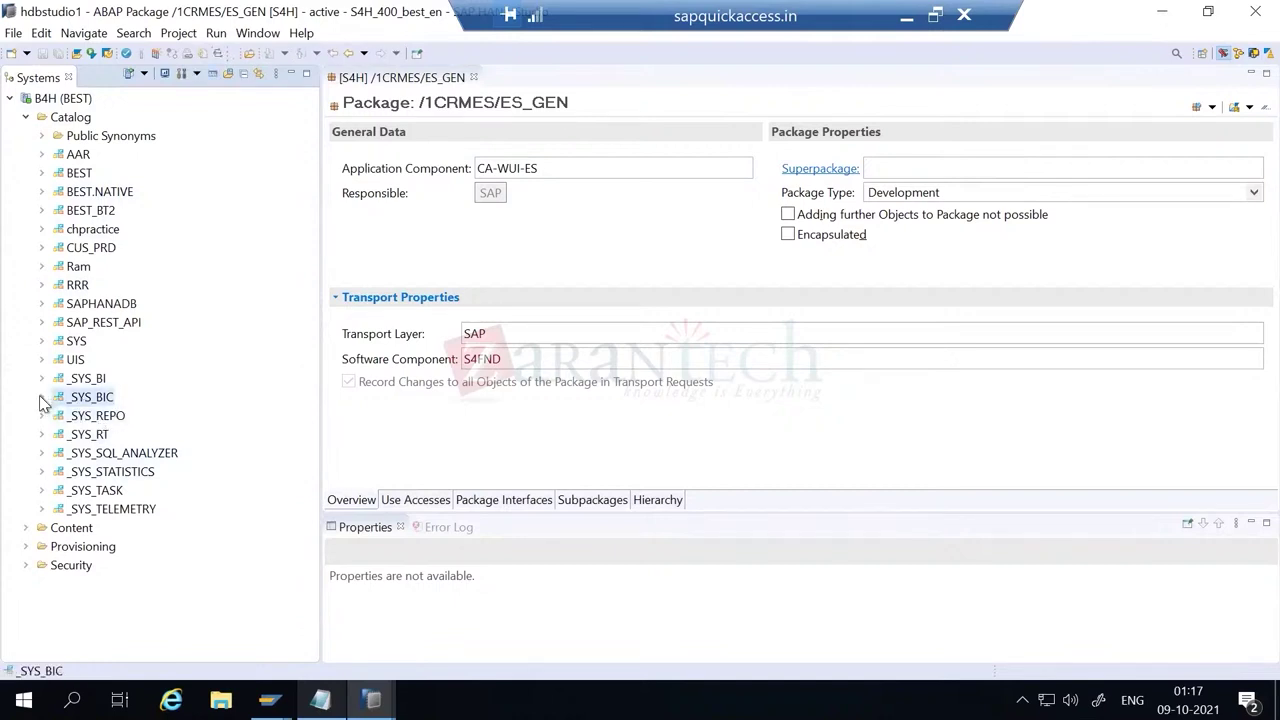
{"action": "left_click", "coordinate": [41, 397]}
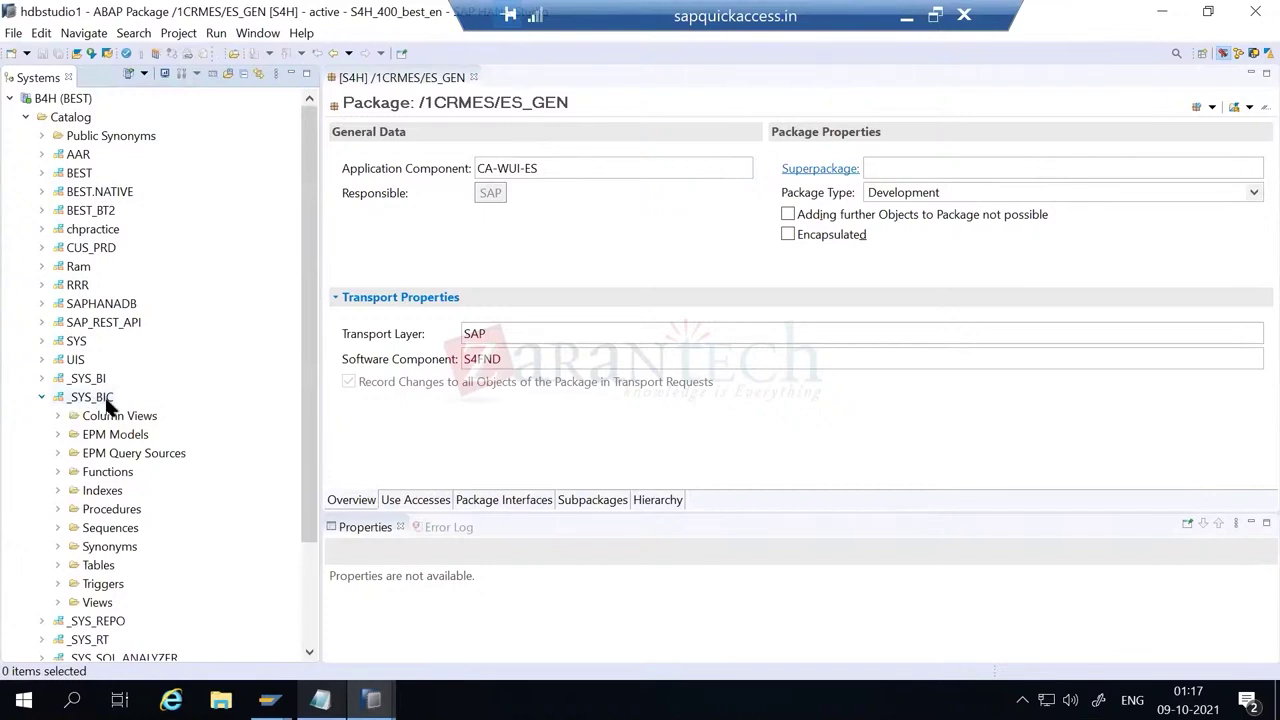
- Inspect the _SYS_BIC Tables folder, then expand the _SYS_BI schema
{"action": "left_click", "coordinate": [57, 562]}
{"action": "scroll", "coordinate": [97, 563], "scroll_direction": "down", "scroll_amount": 3}
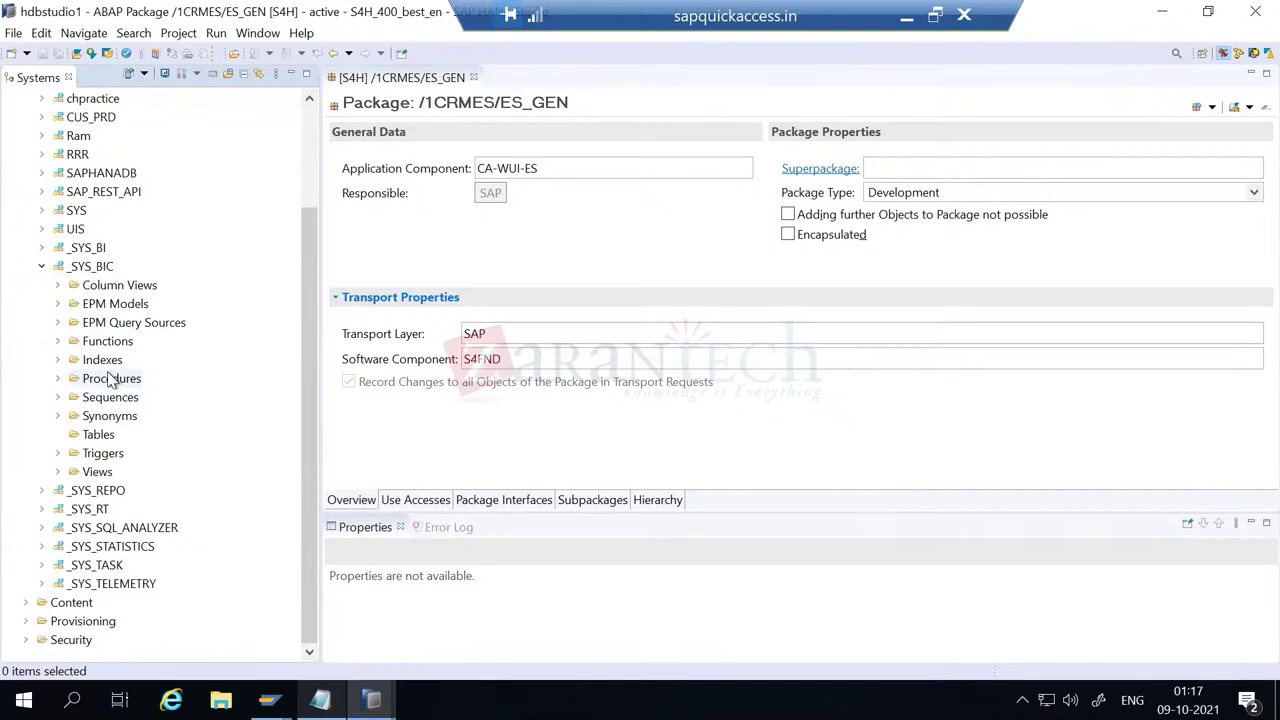
{"action": "left_click", "coordinate": [98, 435]}
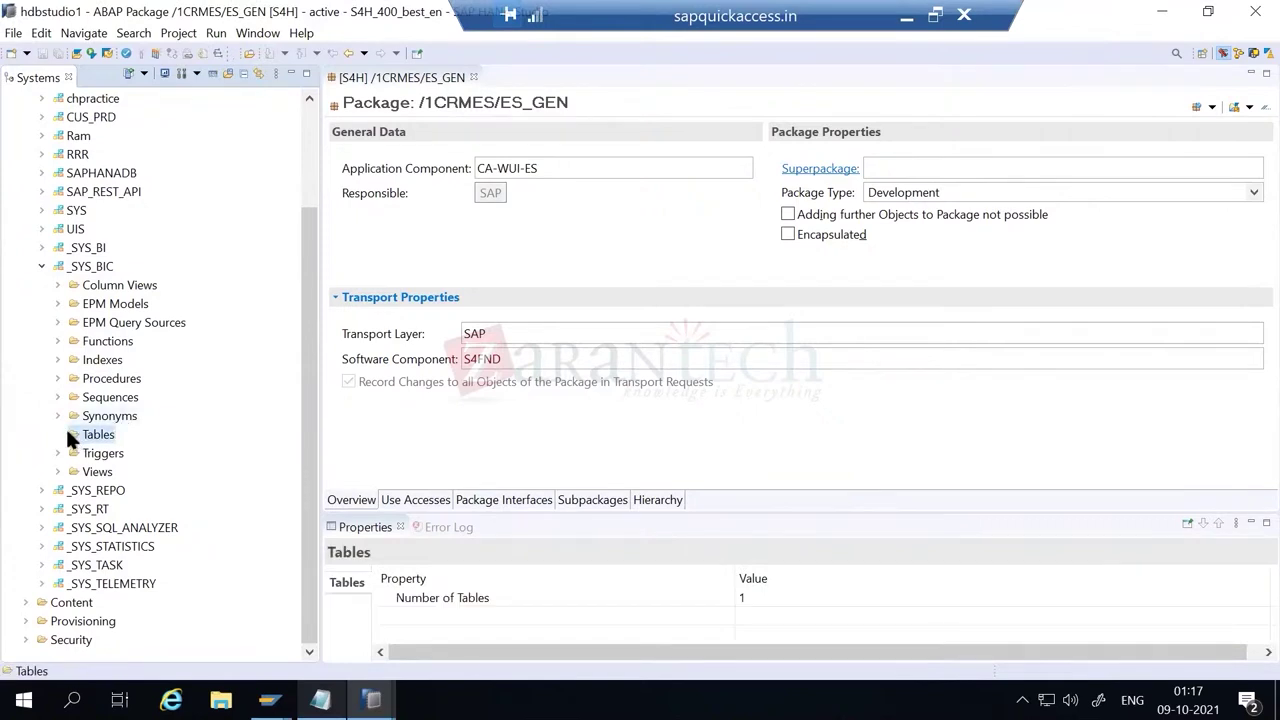
{"action": "left_click", "coordinate": [120, 436], "text": "ctrl"}
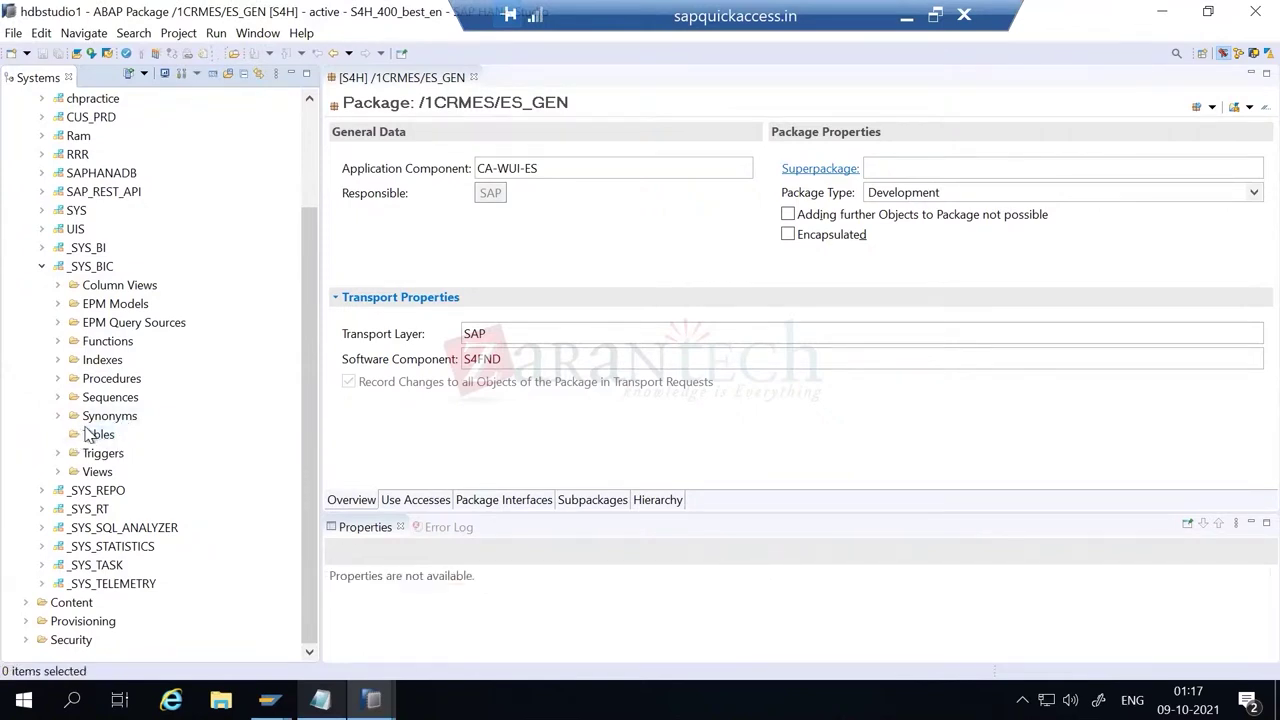
{"action": "left_click", "coordinate": [110, 433]}
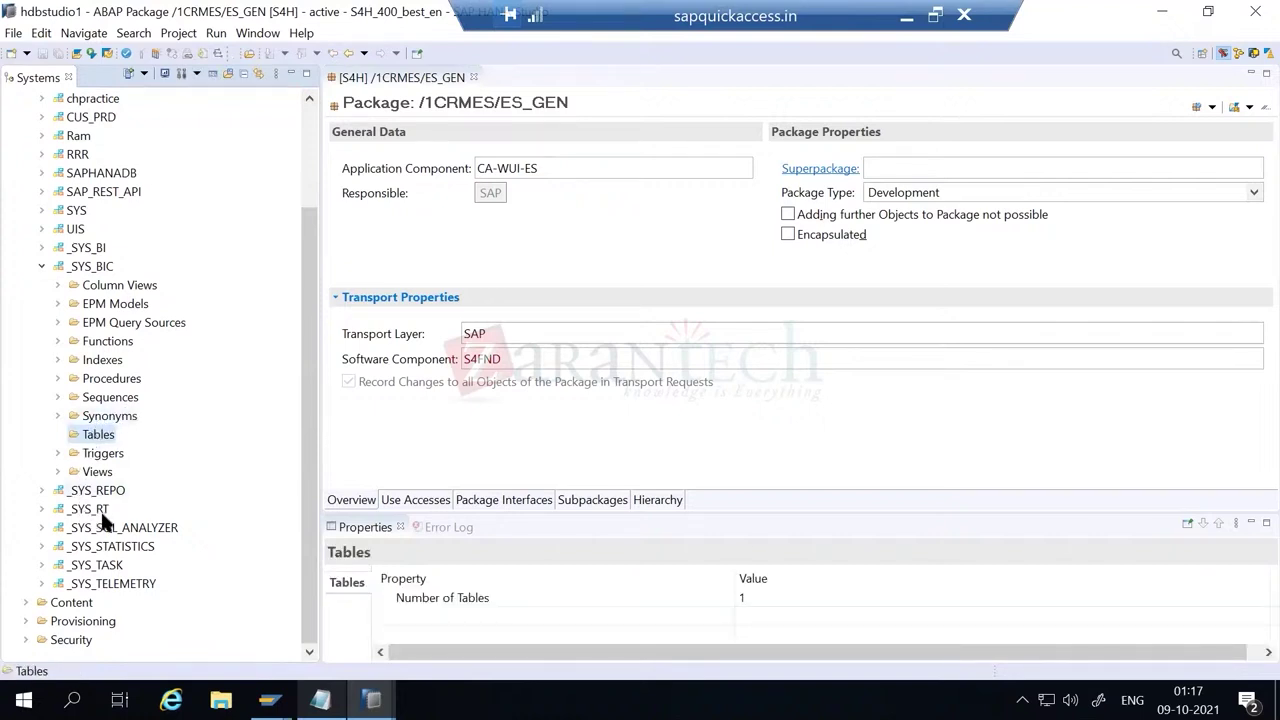
{"action": "left_click", "coordinate": [41, 247]}
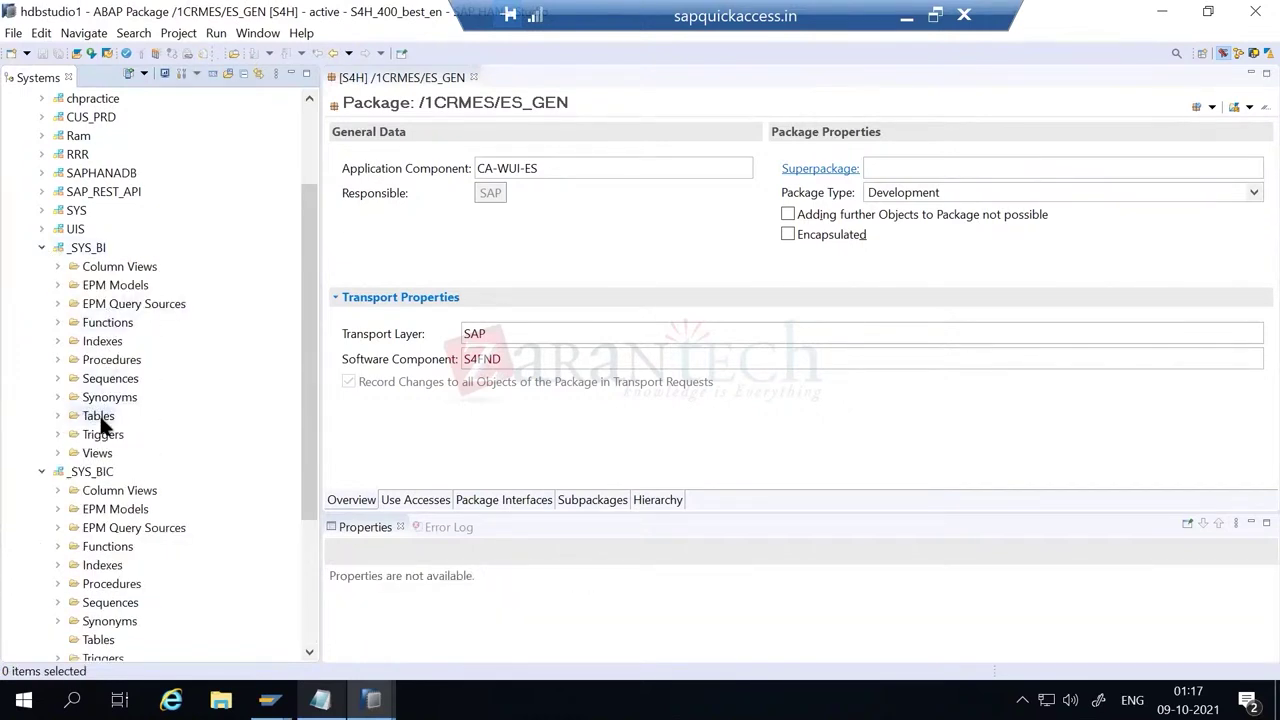
- Expand _SYS_BI's Tables folder and open the BIMC_ALL_CUBES table definition
{"action": "left_click", "coordinate": [99, 418]}
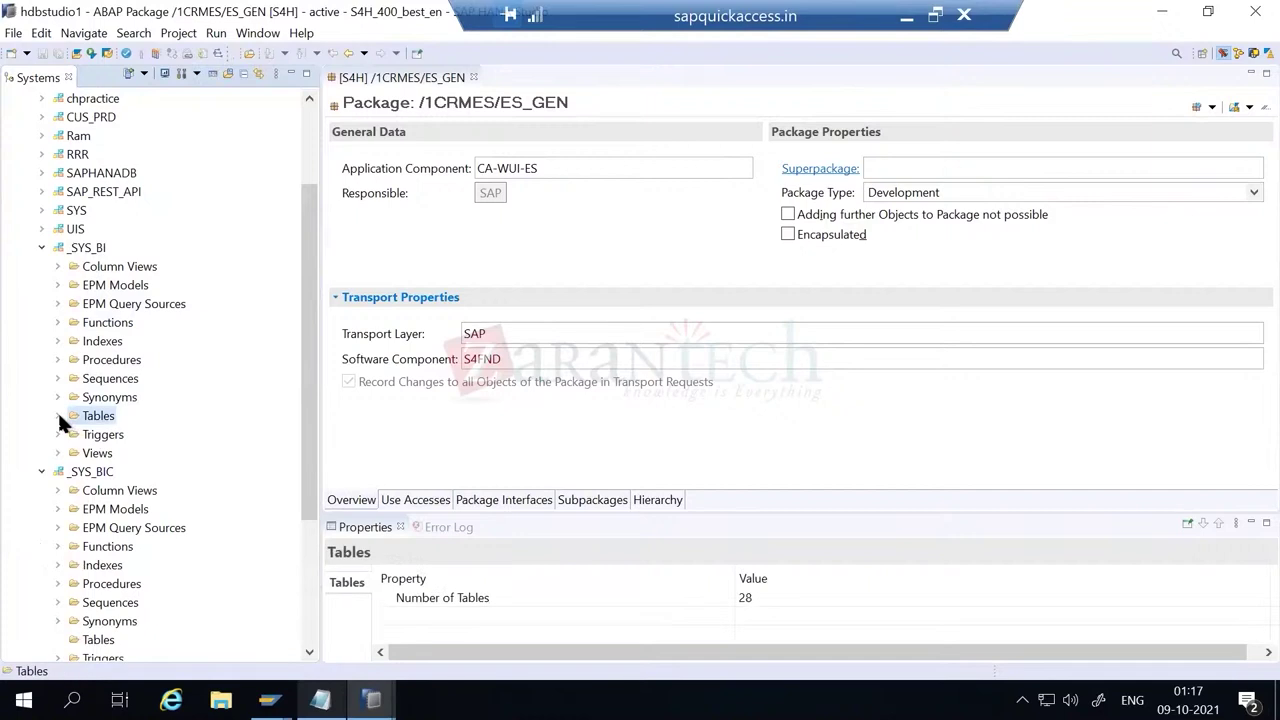
{"action": "left_click", "coordinate": [57, 415]}
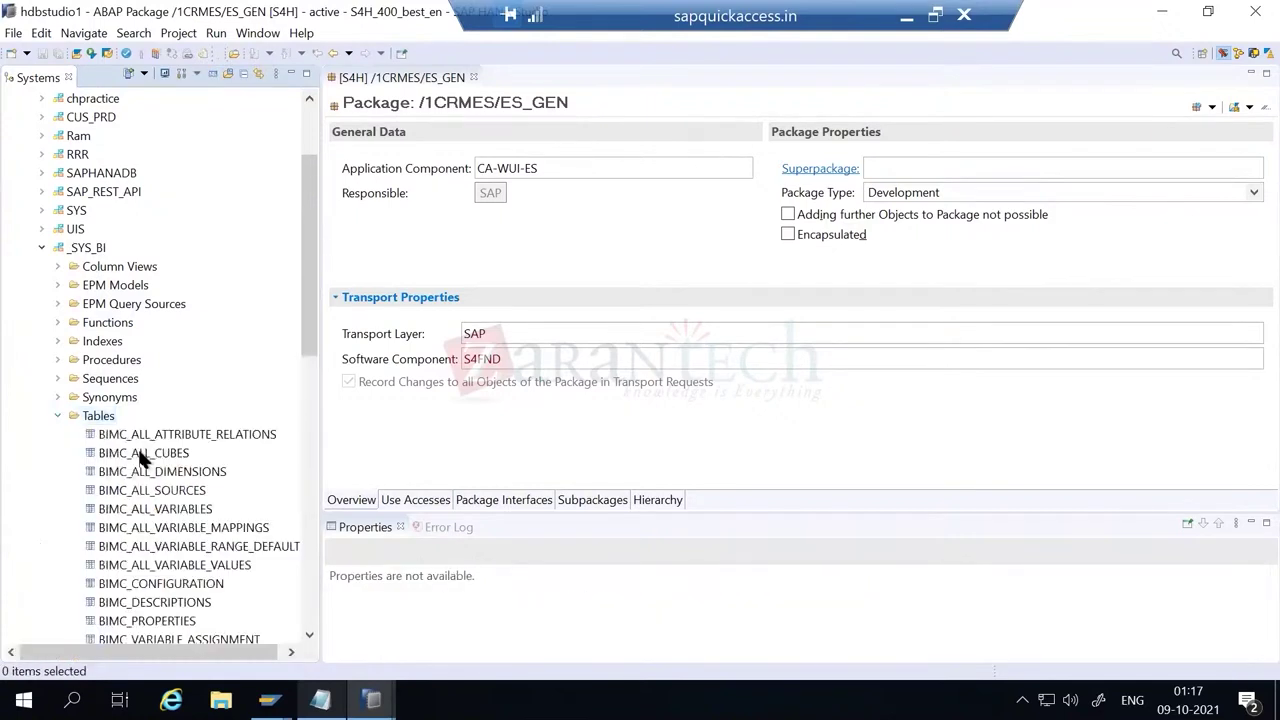
{"action": "scroll", "coordinate": [165, 475], "scroll_direction": "down", "scroll_amount": 2}
{"action": "scroll", "coordinate": [168, 470], "scroll_direction": "down", "scroll_amount": 5}
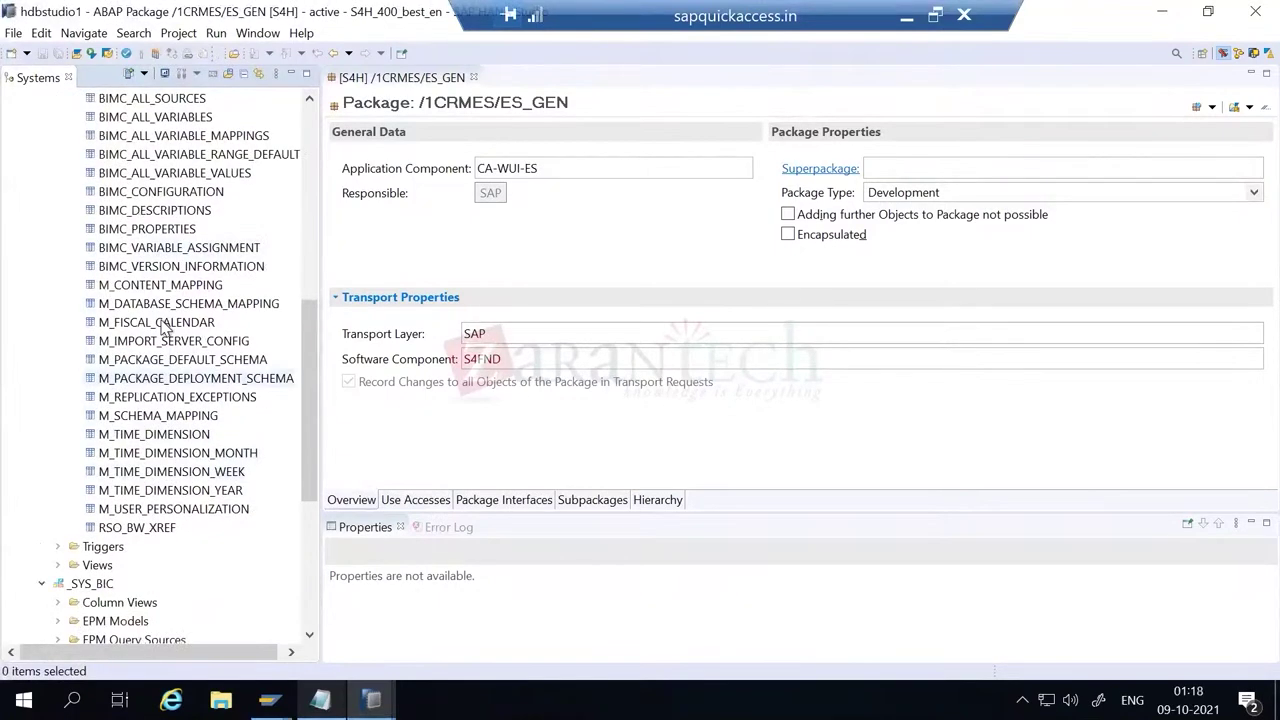
{"action": "scroll", "coordinate": [165, 300], "scroll_direction": "up", "scroll_amount": 3}
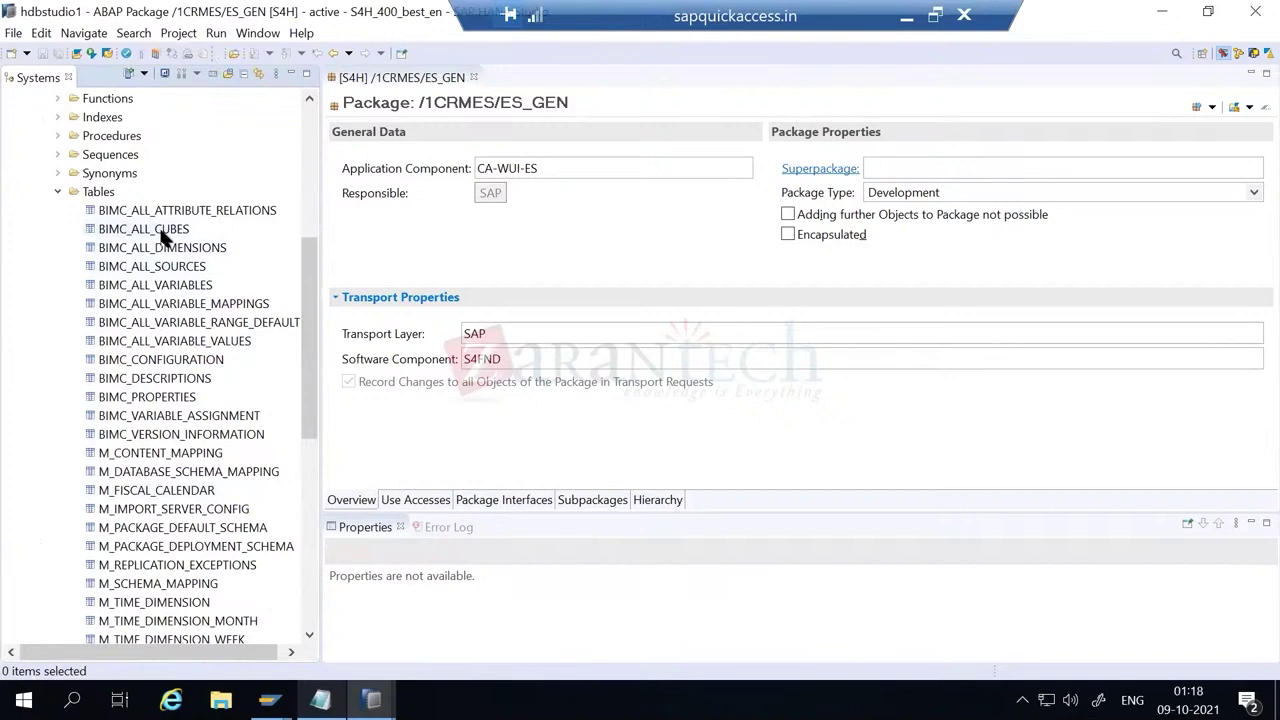
{"action": "left_click", "coordinate": [161, 230]}
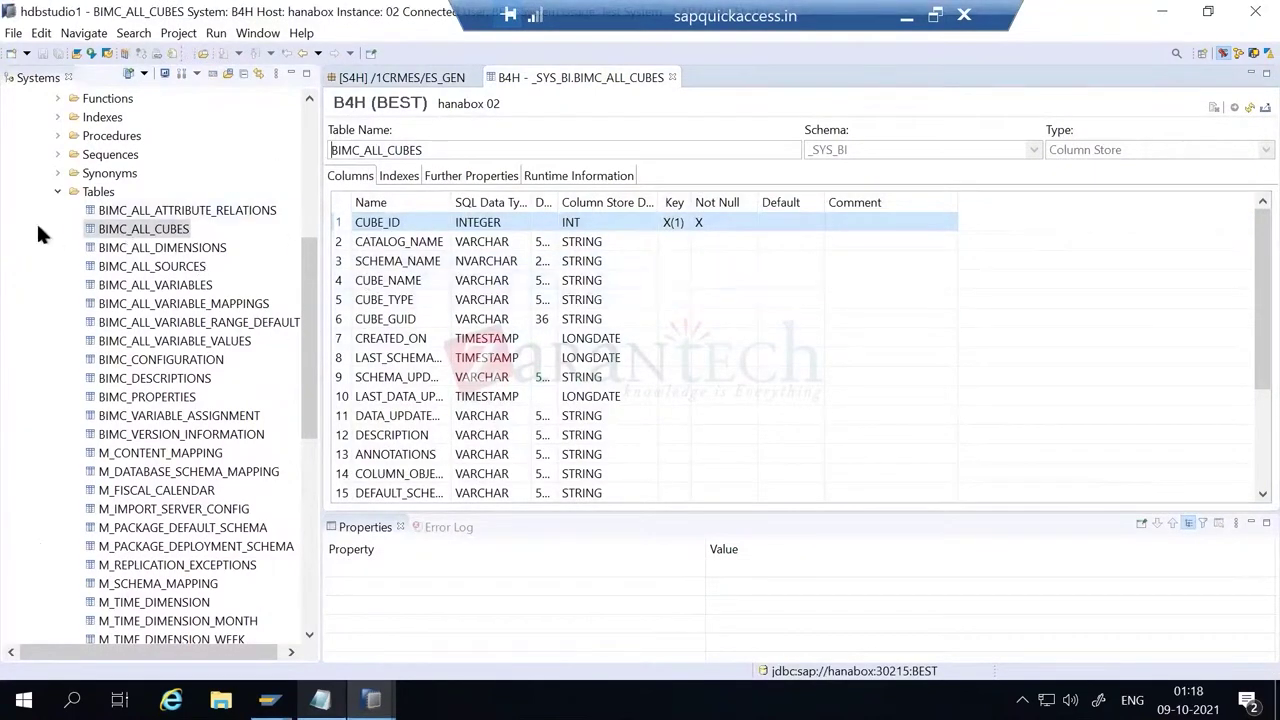
- Switch to the BW Modeling perspective listing the three BW projects
{"action": "left_click", "coordinate": [116, 227], "text": "ctrl"}
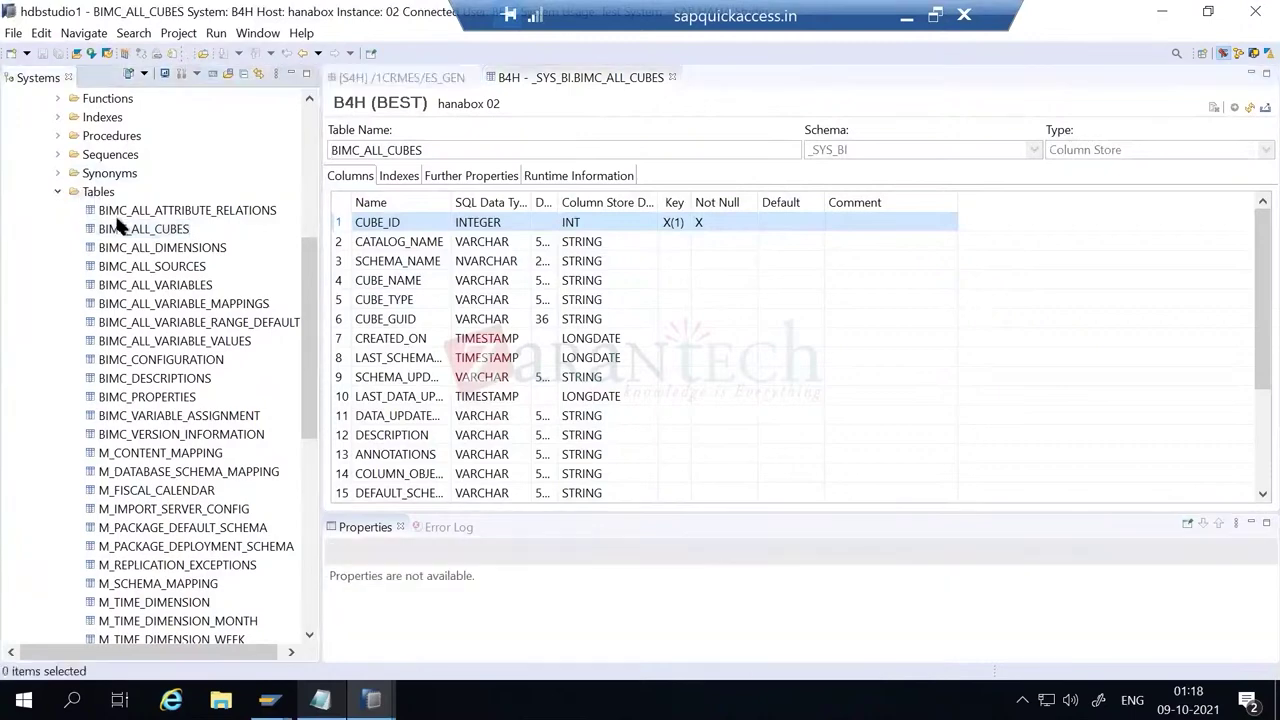
{"action": "scroll", "coordinate": [196, 216], "scroll_direction": "up", "scroll_amount": 6}
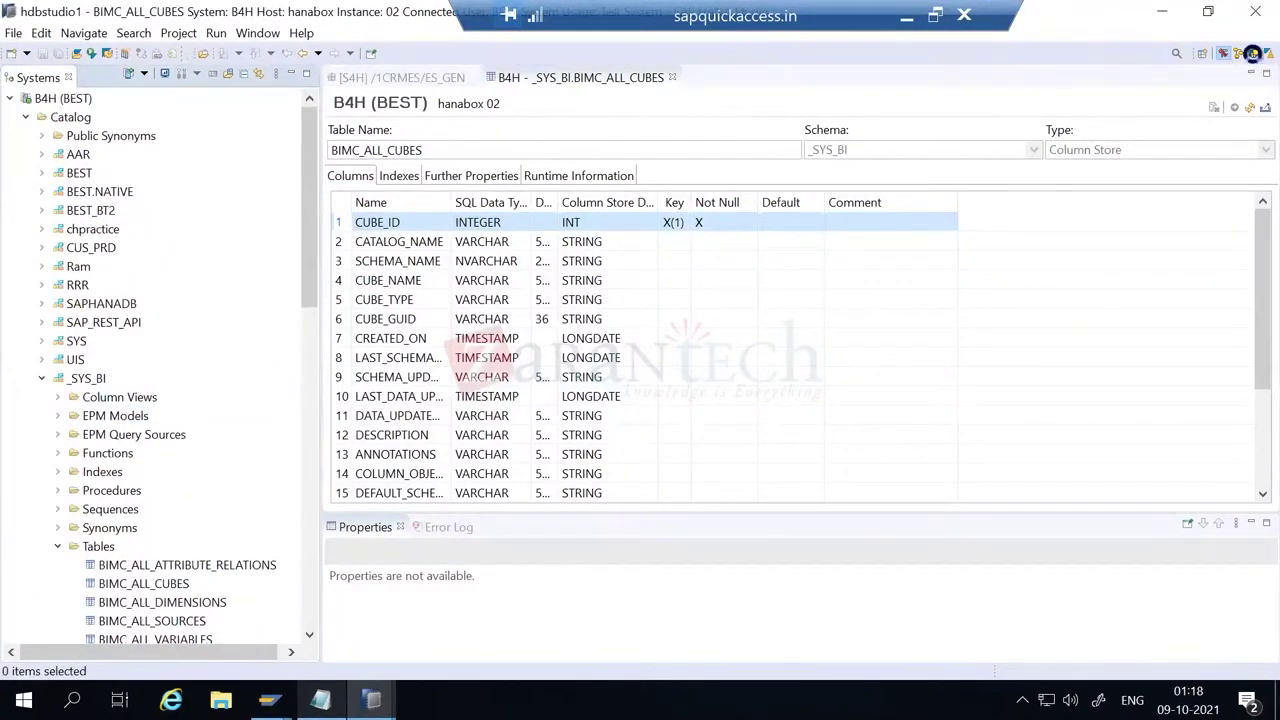
{"action": "left_click", "coordinate": [1245, 57]}
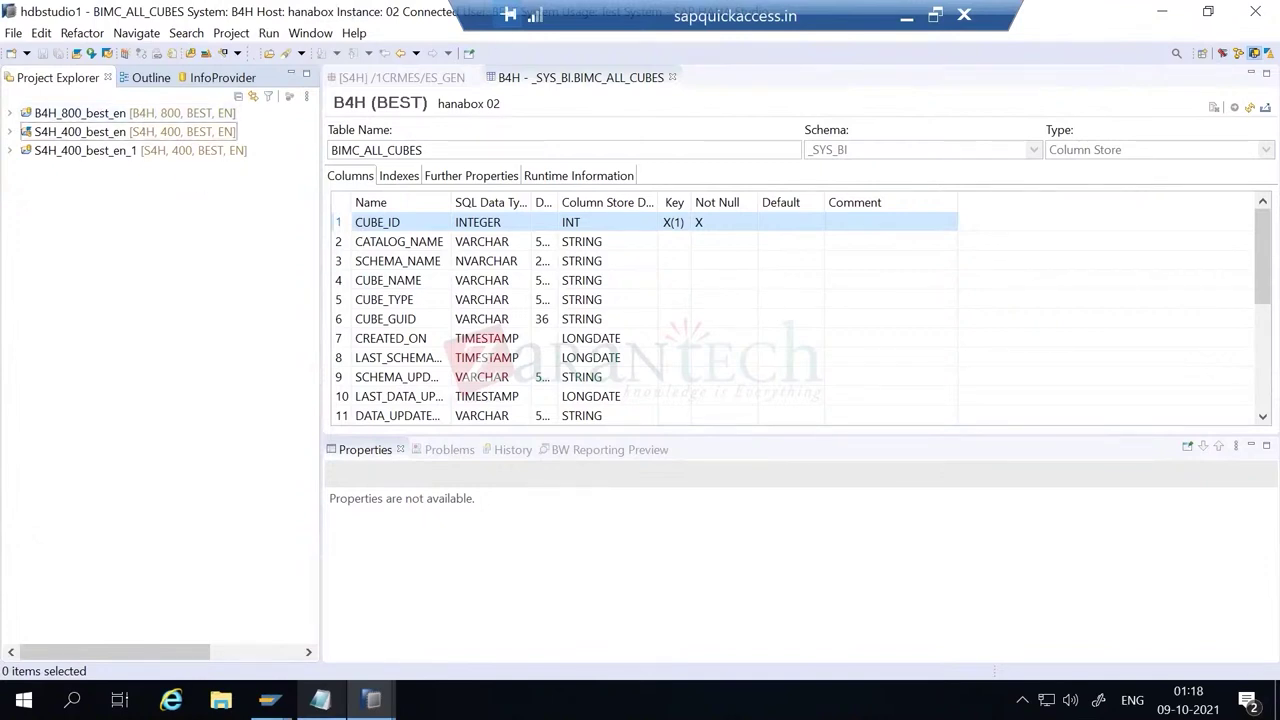
- Show the desktop with Windows+D to hide SAP HANA Studio
{"action": "key", "text": "super+d"}
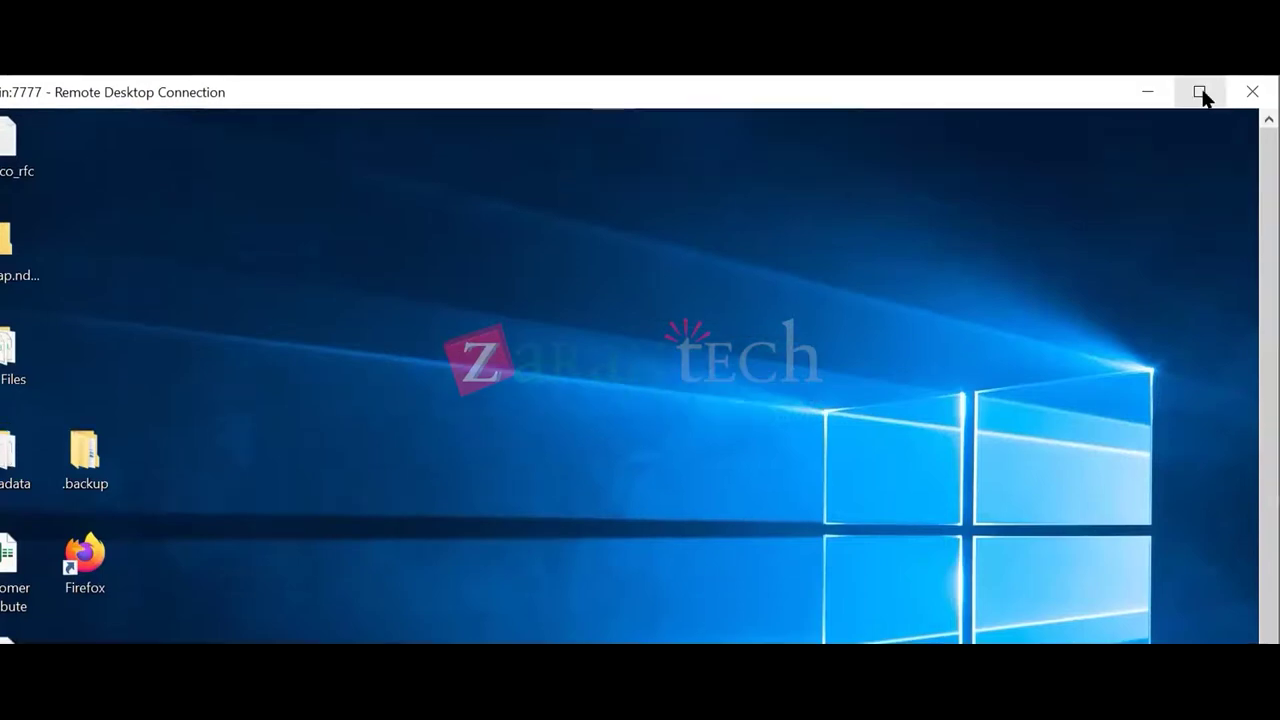
- Maximize the Remote Desktop Connection window to full screen
{"action": "left_click", "coordinate": [1200, 93]}
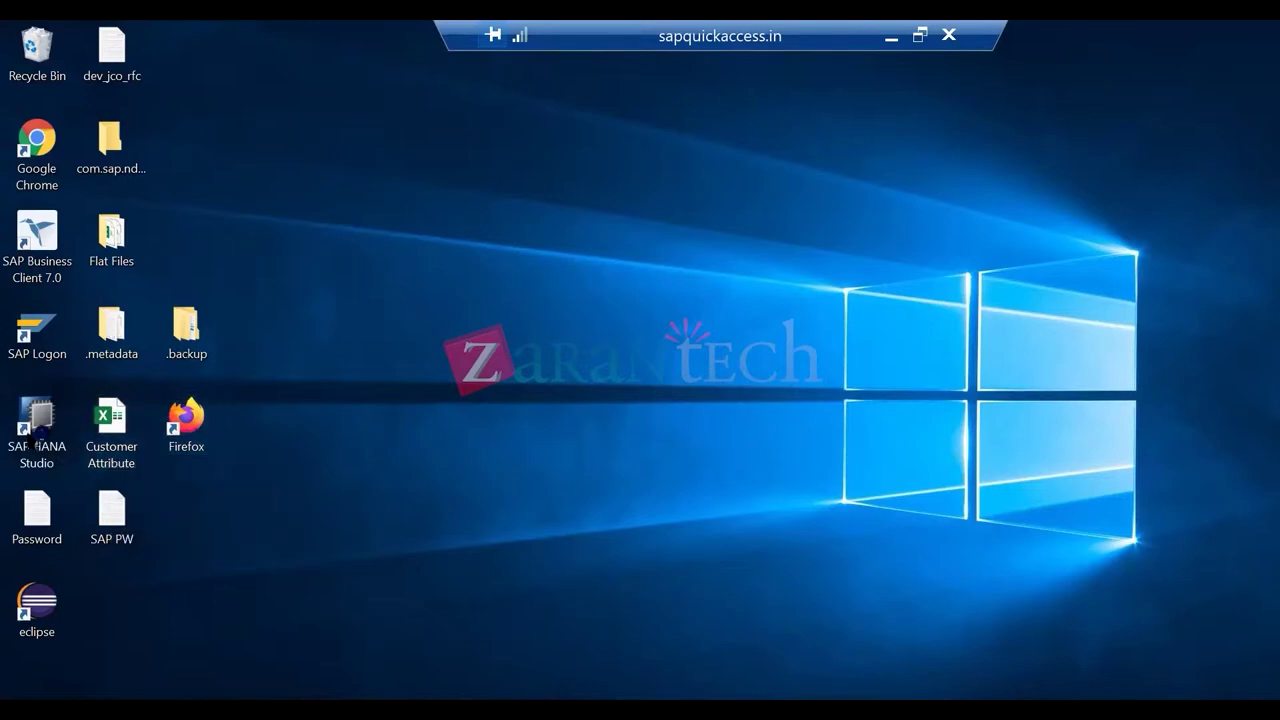
{"action": "double_click", "coordinate": [34, 440]}
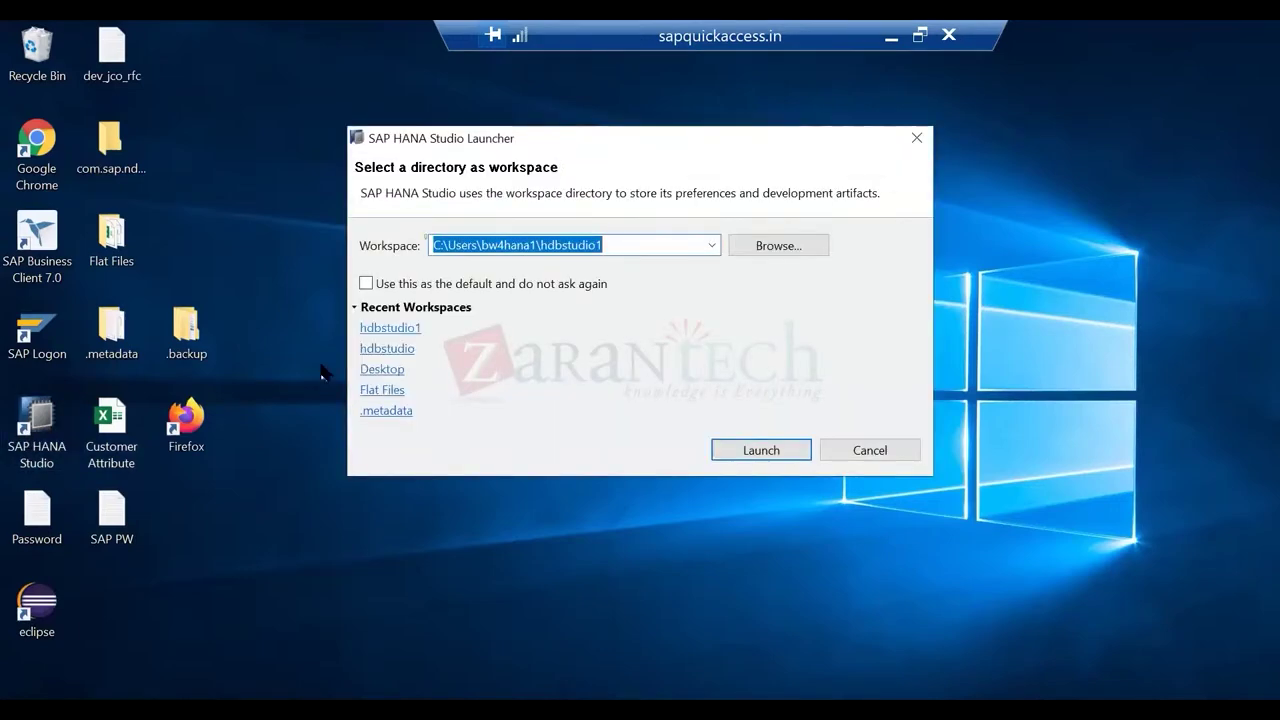
{"action": "left_click", "coordinate": [760, 450]}
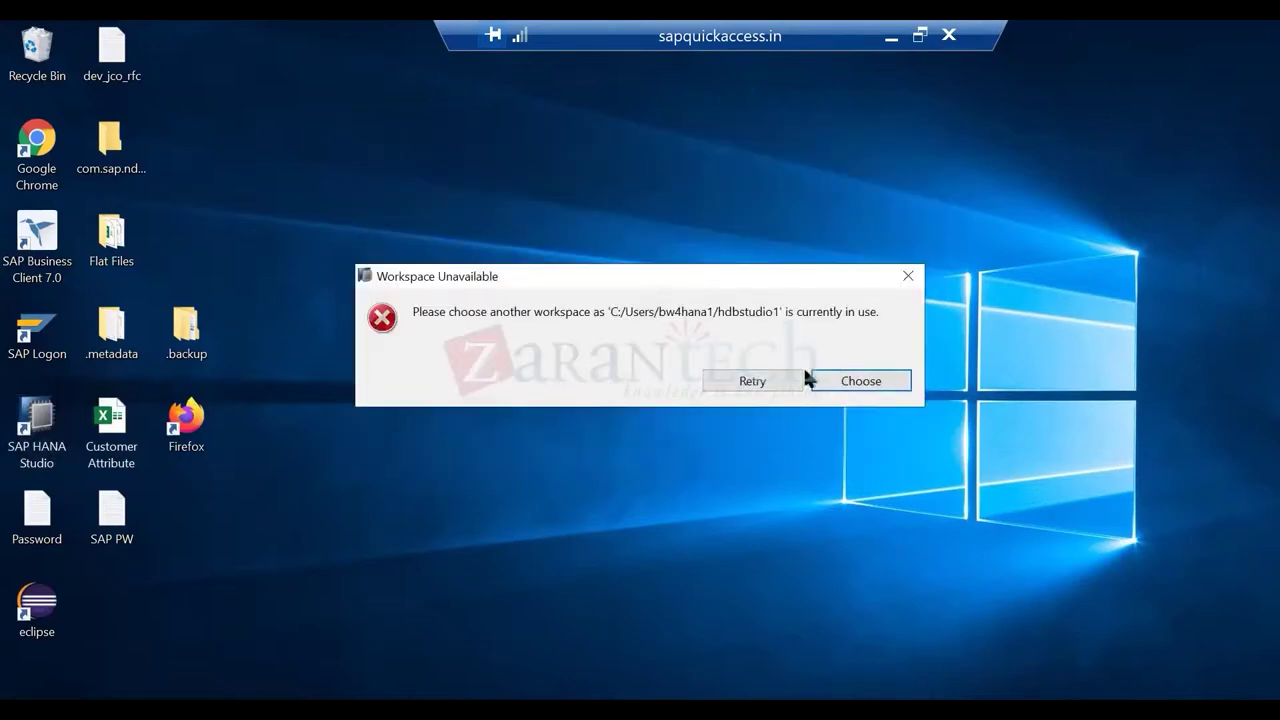
{"action": "left_click", "coordinate": [846, 380]}
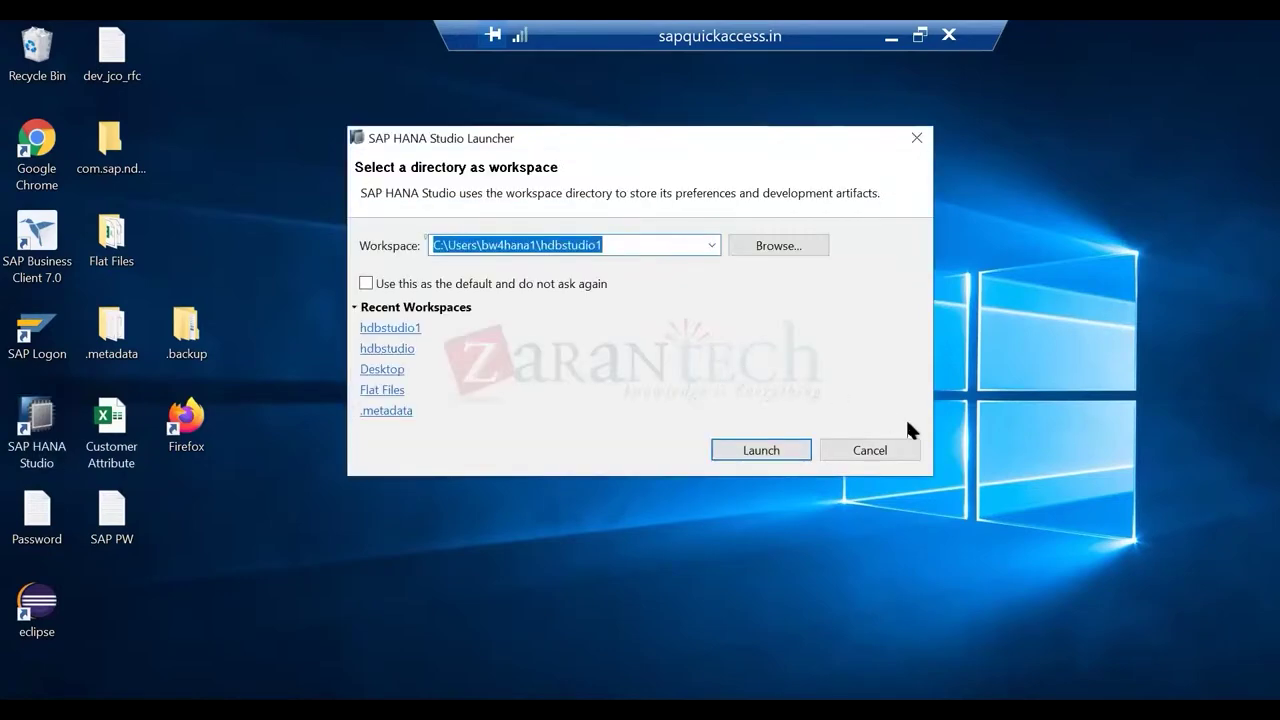
{"action": "left_click", "coordinate": [843, 450]}
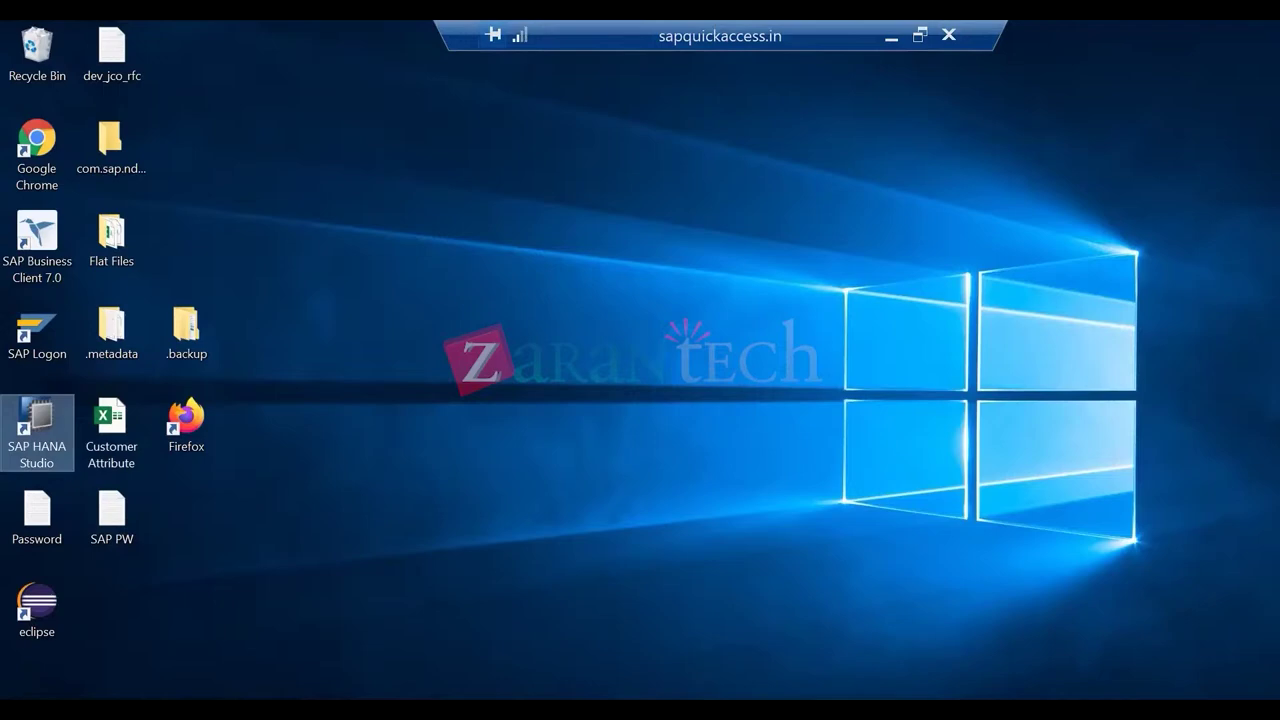
{"action": "double_click", "coordinate": [48, 440]}
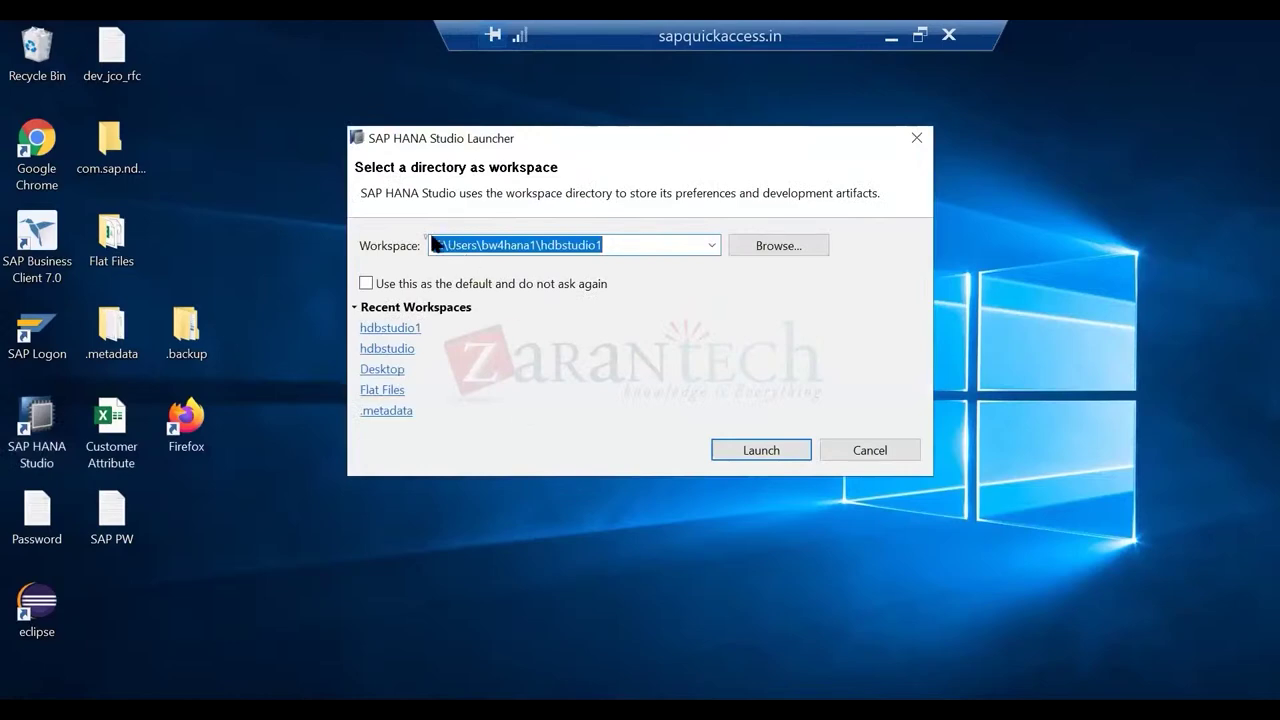
{"action": "left_click", "coordinate": [401, 327]}
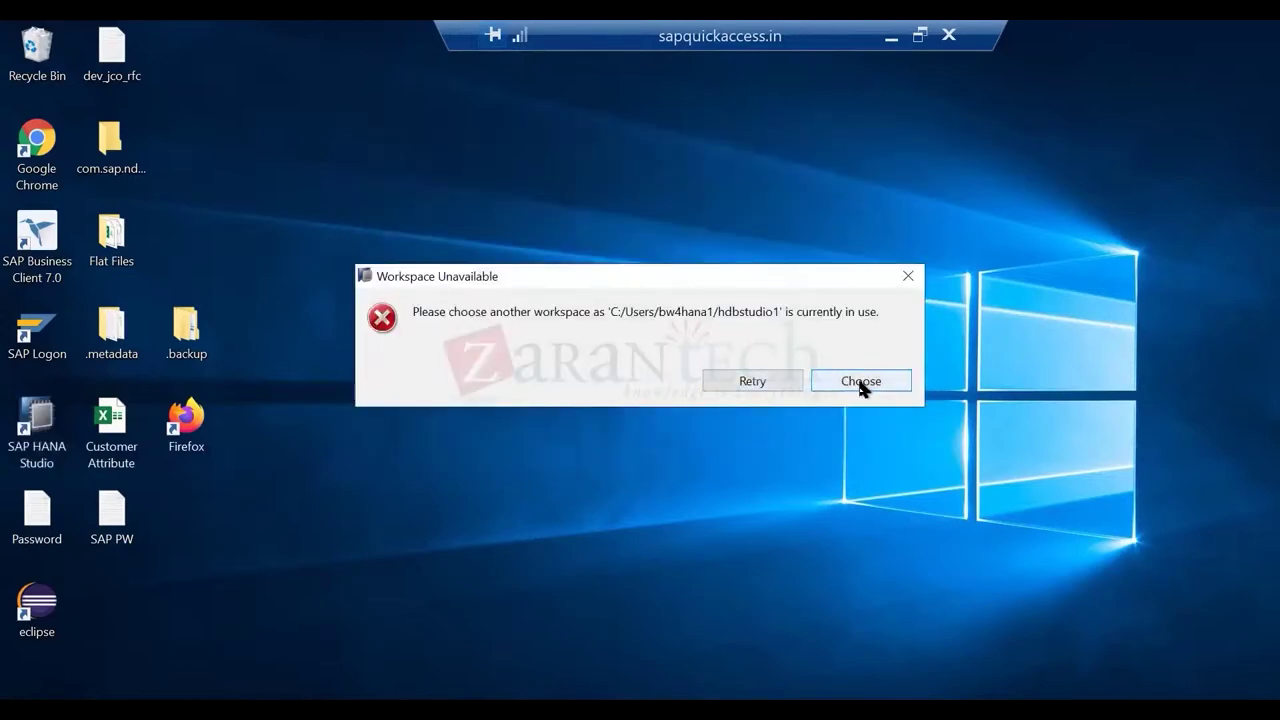
{"action": "left_click", "coordinate": [862, 384]}
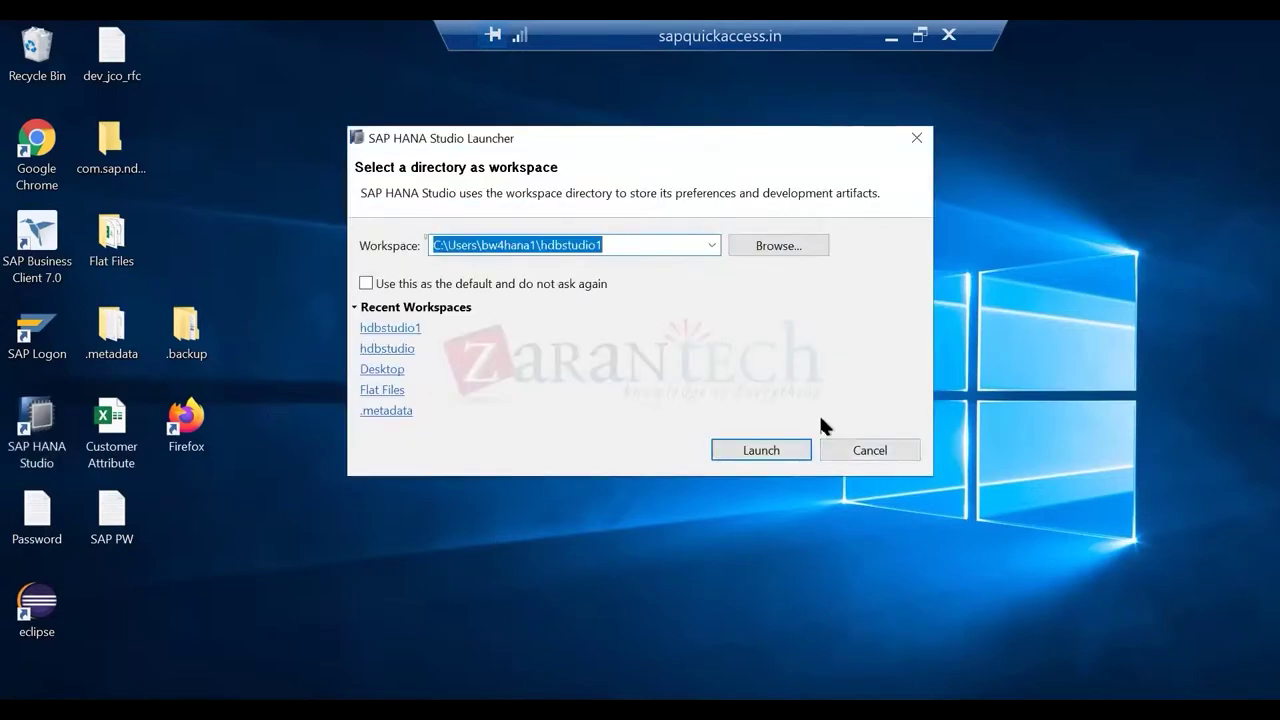
{"action": "left_click", "coordinate": [877, 450]}
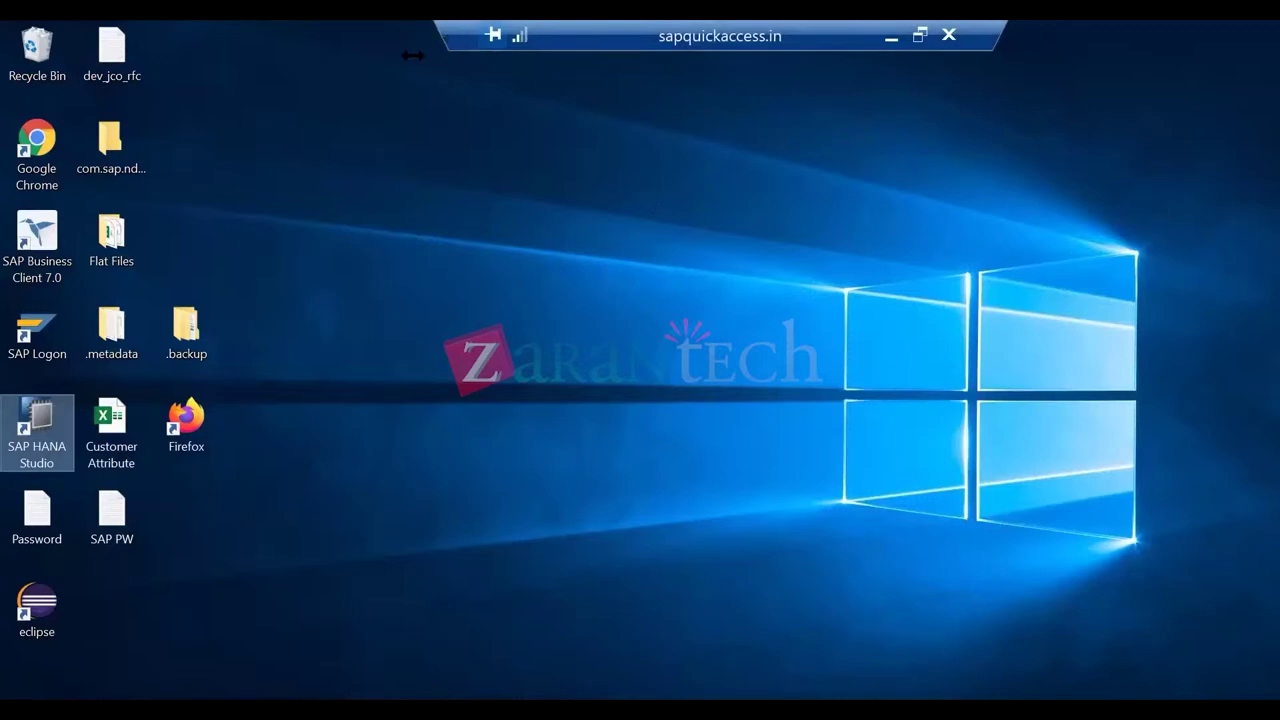
{"action": "left_click", "coordinate": [1046, 286]}
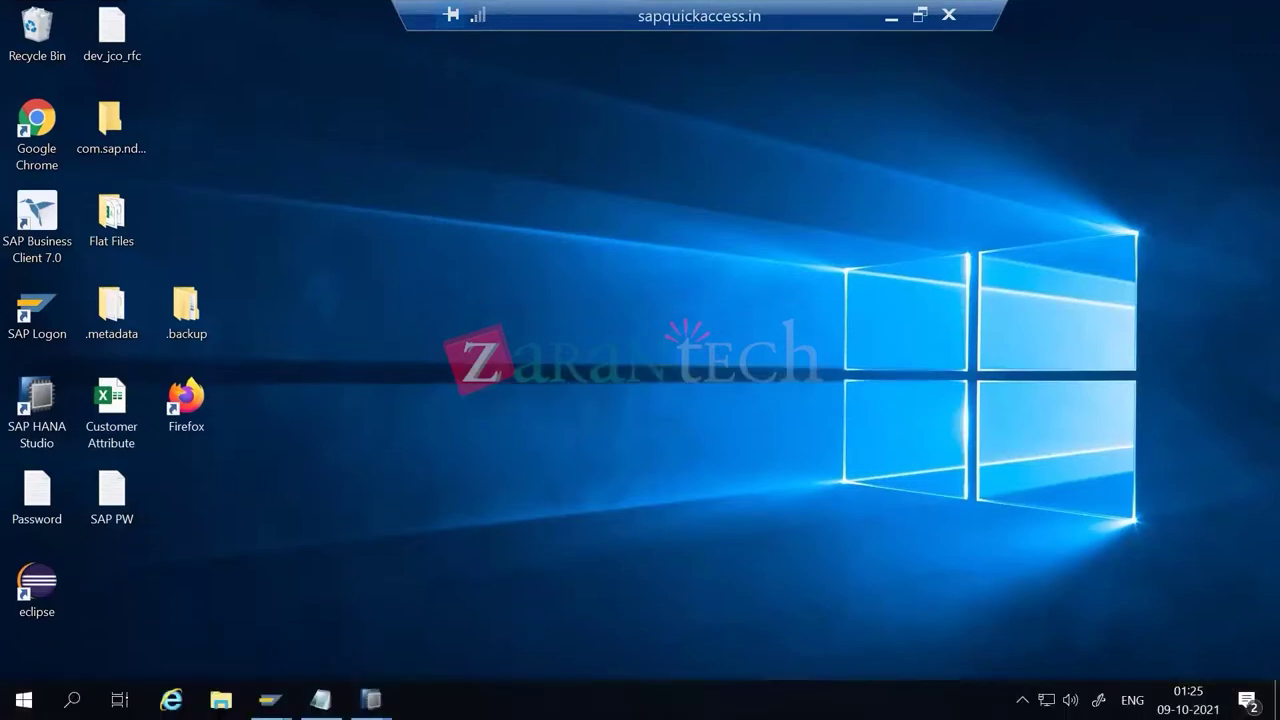
- Close the duplicate hdbstudio window from the taskbar and confirm the exit
{"action": "mouse_move", "coordinate": [375, 697]}
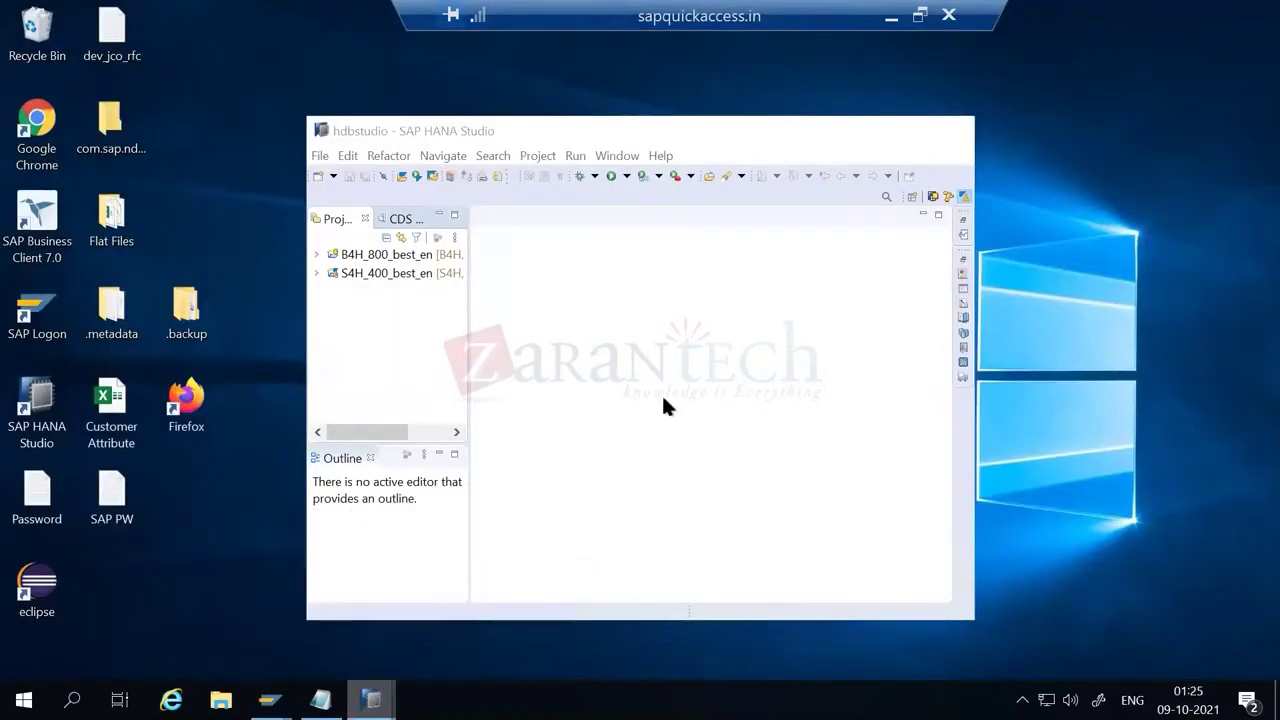
{"action": "key", "text": "Return"}
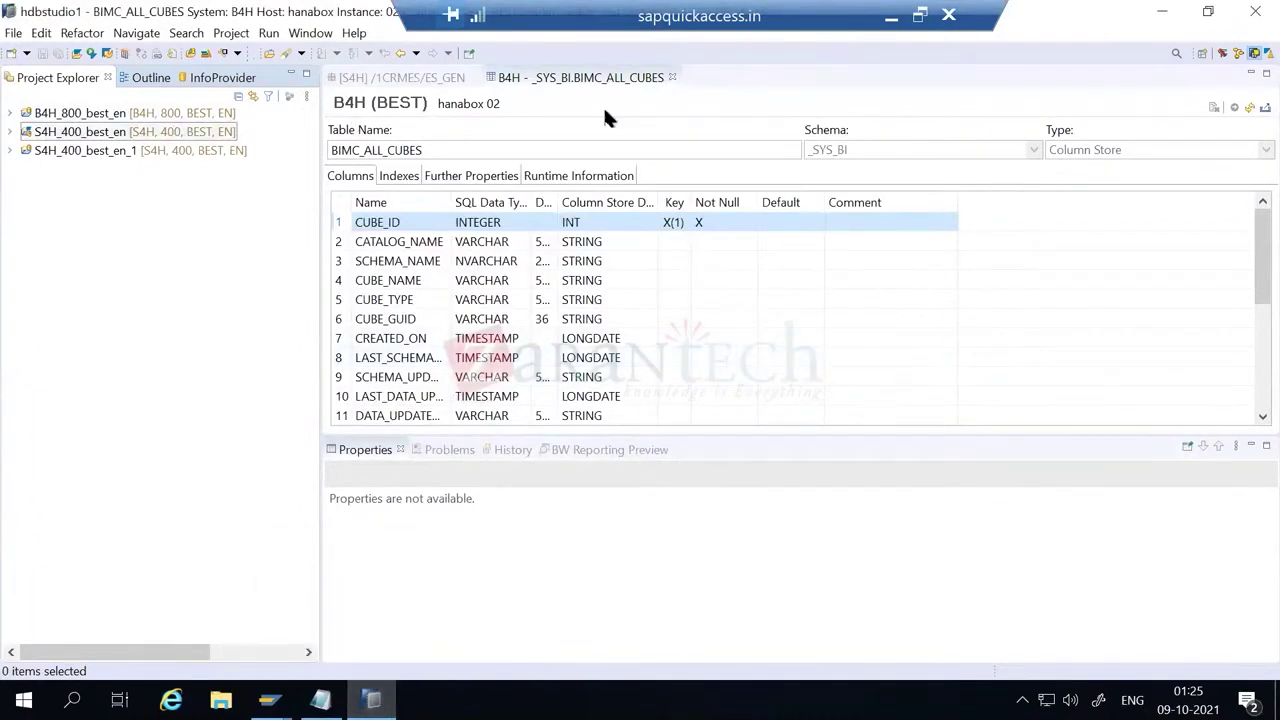
- Close the BIMC_ALL_CUBES and [S4H] /1CRMES/ES_GEN editor tabs
{"action": "left_click", "coordinate": [650, 77]}
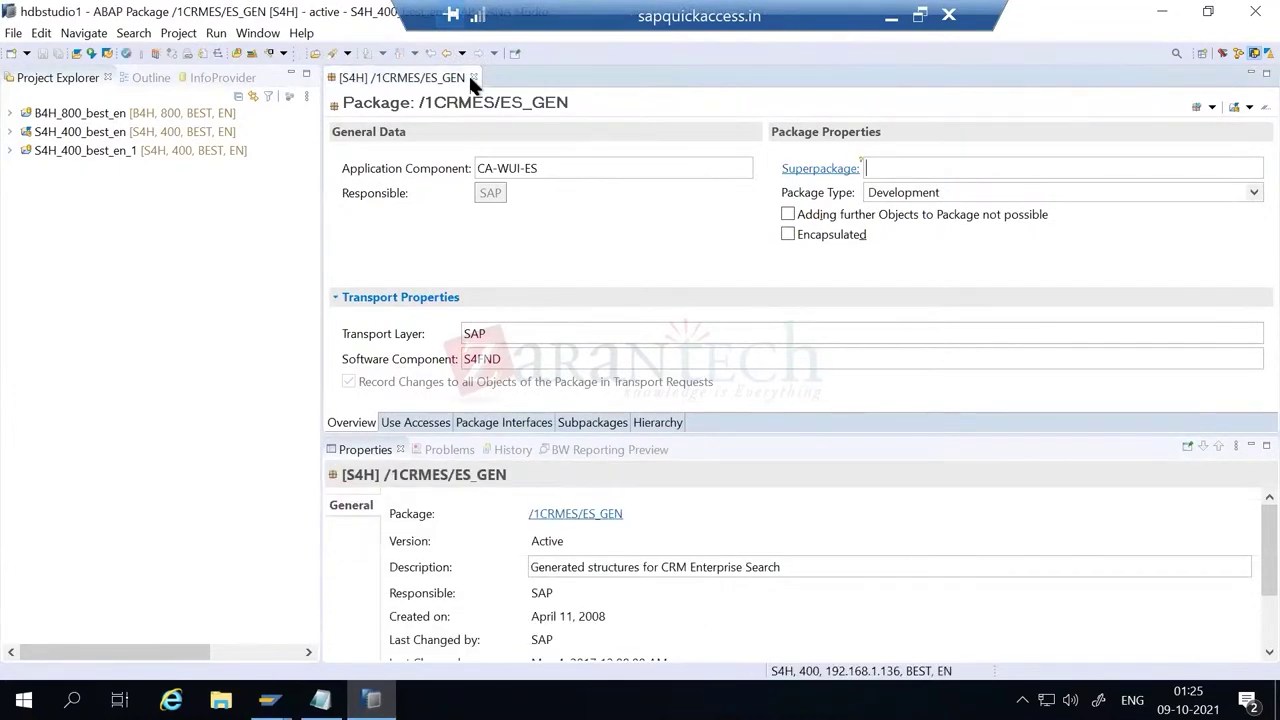
{"action": "left_click", "coordinate": [474, 78]}
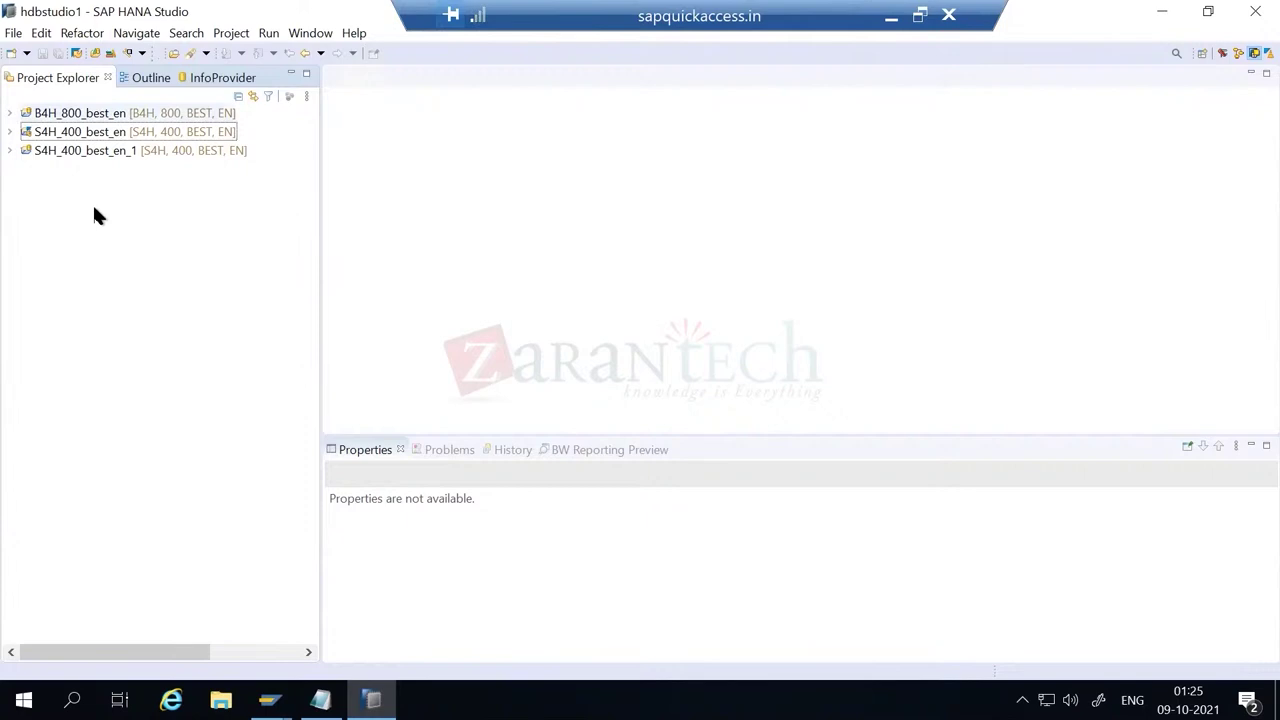
- Open B4H_800_best_en's system details, then switch back to the Notepad notes
{"action": "double_click", "coordinate": [42, 116]}
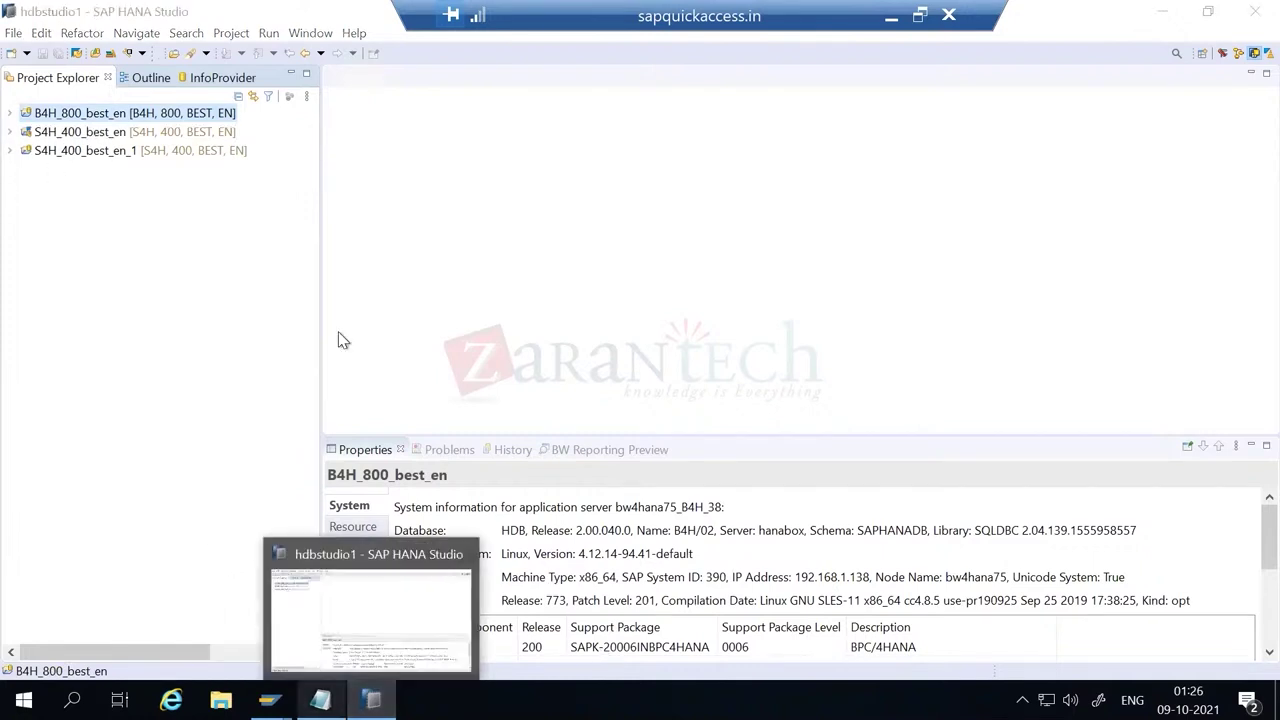
{"action": "key", "text": "alt+Tab"}
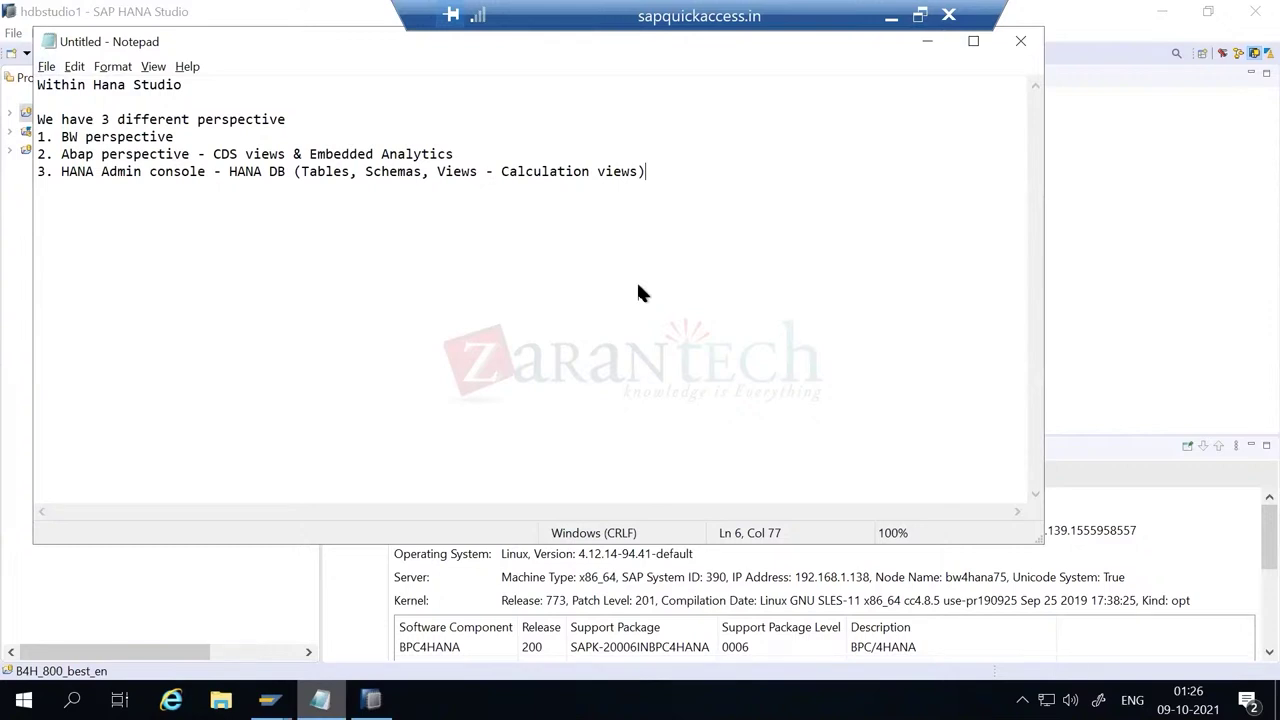
- Add blank lines in Notepad below the three-perspective list
{"action": "key", "text": "alt+Tab"}
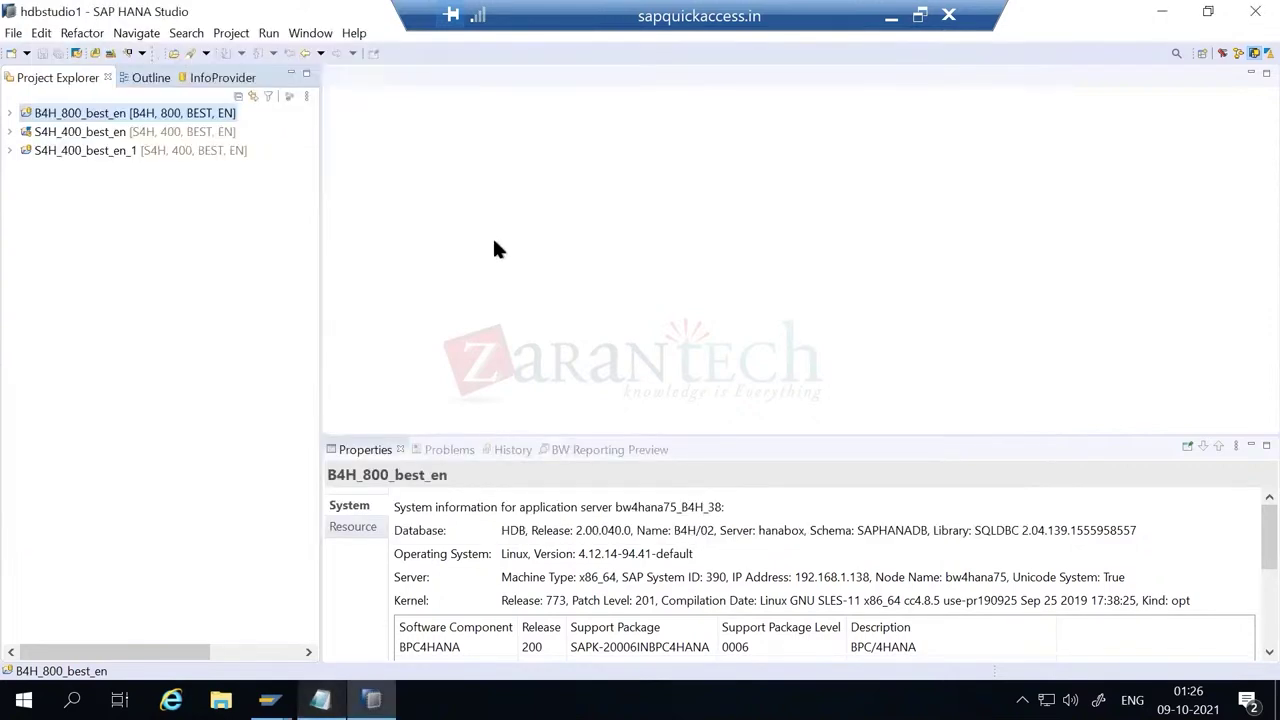
{"action": "key", "text": "alt+Tab"}
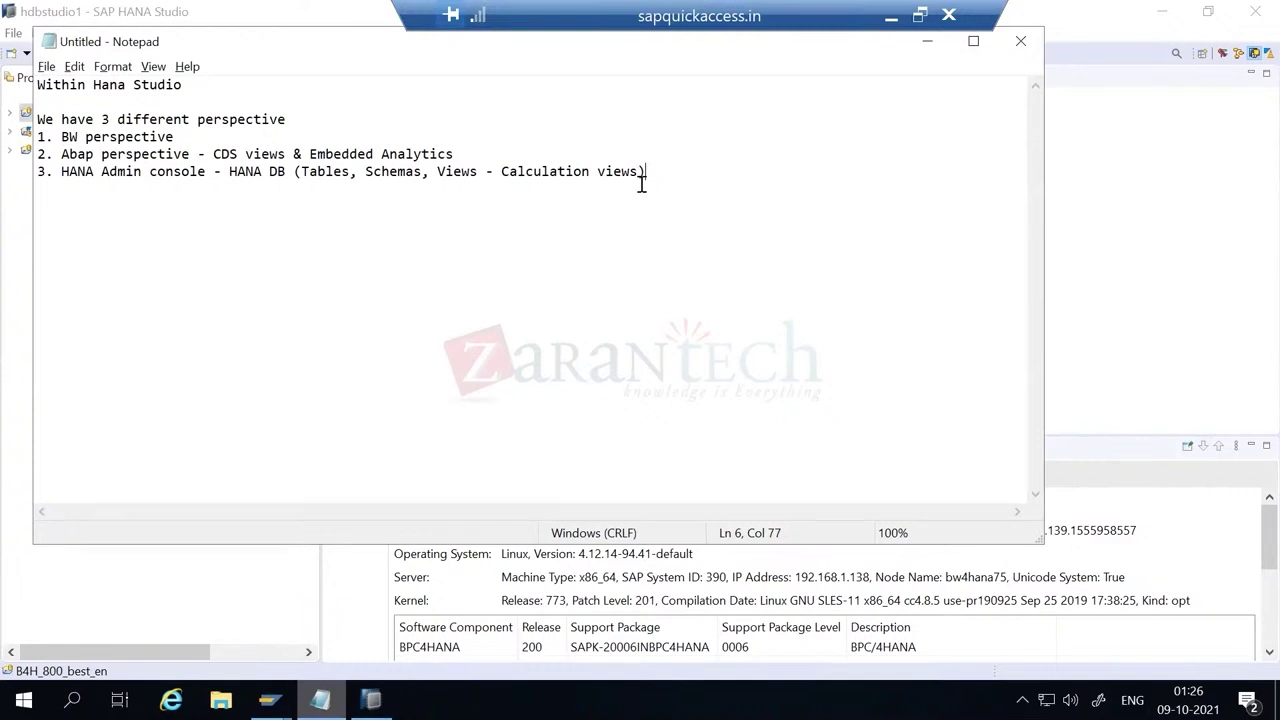
{"action": "key", "text": "Return"}
{"action": "key", "text": "Return"}
{"action": "key", "text": "Return"}
- Type '1.Extract Data' as the first workflow item and start the next line
{"action": "type", "text": "1. eXT"}
{"action": "key", "text": "BackSpace"}
{"action": "key", "text": "BackSpace"}
{"action": "key", "text": "BackSpace"}
{"action": "key", "text": "BackSpace"}
{"action": "type", "text": "Extract "}
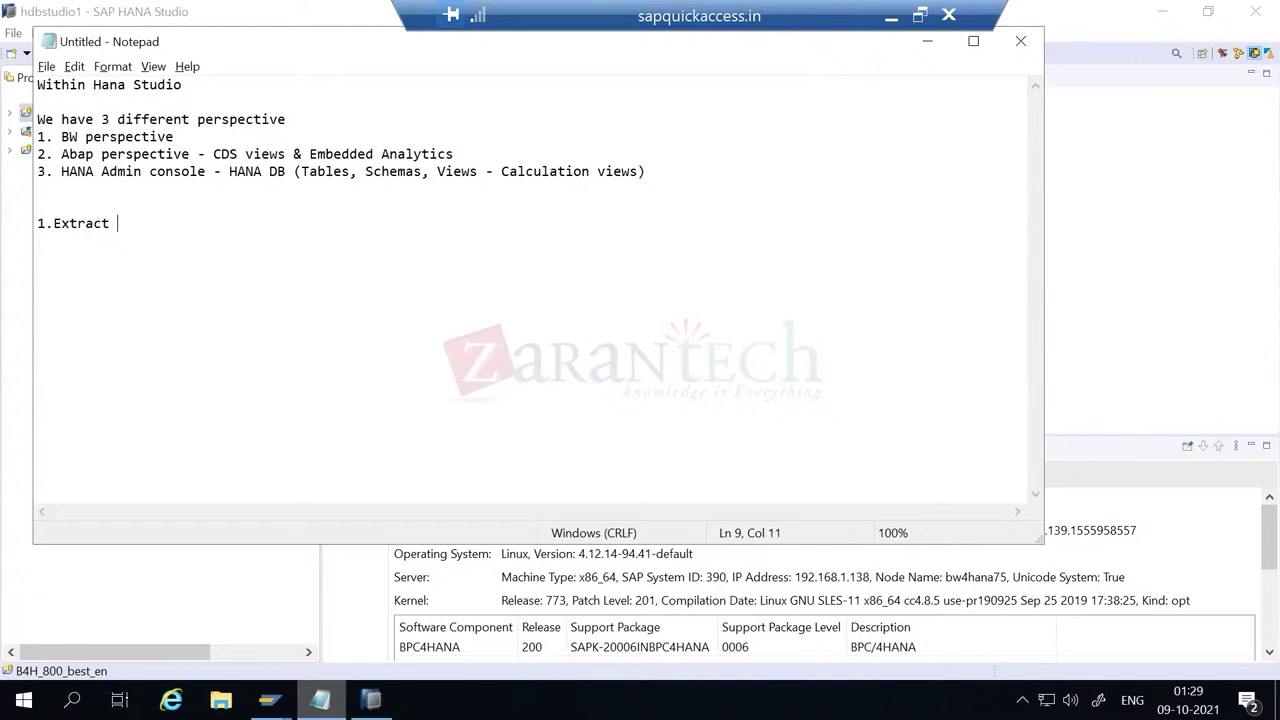
{"action": "type", "text": "Data"}
{"action": "key", "text": "Return"}
{"action": "type", "text": "2."}
{"action": "key", "text": "BackSpace"}
{"action": "key", "text": "BackSpace"}
{"action": "type", "text": "."}
{"action": "key", "text": "BackSpace"}
{"action": "key", "text": "BackSpace"}
{"action": "key", "text": "BackSpace"}
{"action": "key", "text": "BackSpace"}
{"action": "key", "text": "Return"}
- Add '2. Modelling' and begin the third item '3. Create Queries ('
{"action": "type", "text": "2."}
{"action": "type", "text": "Mod"}
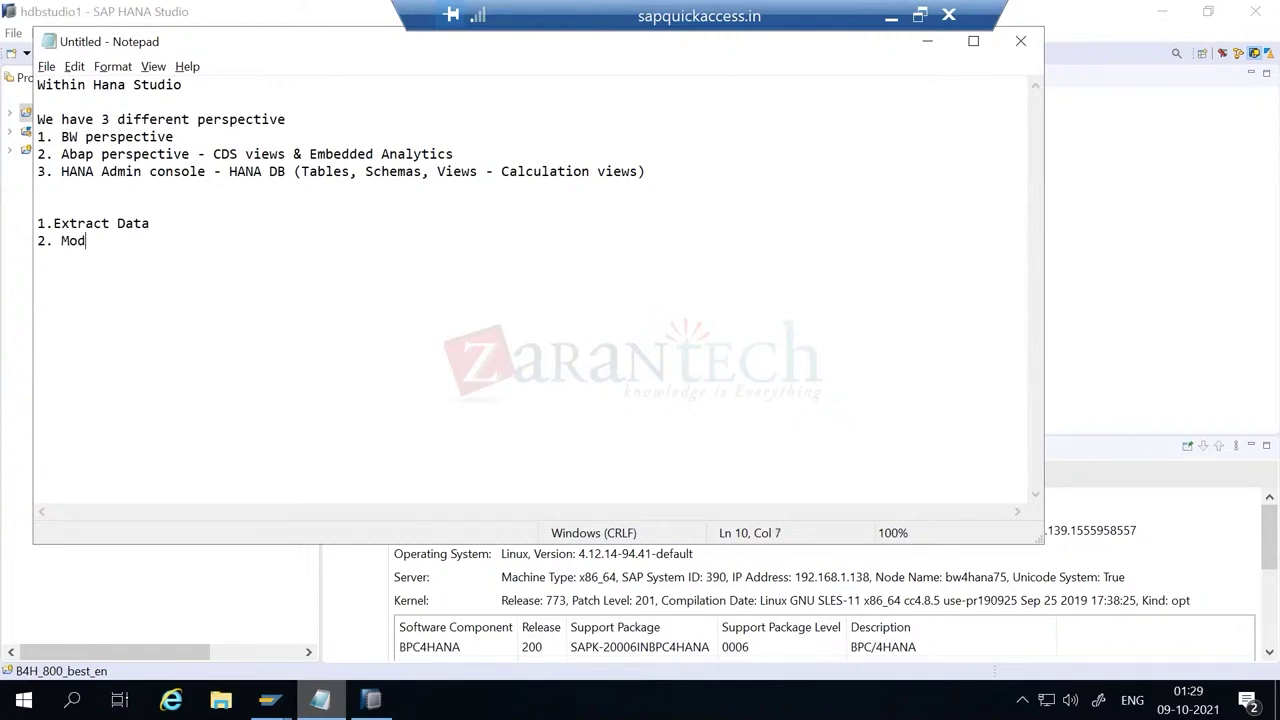
{"action": "type", "text": "elling"}
{"action": "key", "text": "Return"}
{"action": "type", "text": "3. E"}
{"action": "key", "text": "BackSpace"}
{"action": "type", "text": "Creat"}
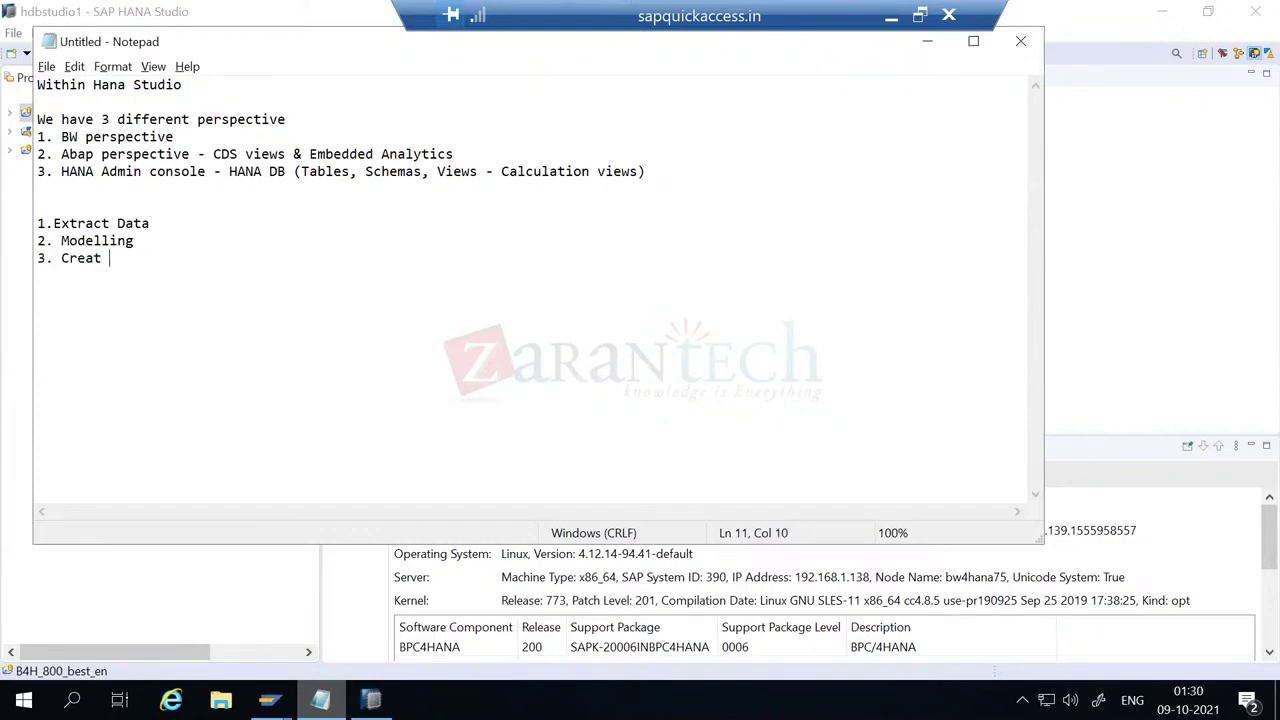
{"action": "key", "text": "BackSpace"}
{"action": "type", "text": "e Queries ("}
- Minimize the Notepad notes to show the B4H_800_best_en workspace, then restore them
{"action": "left_click", "coordinate": [371, 700]}
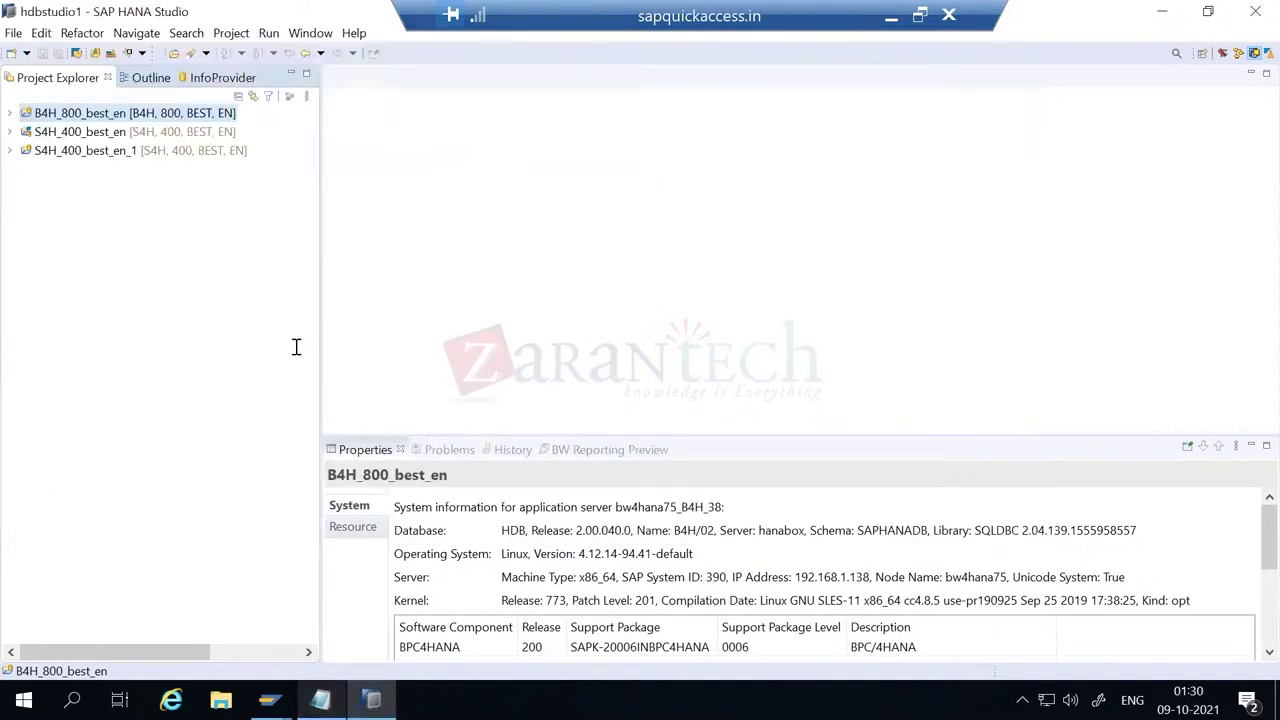
{"action": "left_click", "coordinate": [371, 700]}
- Finish item 3 as 'Create Queries (BW Query Tool)' and begin item 4 'Visualization Tools - Reporting'
{"action": "left_click", "coordinate": [371, 700]}
{"action": "key", "text": "alt+Tab"}
{"action": "type", "text": "ery"}
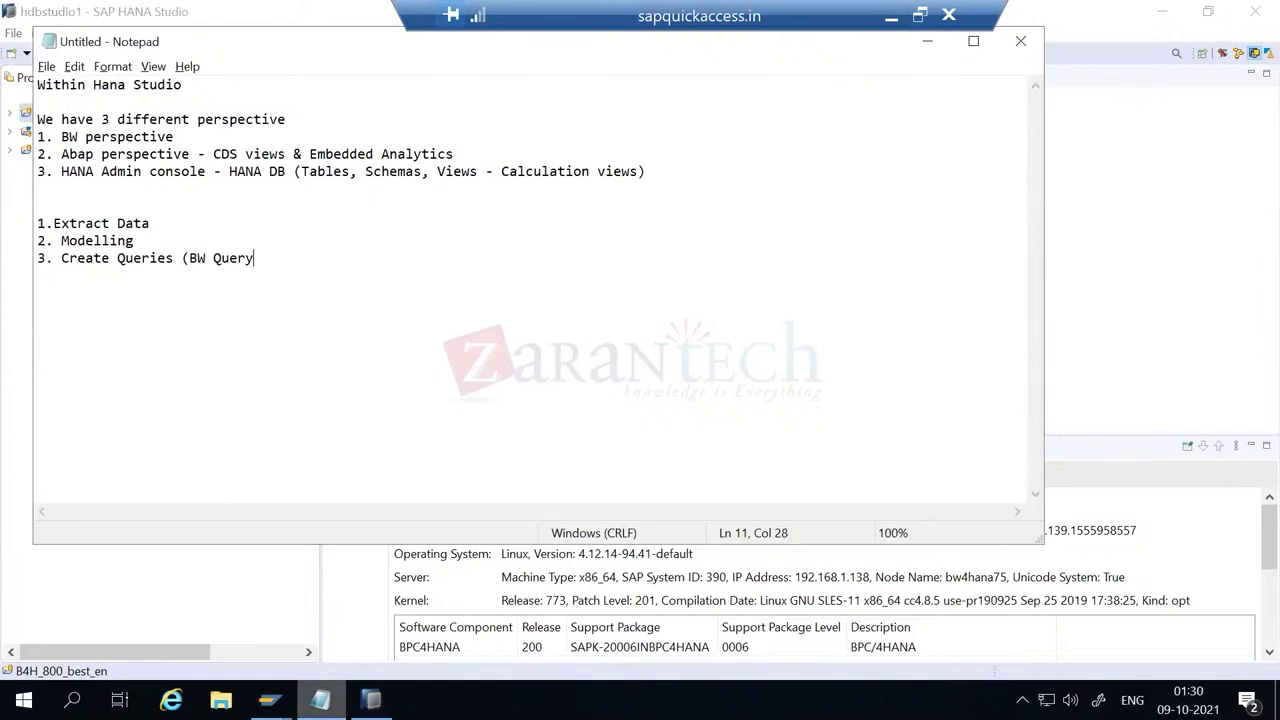
{"action": "type", "text": " Tool)"}
{"action": "key", "text": "Return"}
{"action": "type", "text": "4. Visualization Tools "}
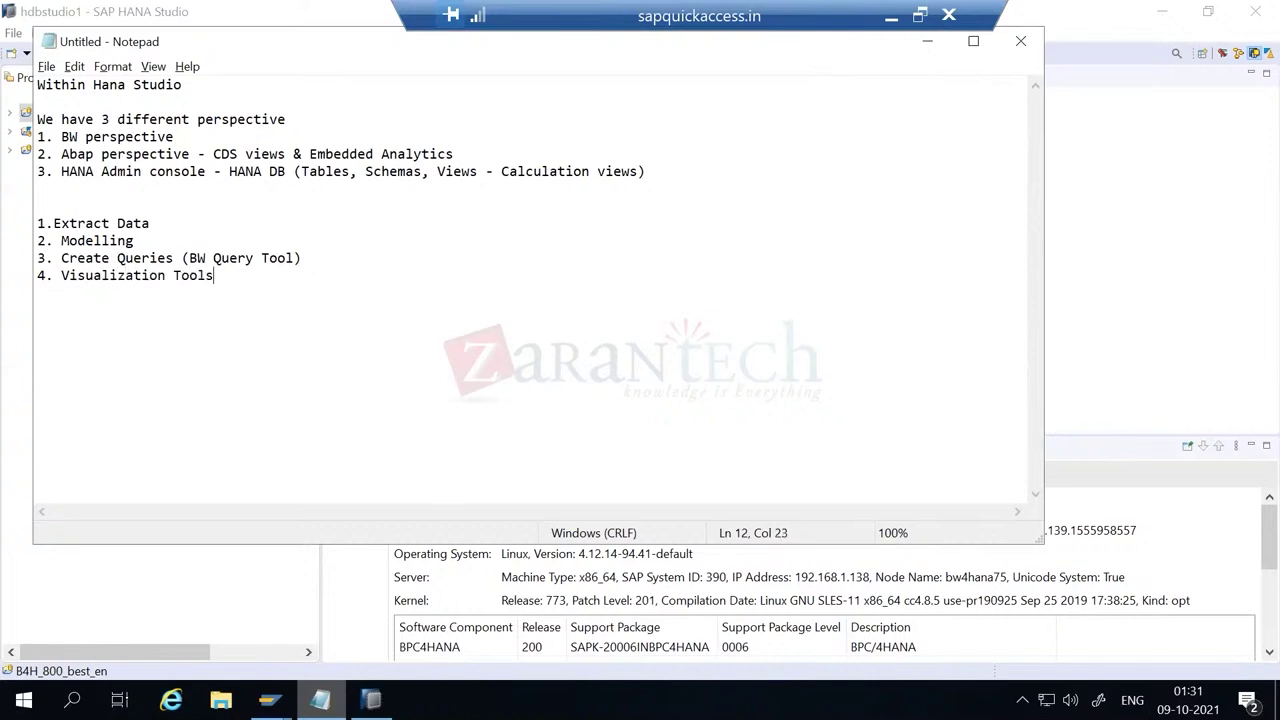
{"action": "type", "text": "- Rep"}
{"action": "type", "text": "orting "}
{"action": "type", "text": "c"}
- Continue item 4 with 'Reporting tools - (SAP BO, SAC, Tableau, Power BI, Qlik sense)'
{"action": "key", "text": "BackSpace"}
{"action": "type", "text": "tools -"}
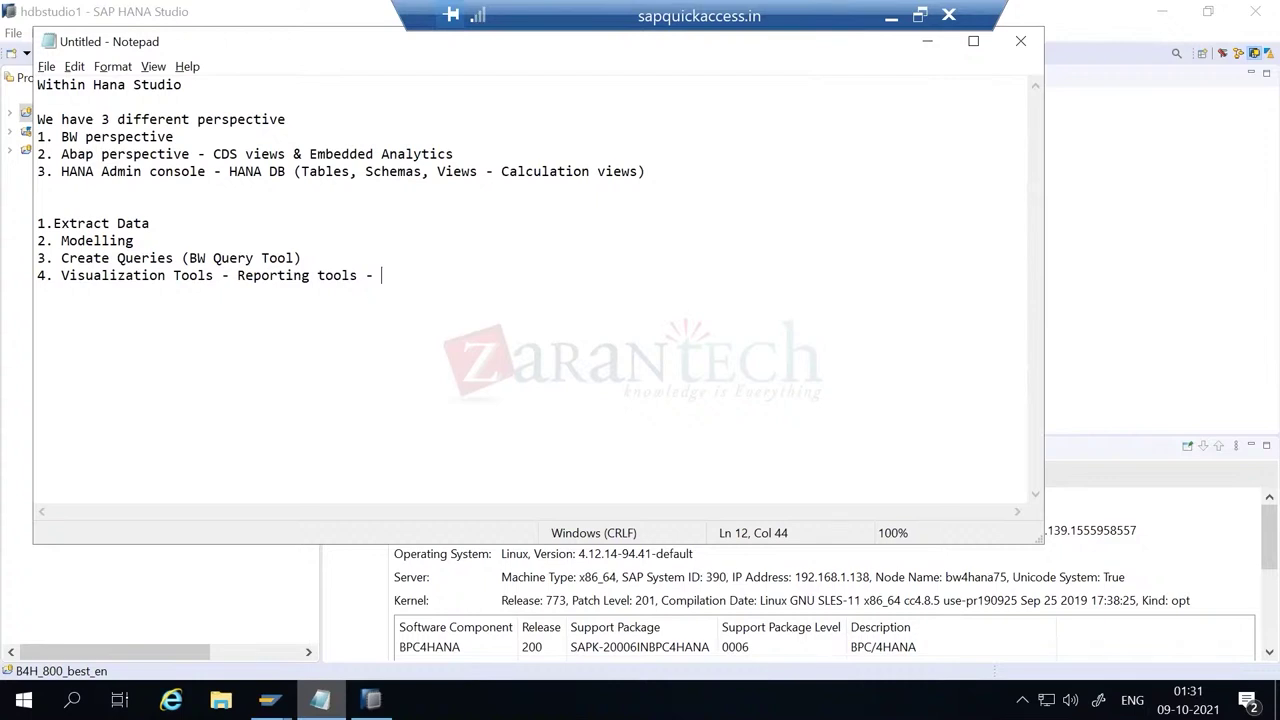
{"action": "type", "text": "(SAP BO,"}
{"action": "type", "text": "SAC"}
{"action": "type", "text": ", Tableau,"}
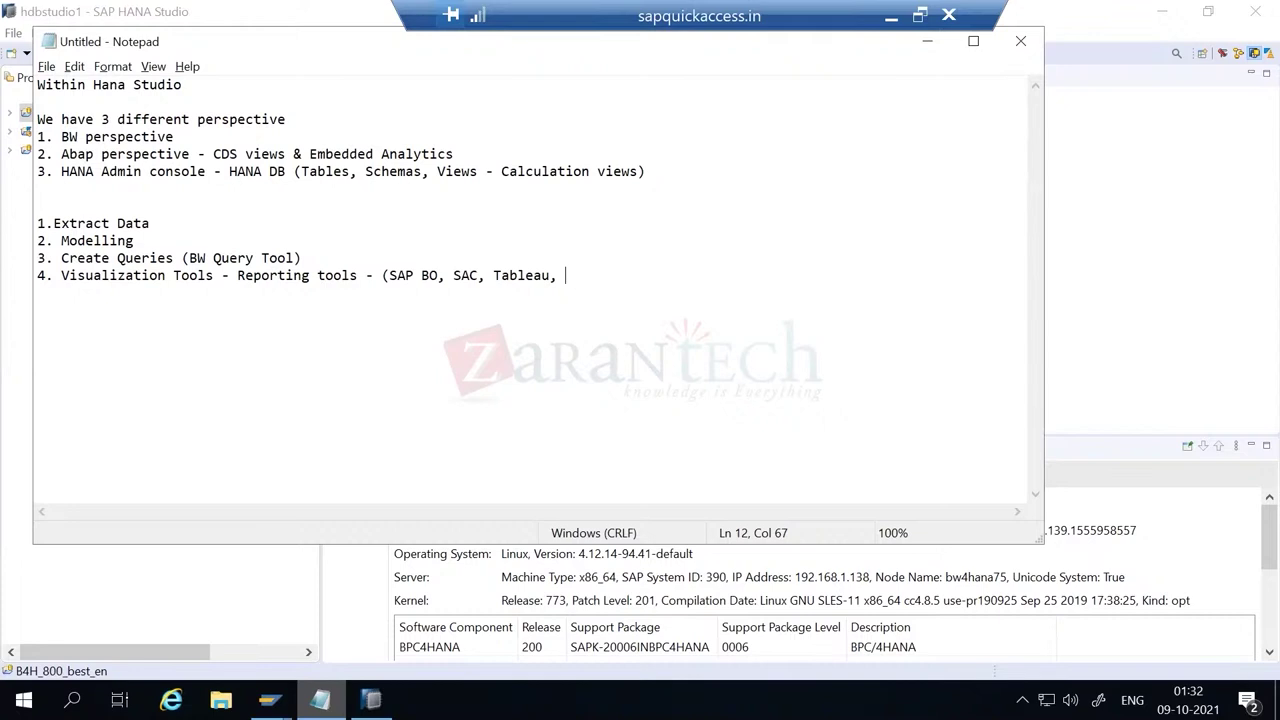
{"action": "type", "text": "Power BI,"}
{"action": "type", "text": "Qlick"}
{"action": "key", "text": "BackSpace"}
{"action": "key", "text": "BackSpace"}
{"action": "key", "text": "BackSpace"}
{"action": "key", "text": "BackSpace"}
{"action": "type", "text": "ik sense)"}
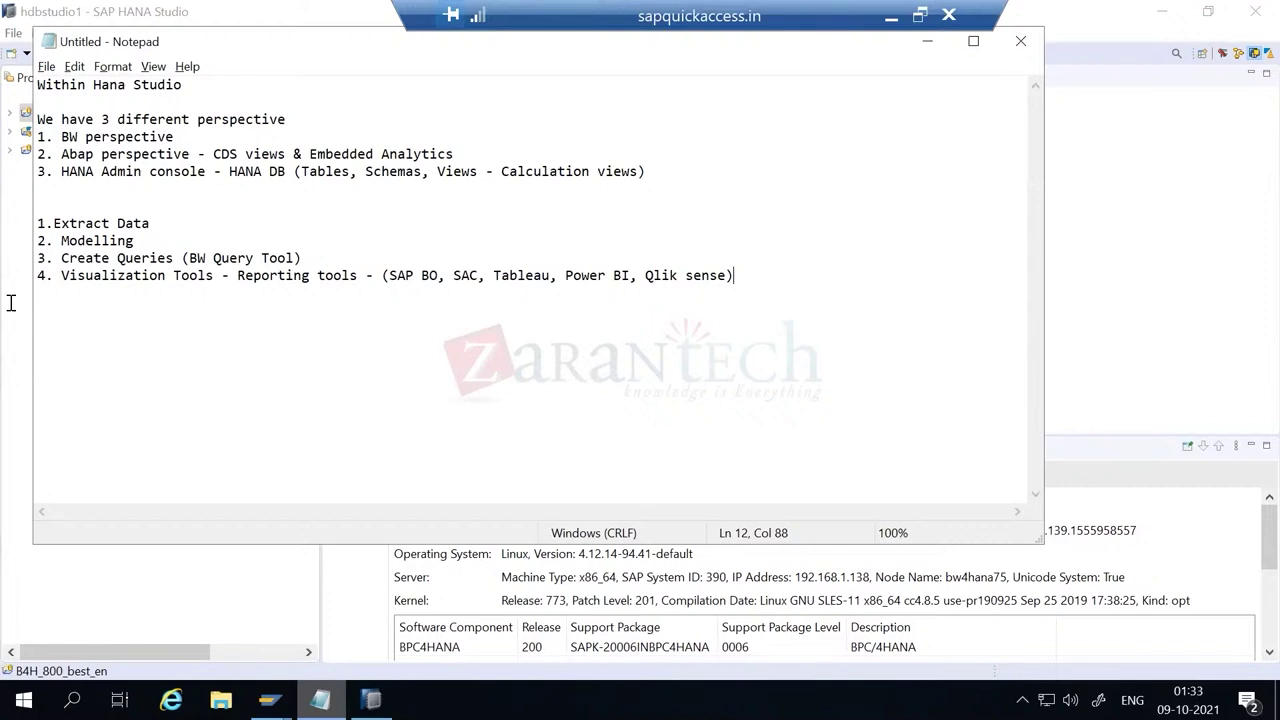
- Insert 'Webi, Lumira' after SAP BO, then briefly minimize and restore the notes
{"action": "left_click", "coordinate": [440, 276]}
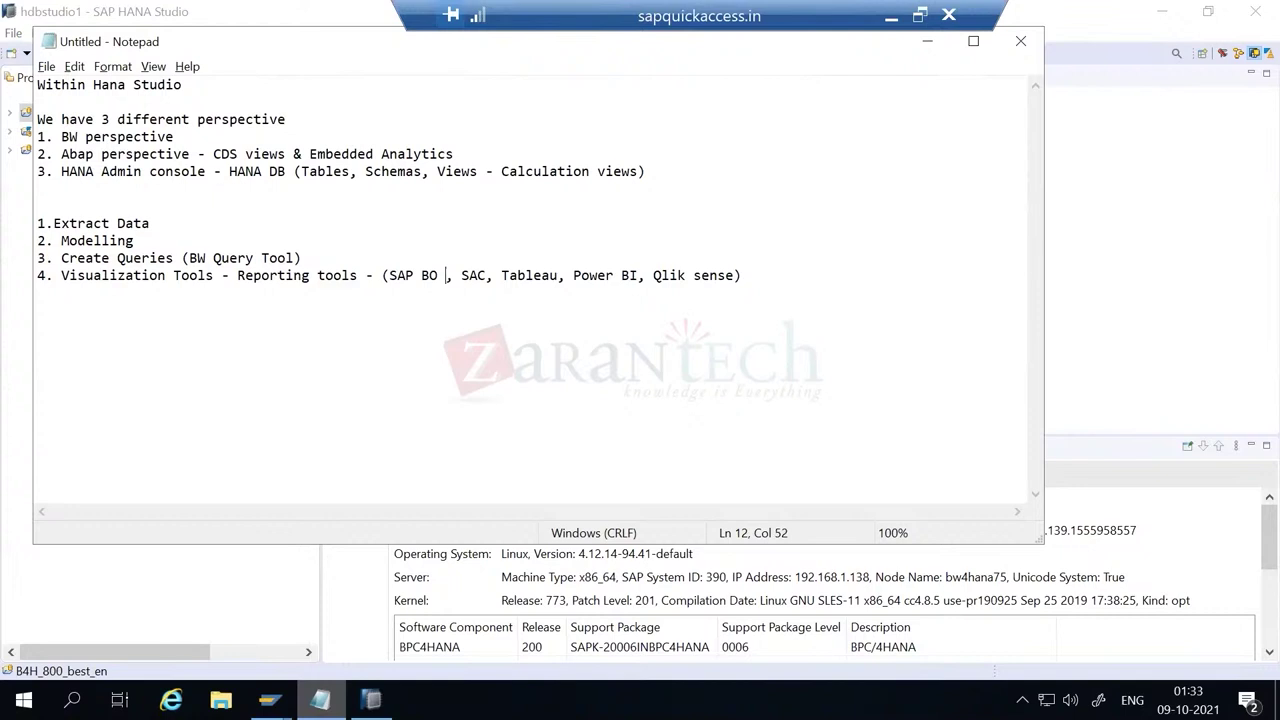
{"action": "type", "text": "Webi, "}
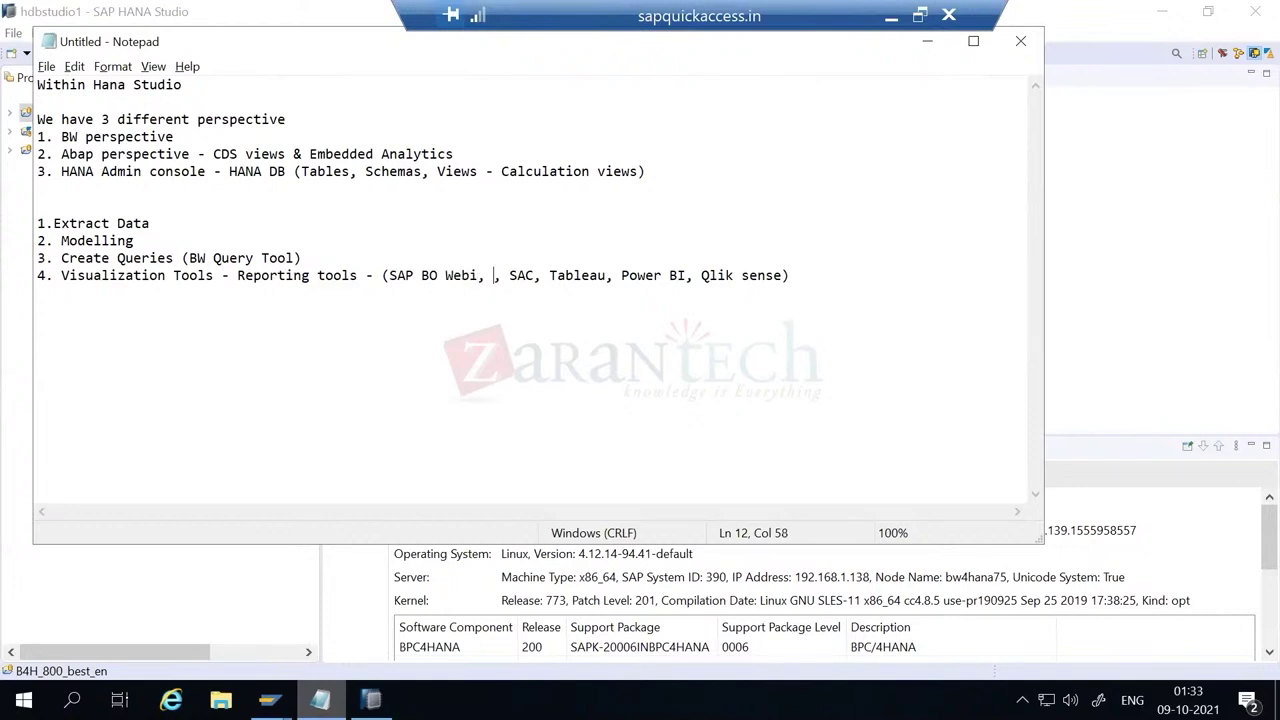
{"action": "type", "text": "Lumira"}
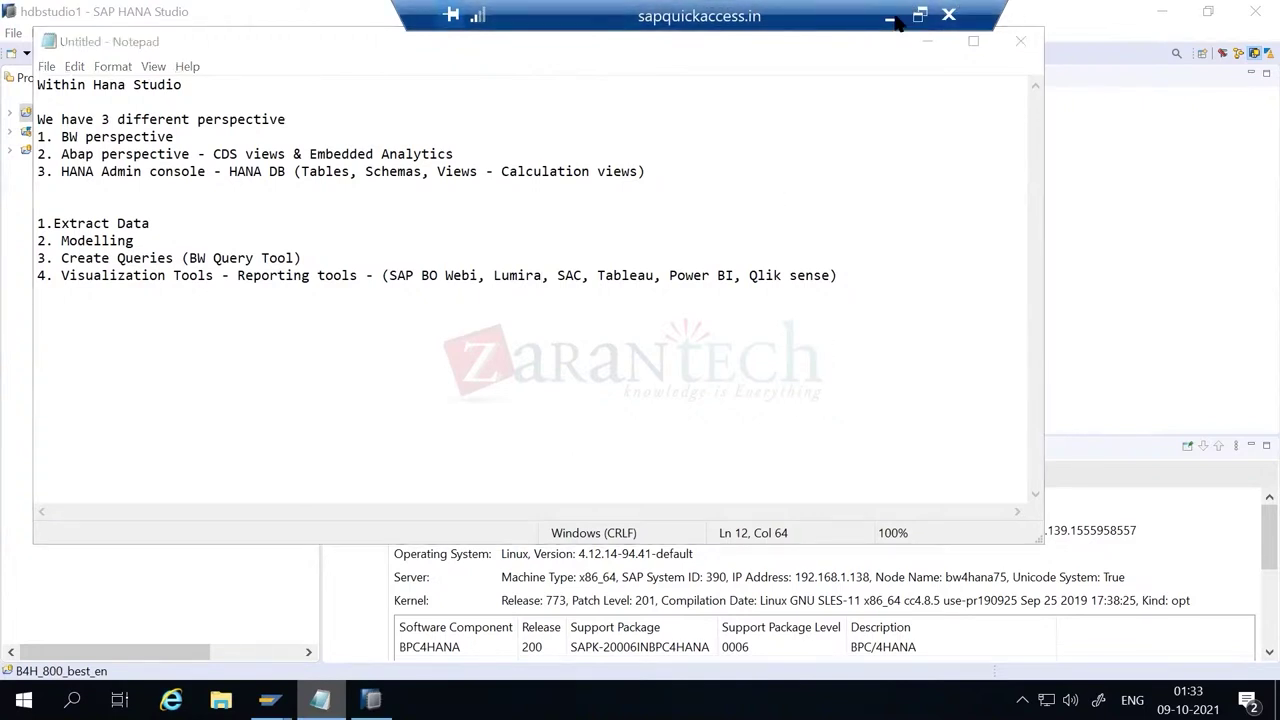
{"action": "left_click", "coordinate": [927, 41]}
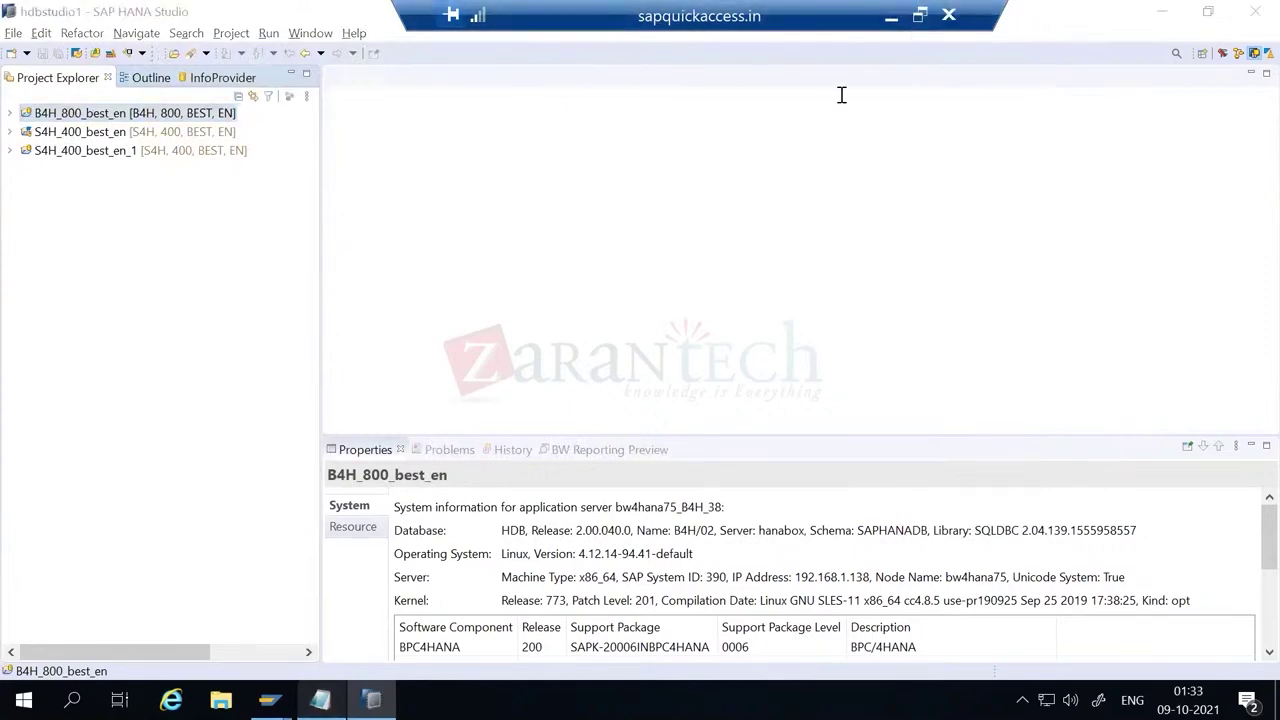
{"action": "key", "text": "alt+Tab"}
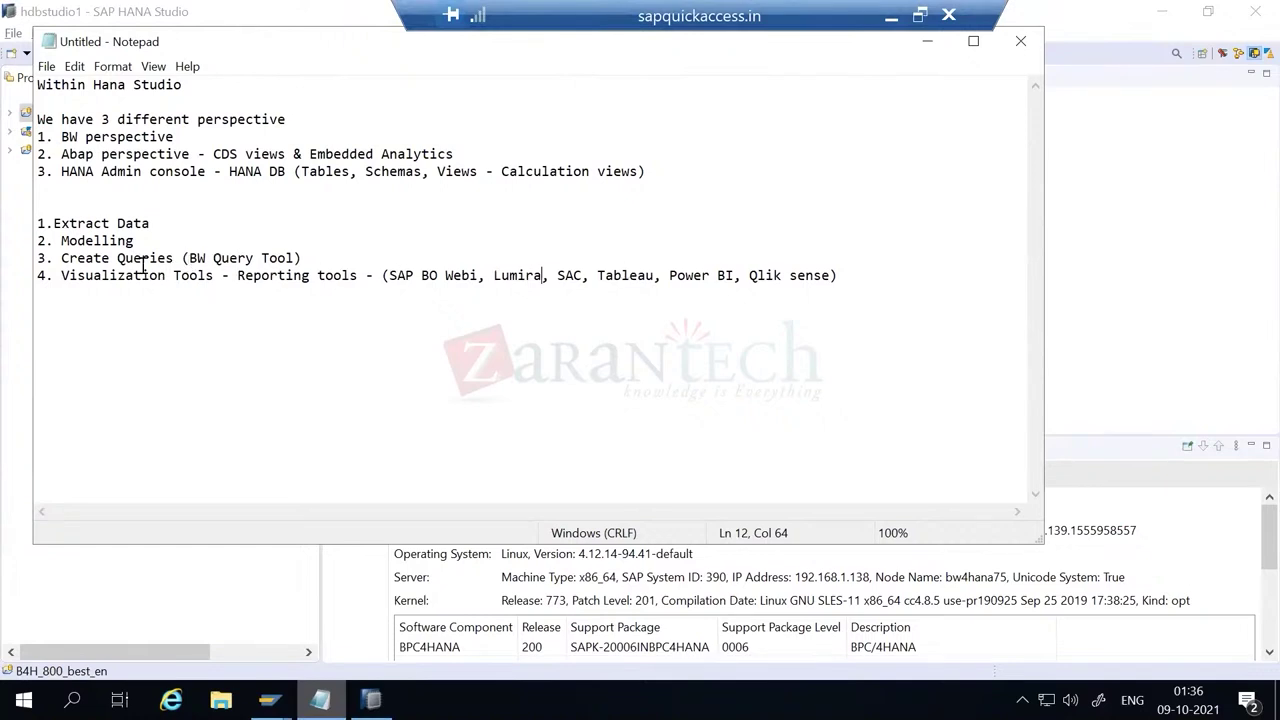
- Add '(source system)' after Extract Data and '(BW system)' after Modelling
{"action": "left_click_drag", "start_coordinate": [57, 260], "coordinate": [313, 258]}
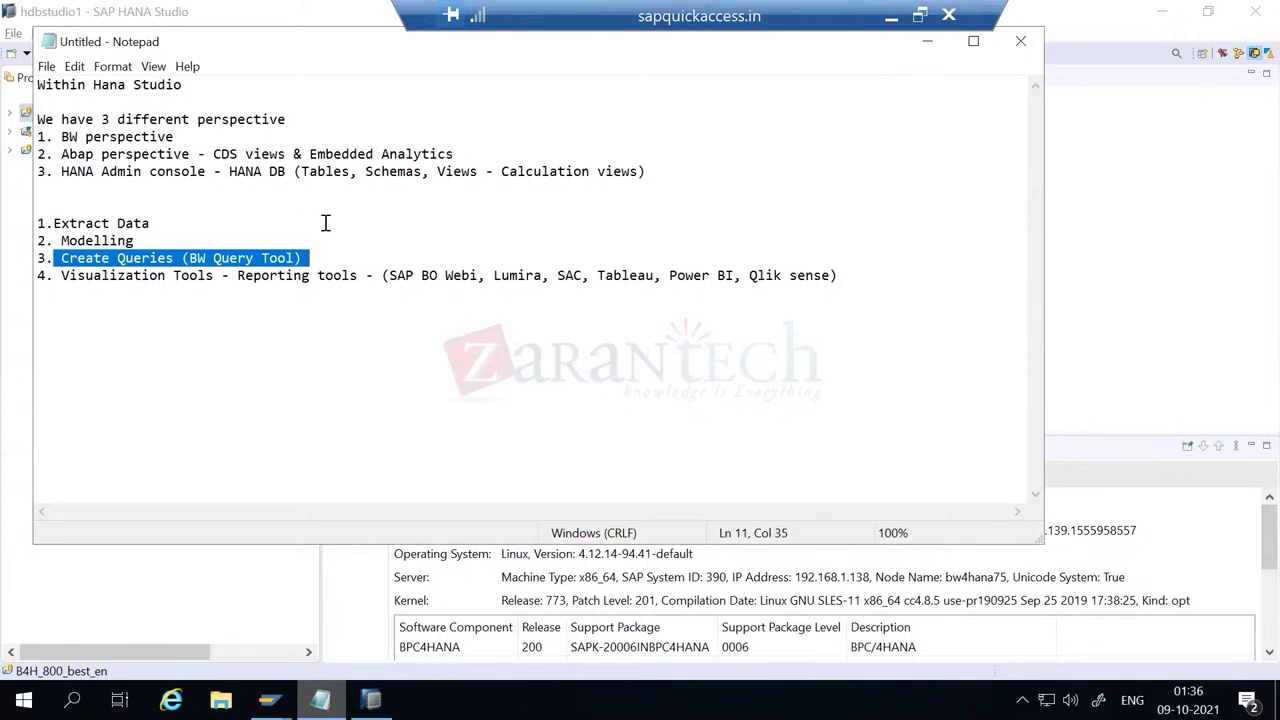
{"action": "left_click", "coordinate": [214, 376]}
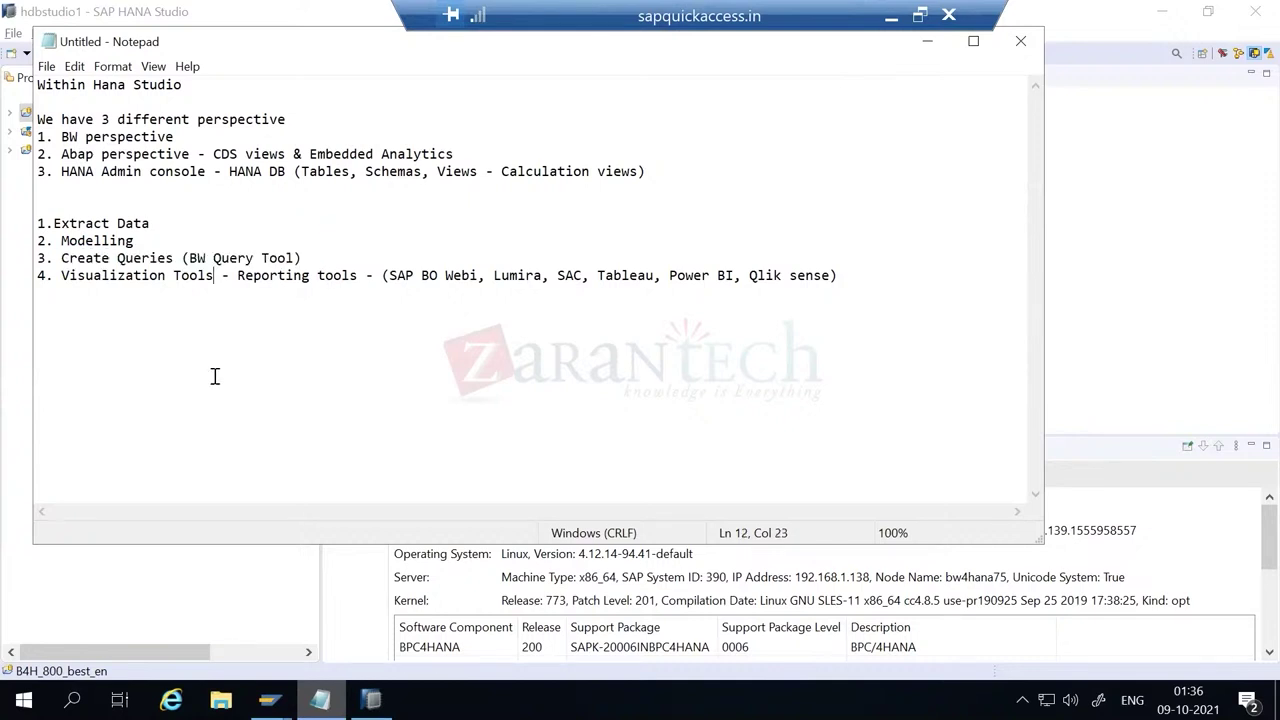
{"action": "left_click", "coordinate": [181, 226]}
{"action": "type", "text": "("}
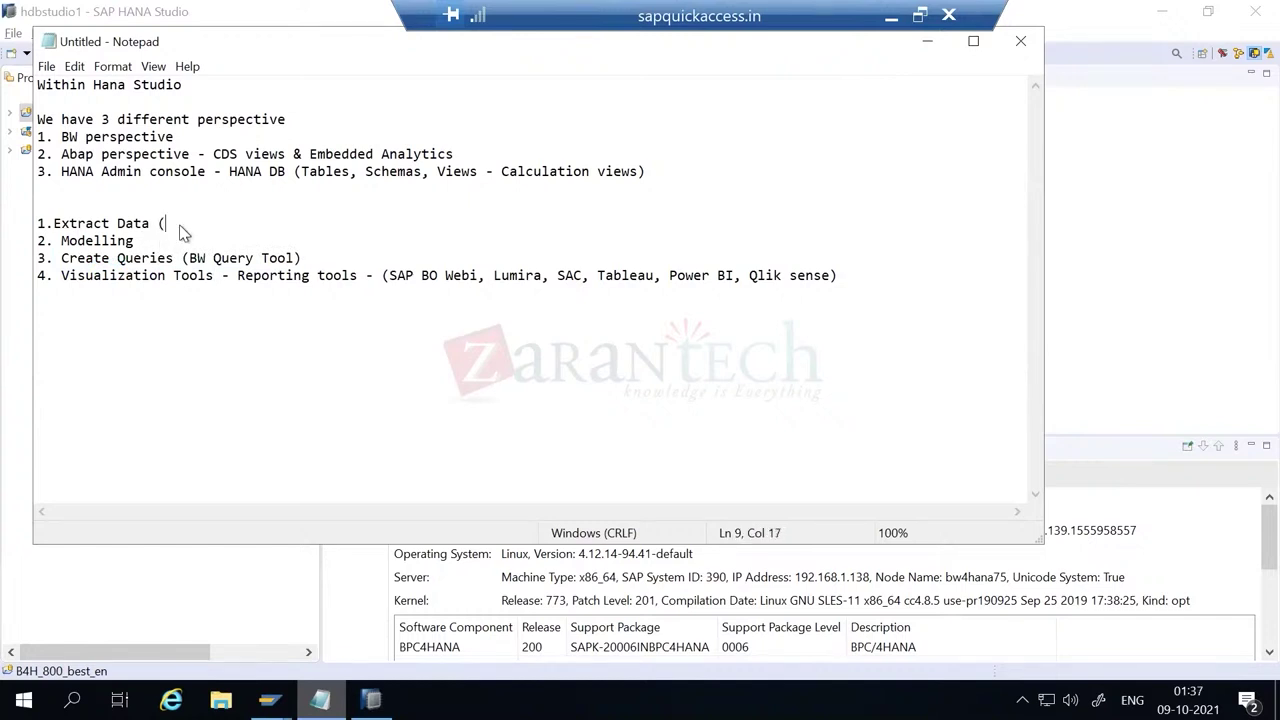
{"action": "type", "text": "s"}
{"action": "key", "text": "shift+F10"}
{"action": "key", "text": "Escape"}
{"action": "type", "text": "urce sy"}
{"action": "key", "text": "BackSpace"}
{"action": "key", "text": "BackSpace"}
{"action": "key", "text": "BackSpace"}
{"action": "key", "text": "BackSpace"}
{"action": "key", "text": "BackSpace"}
{"action": "key", "text": "BackSpace"}
{"action": "key", "text": "BackSpace"}
{"action": "type", "text": "ource sytem"}
{"action": "key", "text": "BackSpace"}
{"action": "key", "text": "BackSpace"}
{"action": "key", "text": "BackSpace"}
{"action": "type", "text": "stem"}
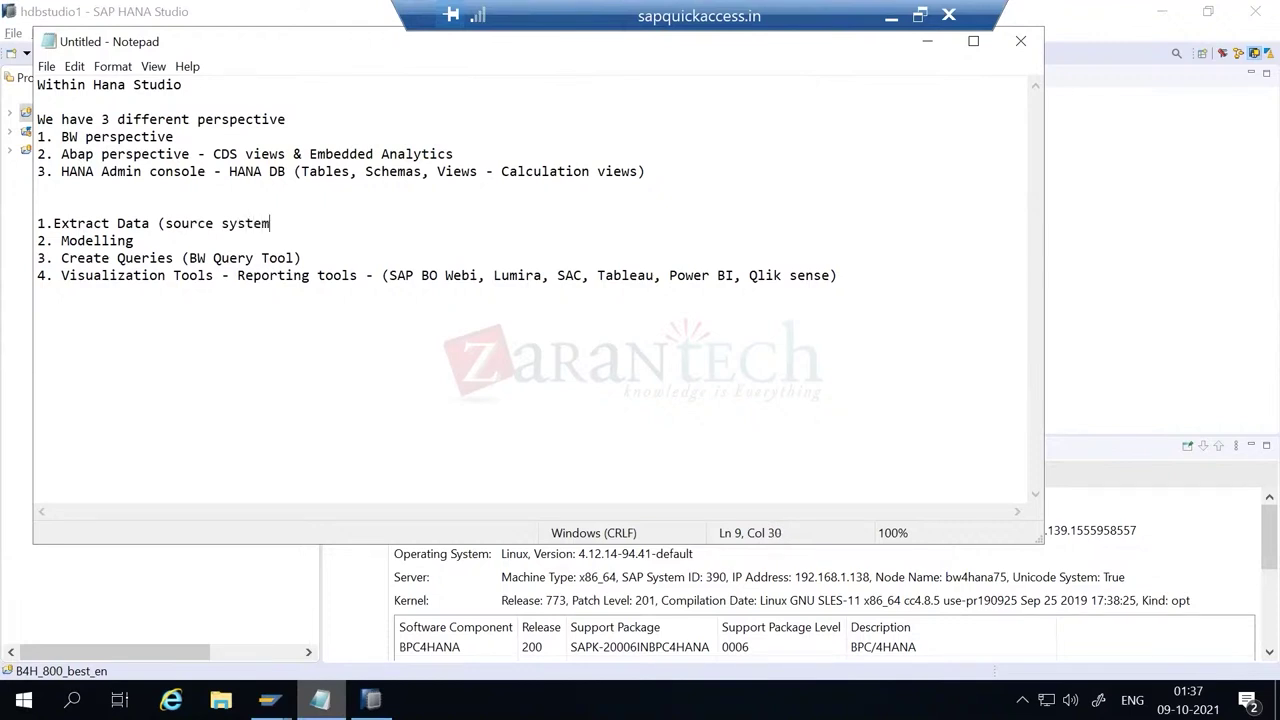
{"action": "type", "text": ")"}
{"action": "key", "text": "Down"}
{"action": "type", "text": "(BW system)"}
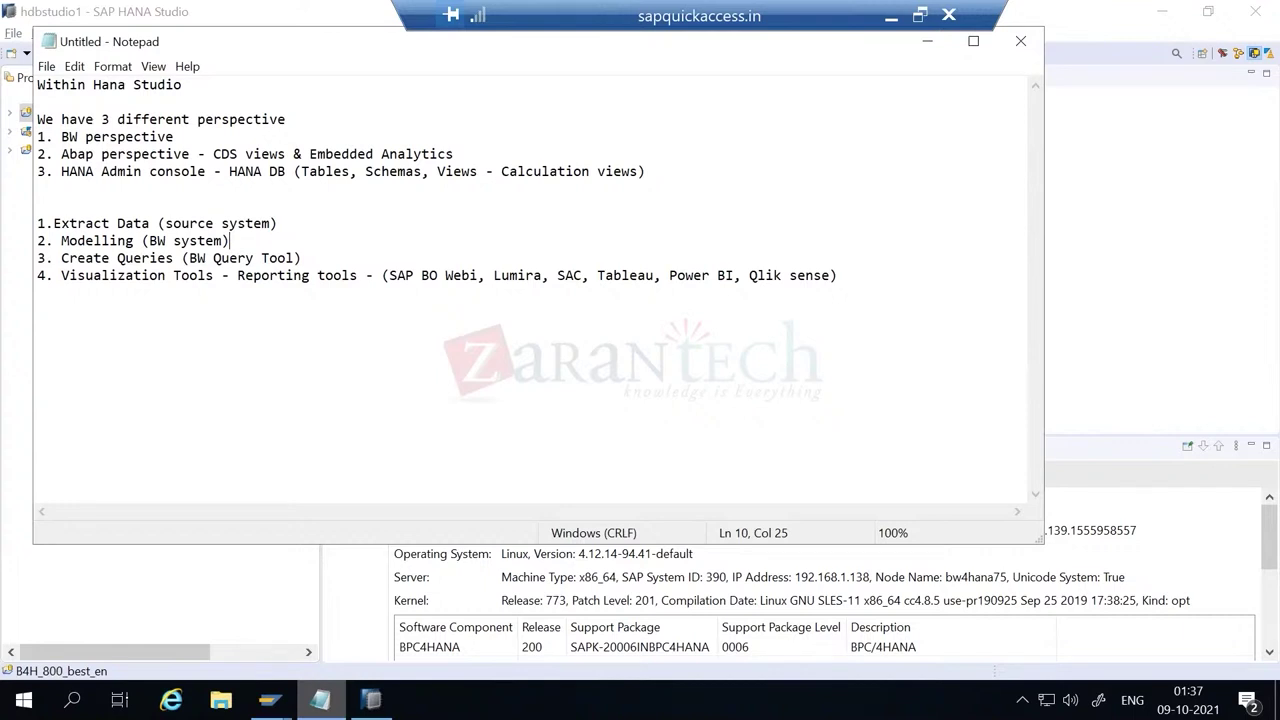
- Expand B4H_800_best_en > BW Repository > ZIA_ZT2 > James Info Area > CompositeProvider and select ZCP_CUST5
{"action": "left_click", "coordinate": [930, 38]}
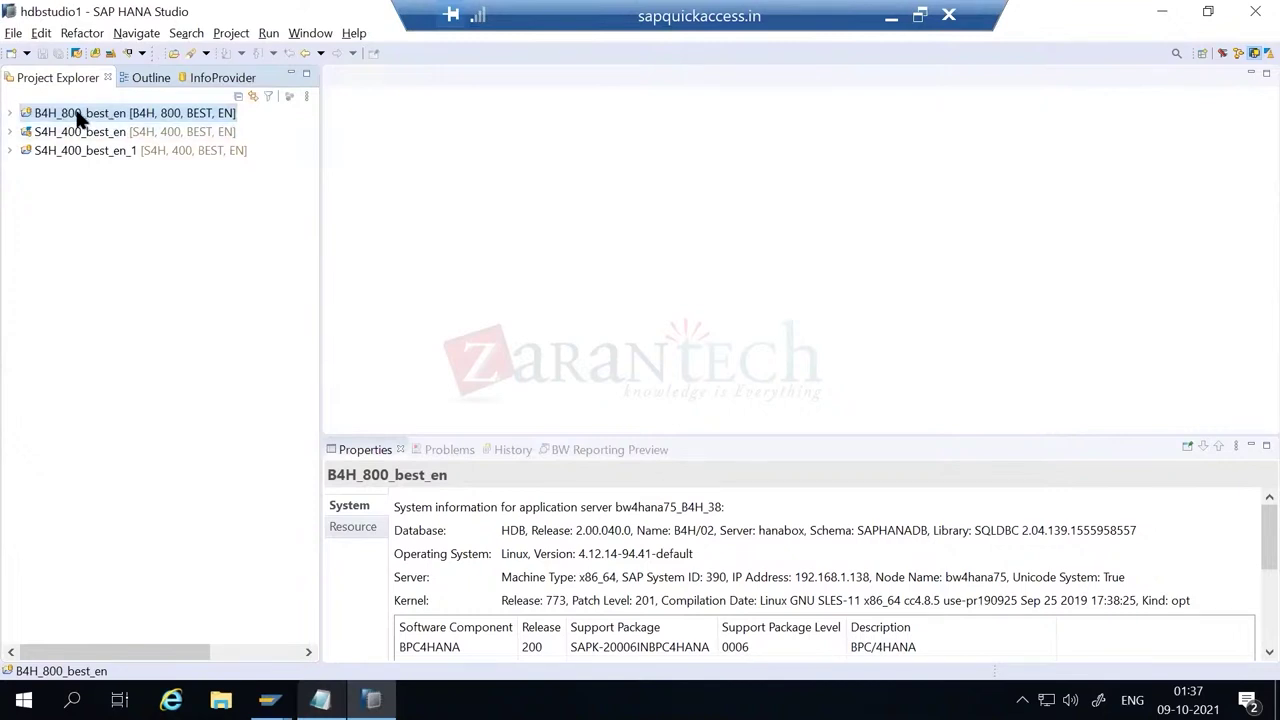
{"action": "left_click", "coordinate": [11, 114]}
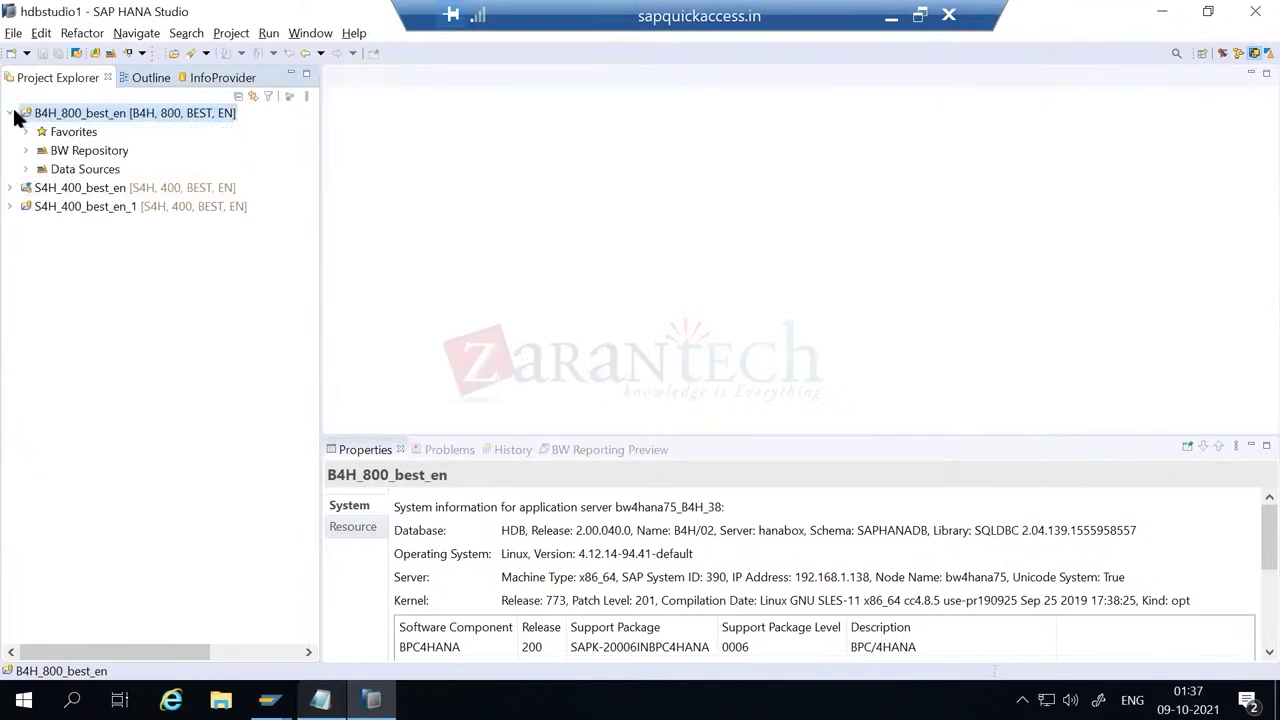
{"action": "left_click", "coordinate": [45, 150]}
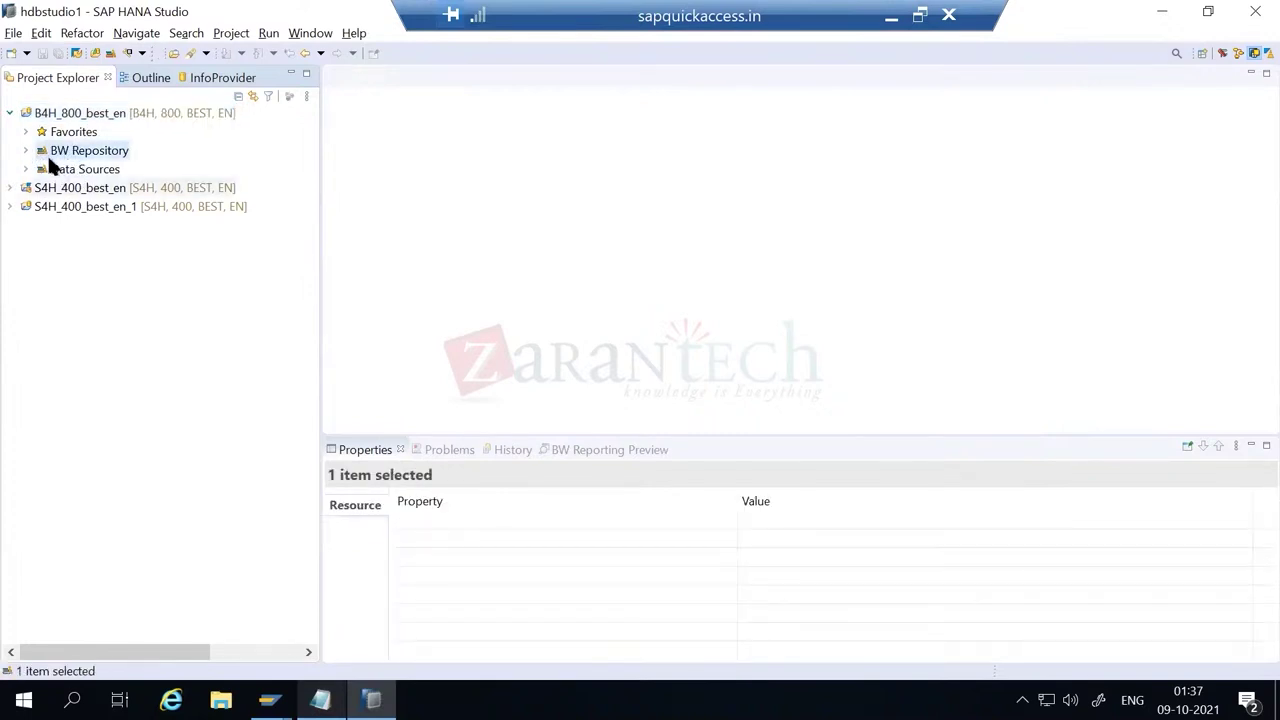
{"action": "left_click", "coordinate": [28, 150]}
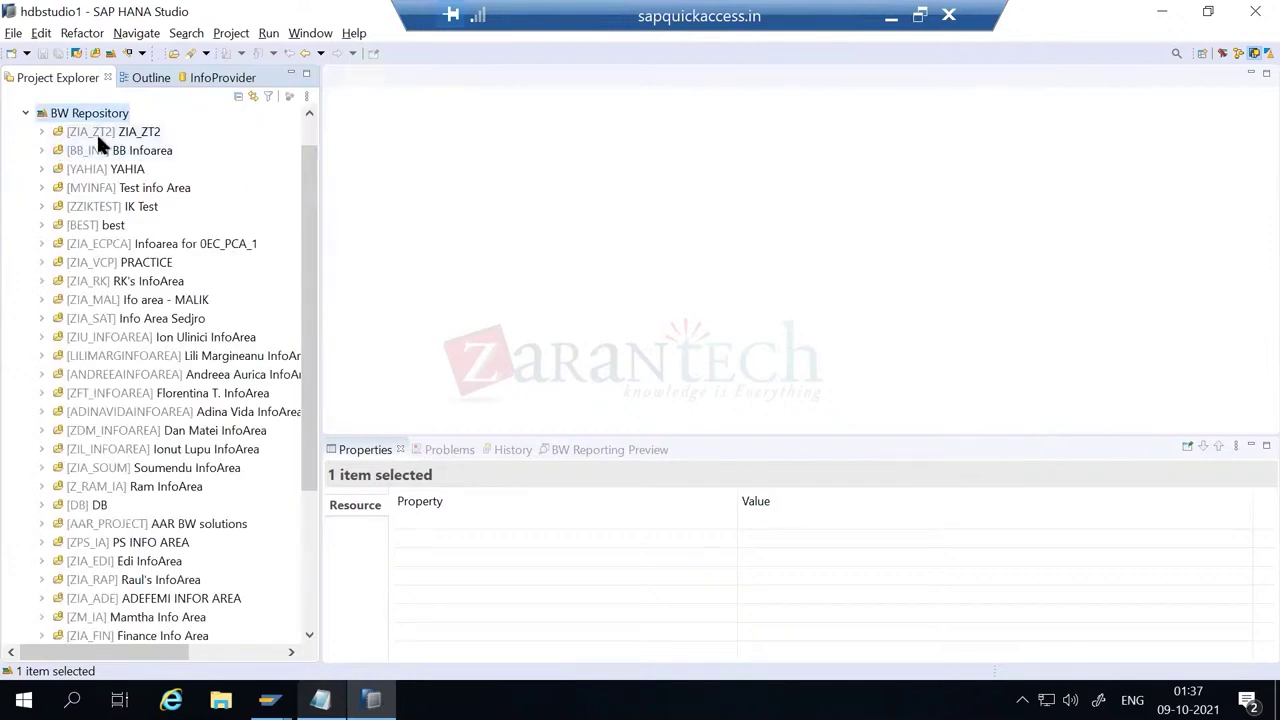
{"action": "left_click", "coordinate": [95, 131]}
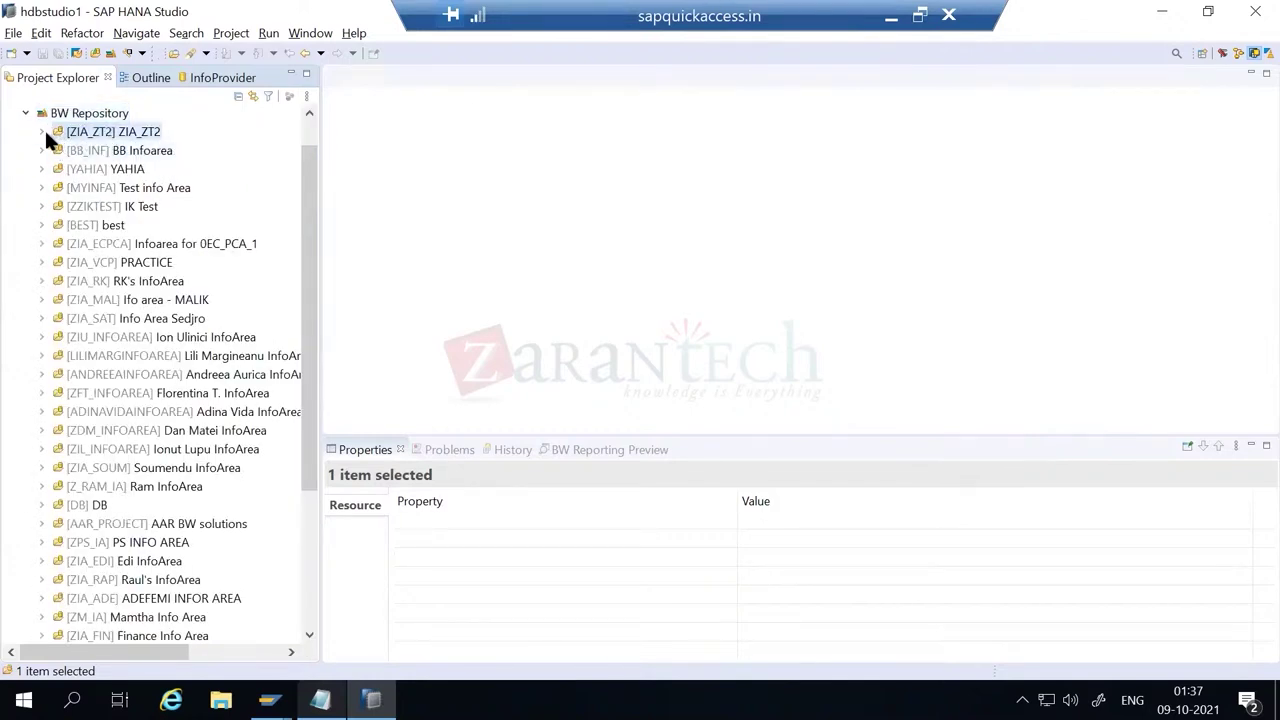
{"action": "left_click", "coordinate": [42, 131]}
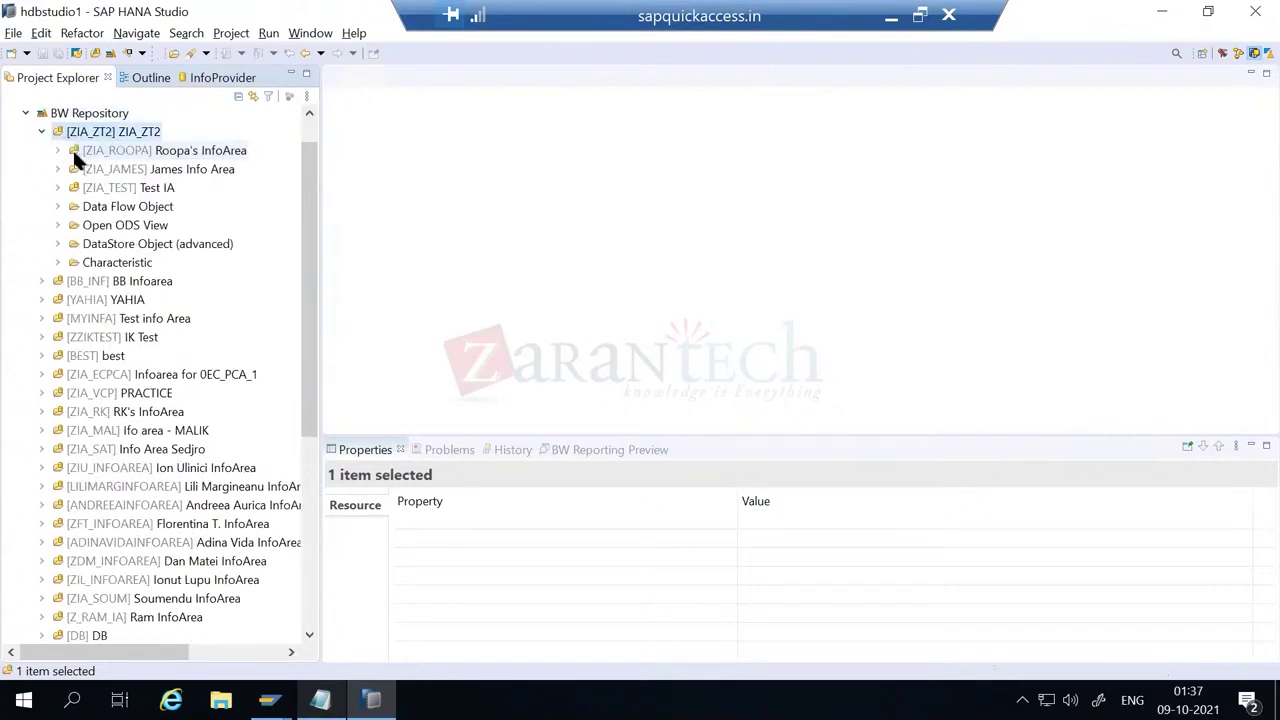
{"action": "left_click", "coordinate": [86, 169]}
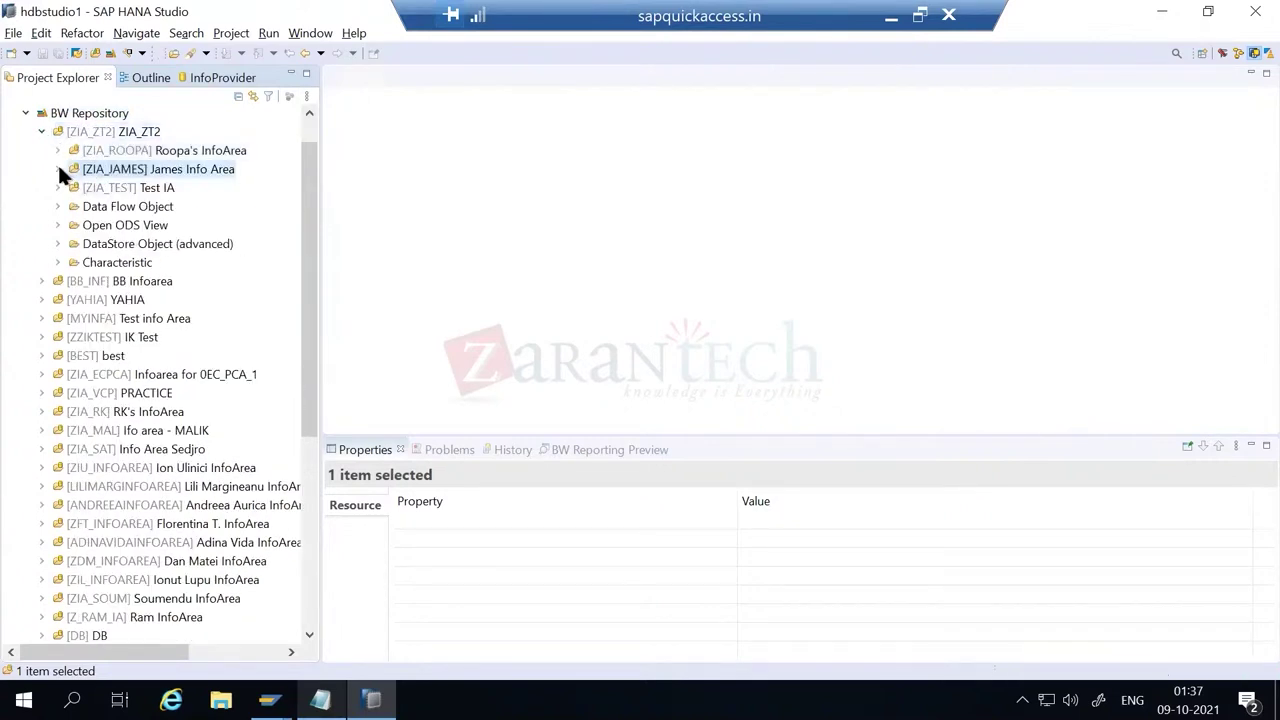
{"action": "left_click", "coordinate": [58, 170]}
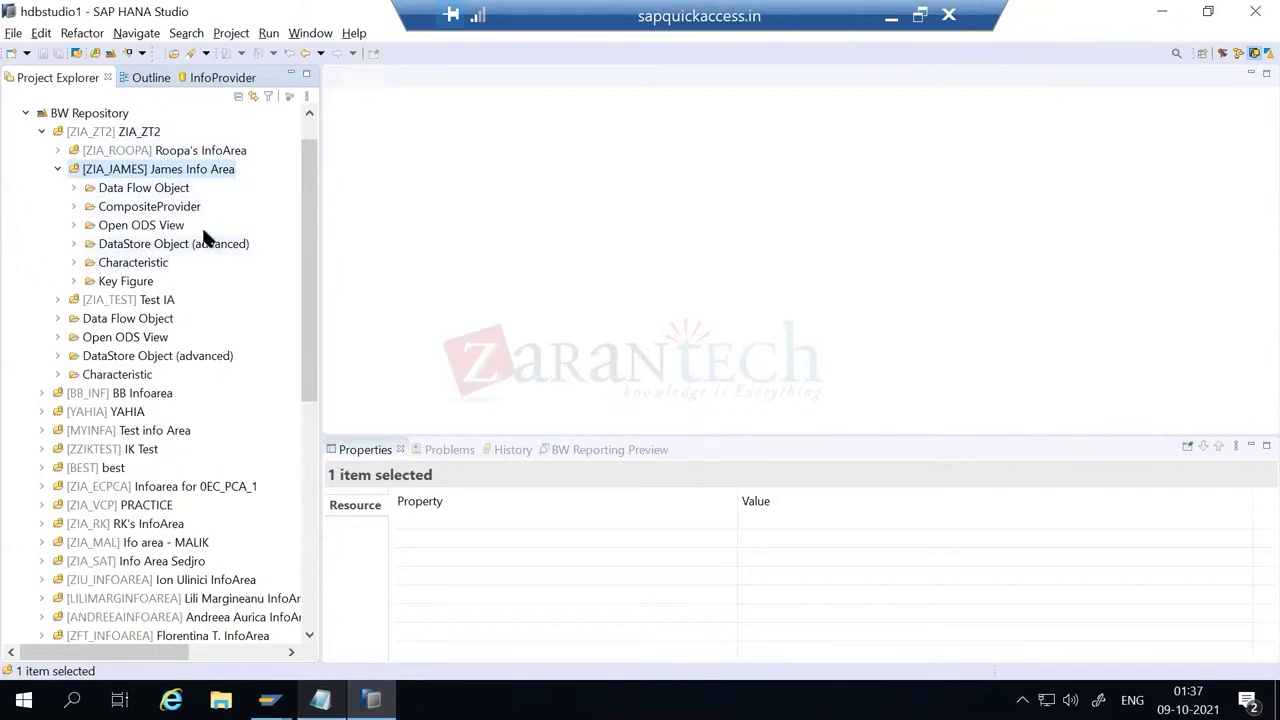
{"action": "left_click", "coordinate": [73, 206]}
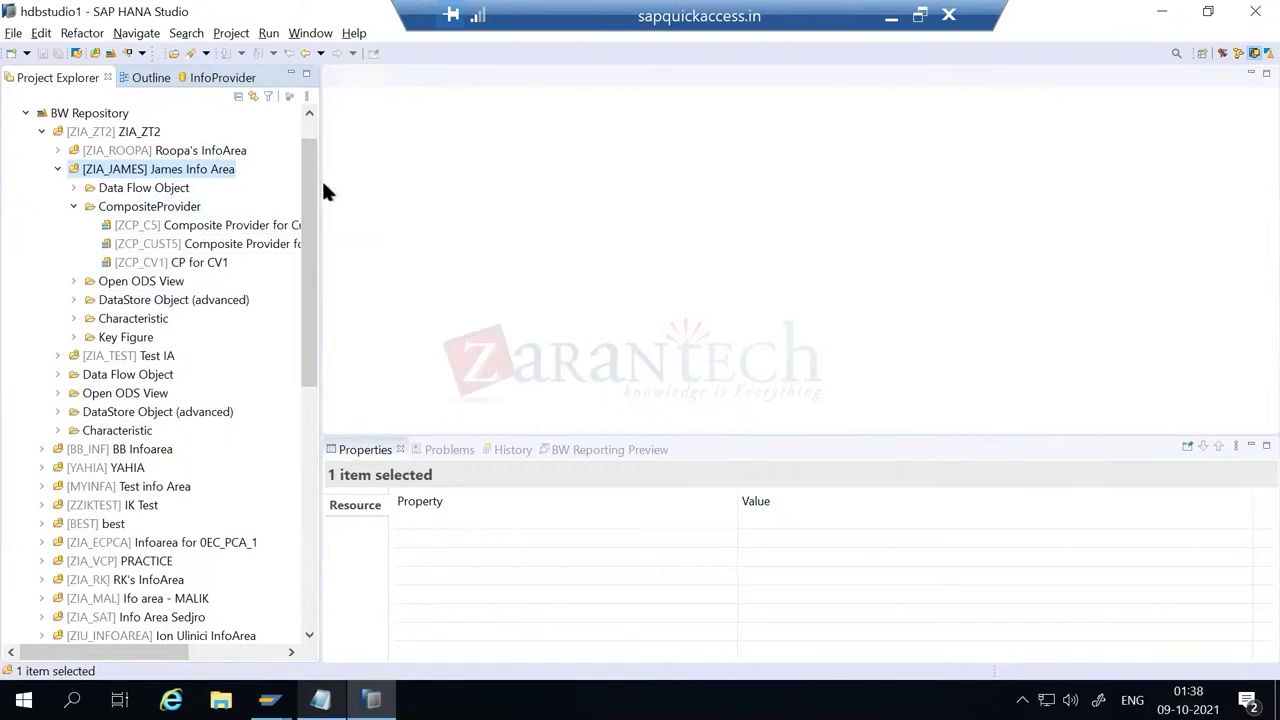
{"action": "left_click_drag", "start_coordinate": [317, 184], "coordinate": [383, 186]}
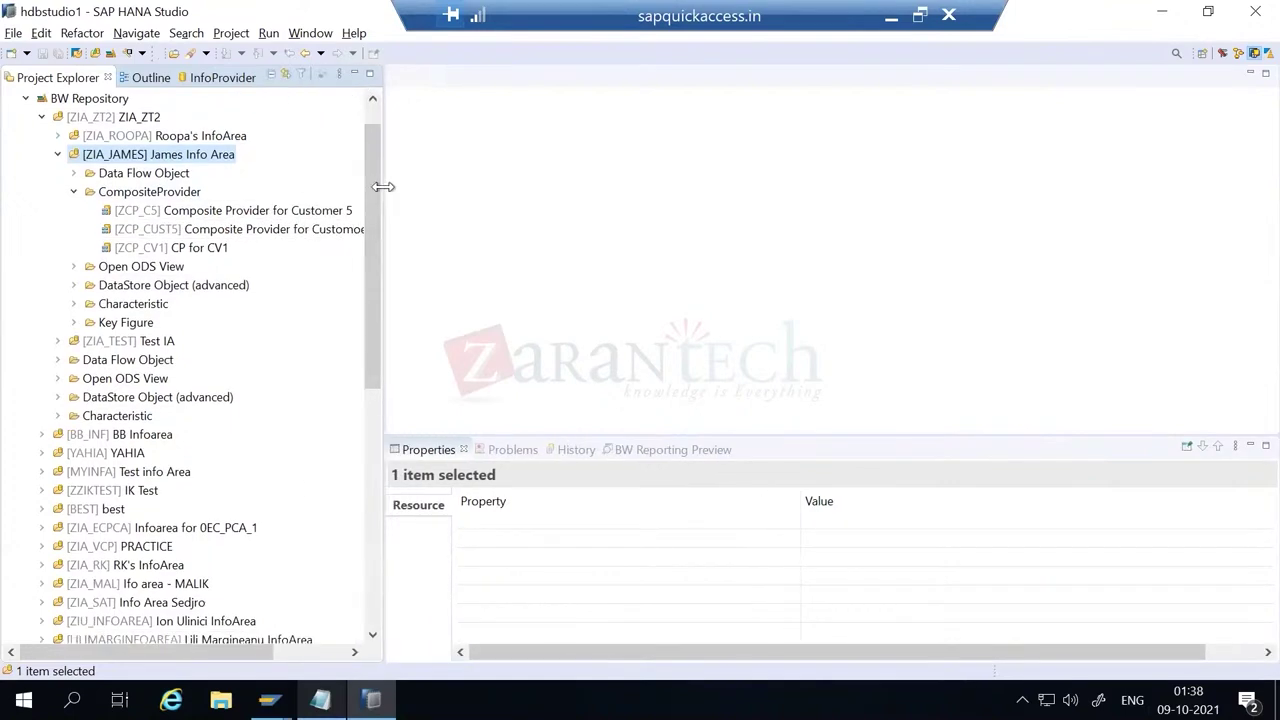
{"action": "left_click", "coordinate": [188, 229]}
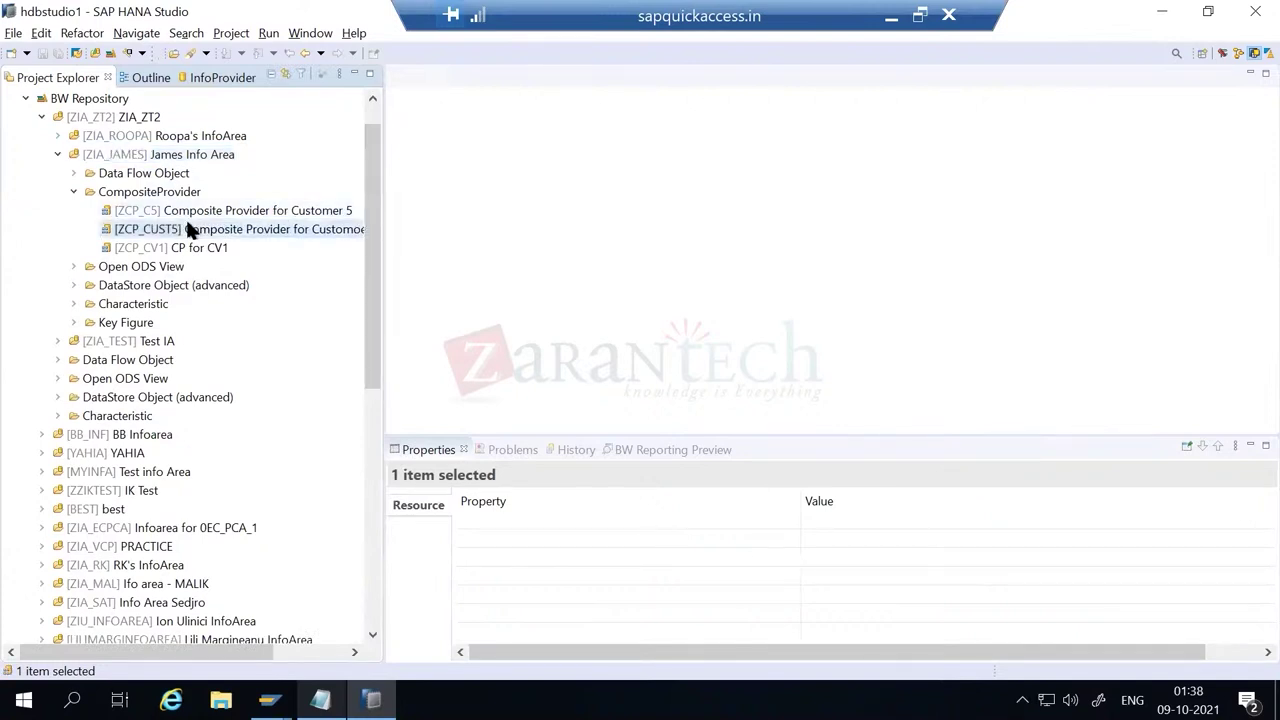
- Open ZCP_CUST5's Data Preview full-size and move Customer Name1 through Customer Bank1 into Rows
{"action": "right_click", "coordinate": [188, 229]}
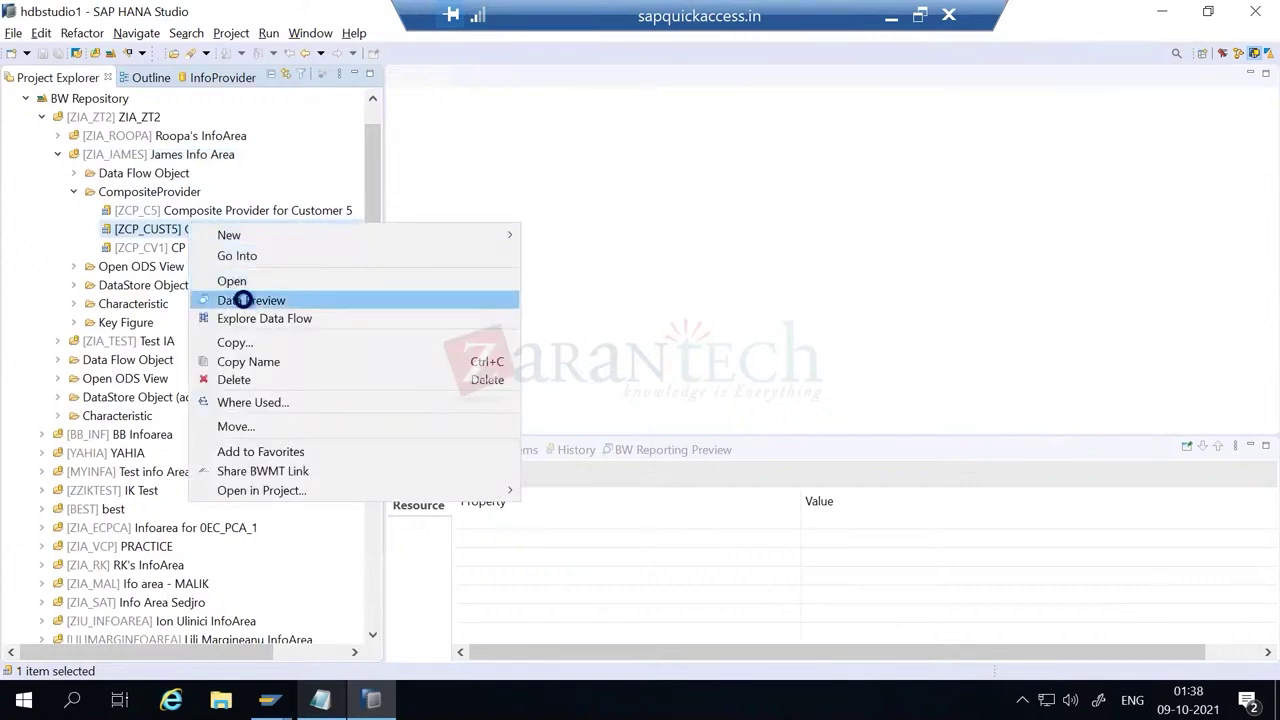
{"action": "left_click", "coordinate": [247, 302]}
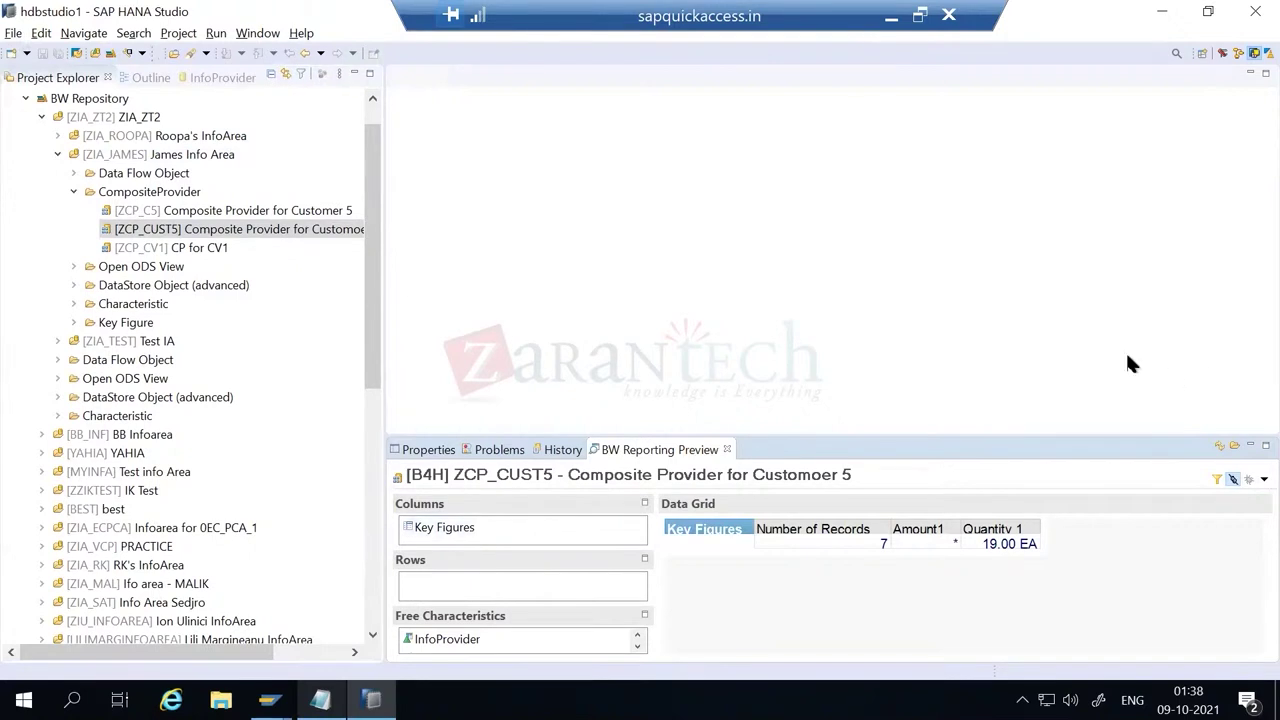
{"action": "double_click", "coordinate": [1105, 441]}
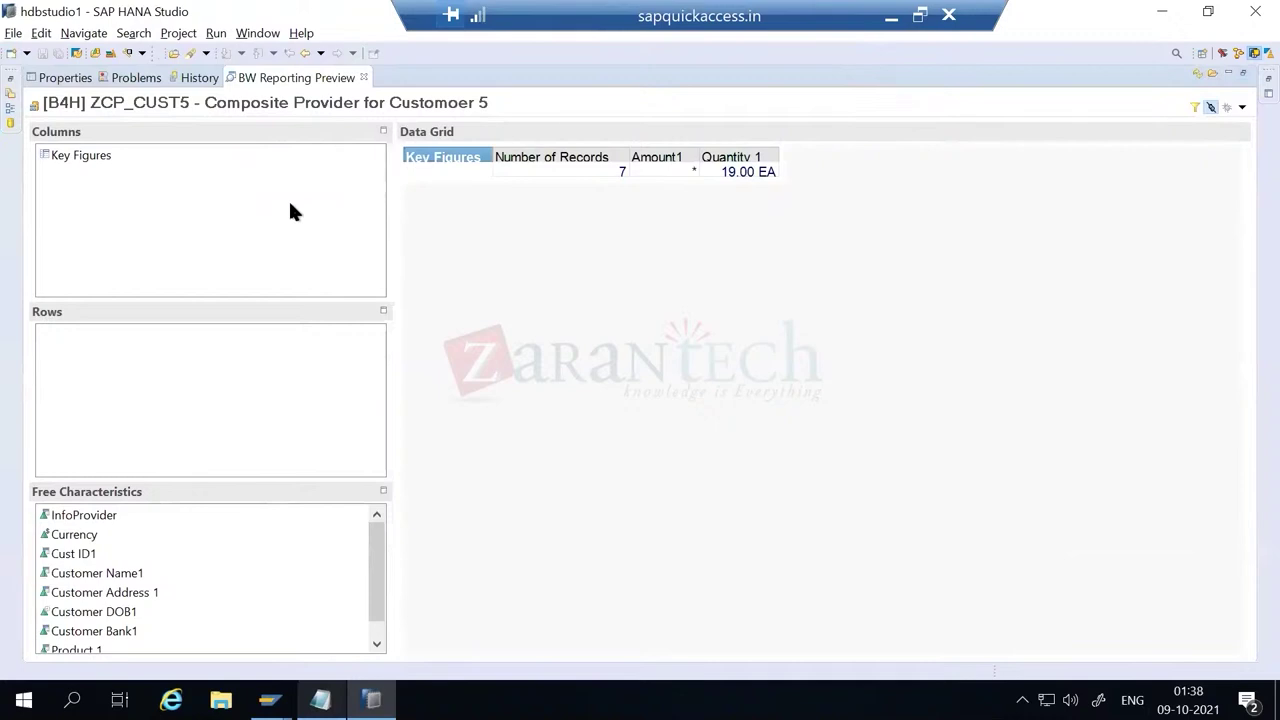
{"action": "left_click", "coordinate": [87, 575]}
{"action": "left_click", "coordinate": [80, 632], "text": "shift"}
{"action": "left_click_drag", "start_coordinate": [106, 568], "coordinate": [120, 395]}
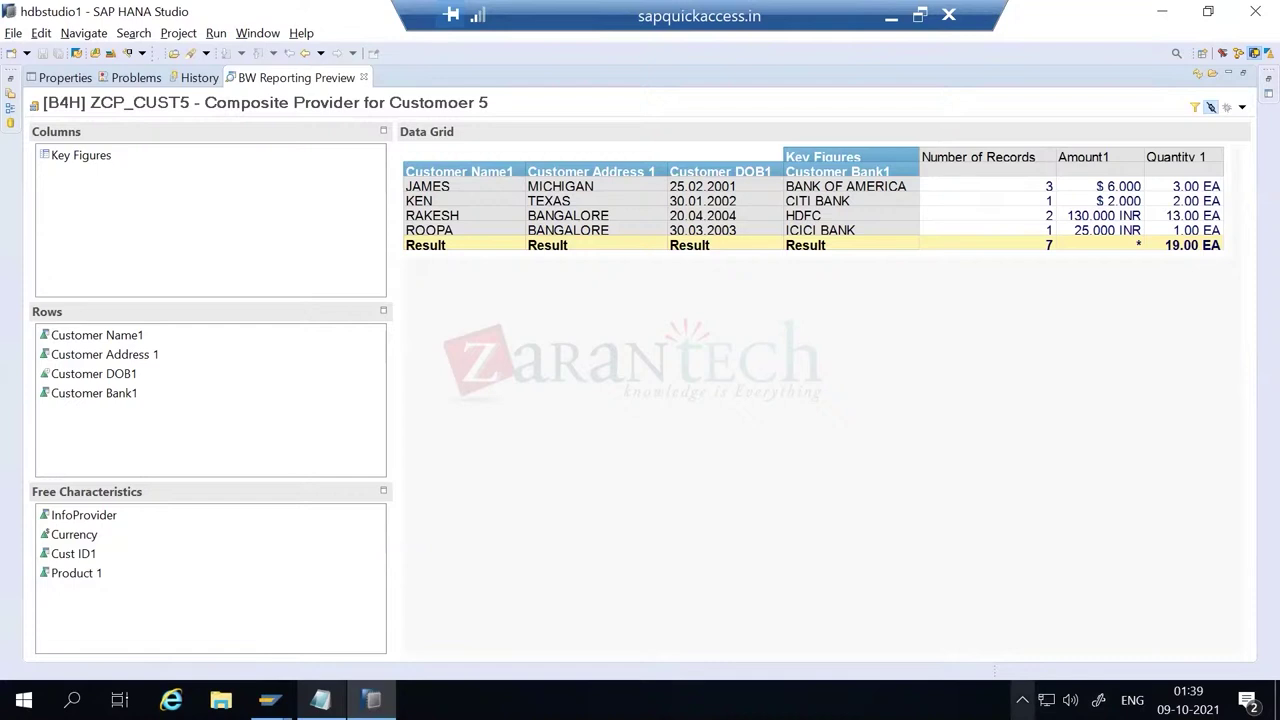
- Bring the perspectives and four-step workflow notes back over the ZCP_CUST5 preview
{"action": "left_click", "coordinate": [1022, 700]}
{"action": "left_click", "coordinate": [978, 497]}
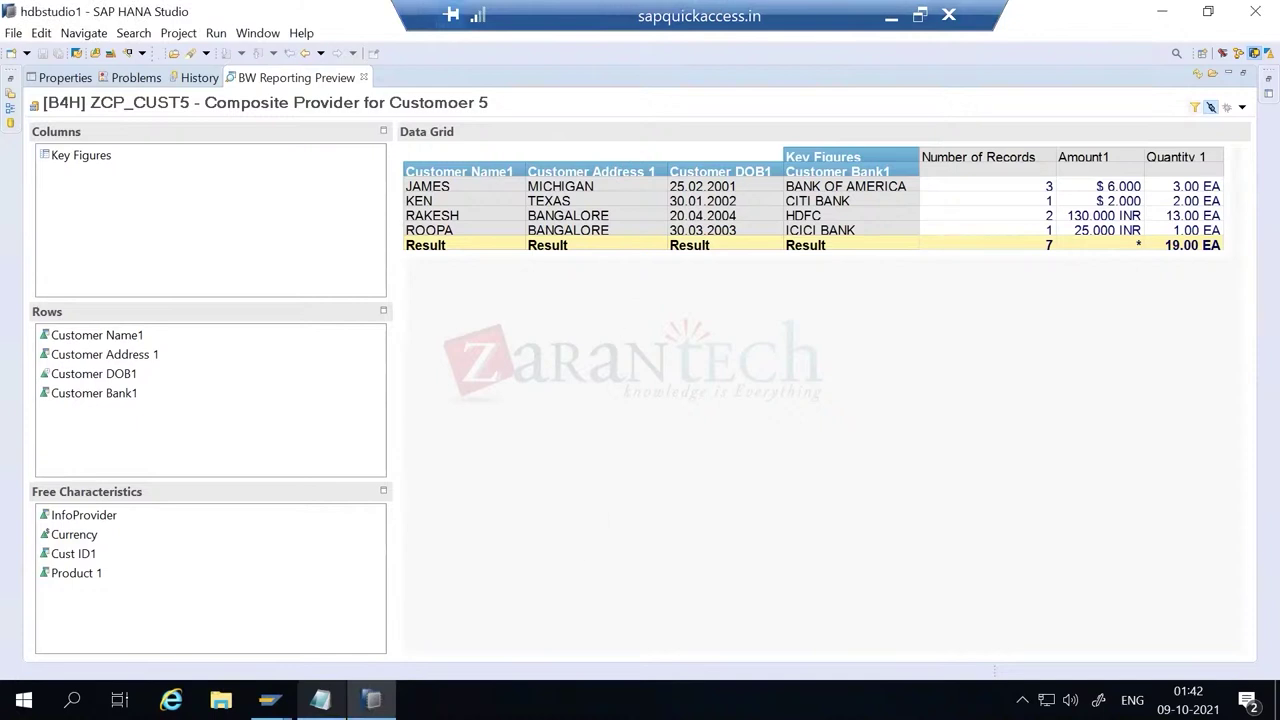
{"action": "key", "text": "alt+Tab"}
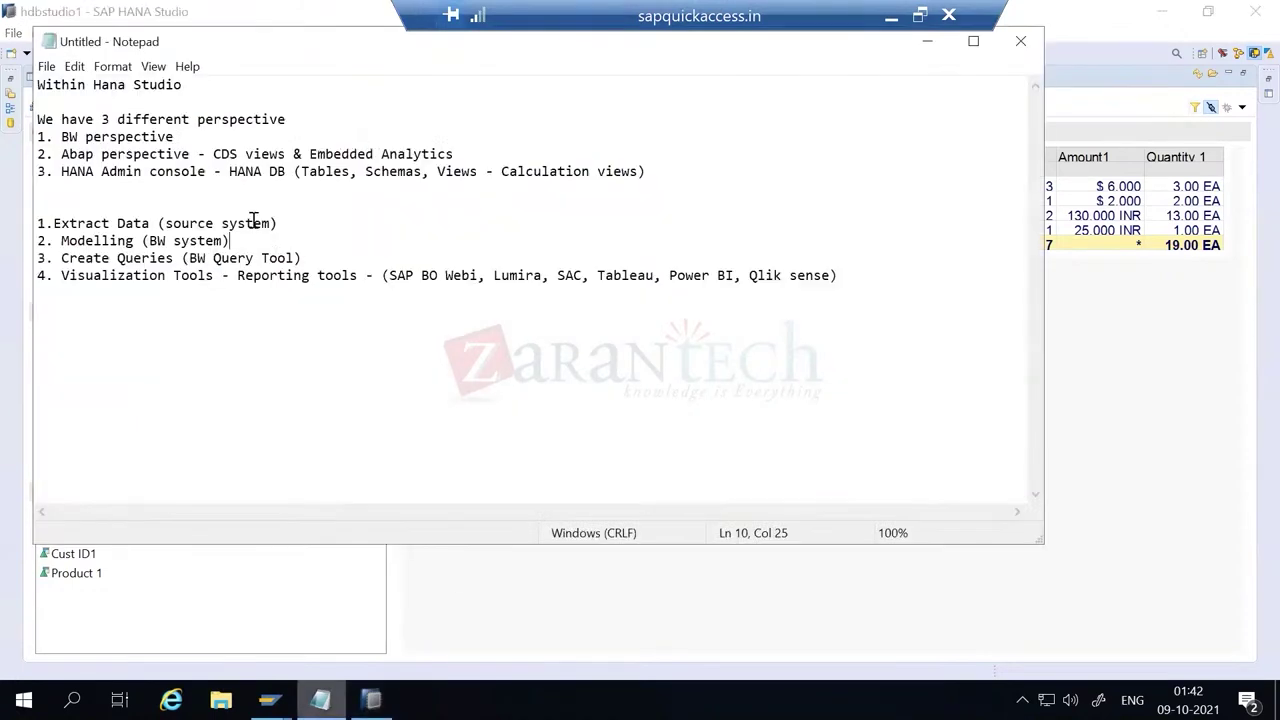
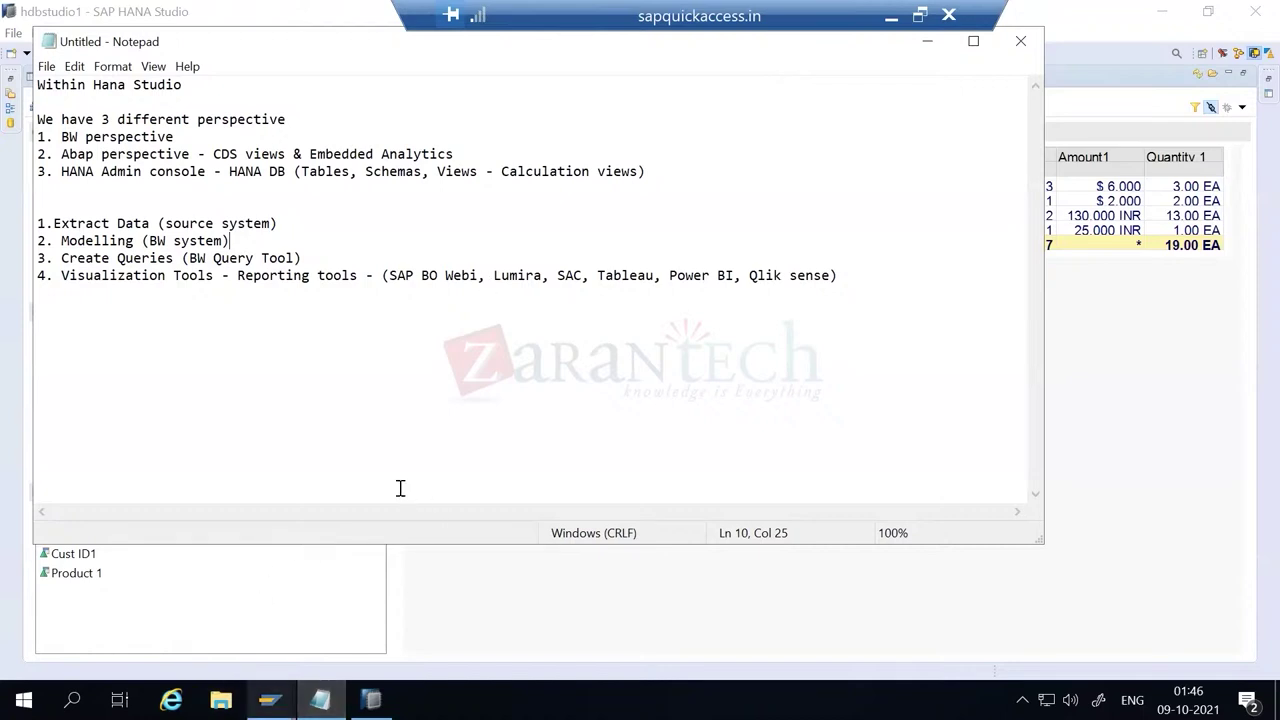
- Minimize Notepad to reveal the ZCP_CUST5 BW Reporting Preview
{"action": "left_click", "coordinate": [926, 41]}
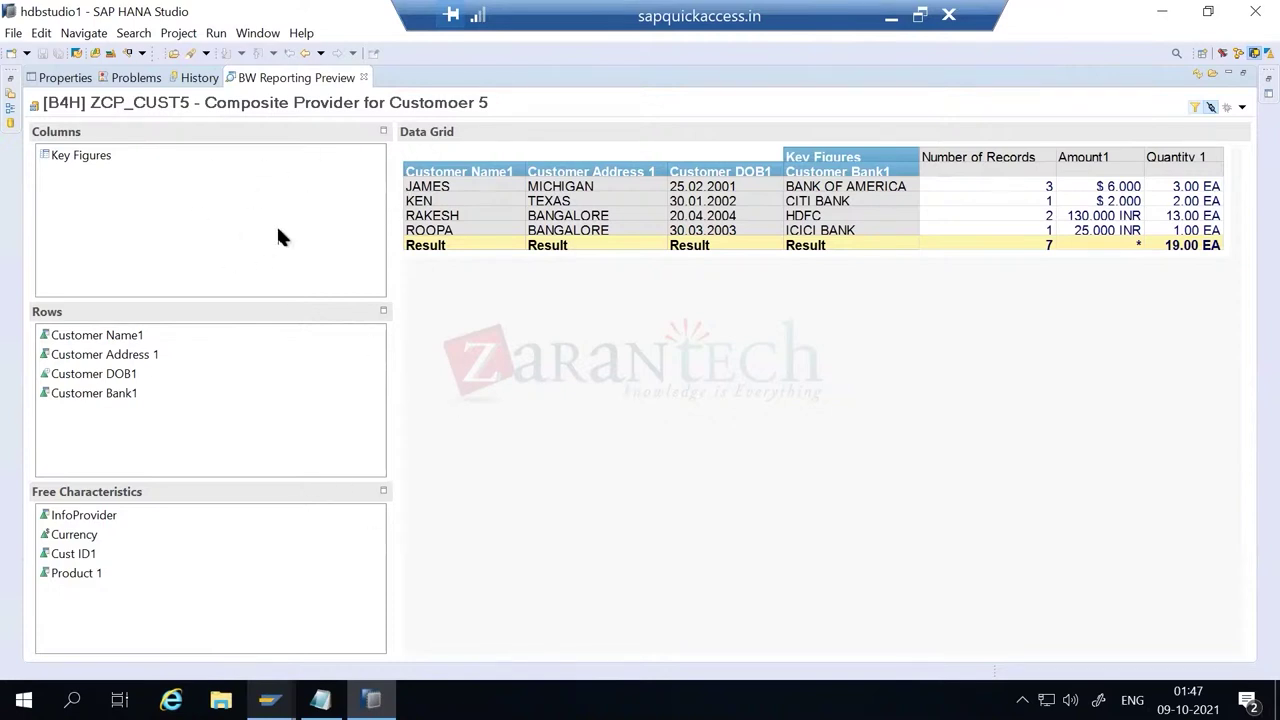
- Close the old reporting preview, restore the panel layout, and start a Data Preview of ZCP_CUST5
{"action": "left_click", "coordinate": [363, 79]}
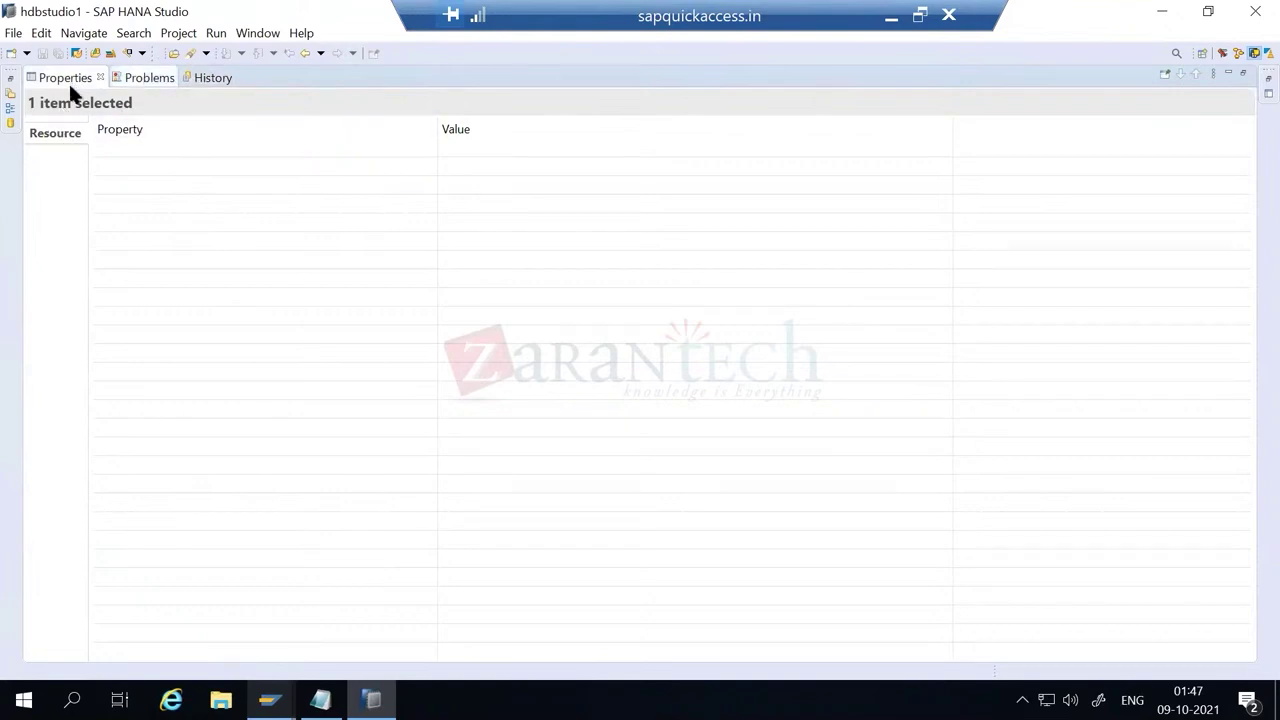
{"action": "left_click", "coordinate": [1243, 72]}
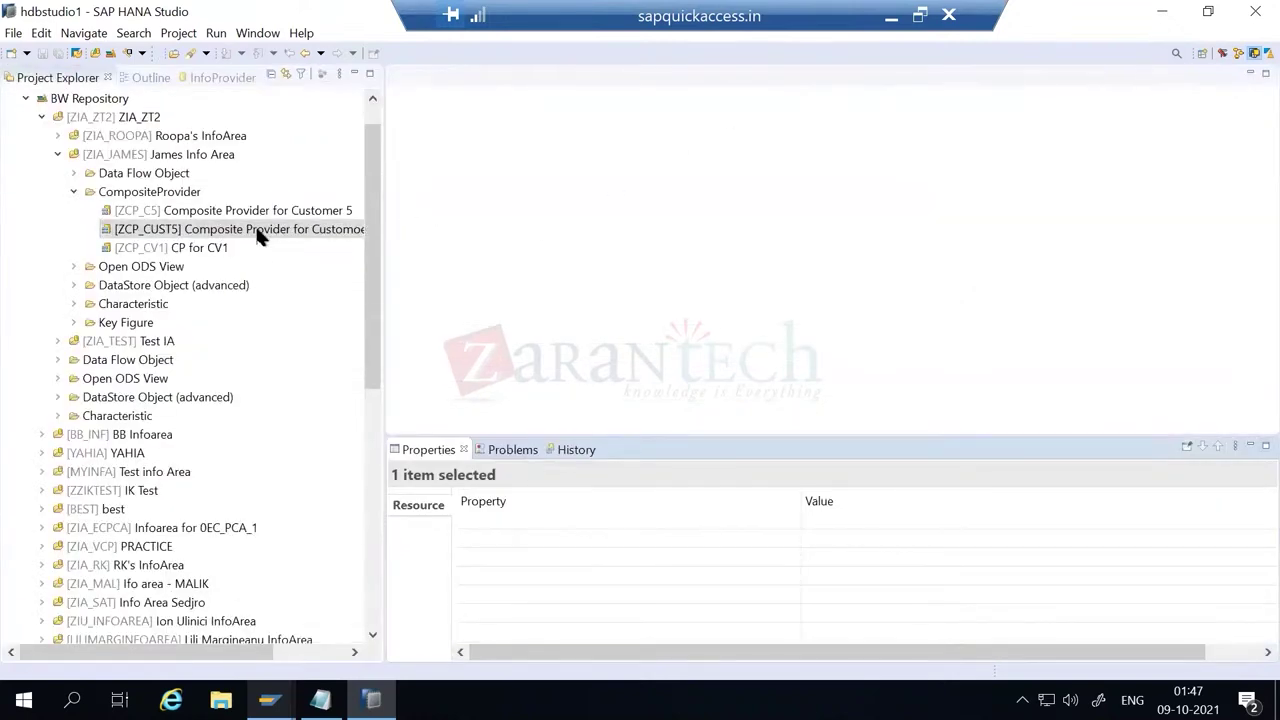
{"action": "right_click", "coordinate": [149, 228]}
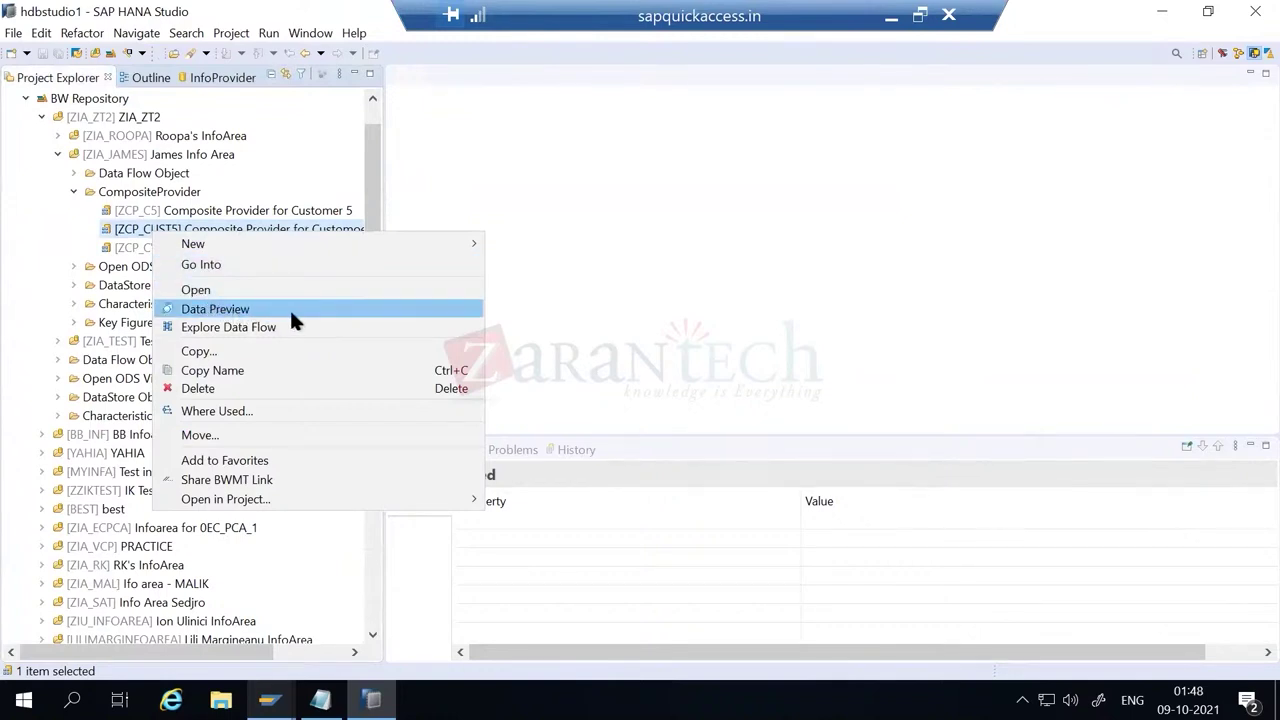
{"action": "left_click", "coordinate": [289, 313]}
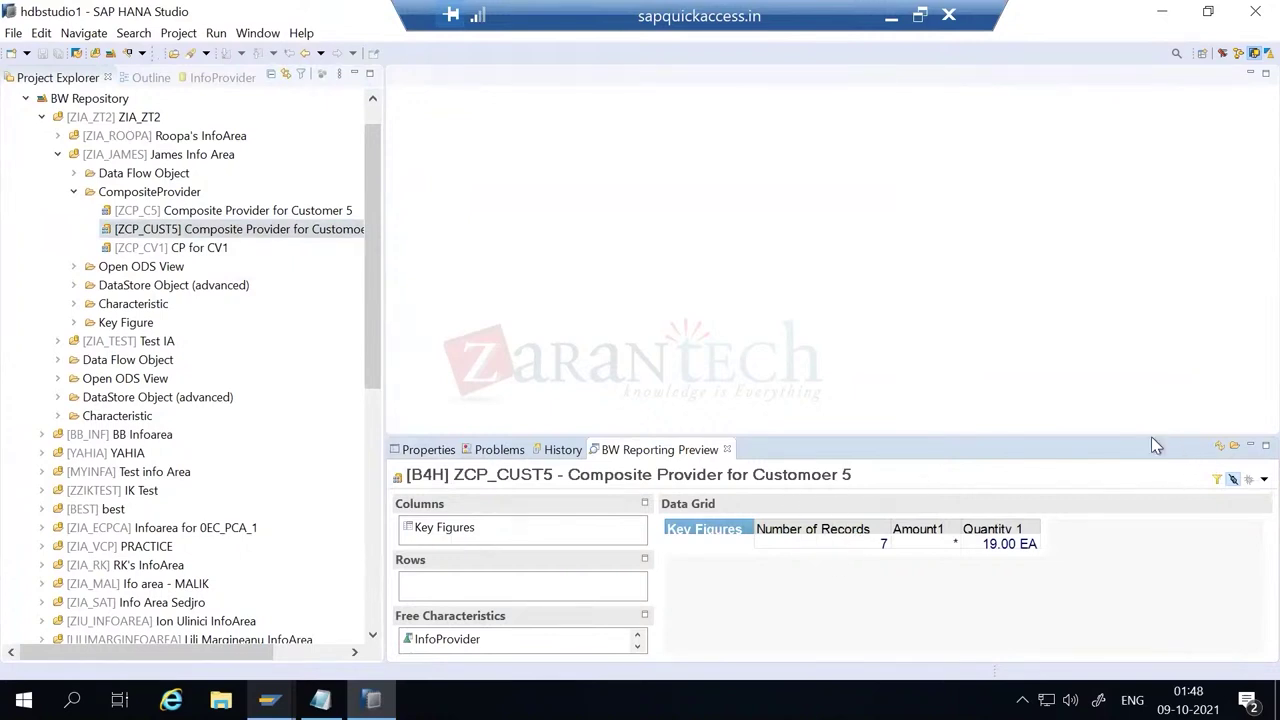
- Enlarge the preview panel and move Customer Name1 from Free Characteristics into the rows
{"action": "left_click_drag", "start_coordinate": [1152, 432], "coordinate": [1171, 358]}
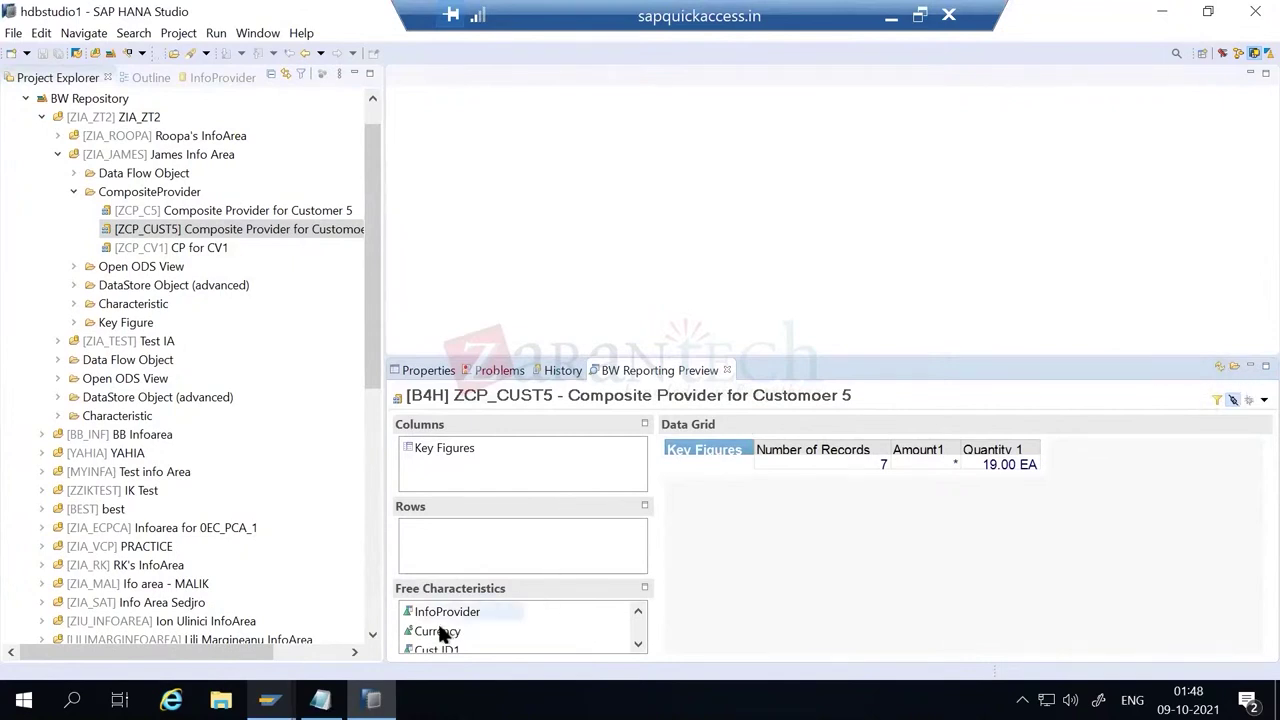
{"action": "scroll", "coordinate": [455, 638], "scroll_direction": "down", "scroll_amount": 1}
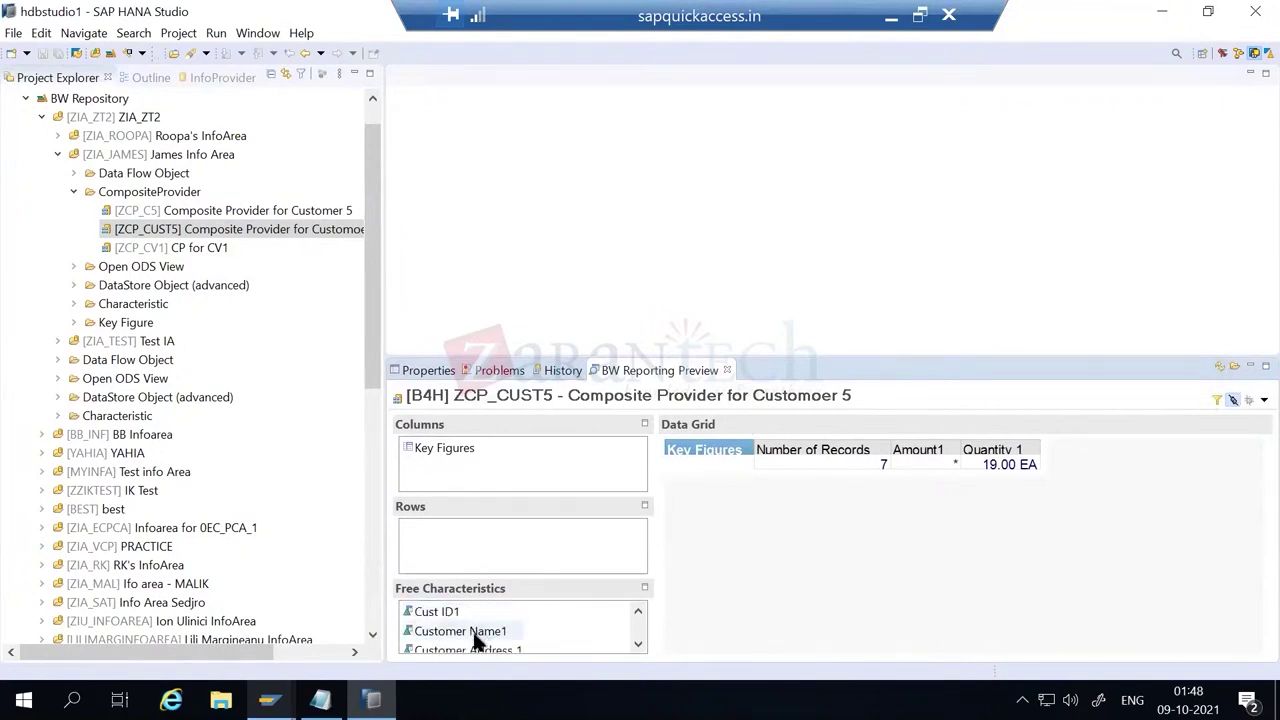
{"action": "left_click_drag", "start_coordinate": [468, 636], "coordinate": [500, 545]}
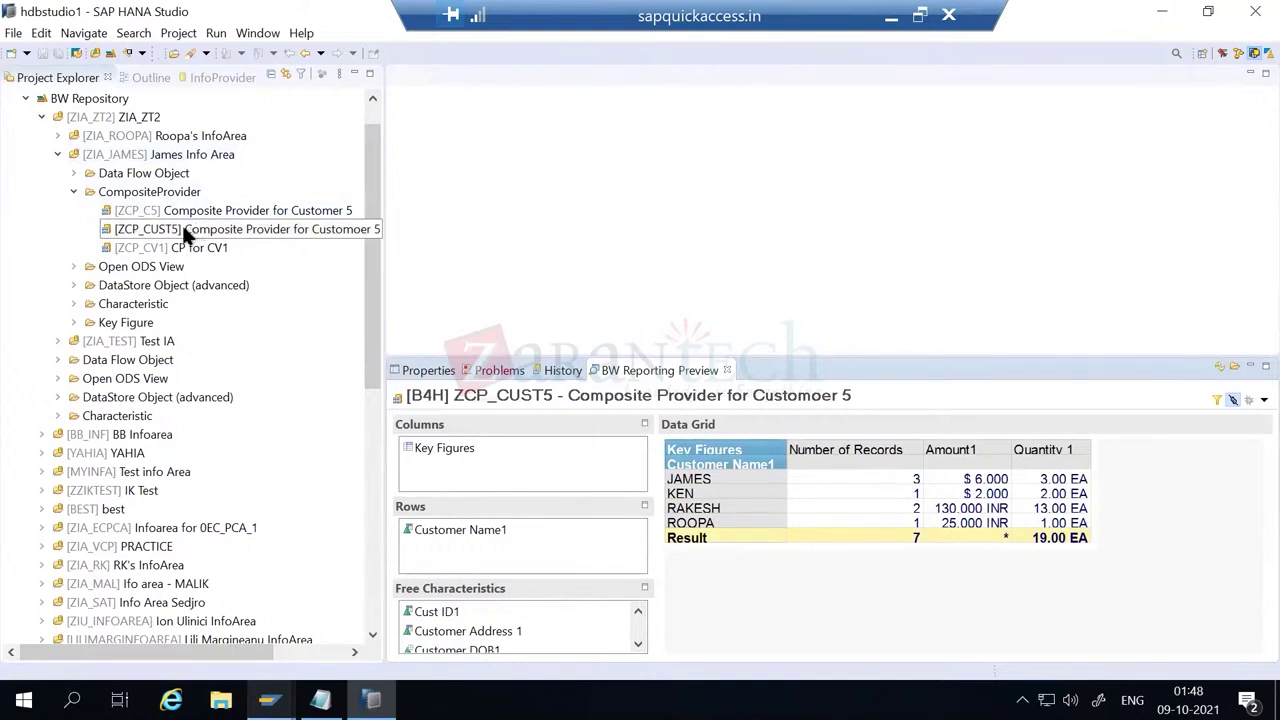
{"action": "left_click", "coordinate": [140, 232]}
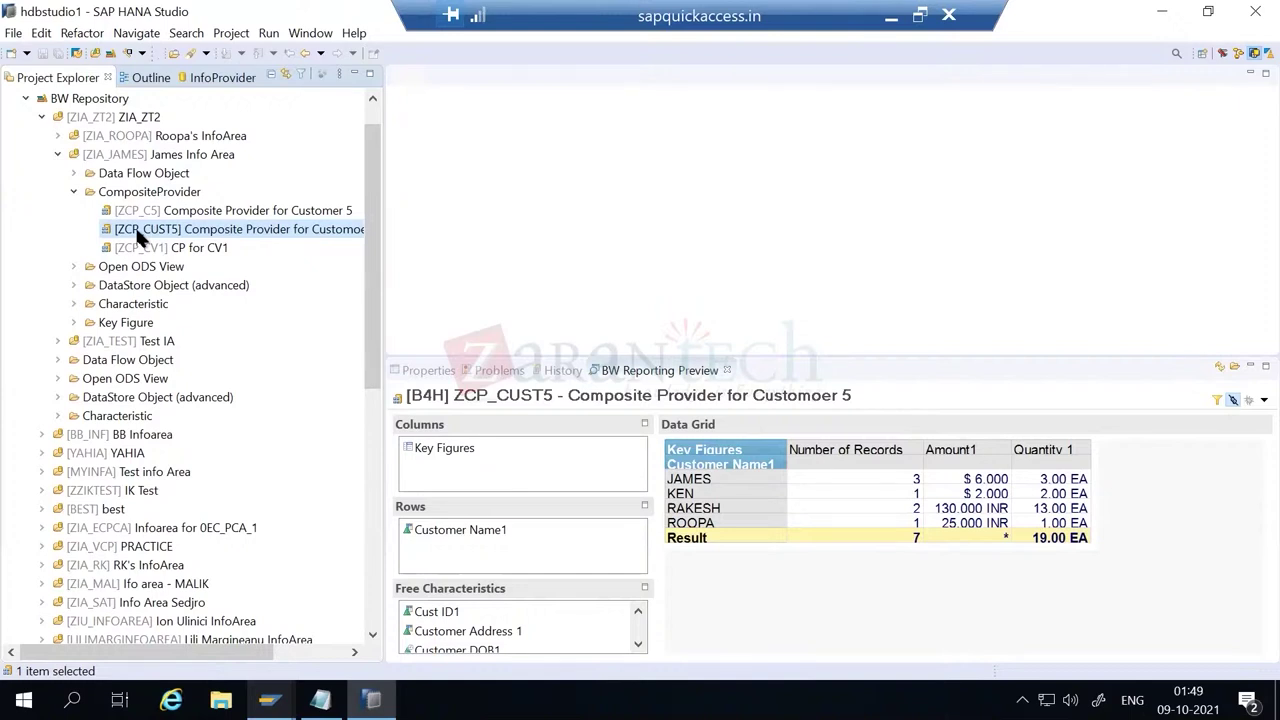
- Start a new query from the ZCP_CUST5 context menu
{"action": "right_click", "coordinate": [137, 234]}
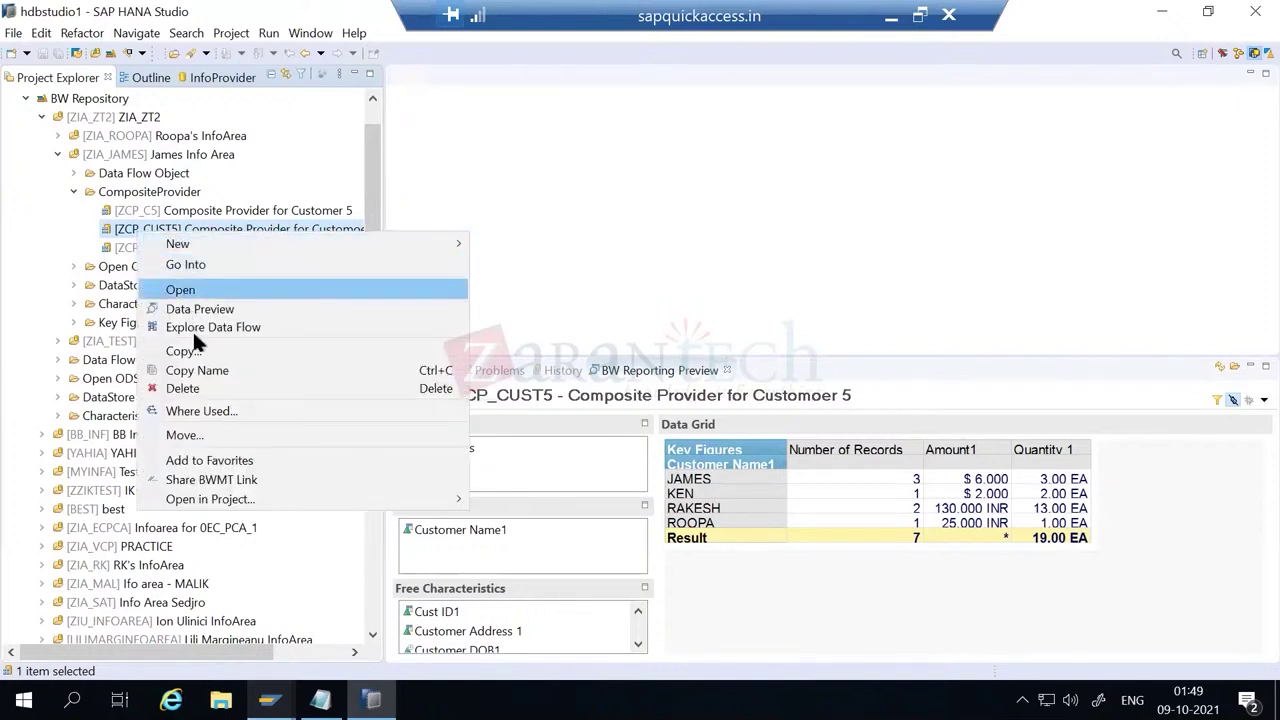
{"action": "mouse_move", "coordinate": [229, 250]}
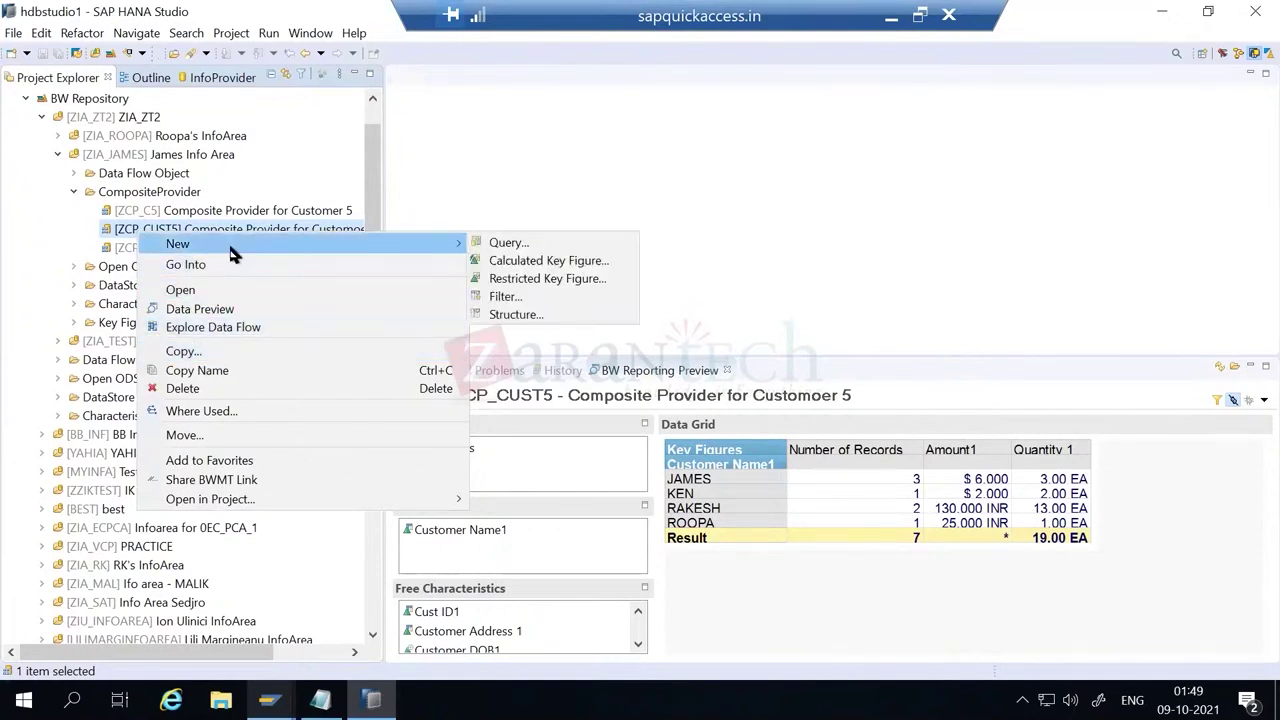
{"action": "left_click", "coordinate": [505, 243]}
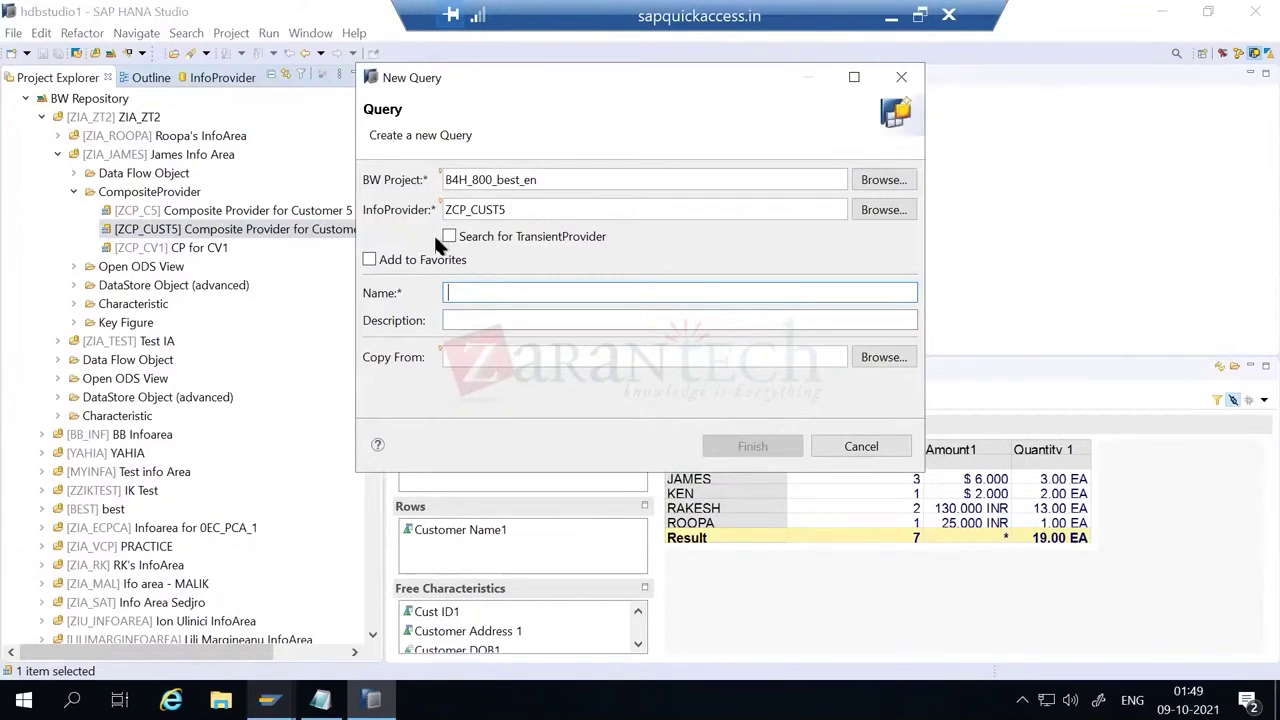
- Enter the name ZQRY_CUST5 and the description 'Customer 5 Query'
{"action": "type", "text": "ZQRY"}
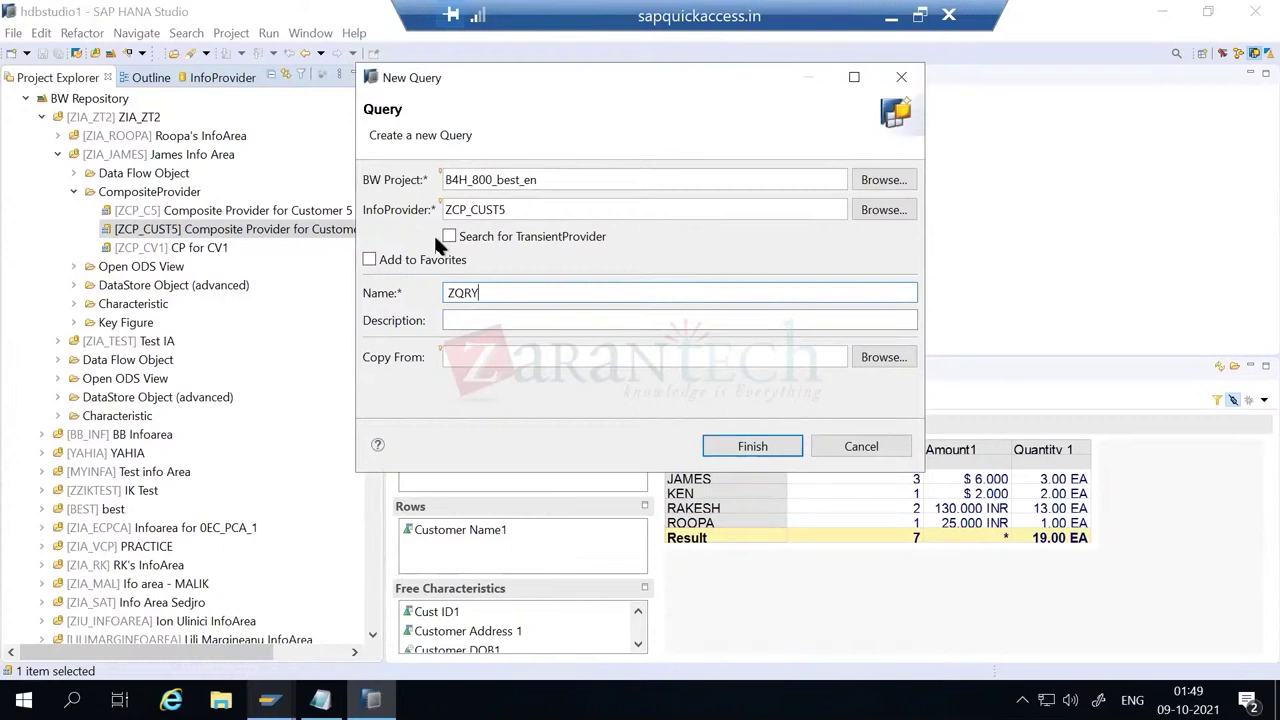
{"action": "type", "text": "_"}
{"action": "type", "text": "CUST5"}
{"action": "left_click", "coordinate": [680, 320]}
{"action": "type", "text": "Cust"}
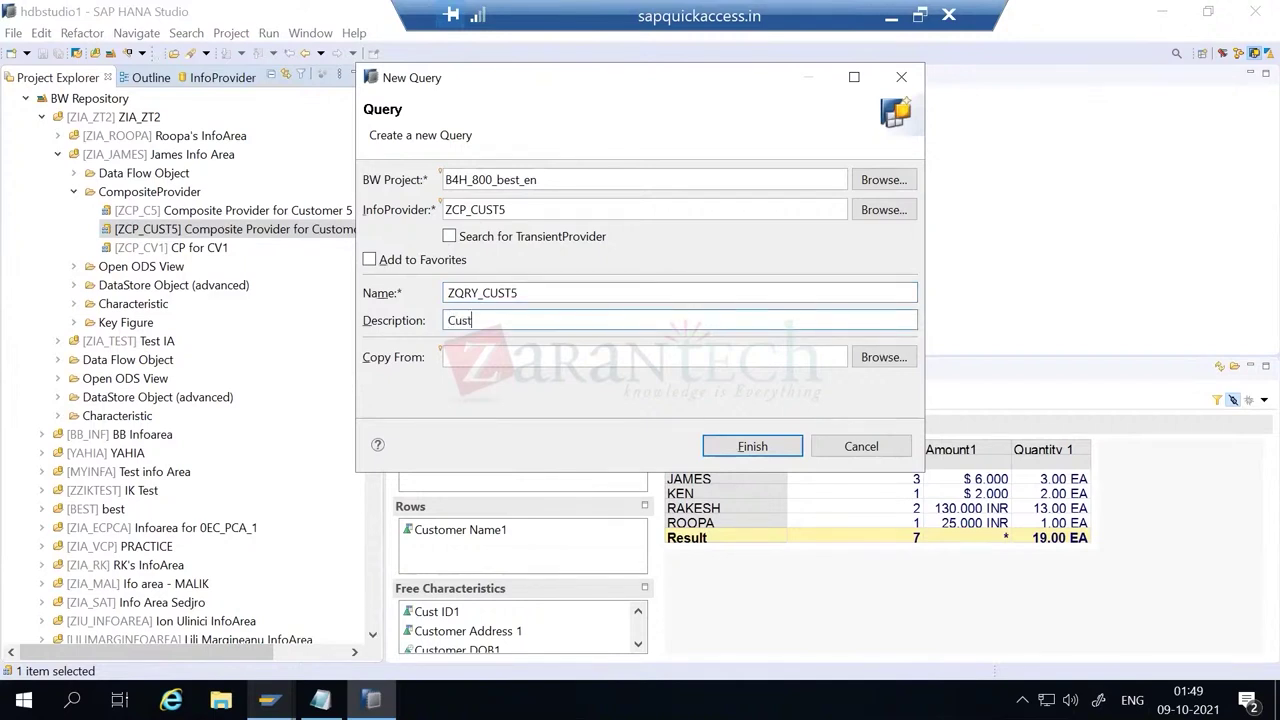
{"action": "key", "text": "BackSpace"}
{"action": "type", "text": "omert"}
{"action": "key", "text": "BackSpace"}
{"action": "type", "text": "5 Query"}
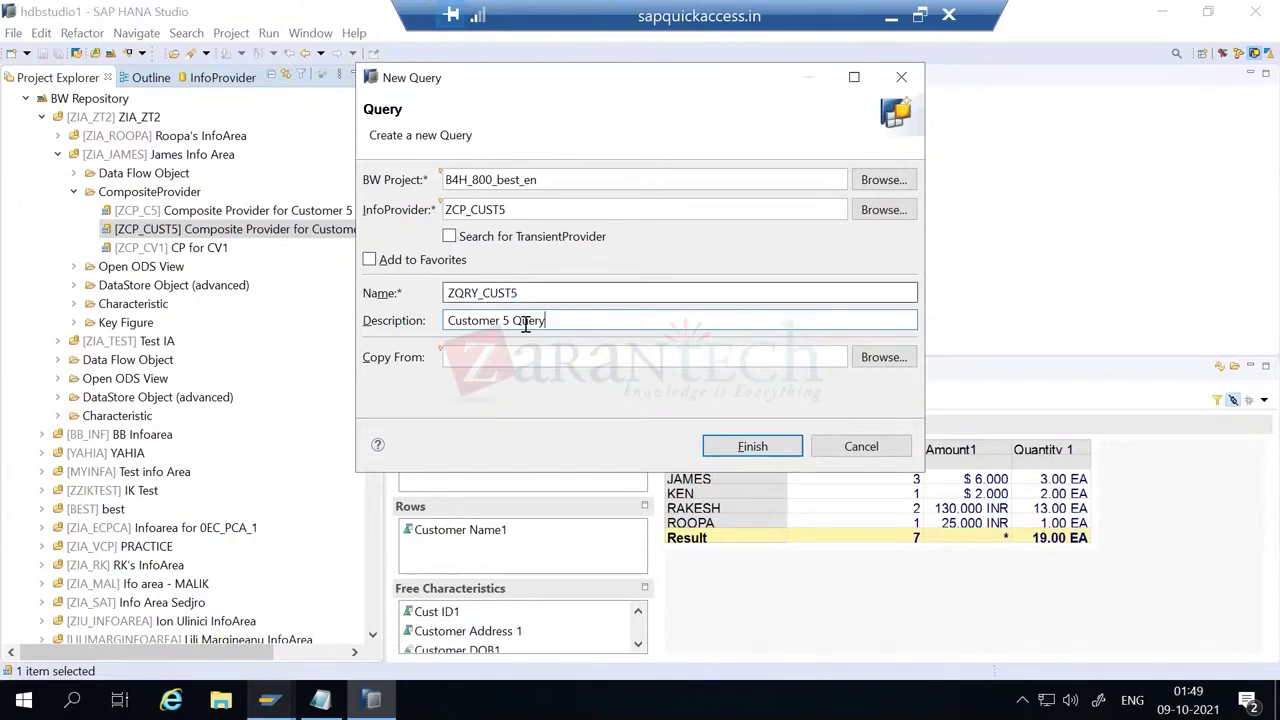
- Finish creating ZQRY_CUST5, give the query editor more height, and close the reporting preview
{"action": "left_click", "coordinate": [752, 447]}
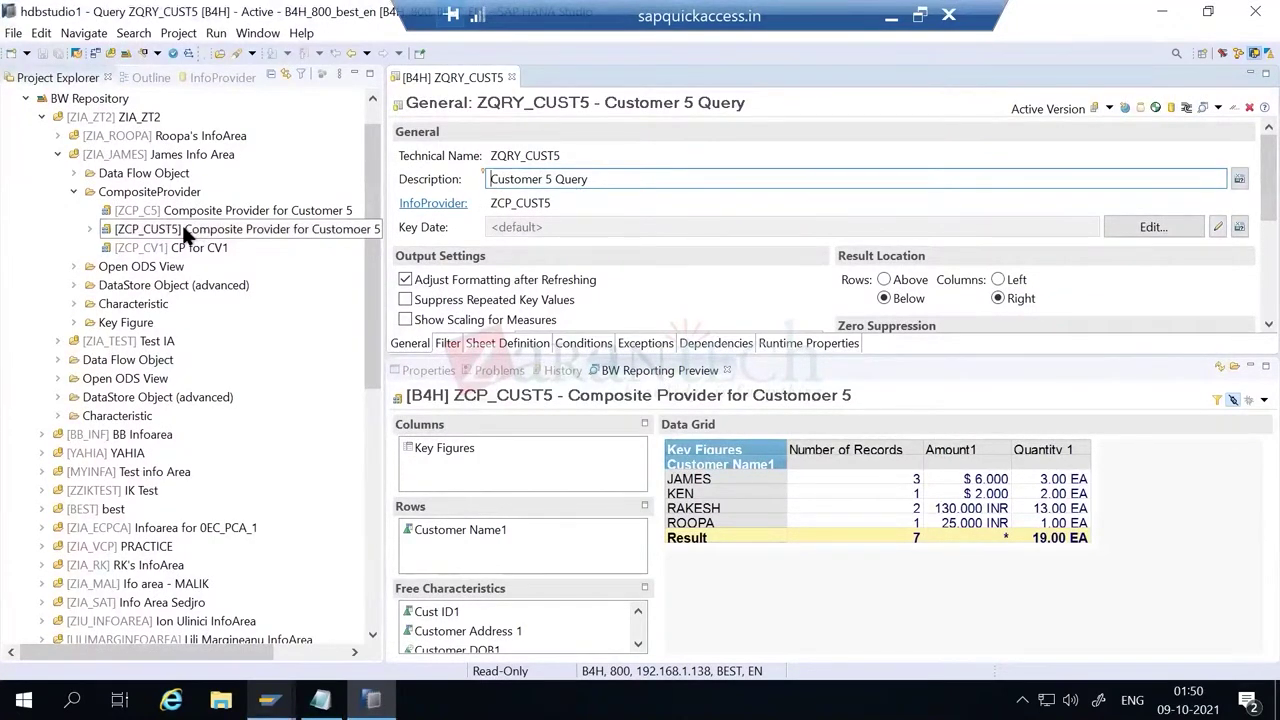
{"action": "right_click", "coordinate": [182, 229]}
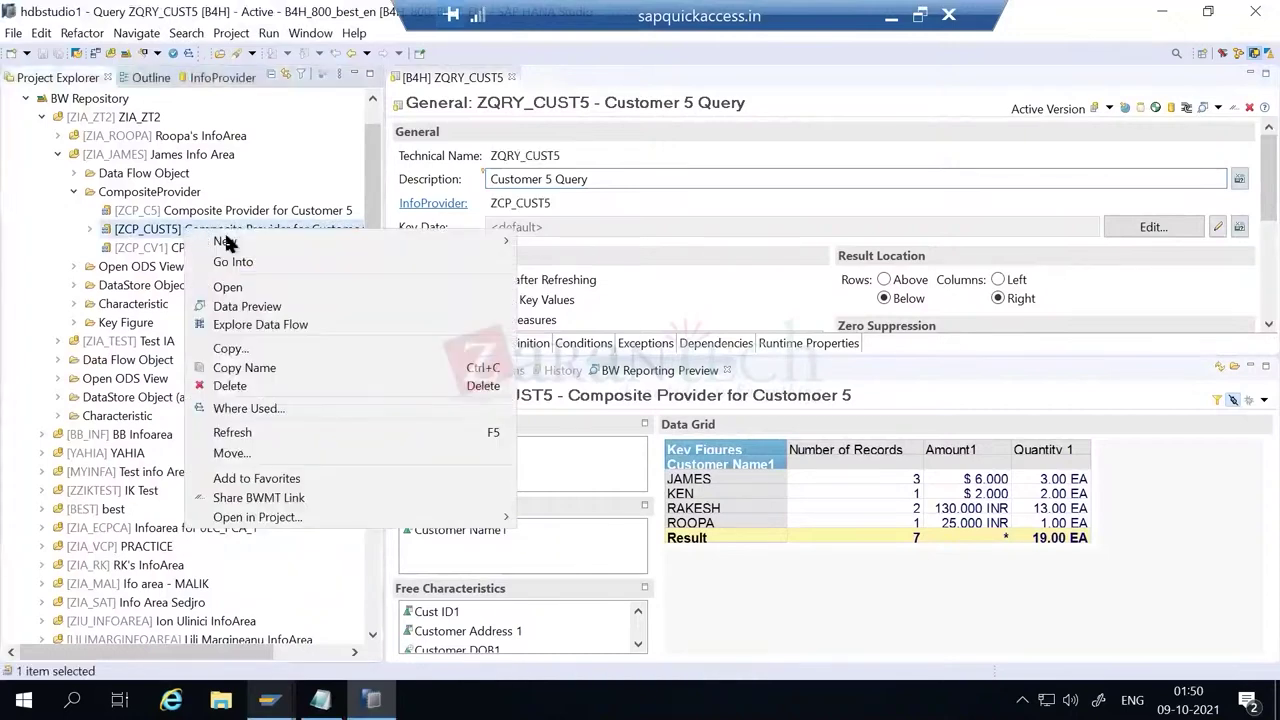
{"action": "mouse_move", "coordinate": [374, 242]}
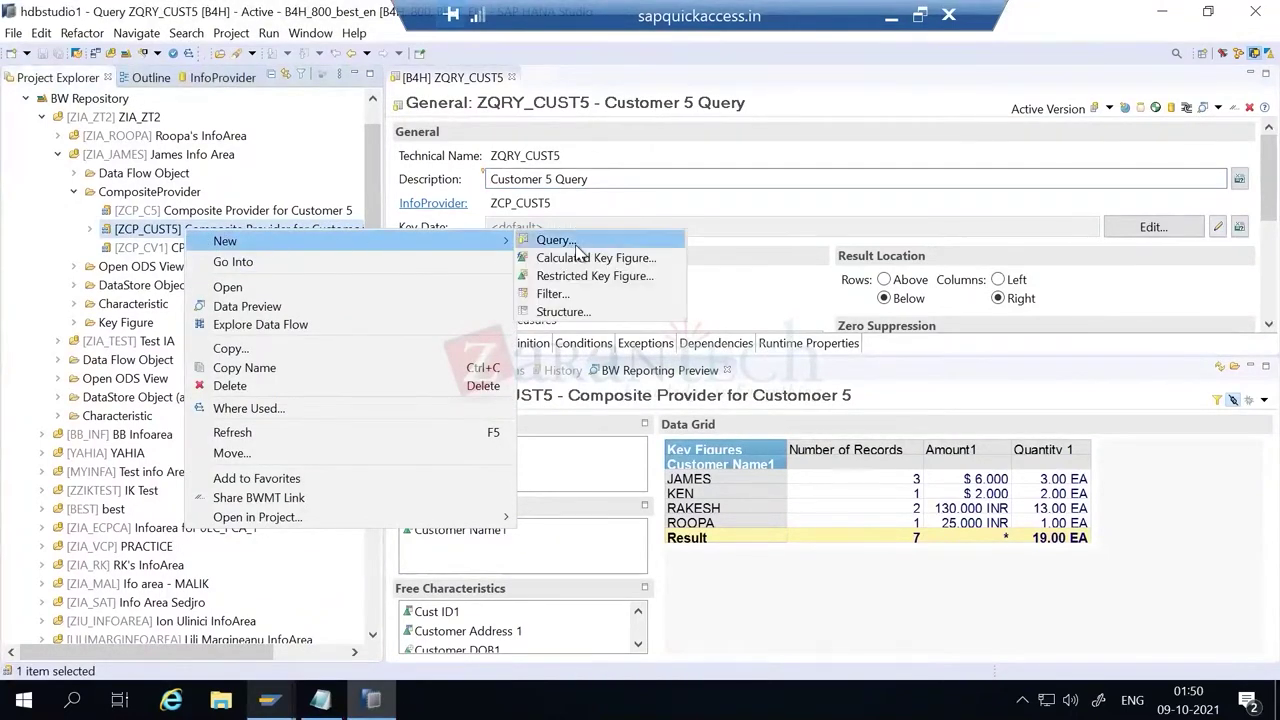
{"action": "left_click", "coordinate": [812, 94]}
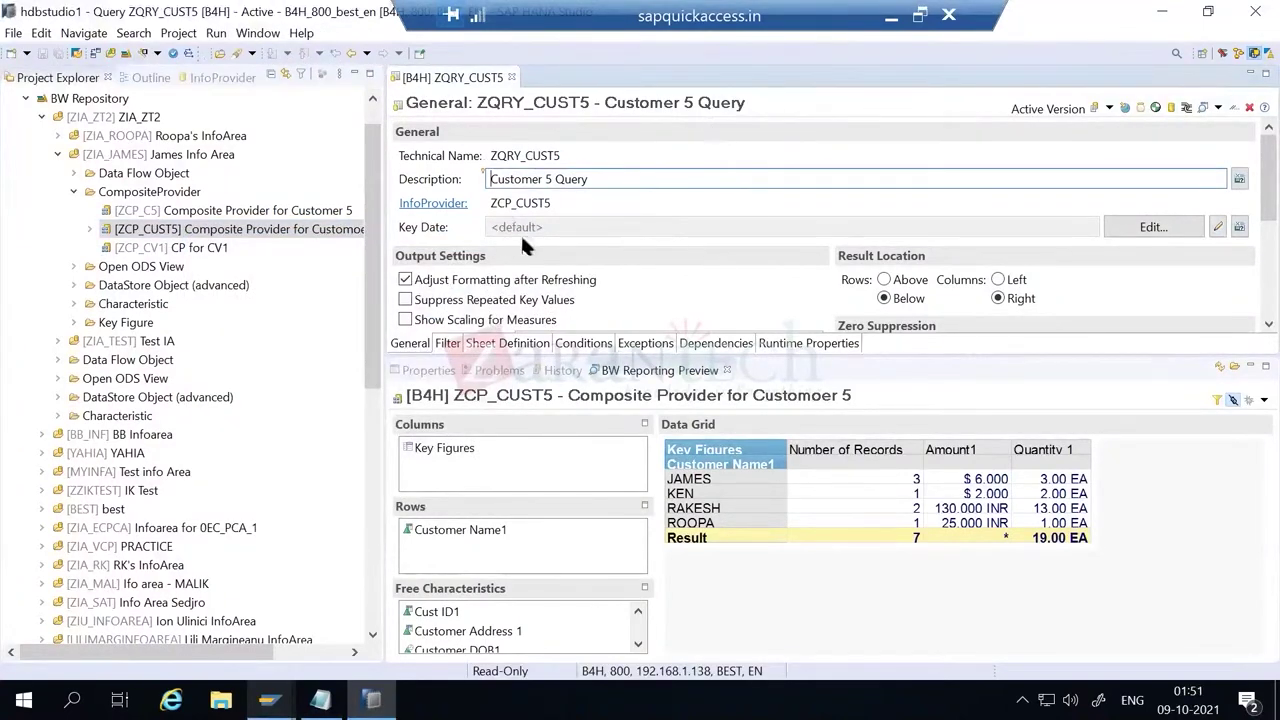
{"action": "left_click_drag", "start_coordinate": [898, 356], "coordinate": [888, 515]}
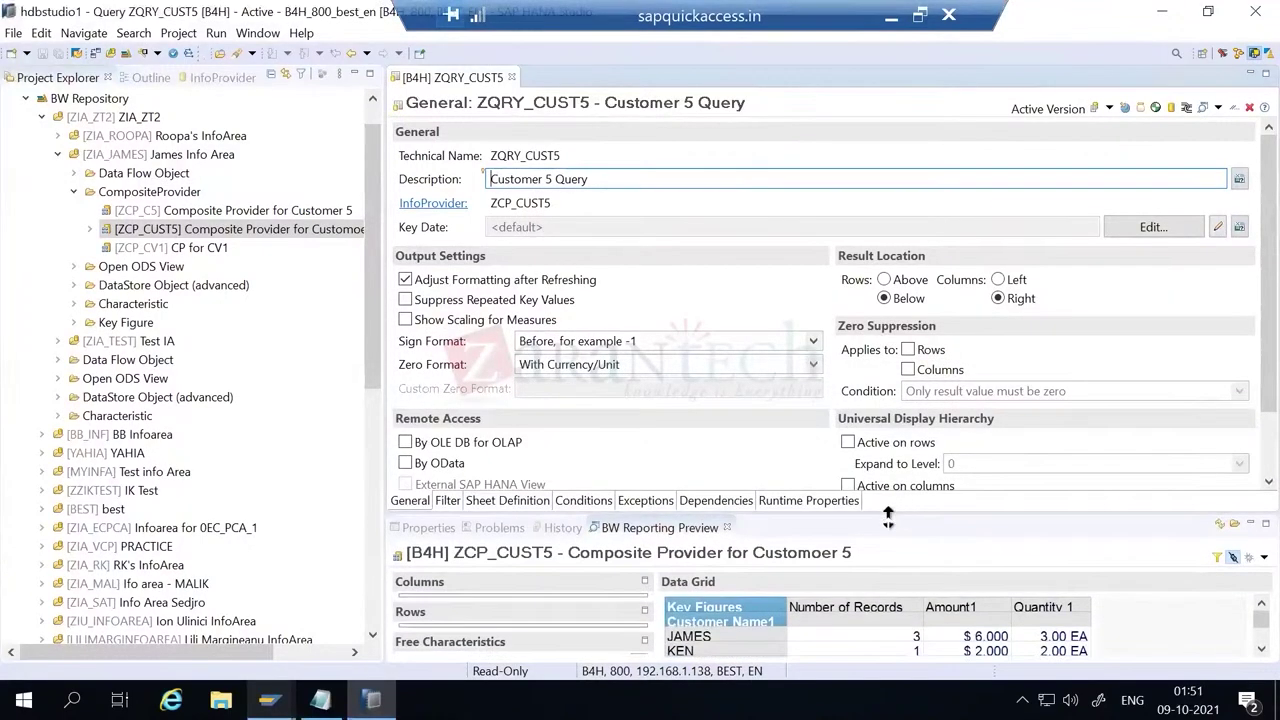
{"action": "left_click", "coordinate": [727, 526]}
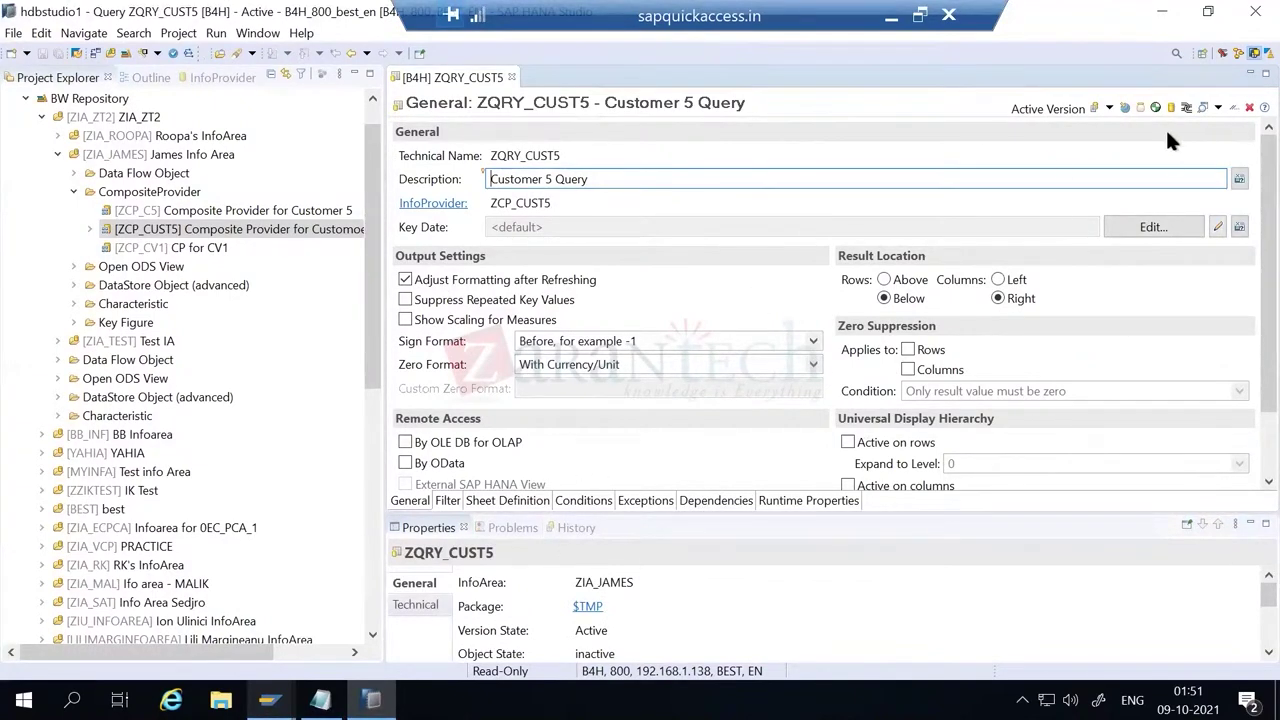
- Maximize the ZQRY_CUST5 query editor to fill the window
{"action": "left_click", "coordinate": [1247, 78]}
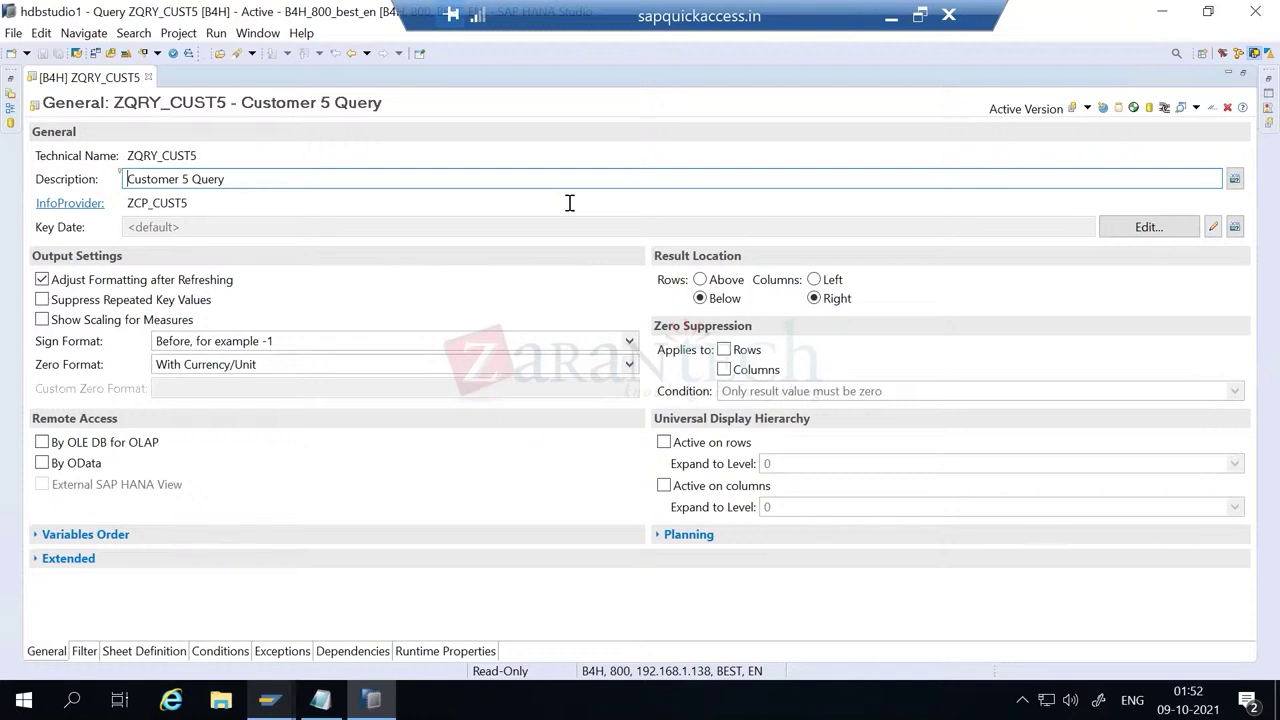
- Launch BEx Query Designer from the Start menu's Business Explorer group
{"action": "left_click", "coordinate": [20, 705]}
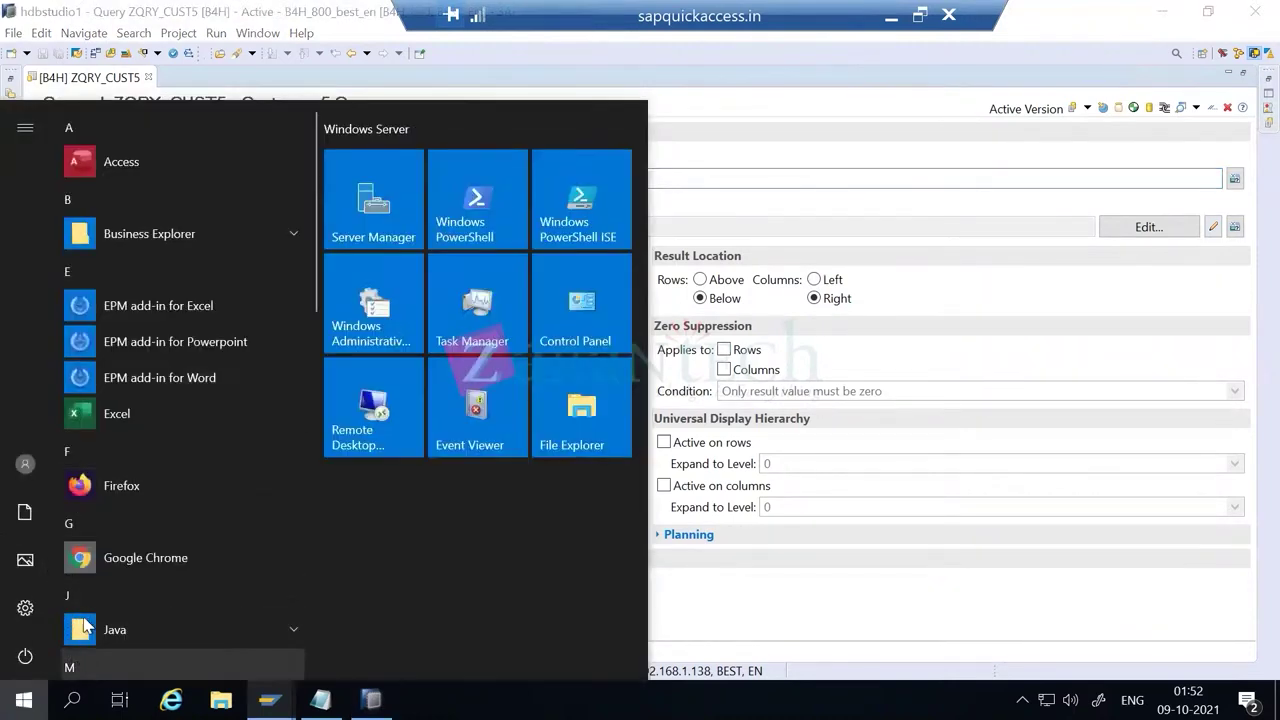
{"action": "scroll", "coordinate": [128, 413], "scroll_direction": "down", "scroll_amount": 3}
{"action": "scroll", "coordinate": [128, 413], "scroll_direction": "up", "scroll_amount": 3}
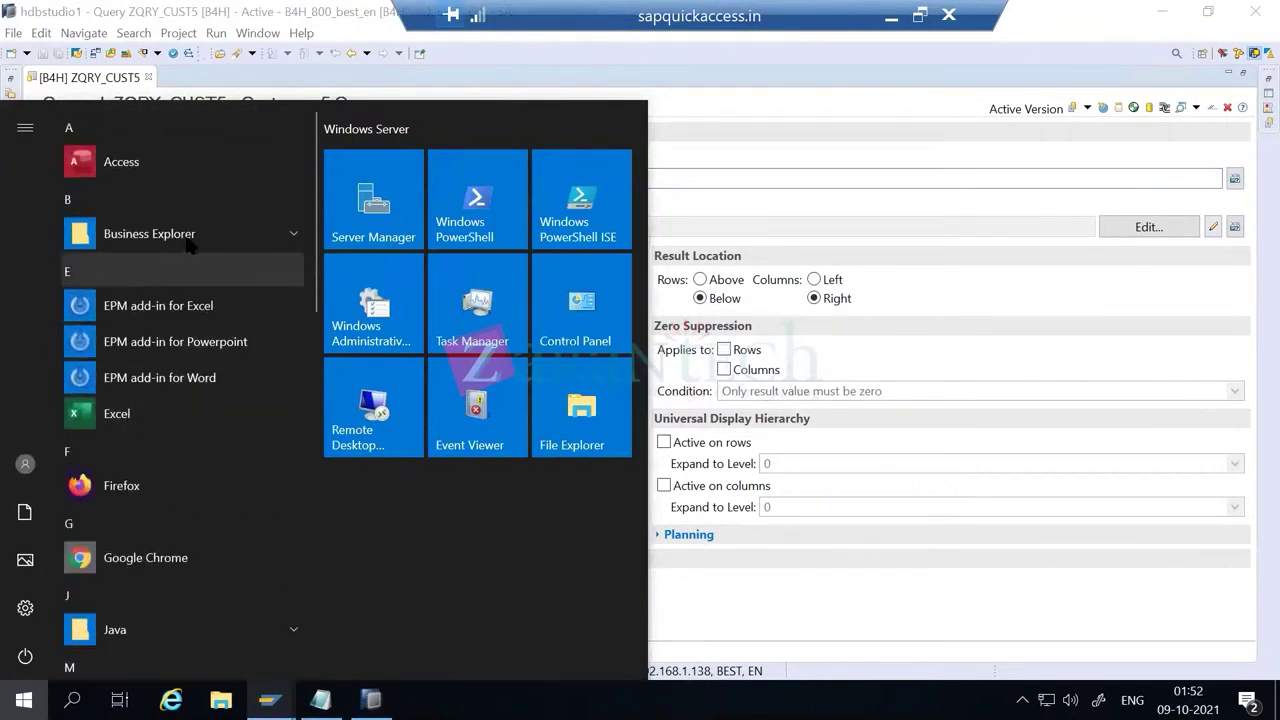
{"action": "left_click", "coordinate": [294, 233]}
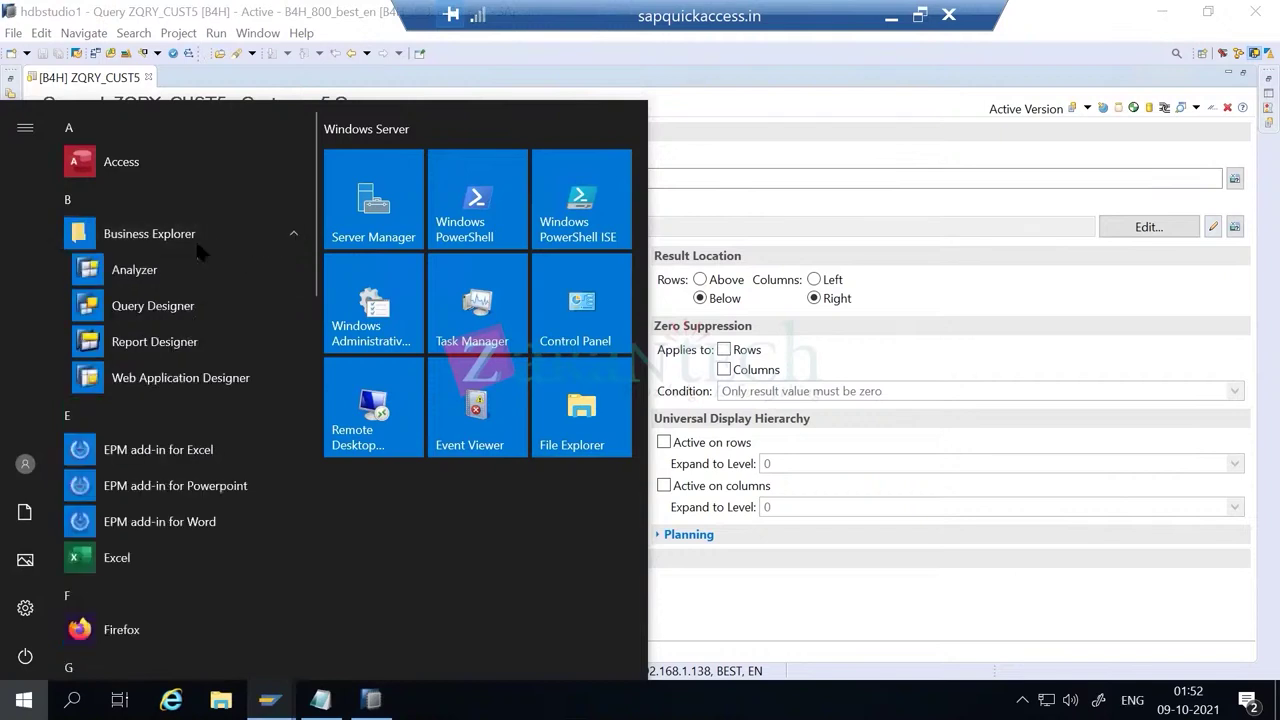
{"action": "left_click", "coordinate": [160, 306]}
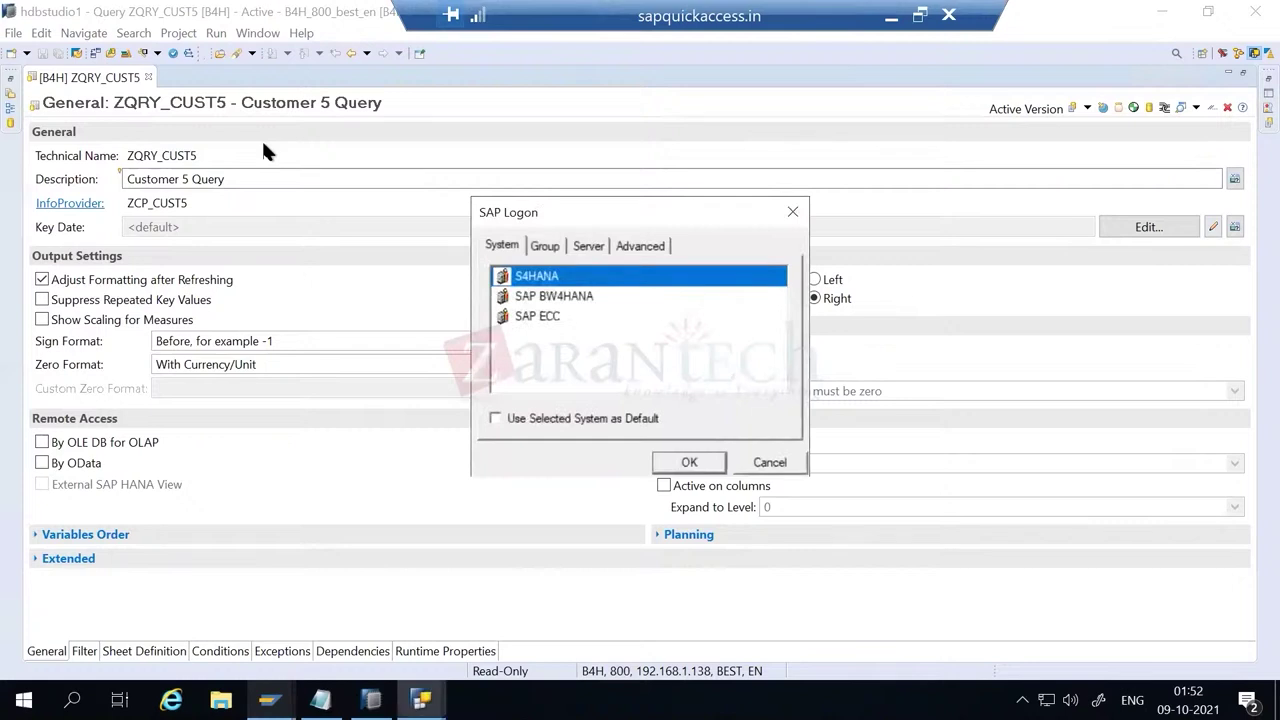
- Cancel the SAP Logon twice, acknowledging each 'Logon aborted!' warning
{"action": "left_click", "coordinate": [779, 458]}
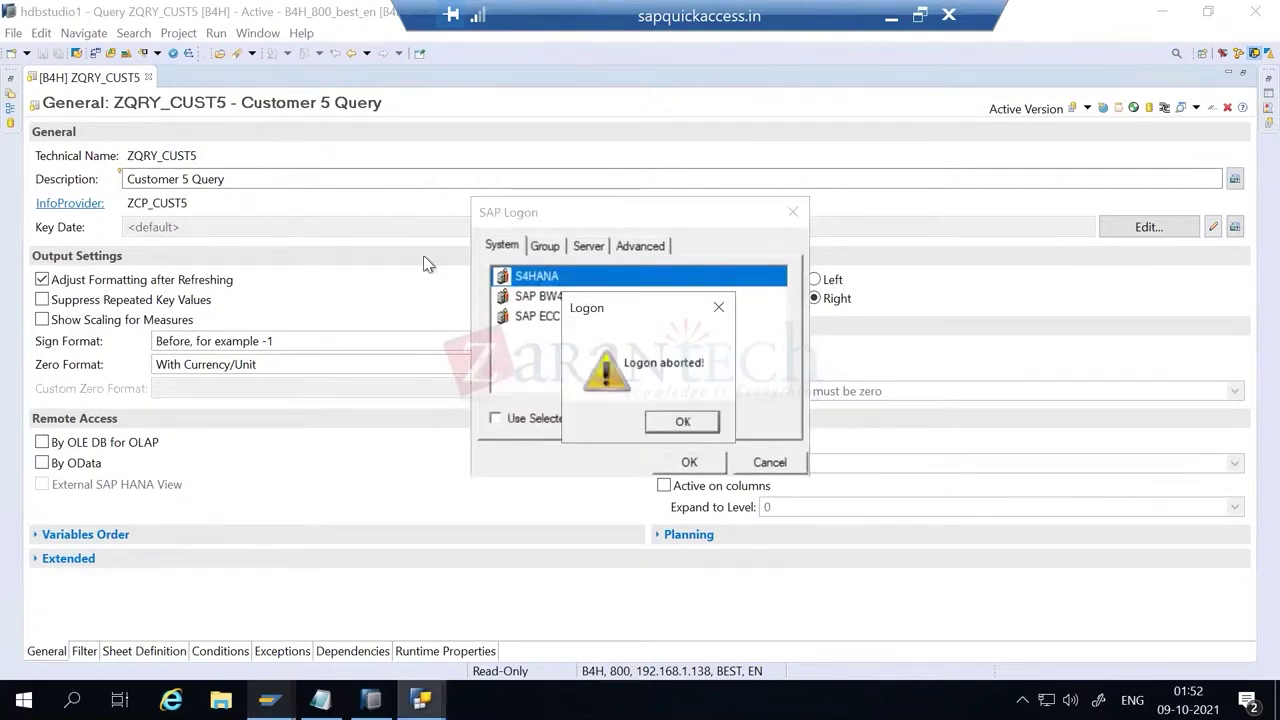
{"action": "left_click", "coordinate": [683, 421]}
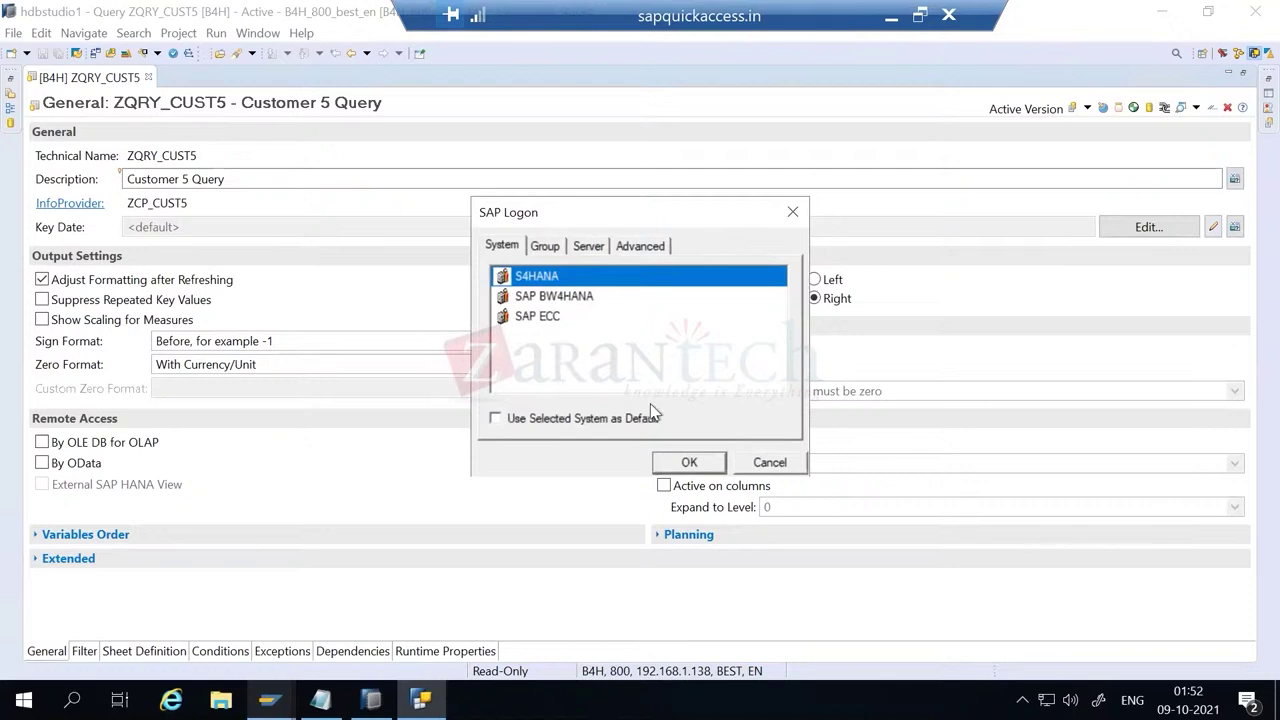
{"action": "left_click", "coordinate": [769, 463]}
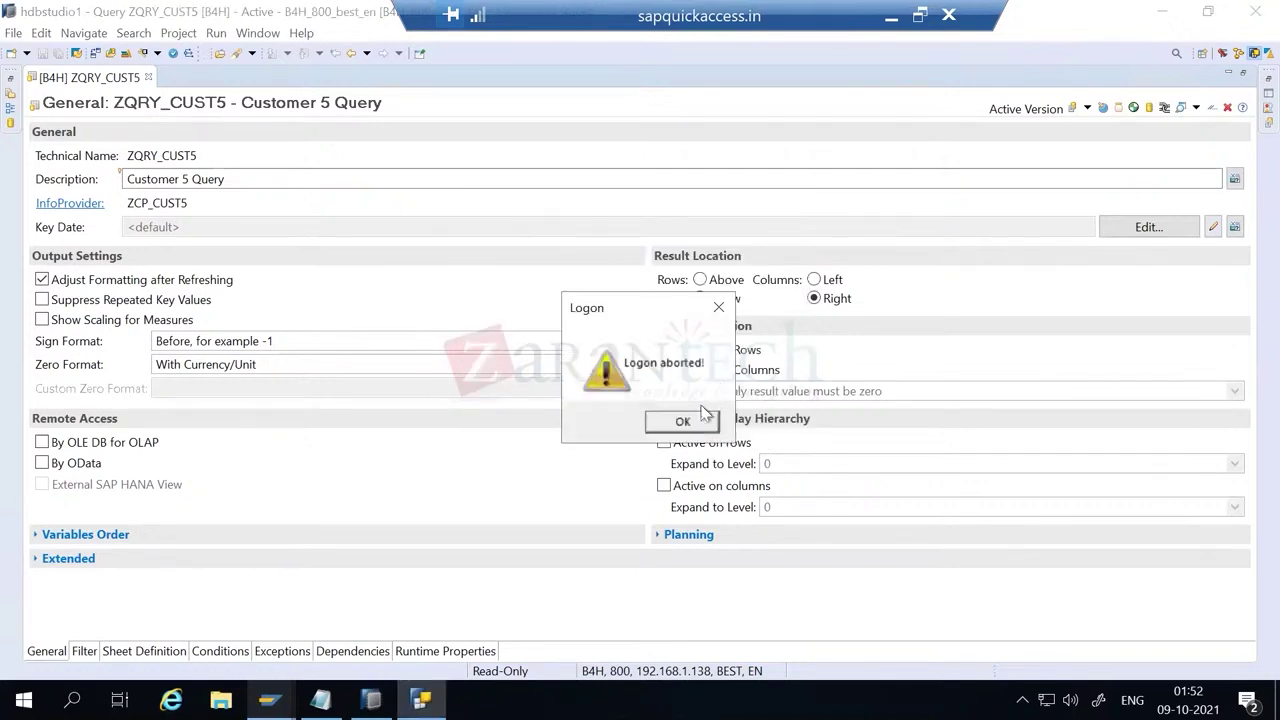
{"action": "left_click", "coordinate": [692, 420]}
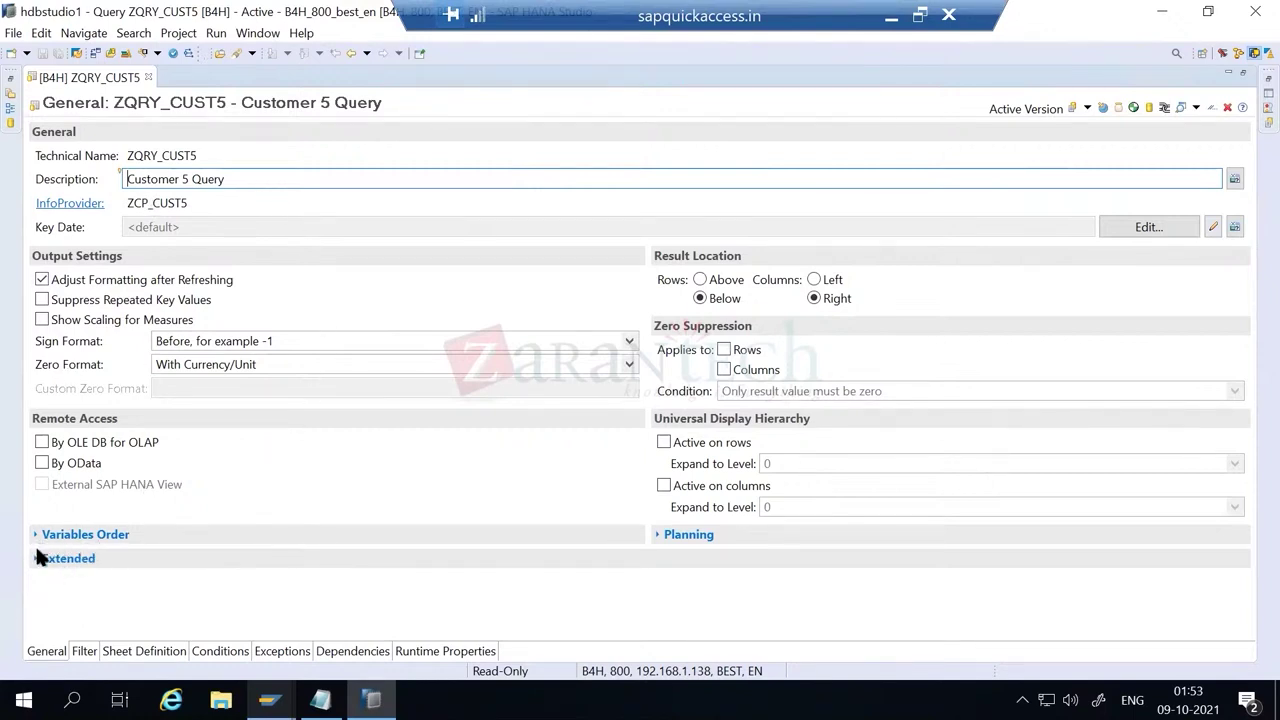
- Switch the ZQRY_CUST5 editor to its Filter page showing Fixed and Default Values
{"action": "left_click", "coordinate": [84, 651]}
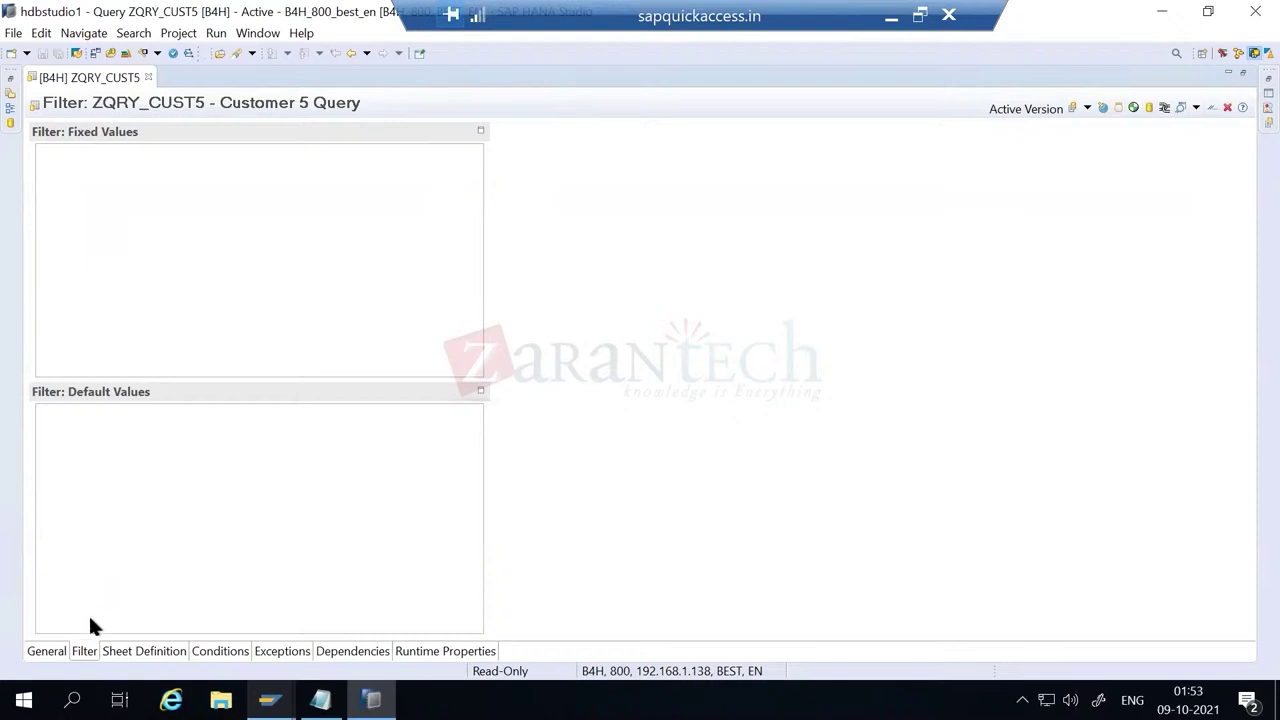
- Show the empty Sheet Definition page and restore the editor from maximized
{"action": "left_click", "coordinate": [146, 652]}
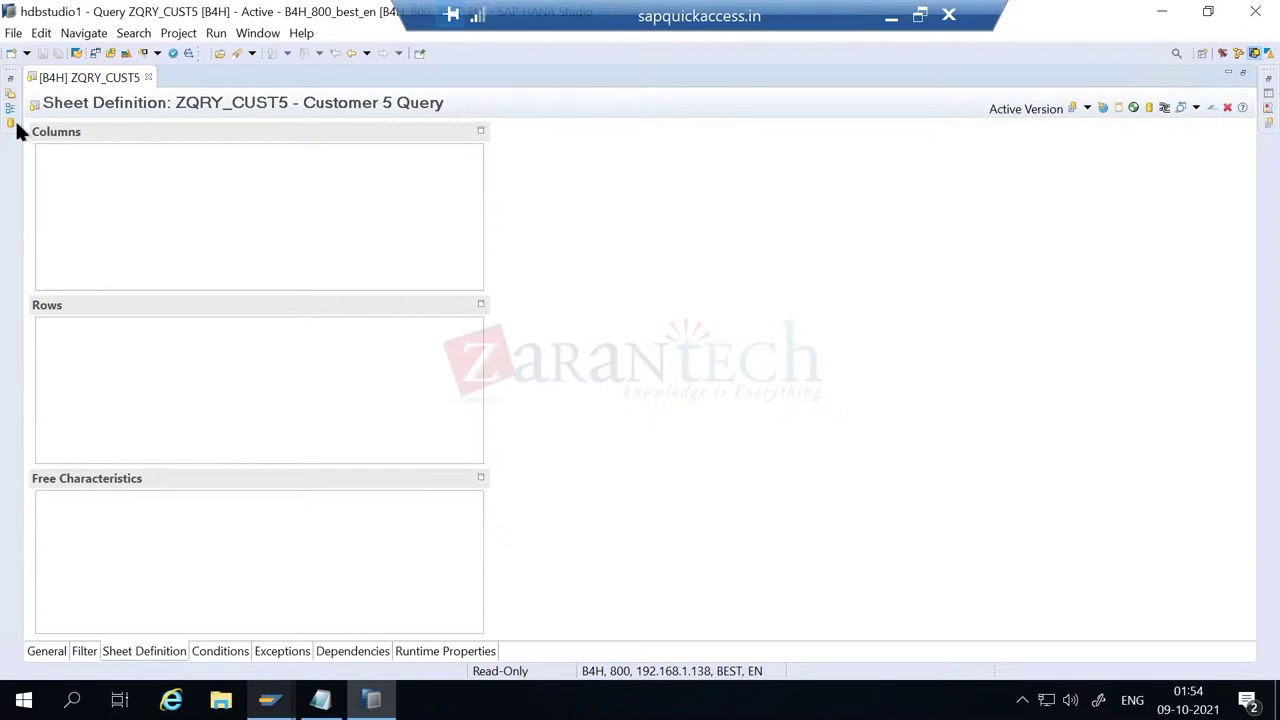
{"action": "left_click", "coordinate": [1247, 75]}
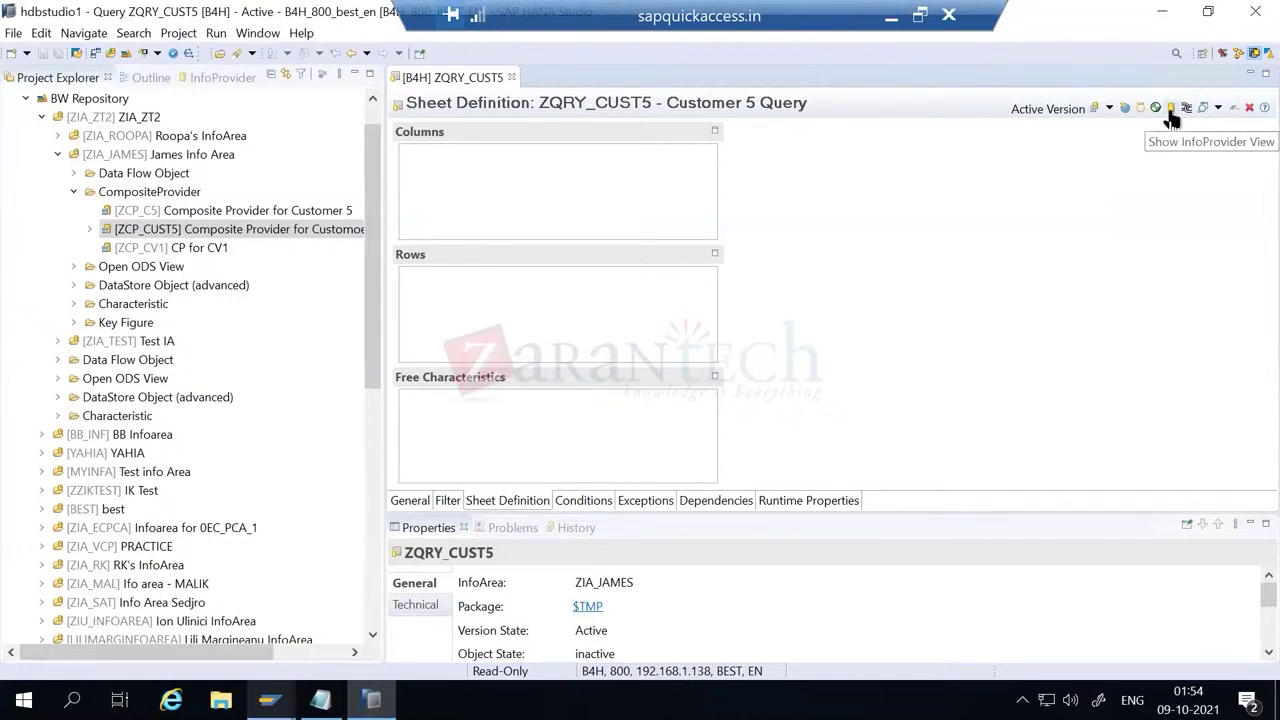
- Open the InfoProvider view listing ZCP_CUST5's fields beside the sheet definition
{"action": "left_click", "coordinate": [1171, 114]}
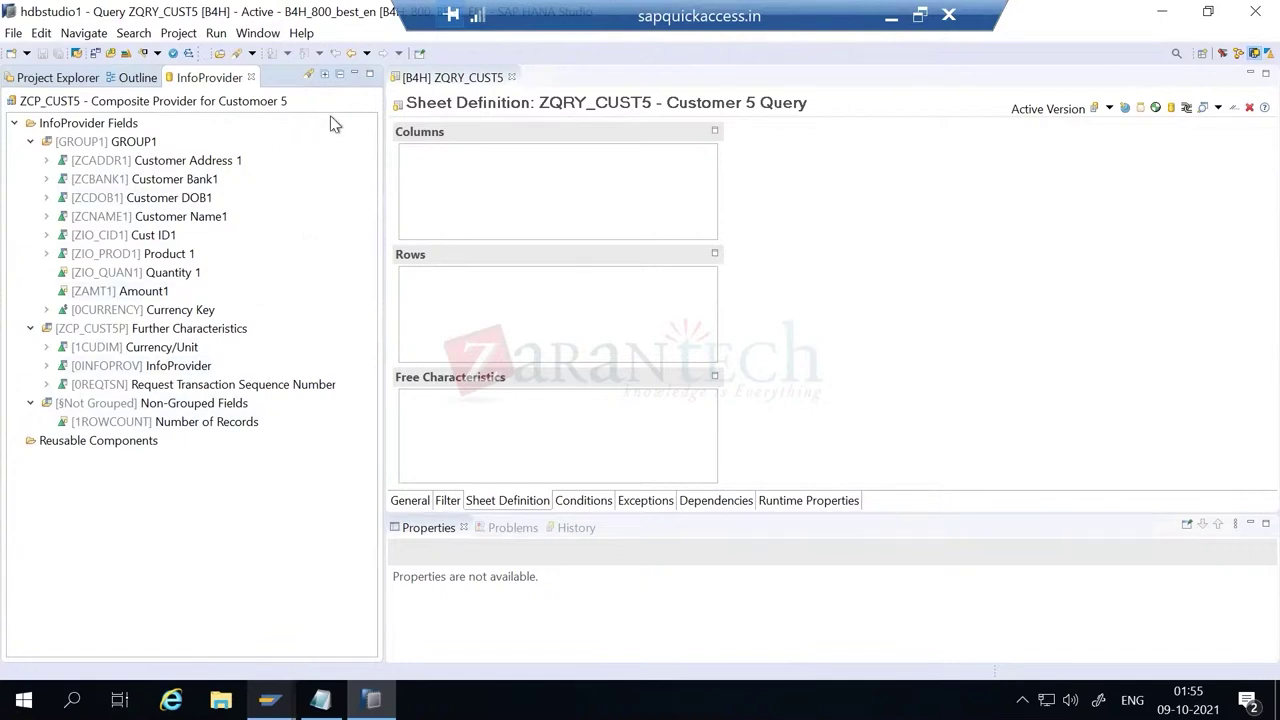
{"action": "left_click", "coordinate": [182, 163]}
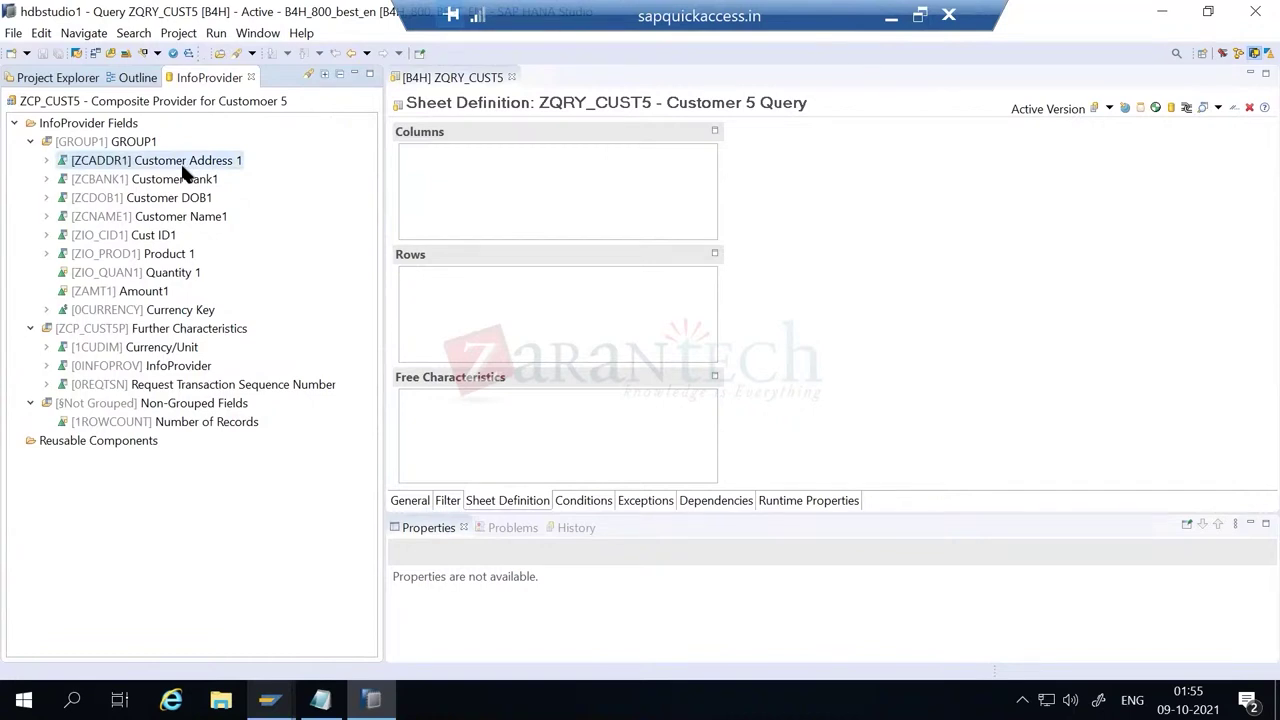
- Place Cust ID1 and Product 1 in the query's Rows area
{"action": "left_click", "coordinate": [171, 235]}
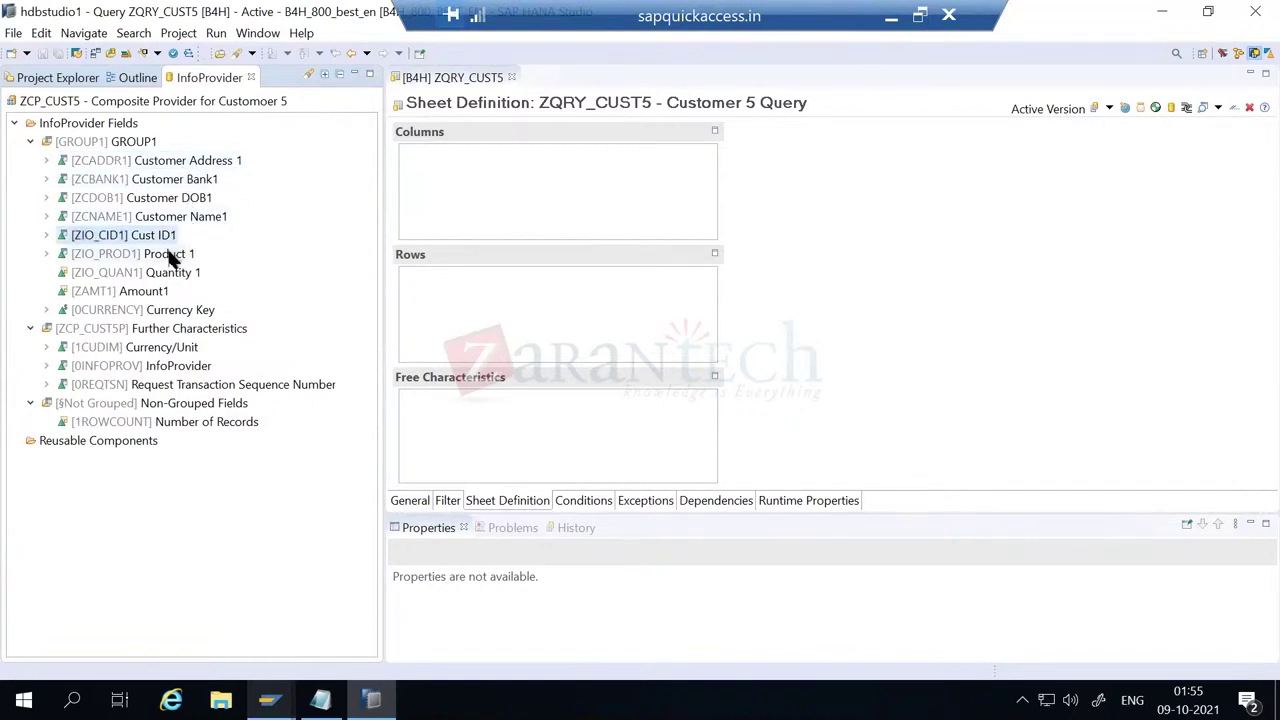
{"action": "left_click_drag", "start_coordinate": [263, 257], "coordinate": [533, 303]}
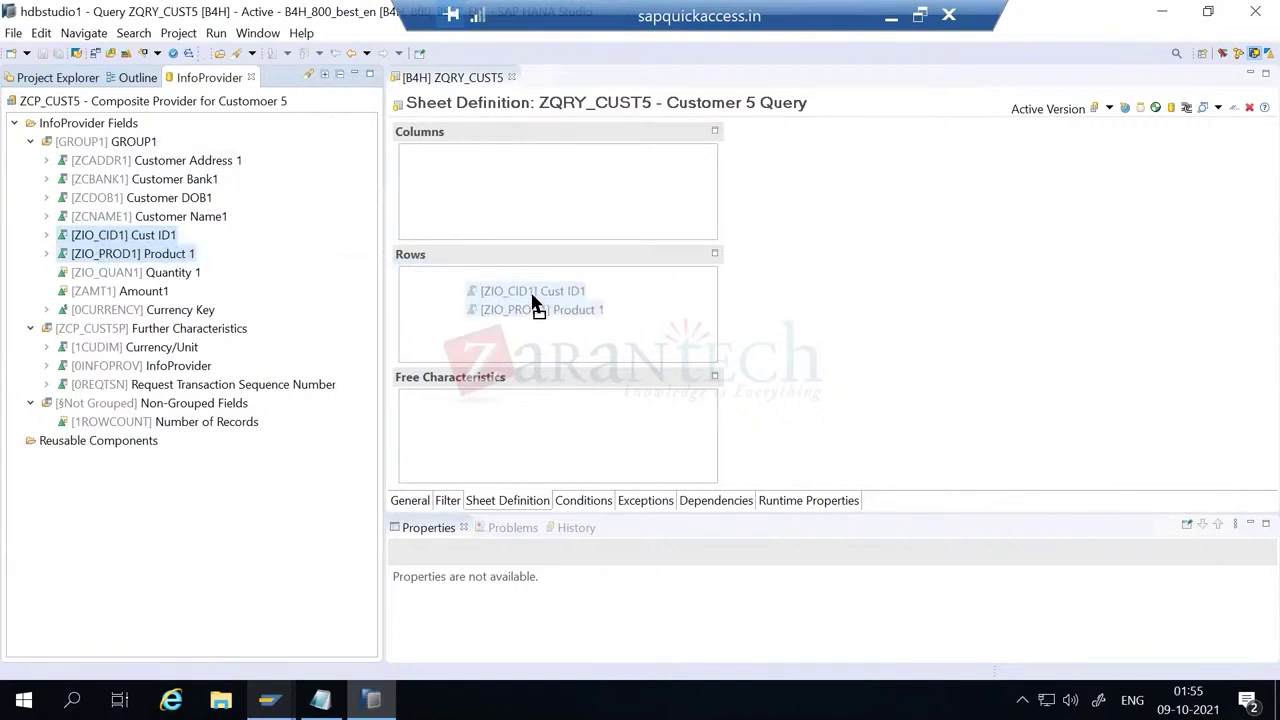
{"action": "left_click_drag", "start_coordinate": [533, 303], "coordinate": [533, 305]}
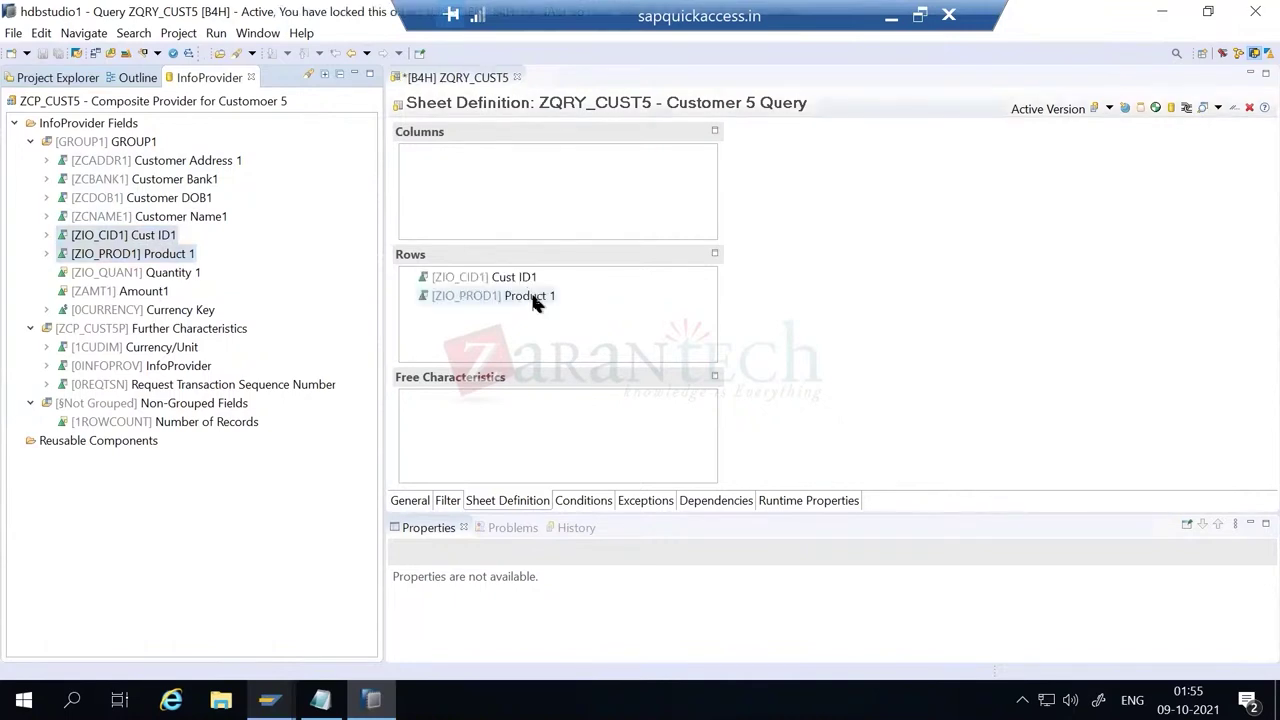
{"action": "left_click", "coordinate": [533, 303]}
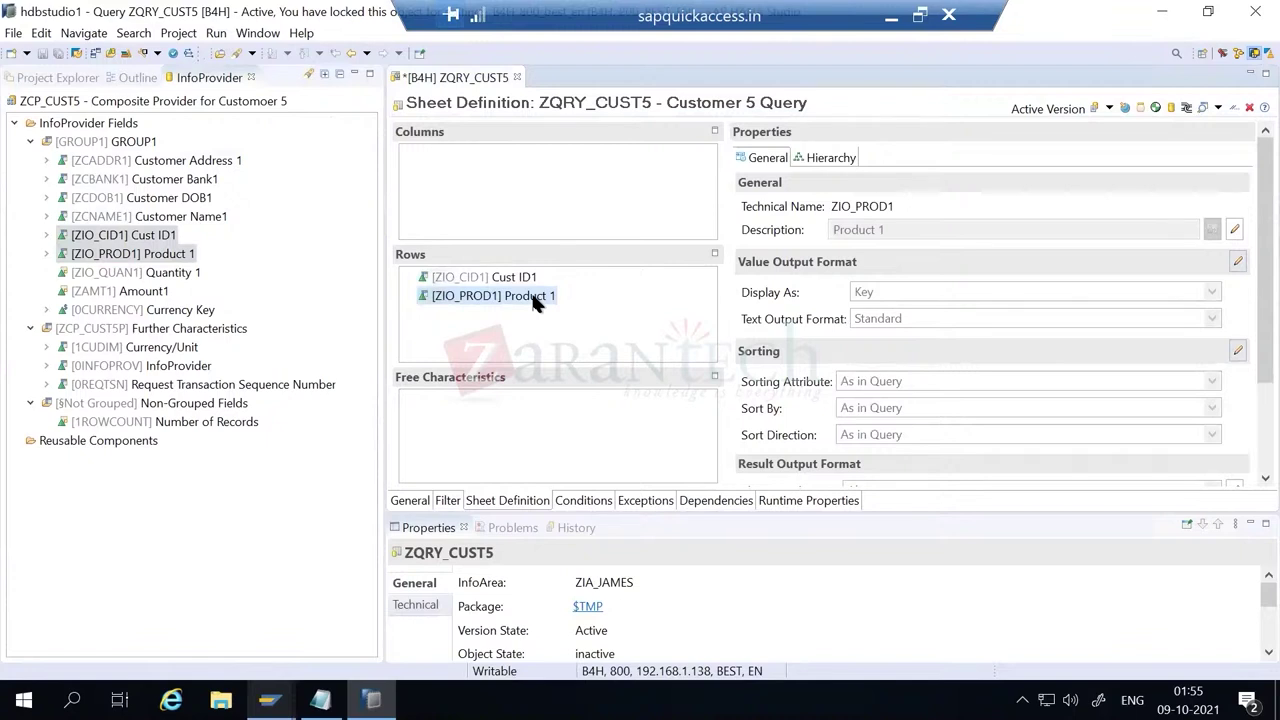
- Add Quantity 1 and Amount1 to the Columns area and save the query
{"action": "left_click", "coordinate": [108, 273]}
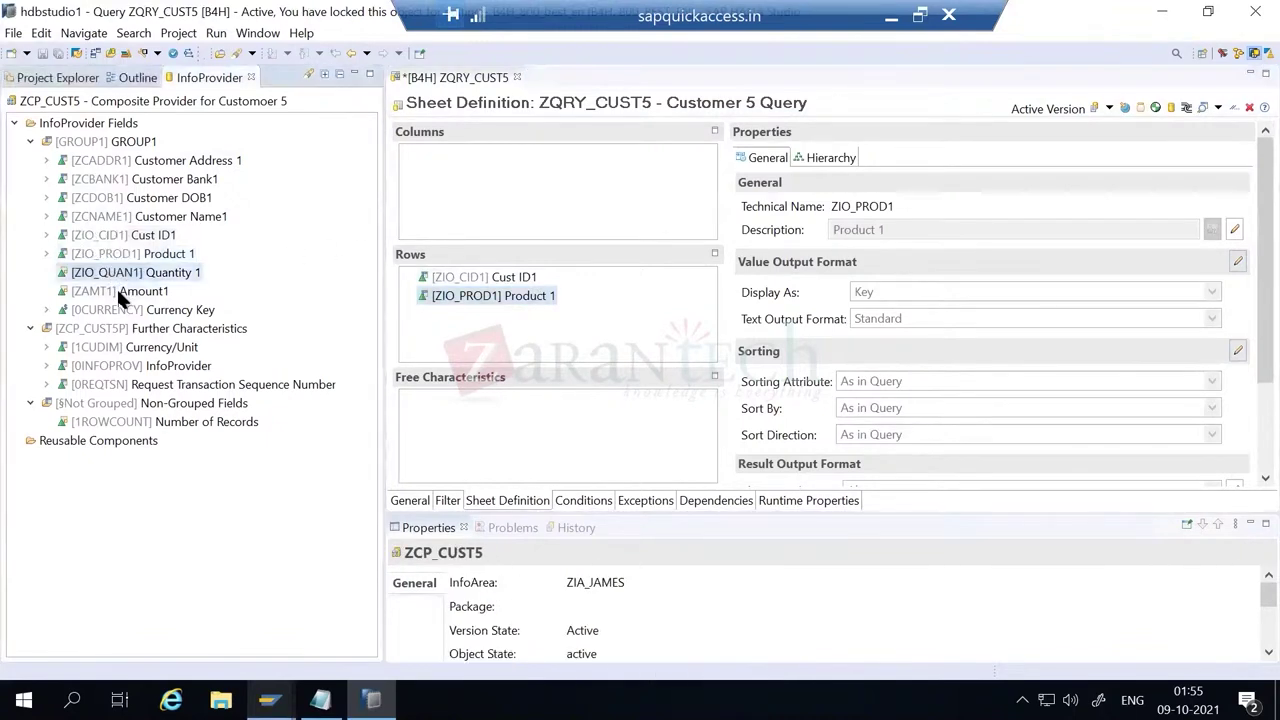
{"action": "left_click_drag", "start_coordinate": [138, 282], "coordinate": [540, 175]}
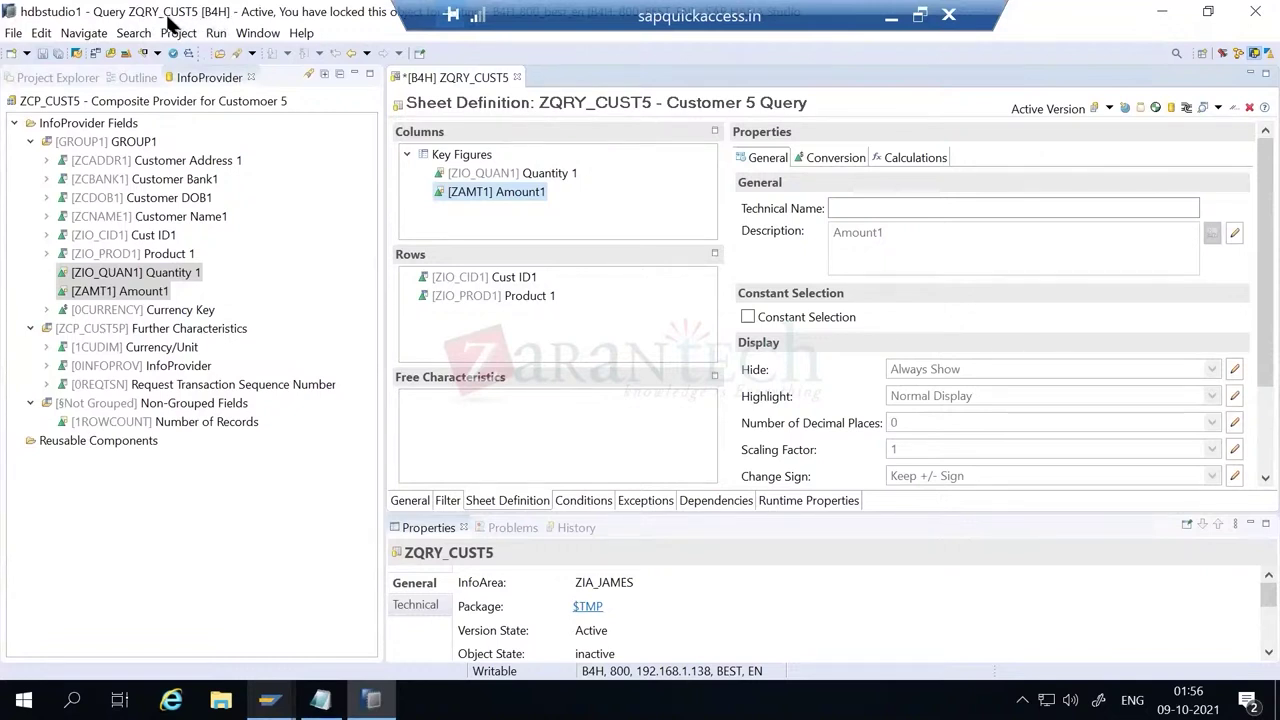
{"action": "left_click", "coordinate": [43, 55]}
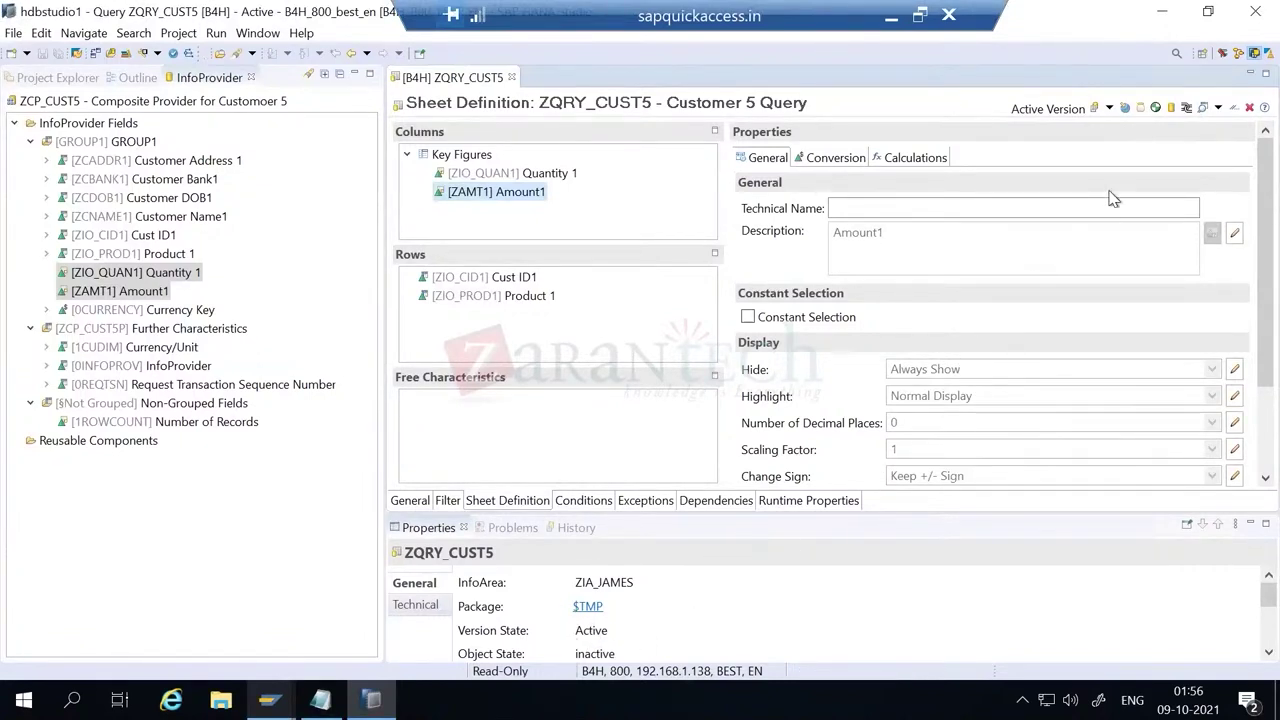
- Generate the Customer 5 Query and review its General settings
{"action": "left_click", "coordinate": [1157, 110]}
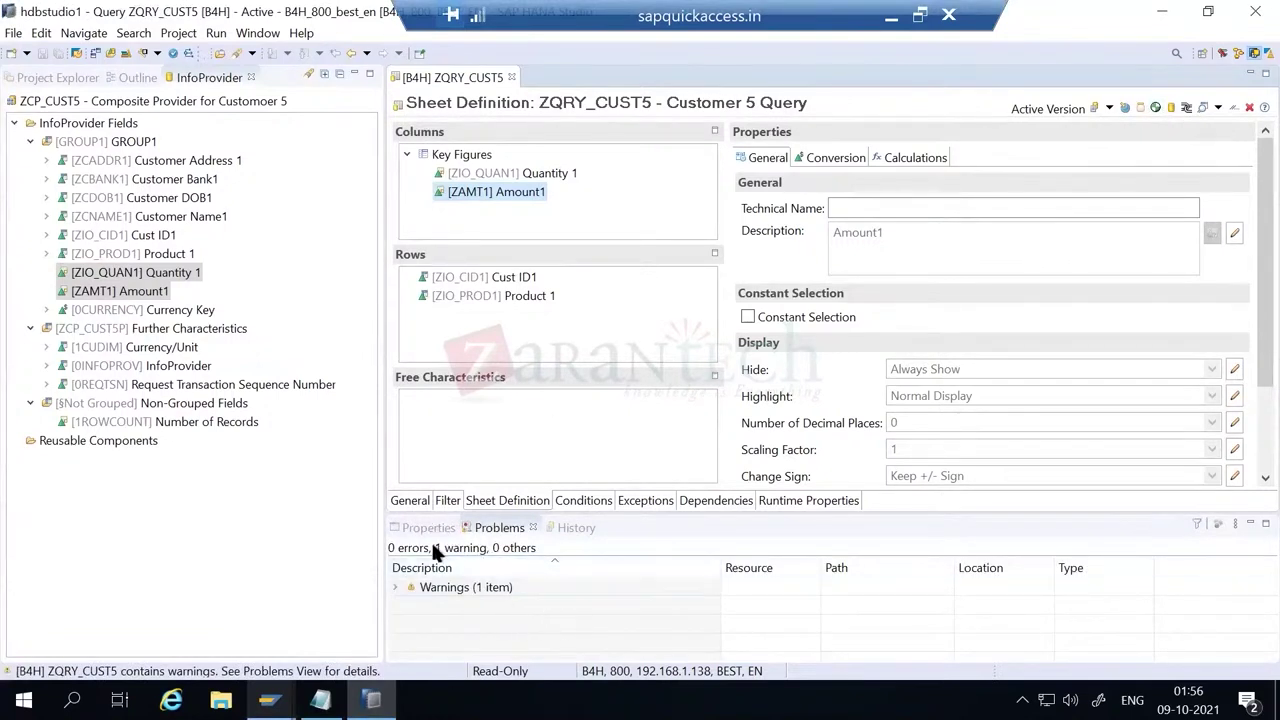
{"action": "left_click", "coordinate": [405, 501]}
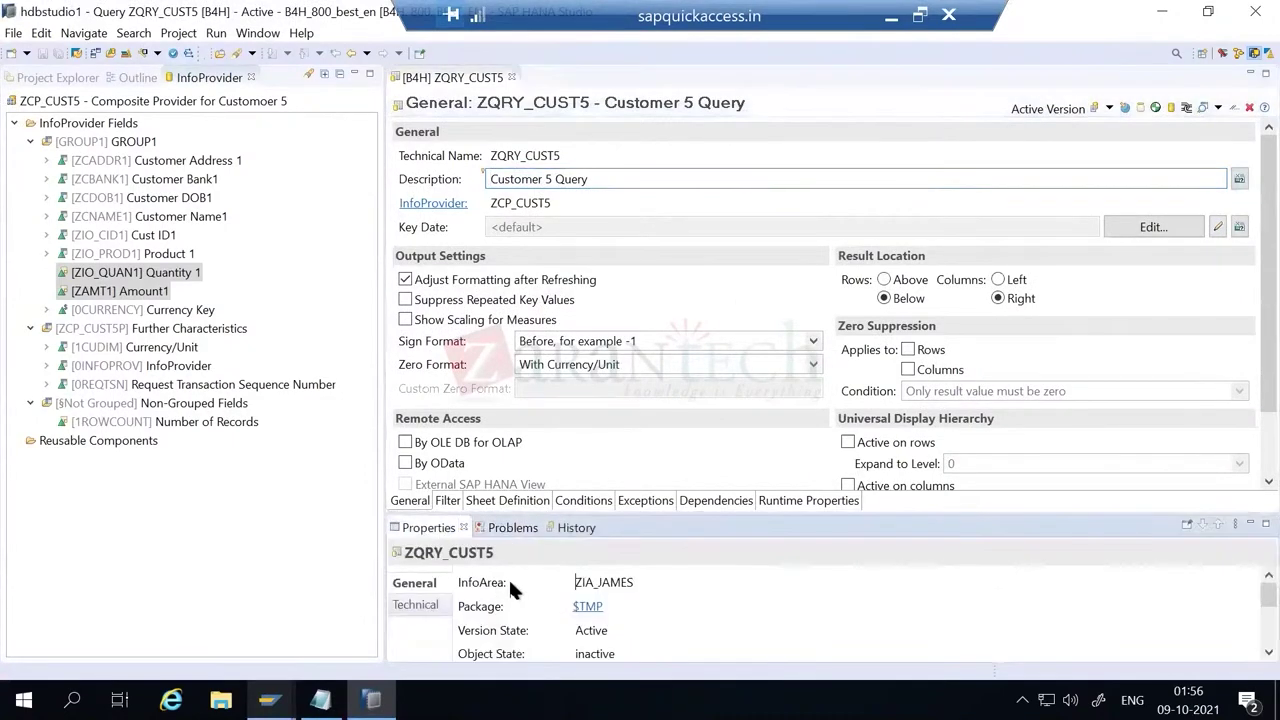
{"action": "scroll", "coordinate": [509, 577], "scroll_direction": "down", "scroll_amount": 2}
{"action": "scroll", "coordinate": [509, 577], "scroll_direction": "up", "scroll_amount": 1}
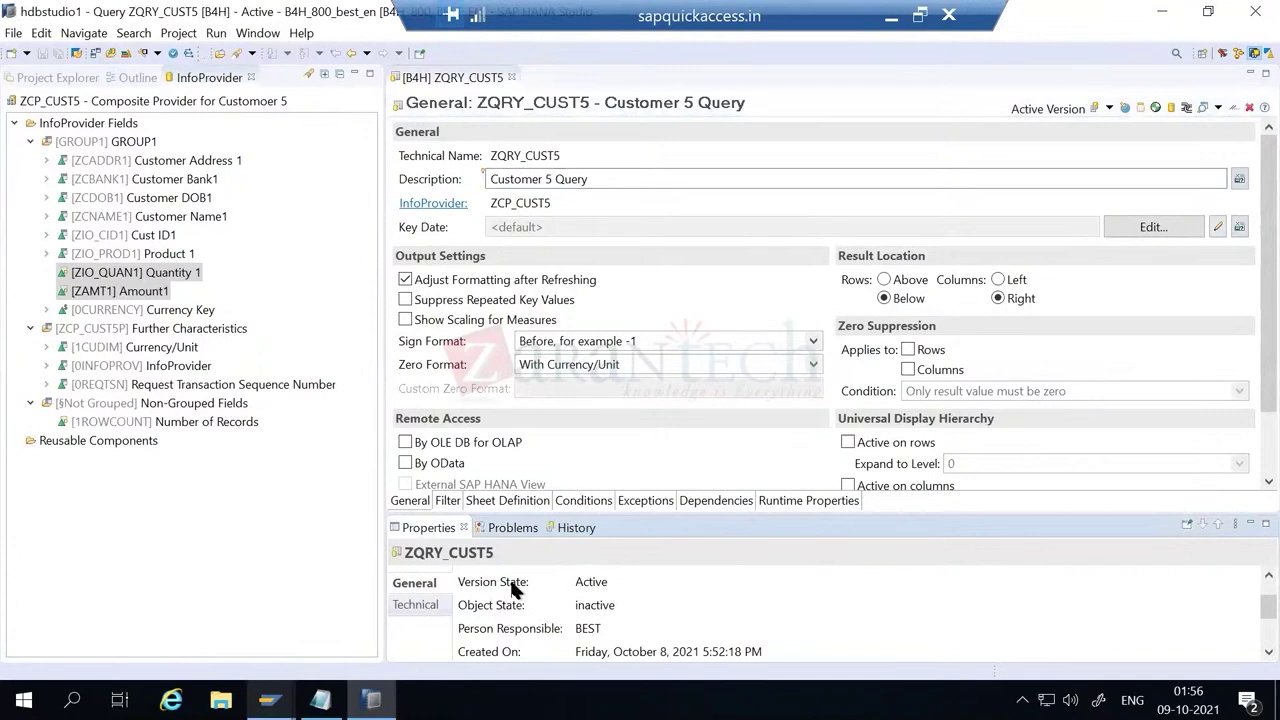
{"action": "scroll", "coordinate": [509, 576], "scroll_direction": "up", "scroll_amount": 1}
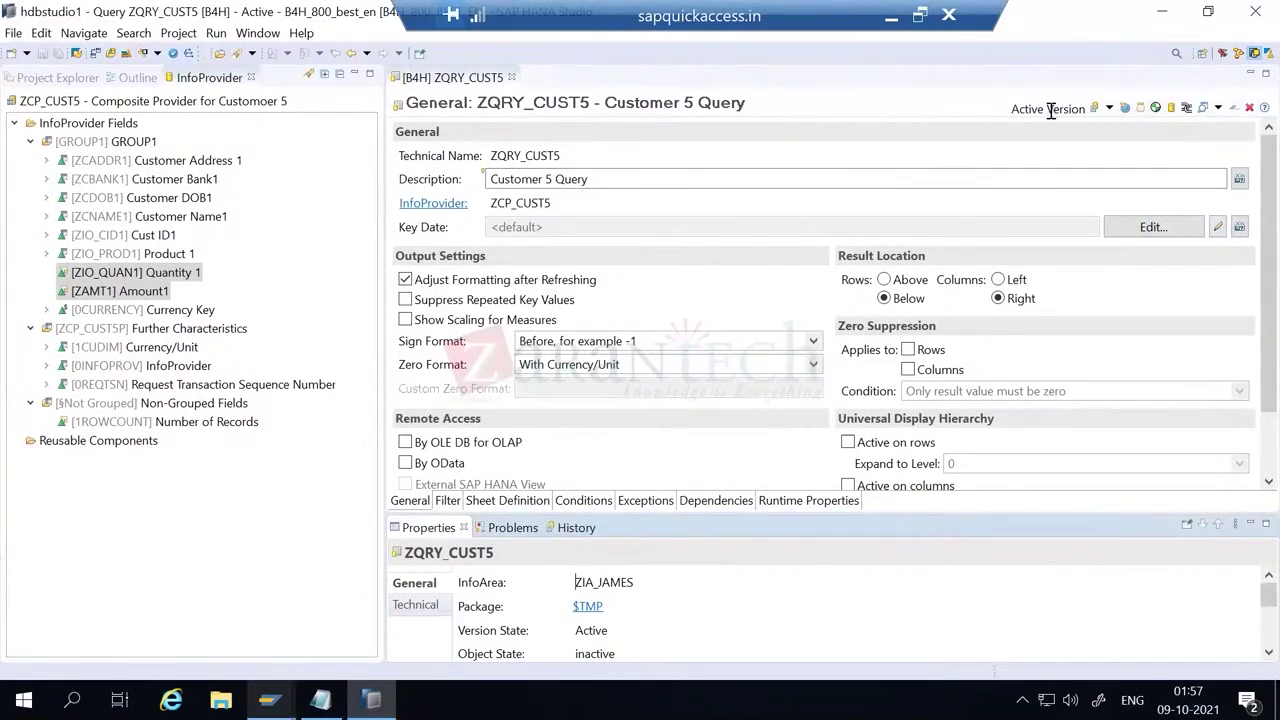
- Check the query for errors, reporting 0 errors and 1 warning
{"action": "left_click", "coordinate": [1110, 110]}
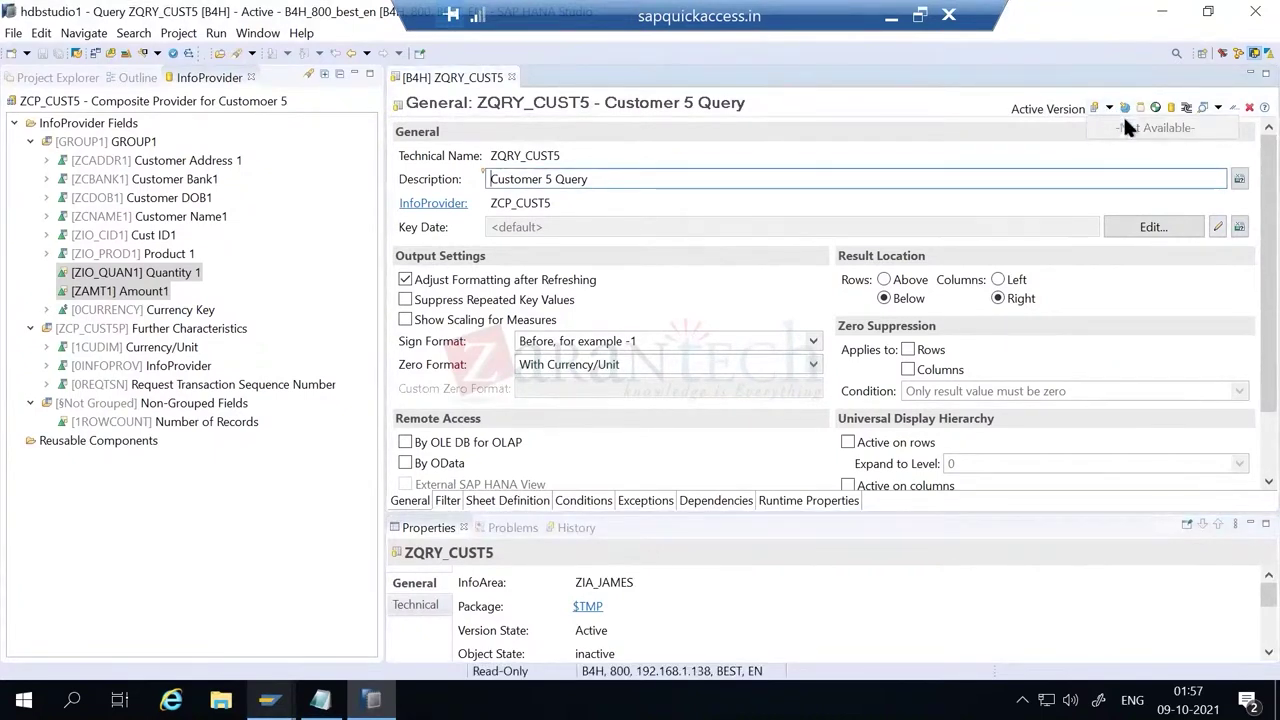
{"action": "left_click", "coordinate": [1123, 105]}
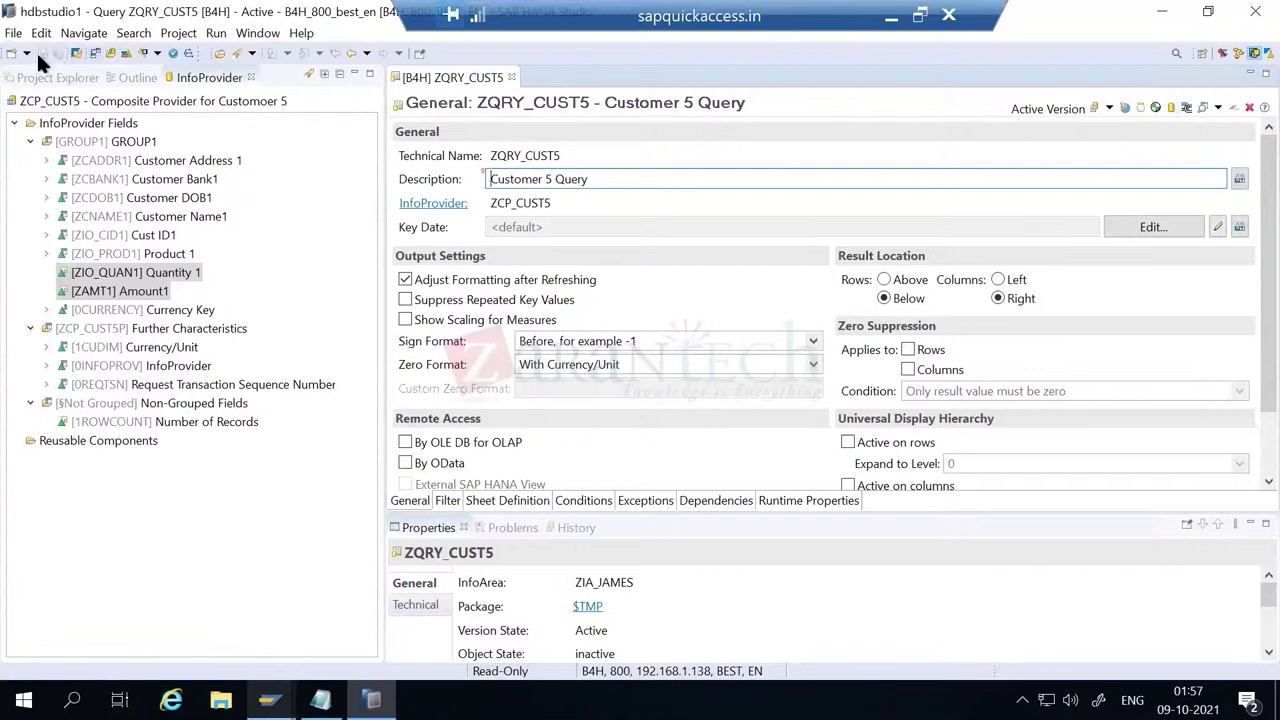
{"action": "left_click", "coordinate": [173, 52]}
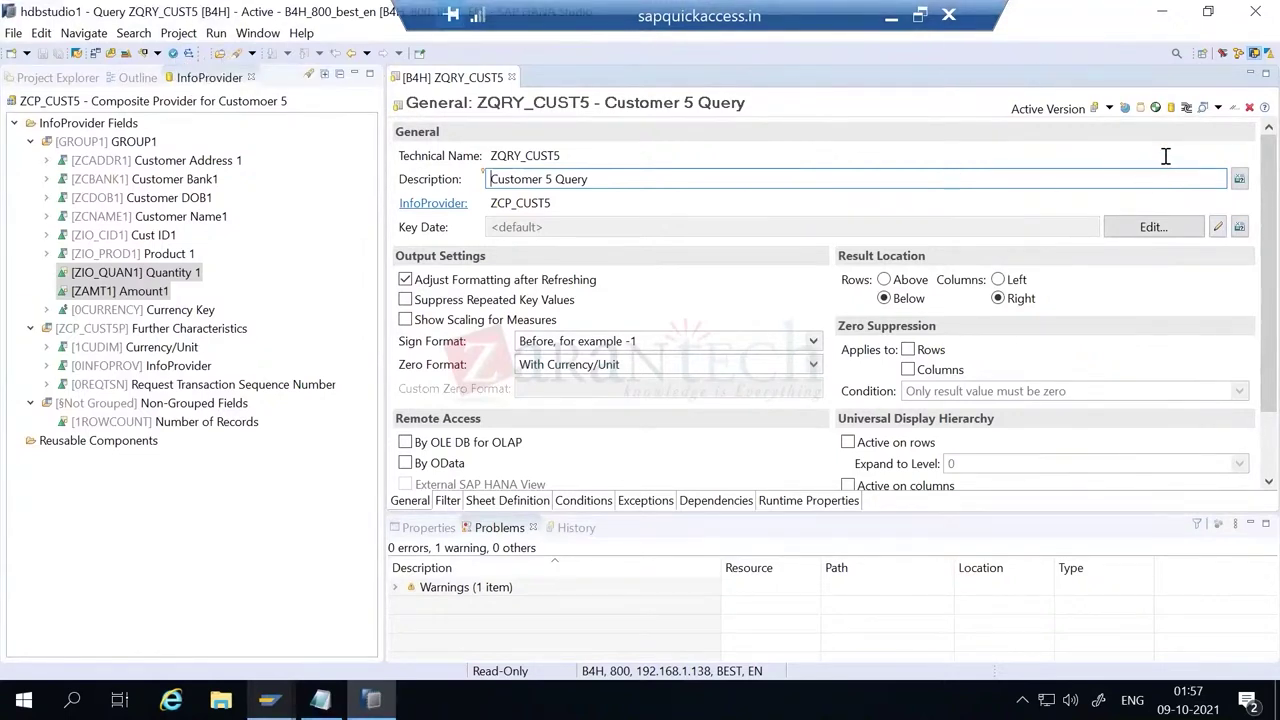
- Show ZQRY_CUST5's Reporting Preview maximized and refreshed, then restore the view size
{"action": "left_click", "coordinate": [1216, 110]}
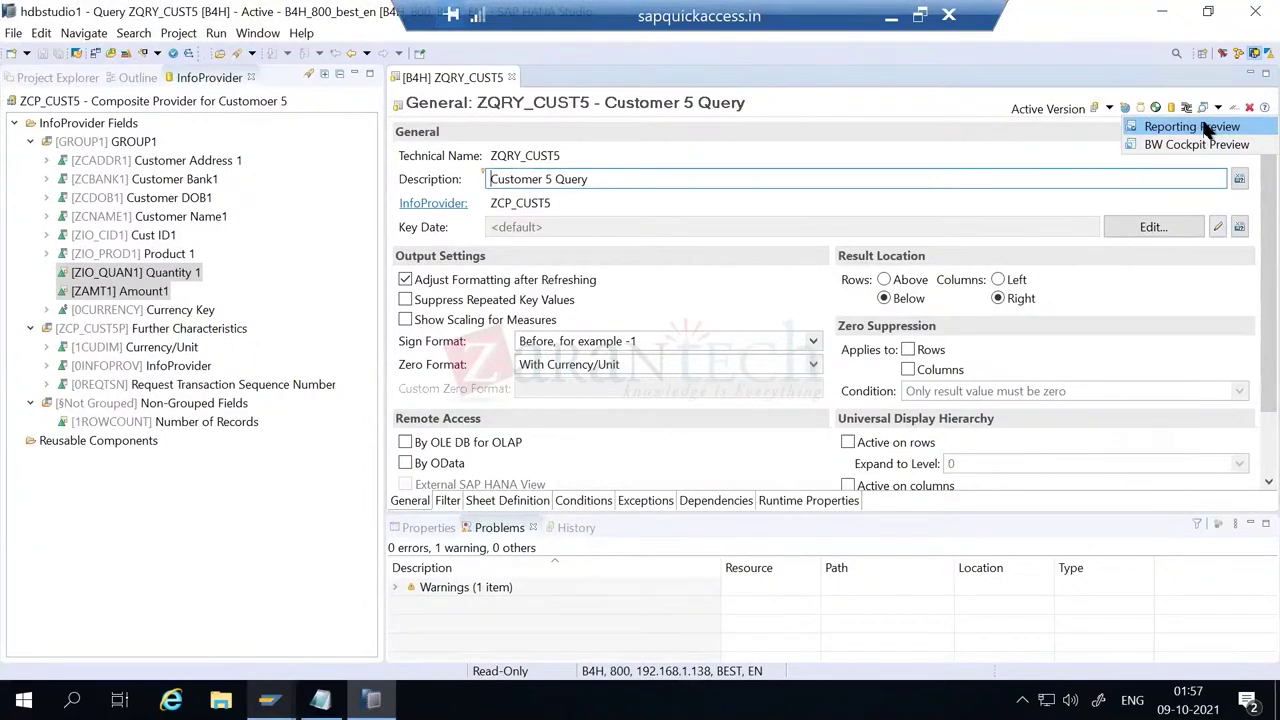
{"action": "left_click", "coordinate": [1200, 127]}
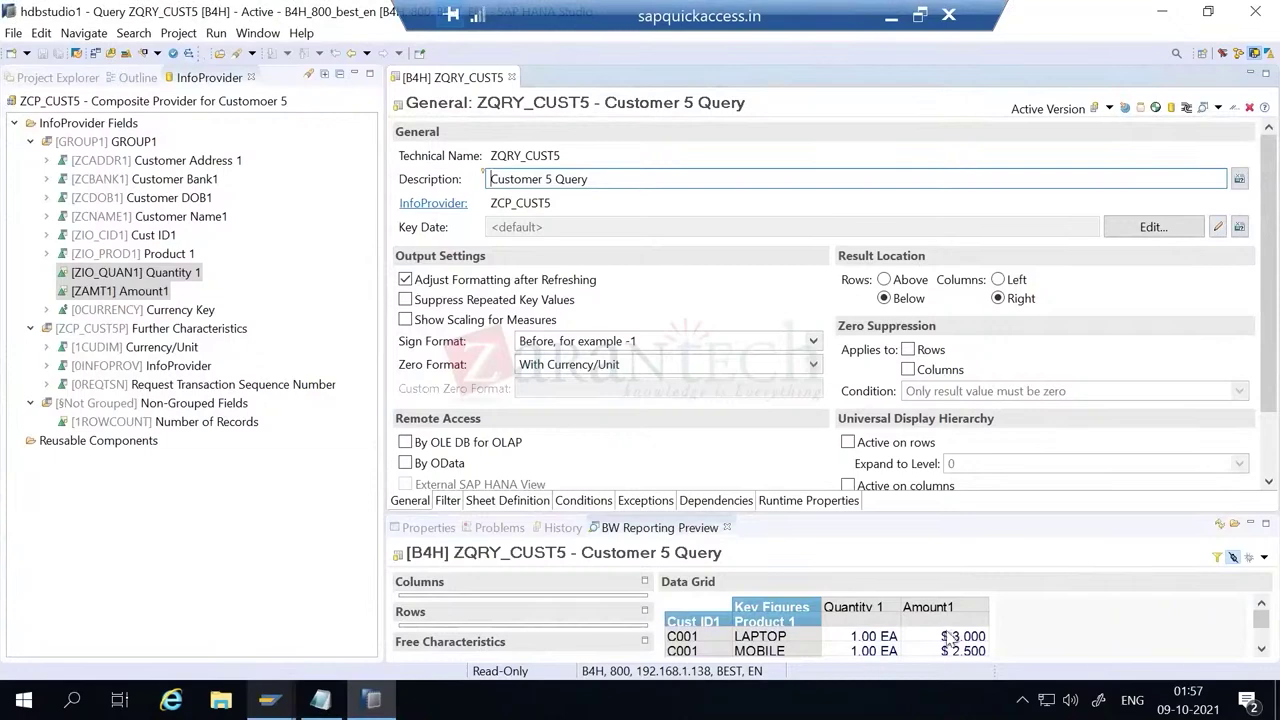
{"action": "left_click", "coordinate": [1265, 523]}
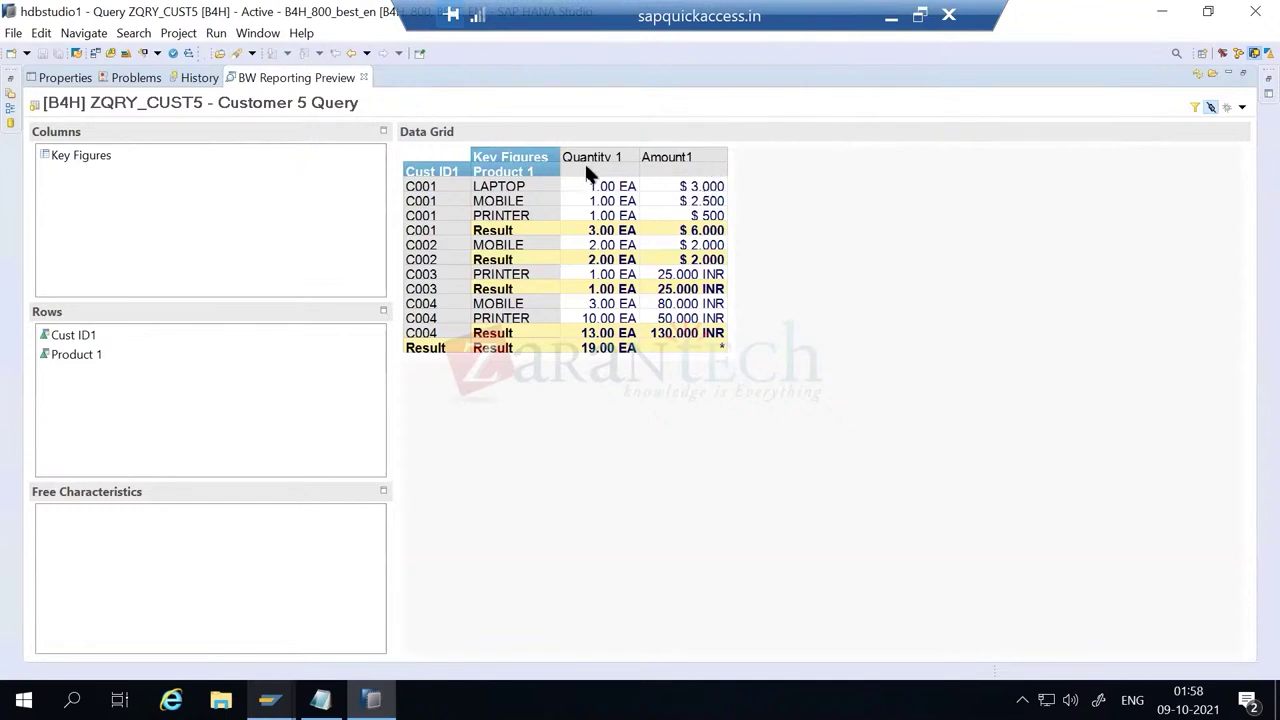
{"action": "left_click", "coordinate": [1202, 75]}
{"action": "left_click", "coordinate": [1244, 86]}
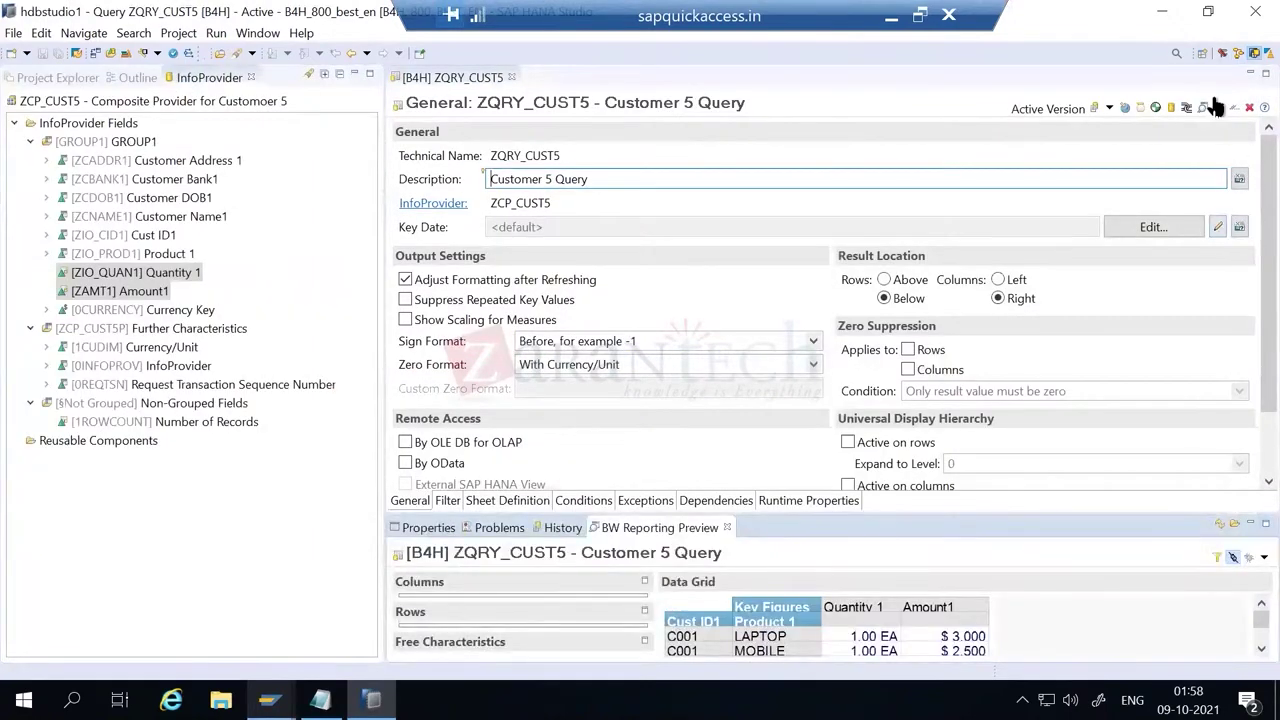
- Open the BW Cockpit Preview of ZQRY_CUST5 and accept the security certificate warning
{"action": "left_click", "coordinate": [1218, 107]}
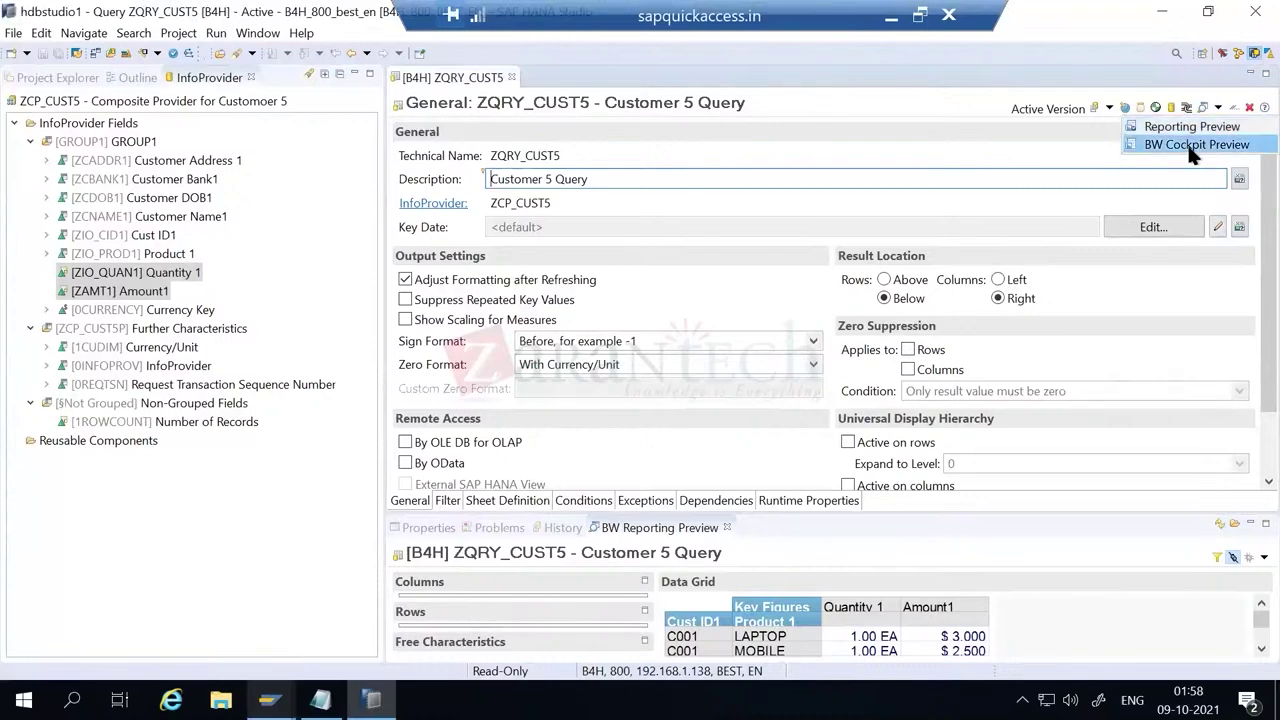
{"action": "left_click", "coordinate": [1215, 144]}
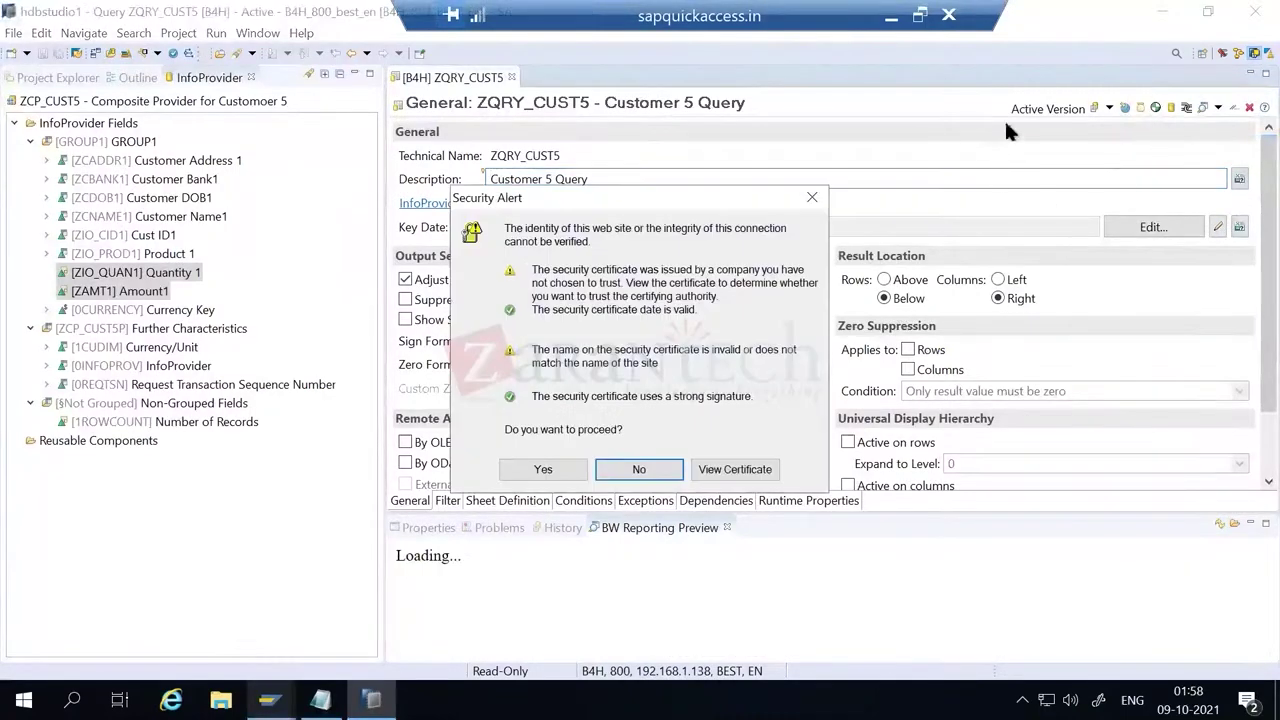
{"action": "left_click", "coordinate": [541, 469]}
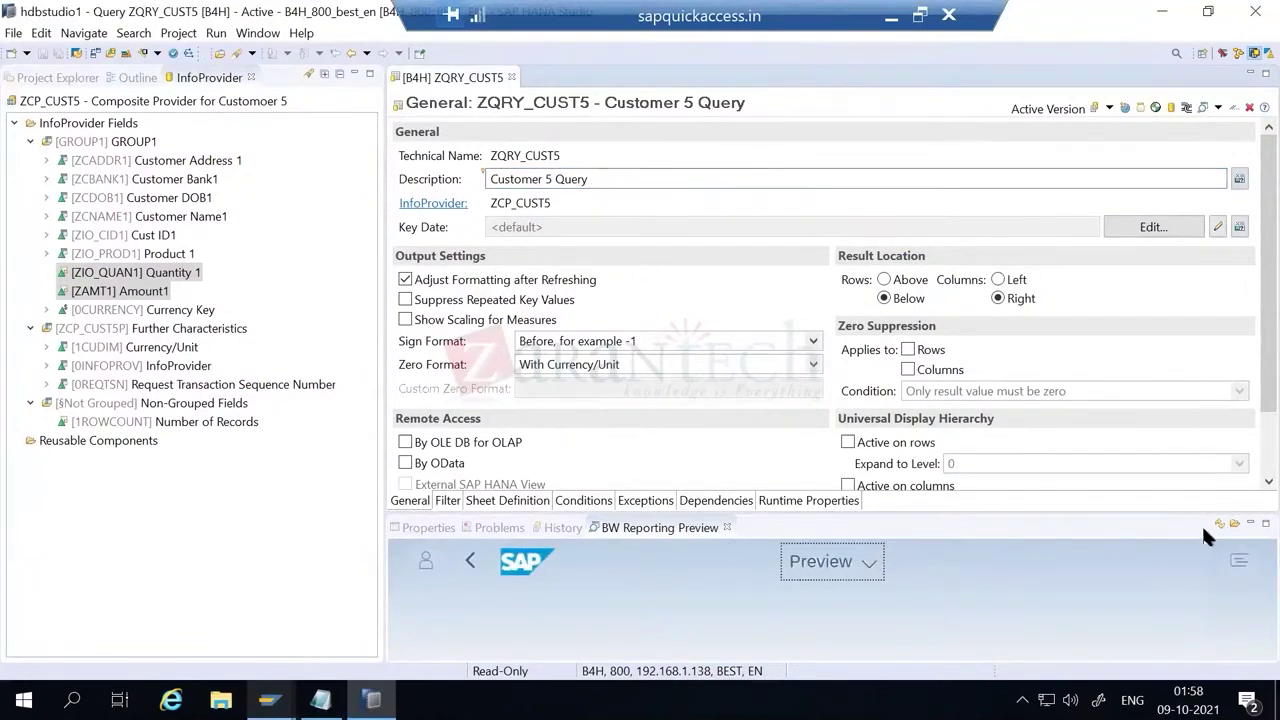
- Maximize the cockpit preview, refresh its results, and restore the query editor beneath it
{"action": "left_click", "coordinate": [1265, 523]}
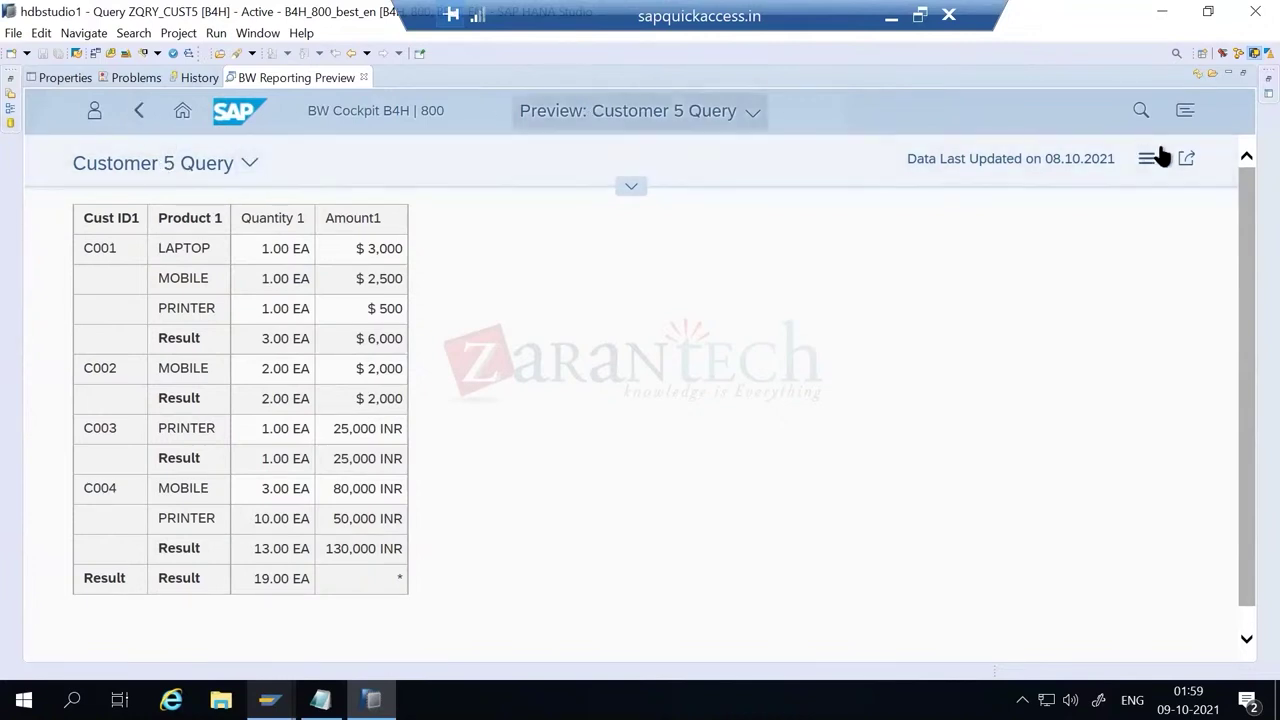
{"action": "left_click", "coordinate": [1247, 79]}
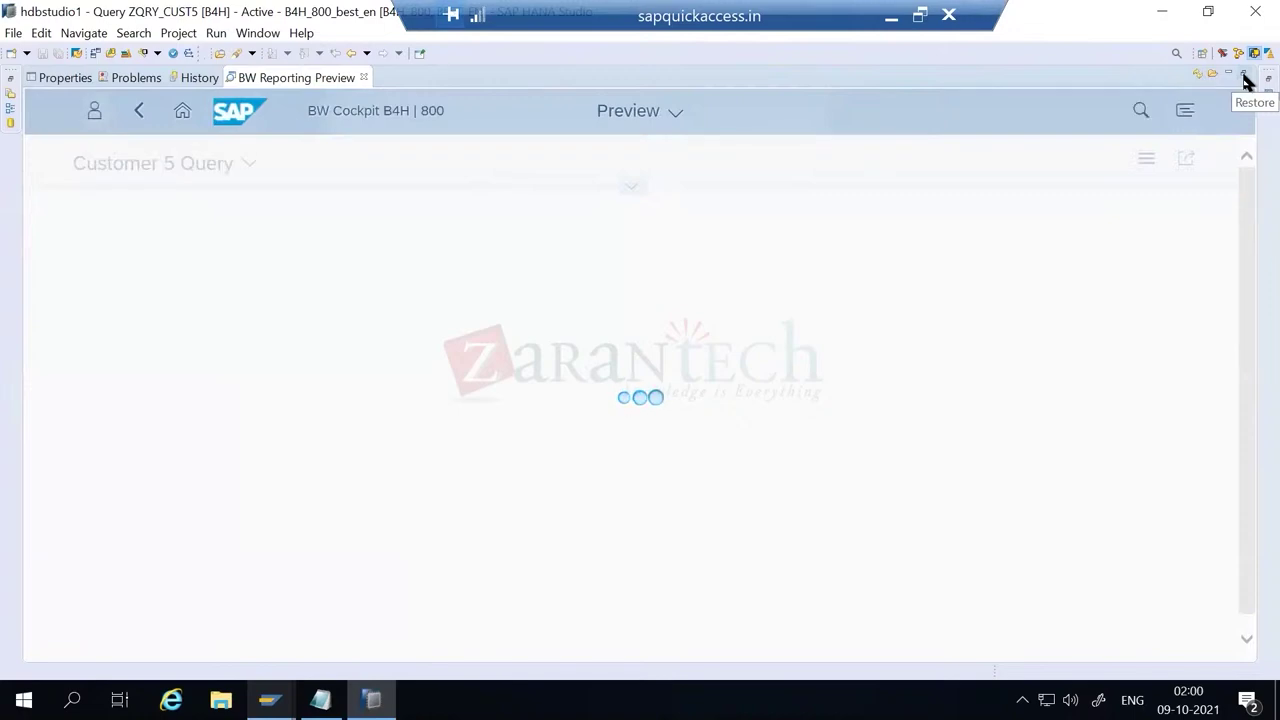
{"action": "left_click", "coordinate": [1243, 76]}
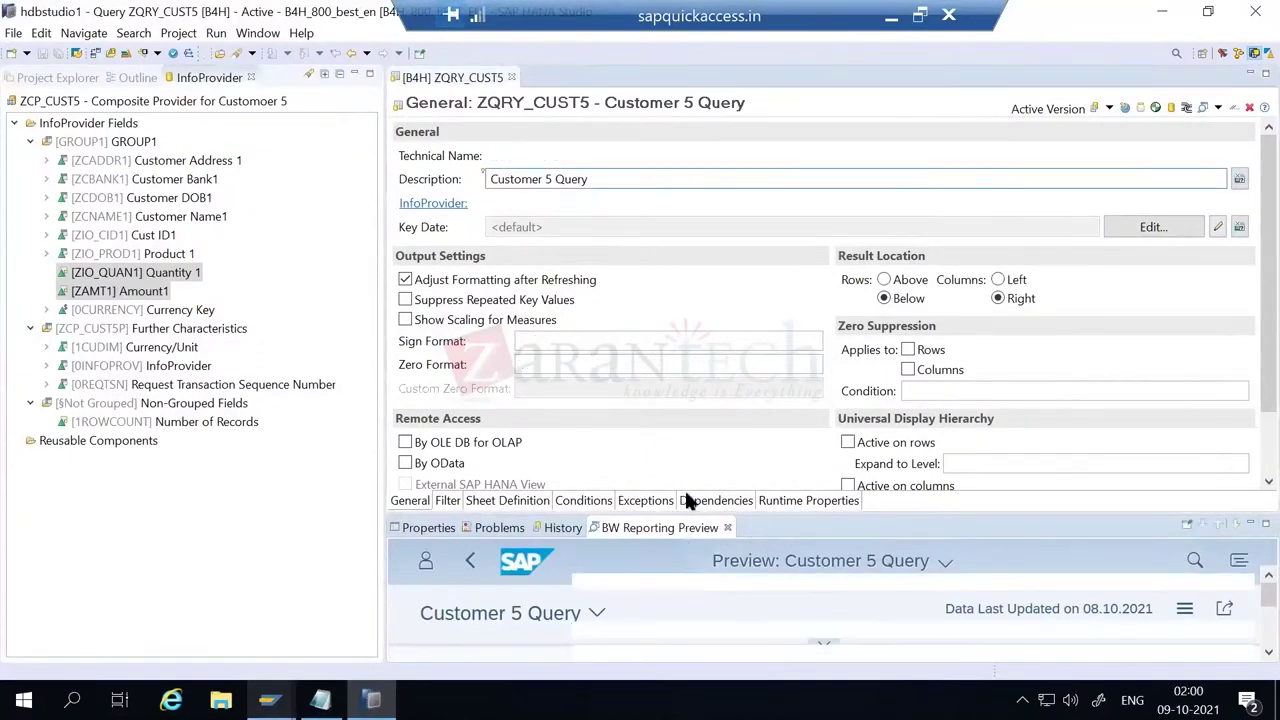
- In Sheet Definition, drag Customer Address 1, Bank1, DOB1 and Name1 into Rows beside Product 1
{"action": "left_click", "coordinate": [727, 527]}
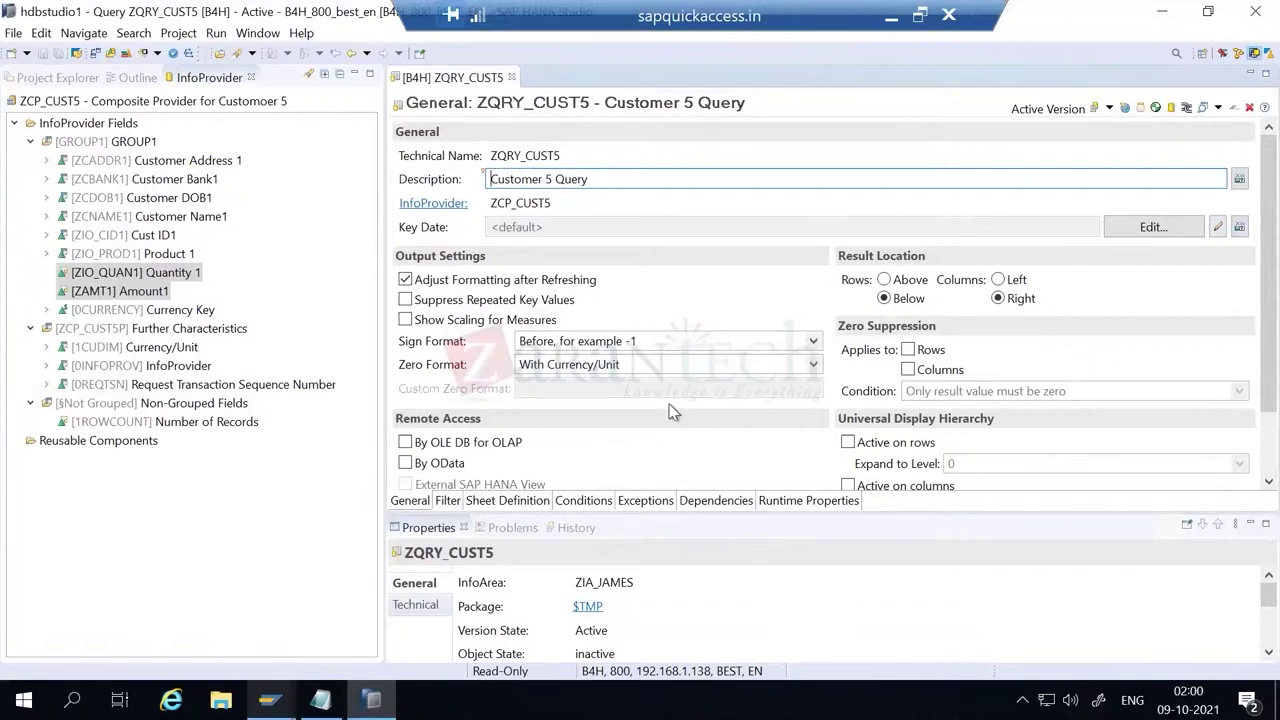
{"action": "left_click", "coordinate": [515, 499]}
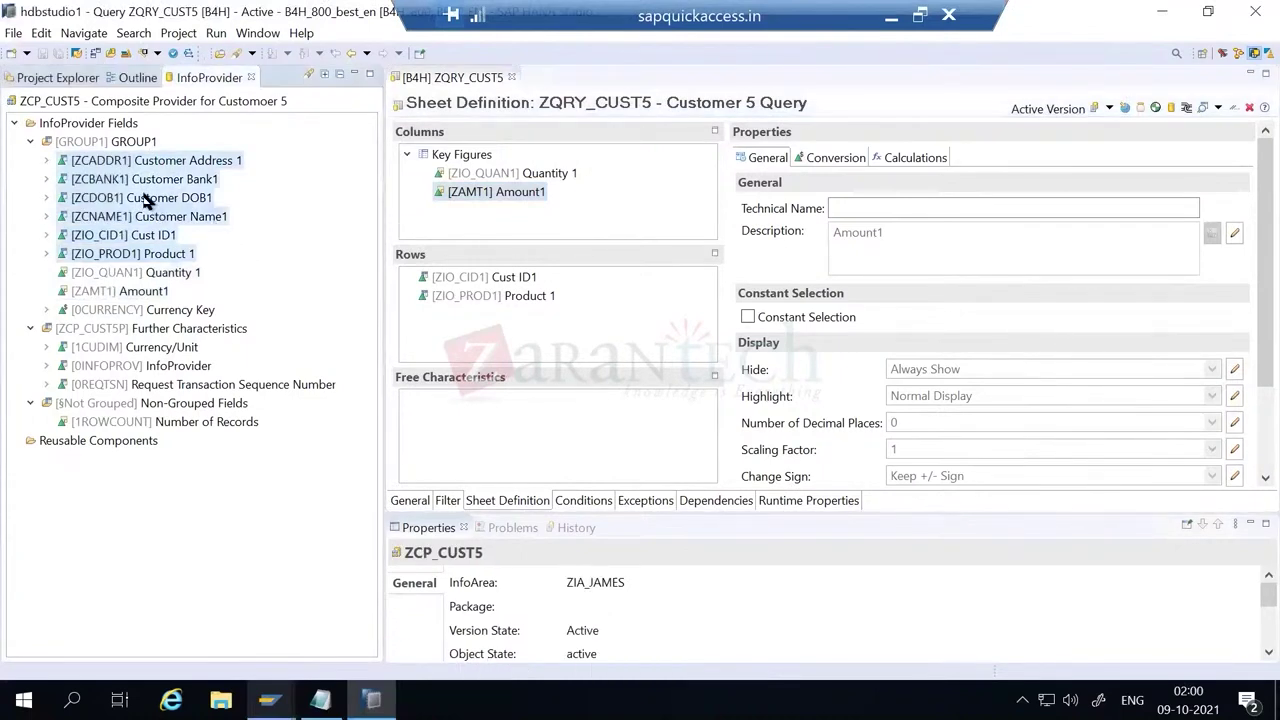
{"action": "left_click_drag", "start_coordinate": [145, 200], "coordinate": [526, 340]}
{"action": "left_click_drag", "start_coordinate": [166, 200], "coordinate": [498, 300]}
{"action": "left_click", "coordinate": [157, 238]}
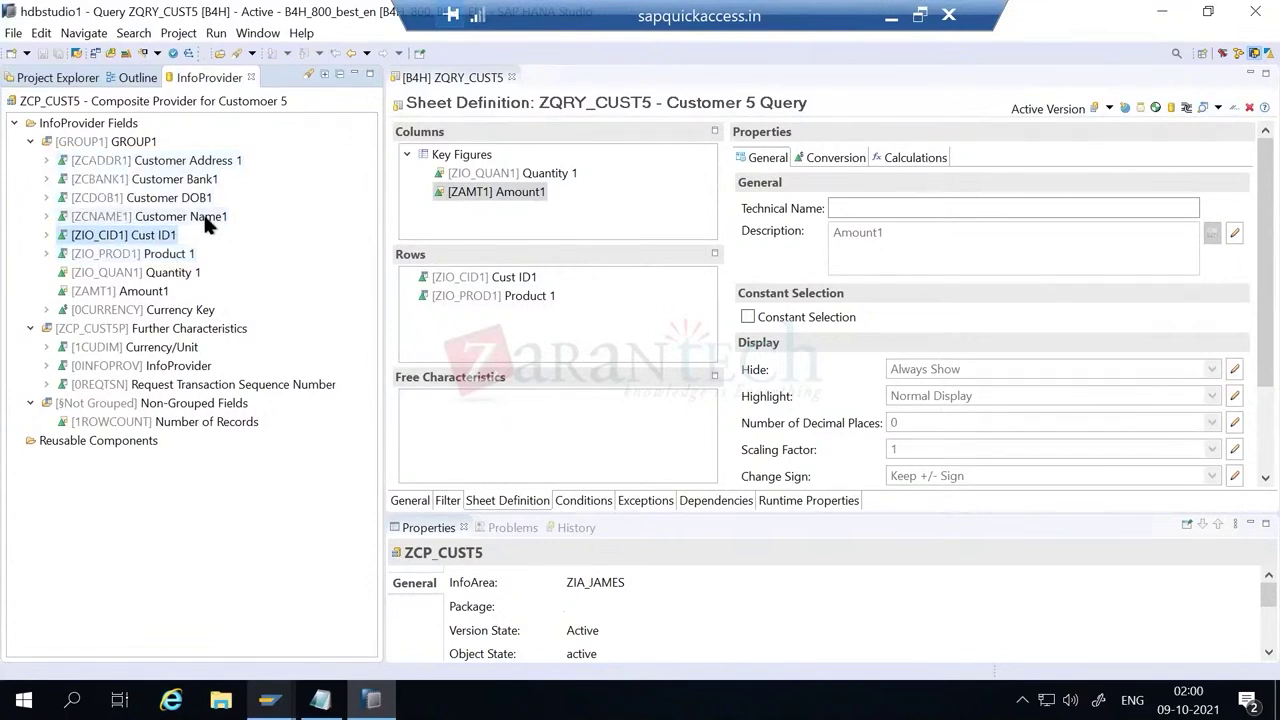
{"action": "left_click", "coordinate": [196, 220]}
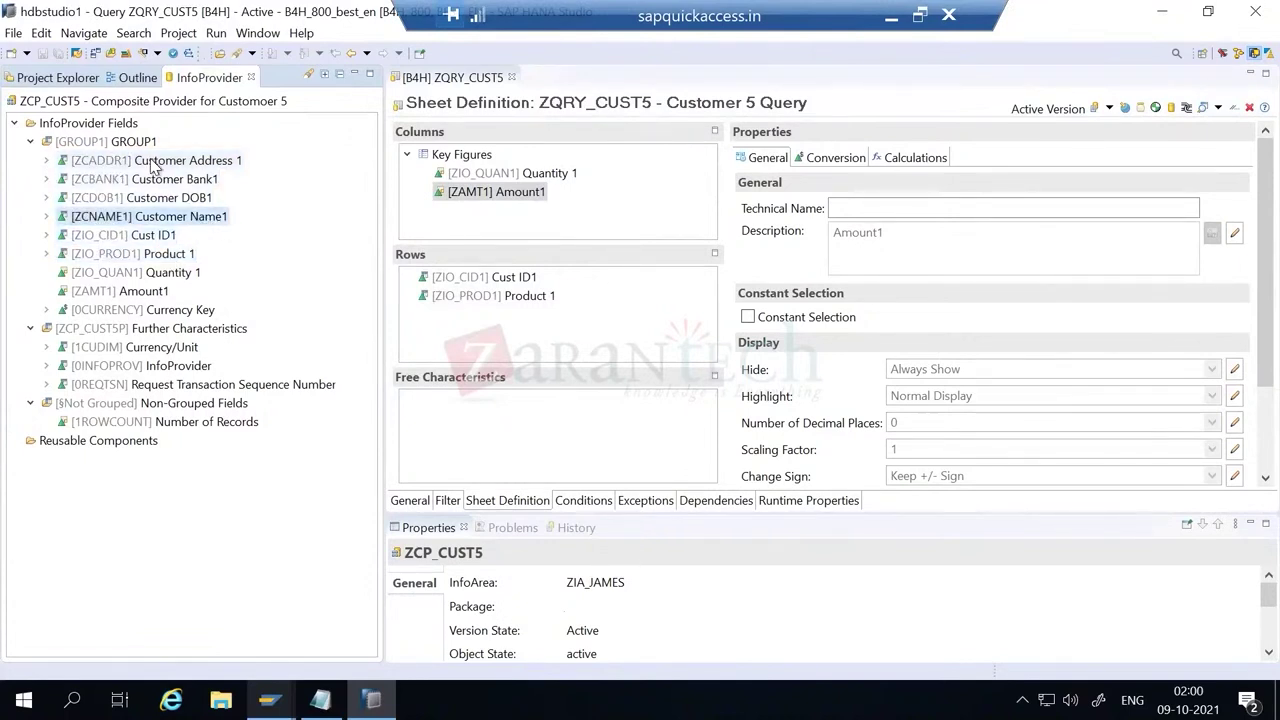
{"action": "left_click", "coordinate": [152, 166], "text": "shift"}
{"action": "left_click_drag", "start_coordinate": [155, 166], "coordinate": [510, 341]}
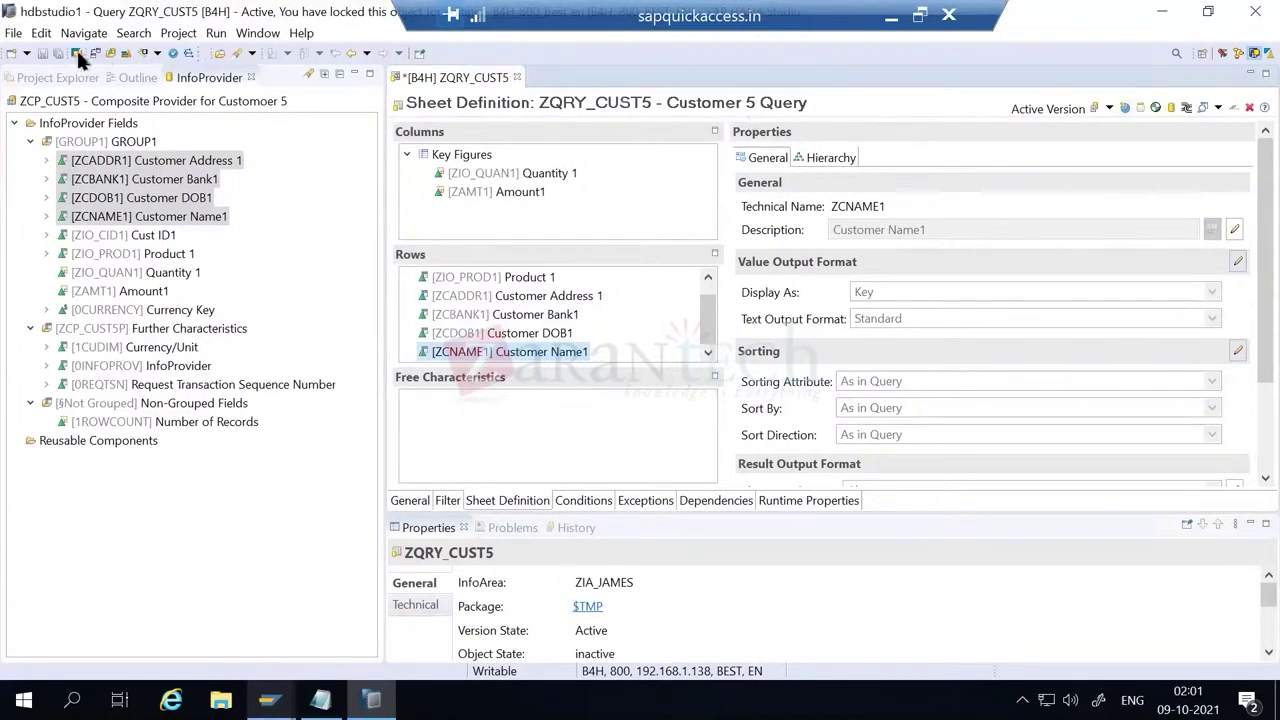
- Save the query and show its Reporting Preview maximized and refreshed
{"action": "left_click", "coordinate": [41, 53]}
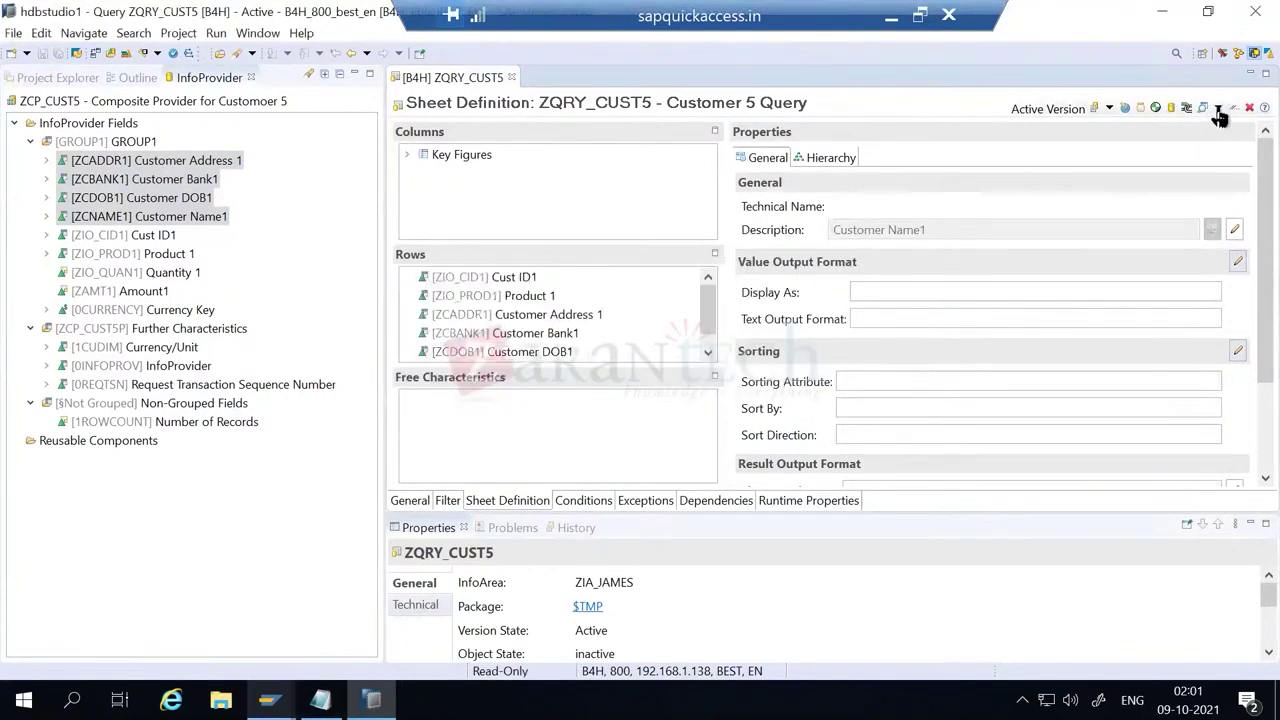
{"action": "left_click", "coordinate": [1202, 108]}
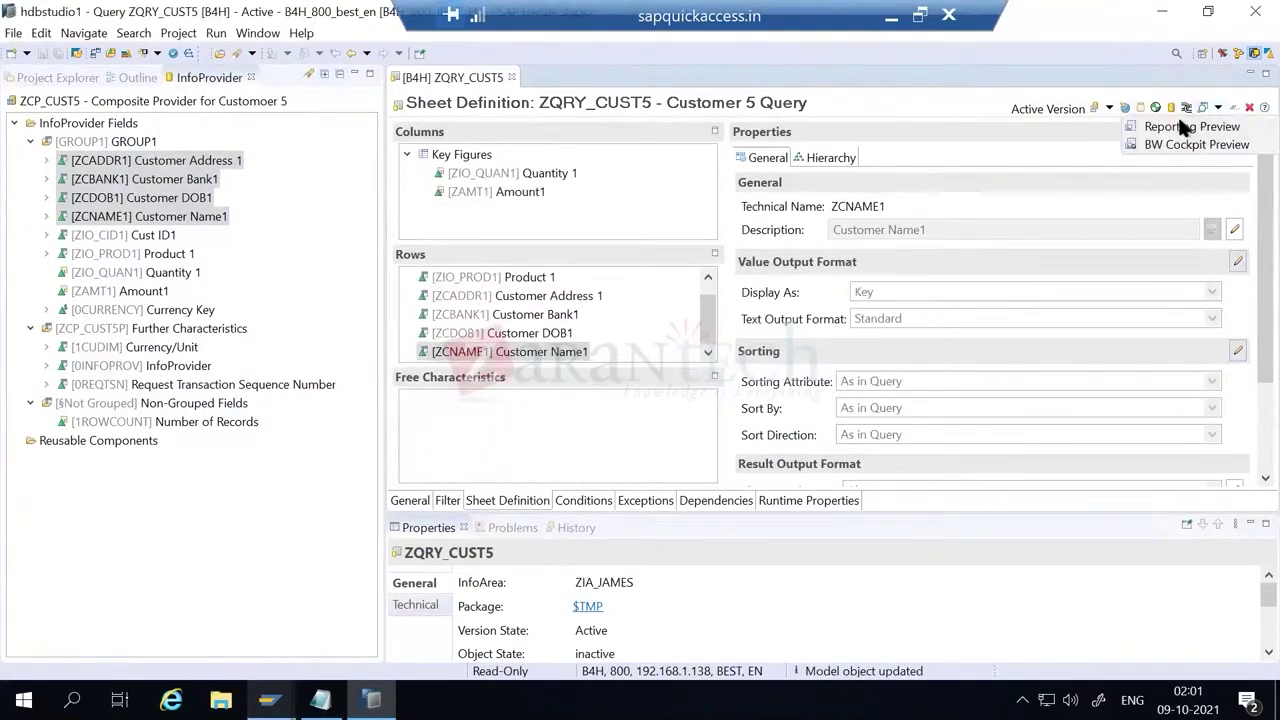
{"action": "left_click", "coordinate": [1192, 127]}
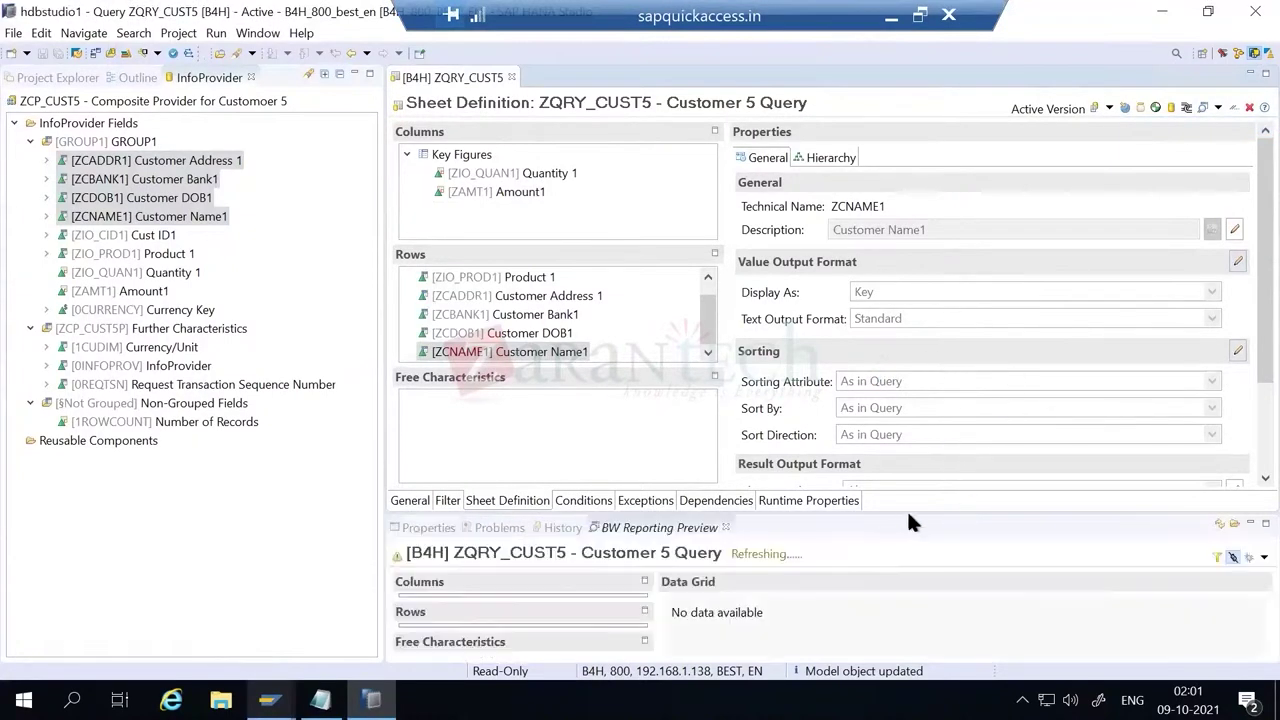
{"action": "left_click", "coordinate": [1264, 523]}
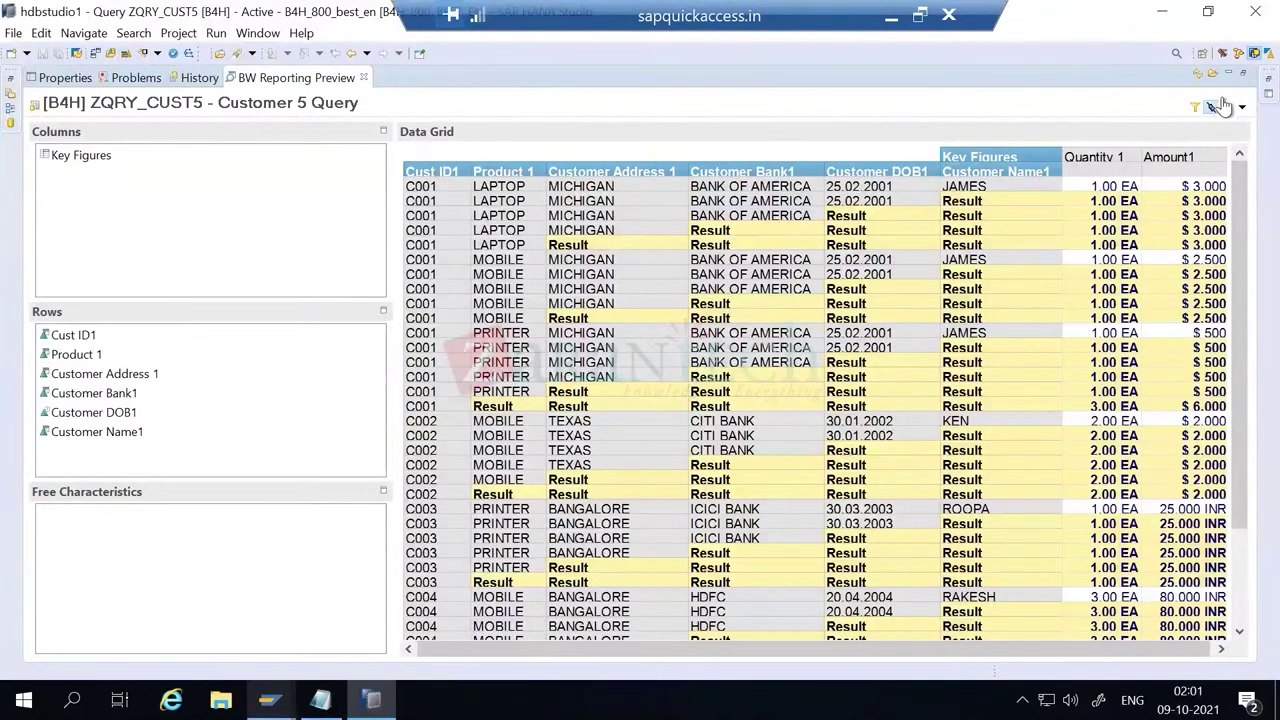
{"action": "left_click", "coordinate": [1198, 74]}
- Switch to a maximized BW Cockpit Preview of the Customer 5 Query
{"action": "left_click", "coordinate": [1239, 78]}
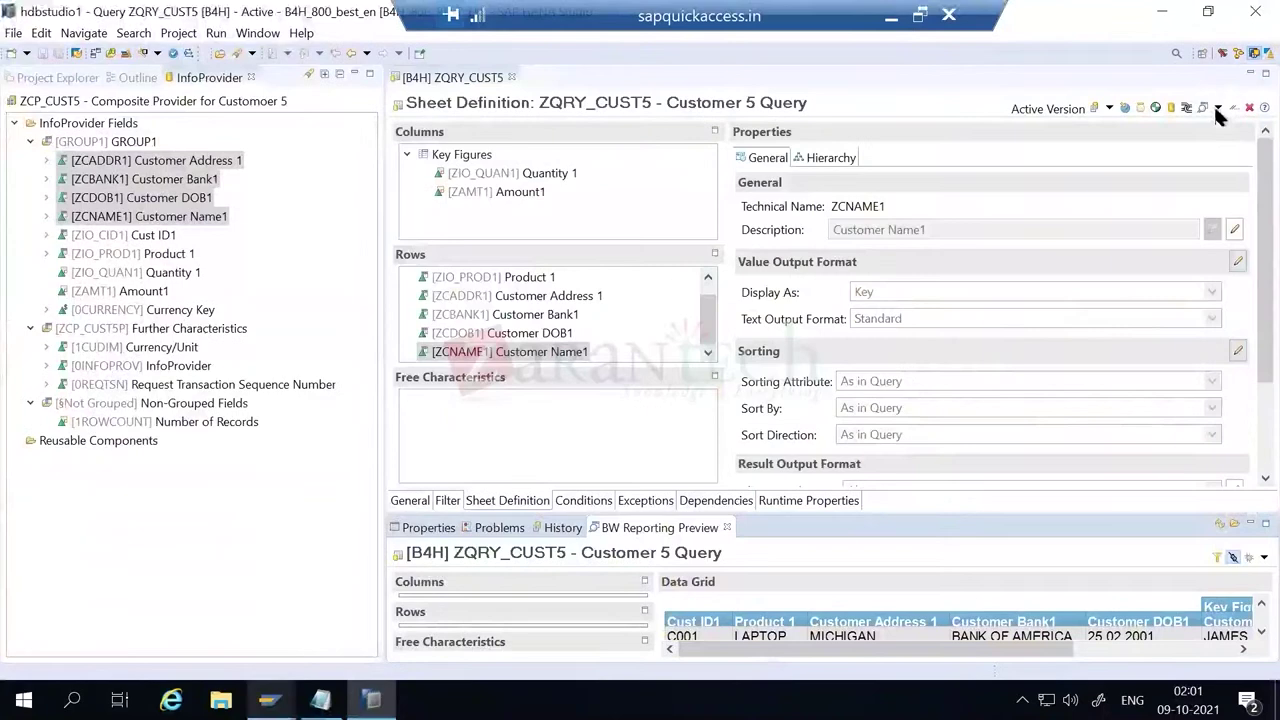
{"action": "left_click", "coordinate": [1217, 106]}
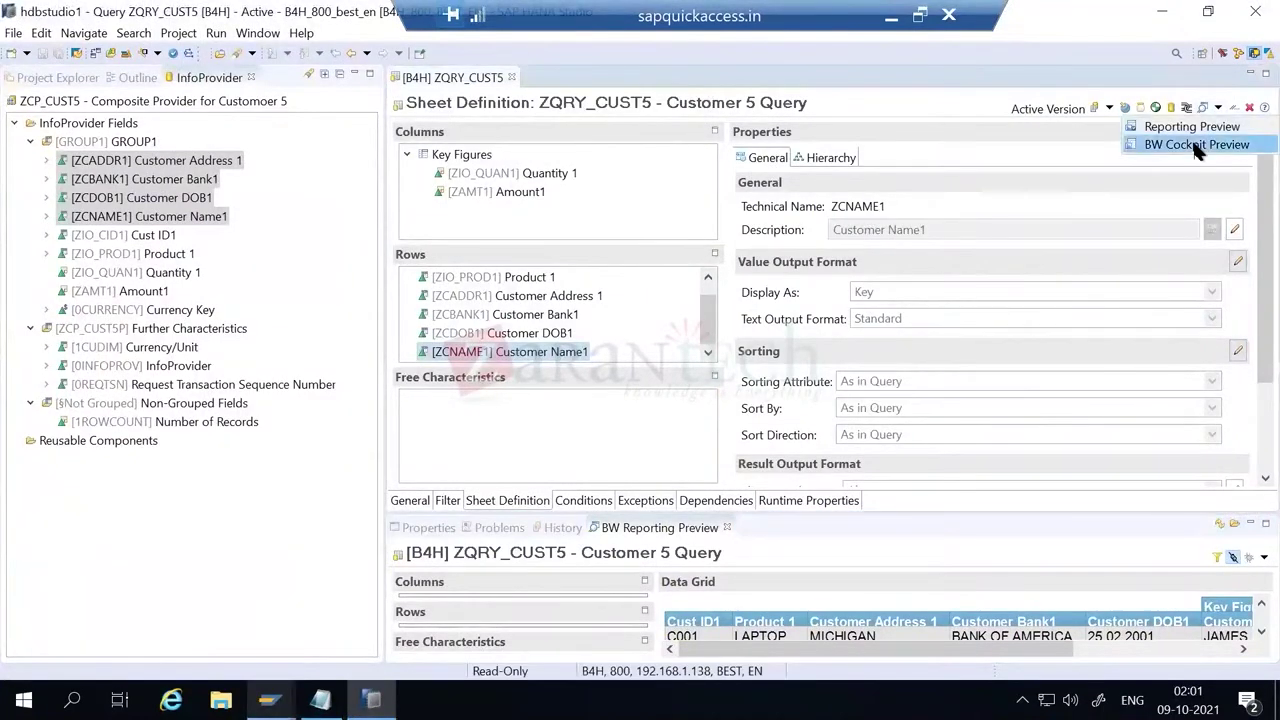
{"action": "left_click", "coordinate": [1200, 146]}
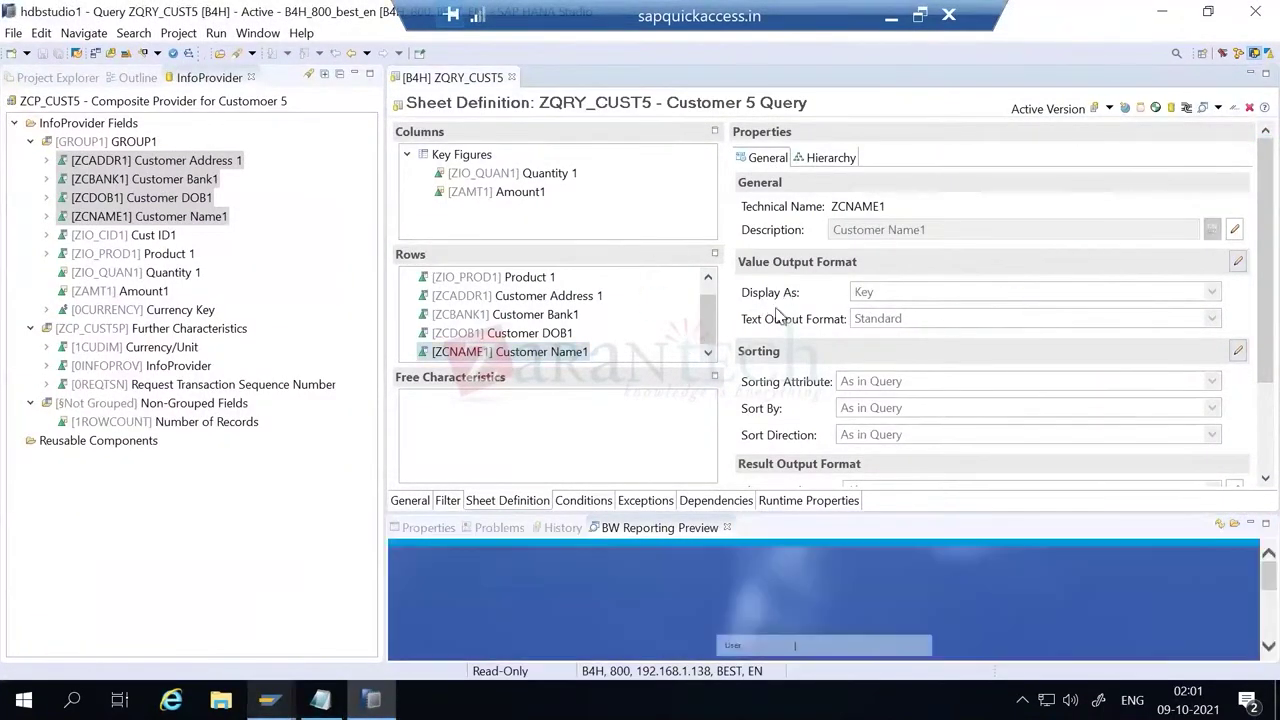
{"action": "left_click", "coordinate": [1246, 525]}
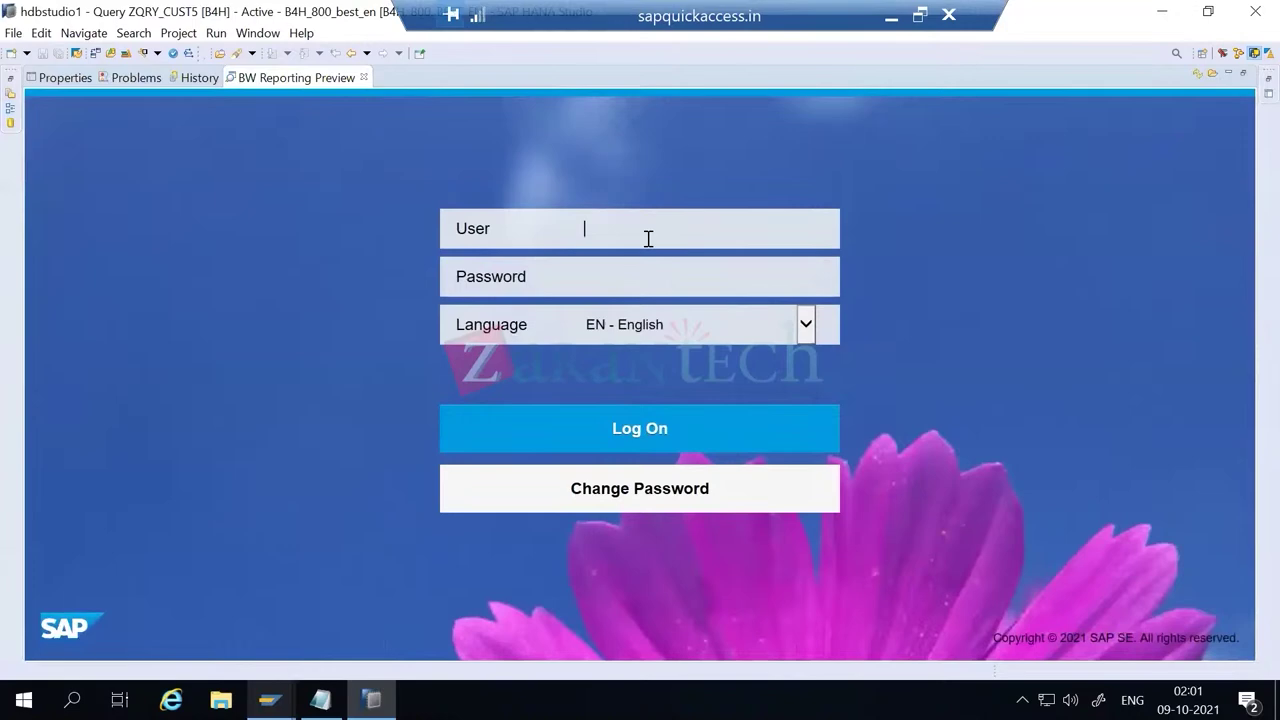
- Log on to the cockpit with the user name and password
{"action": "type", "text": "best"}
{"action": "key", "text": "Tab"}
{"action": "type", "text": "••••••••••"}
{"action": "key", "text": "Return"}
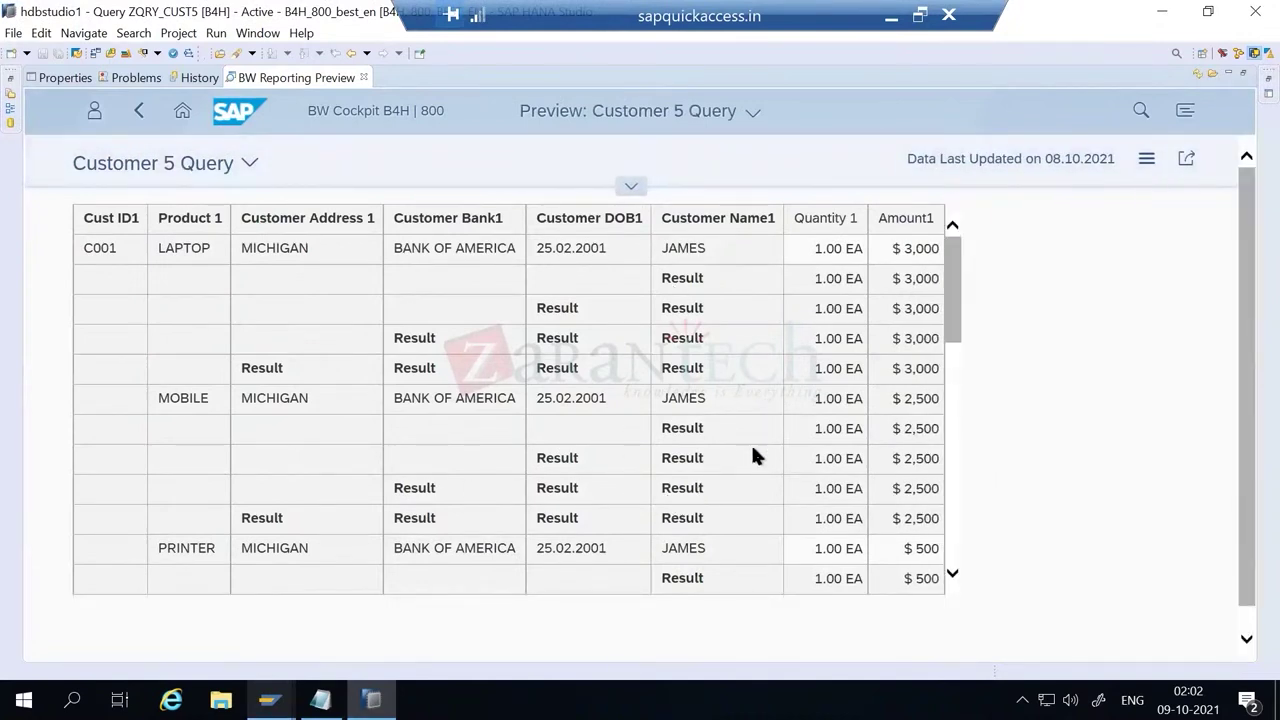
- Expand the BW Cockpit report's header options
{"action": "left_click", "coordinate": [252, 166]}
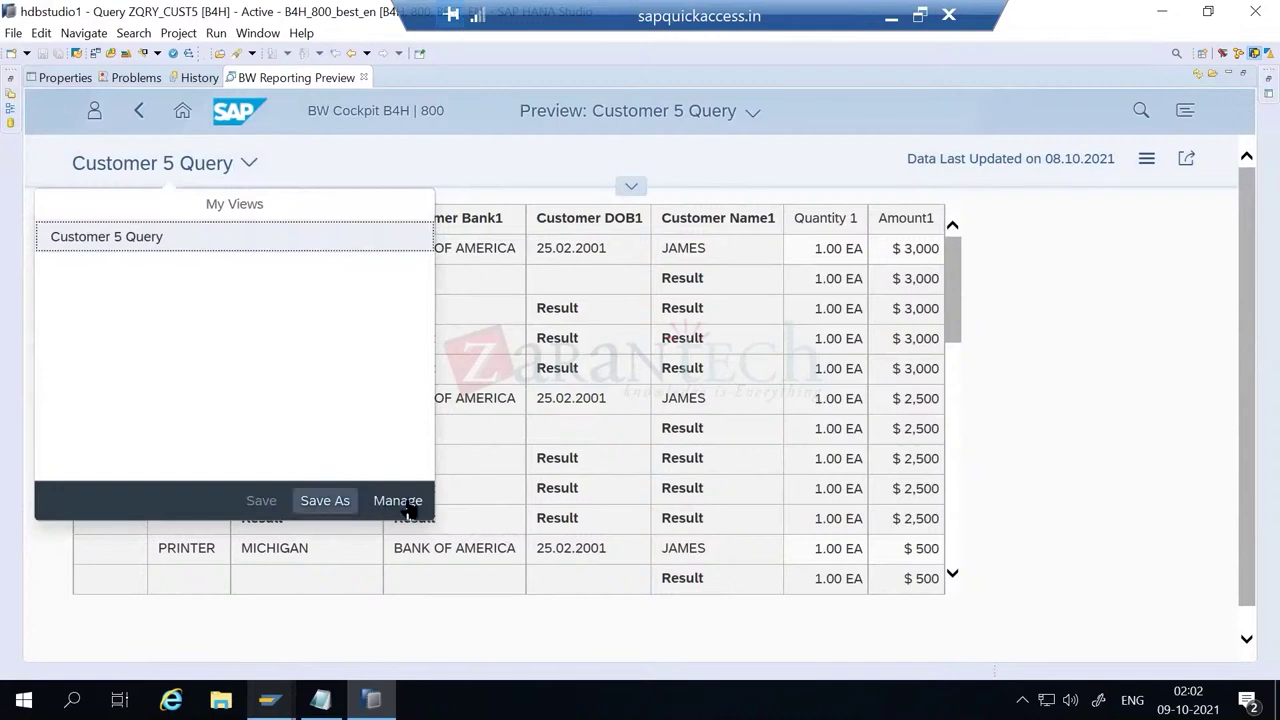
{"action": "left_click", "coordinate": [631, 188]}
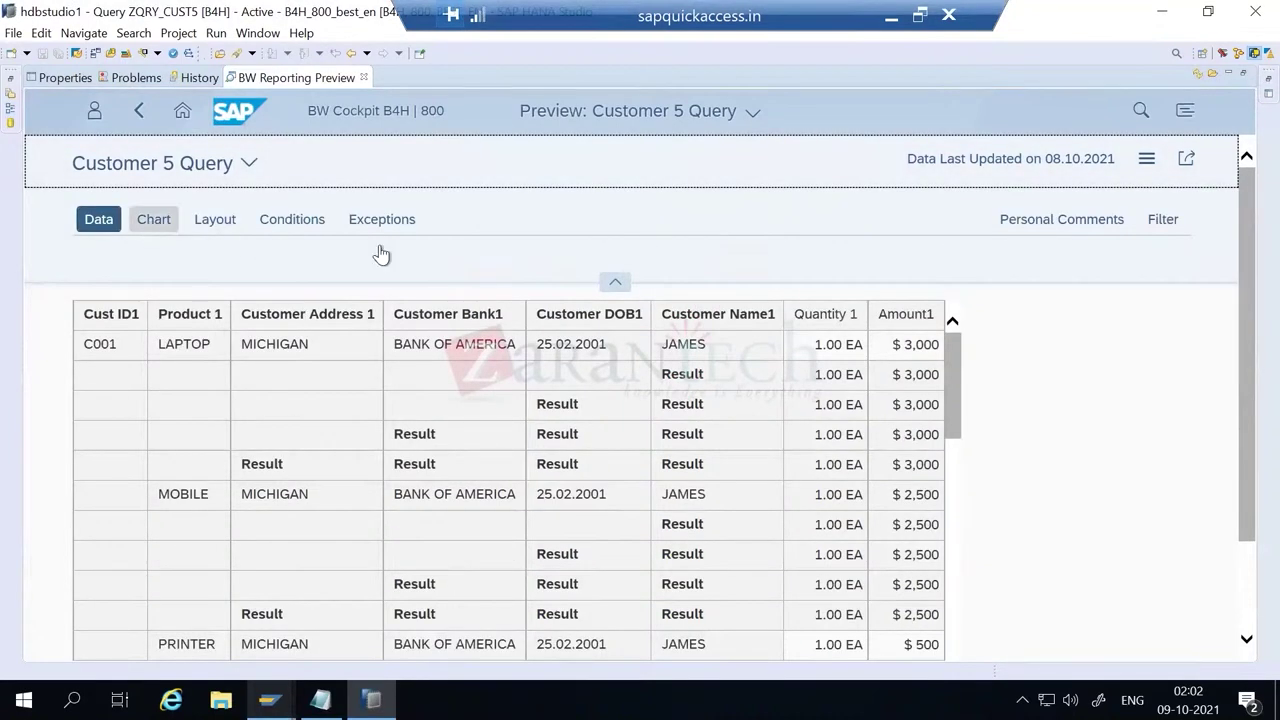
{"action": "left_click", "coordinate": [616, 285]}
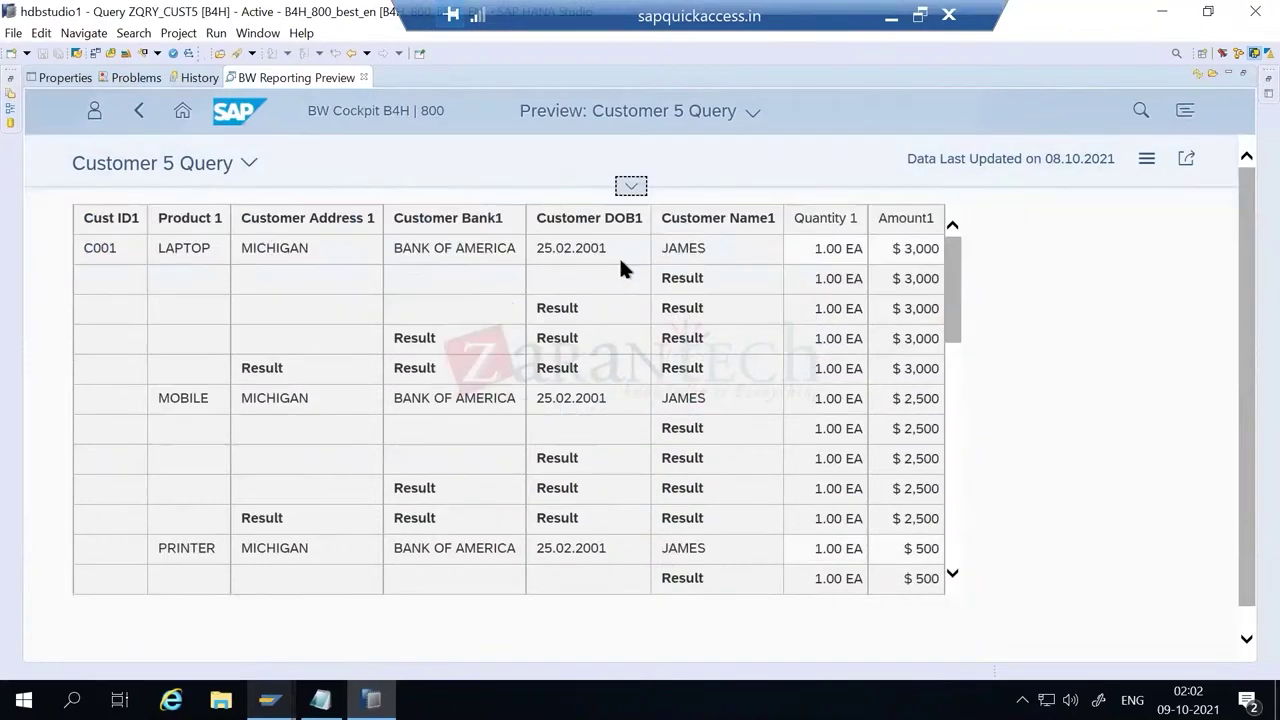
{"action": "left_click", "coordinate": [631, 188]}
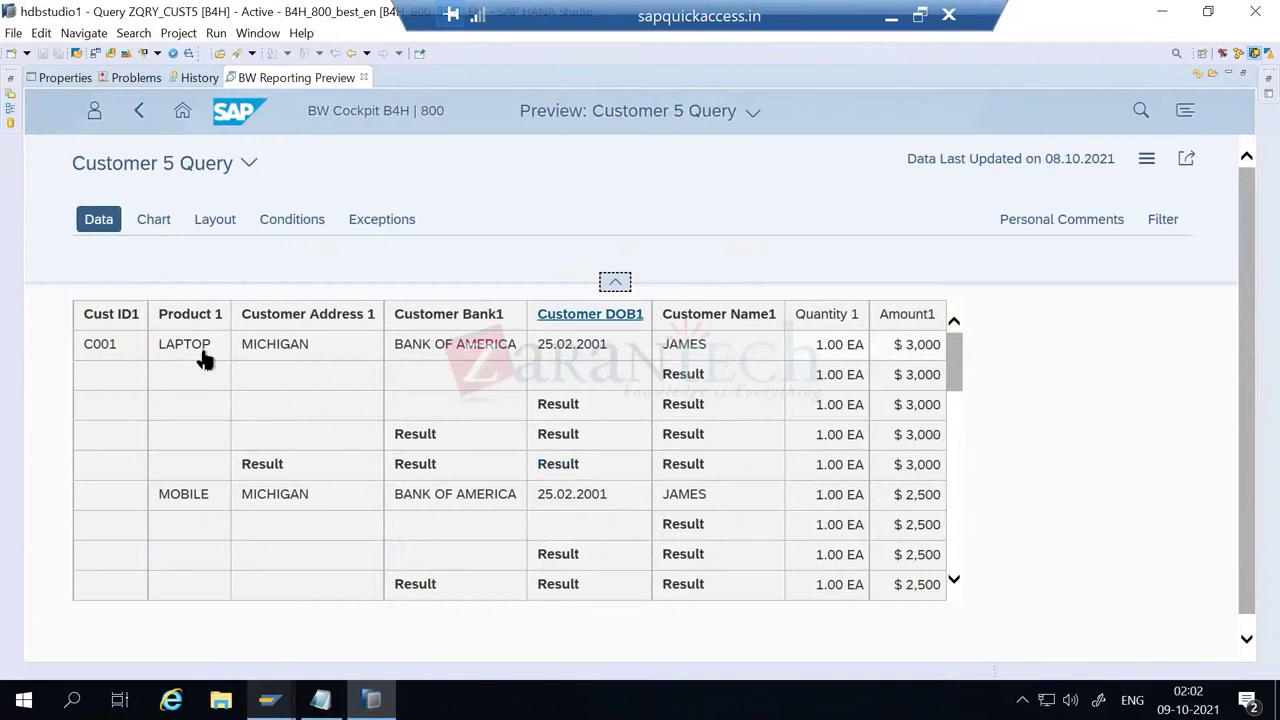
- Display the query results as a pie chart, then bring up the Layout tab
{"action": "left_click", "coordinate": [153, 222]}
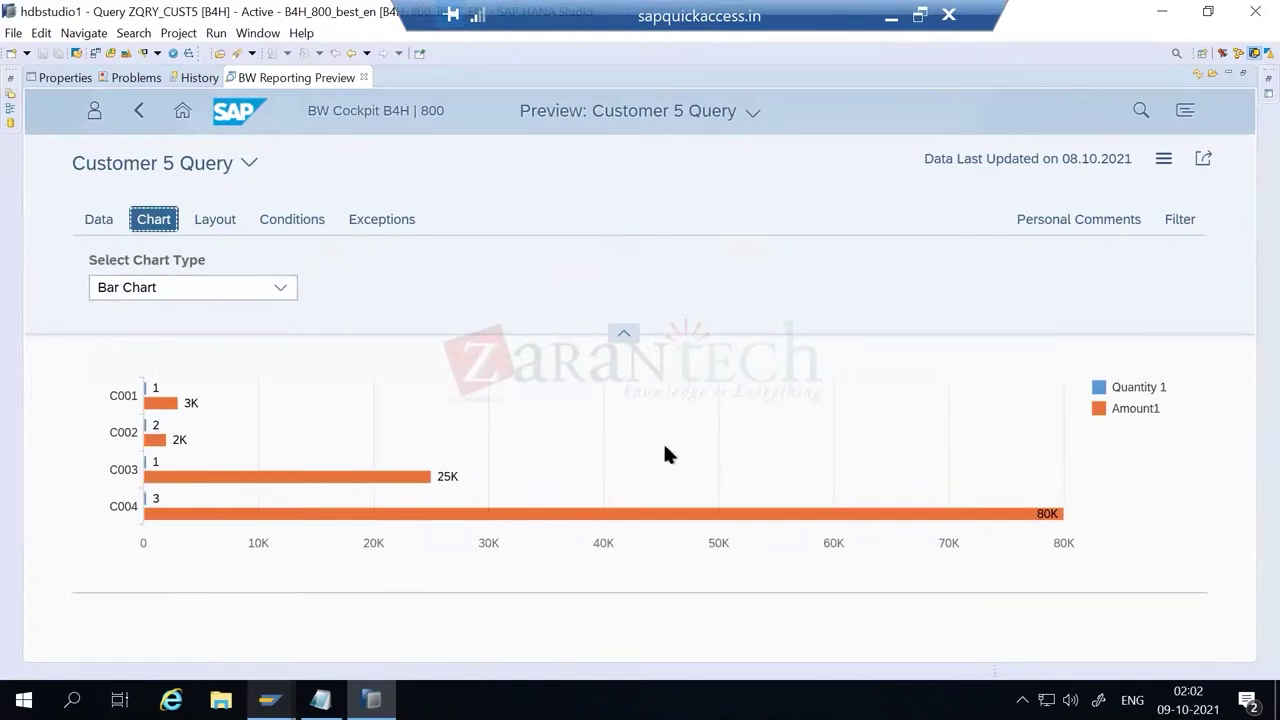
{"action": "left_click", "coordinate": [274, 294]}
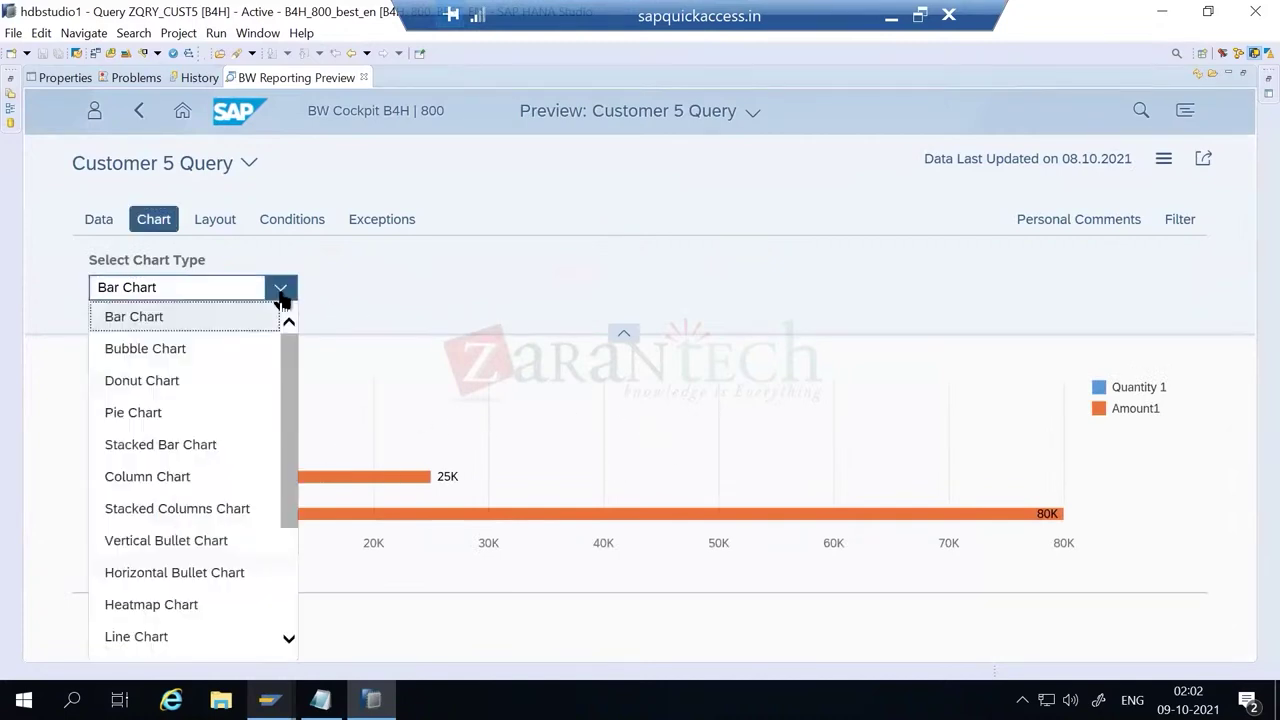
{"action": "left_click", "coordinate": [152, 413]}
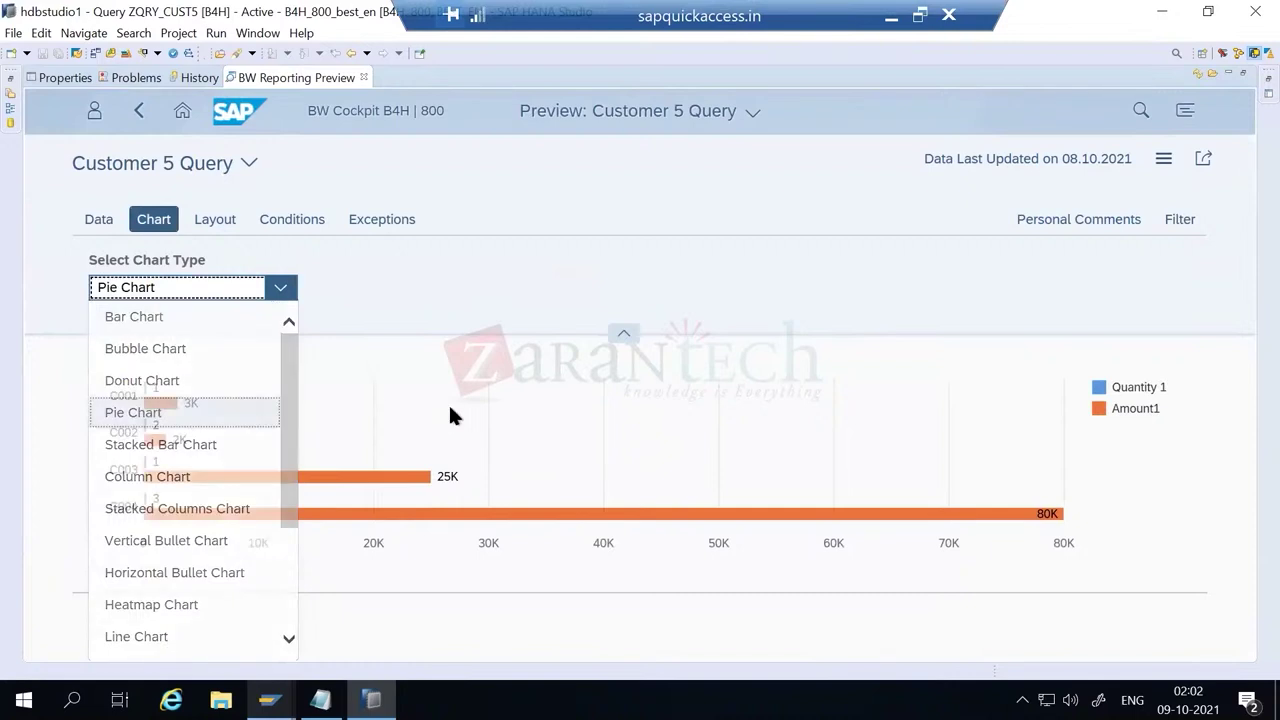
{"action": "left_click", "coordinate": [222, 227]}
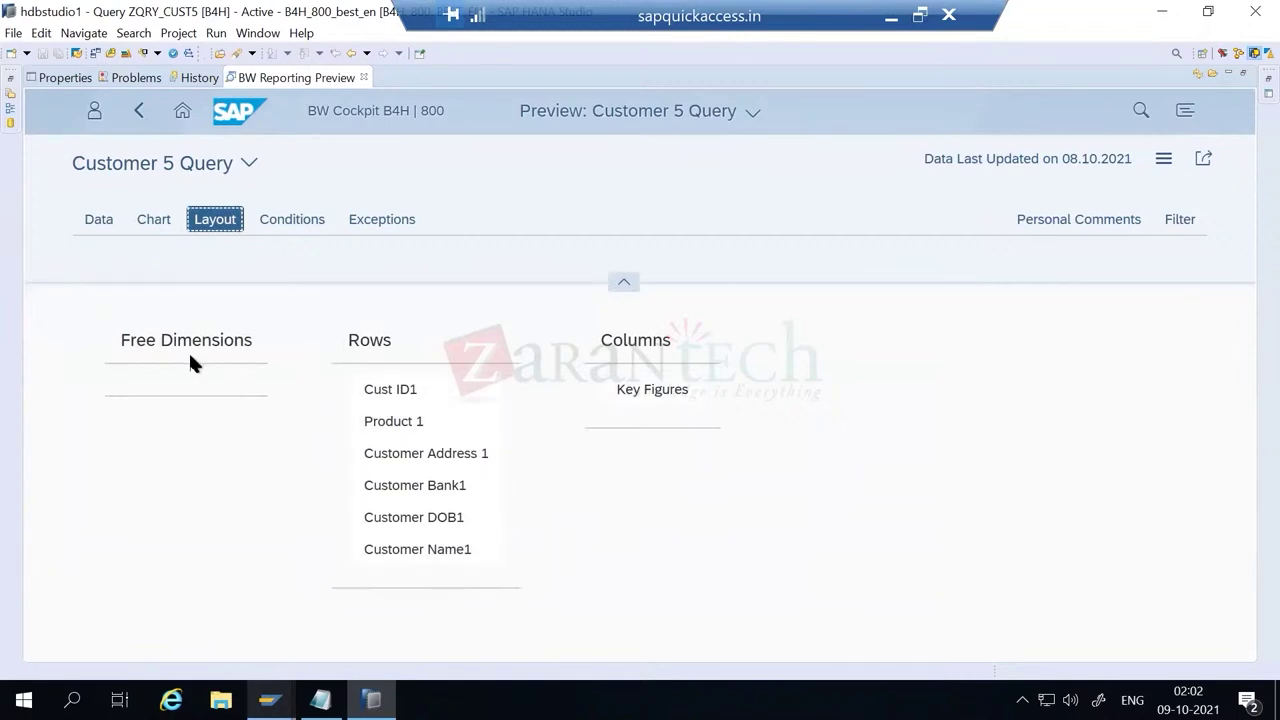
- Look through the Conditions and Exceptions tabs, then return to the Layout page
{"action": "left_click", "coordinate": [288, 226]}
{"action": "left_click", "coordinate": [384, 226]}
{"action": "left_click", "coordinate": [102, 225]}
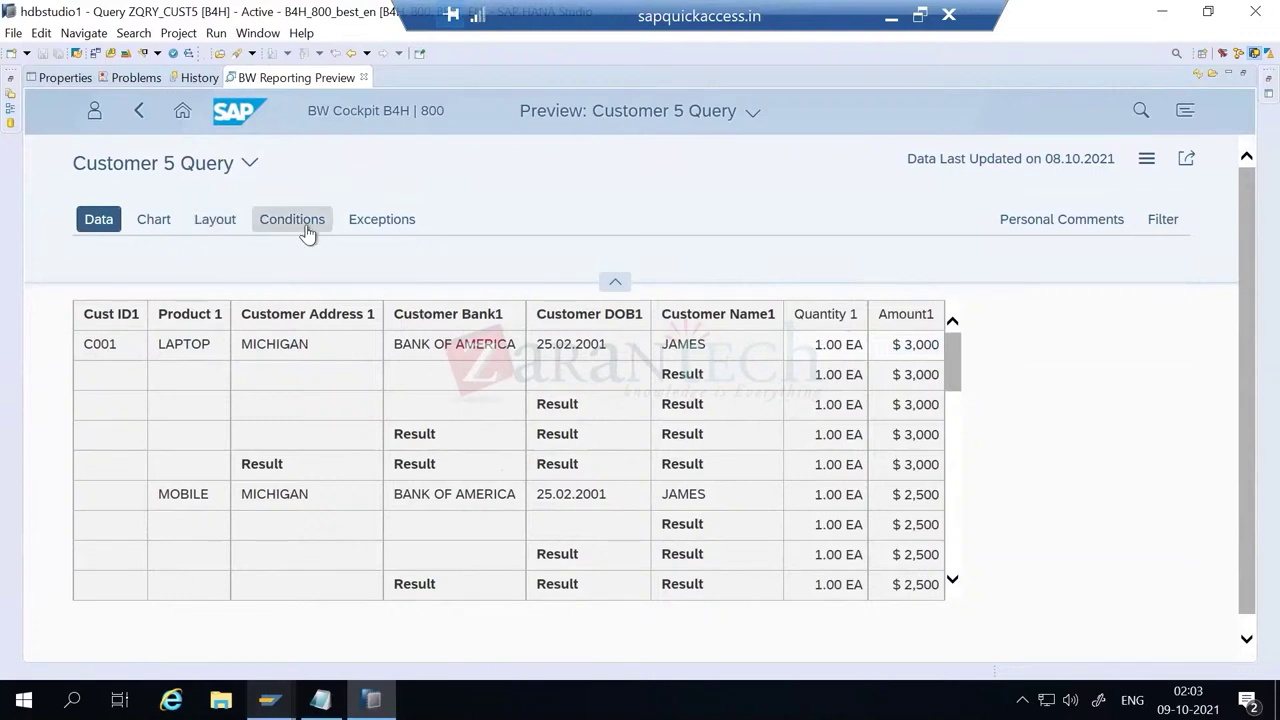
{"action": "left_click", "coordinate": [218, 226]}
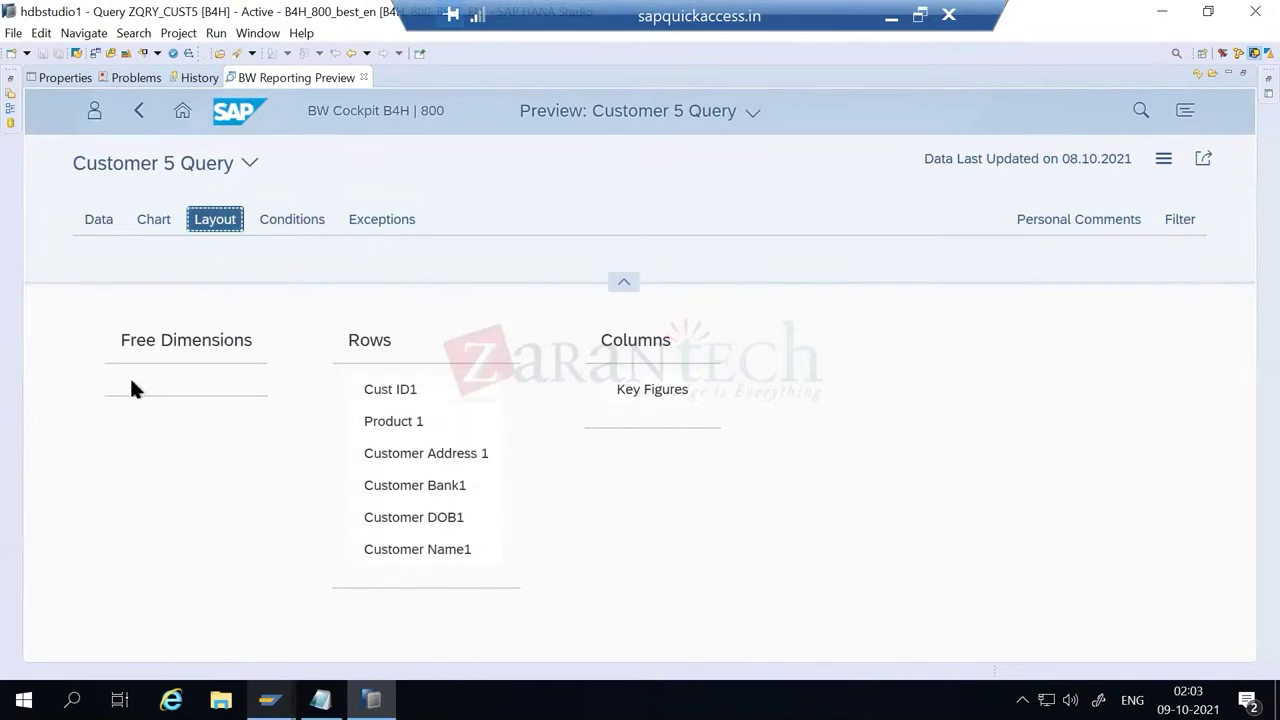
- Move Customer Address 1 from the rows into the free dimensions
{"action": "left_click", "coordinate": [413, 453]}
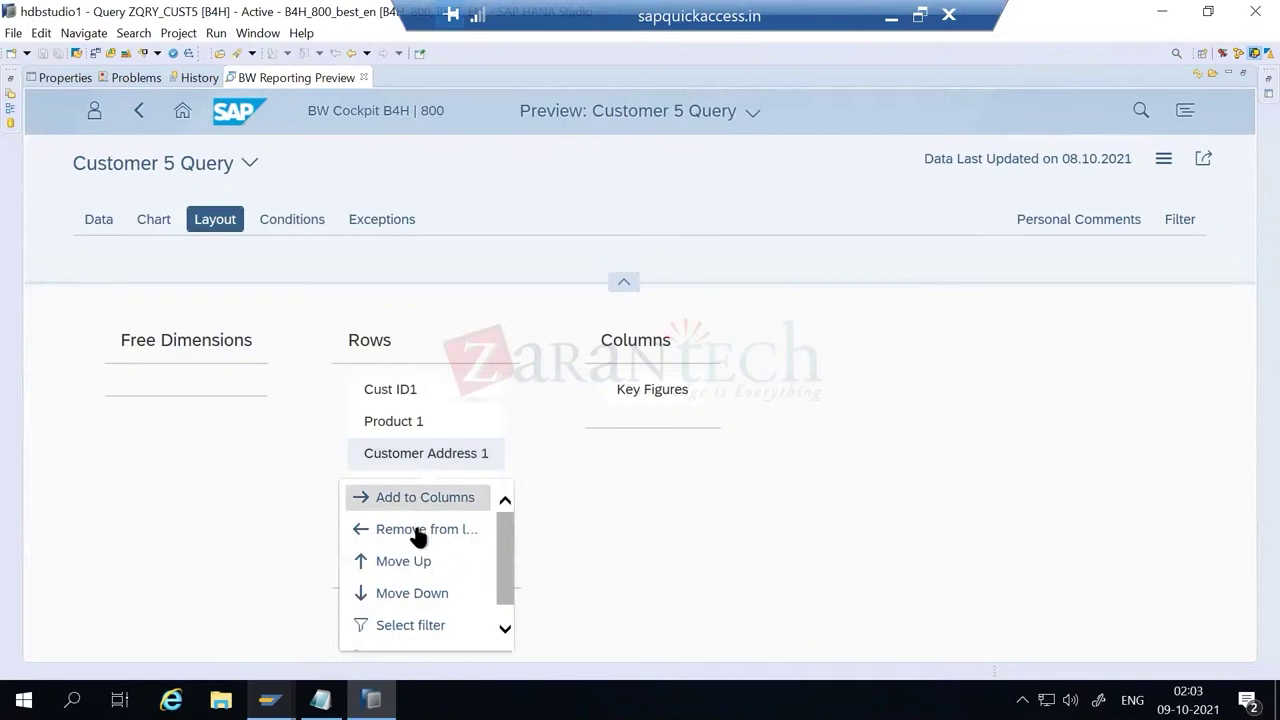
{"action": "left_click", "coordinate": [597, 551]}
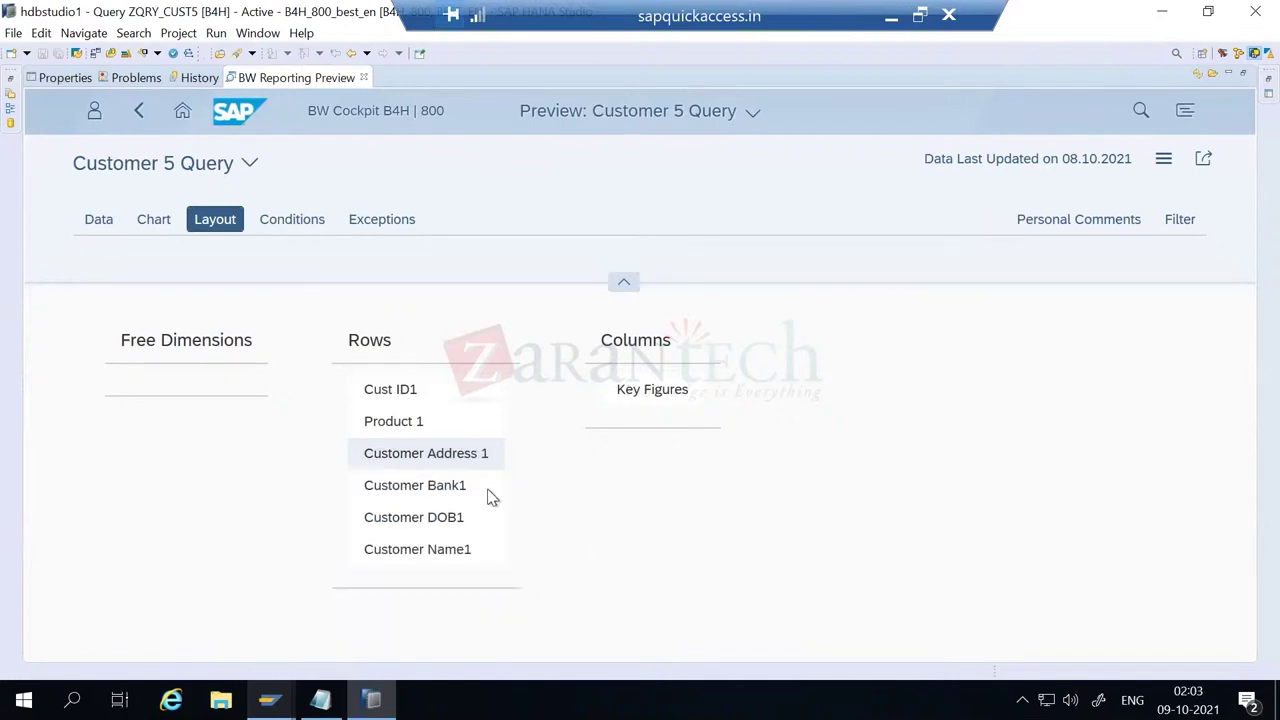
{"action": "left_click", "coordinate": [438, 510]}
{"action": "left_click", "coordinate": [551, 526]}
{"action": "left_click", "coordinate": [447, 465]}
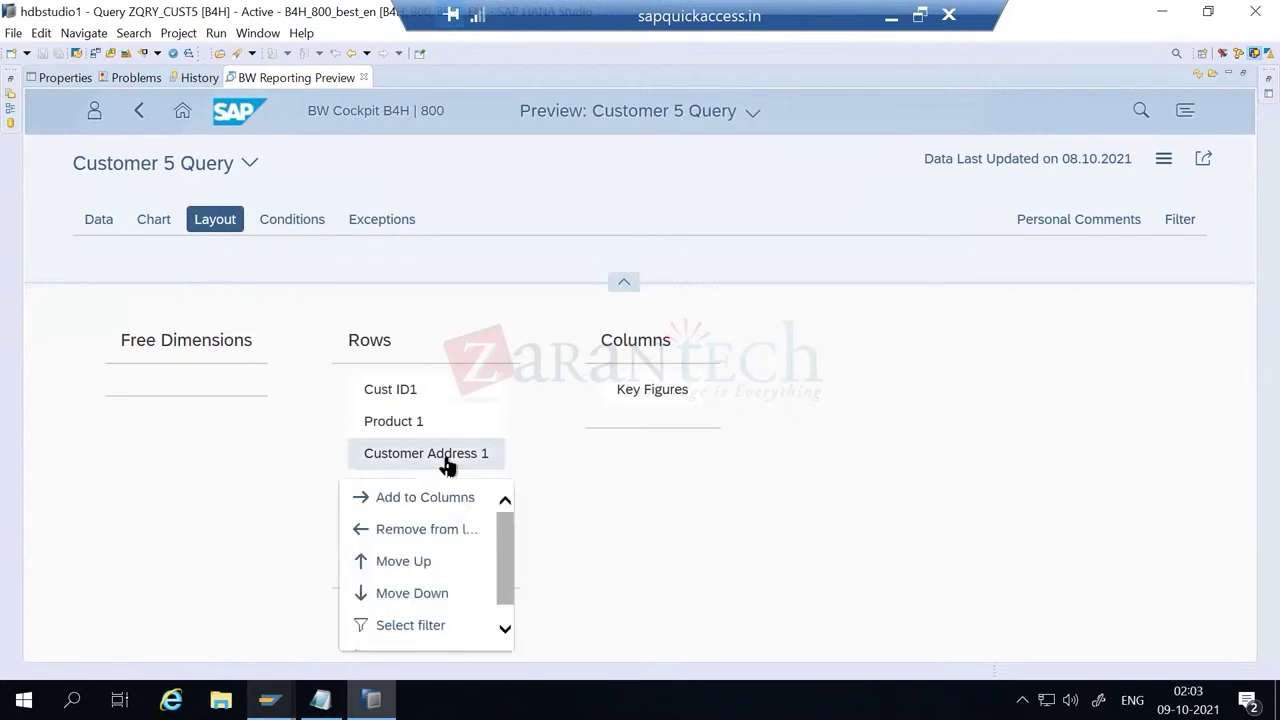
{"action": "left_click_drag", "start_coordinate": [445, 465], "coordinate": [188, 371]}
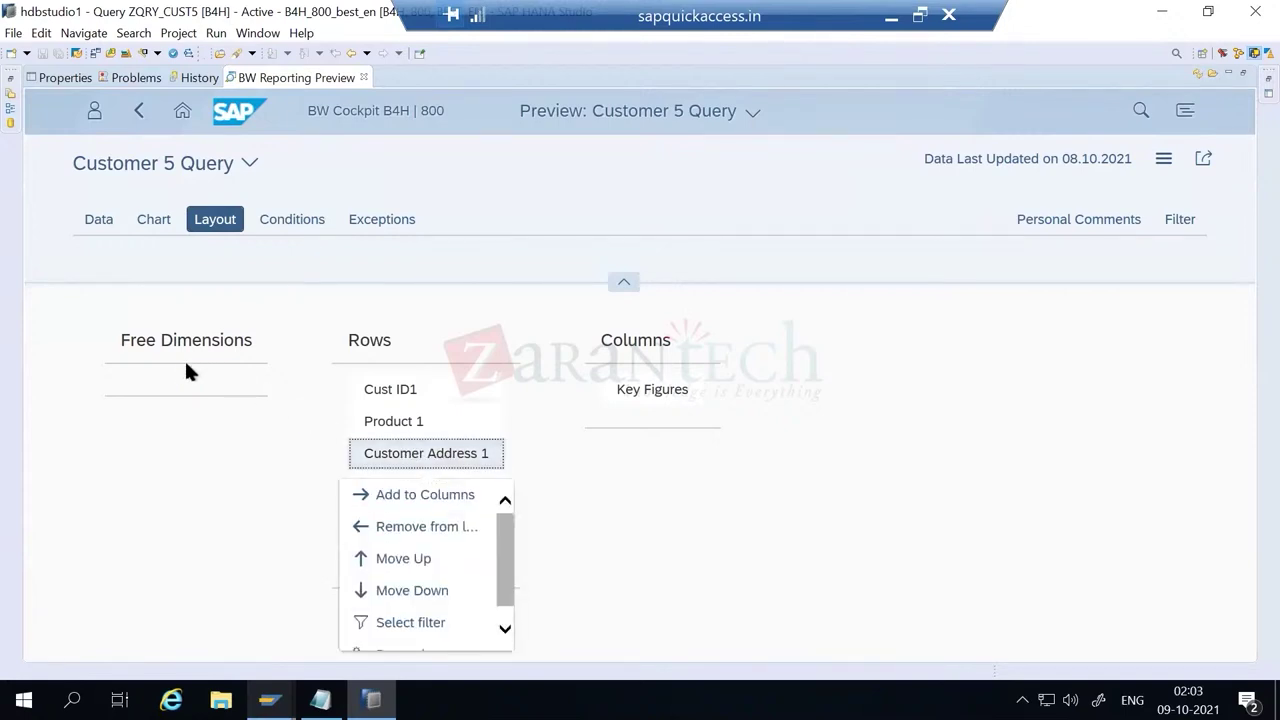
{"action": "left_click", "coordinate": [449, 528]}
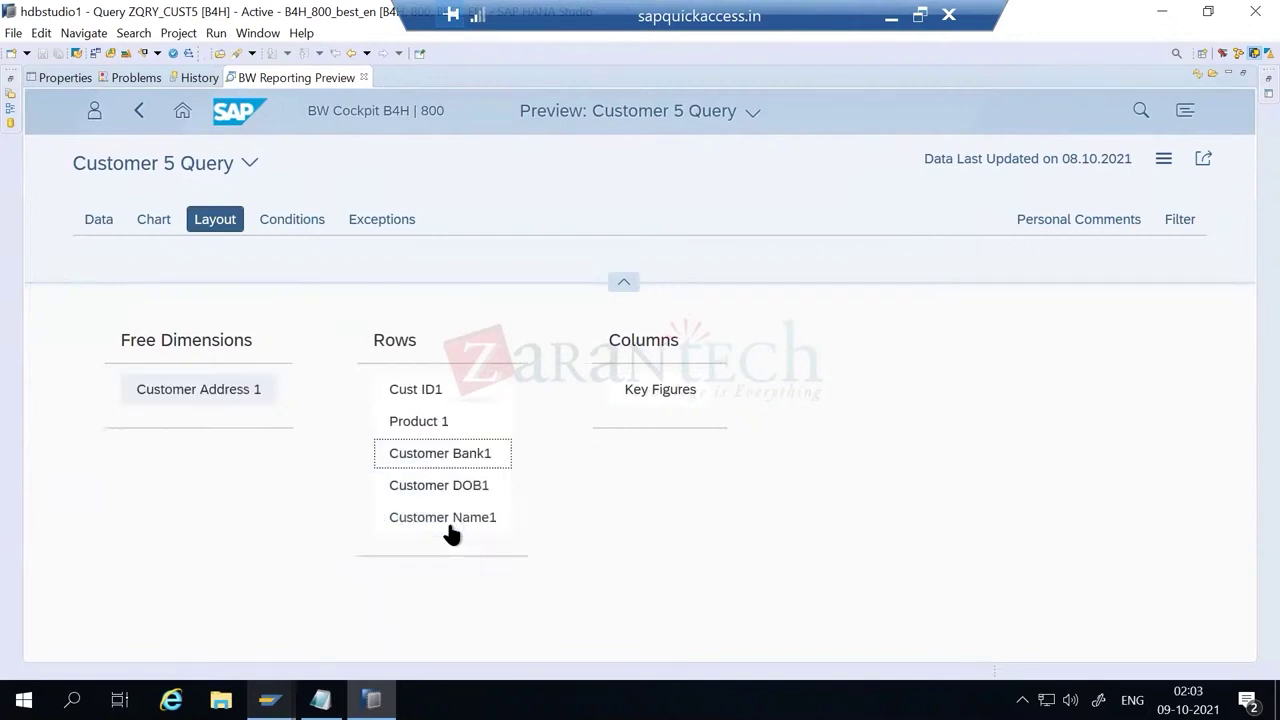
- Move Customer Bank1 and Customer DOB1 into the free dimensions and view the data table
{"action": "left_click", "coordinate": [446, 466]}
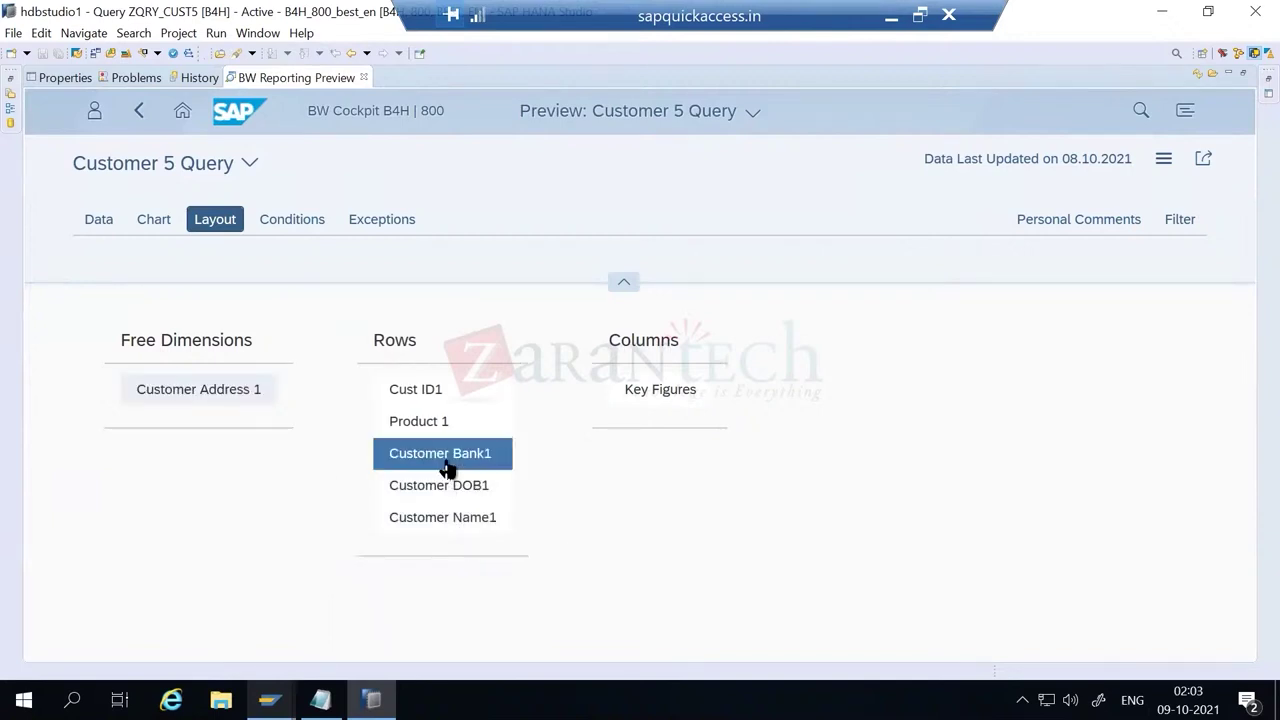
{"action": "left_click", "coordinate": [446, 530]}
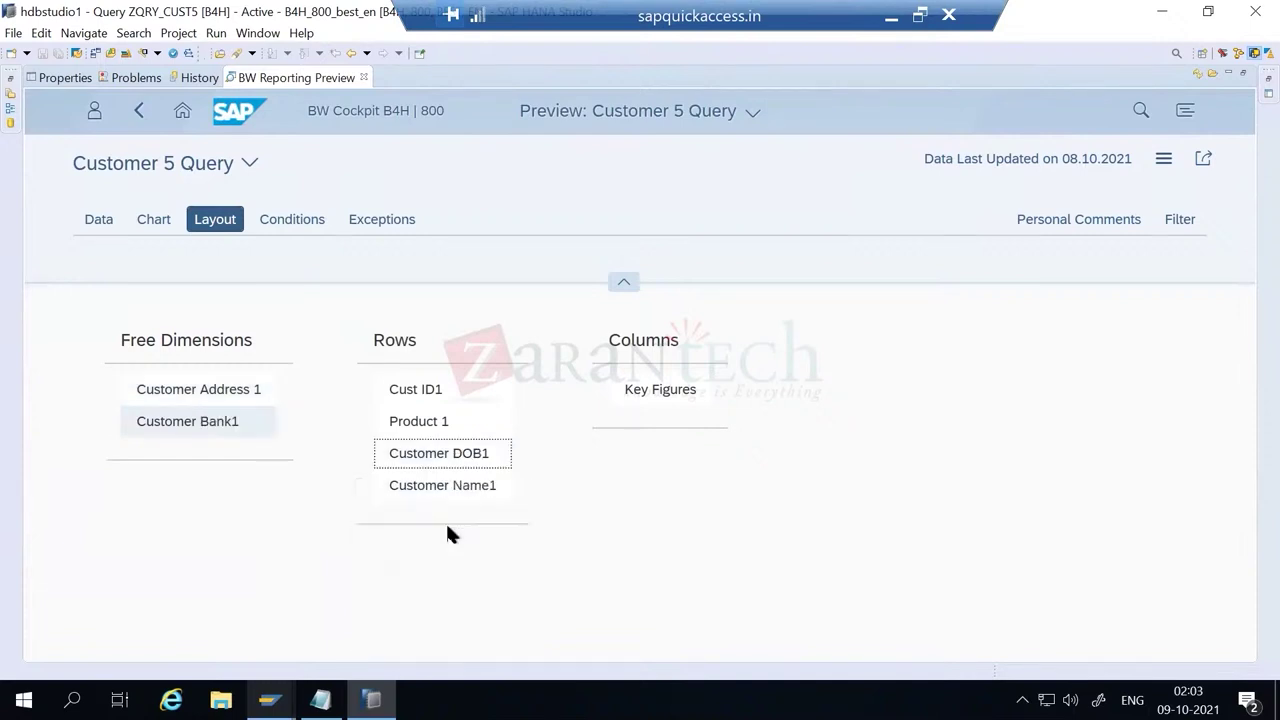
{"action": "left_click", "coordinate": [461, 469]}
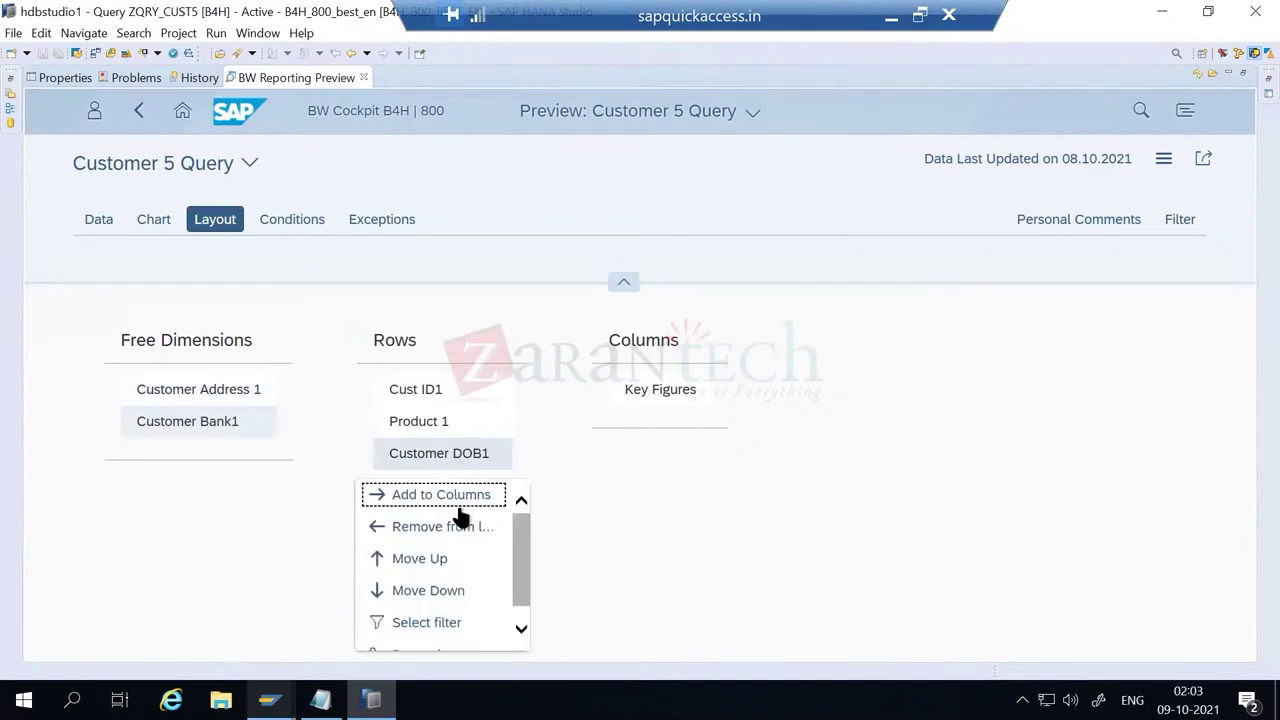
{"action": "left_click", "coordinate": [456, 530]}
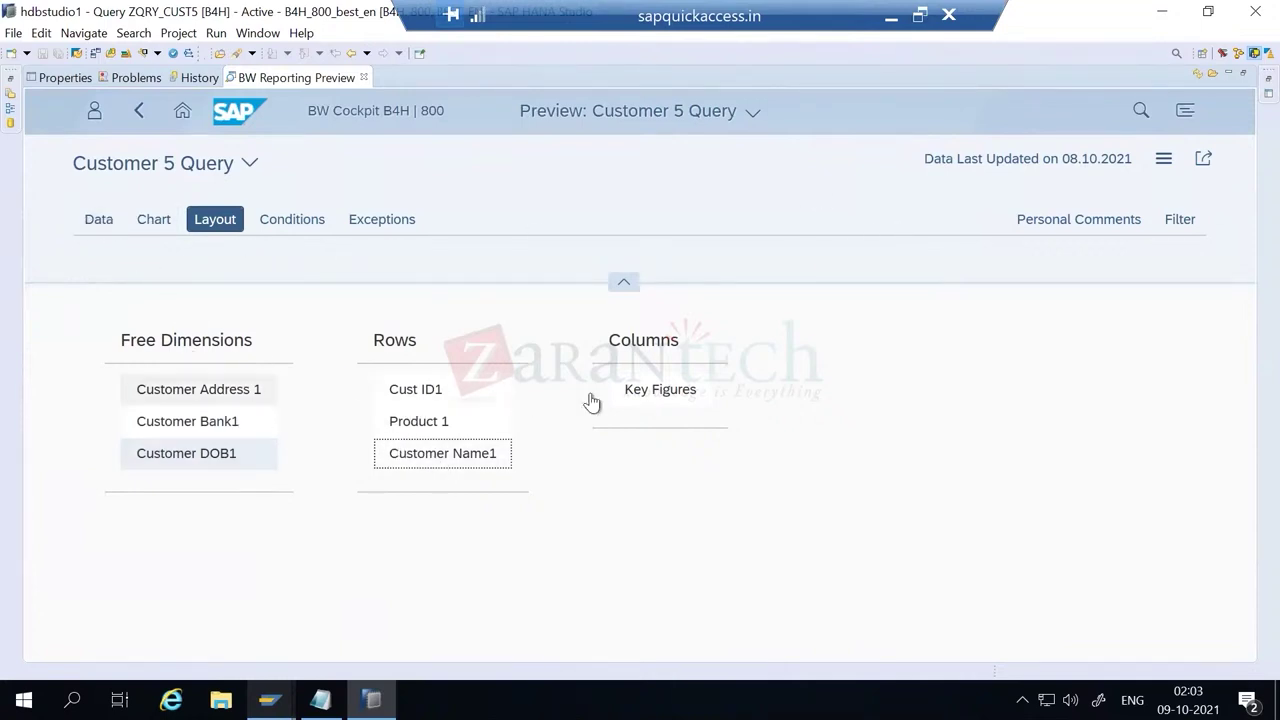
{"action": "left_click", "coordinate": [98, 222]}
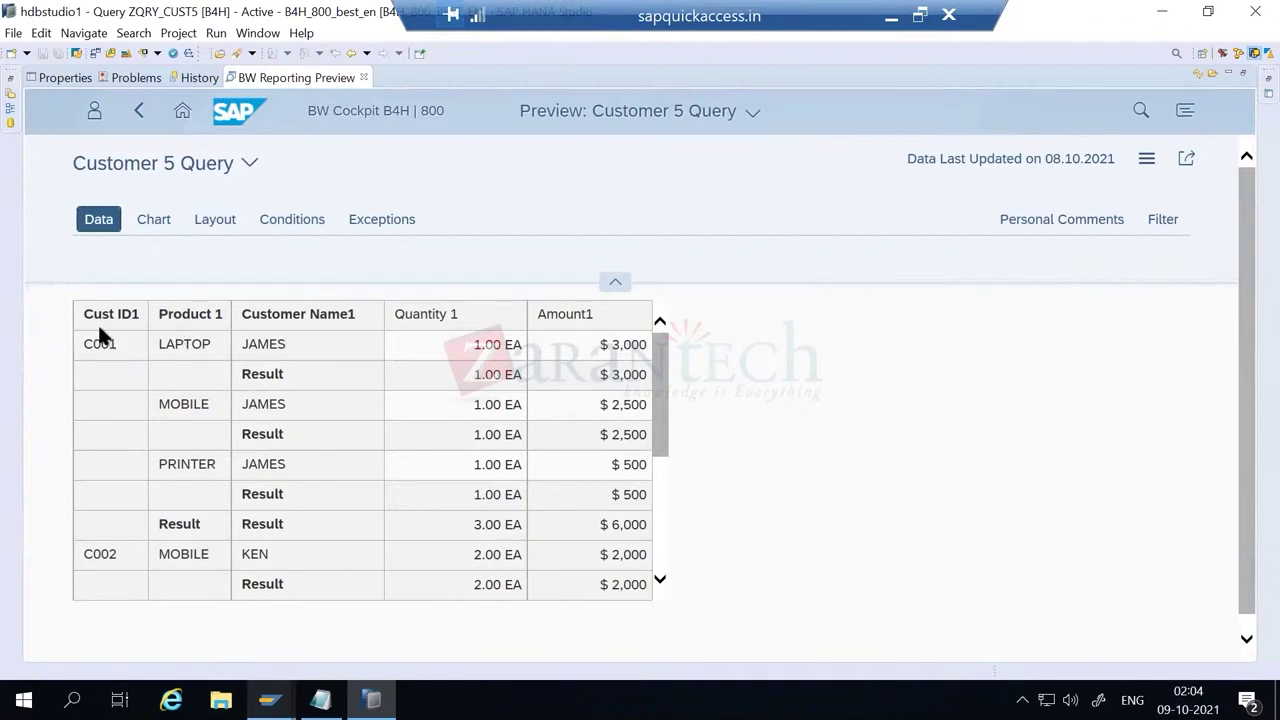
- Move Customer Name1 above Product 1 in the Rows layout and view the reordered data table
{"action": "left_click", "coordinate": [222, 224]}
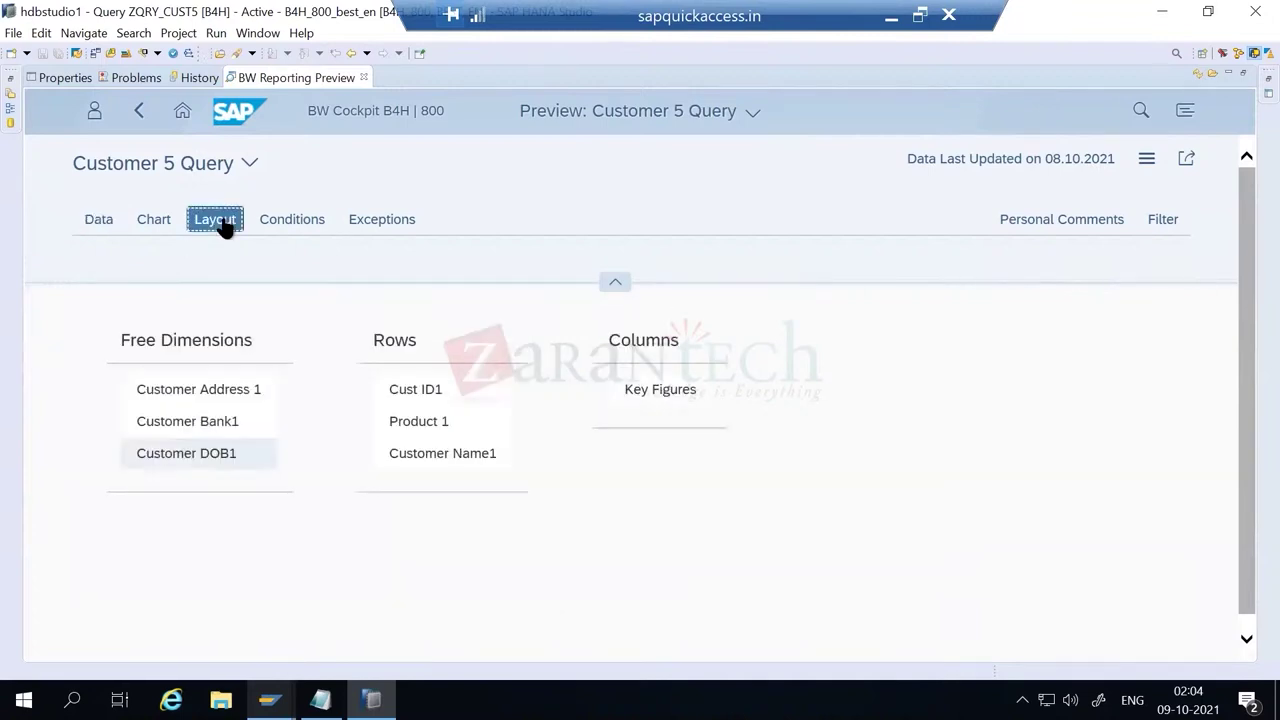
{"action": "left_click", "coordinate": [447, 456]}
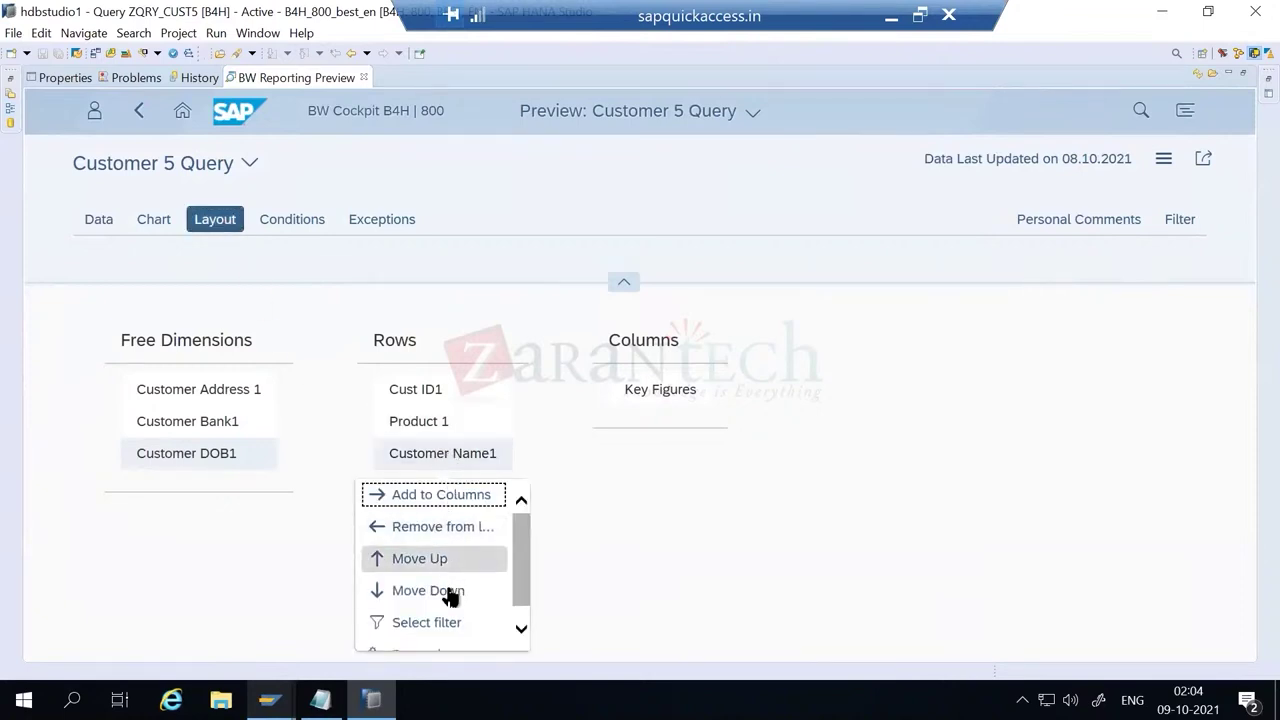
{"action": "left_click", "coordinate": [440, 563]}
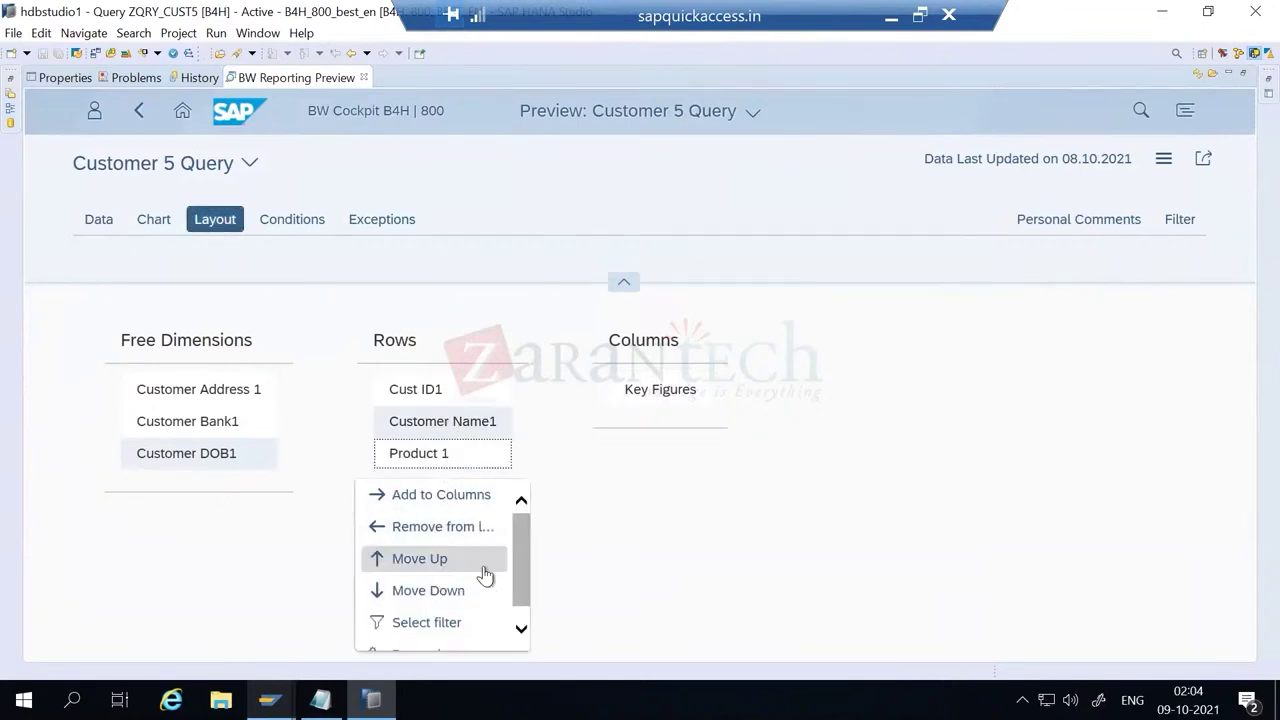
{"action": "left_click", "coordinate": [596, 516]}
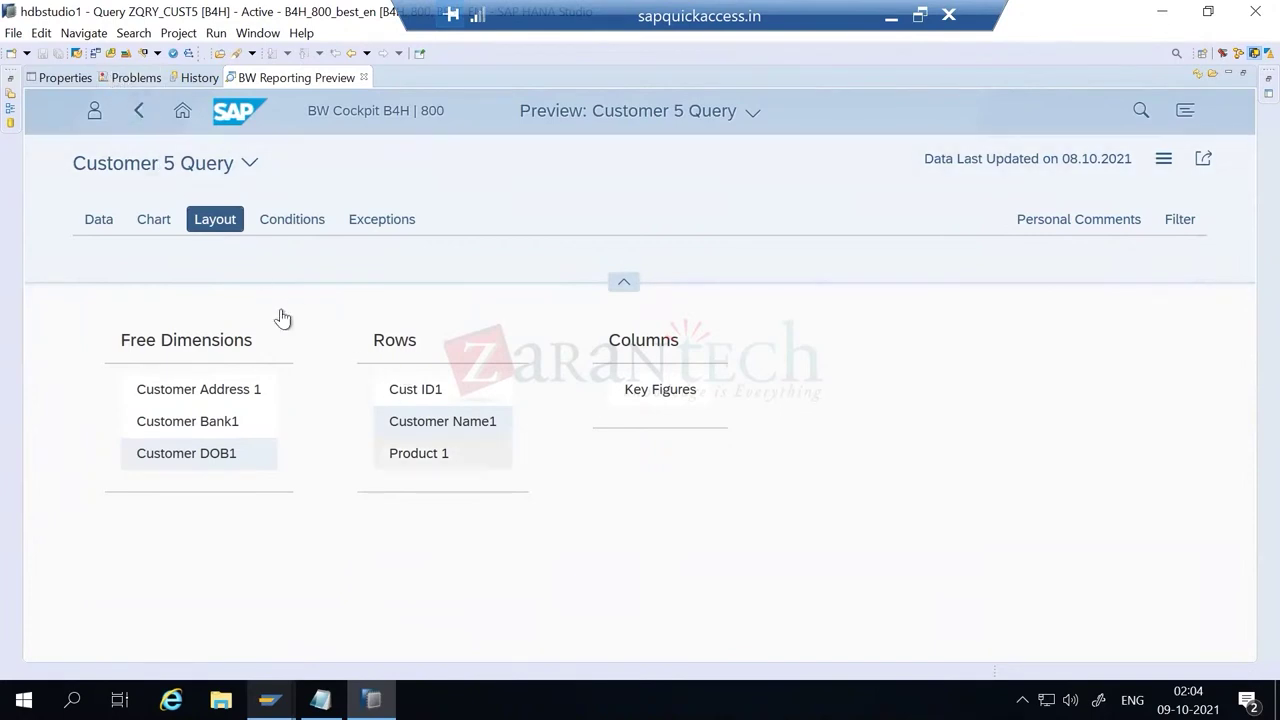
{"action": "left_click", "coordinate": [97, 224]}
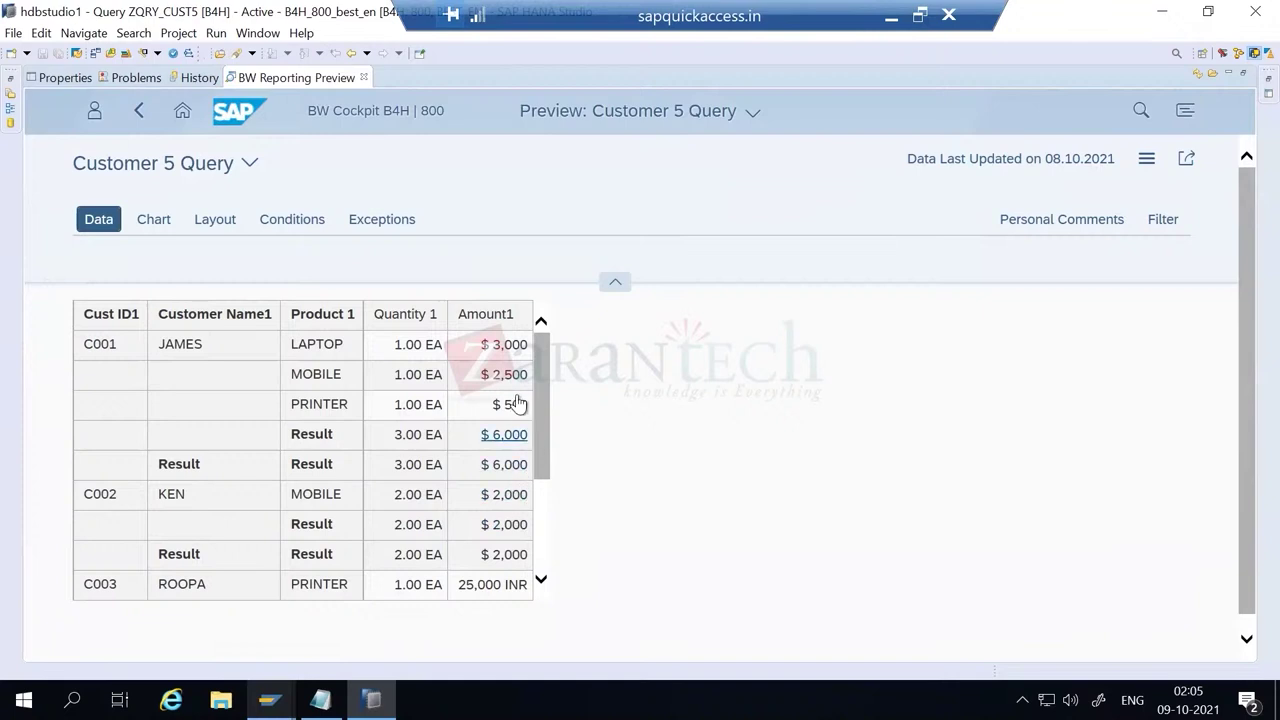
{"action": "left_click", "coordinate": [280, 229]}
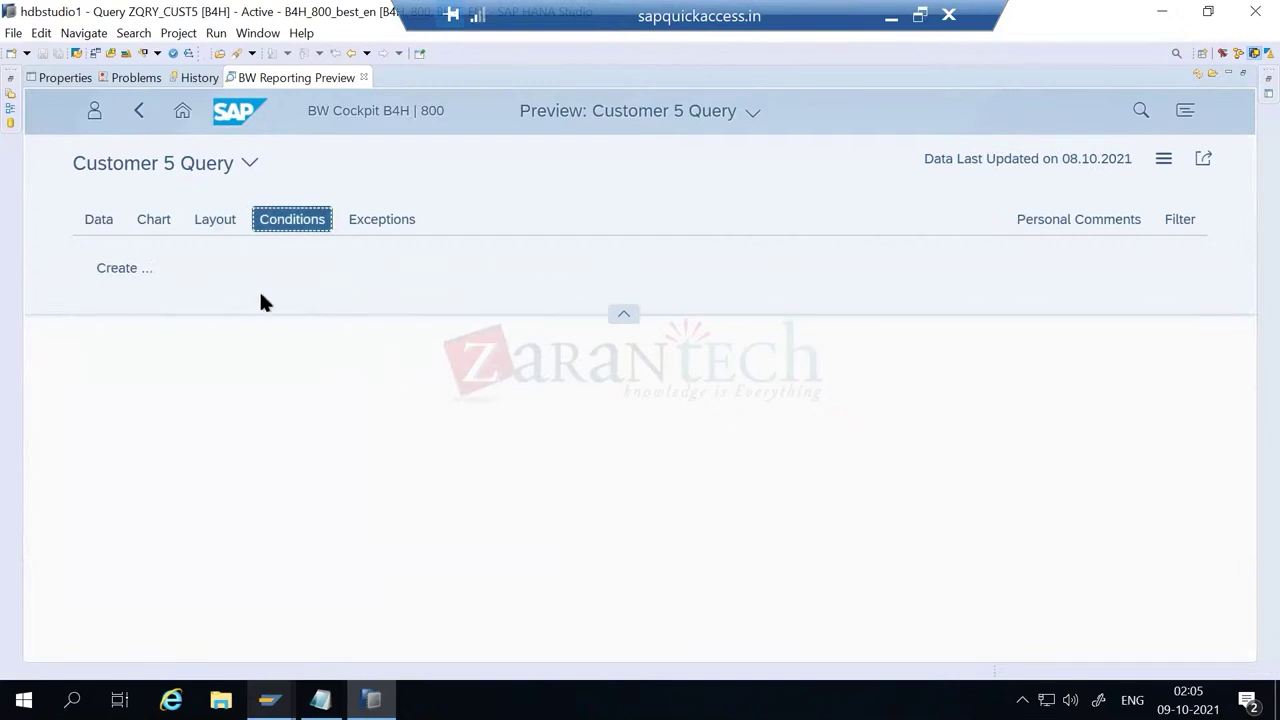
- Start a new condition and give it the description 'Amount > 2000'
{"action": "left_click", "coordinate": [122, 270]}
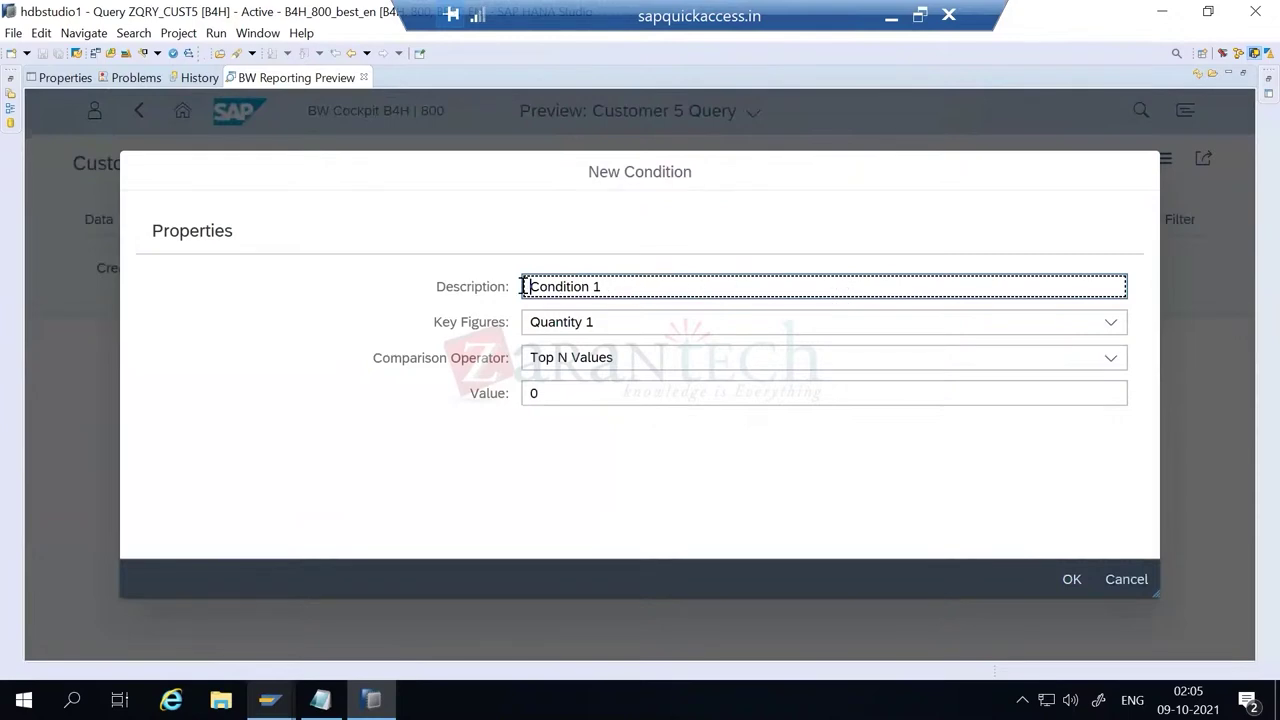
{"action": "left_click_drag", "start_coordinate": [628, 287], "coordinate": [503, 284]}
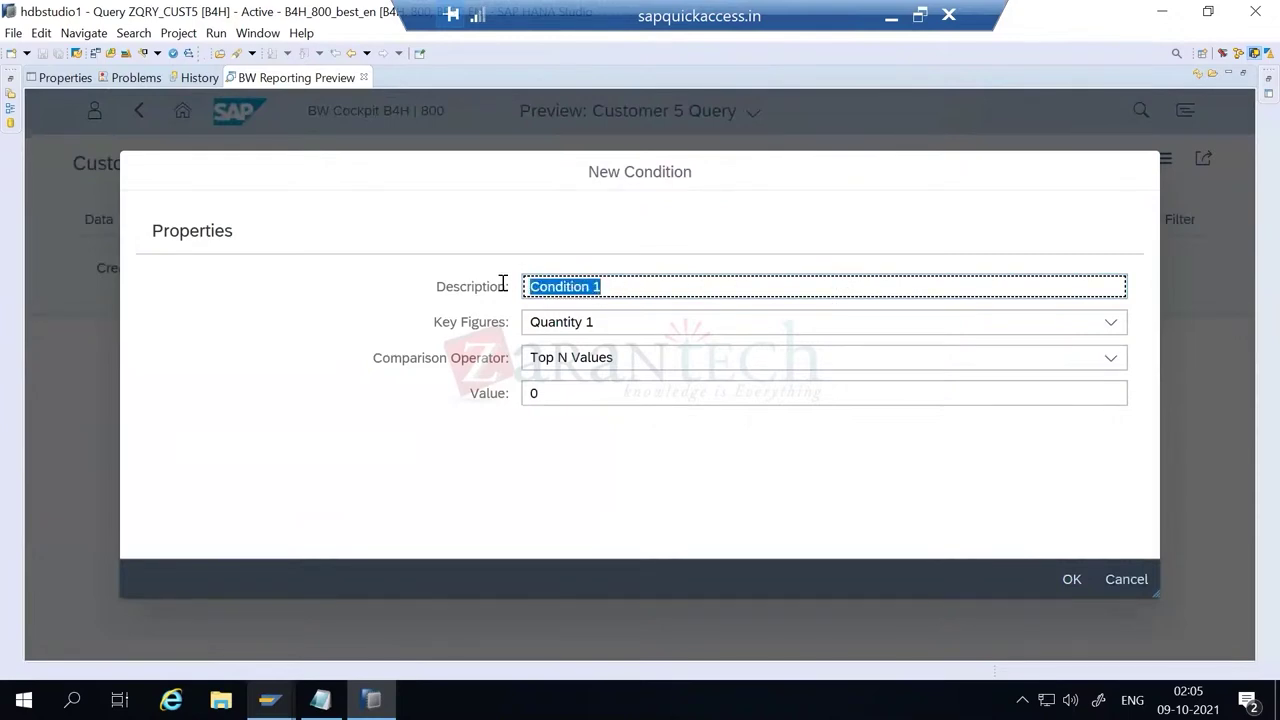
{"action": "type", "text": "Amuo"}
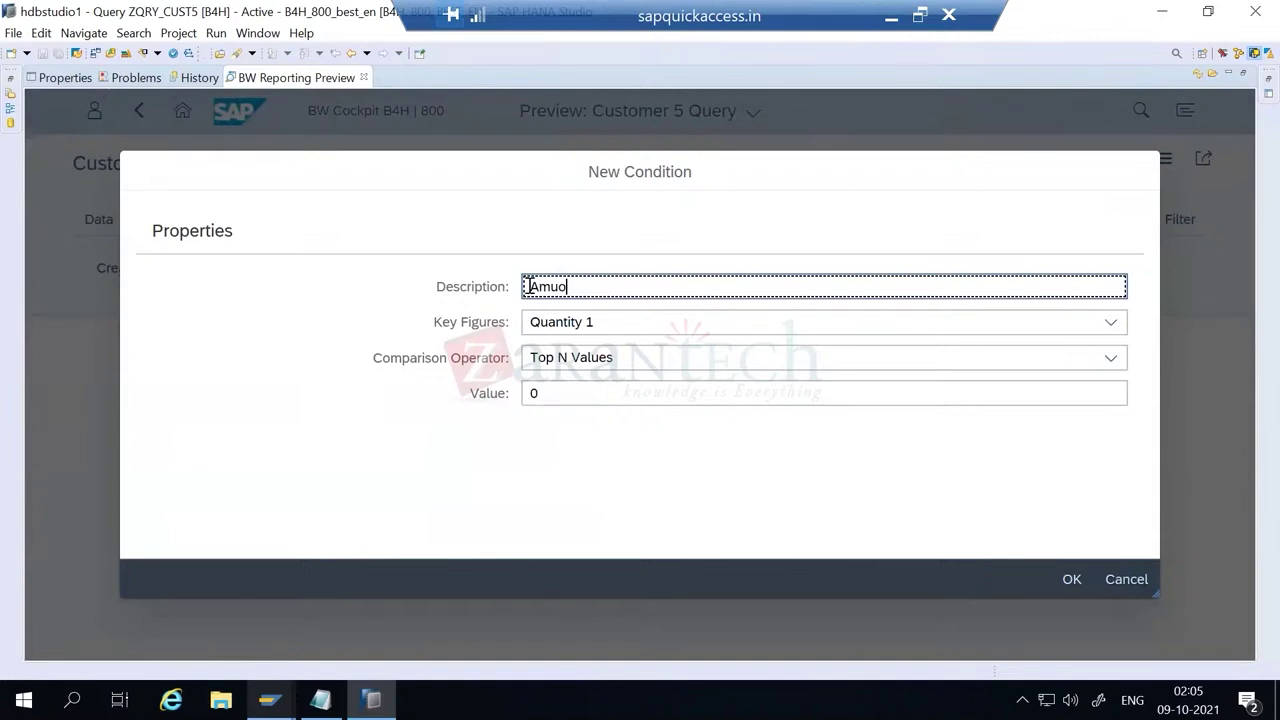
{"action": "key", "text": "BackSpace"}
{"action": "type", "text": "ount > 2000"}
- Set key figure Amount1, operator >, value 200, save the condition, and check the filtered data
{"action": "left_click", "coordinate": [666, 335]}
{"action": "left_click", "coordinate": [582, 386]}
{"action": "left_click", "coordinate": [640, 366]}
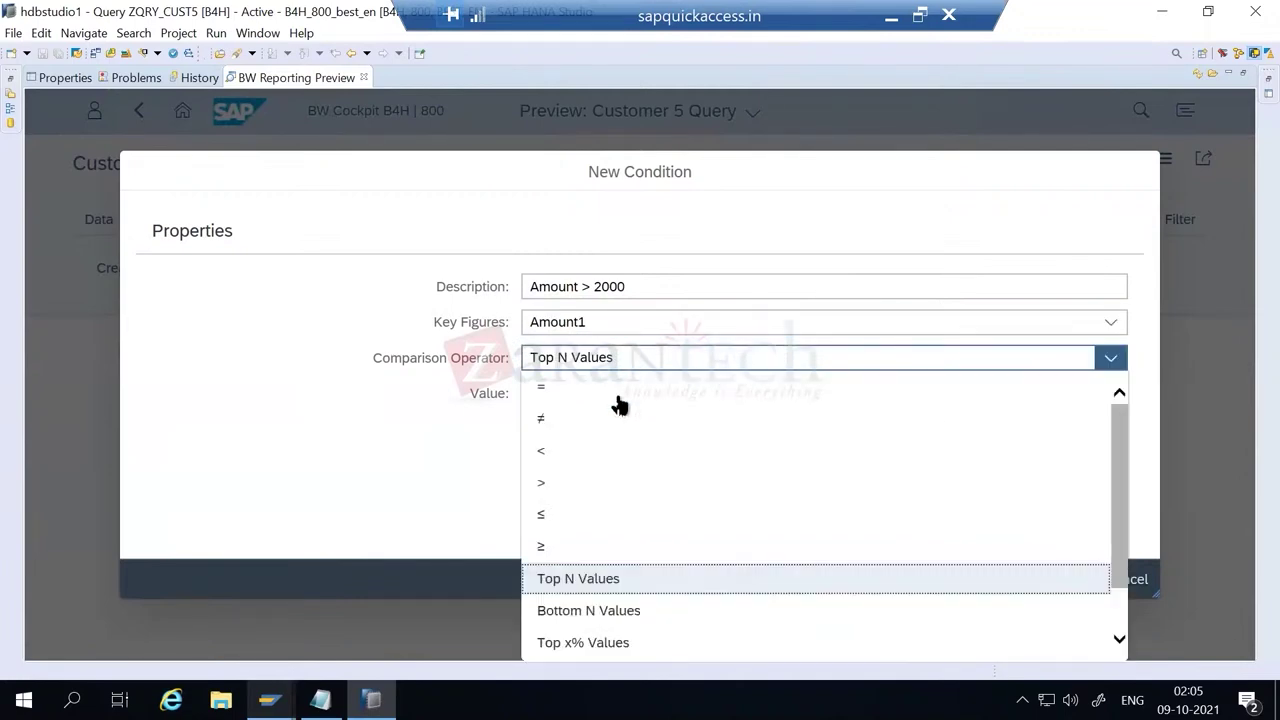
{"action": "left_click", "coordinate": [555, 485]}
{"action": "left_click", "coordinate": [628, 394]}
{"action": "type", "text": "2000"}
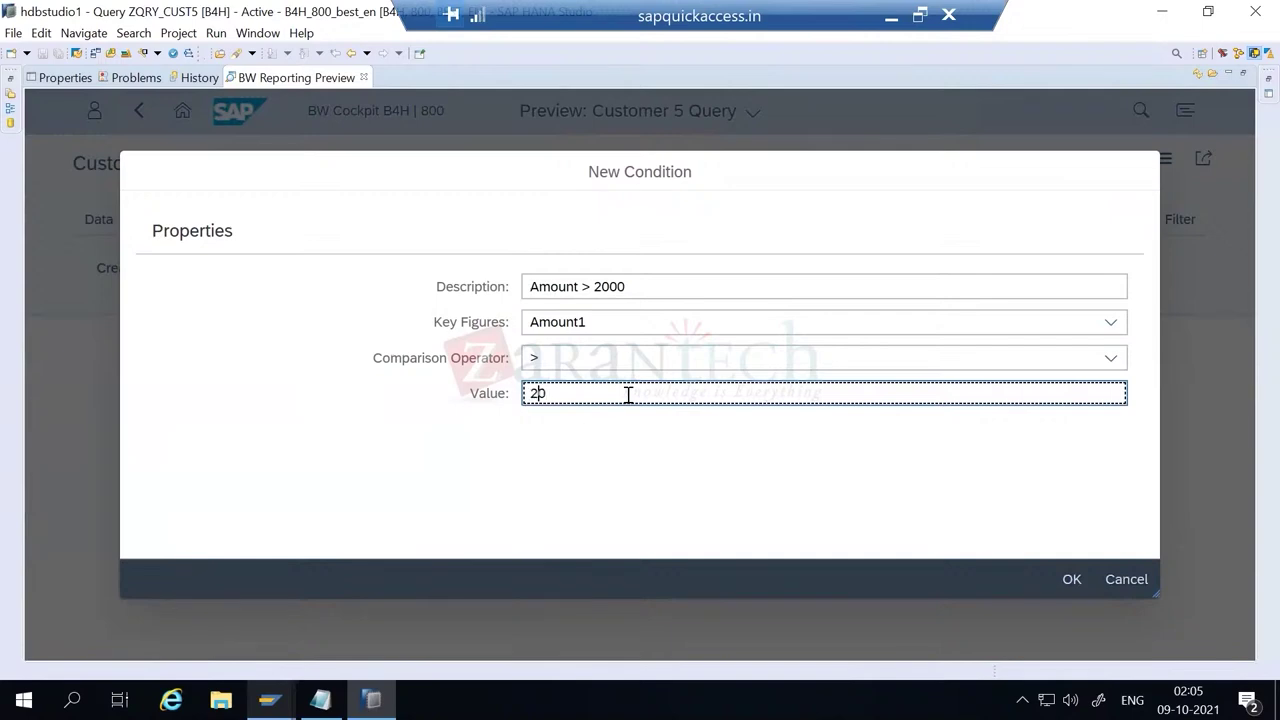
{"action": "left_click", "coordinate": [1071, 580]}
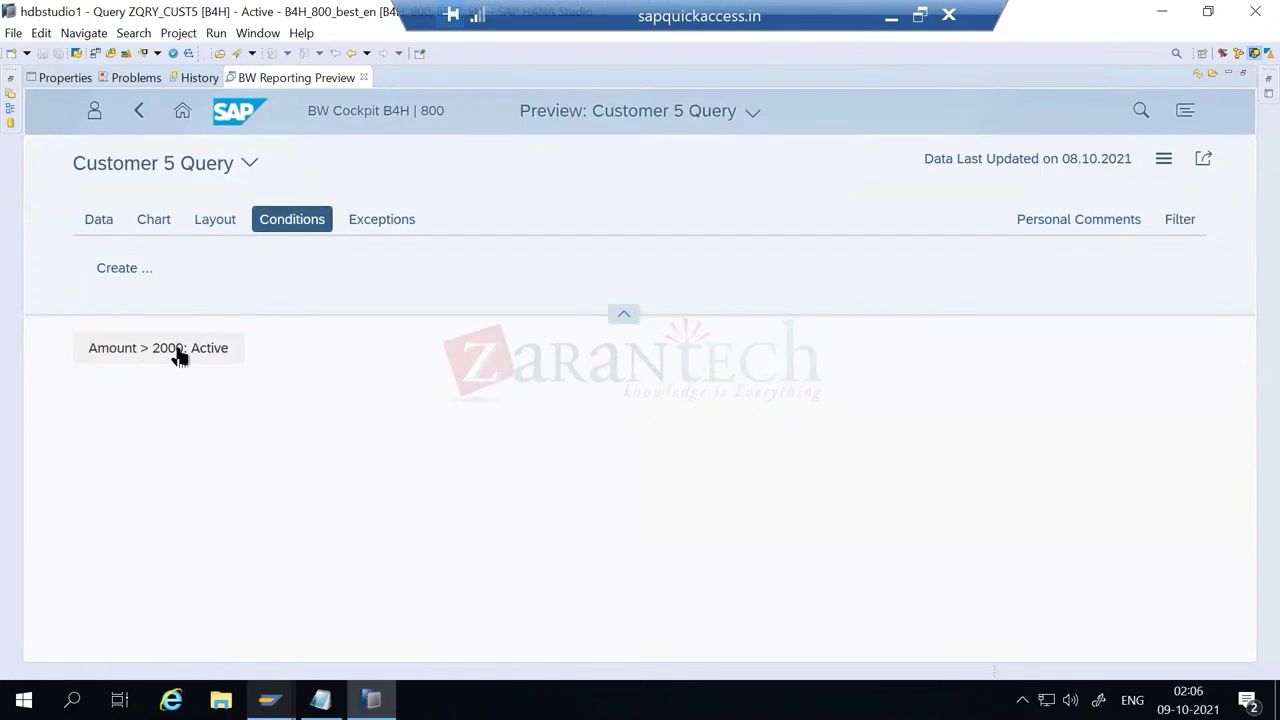
{"action": "left_click", "coordinate": [100, 220]}
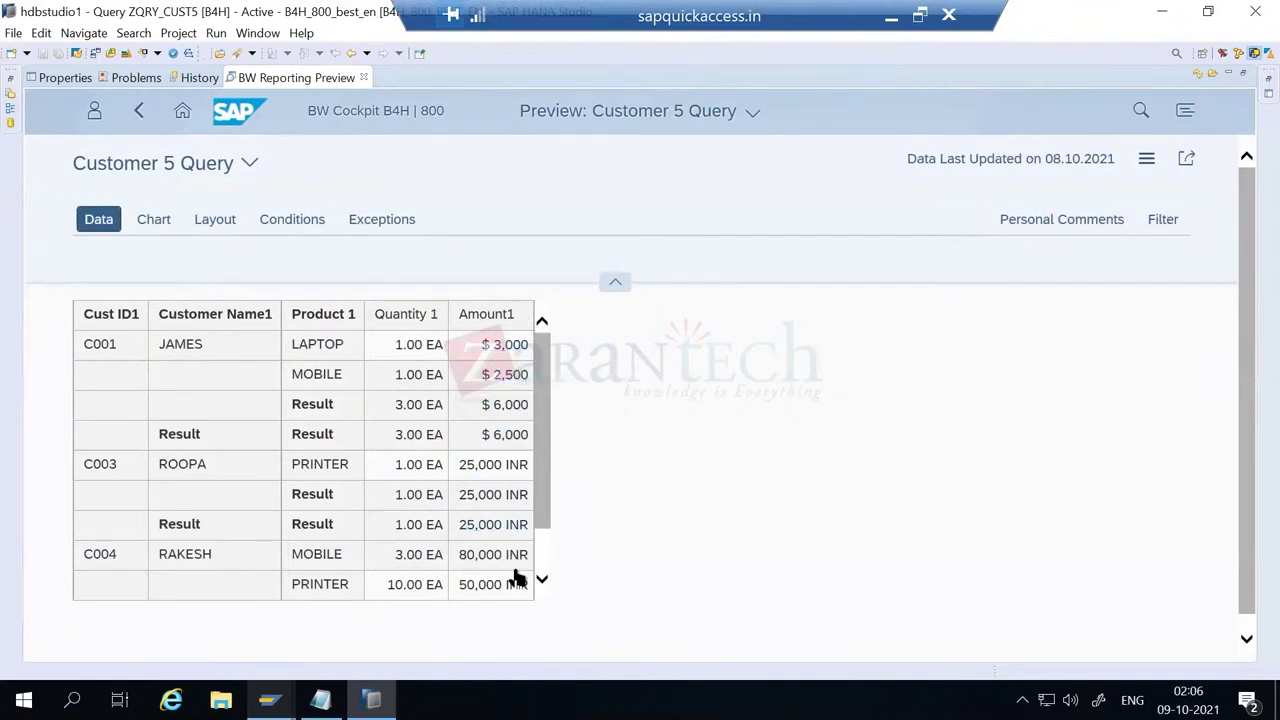
{"action": "left_click", "coordinate": [297, 227]}
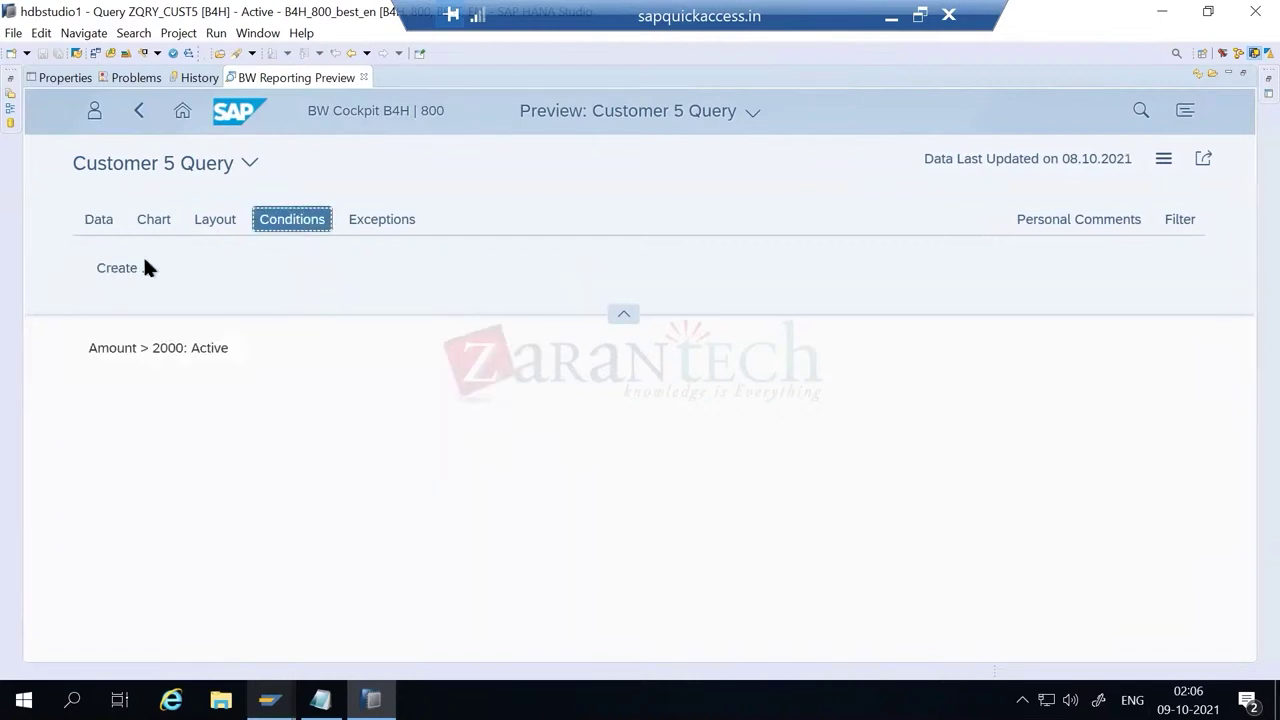
- Deactivate the Amount > 2000 condition and compare the unfiltered data
{"action": "left_click", "coordinate": [217, 352]}
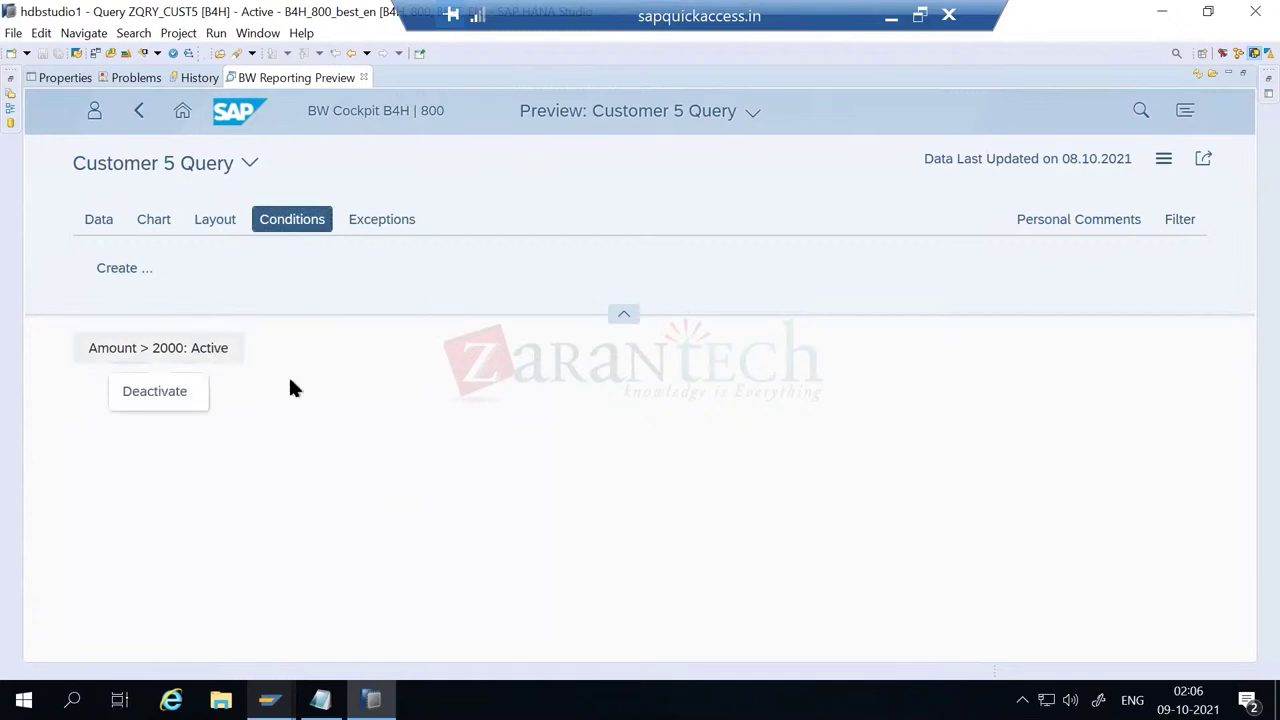
{"action": "left_click", "coordinate": [170, 391]}
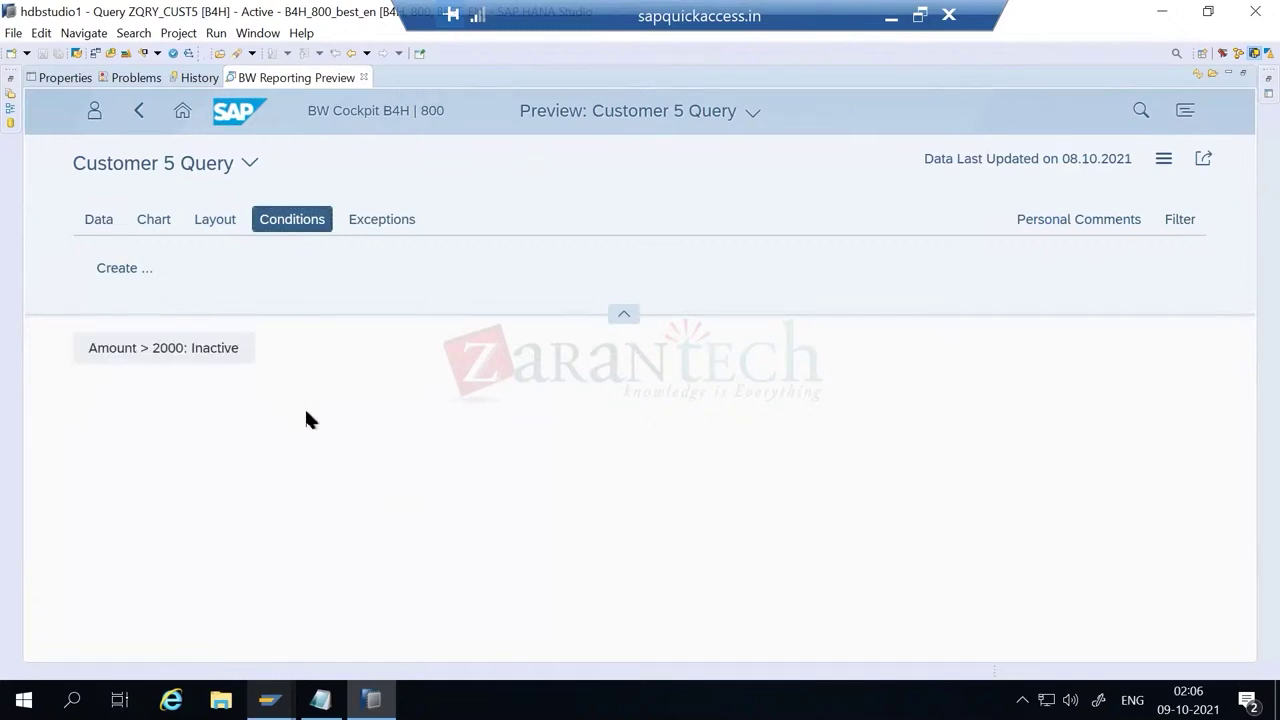
{"action": "left_click", "coordinate": [101, 224]}
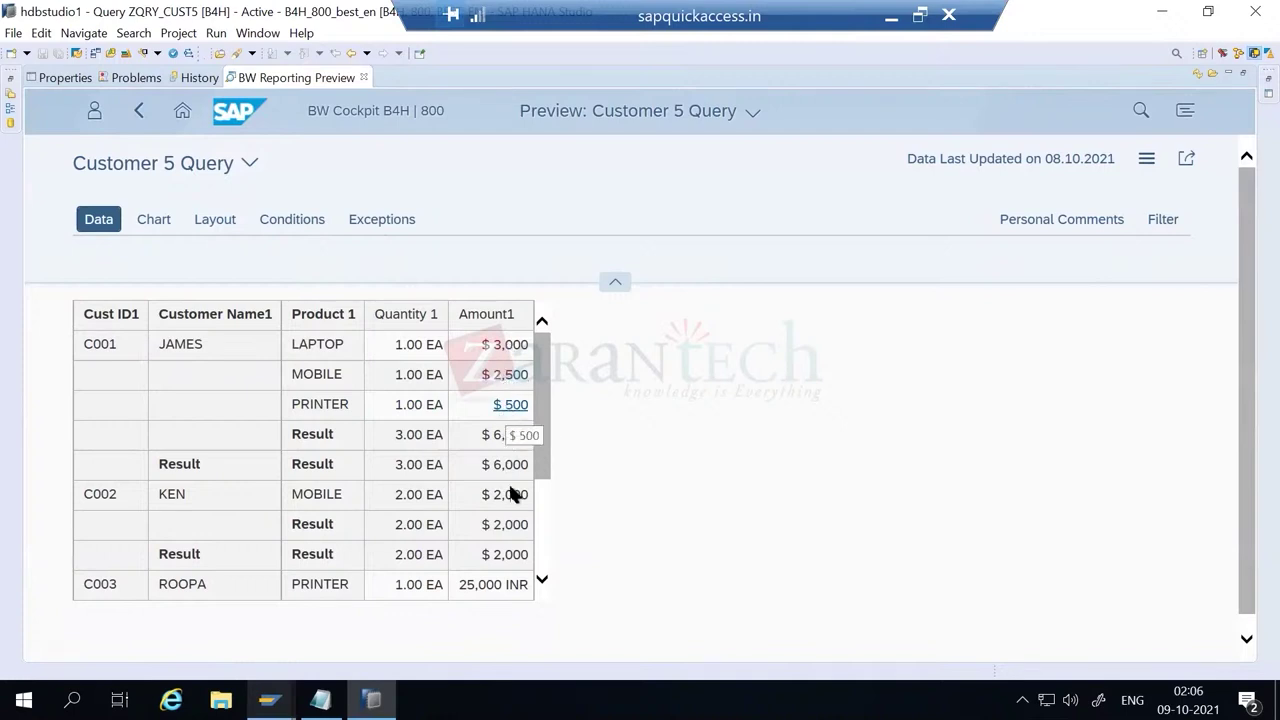
{"action": "left_click", "coordinate": [296, 228]}
- Reactivate the Amount > 2000 condition and toggle the filter bar
{"action": "left_click", "coordinate": [206, 354]}
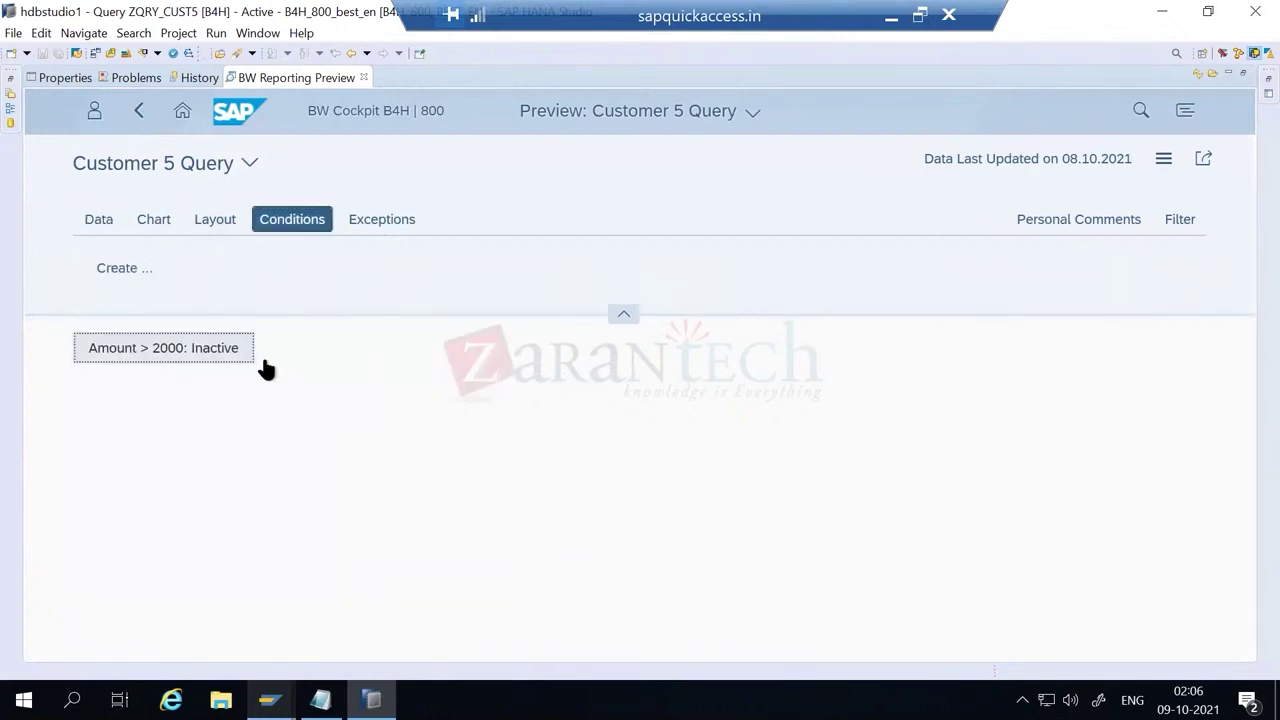
{"action": "left_click", "coordinate": [200, 390]}
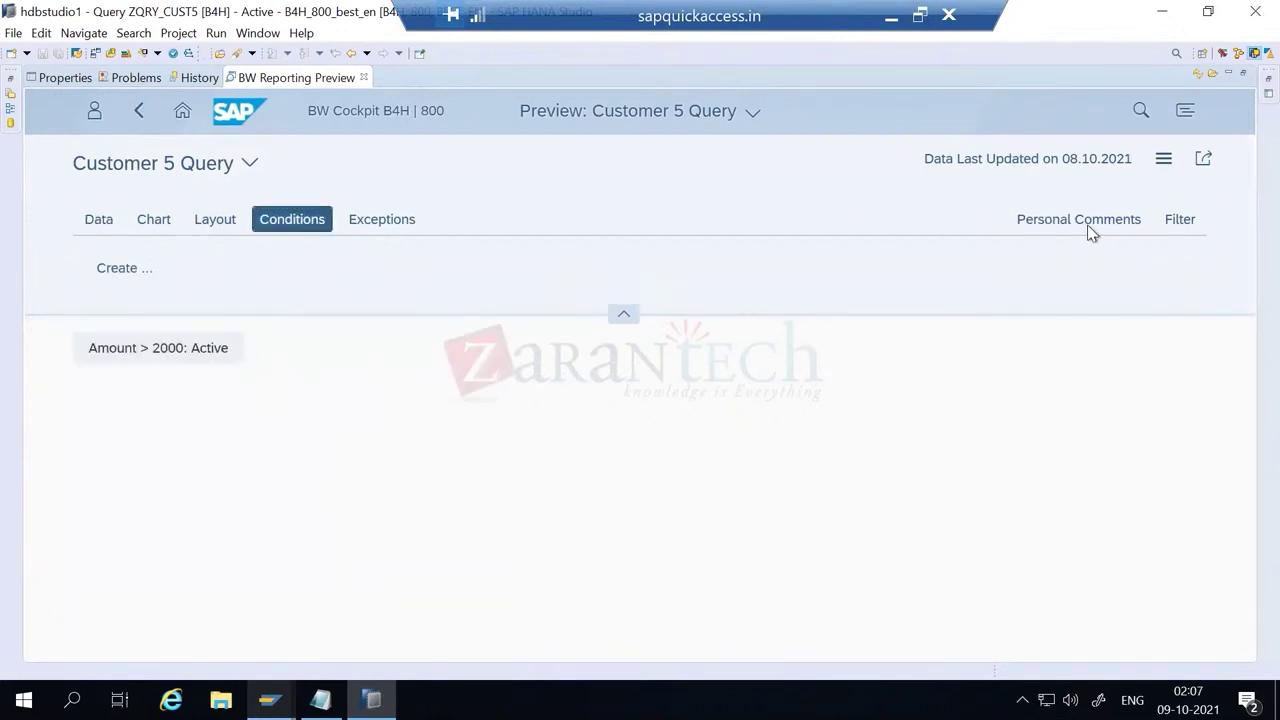
{"action": "left_click", "coordinate": [1180, 220]}
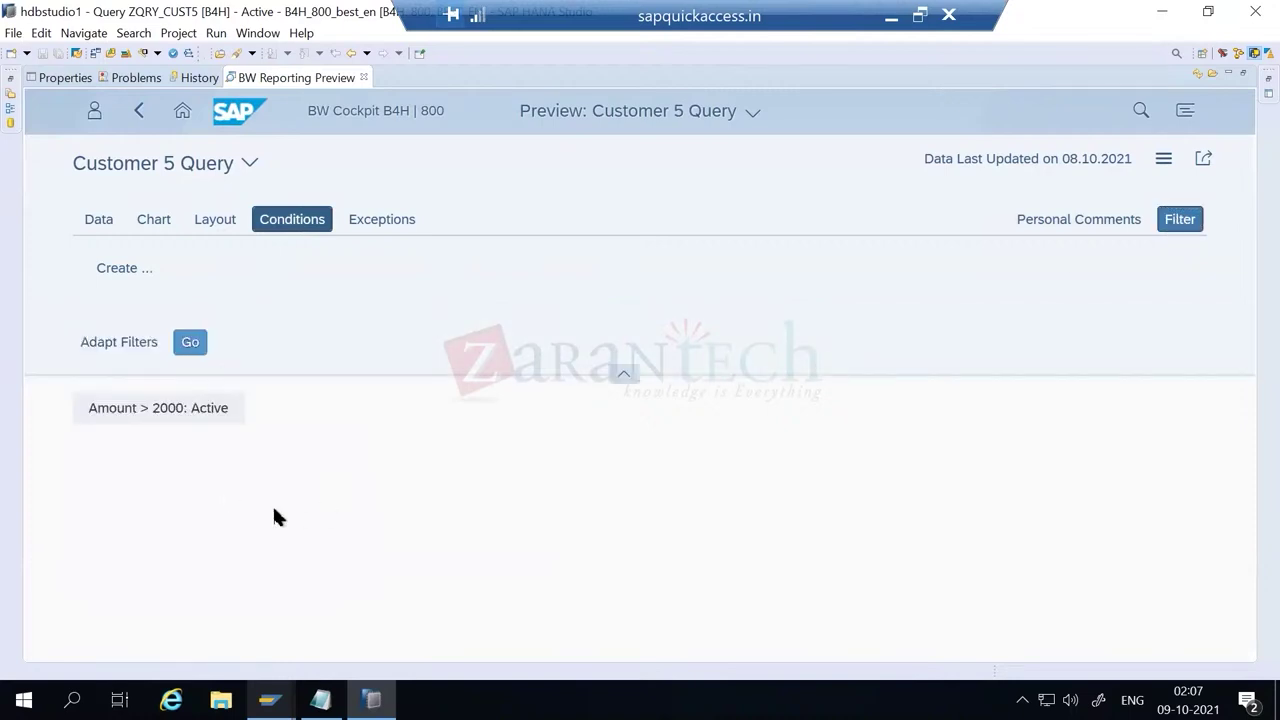
{"action": "left_click", "coordinate": [1172, 225]}
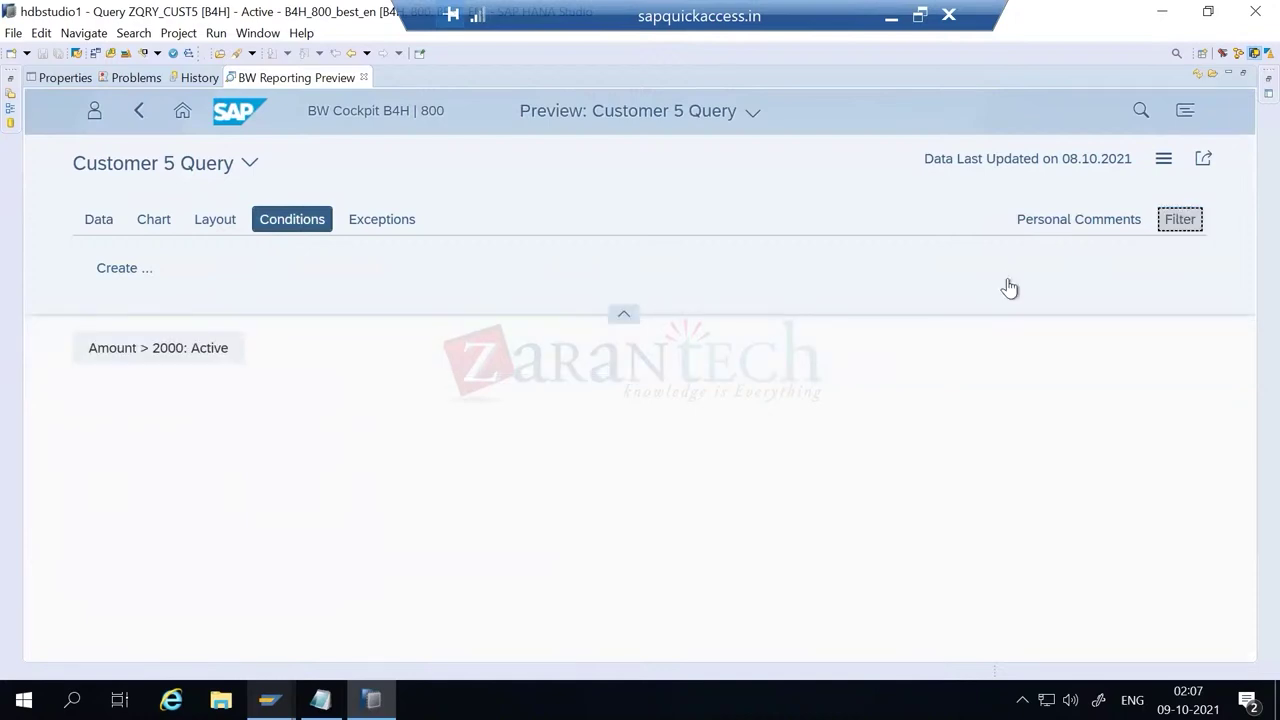
- Show the filter bar, apply the current filters with Go, and open Adapt Filters
{"action": "left_click", "coordinate": [1174, 228]}
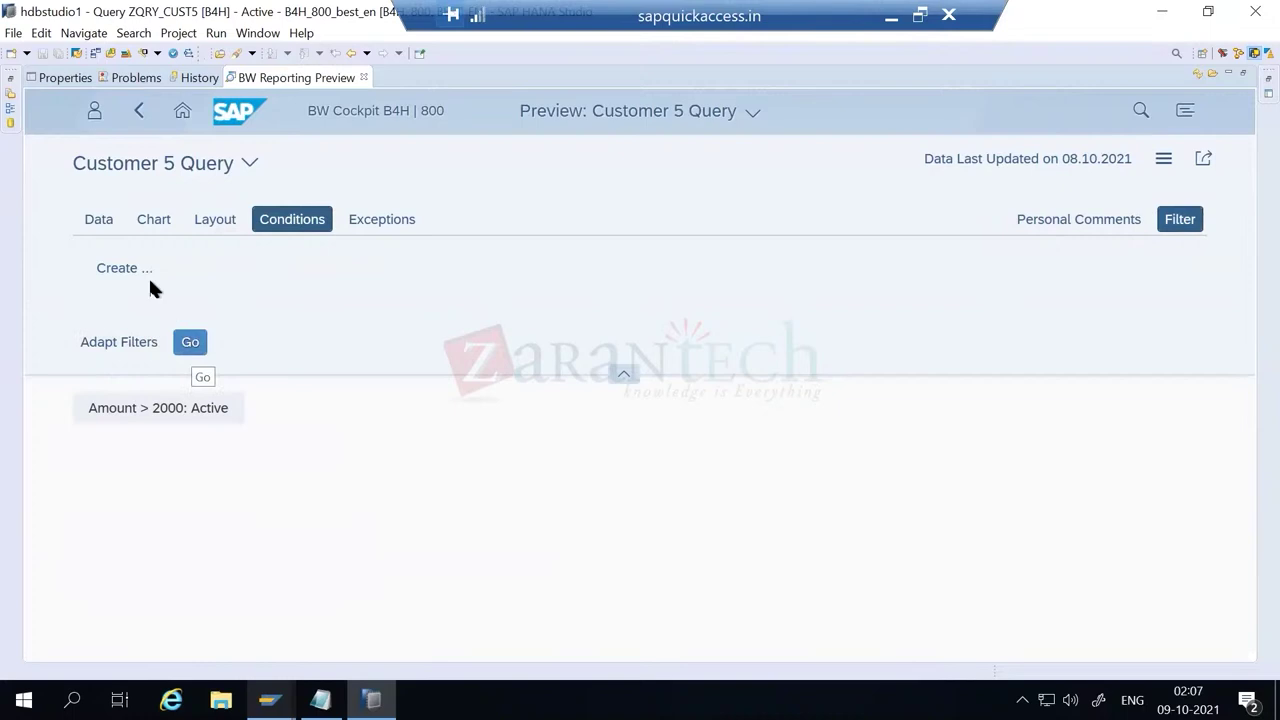
{"action": "left_click", "coordinate": [189, 345]}
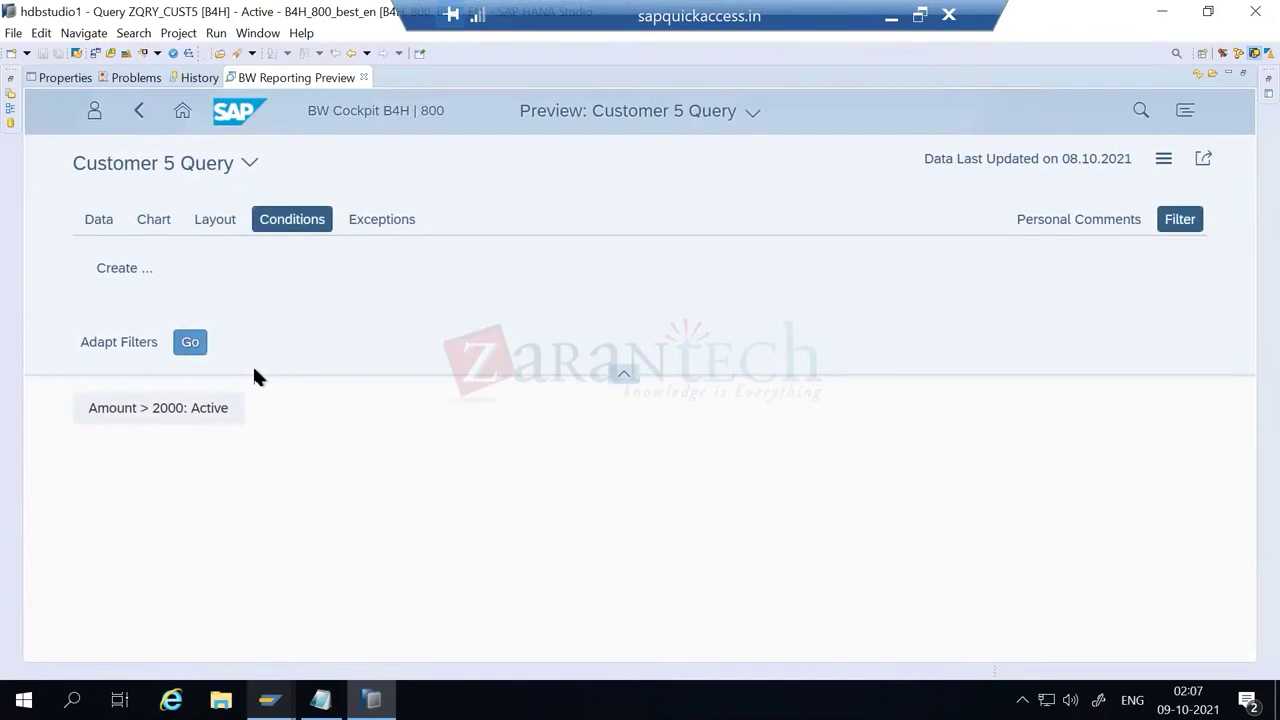
{"action": "left_click", "coordinate": [189, 346]}
{"action": "right_click", "coordinate": [189, 350]}
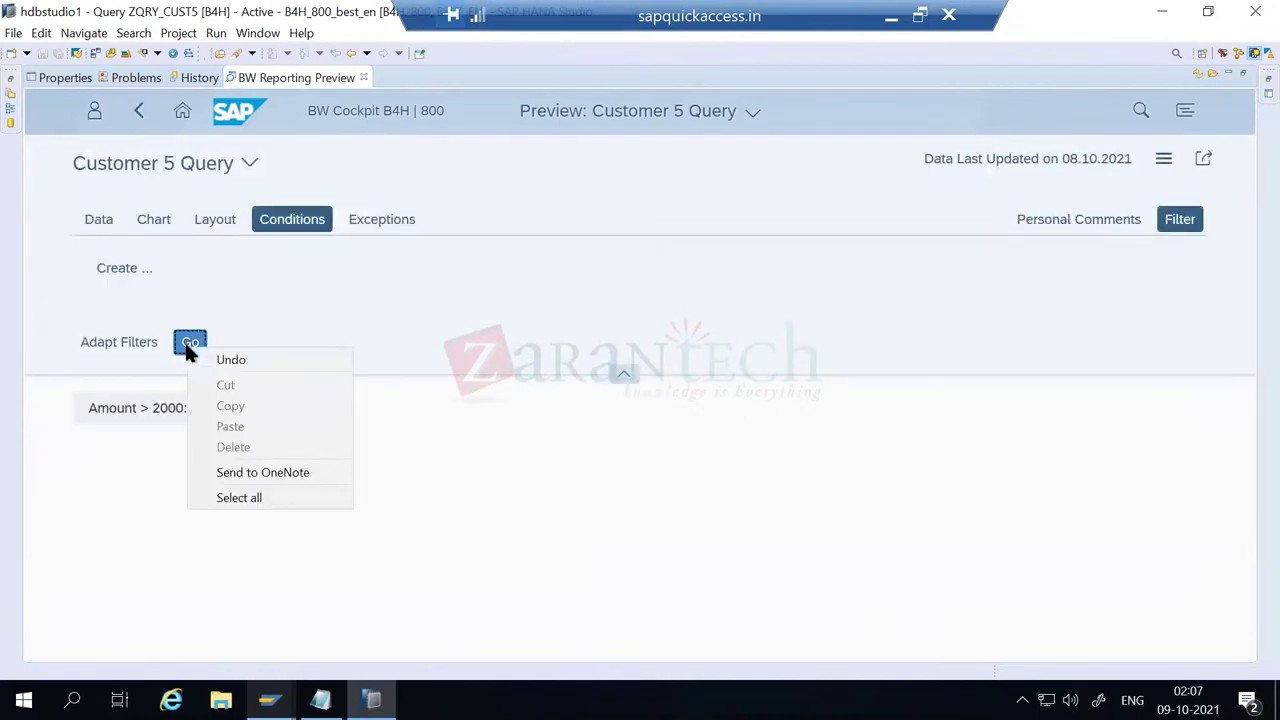
{"action": "left_click", "coordinate": [437, 352]}
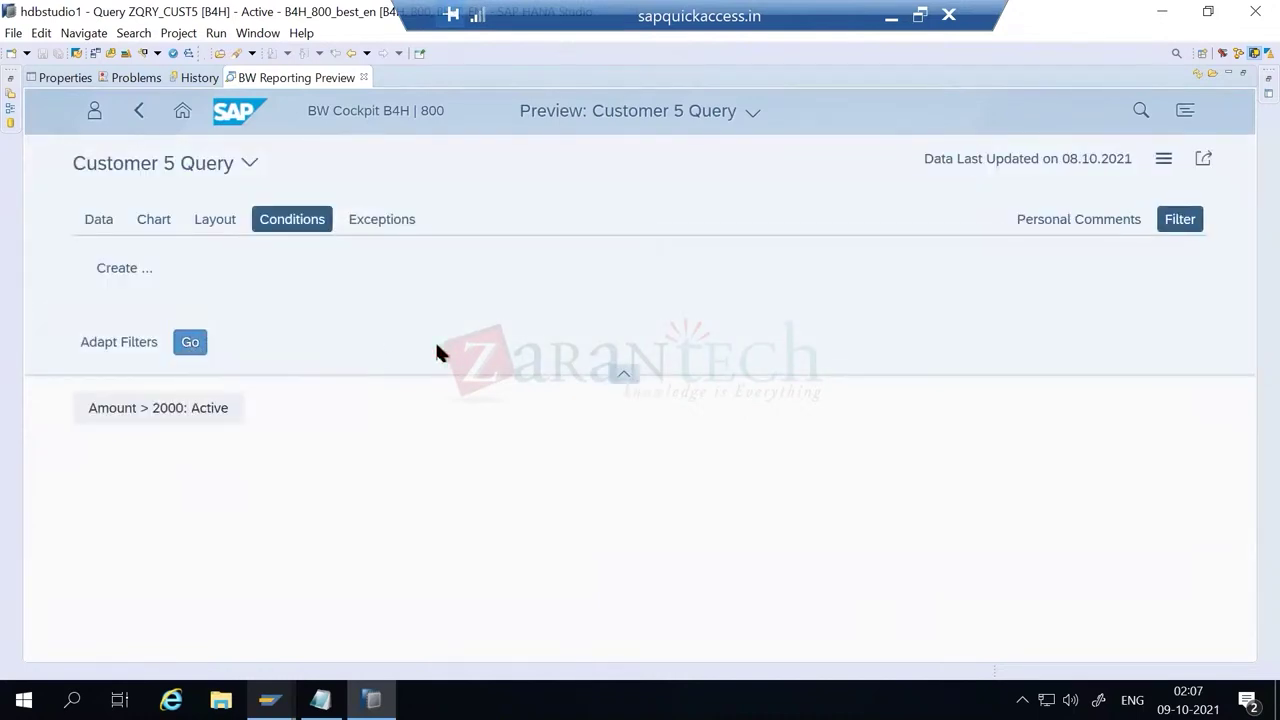
{"action": "left_click", "coordinate": [97, 344]}
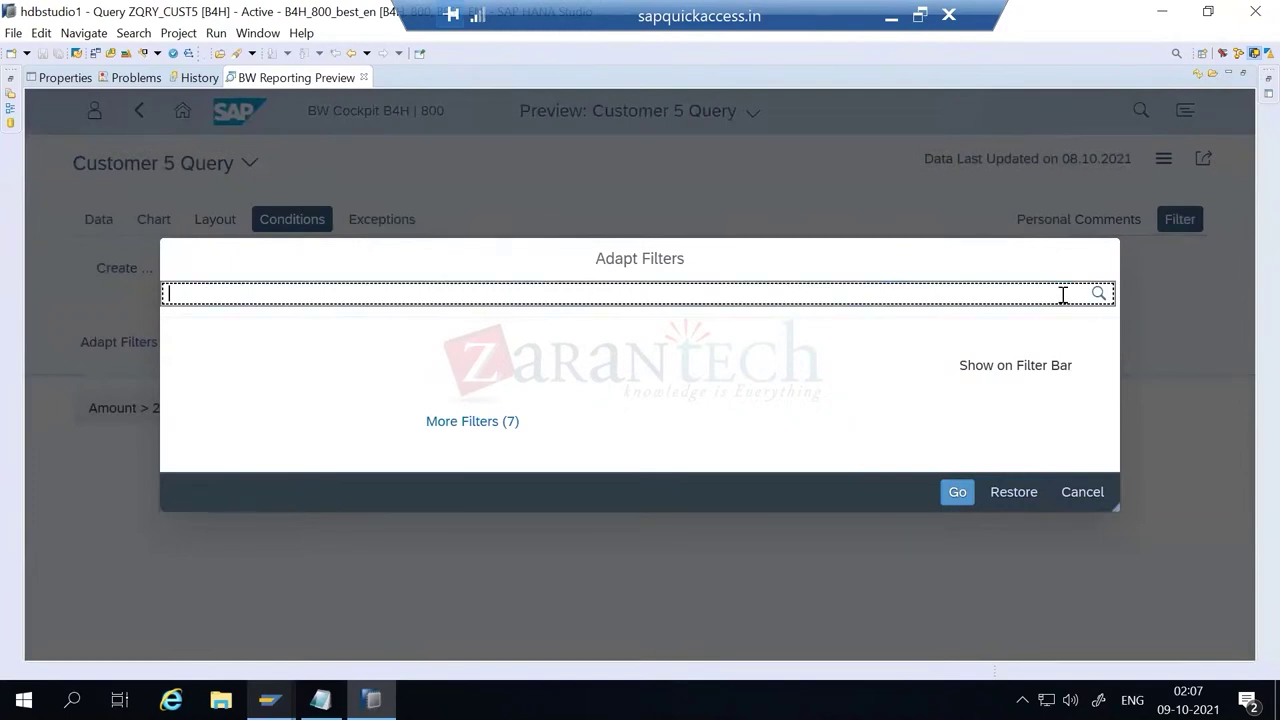
- In More Filters, replace the Customer Bank1 filter field with Customer Name1
{"action": "left_click", "coordinate": [493, 421]}
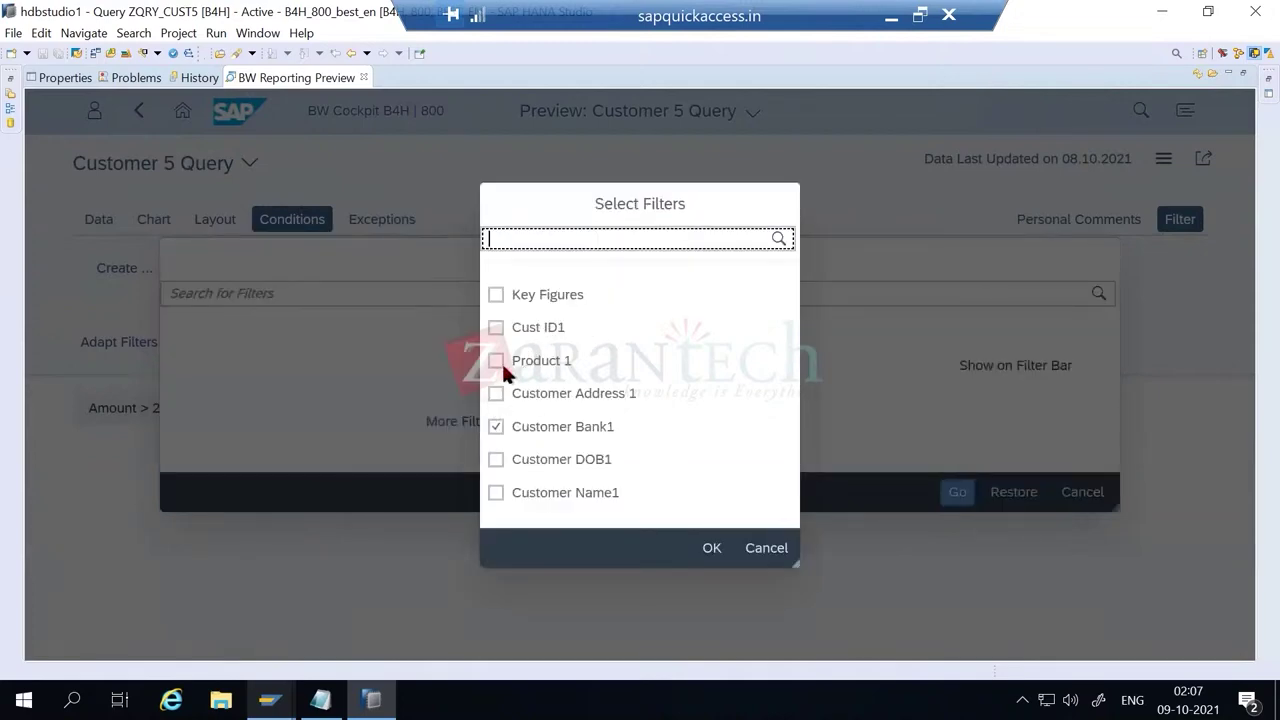
{"action": "left_click", "coordinate": [496, 426]}
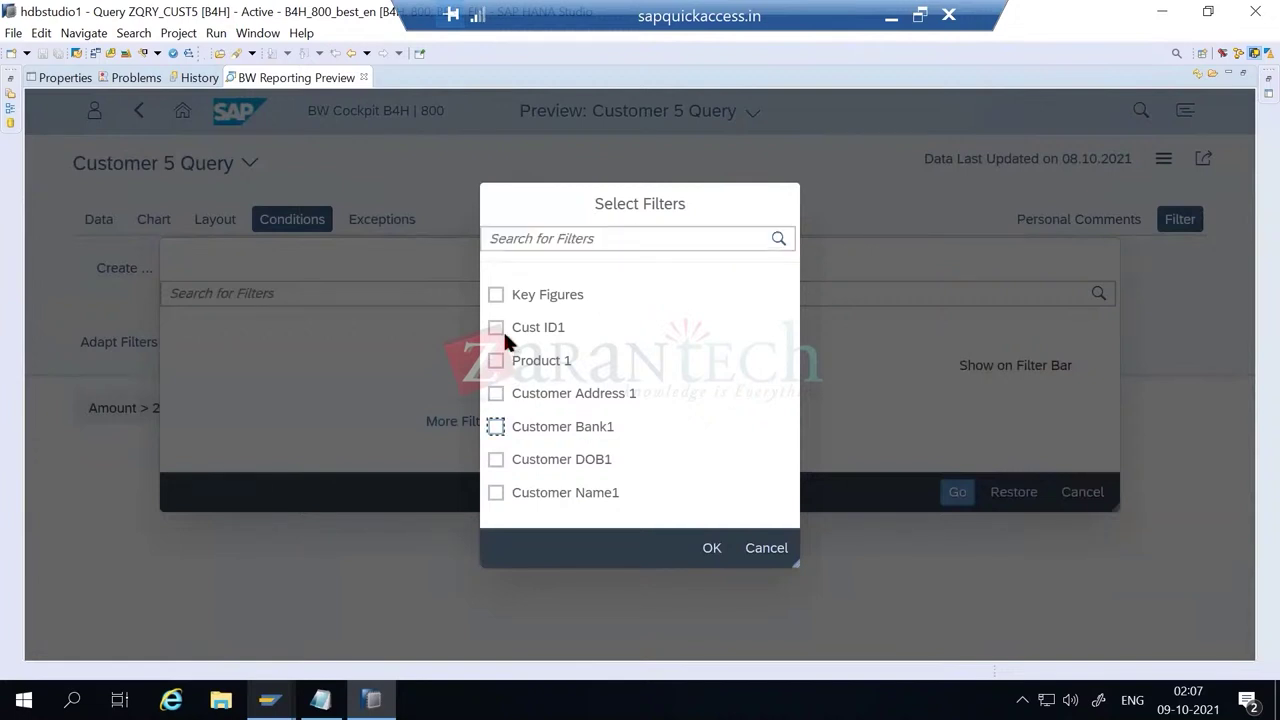
{"action": "left_click", "coordinate": [496, 492]}
{"action": "left_click", "coordinate": [711, 550]}
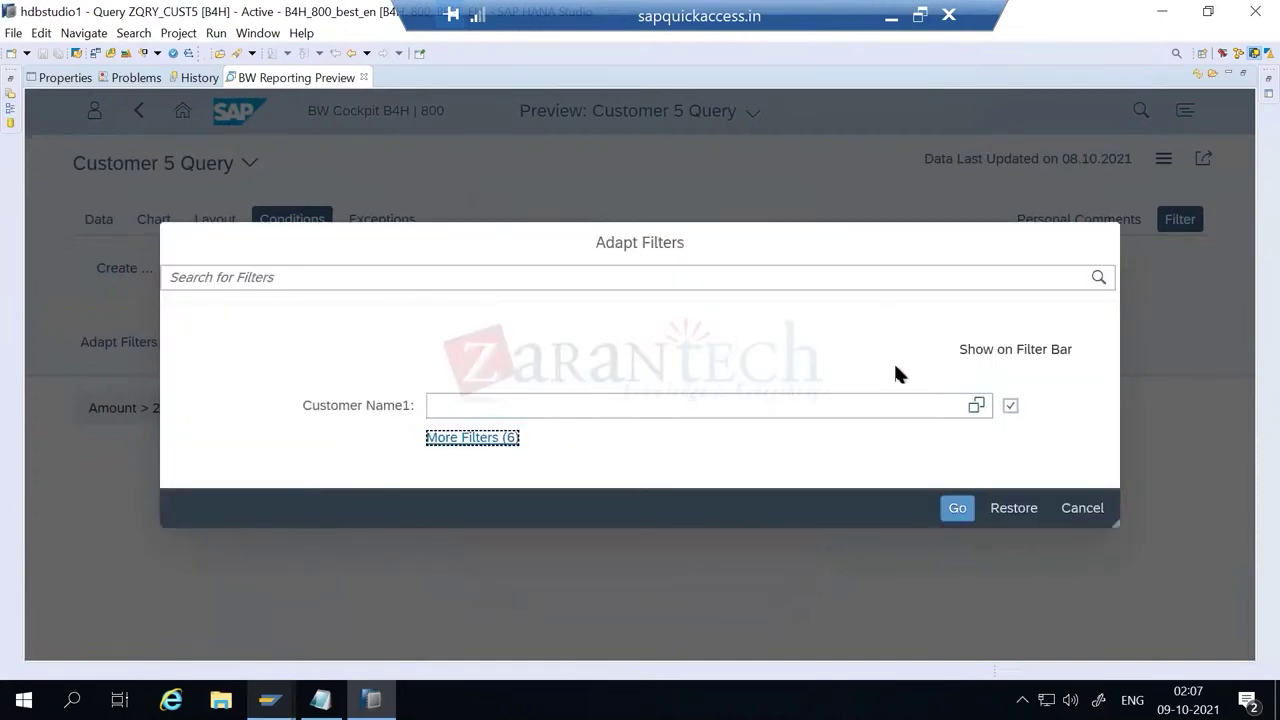
- Pick the first customer as the Customer Name1 filter value and apply it
{"action": "left_click", "coordinate": [963, 400]}
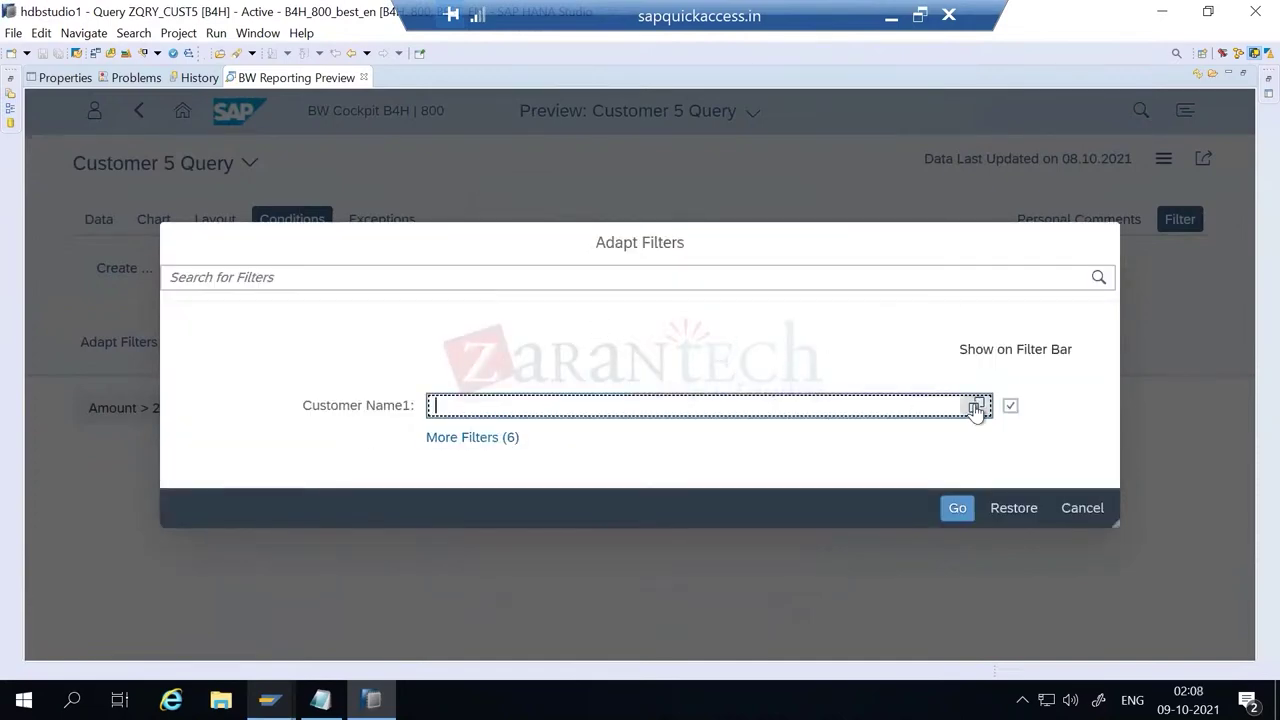
{"action": "left_click", "coordinate": [975, 408]}
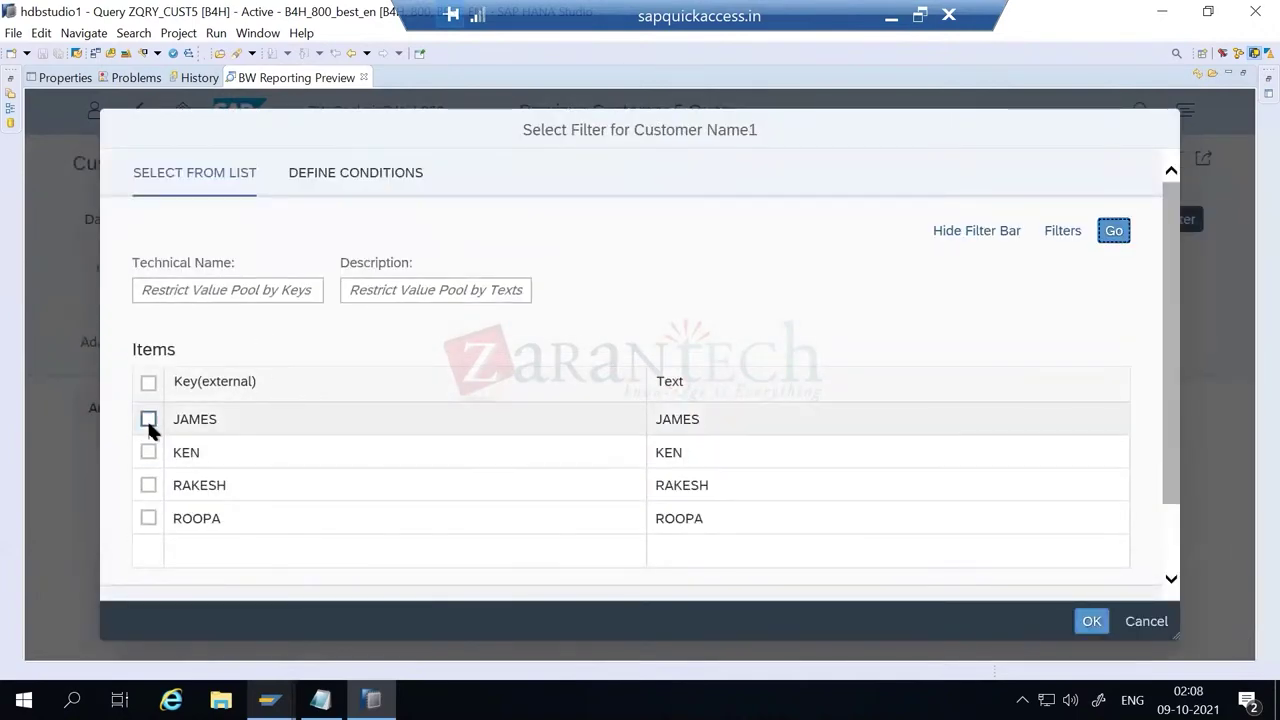
{"action": "left_click", "coordinate": [148, 419]}
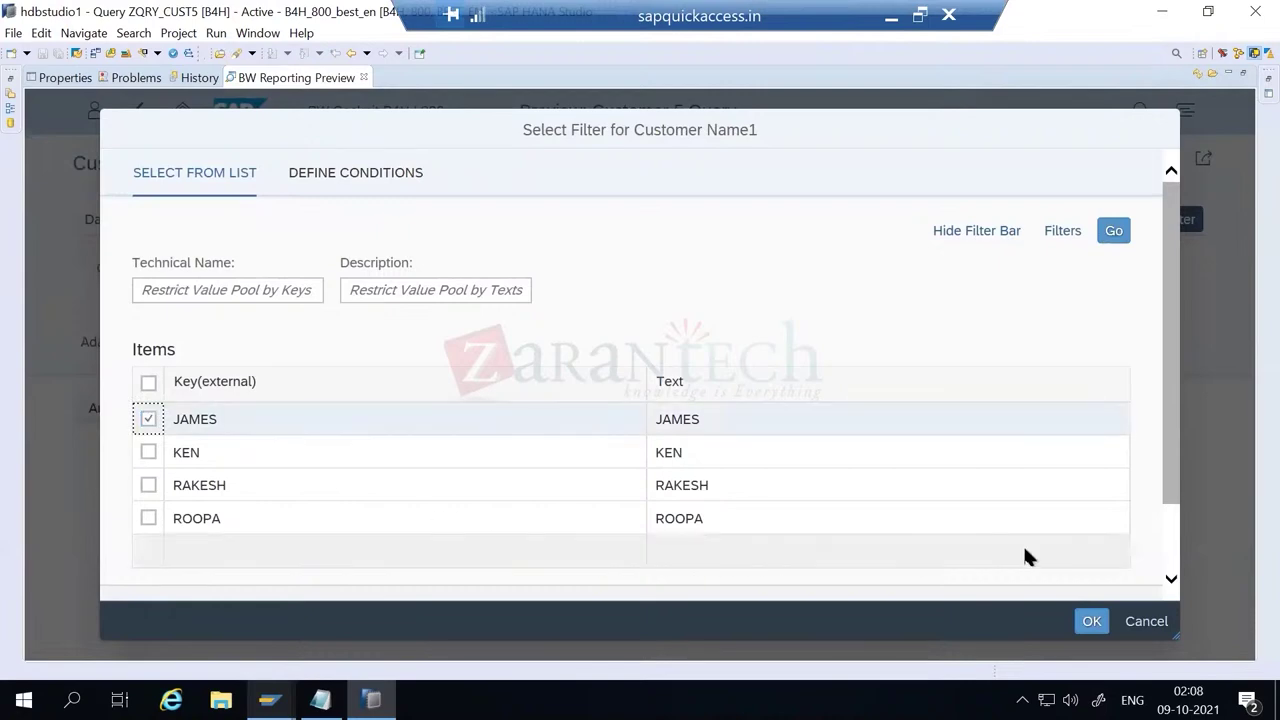
{"action": "left_click", "coordinate": [1092, 621]}
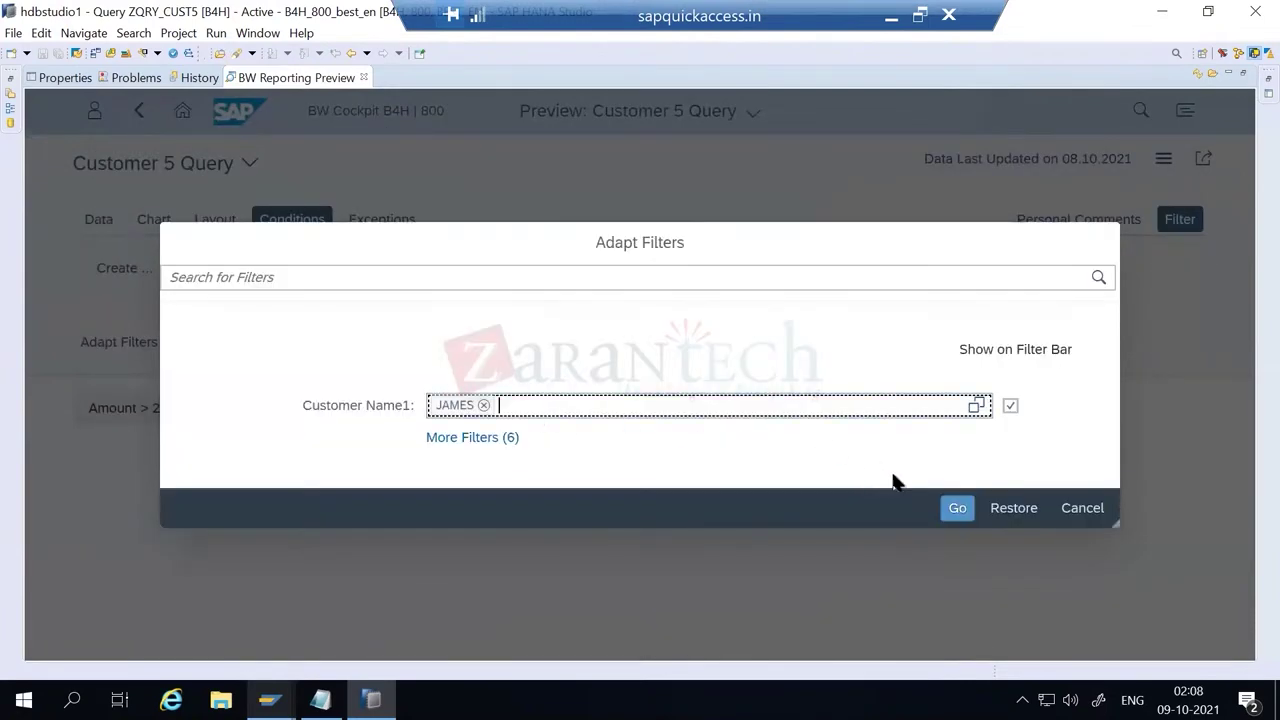
{"action": "left_click", "coordinate": [957, 510]}
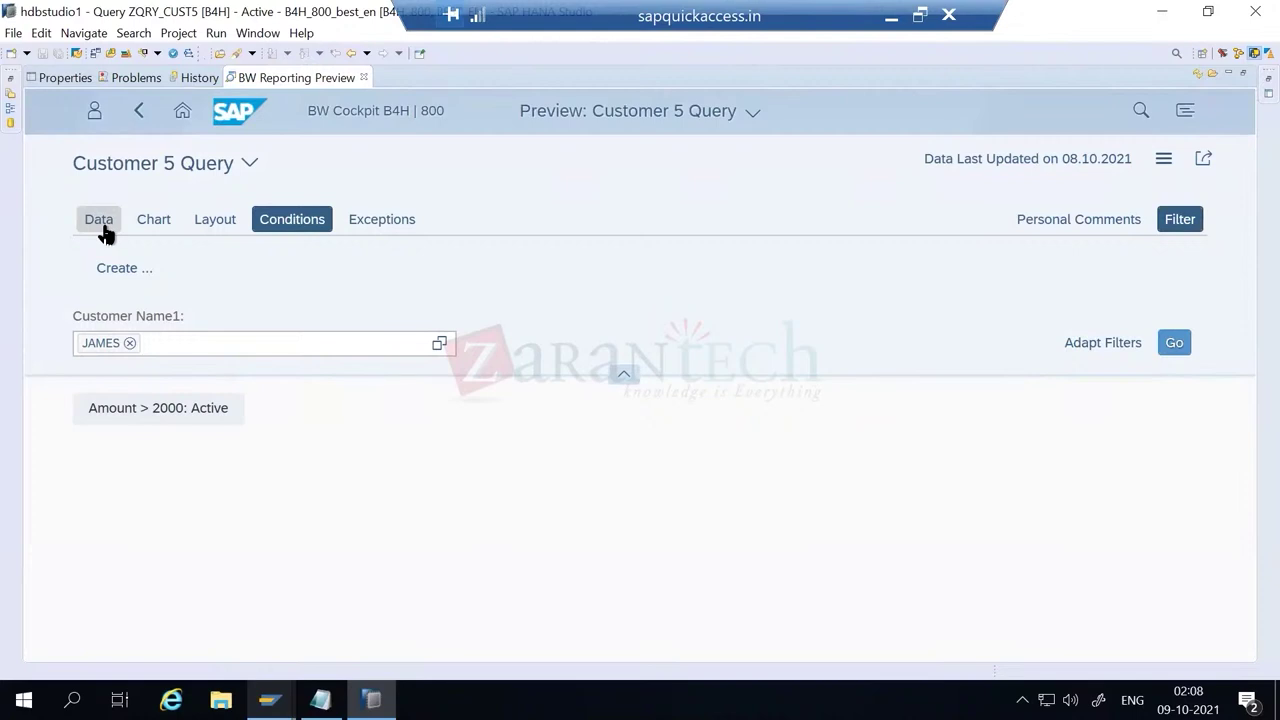
- Show the filtered data table and review Product 1's result settings without changes
{"action": "left_click", "coordinate": [104, 229]}
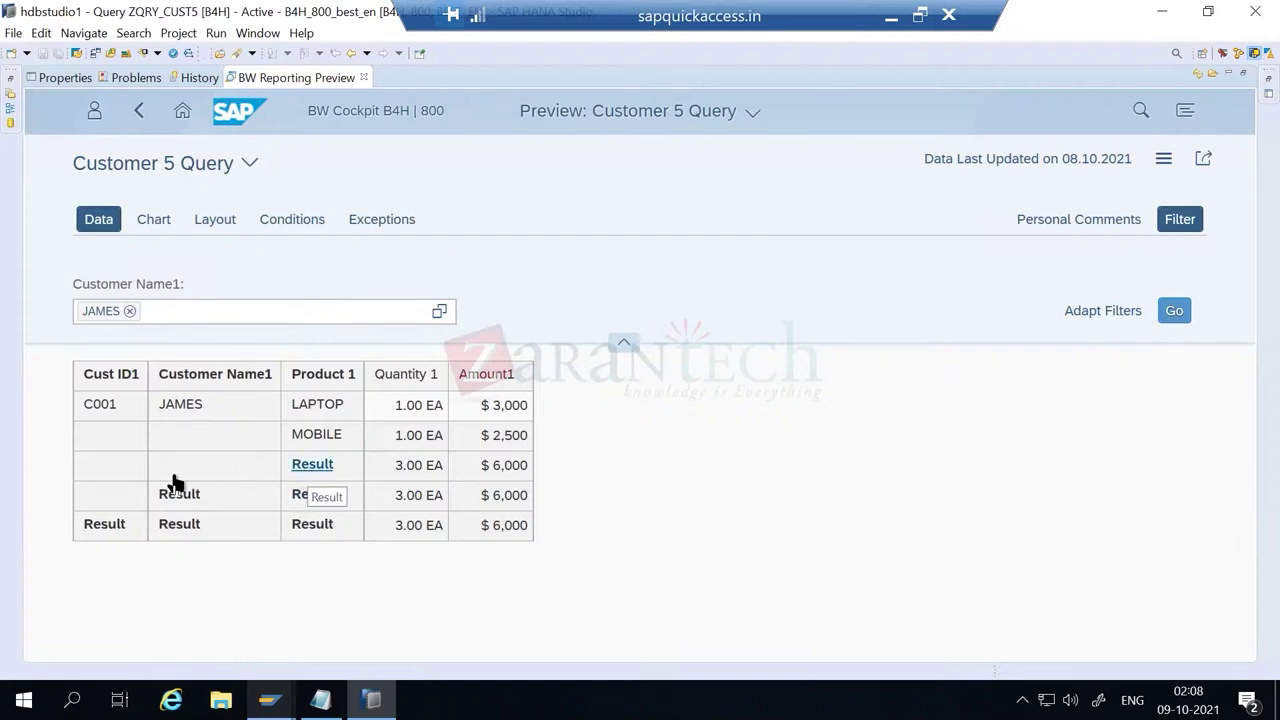
{"action": "right_click", "coordinate": [312, 470]}
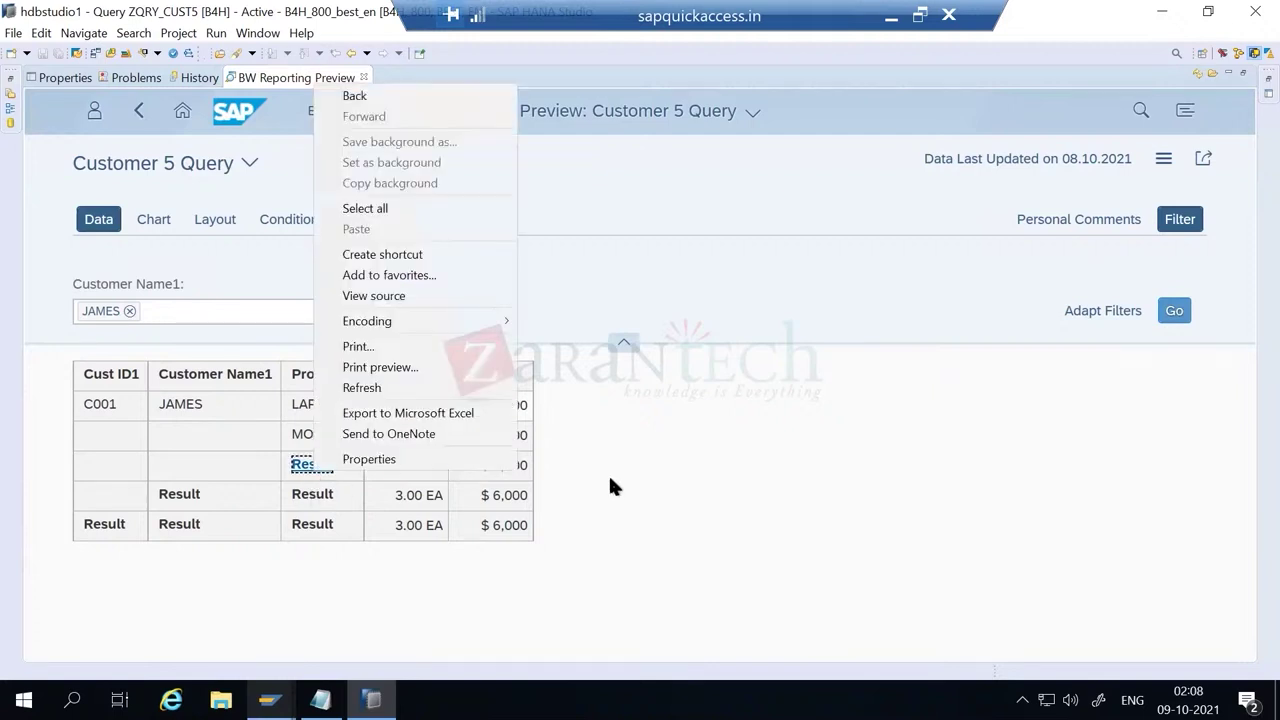
{"action": "left_click", "coordinate": [564, 472]}
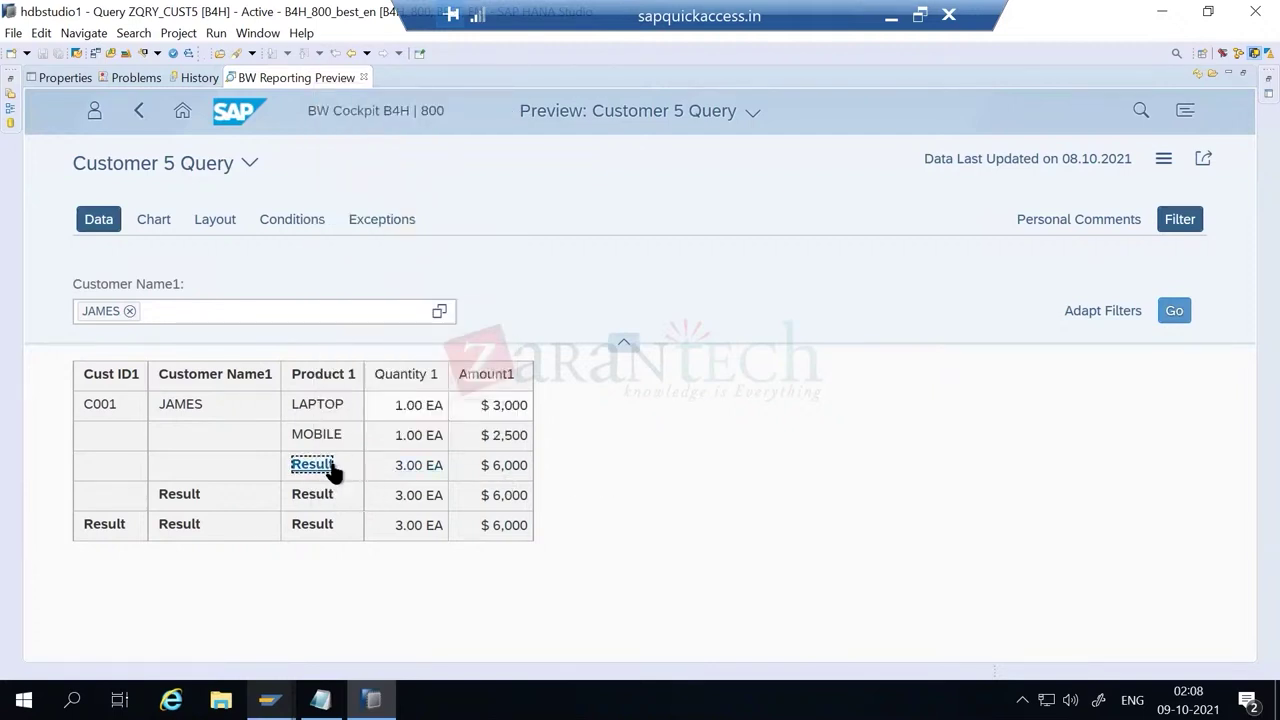
{"action": "left_click", "coordinate": [333, 472]}
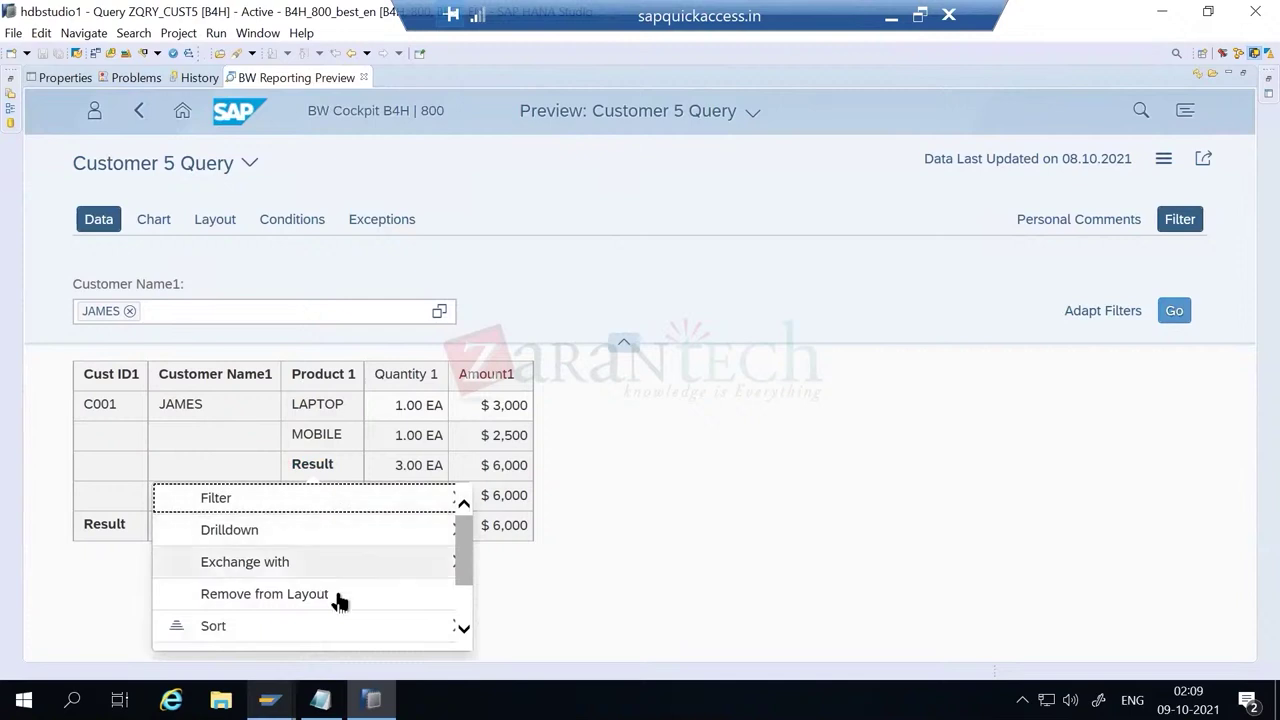
{"action": "left_click", "coordinate": [461, 598]}
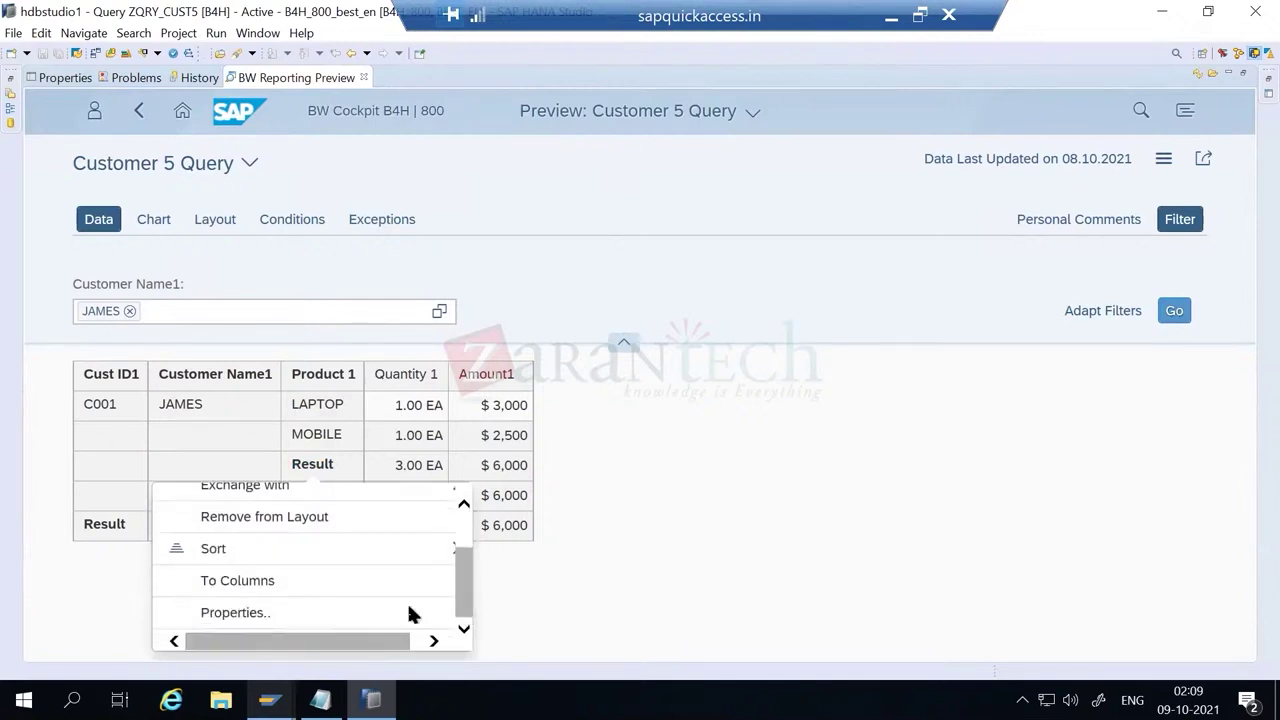
{"action": "left_click", "coordinate": [370, 610]}
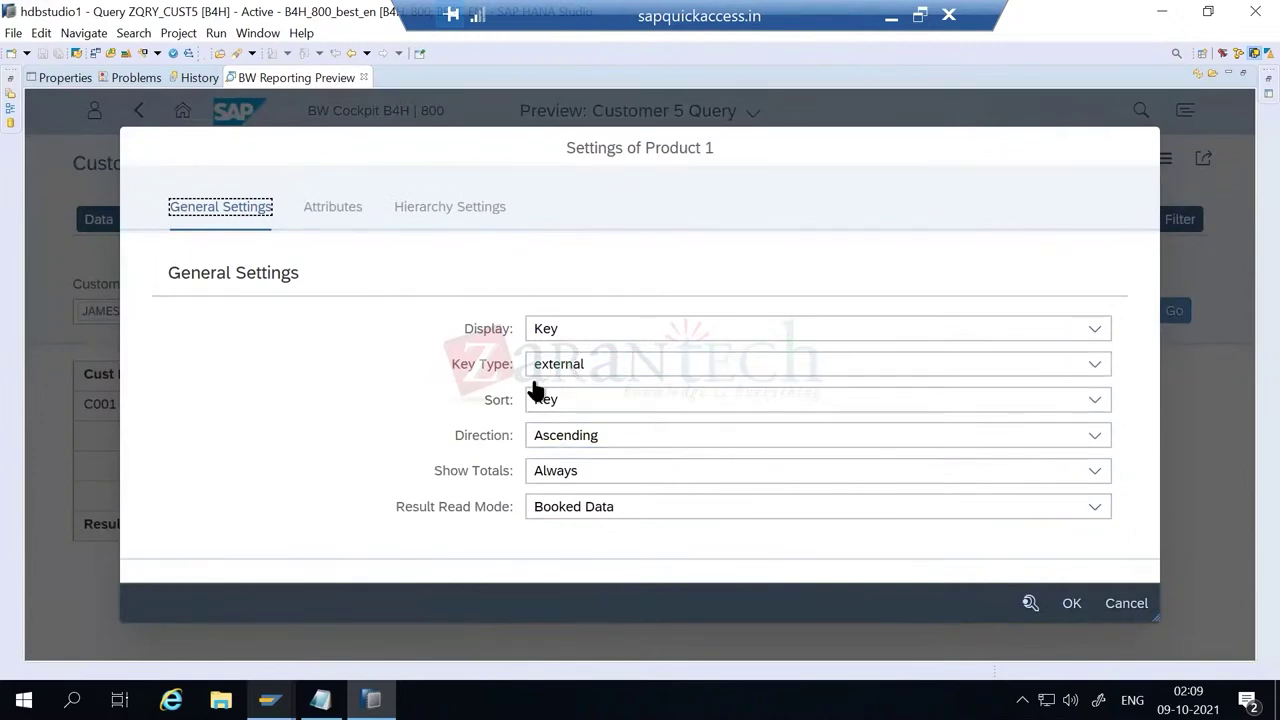
{"action": "left_click", "coordinate": [1126, 605]}
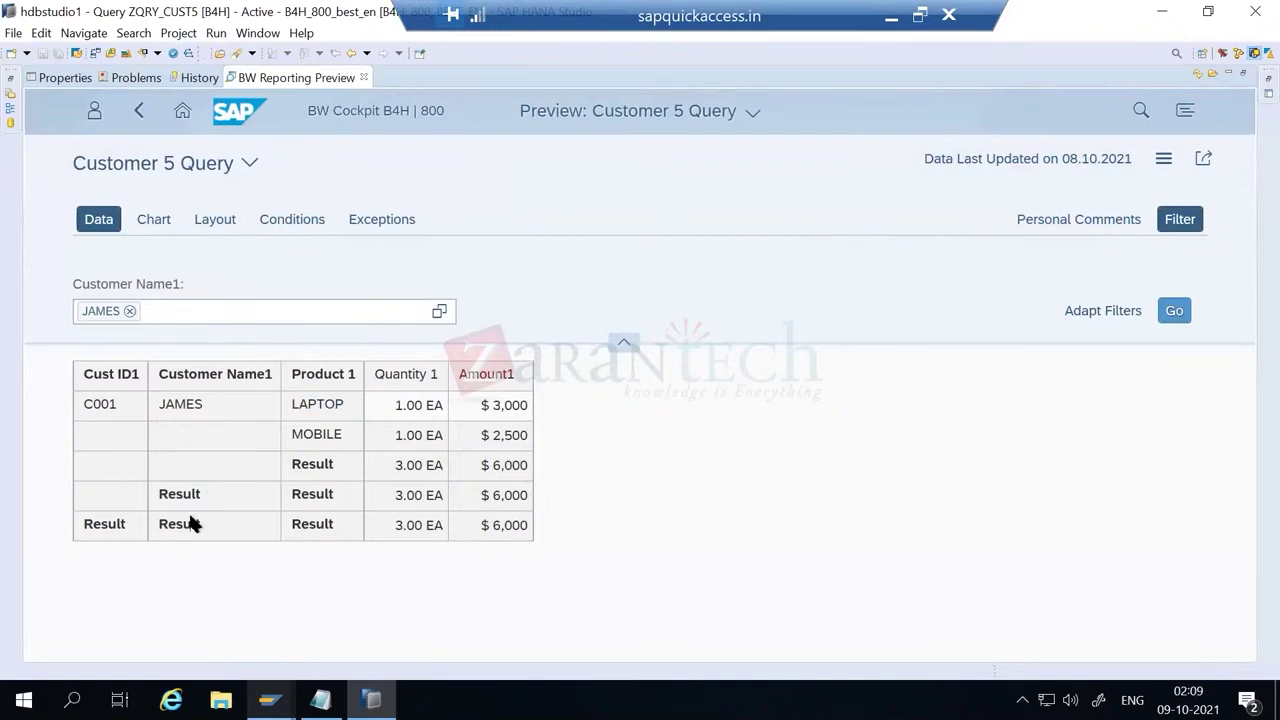
{"action": "left_click", "coordinate": [215, 221]}
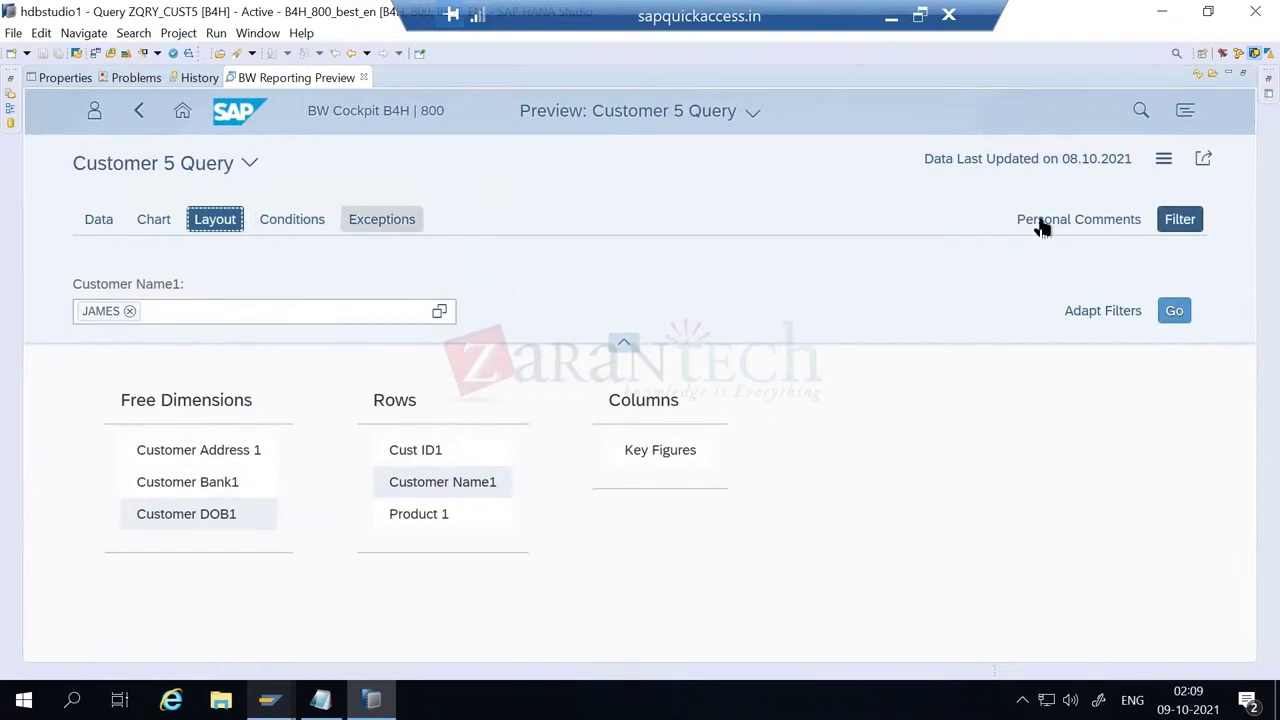
- Open the query's personal comments and start a reply to the system comment
{"action": "left_click", "coordinate": [1135, 220]}
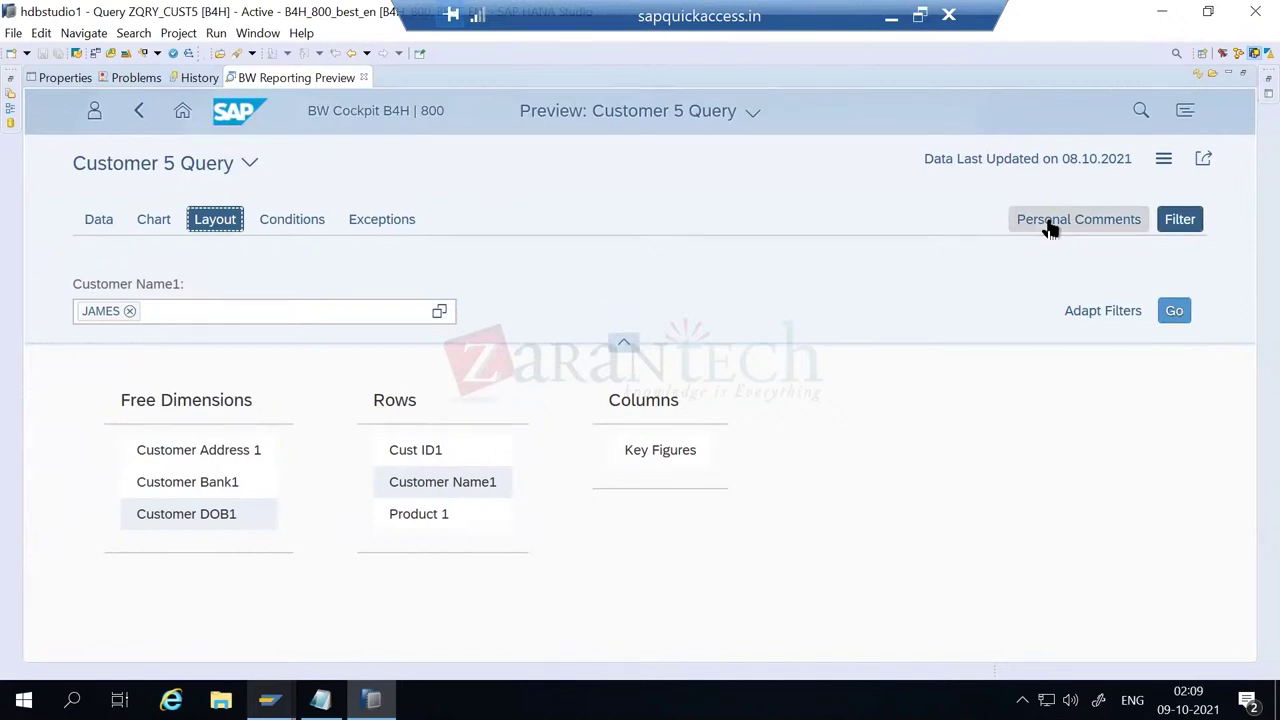
{"action": "left_click", "coordinate": [1050, 229]}
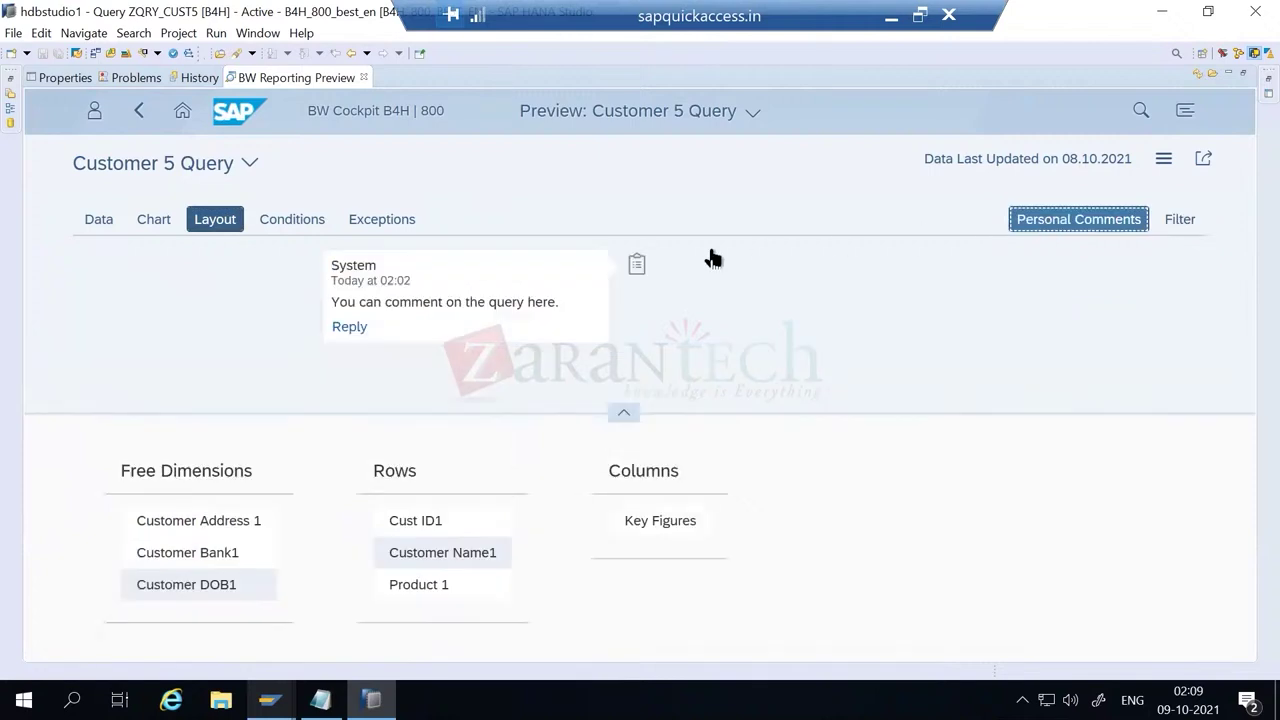
{"action": "left_click", "coordinate": [349, 328]}
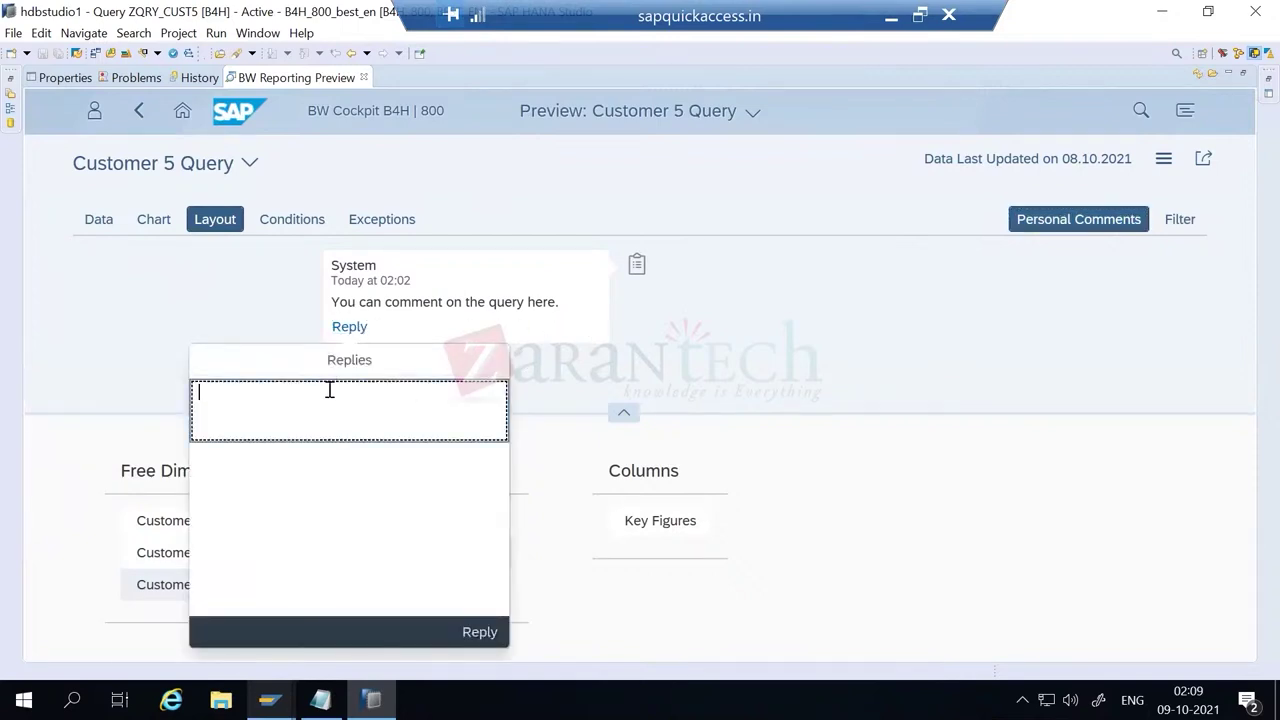
- Post a reply stating the query is filtered on the selected customer's data
{"action": "type", "text": "This Query is filtere"}
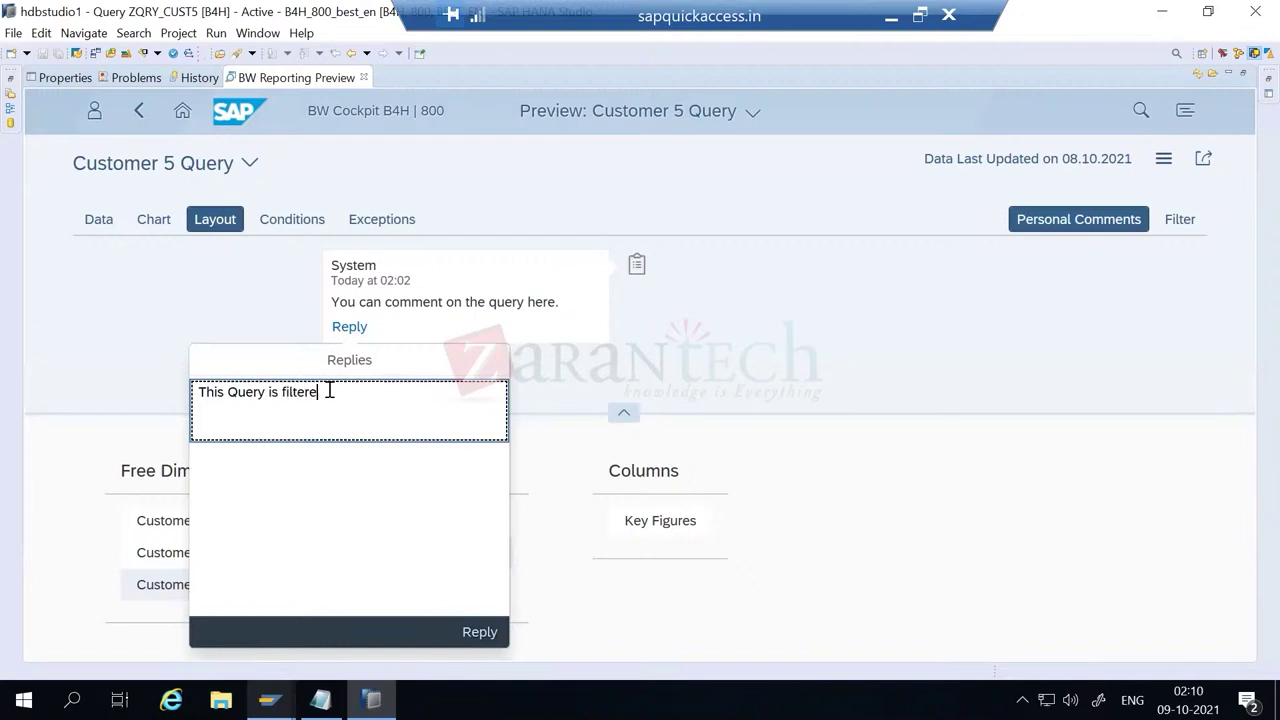
{"action": "type", "text": "d on James data."}
{"action": "left_click", "coordinate": [693, 378]}
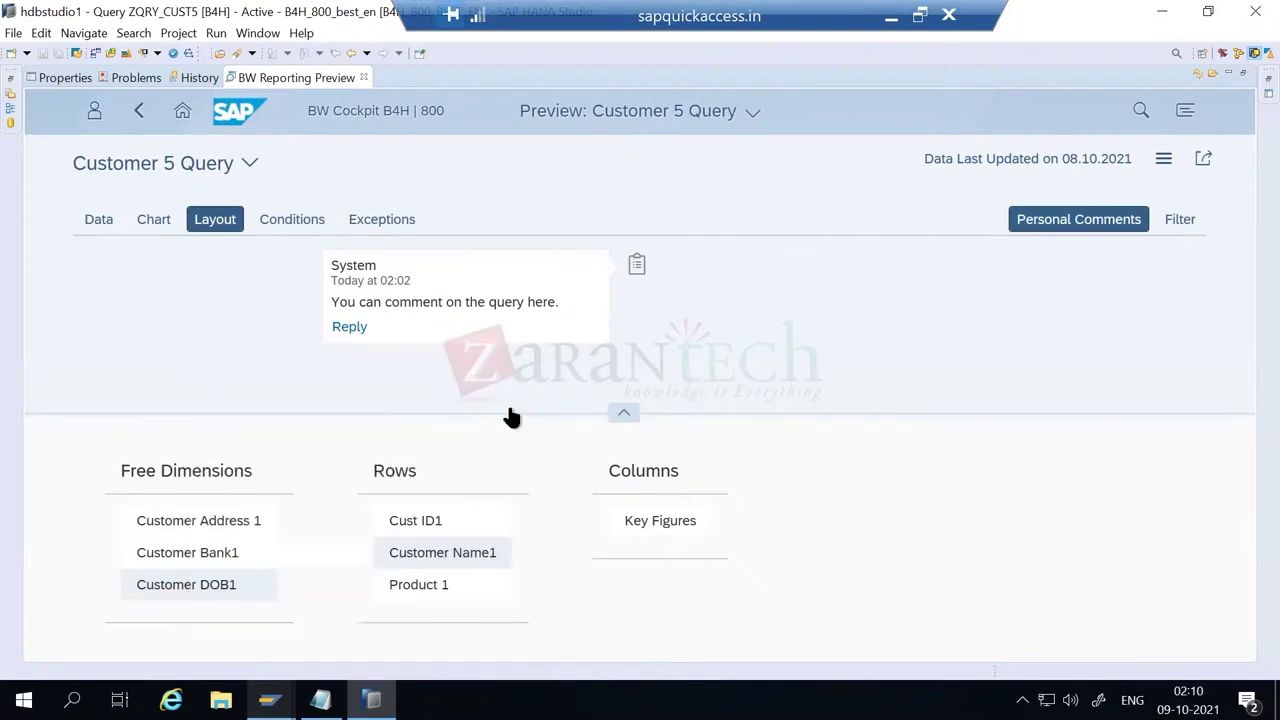
{"action": "left_click", "coordinate": [349, 327]}
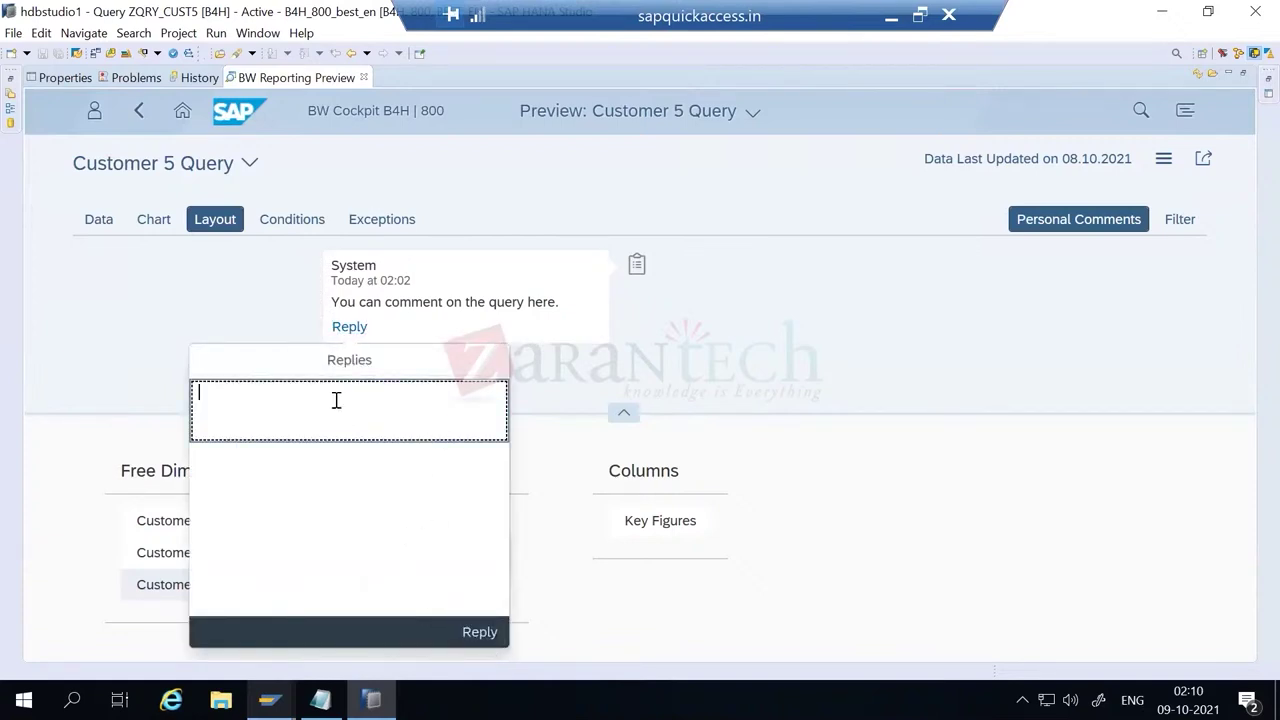
{"action": "type", "text": "This query is filtered o"}
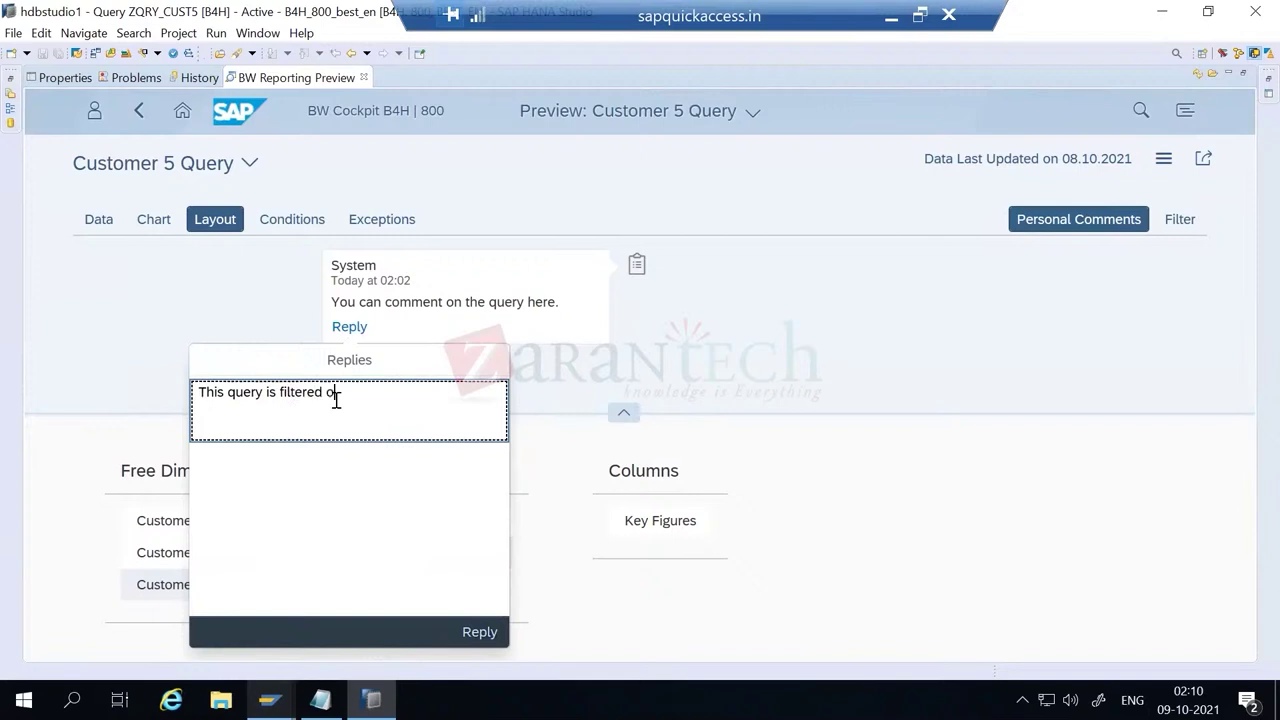
{"action": "type", "text": "n James Data."}
{"action": "left_click", "coordinate": [477, 632]}
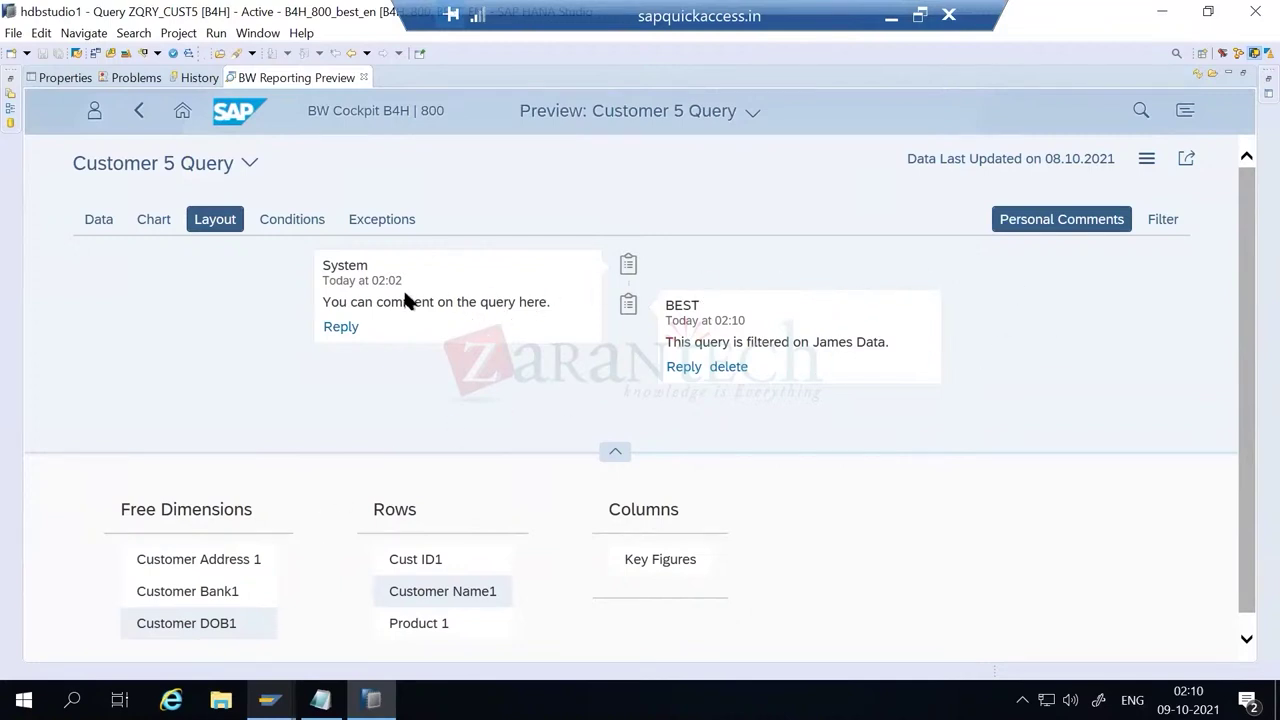
{"action": "left_click", "coordinate": [289, 219]}
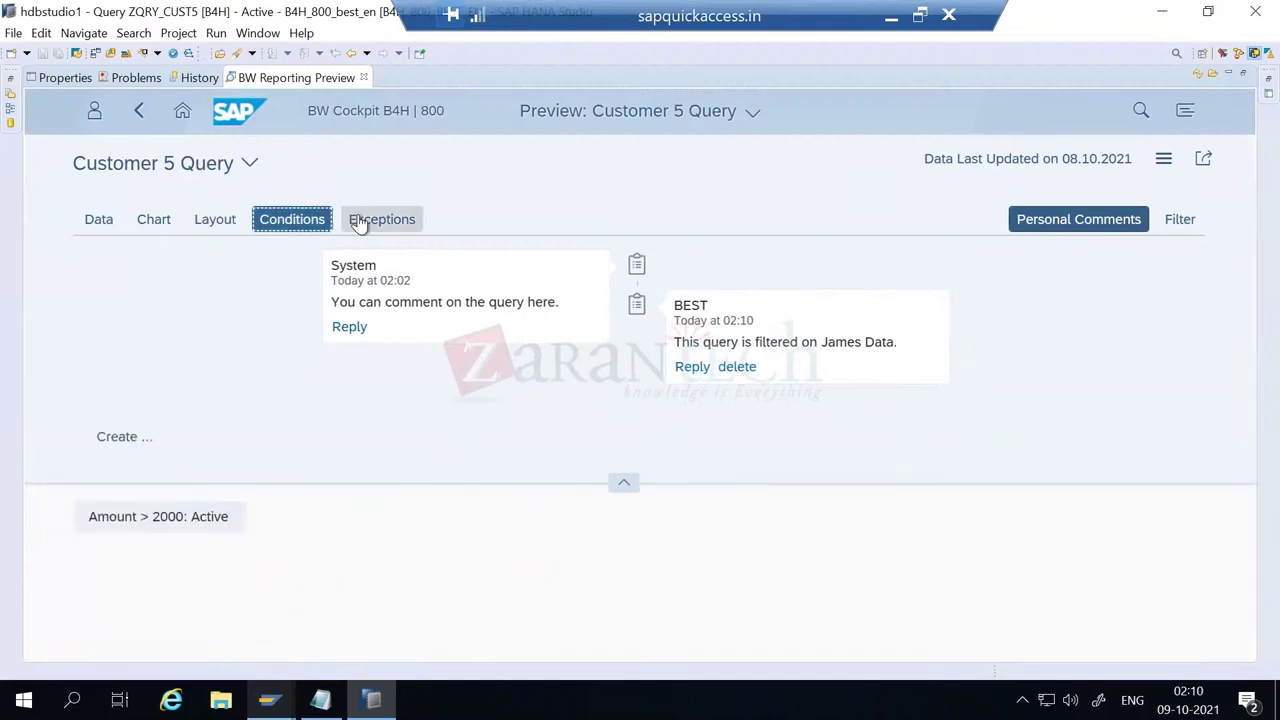
- Return to the data table and collapse the header to hide the comments
{"action": "left_click", "coordinate": [89, 219]}
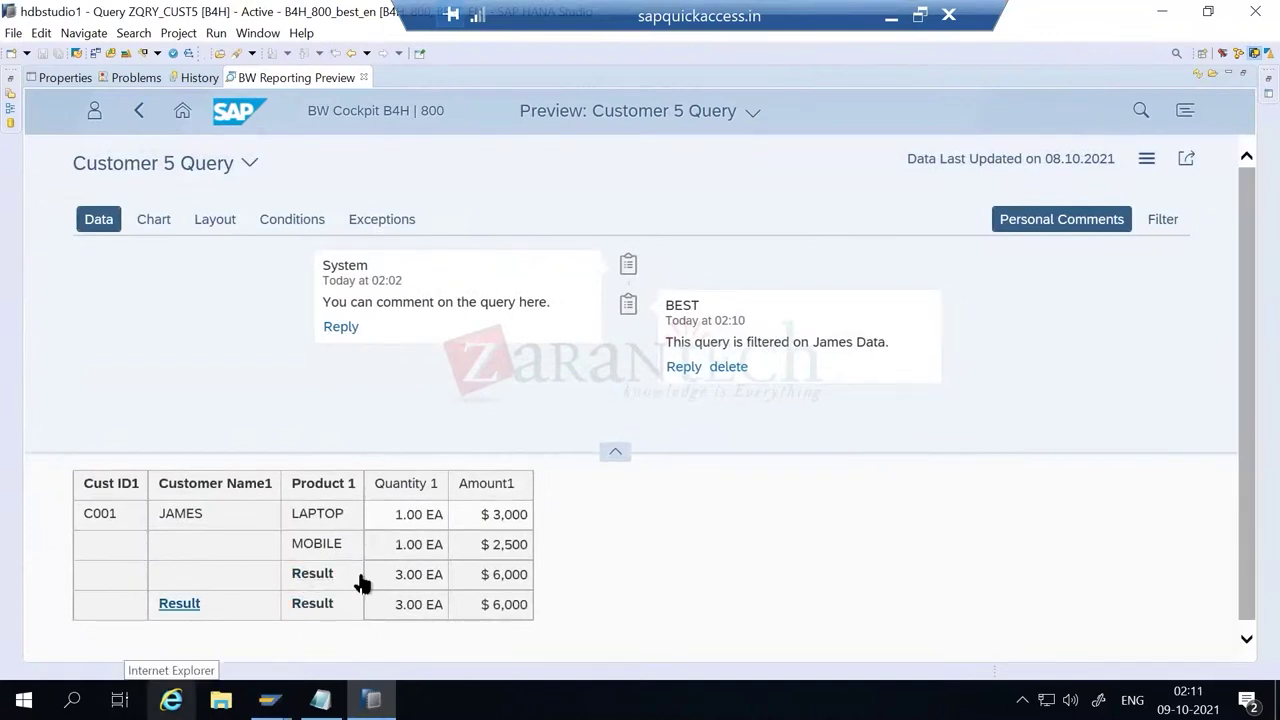
{"action": "left_click", "coordinate": [300, 576]}
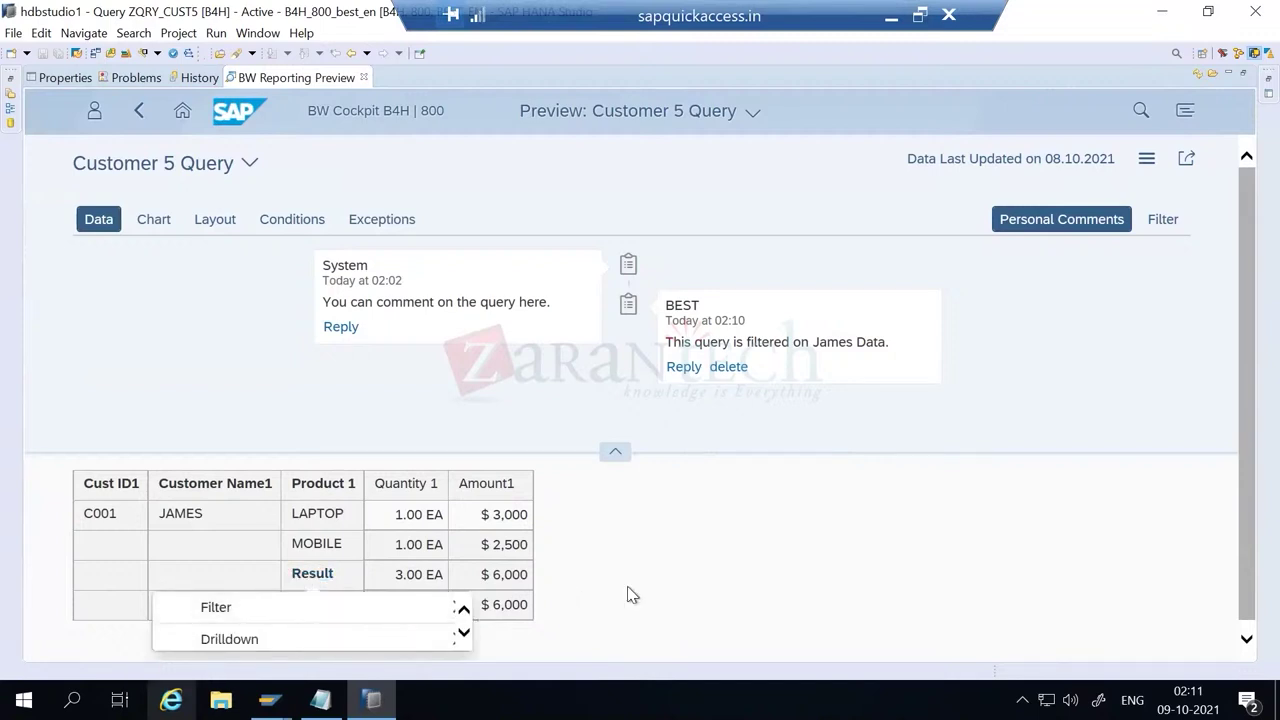
{"action": "scroll", "coordinate": [500, 590], "scroll_direction": "down", "scroll_amount": 1}
{"action": "scroll", "coordinate": [380, 605], "scroll_direction": "down", "scroll_amount": 1}
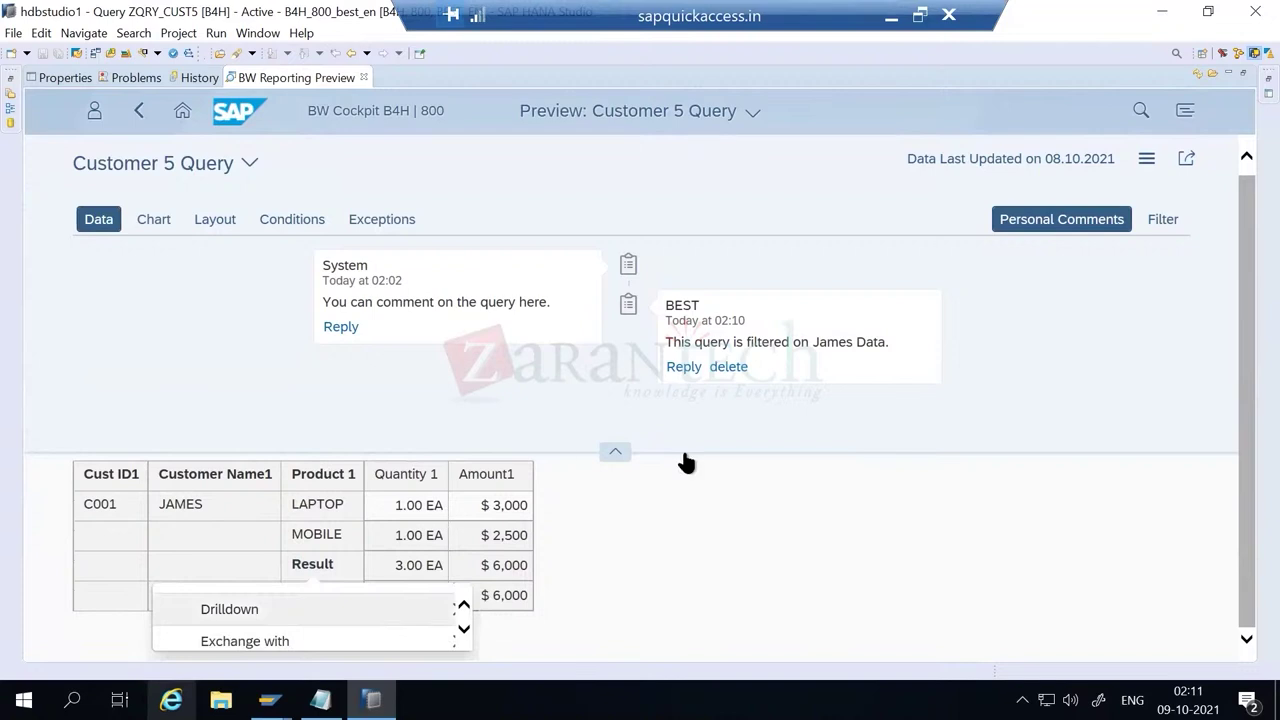
{"action": "left_click", "coordinate": [615, 453]}
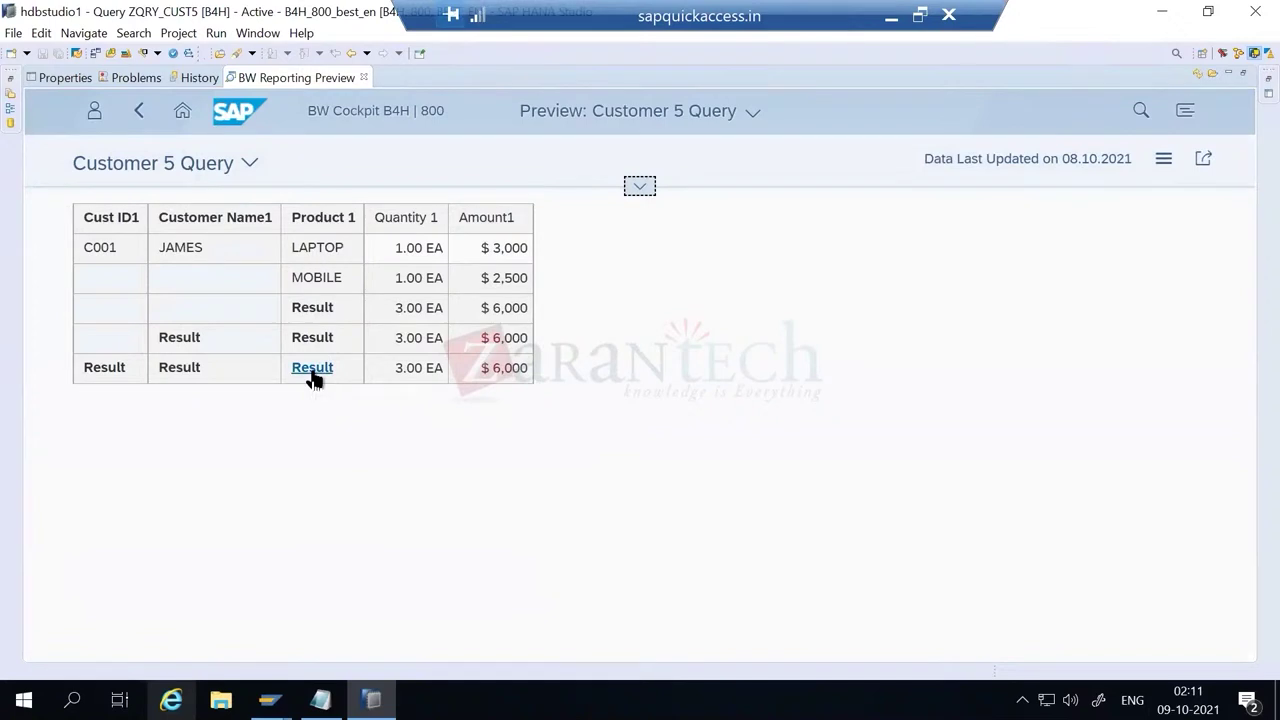
- Remove Product 1 from the table layout, then expand the preview header
{"action": "right_click", "coordinate": [311, 367]}
{"action": "left_click", "coordinate": [534, 406]}
{"action": "right_click", "coordinate": [313, 314]}
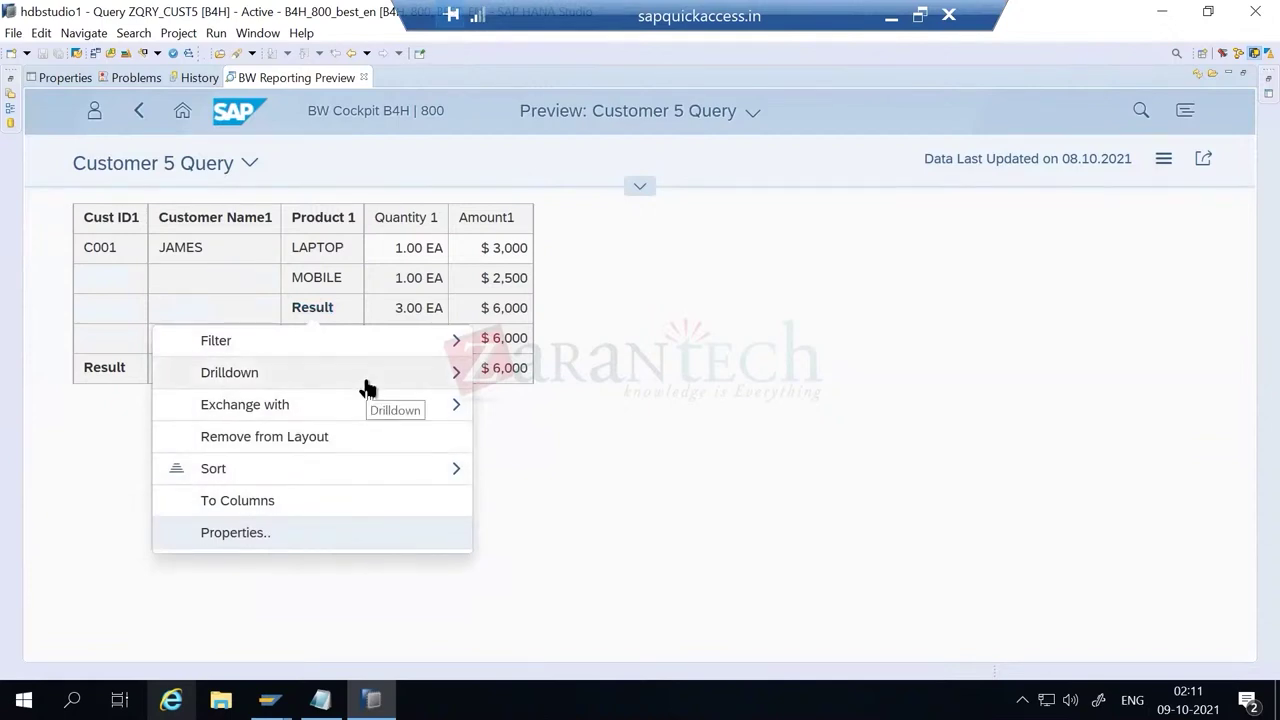
{"action": "left_click", "coordinate": [362, 446]}
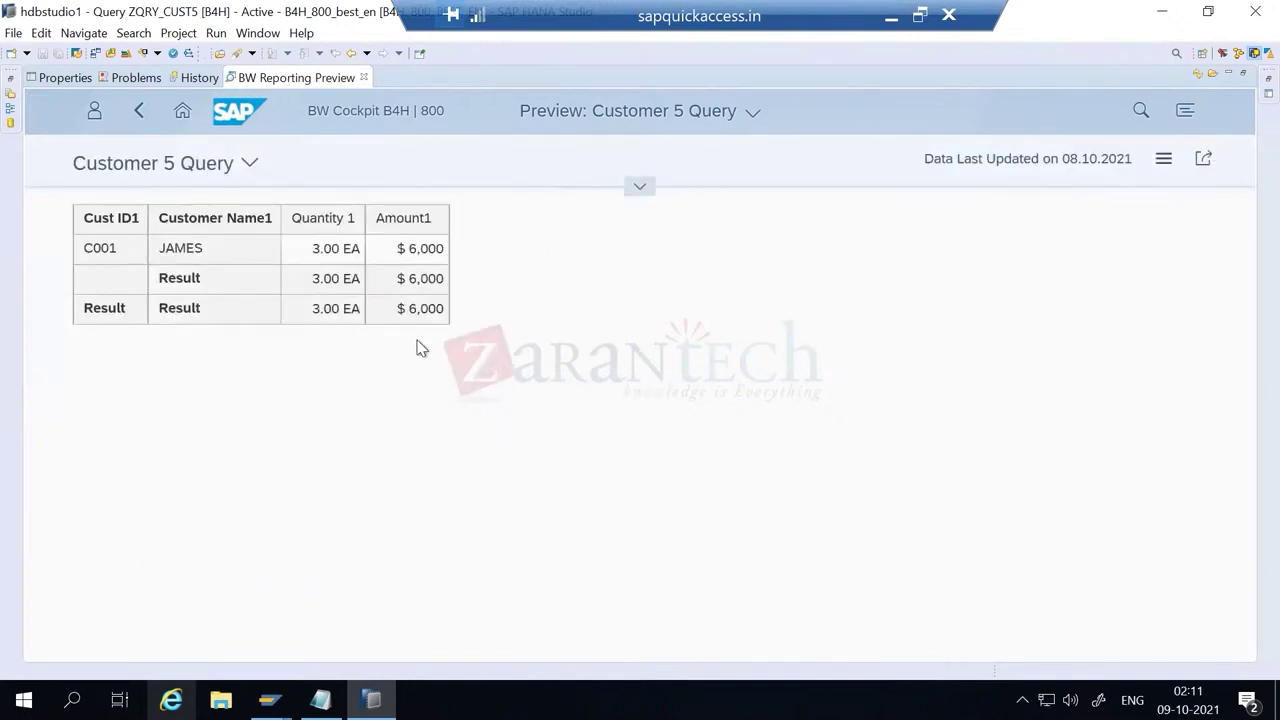
{"action": "left_click", "coordinate": [638, 189]}
- In the Layout view, add Product 1 back to the query's rows
{"action": "left_click", "coordinate": [220, 226]}
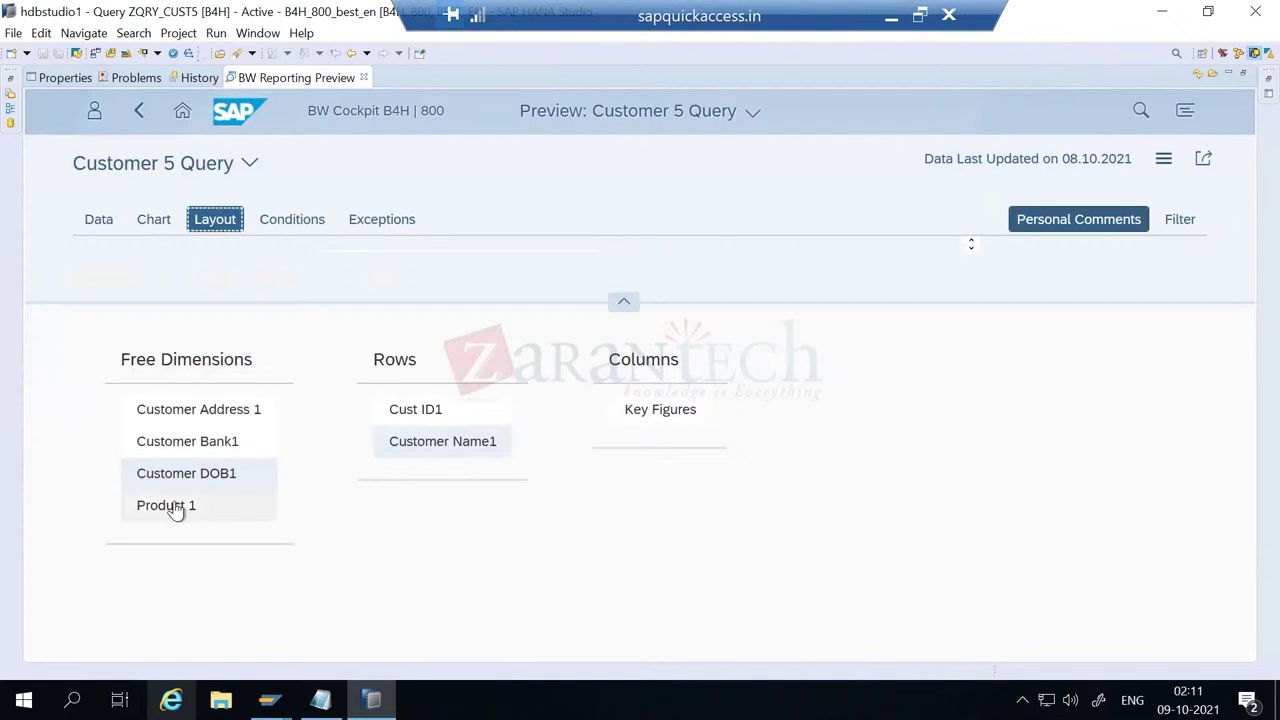
{"action": "left_click", "coordinate": [175, 508]}
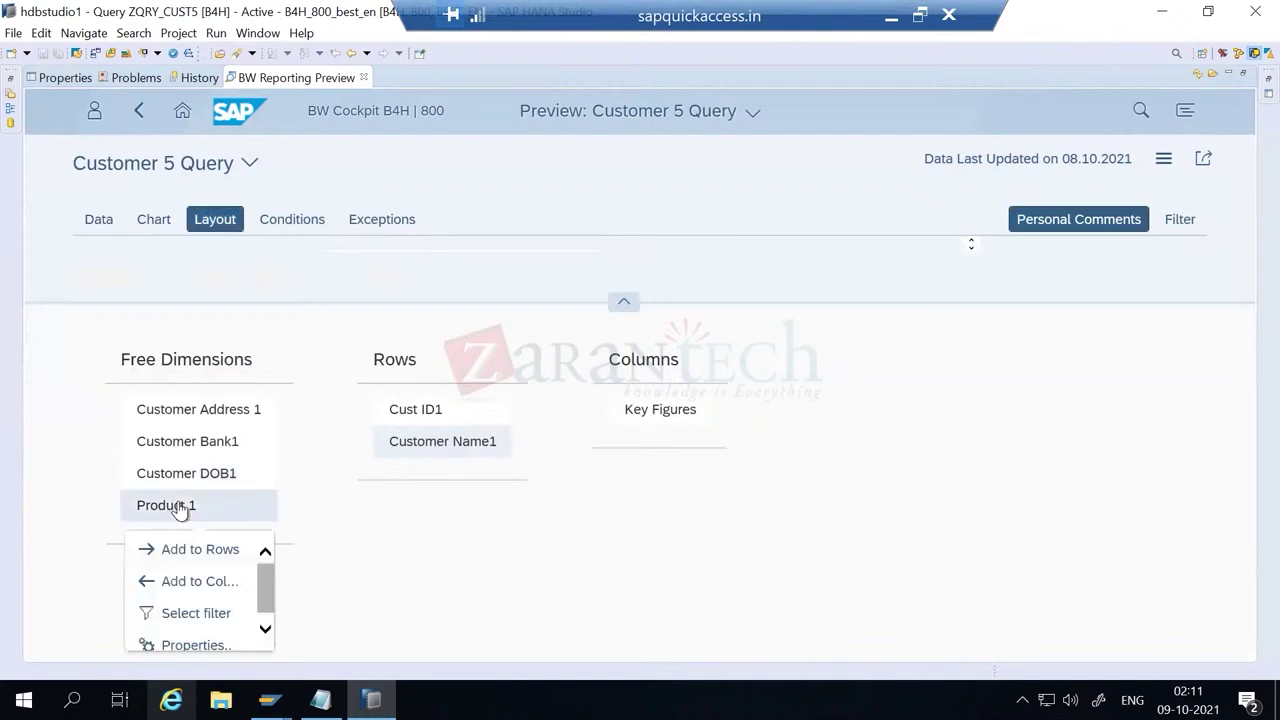
{"action": "left_click", "coordinate": [205, 548]}
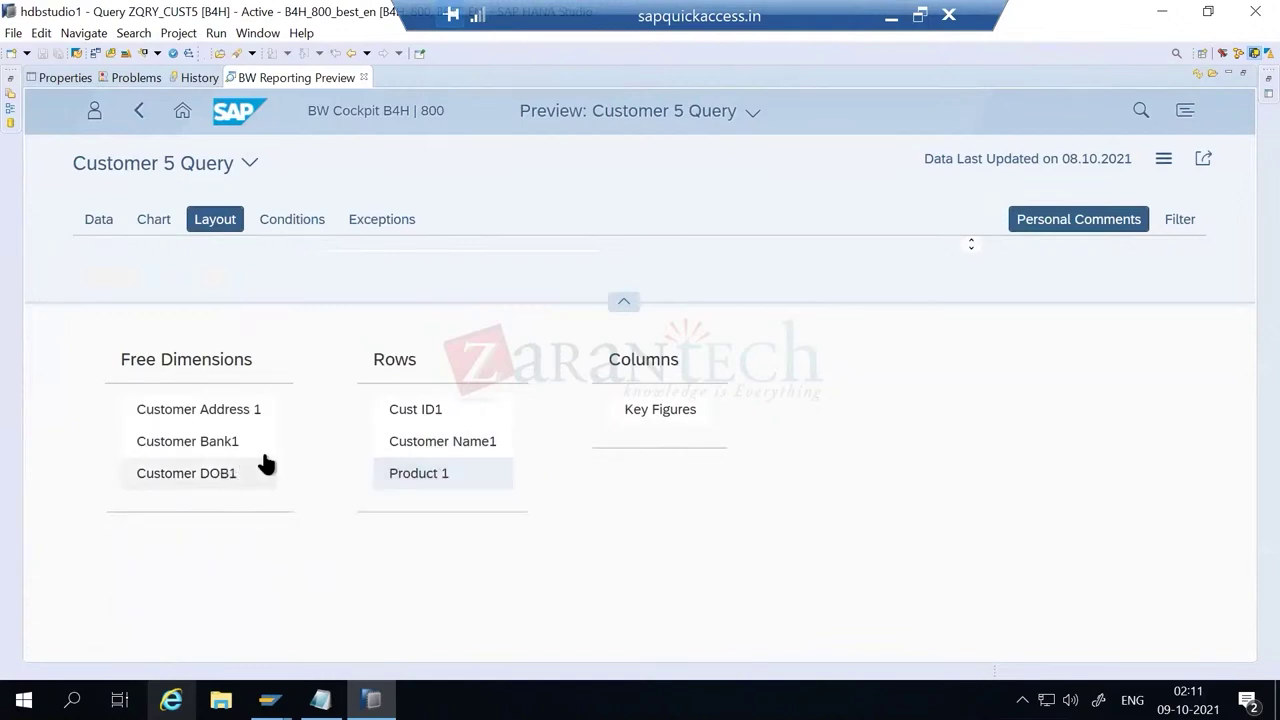
- Open the Properties settings for Cust ID1
{"action": "left_click", "coordinate": [415, 415]}
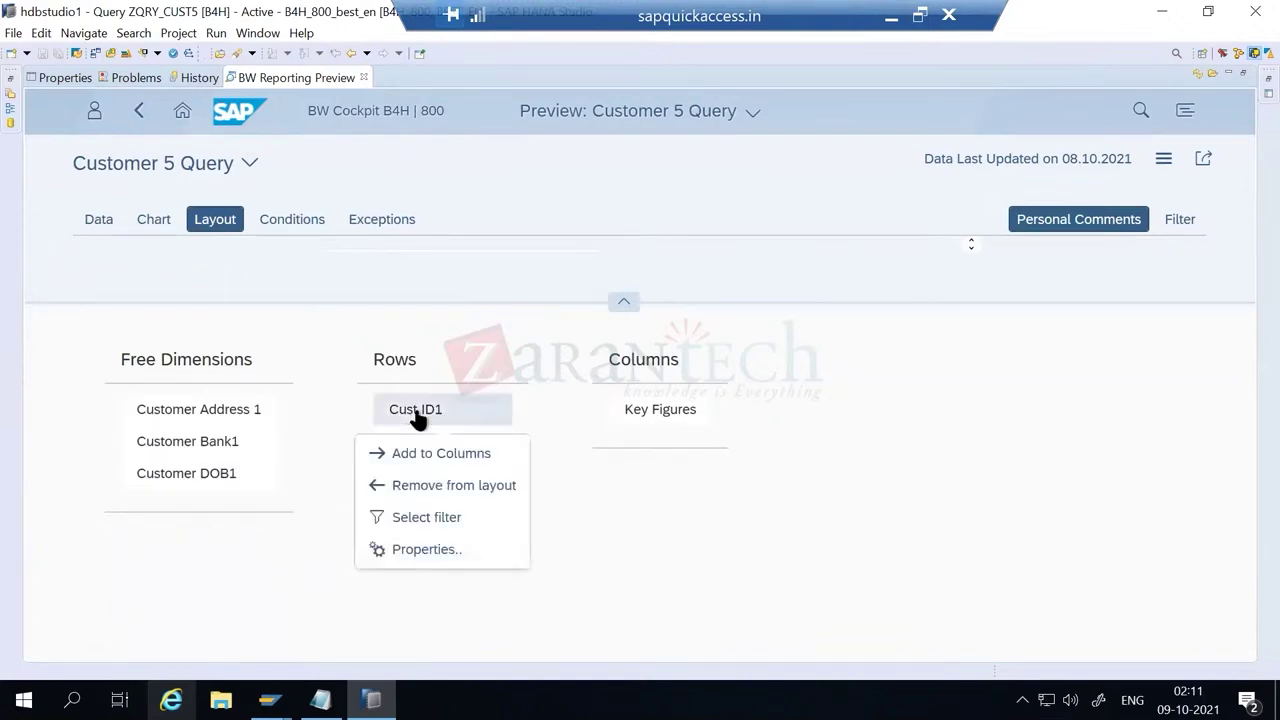
{"action": "right_click", "coordinate": [417, 418]}
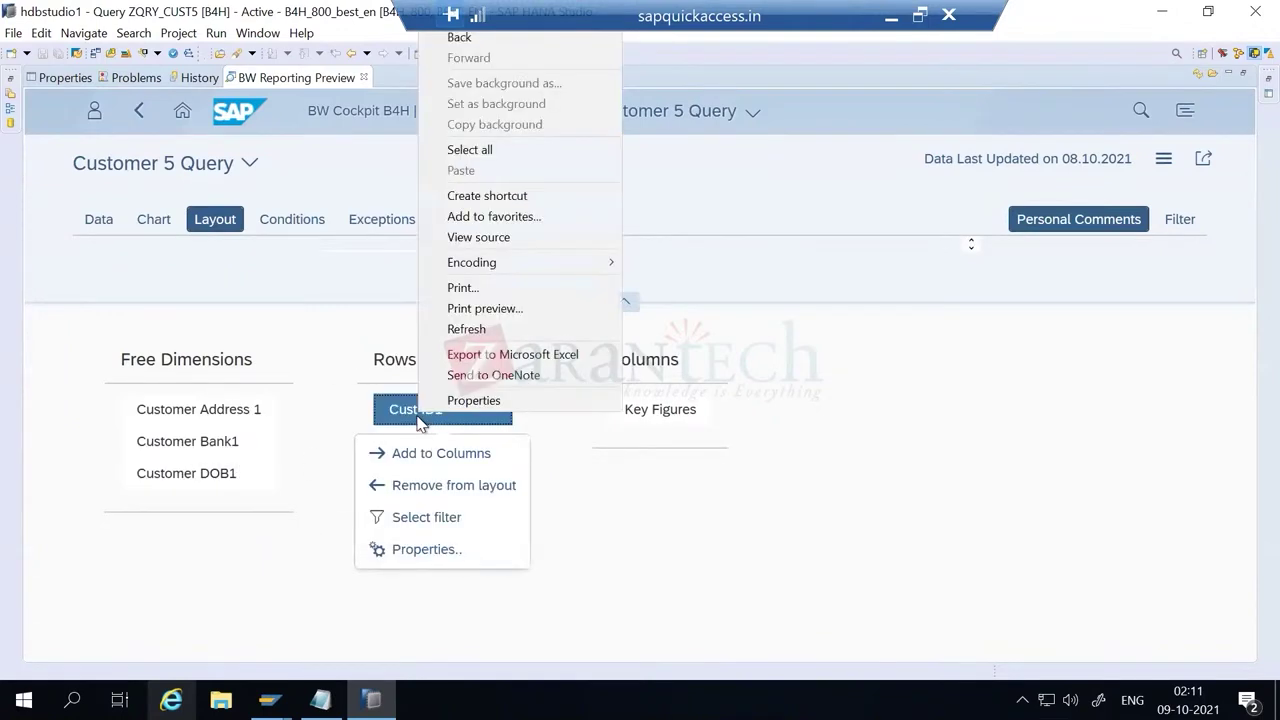
{"action": "left_click", "coordinate": [418, 550]}
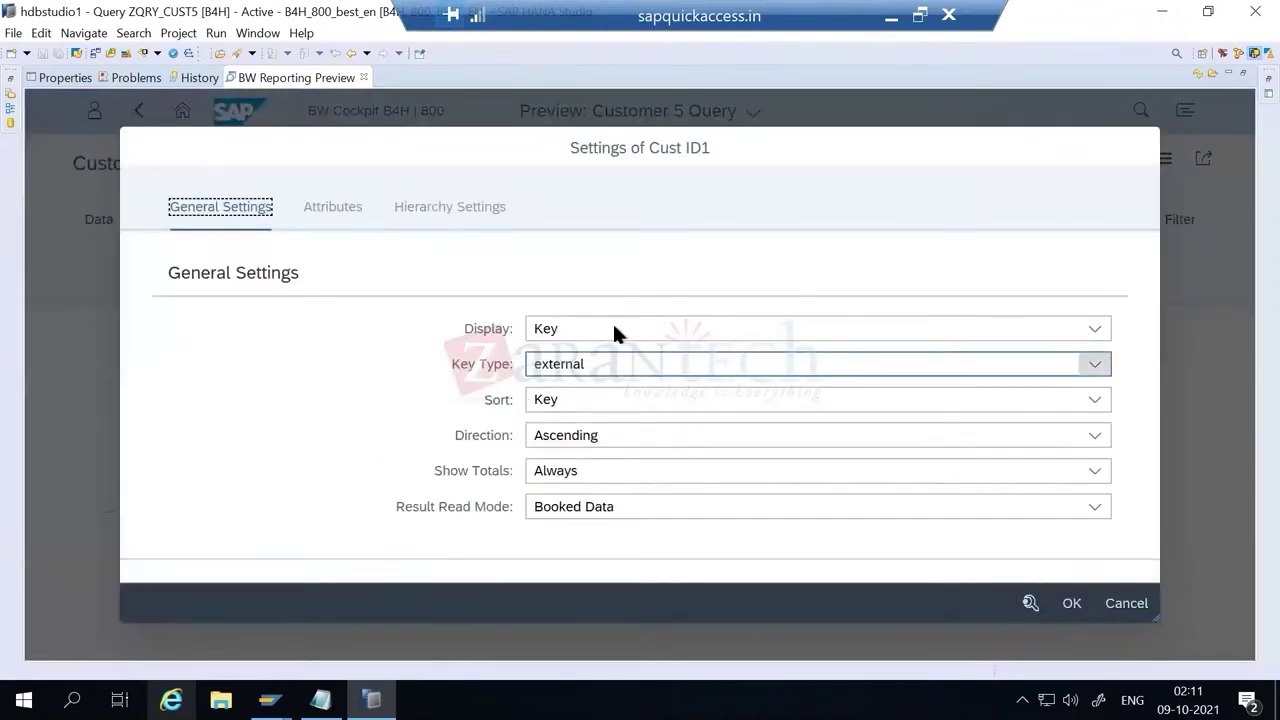
- Leave Cust ID1's Display as Key and Result Read Mode as Booked Data, then cancel
{"action": "left_click", "coordinate": [614, 330]}
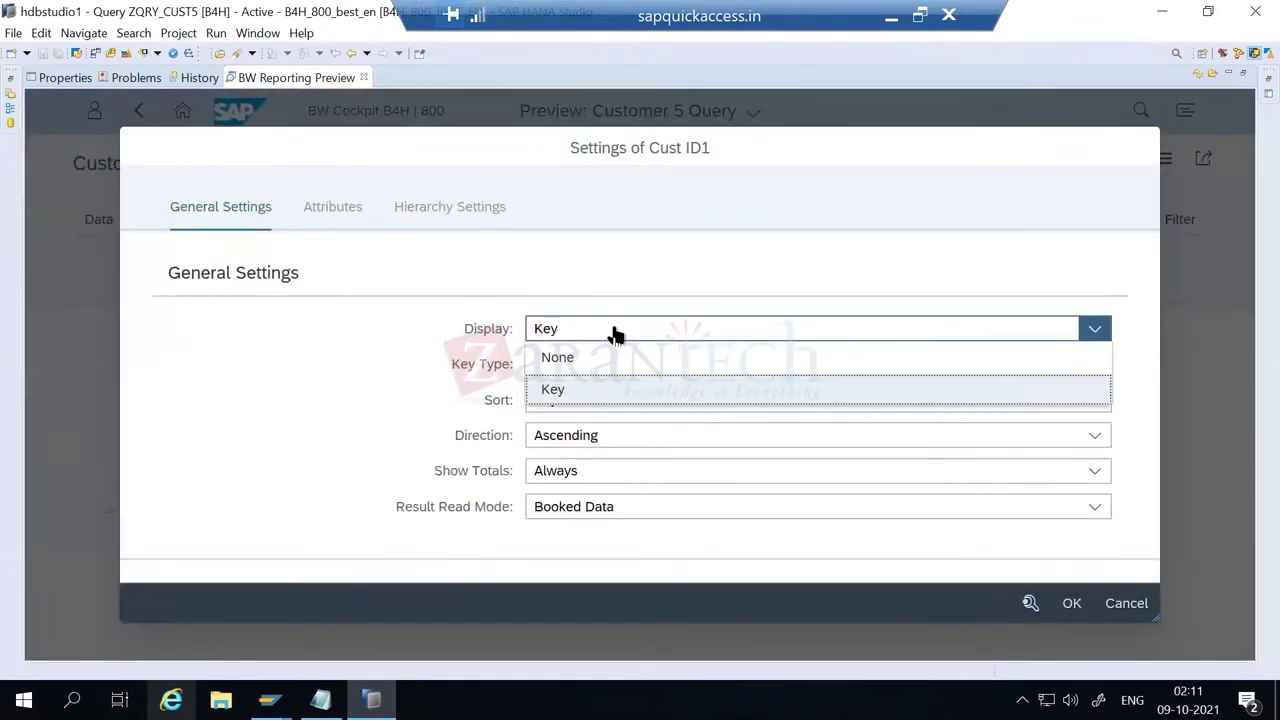
{"action": "left_click", "coordinate": [614, 330]}
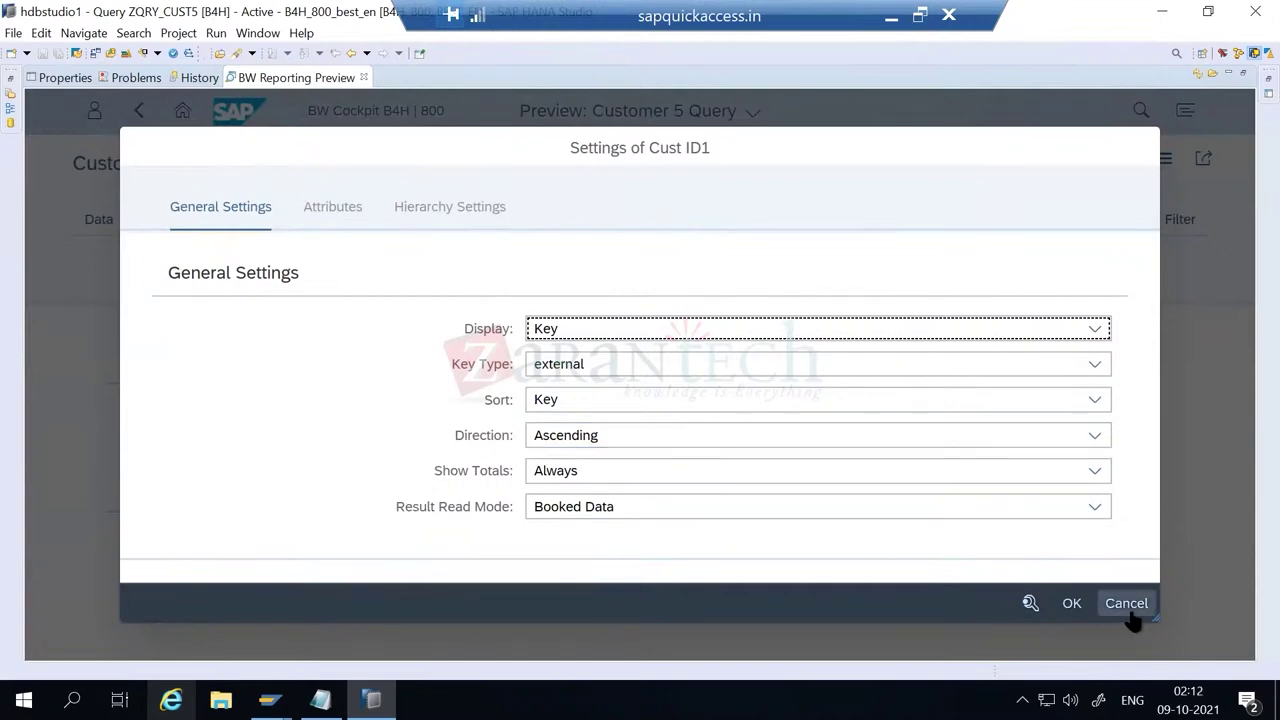
{"action": "left_click", "coordinate": [1088, 510]}
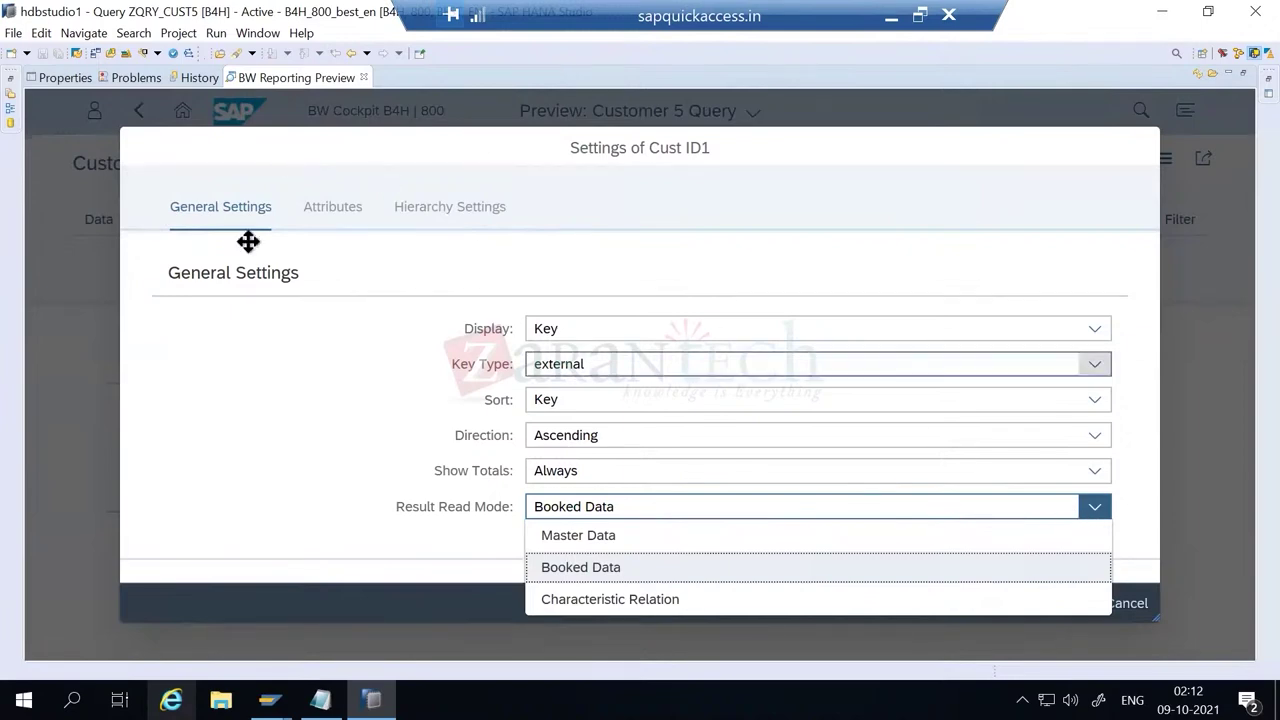
{"action": "left_click", "coordinate": [1133, 423]}
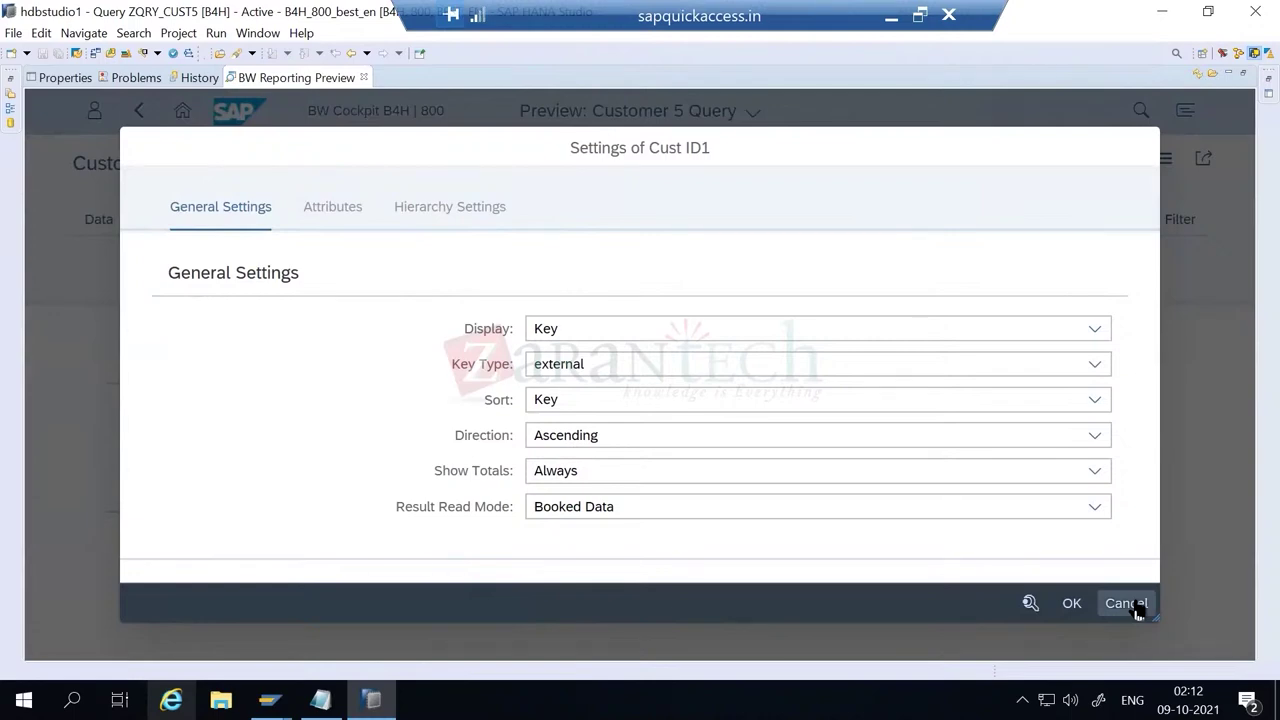
{"action": "left_click", "coordinate": [1134, 604]}
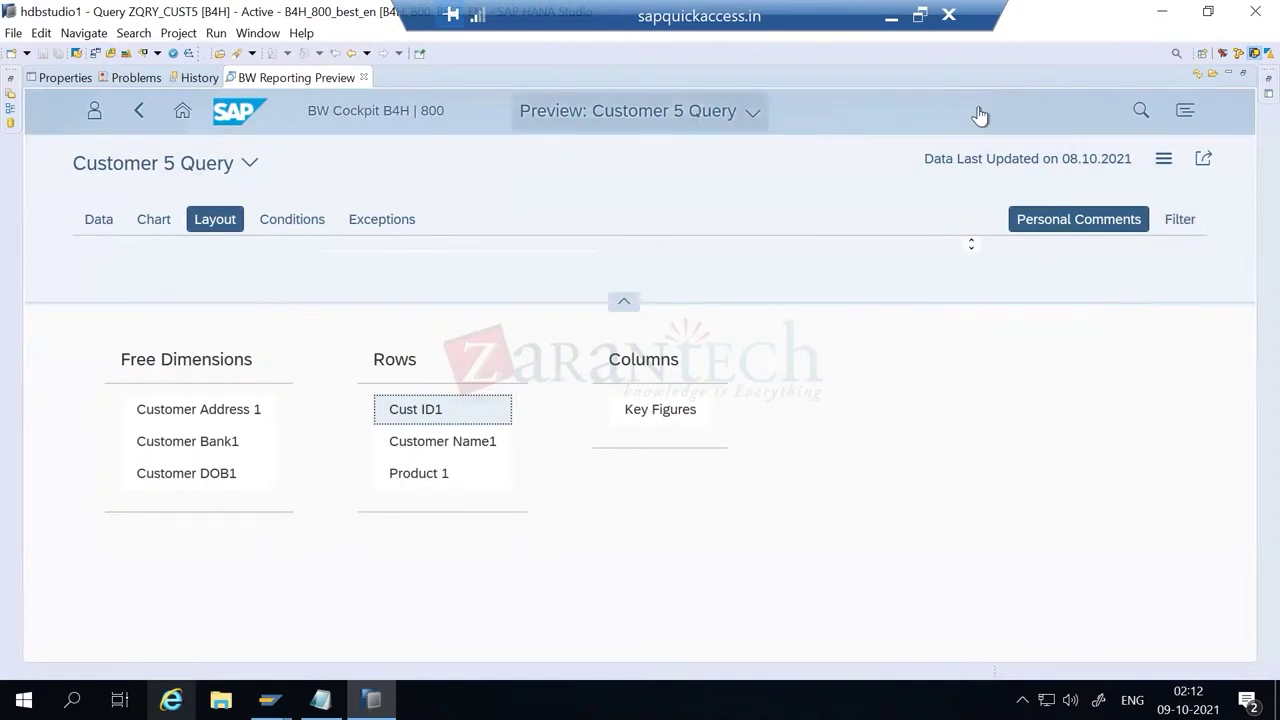
- Restore ZQRY_CUST5's Sheet Definition editor and select all row characteristics with Ctrl+A
{"action": "left_click", "coordinate": [1247, 80]}
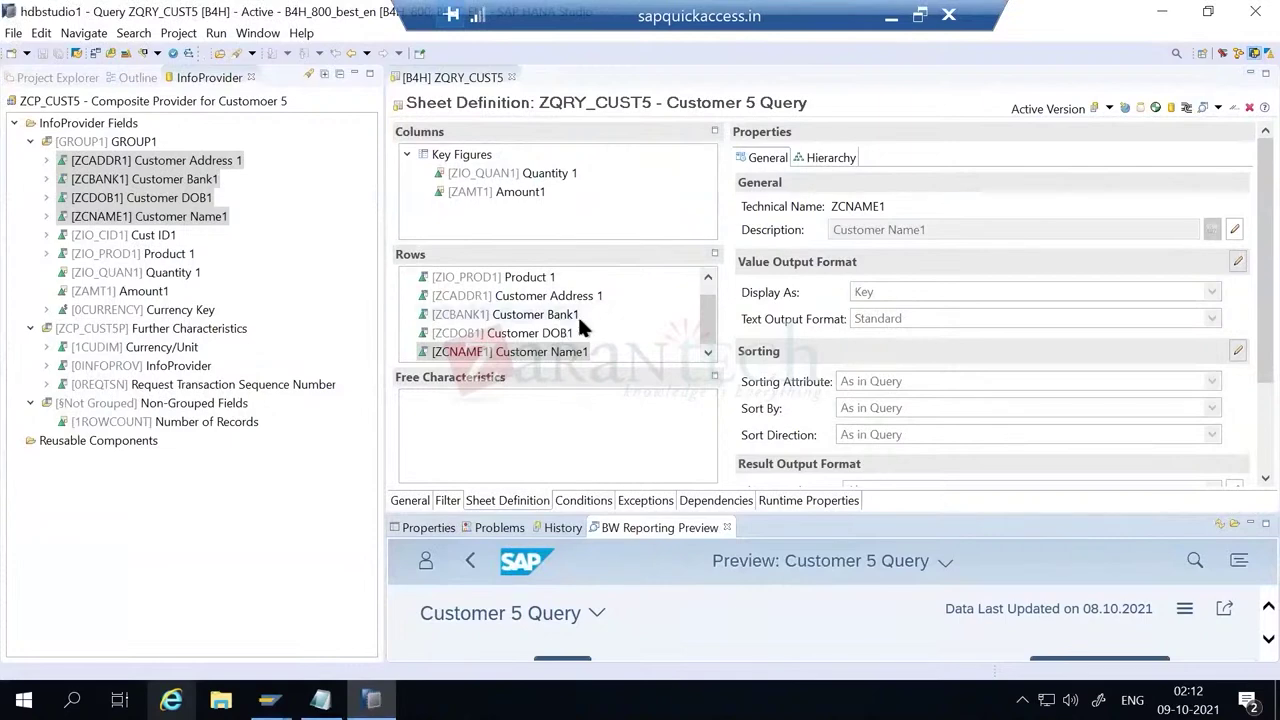
{"action": "left_click", "coordinate": [708, 277]}
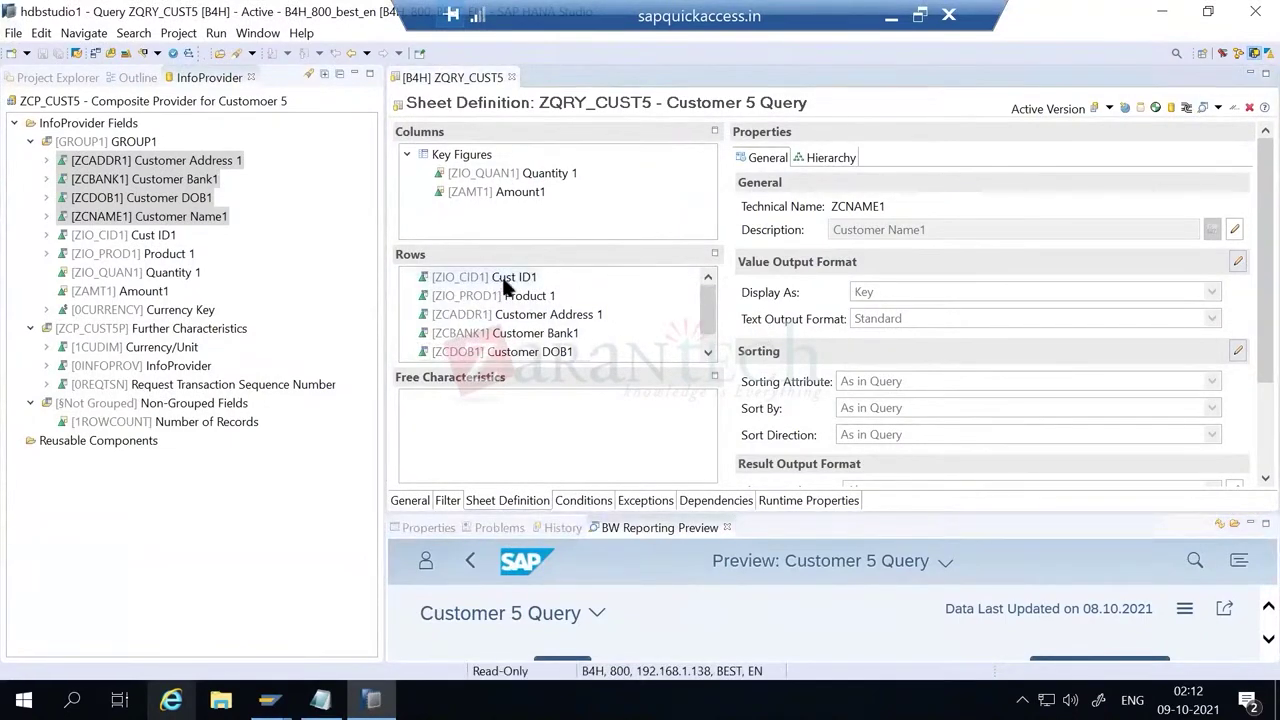
{"action": "left_click", "coordinate": [508, 279]}
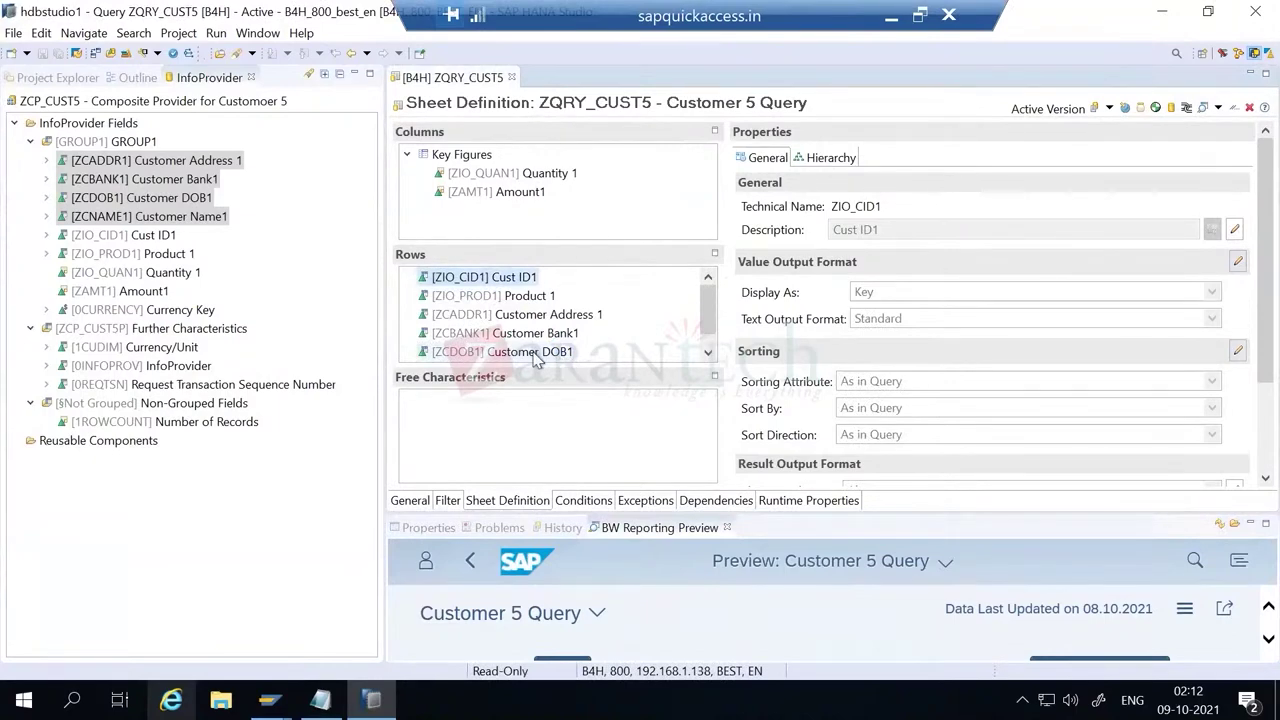
{"action": "left_click", "coordinate": [535, 352]}
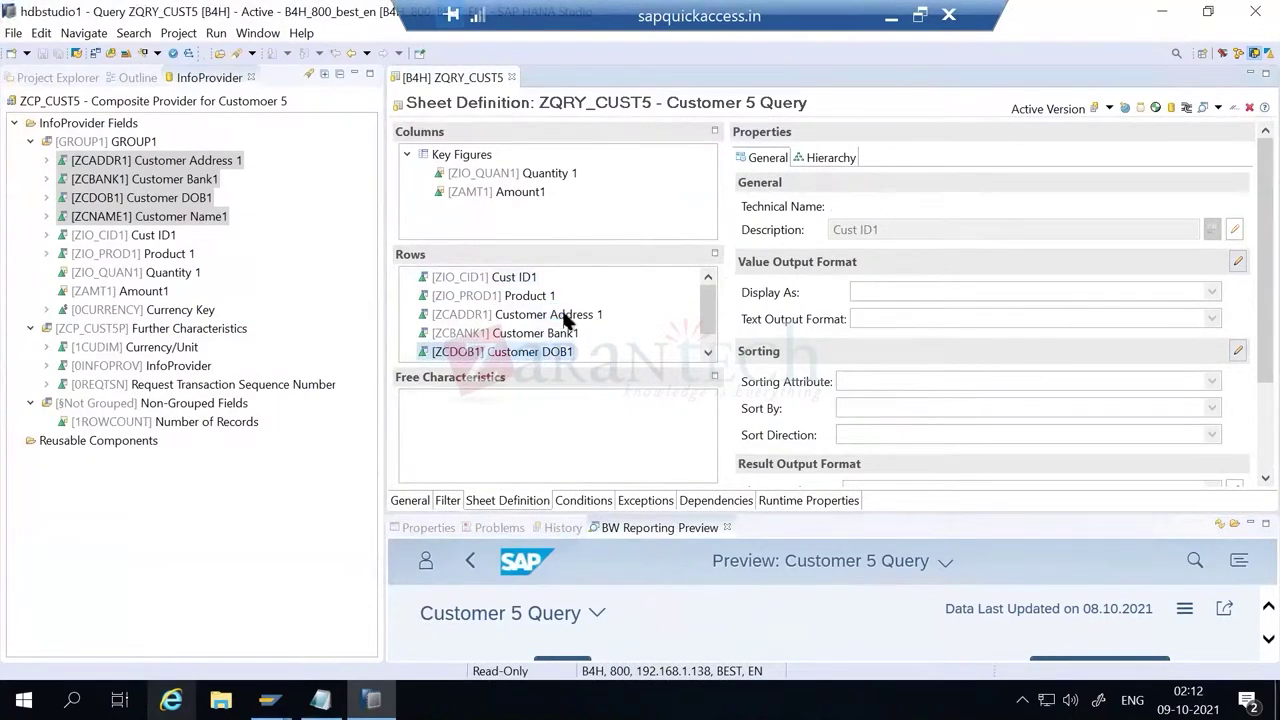
{"action": "key", "text": "ctrl+a"}
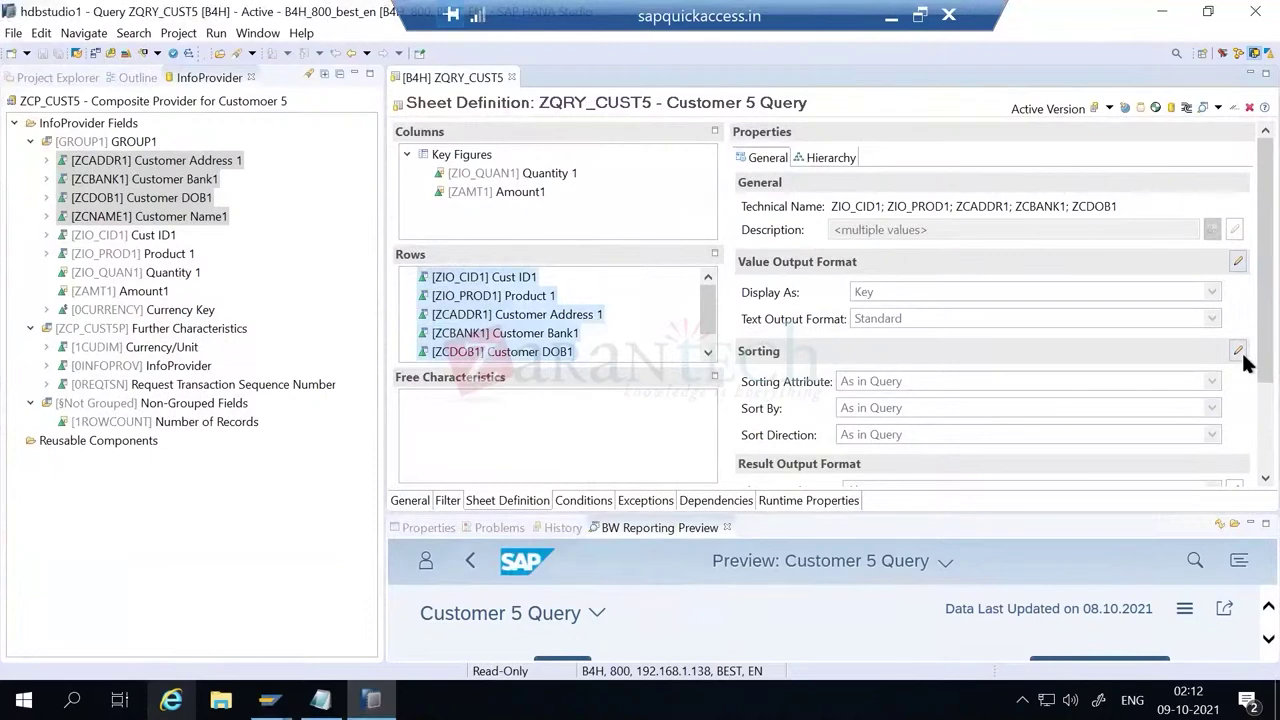
{"action": "scroll", "coordinate": [1245, 400], "scroll_direction": "down", "scroll_amount": 3}
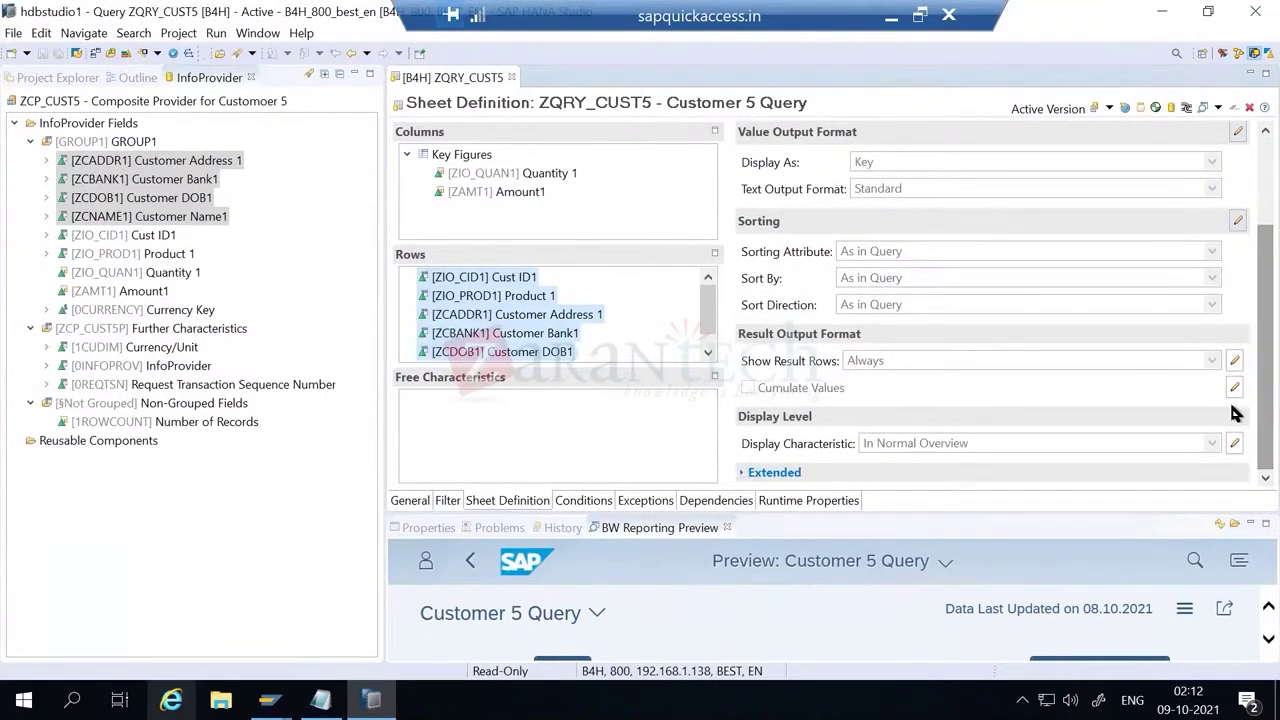
- Maximize the editor, select all six row fields, and set Show Result Rows to Never
{"action": "left_click", "coordinate": [1247, 78]}
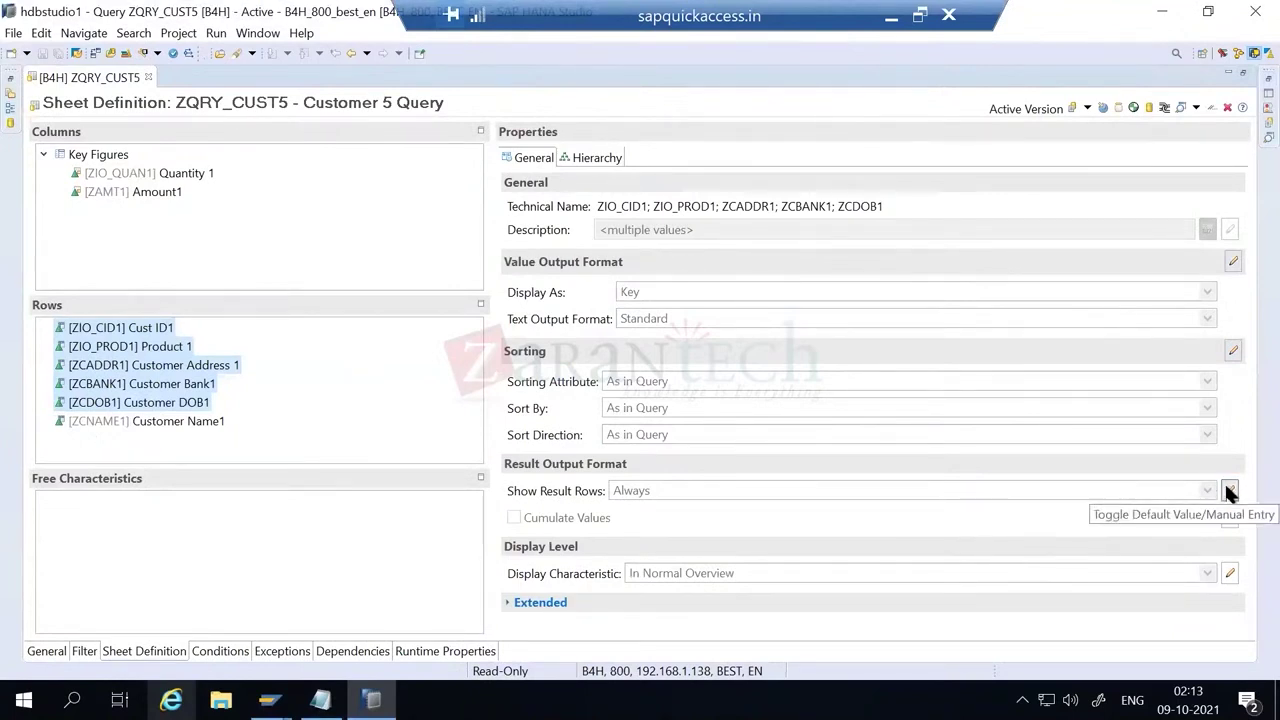
{"action": "left_click", "coordinate": [195, 422]}
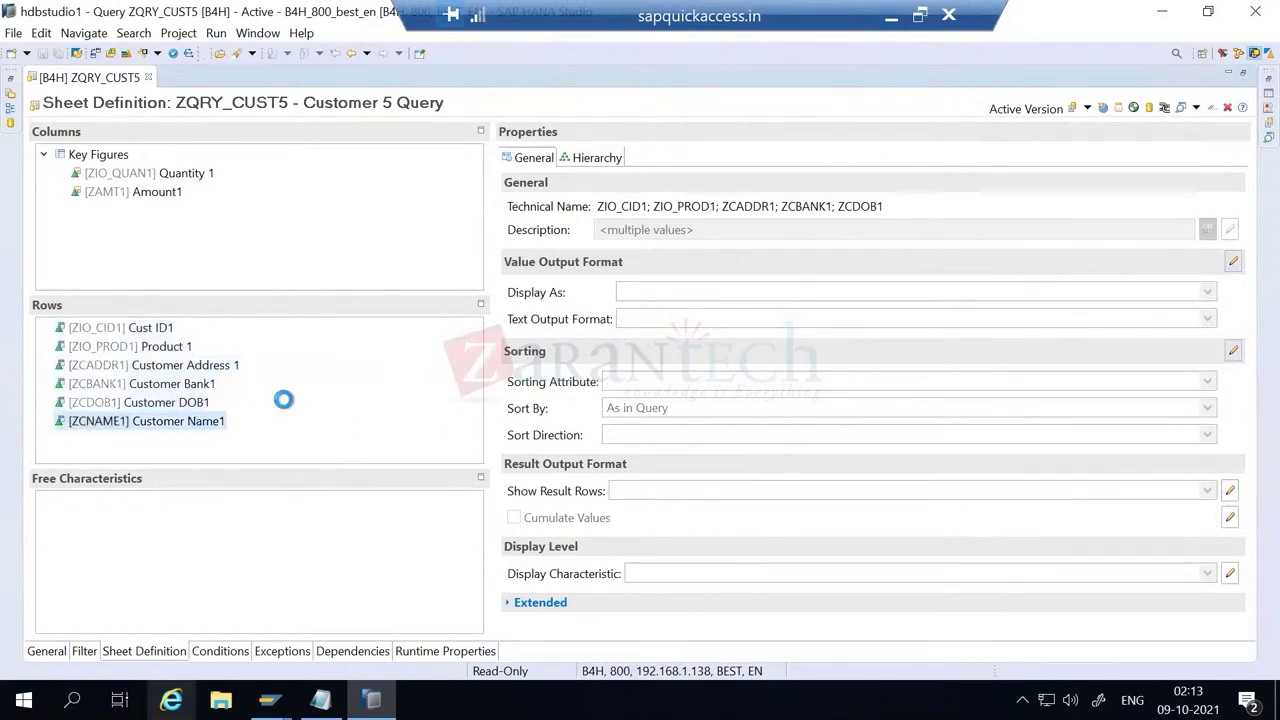
{"action": "key", "text": "ctrl+a"}
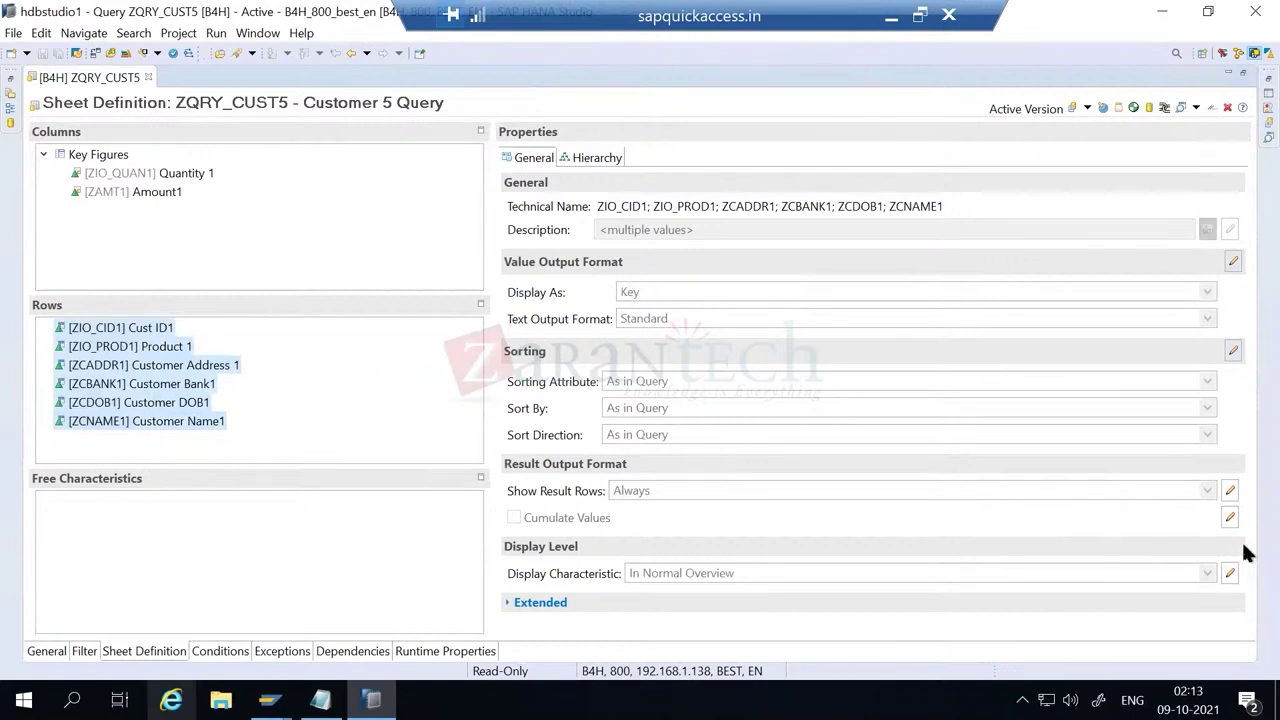
{"action": "left_click", "coordinate": [1231, 492]}
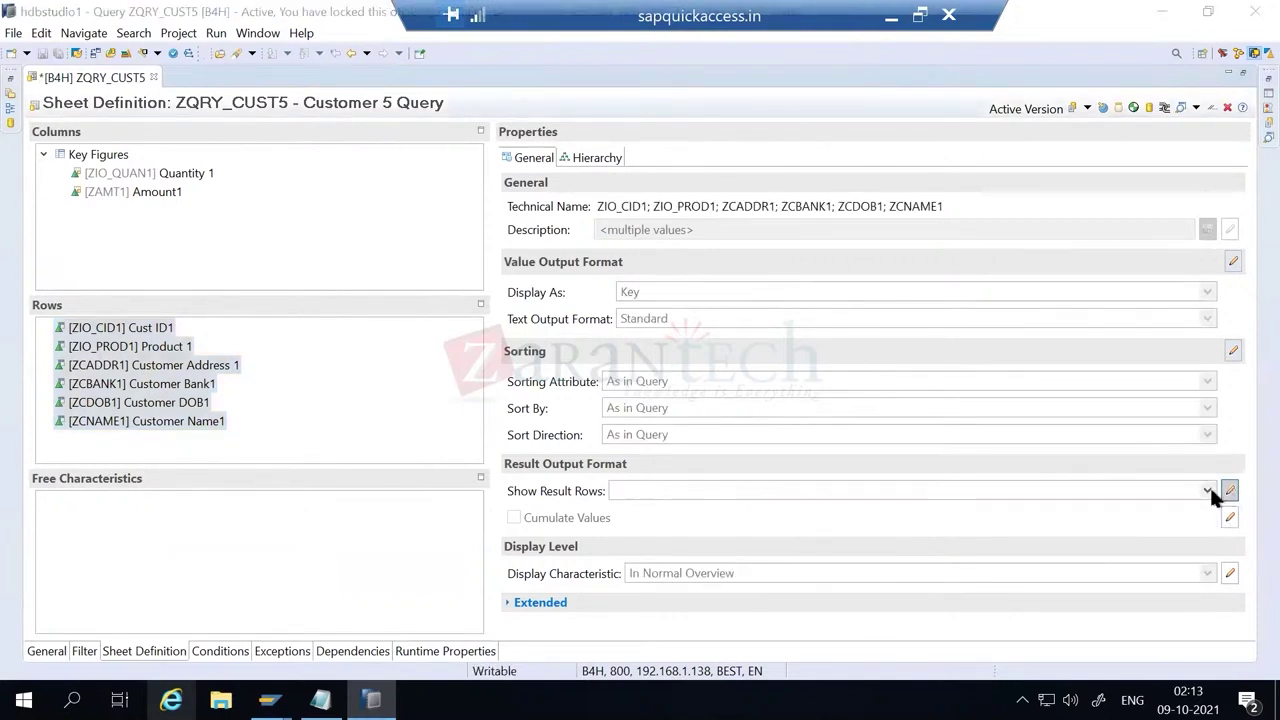
{"action": "left_click", "coordinate": [1208, 490]}
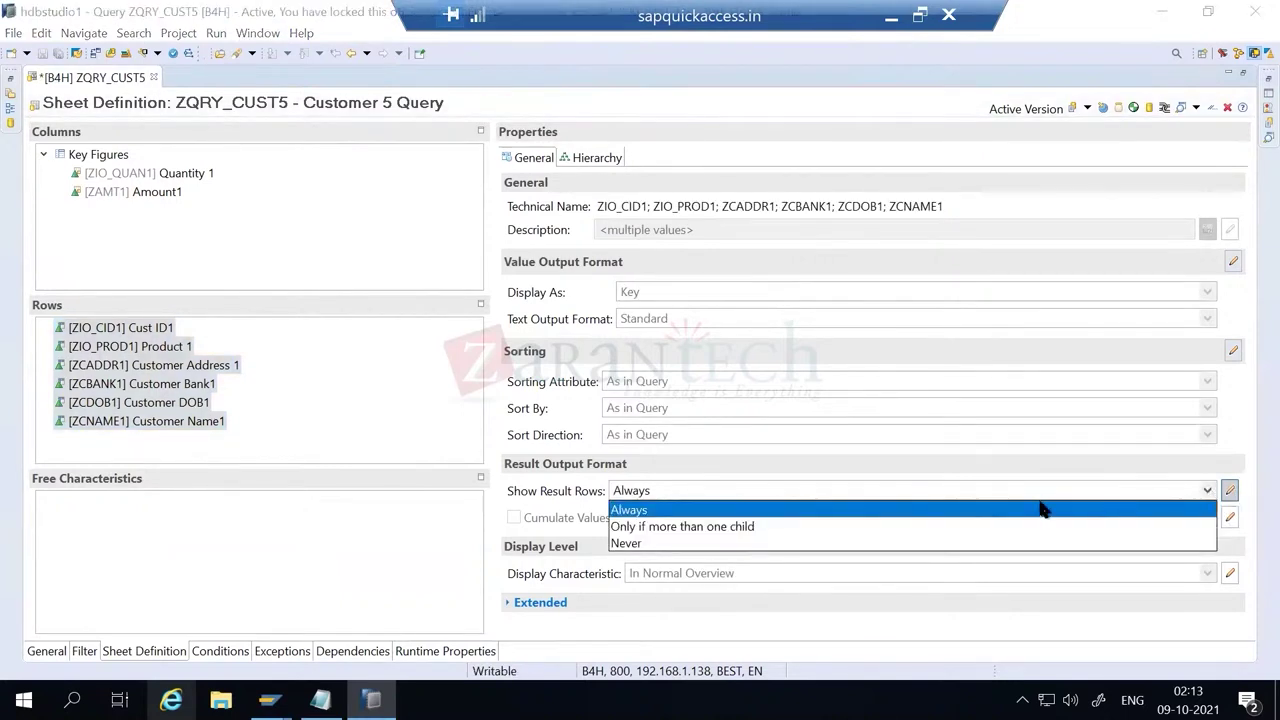
{"action": "left_click", "coordinate": [680, 541]}
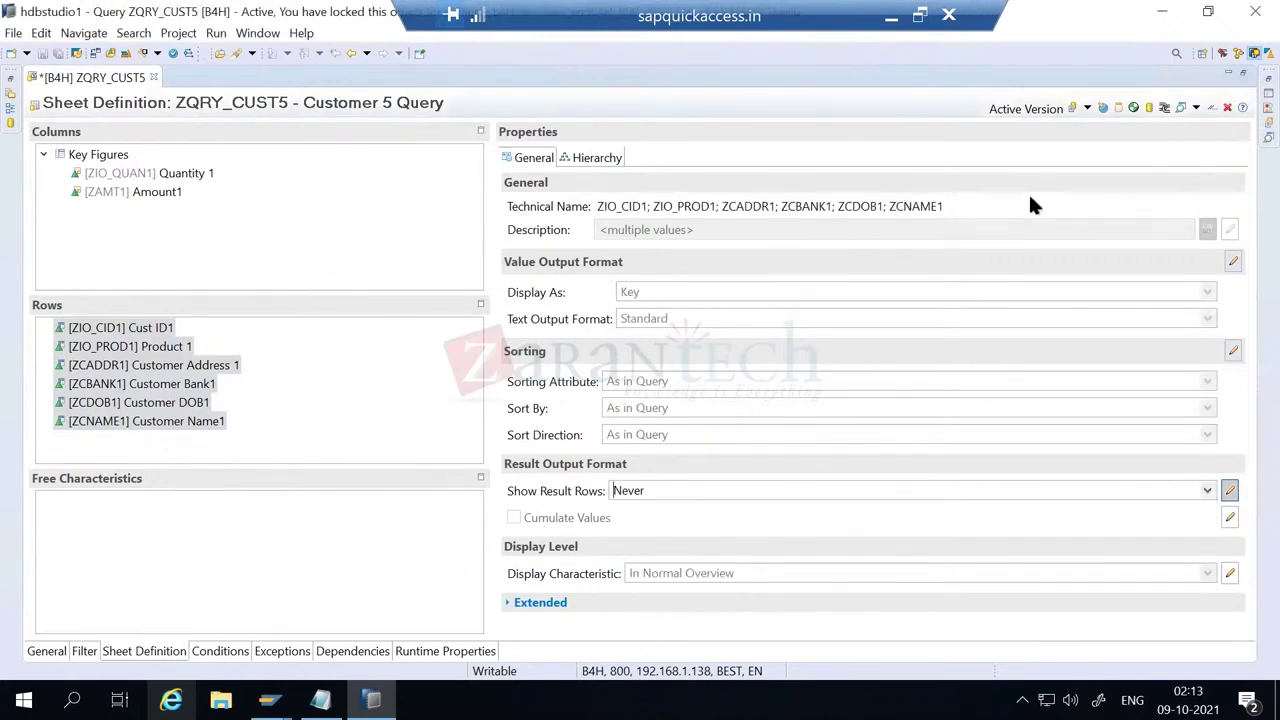
- Save the query and drag Customer Address 1 through Customer Name1 into Free Characteristics
{"action": "left_click", "coordinate": [43, 54]}
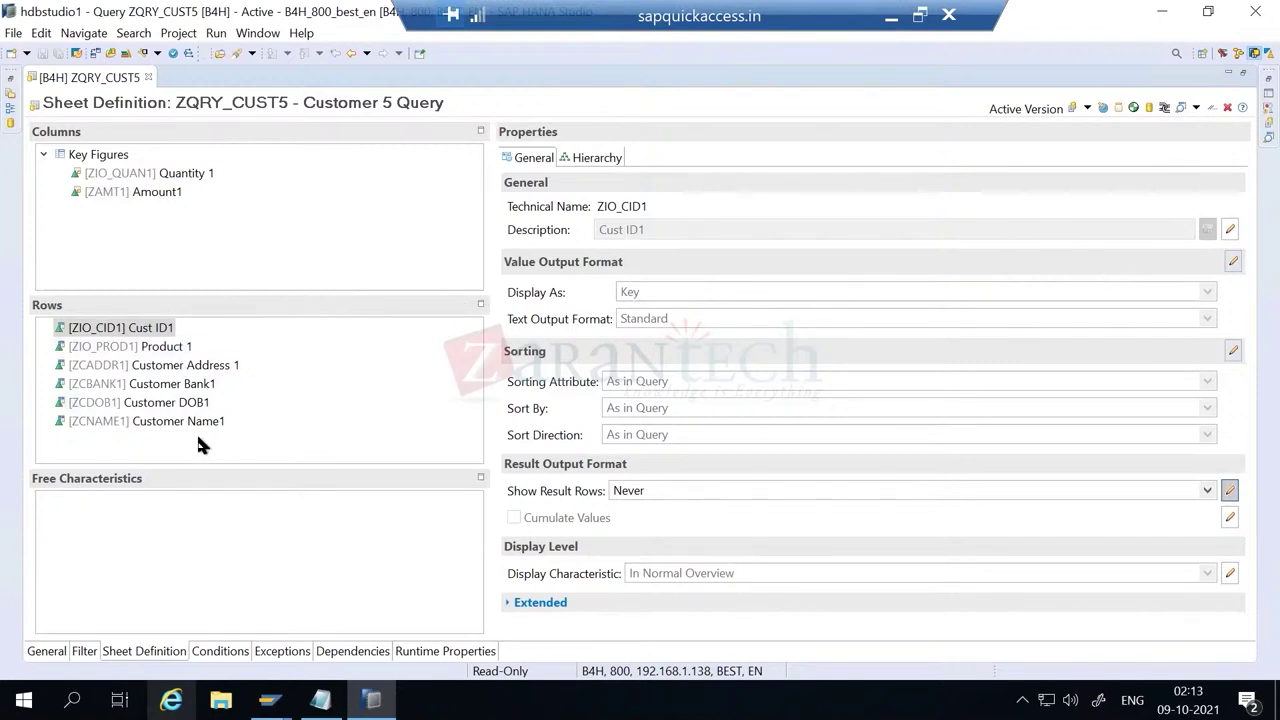
{"action": "left_click", "coordinate": [178, 366]}
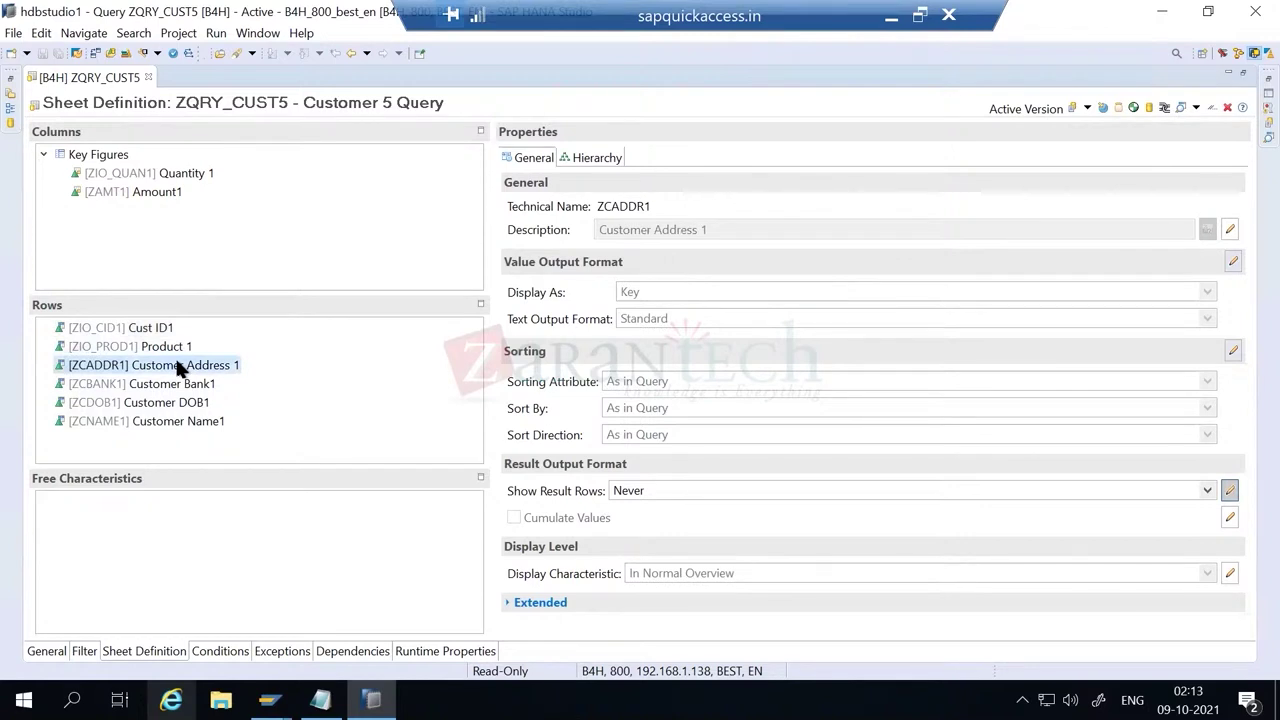
{"action": "left_click", "coordinate": [214, 421]}
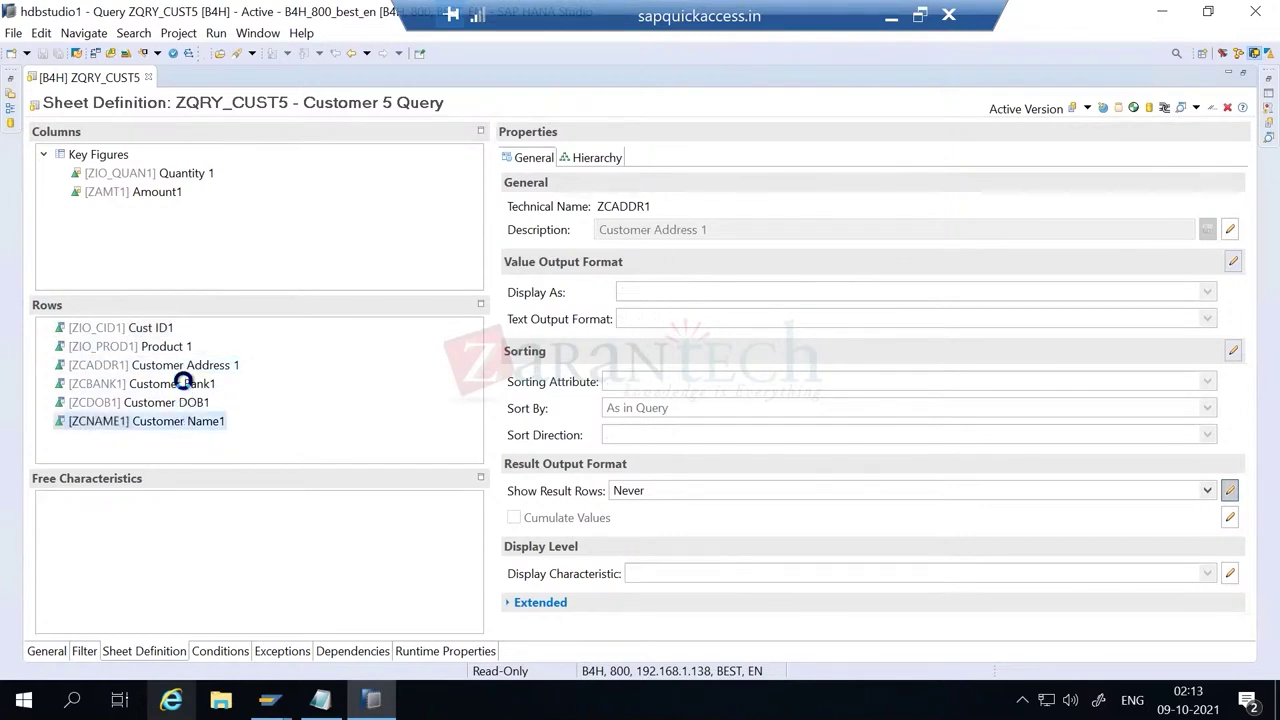
{"action": "left_click", "coordinate": [183, 370], "text": "shift"}
{"action": "left_click_drag", "start_coordinate": [183, 378], "coordinate": [174, 530]}
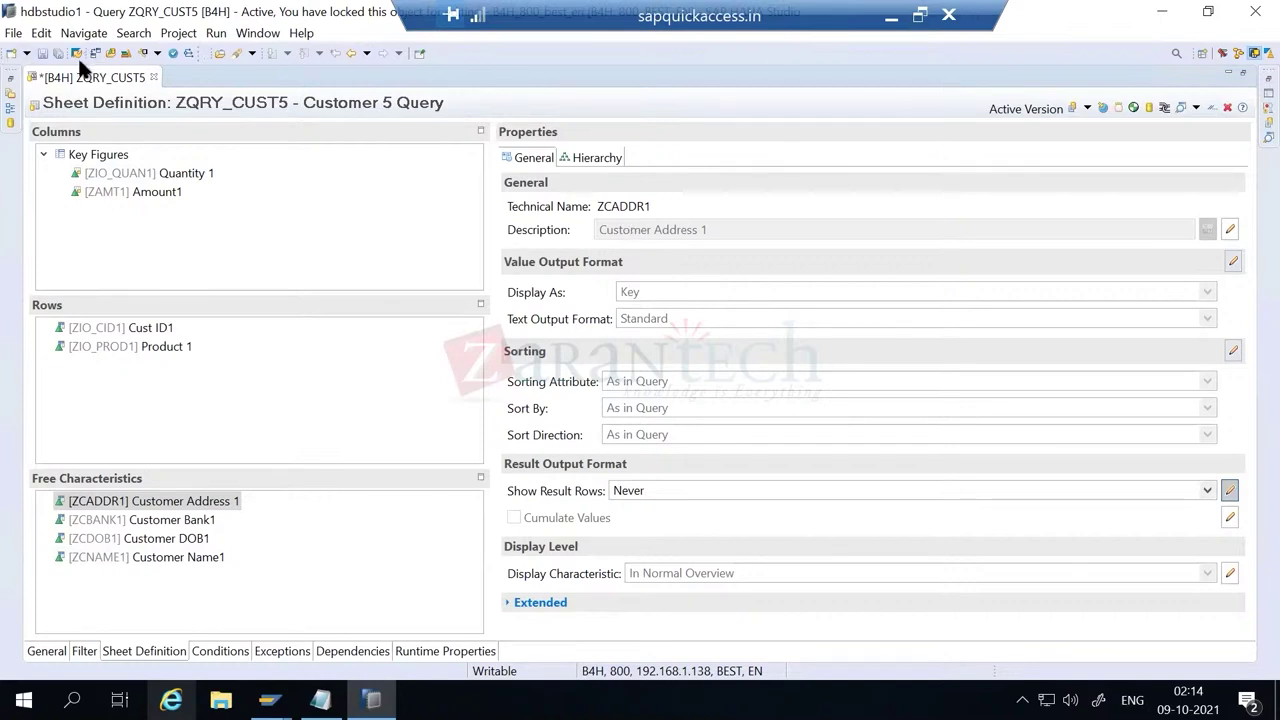
- Save query ZQRY_CUST5 and launch its BW Cockpit Preview
{"action": "left_click", "coordinate": [42, 54]}
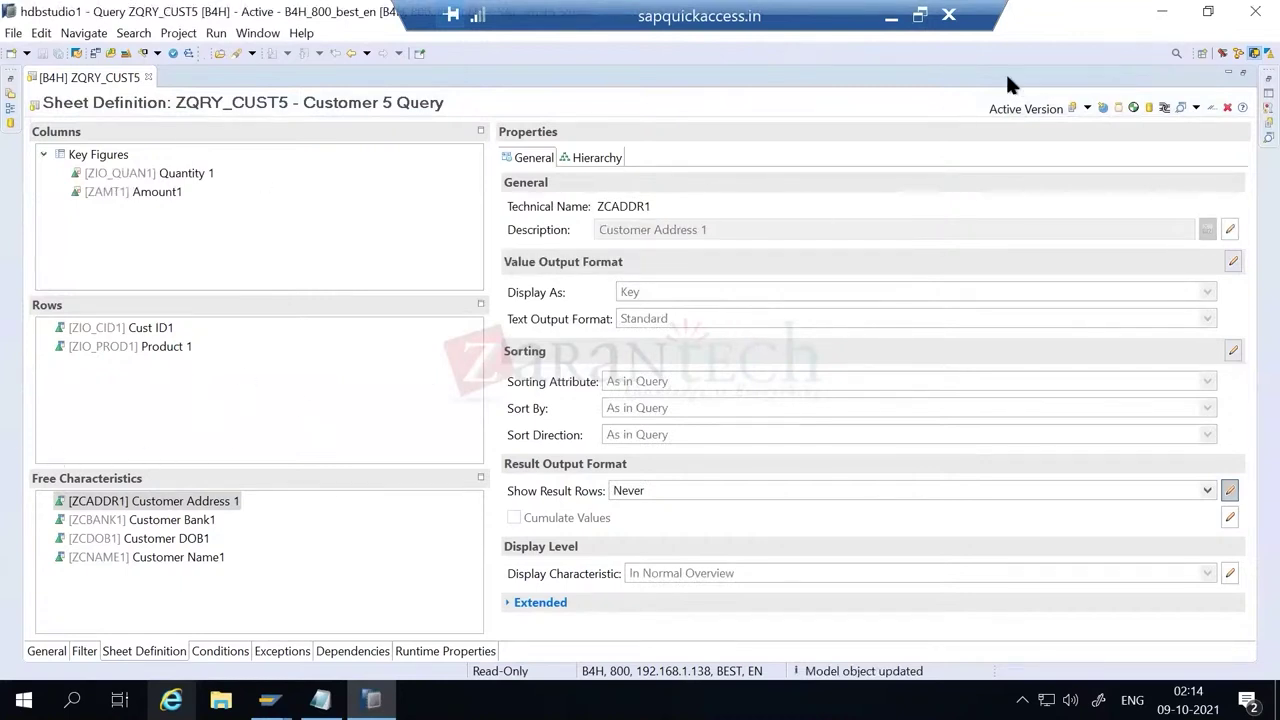
{"action": "left_click", "coordinate": [1195, 108]}
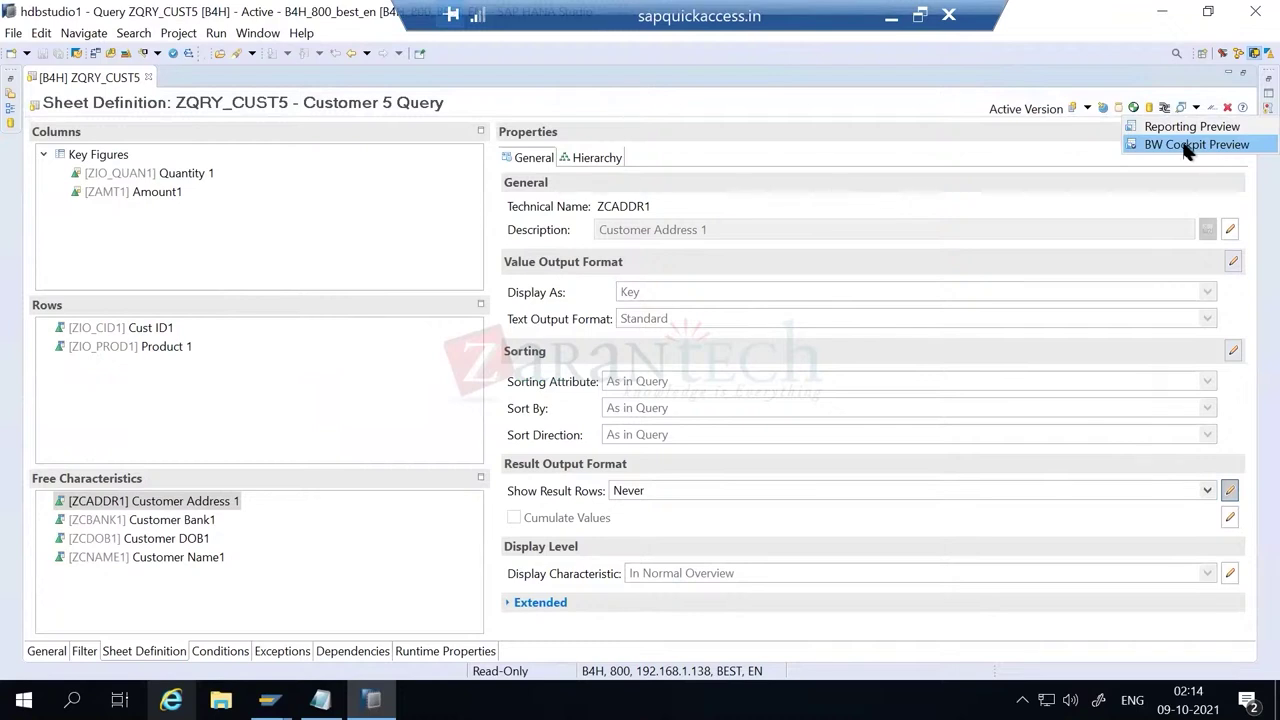
{"action": "left_click", "coordinate": [1188, 147]}
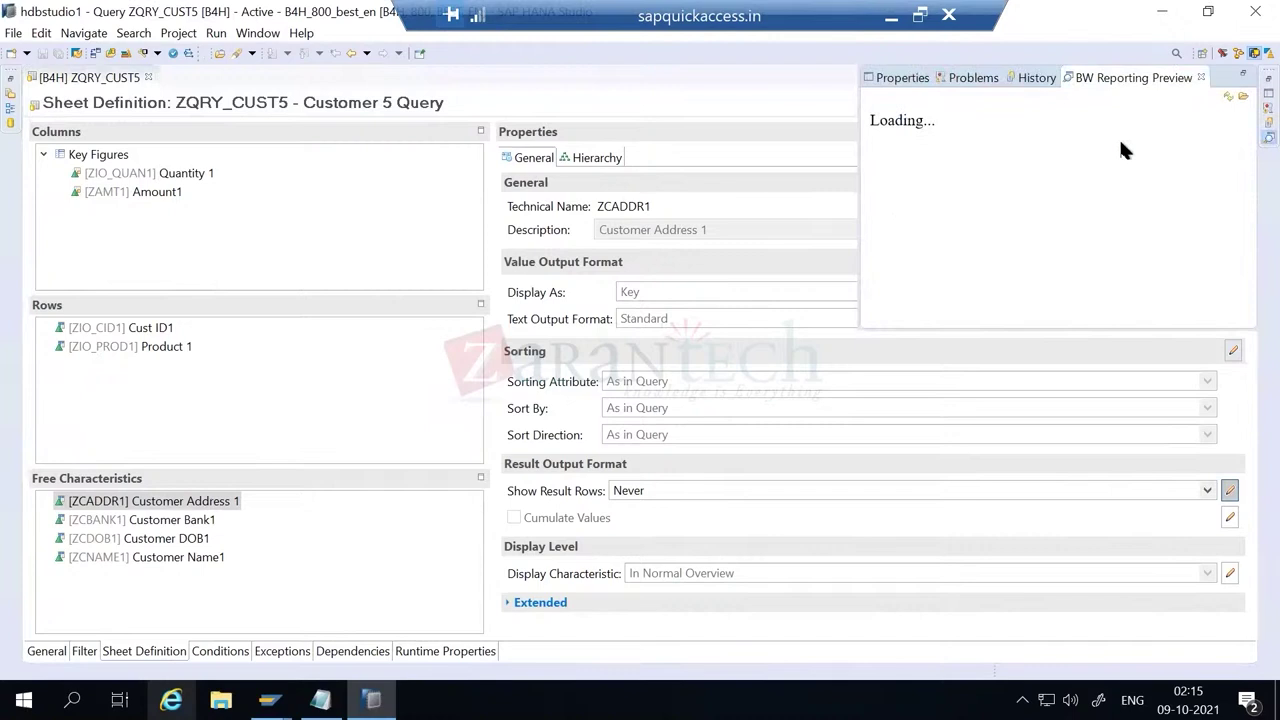
- Maximize the BW Reporting Preview, expand its header and show the Layout tab
{"action": "left_click", "coordinate": [1243, 80]}
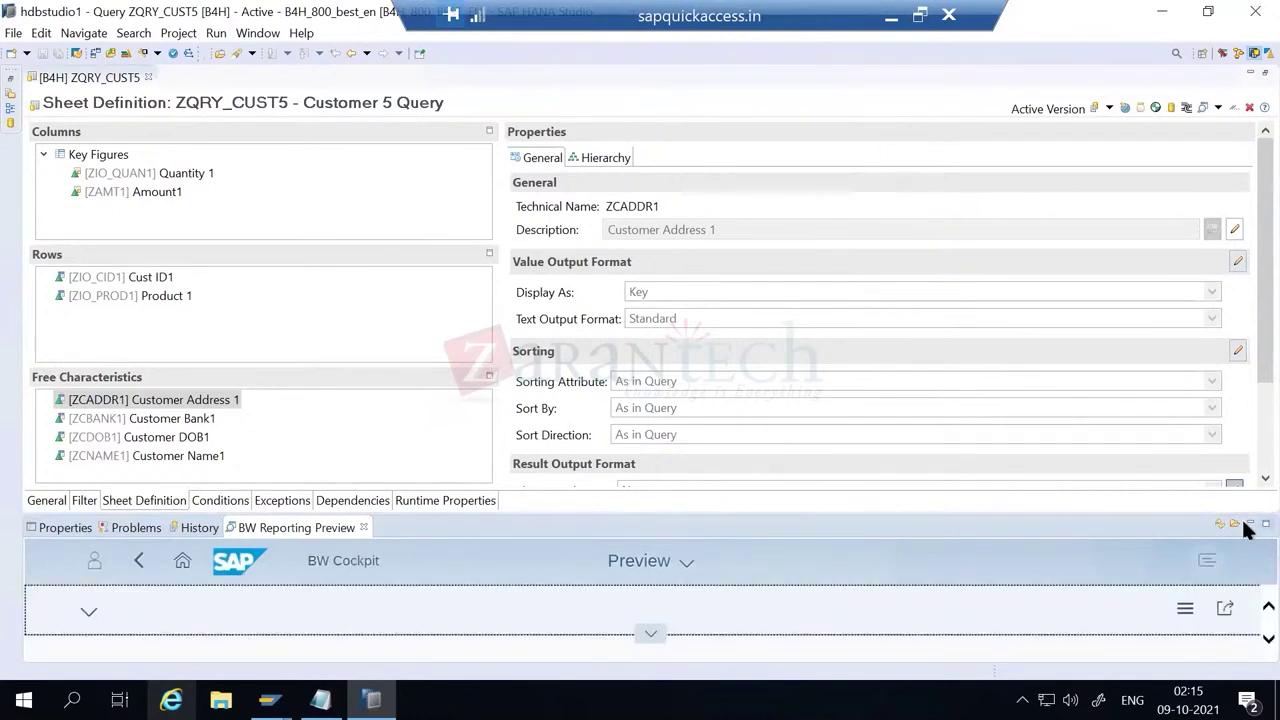
{"action": "left_click", "coordinate": [1248, 524]}
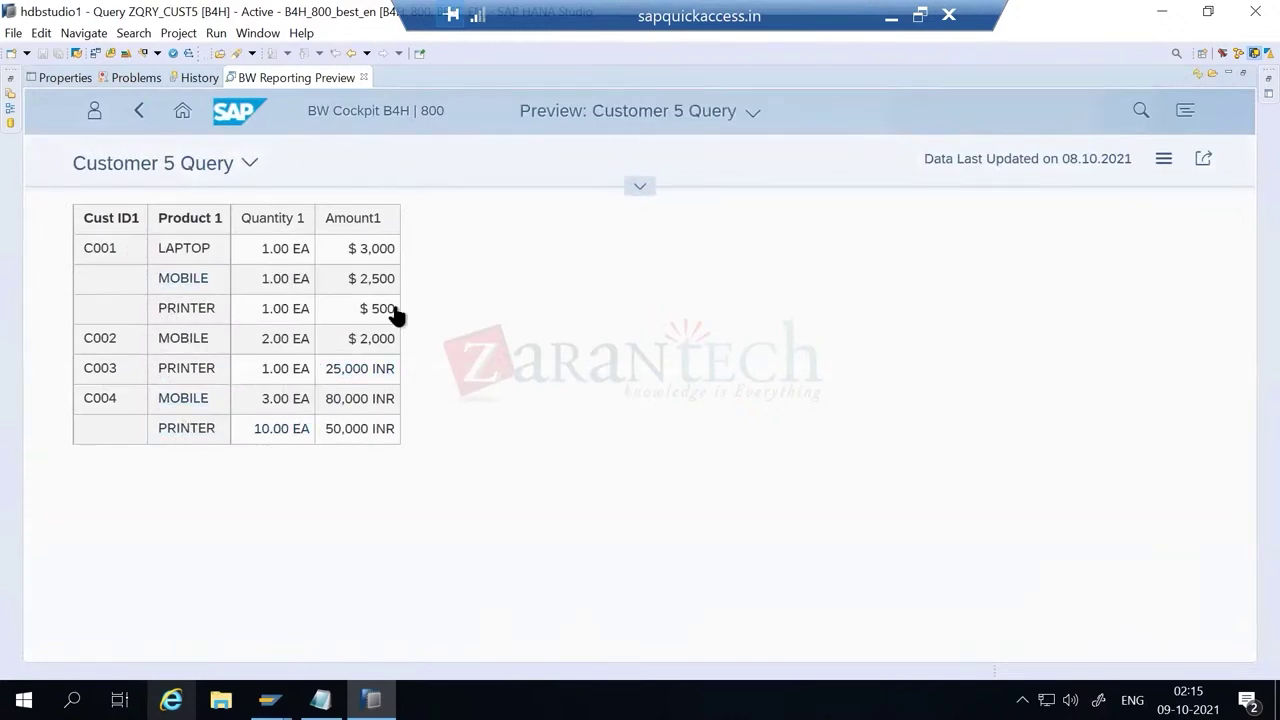
{"action": "left_click", "coordinate": [641, 188]}
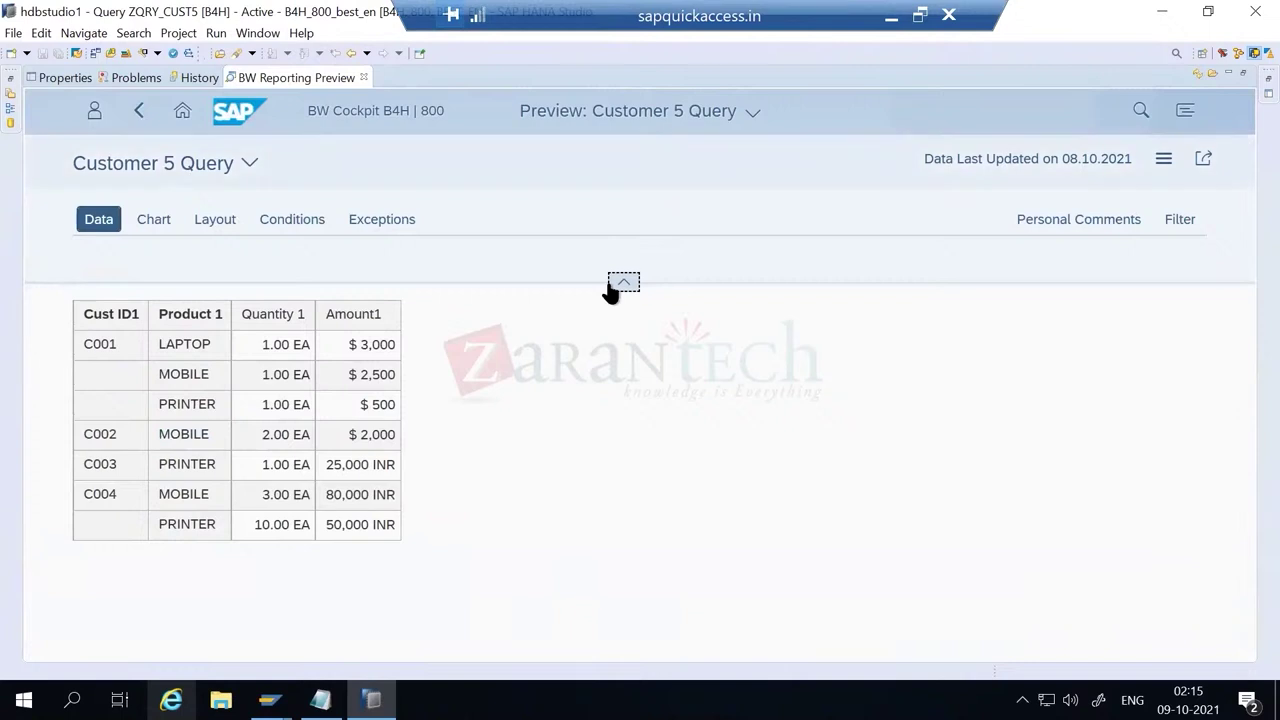
{"action": "left_click", "coordinate": [612, 286]}
{"action": "left_click", "coordinate": [641, 190]}
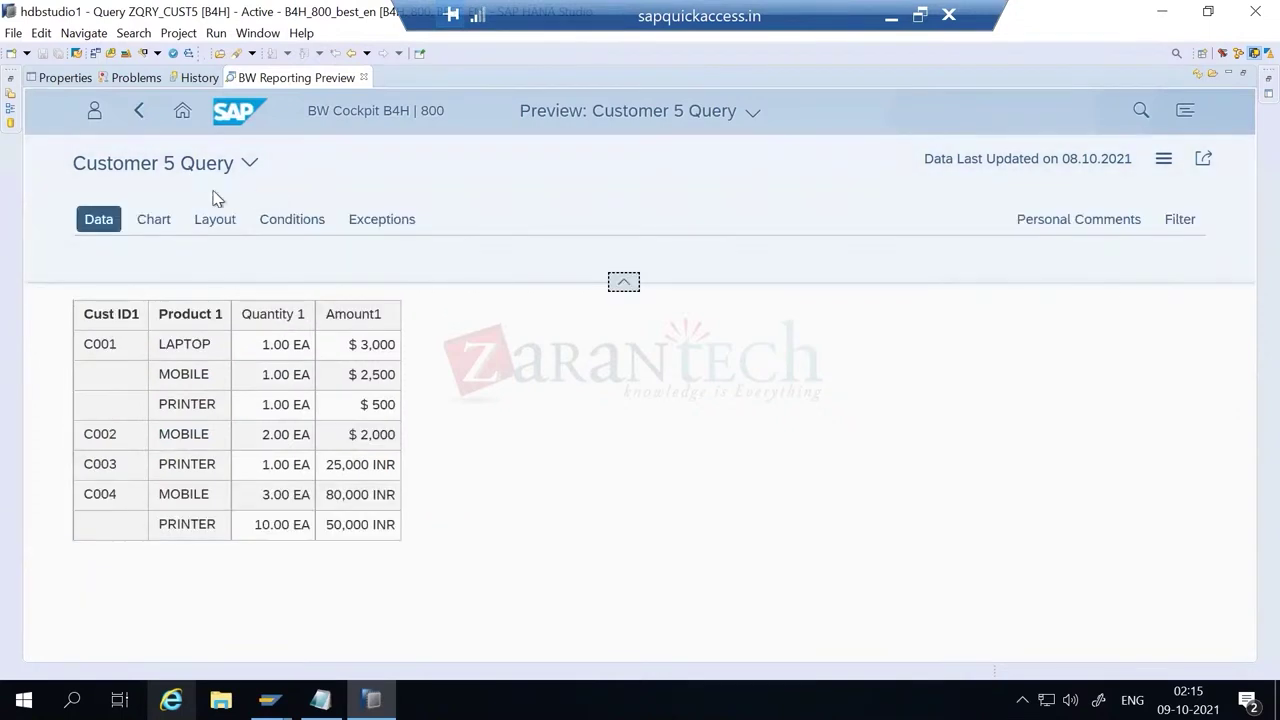
{"action": "left_click", "coordinate": [213, 221]}
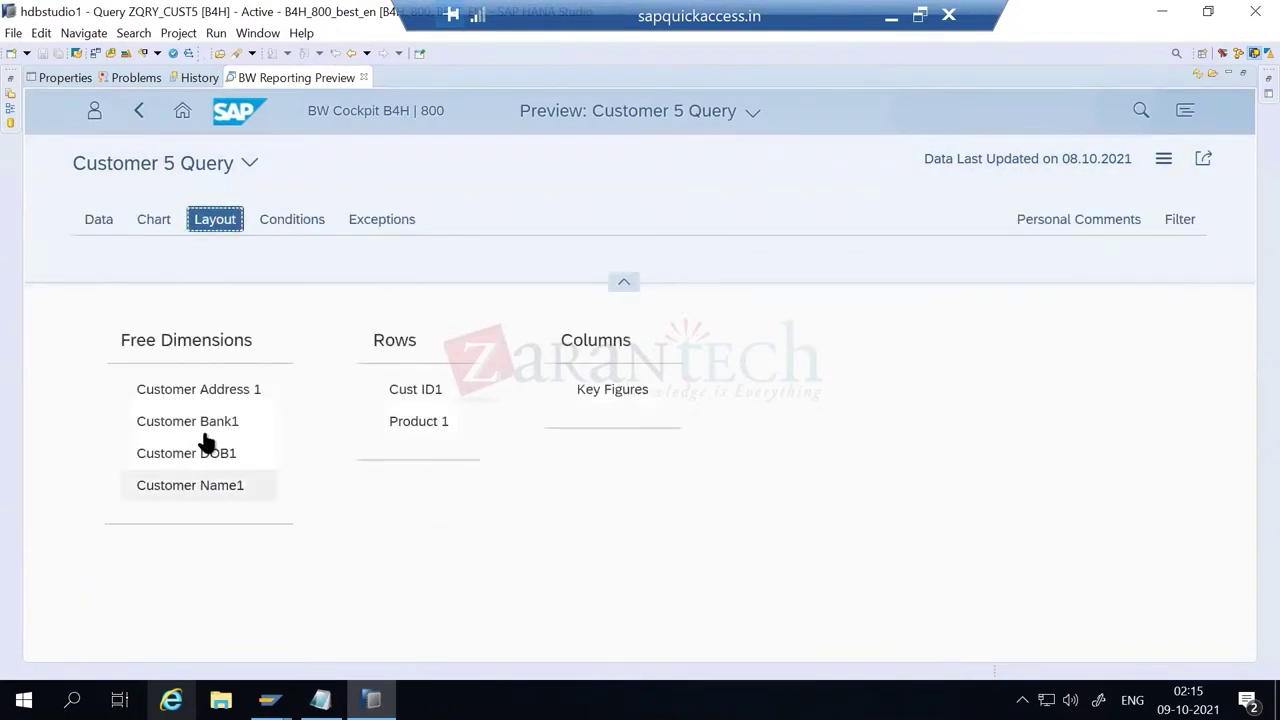
- Add Customer Name1 to the rows and move it above Product 1
{"action": "left_click", "coordinate": [202, 488]}
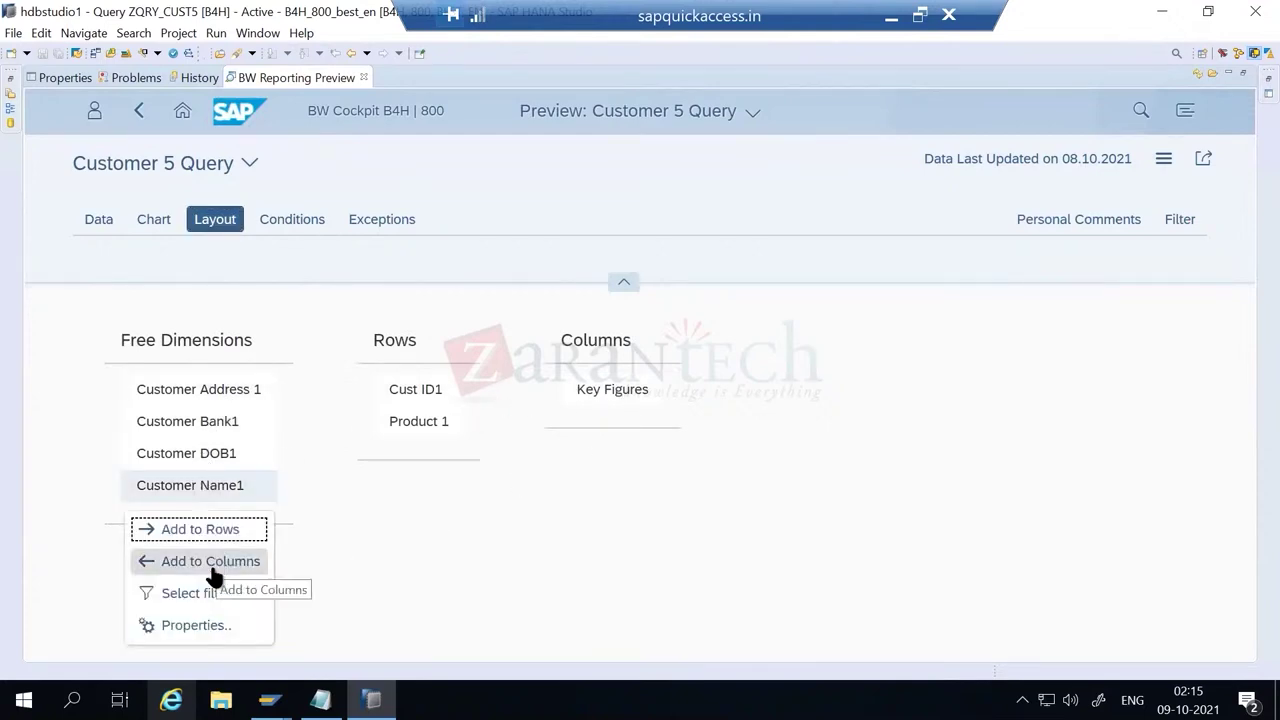
{"action": "left_click", "coordinate": [203, 530]}
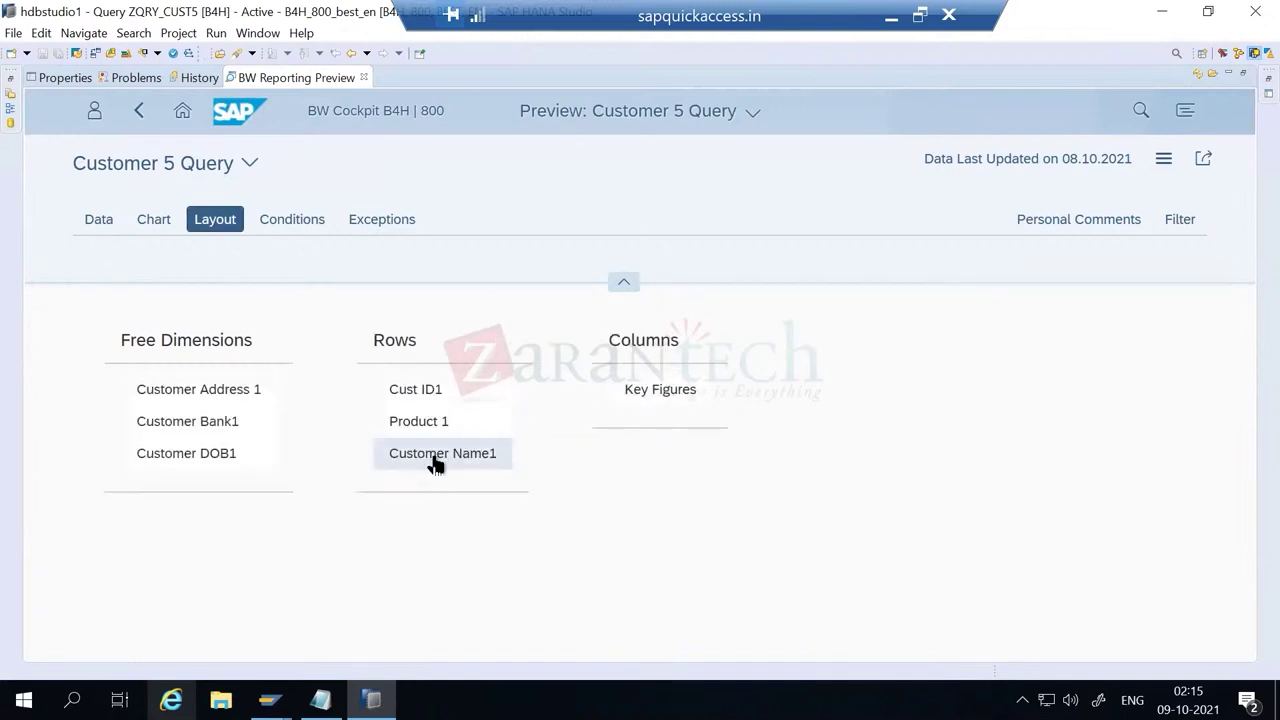
{"action": "left_click", "coordinate": [434, 462]}
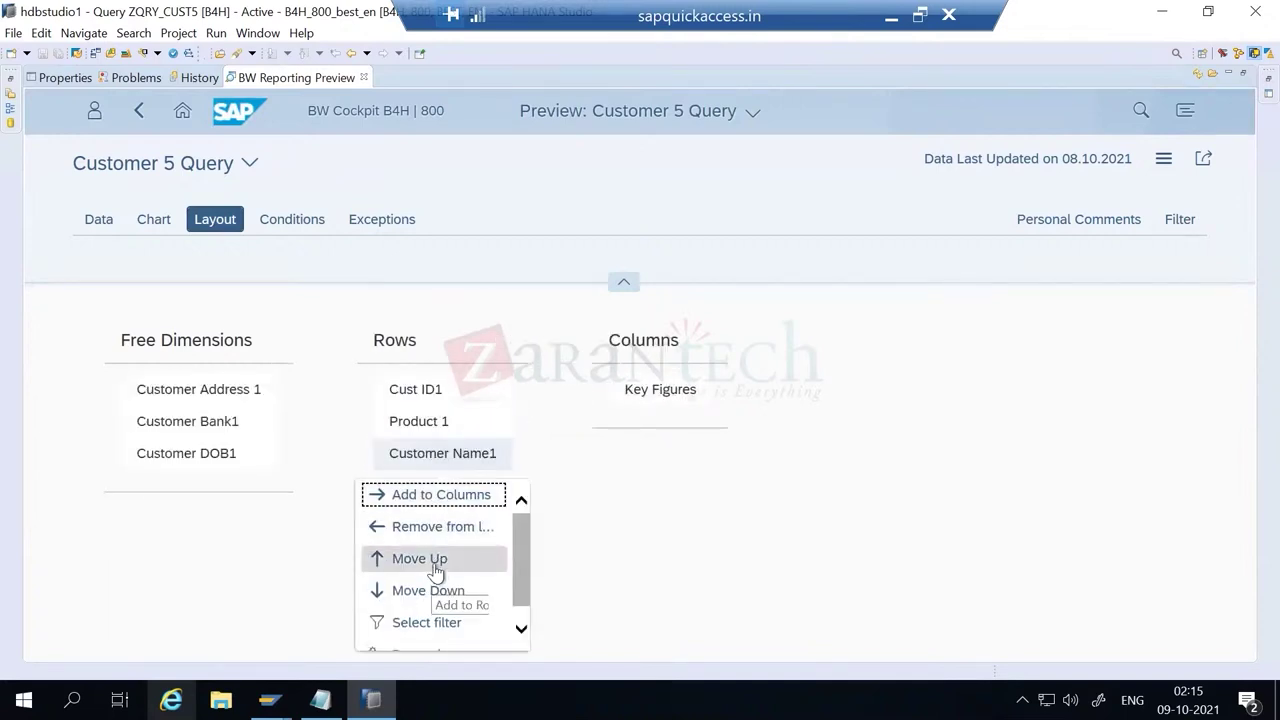
{"action": "left_click", "coordinate": [450, 463]}
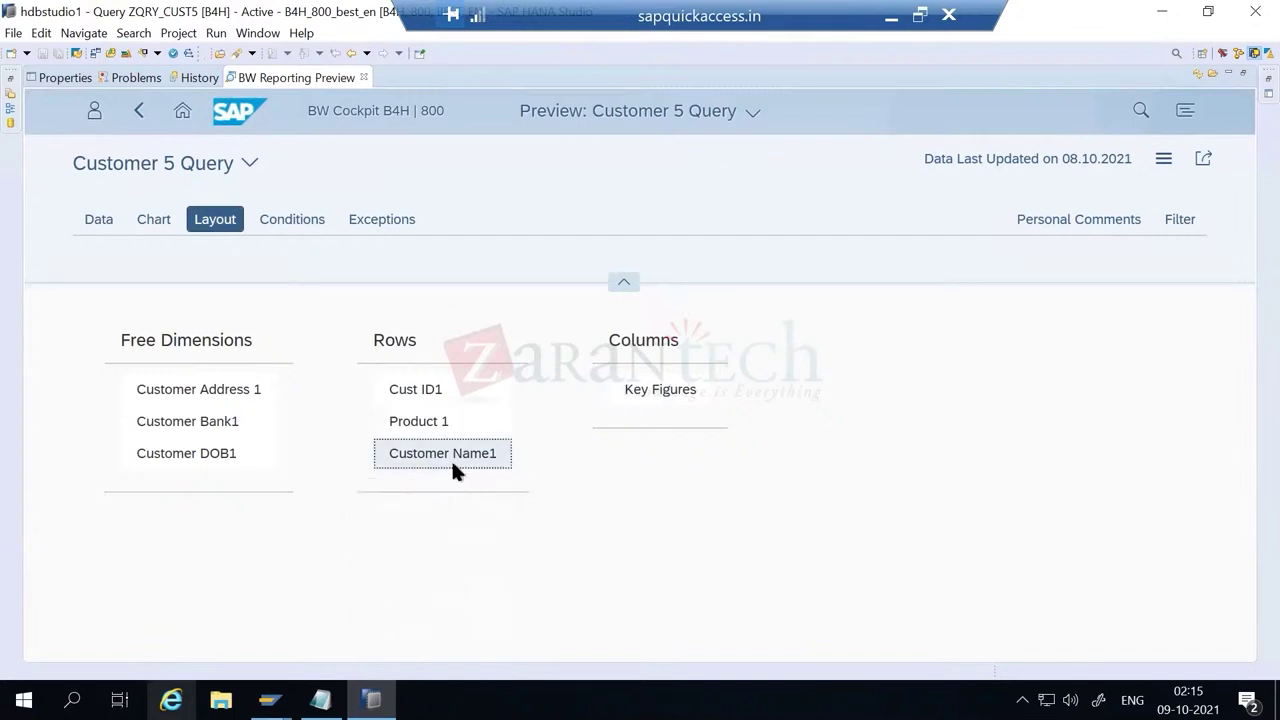
{"action": "left_click", "coordinate": [456, 459]}
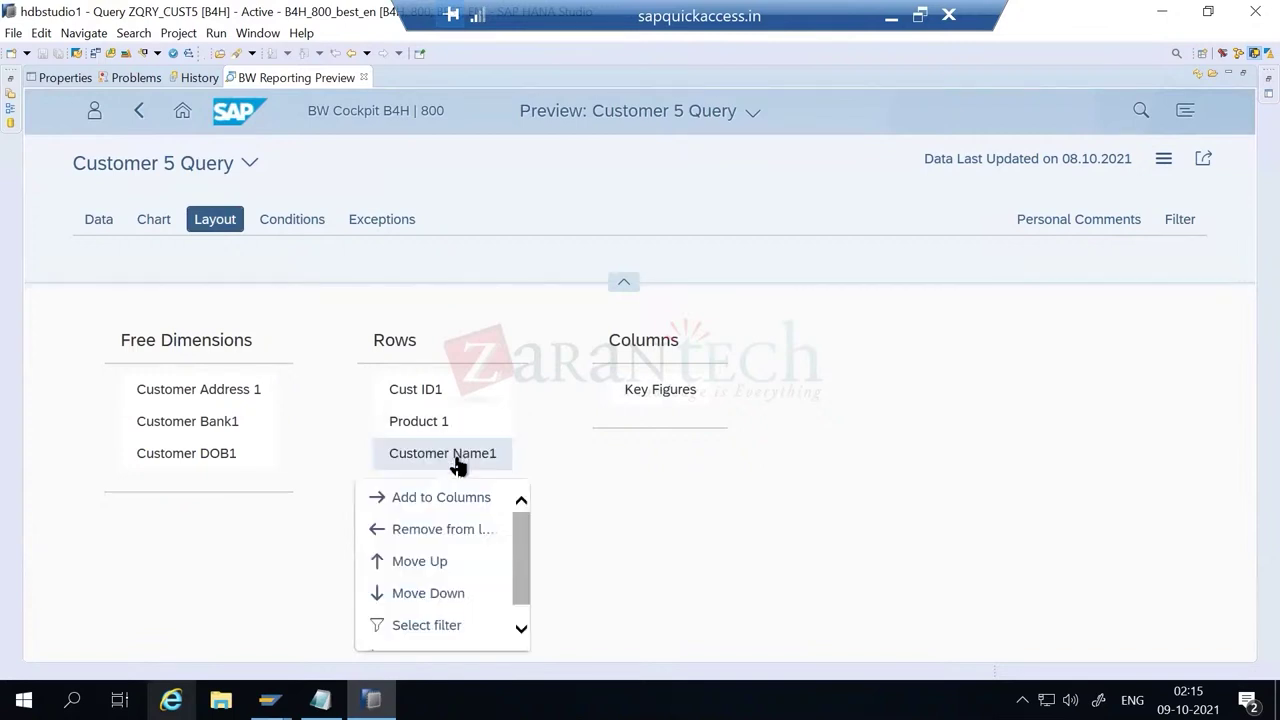
{"action": "left_click", "coordinate": [418, 562]}
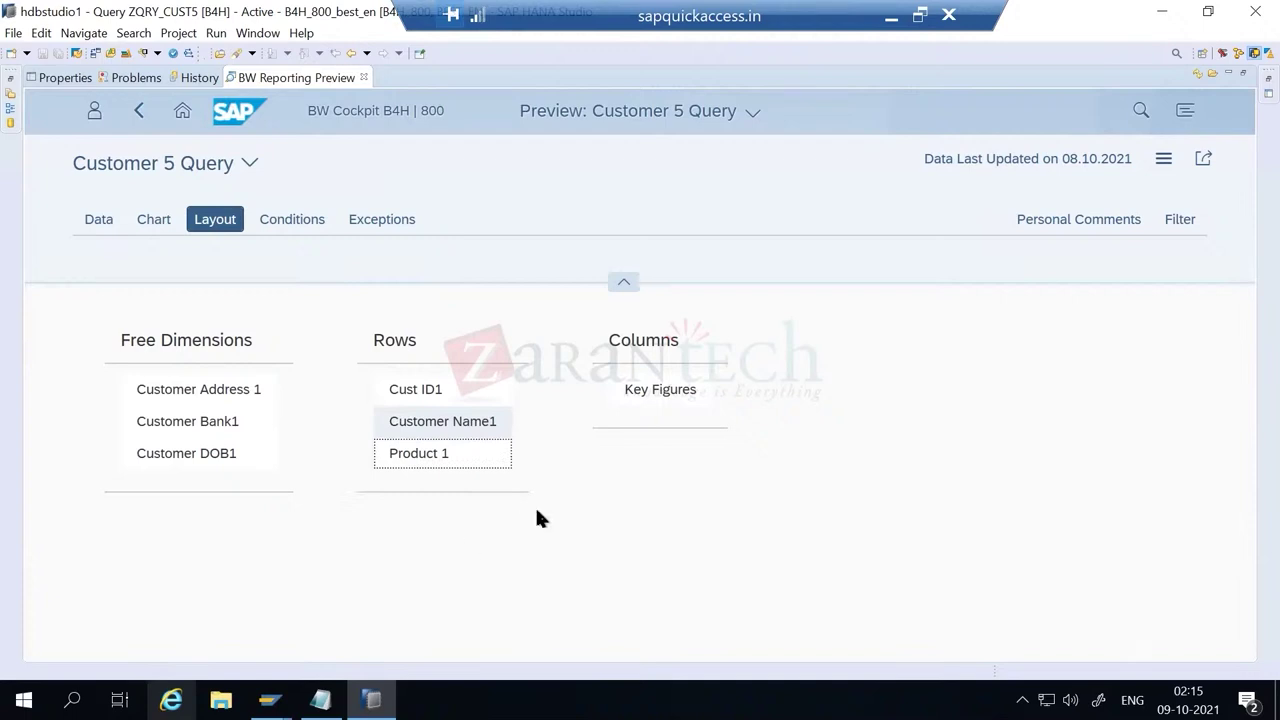
- Add Customer Address 1 to the rows and return to the data table
{"action": "left_click", "coordinate": [240, 397]}
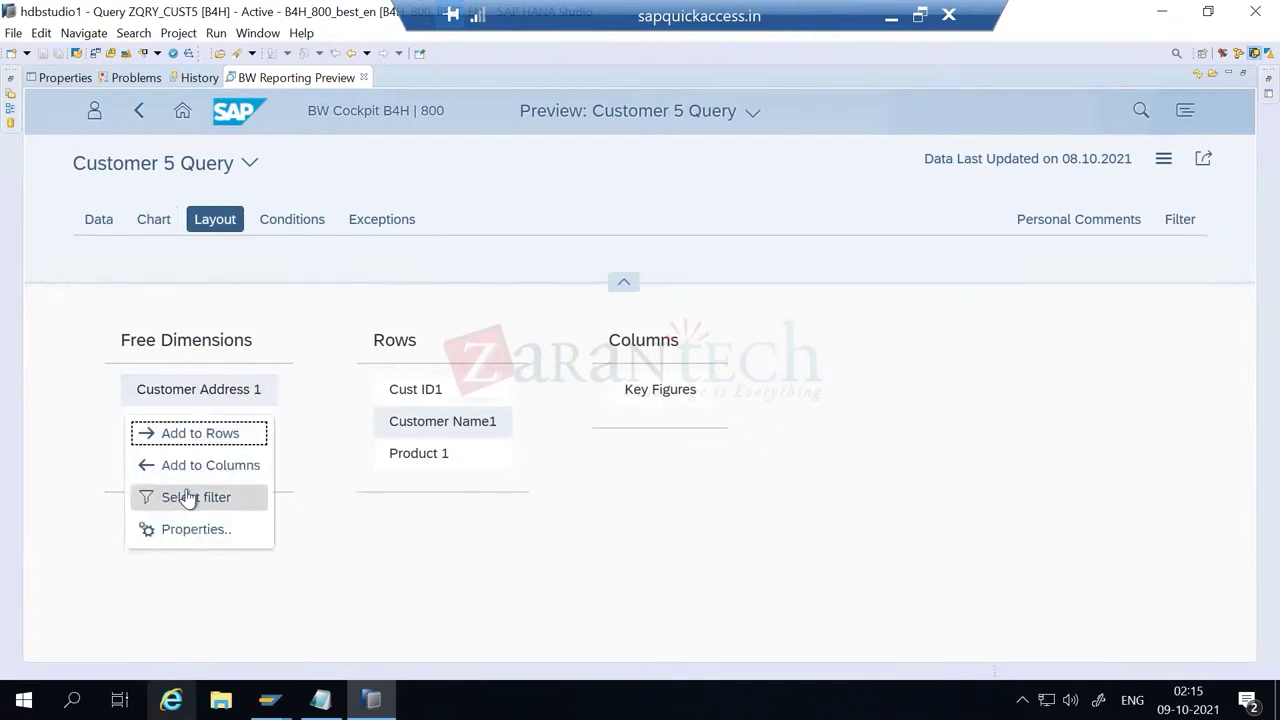
{"action": "left_click", "coordinate": [227, 438]}
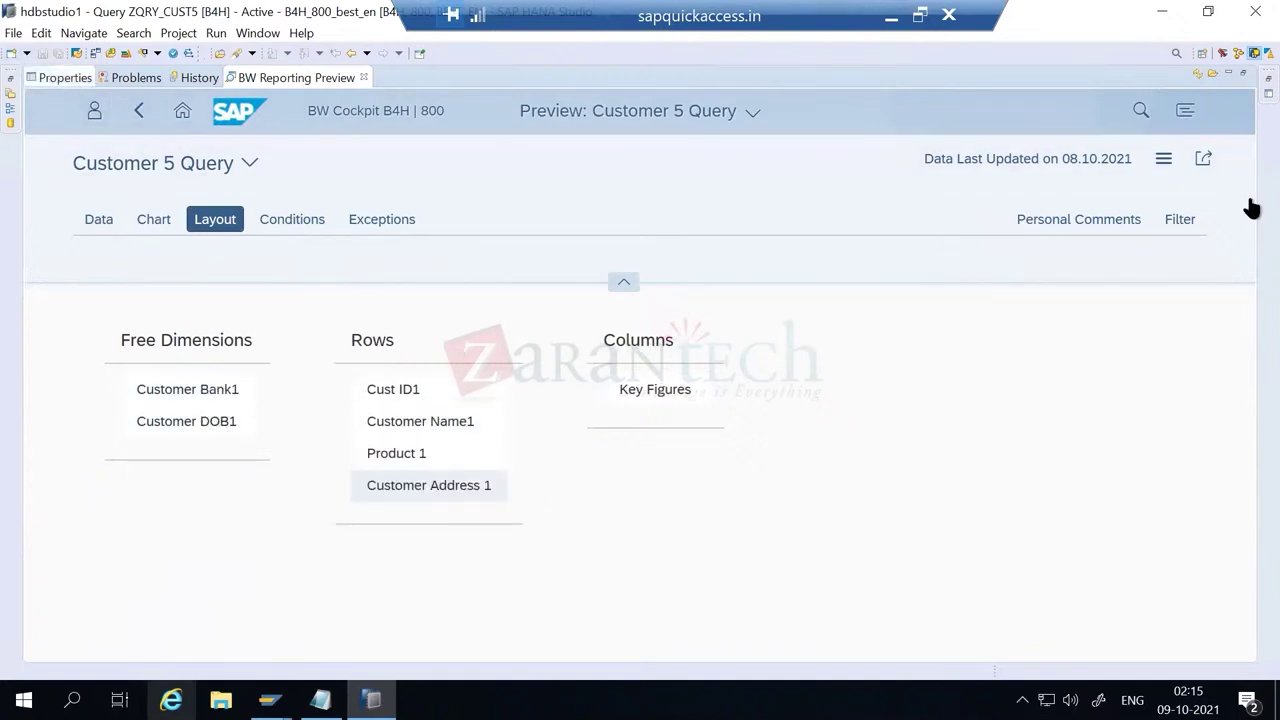
{"action": "left_click", "coordinate": [96, 222]}
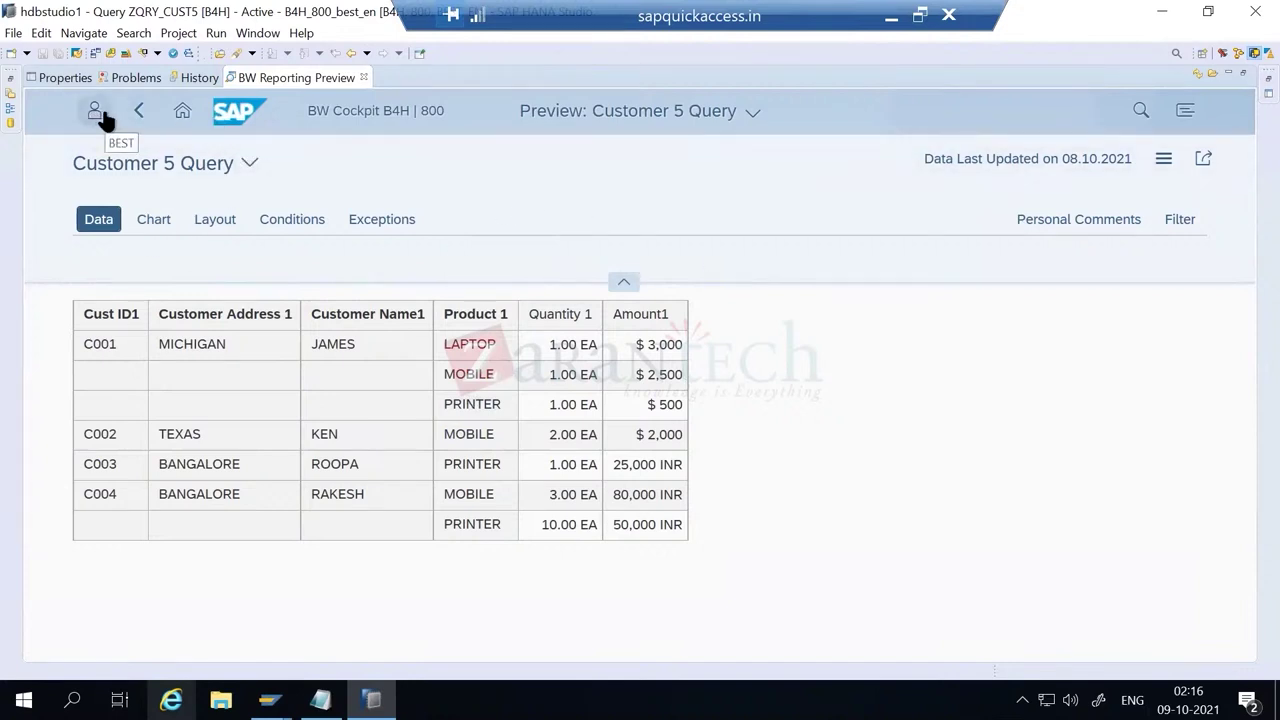
- Attempt to download the query results, close the Failure dialog, and reopen the overflow menu
{"action": "left_click", "coordinate": [1164, 161]}
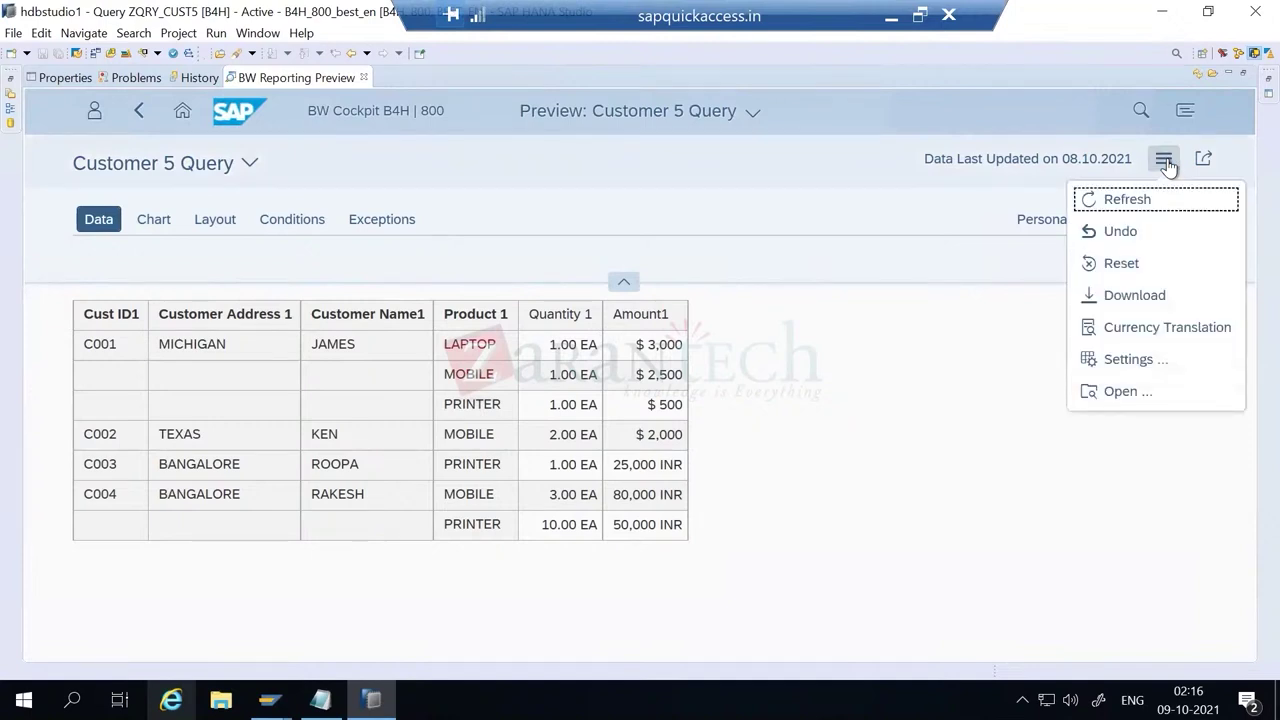
{"action": "left_click", "coordinate": [1139, 300]}
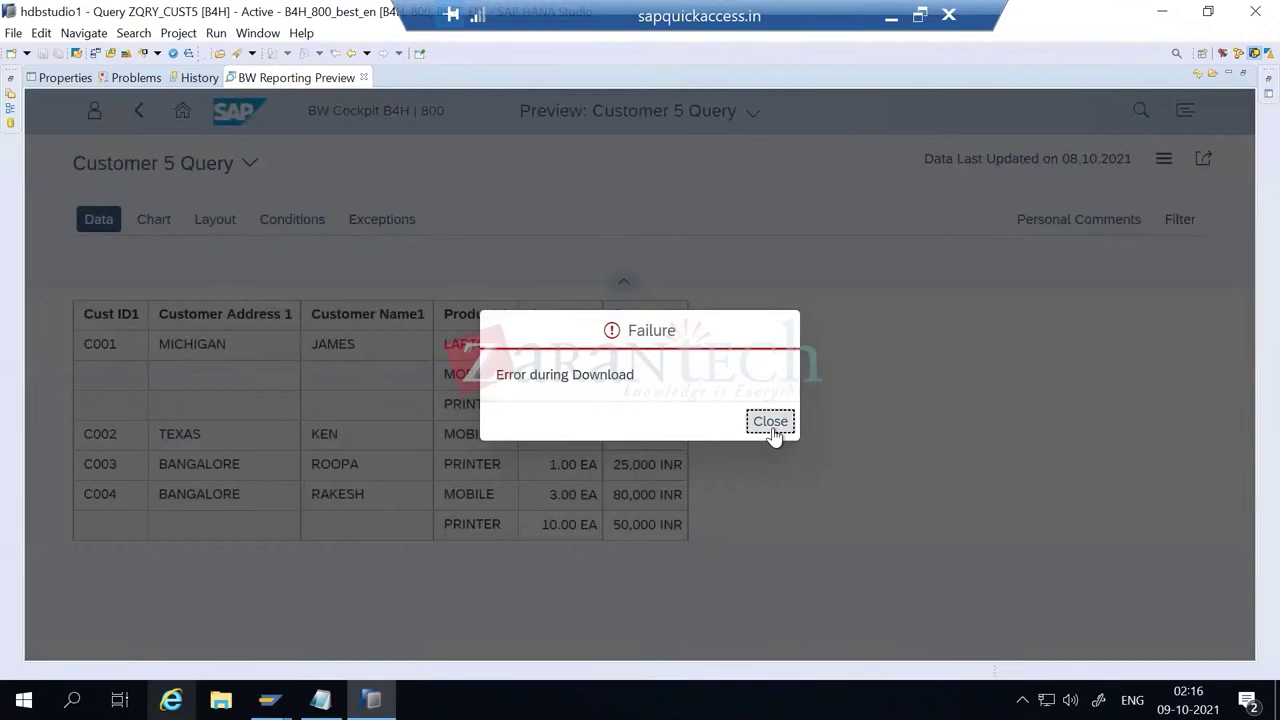
{"action": "left_click", "coordinate": [771, 423]}
{"action": "left_click", "coordinate": [1166, 162]}
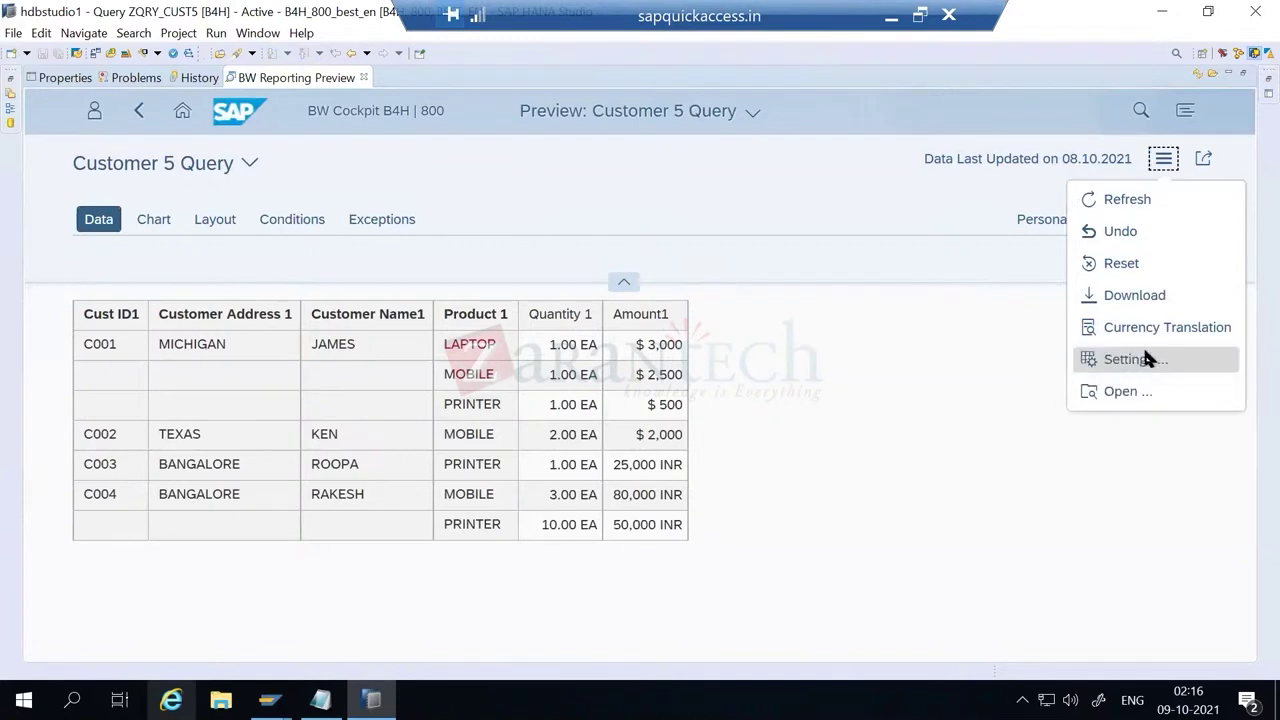
- Review Columns, Rows, Grid Settings and InfoProvider in the query Settings, then cancel
{"action": "left_click", "coordinate": [1147, 359]}
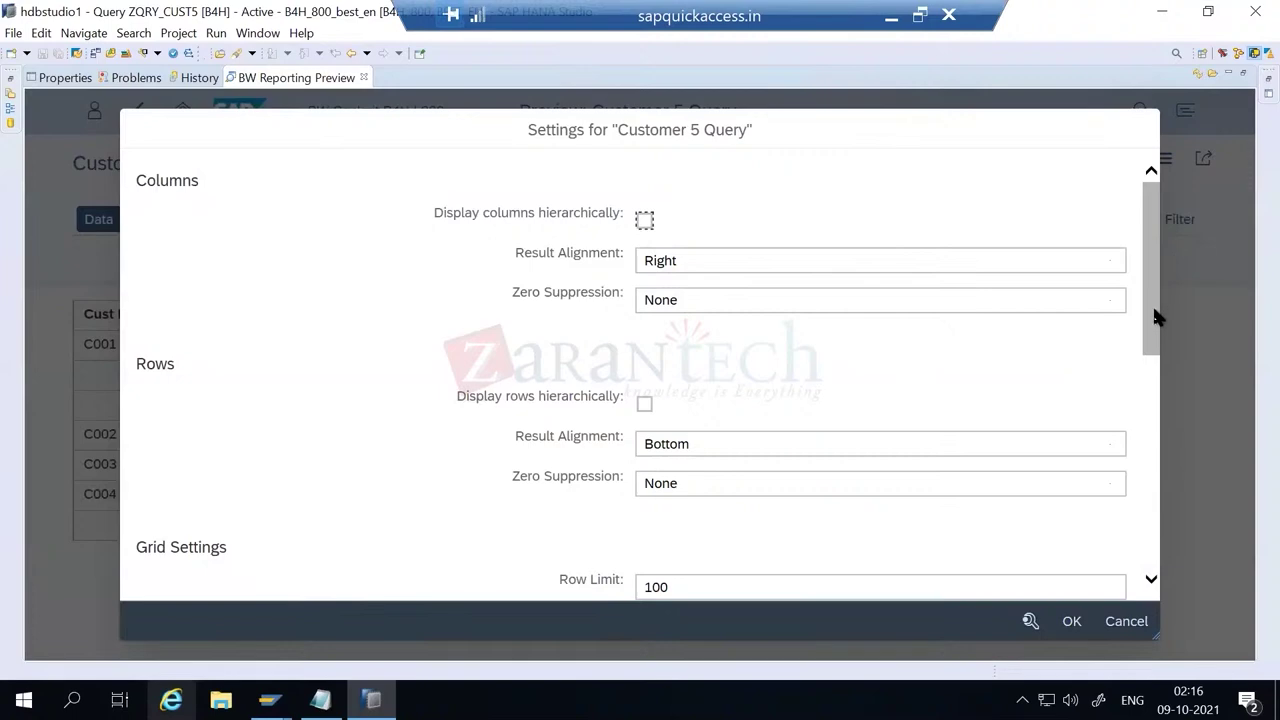
{"action": "scroll", "coordinate": [1156, 470], "scroll_direction": "down", "scroll_amount": 2}
{"action": "scroll", "coordinate": [1155, 485], "scroll_direction": "down", "scroll_amount": 5}
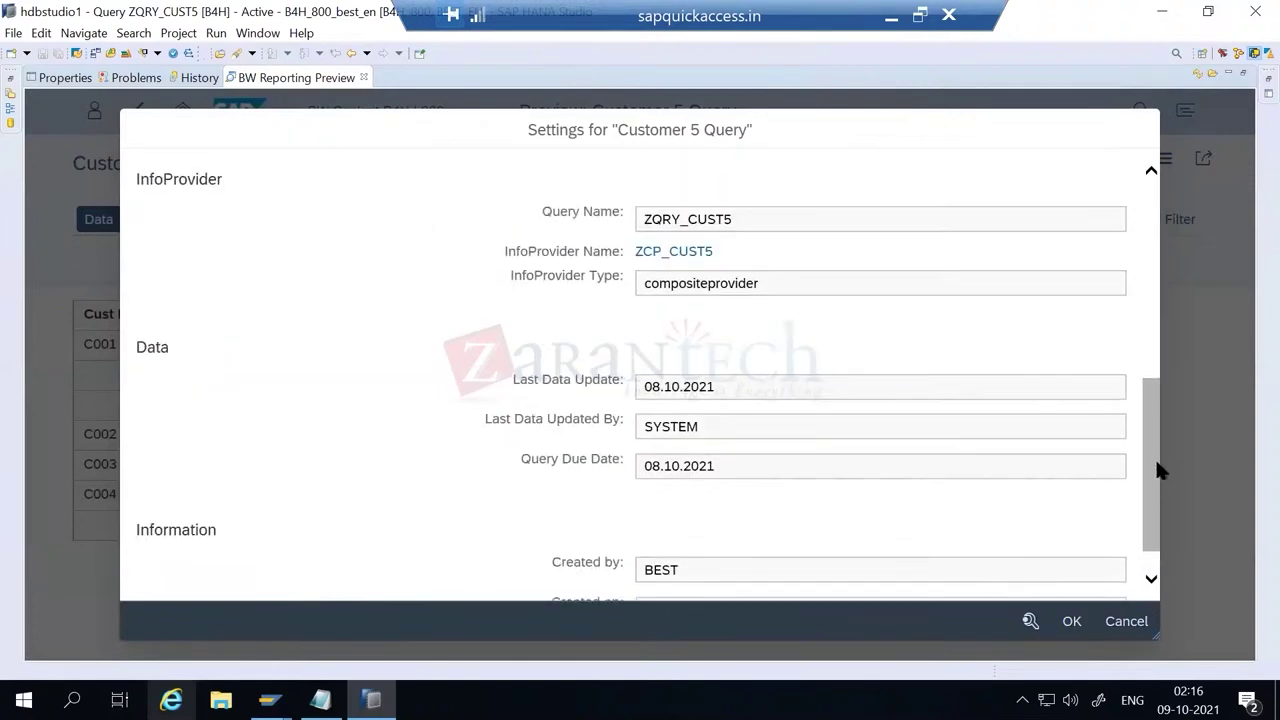
{"action": "scroll", "coordinate": [1165, 191], "scroll_direction": "up", "scroll_amount": 7}
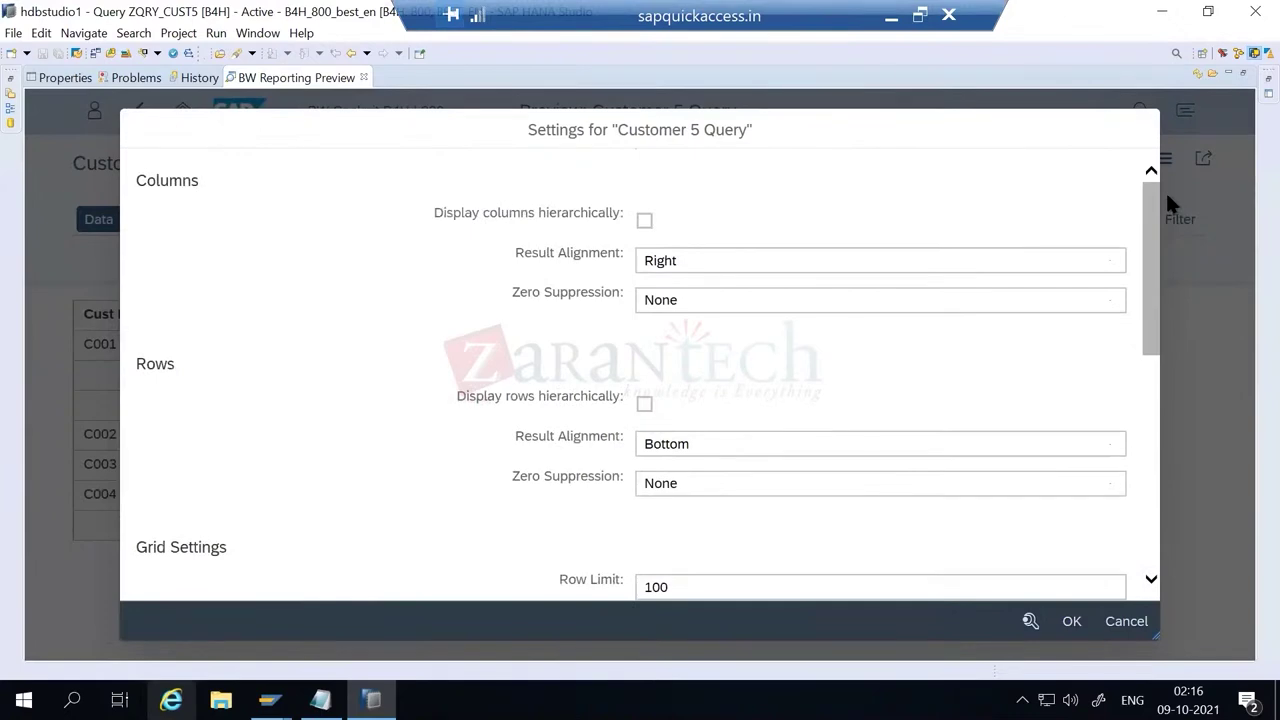
{"action": "left_click", "coordinate": [1122, 621]}
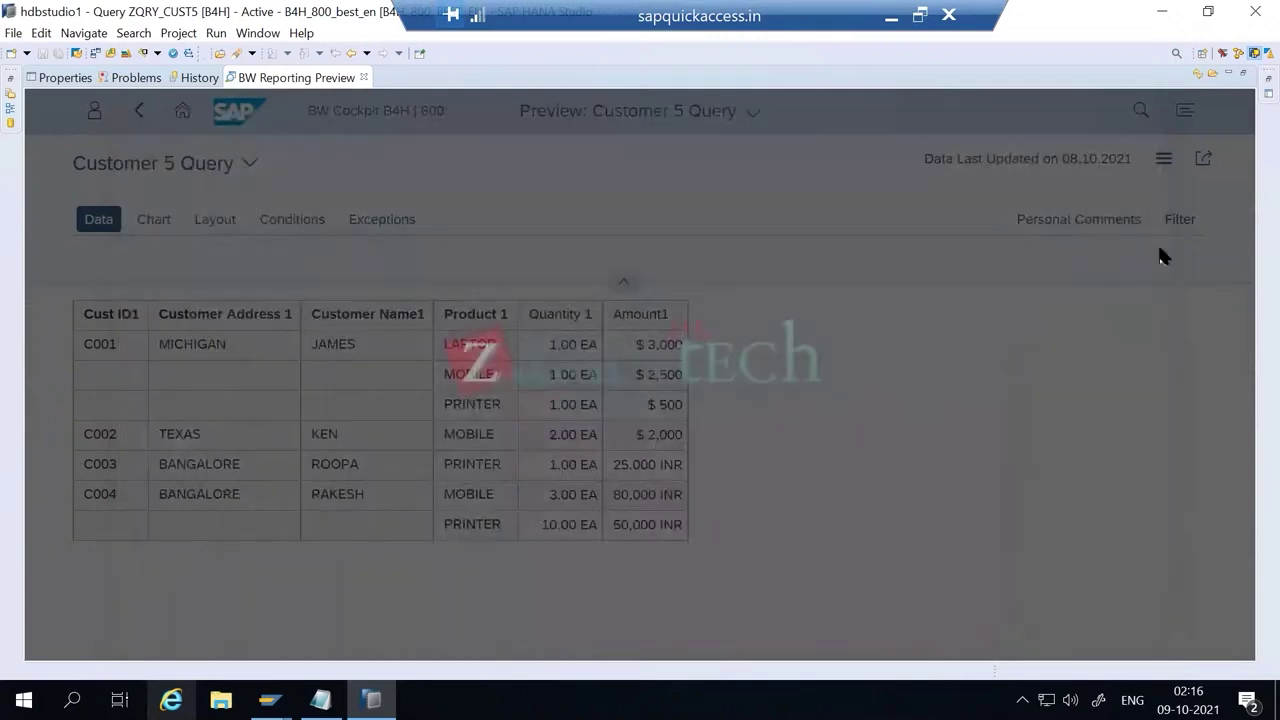
- Save the query as tile 'Customer 5 Query', subtitle 'Query Preview', in group My Home
{"action": "left_click", "coordinate": [1203, 165]}
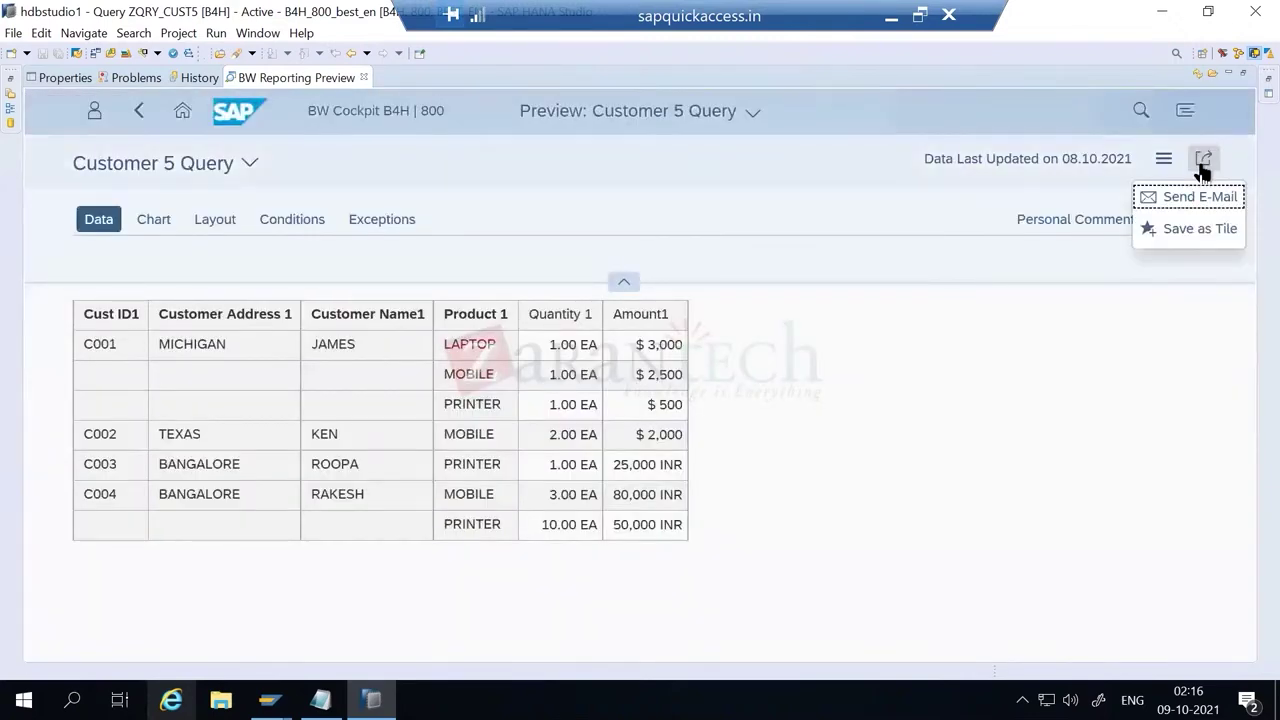
{"action": "left_click", "coordinate": [1202, 229]}
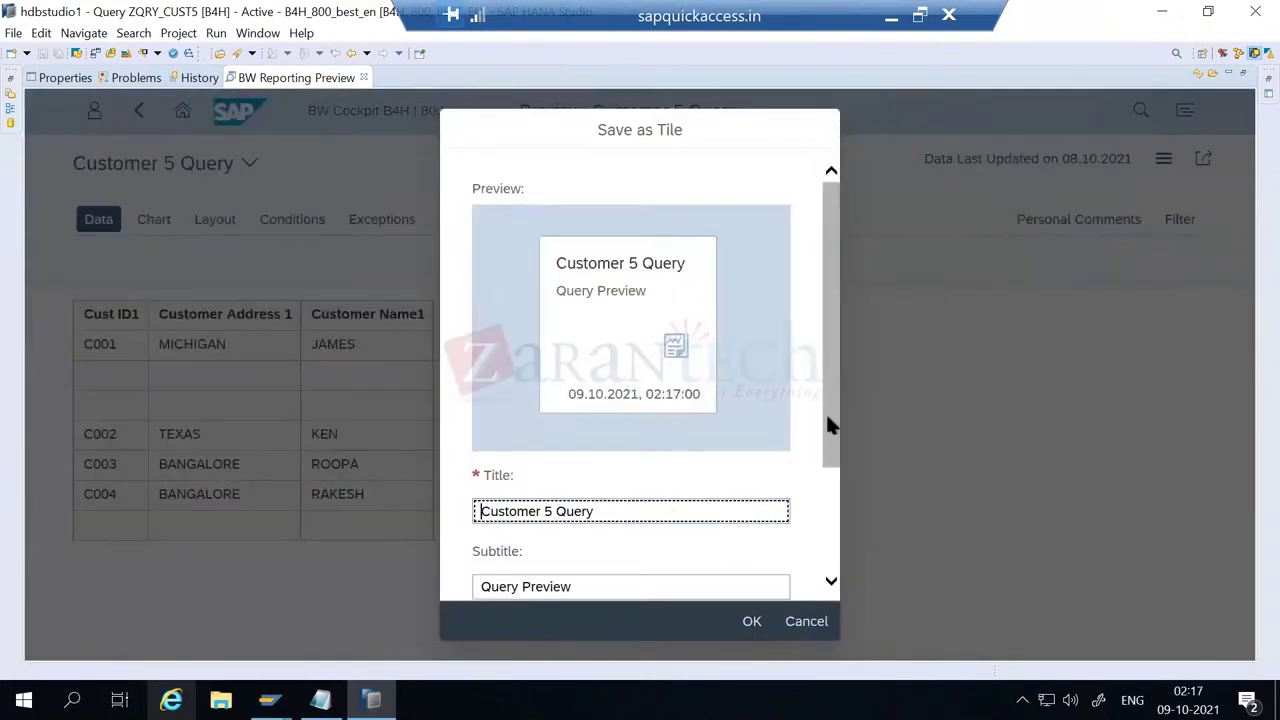
{"action": "scroll", "coordinate": [828, 432], "scroll_direction": "down", "scroll_amount": 3}
{"action": "left_click", "coordinate": [649, 427]}
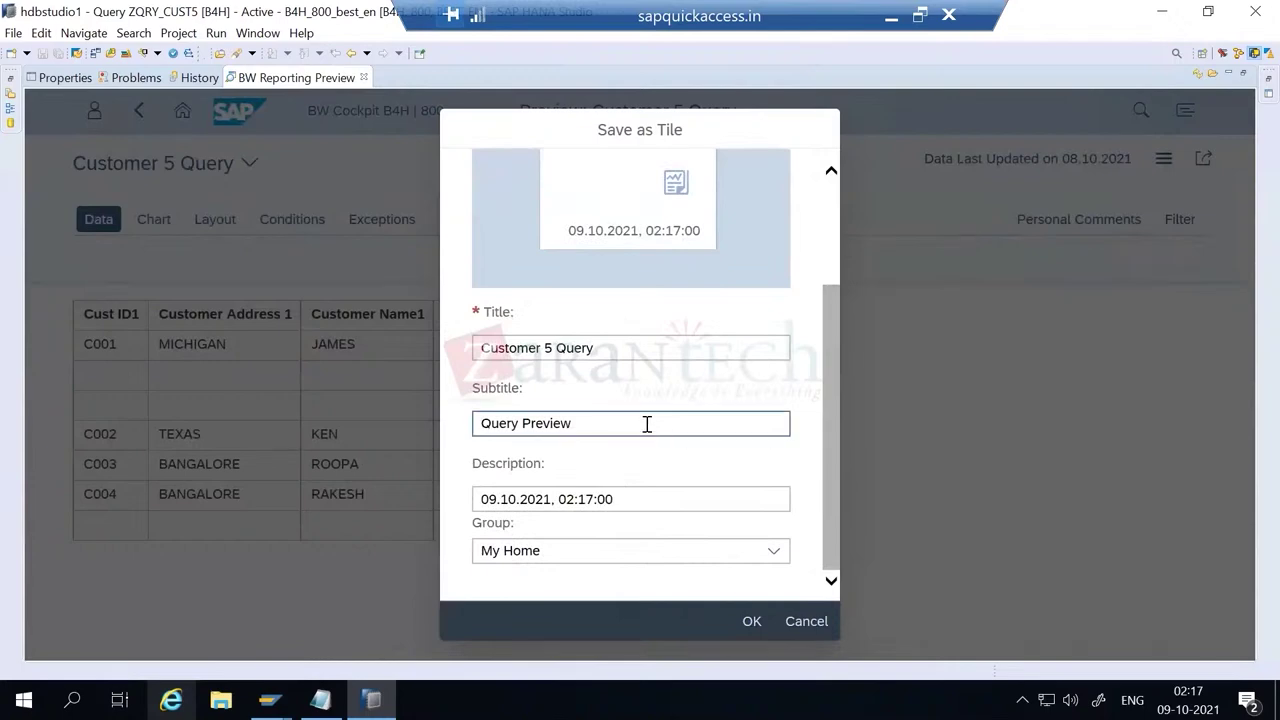
{"action": "left_click", "coordinate": [757, 623]}
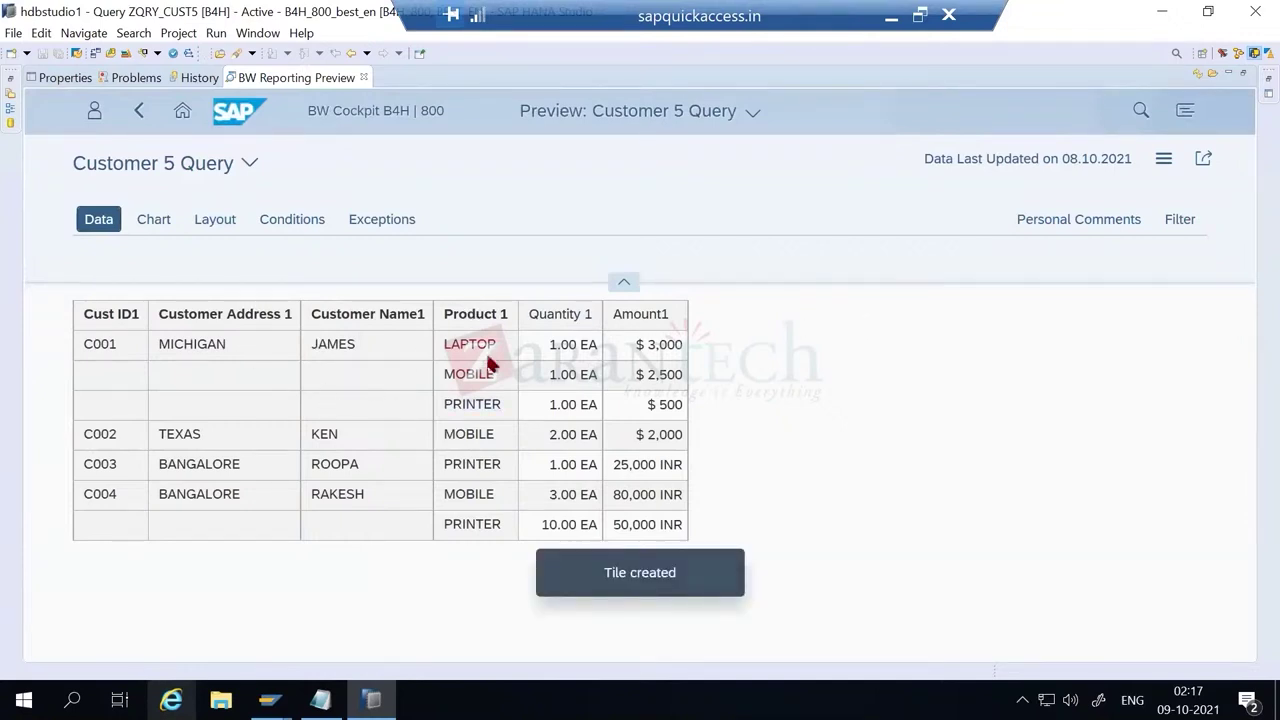
- Go to the BW Cockpit home and sign in with the user name and password
{"action": "left_click", "coordinate": [183, 114]}
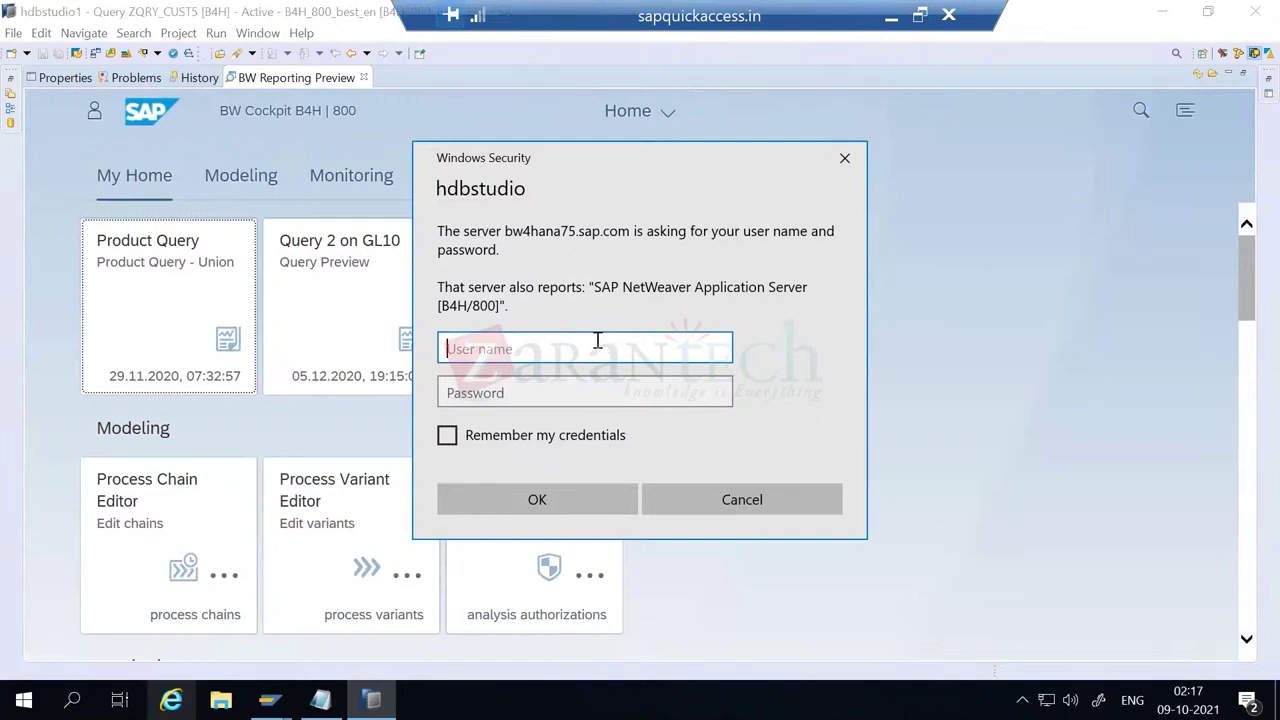
{"action": "type", "text": "best"}
{"action": "key", "text": "Tab"}
{"action": "type", "text": "••••••••••••"}
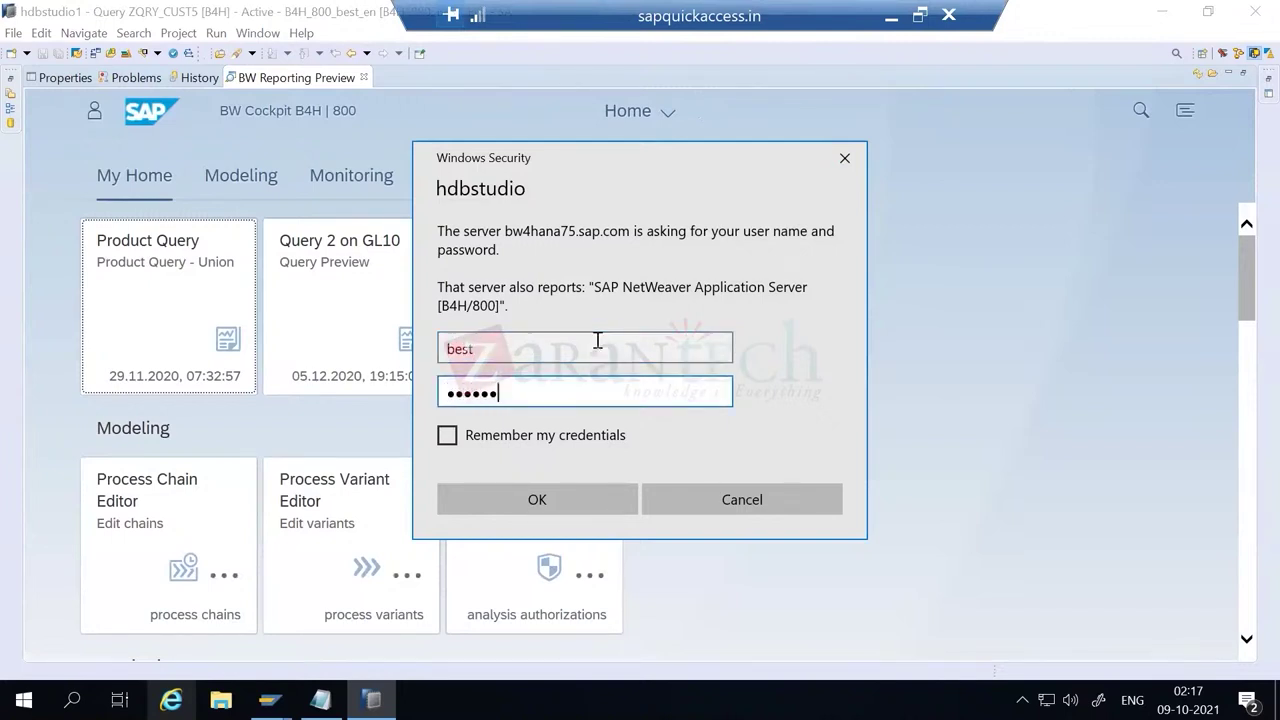
{"action": "key", "text": "Return"}
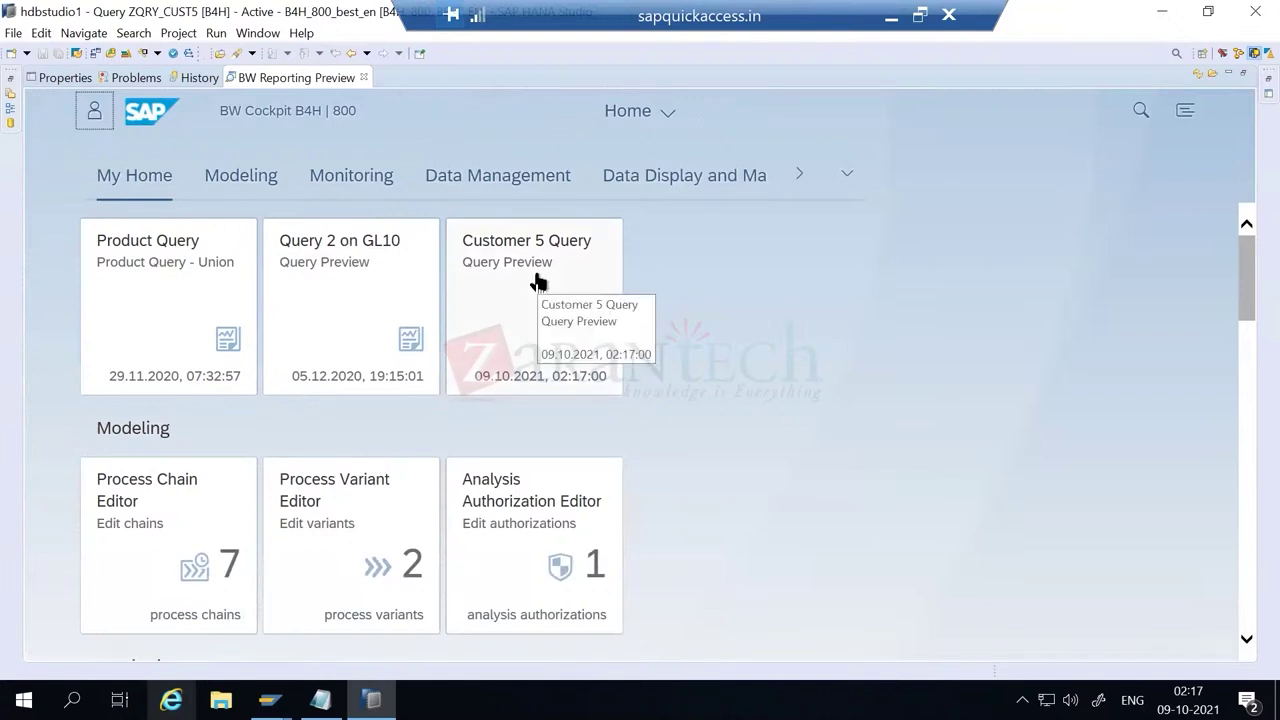
- Open the Customer 5 Query tile and show its Layout of rows, columns and free dimensions
{"action": "left_click", "coordinate": [535, 278]}
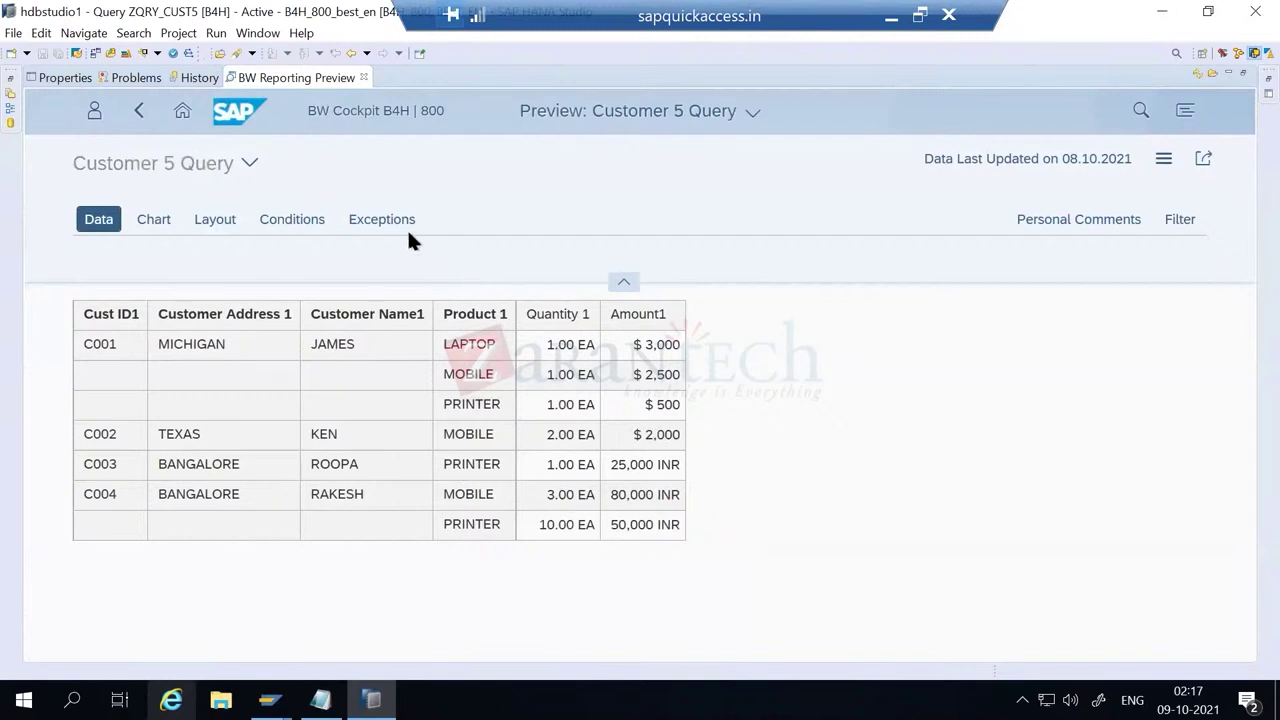
{"action": "left_click", "coordinate": [205, 225]}
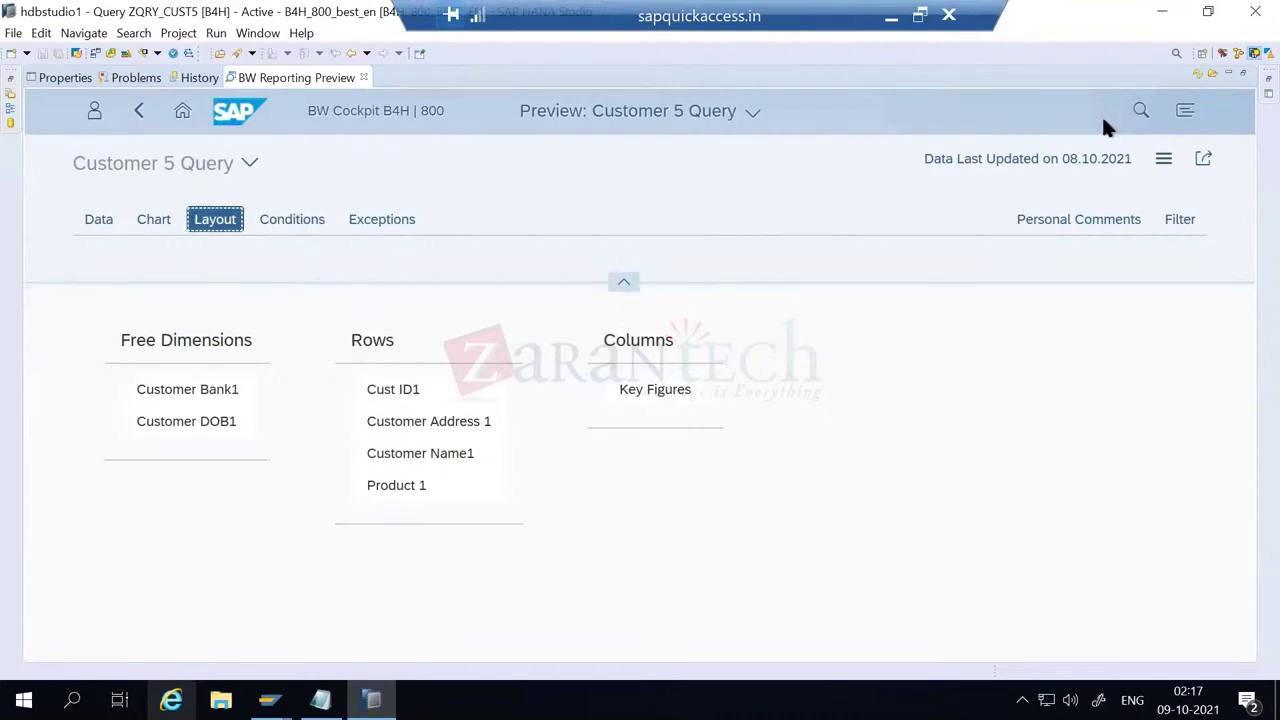
- Switch between the Notepad notes and the preview, ending with Notepad in front
{"action": "key", "text": "alt+Tab"}
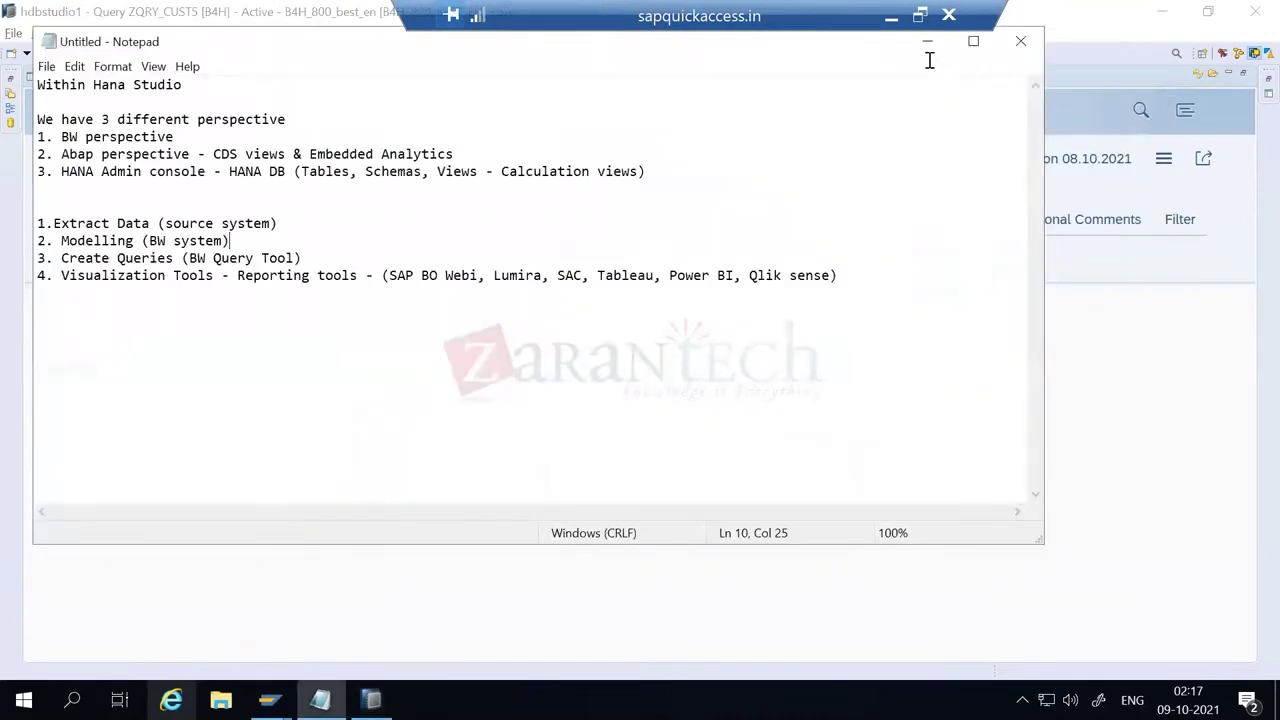
{"action": "left_click", "coordinate": [926, 44]}
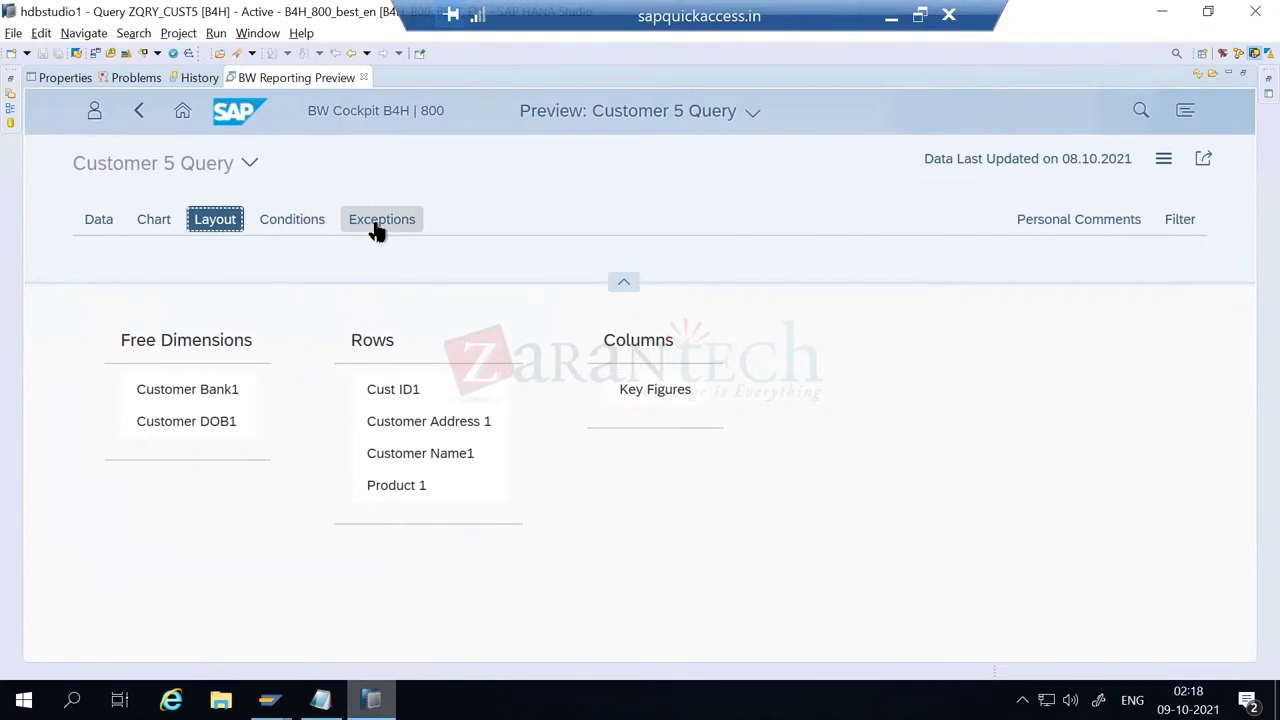
{"action": "left_click", "coordinate": [320, 700]}
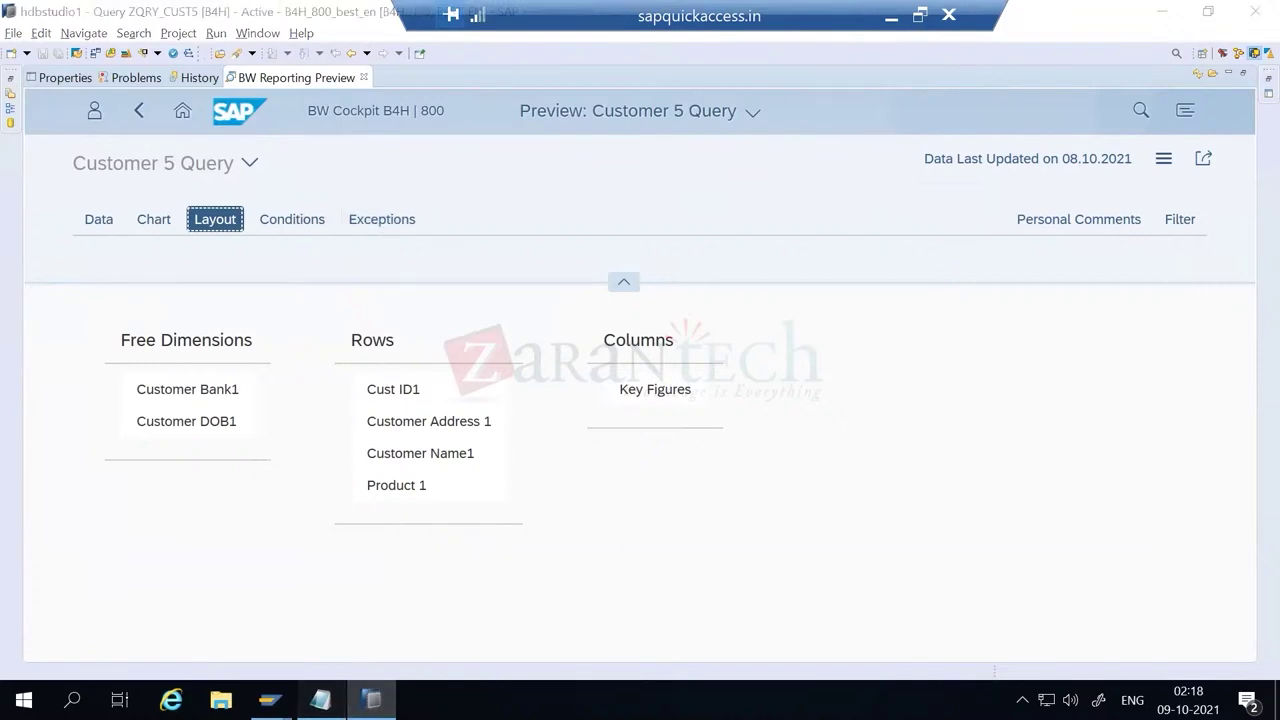
- Add 'Exceptions' on a new line below the visualization tools note
{"action": "left_click", "coordinate": [844, 278]}
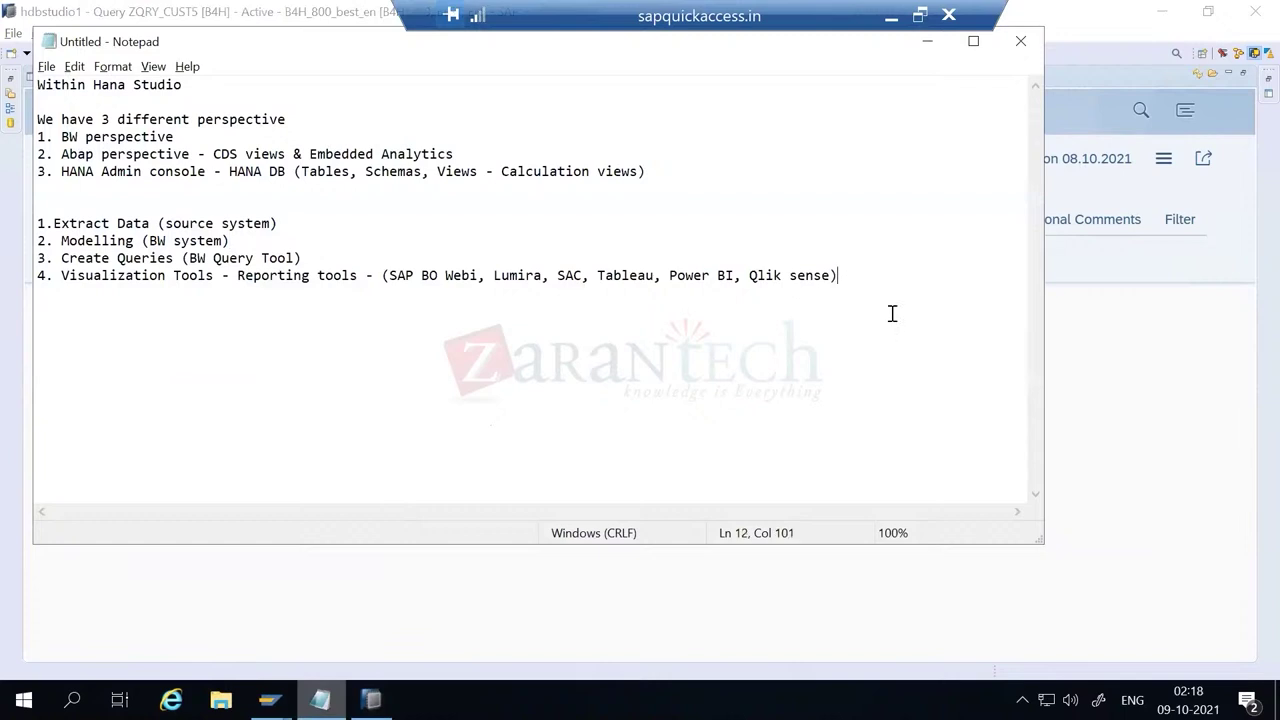
{"action": "key", "text": "Return"}
{"action": "key", "text": "Return"}
{"action": "key", "text": "Return"}
{"action": "type", "text": "Exceptions"}
- Add 'Variables', 'Restricted Key Figures' and 'Calculated Key Figures' on separate lines
{"action": "key", "text": "Return"}
{"action": "type", "text": "C"}
{"action": "key", "text": "BackSpace"}
{"action": "type", "text": "Varid"}
{"action": "key", "text": "BackSpace"}
{"action": "type", "text": "ables"}
{"action": "key", "text": "Return"}
{"action": "type", "text": "Restricted"}
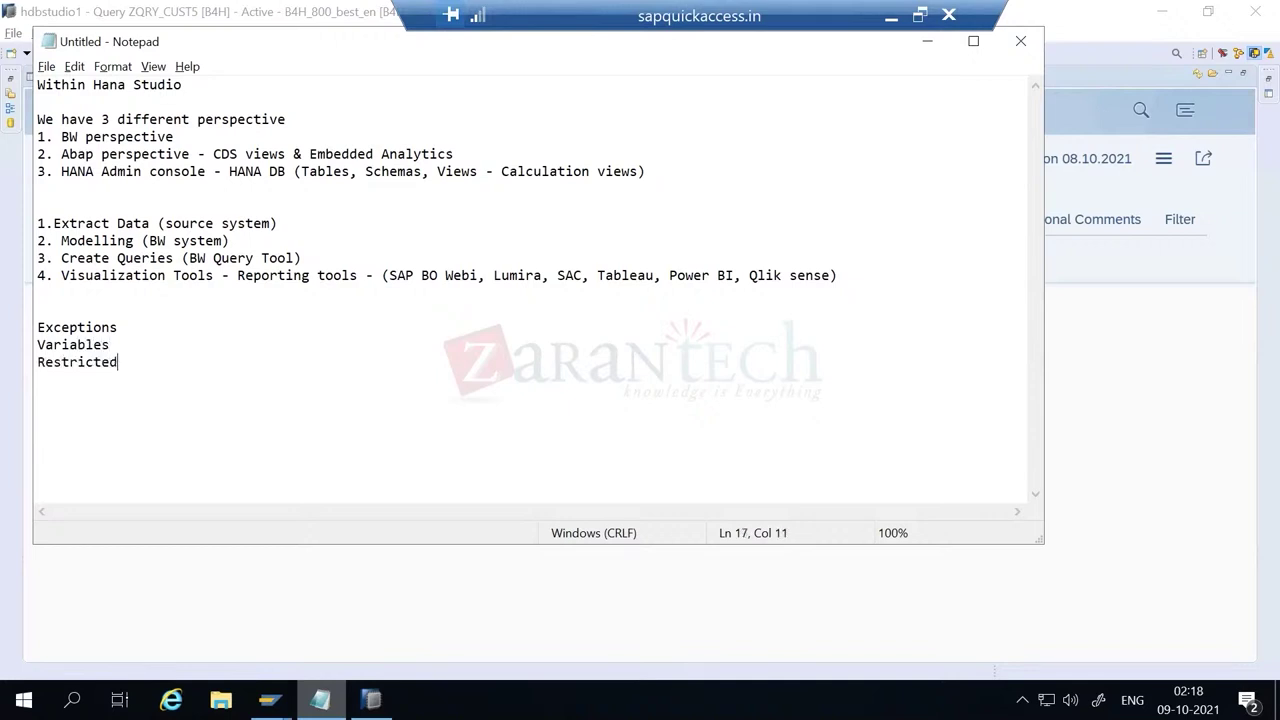
{"action": "type", "text": " Key Figures"}
{"action": "key", "text": "Return"}
{"action": "type", "text": "Calculate"}
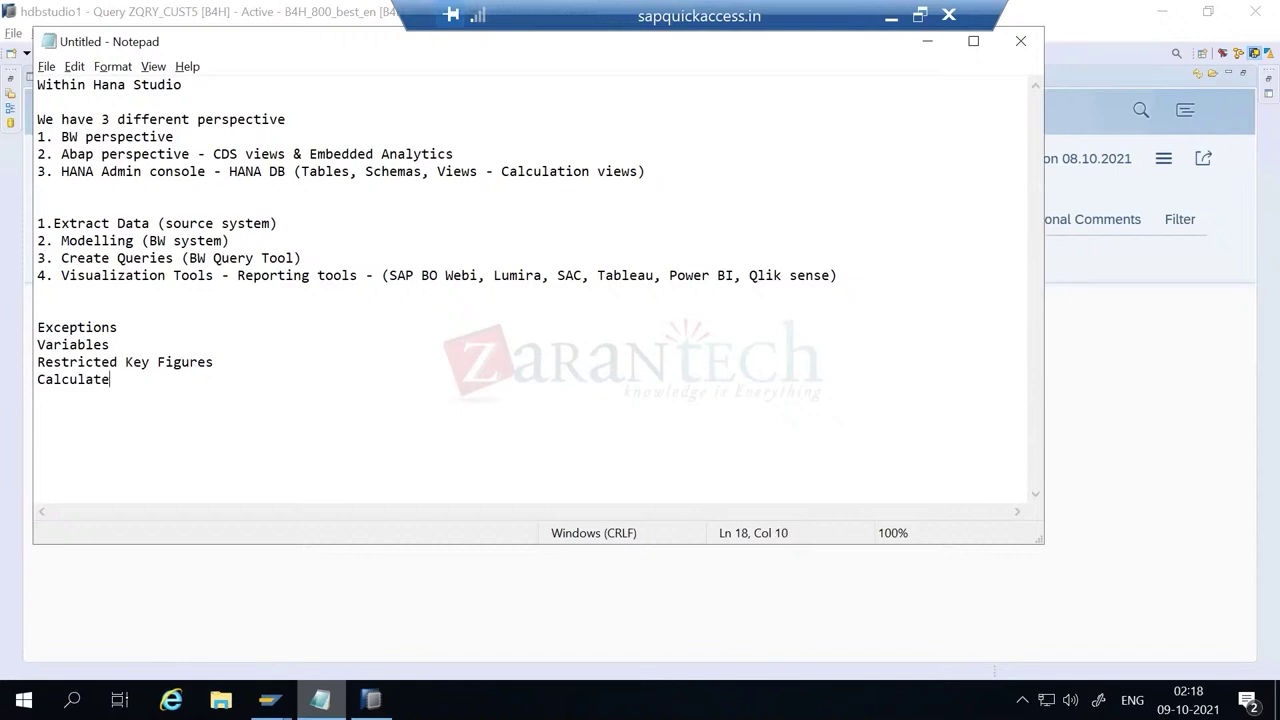
{"action": "type", "text": "d Key Figures"}
{"action": "key", "text": "Return"}
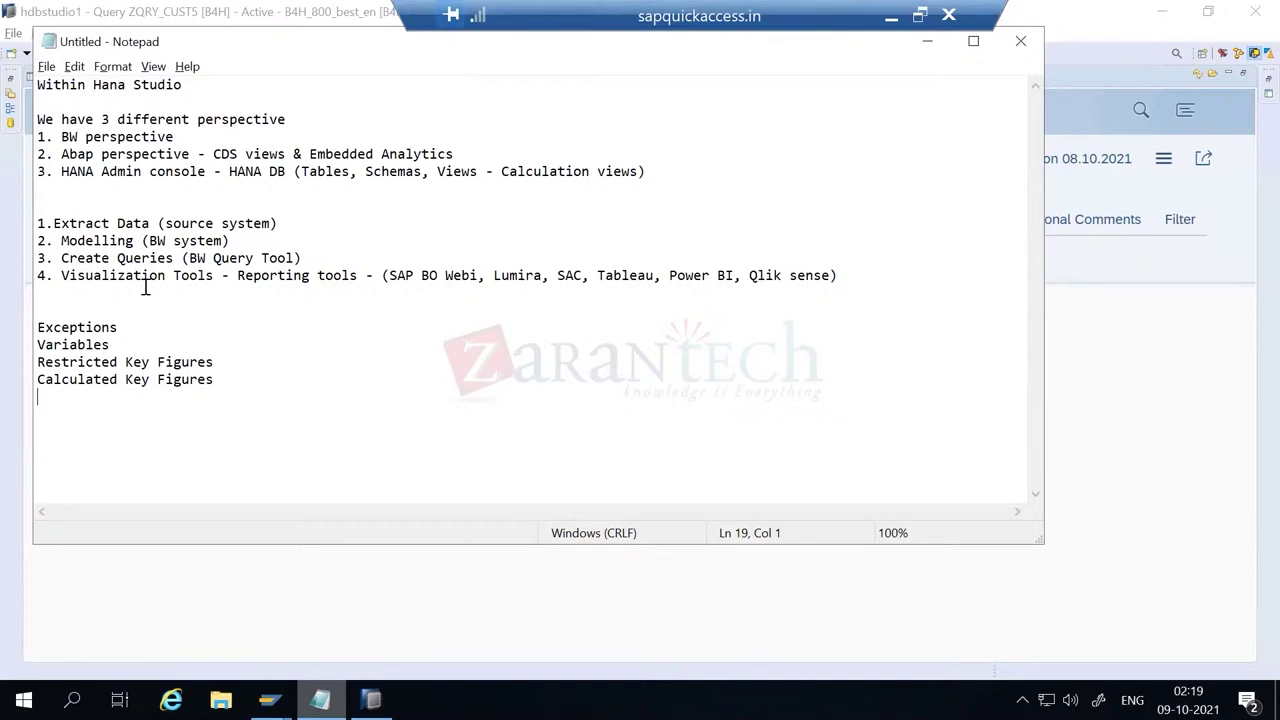
- Type the heading '4 Features of Query Designer' above Exceptions, followed by a blank line
{"action": "left_click", "coordinate": [58, 307]}
{"action": "type", "text": "4 Features of"}
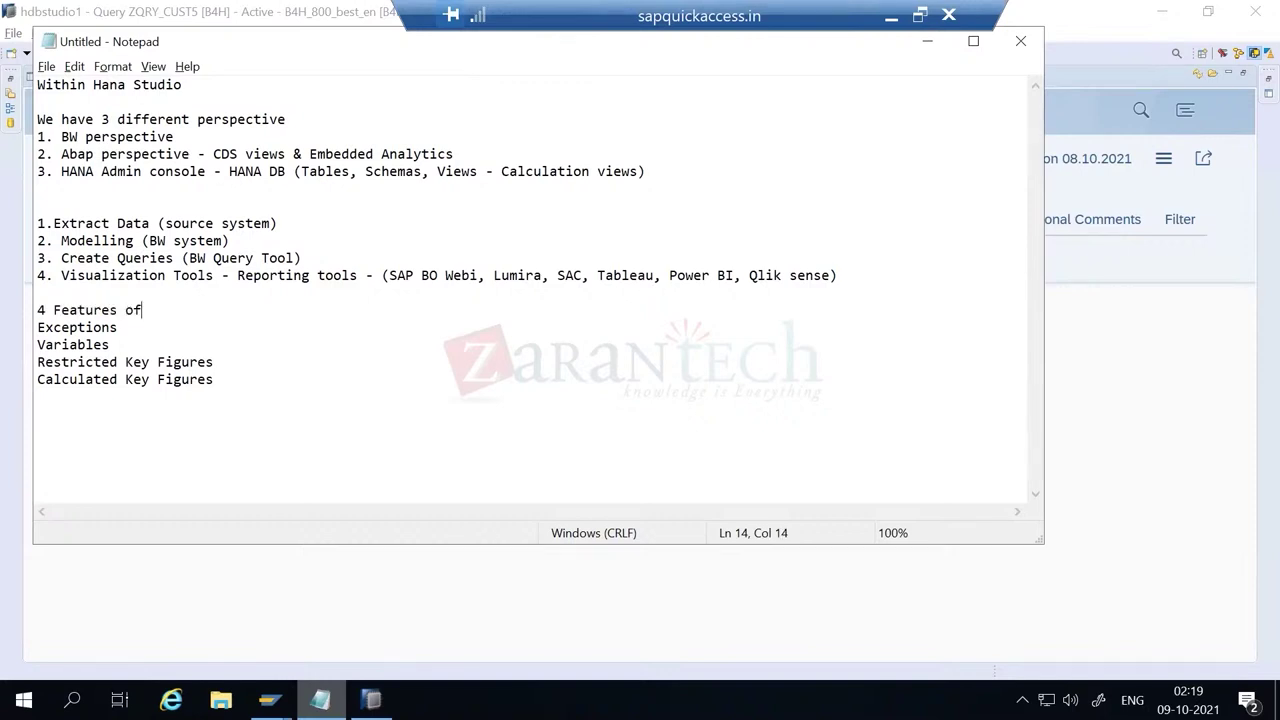
{"action": "type", "text": " Query Desig"}
{"action": "type", "text": "ner"}
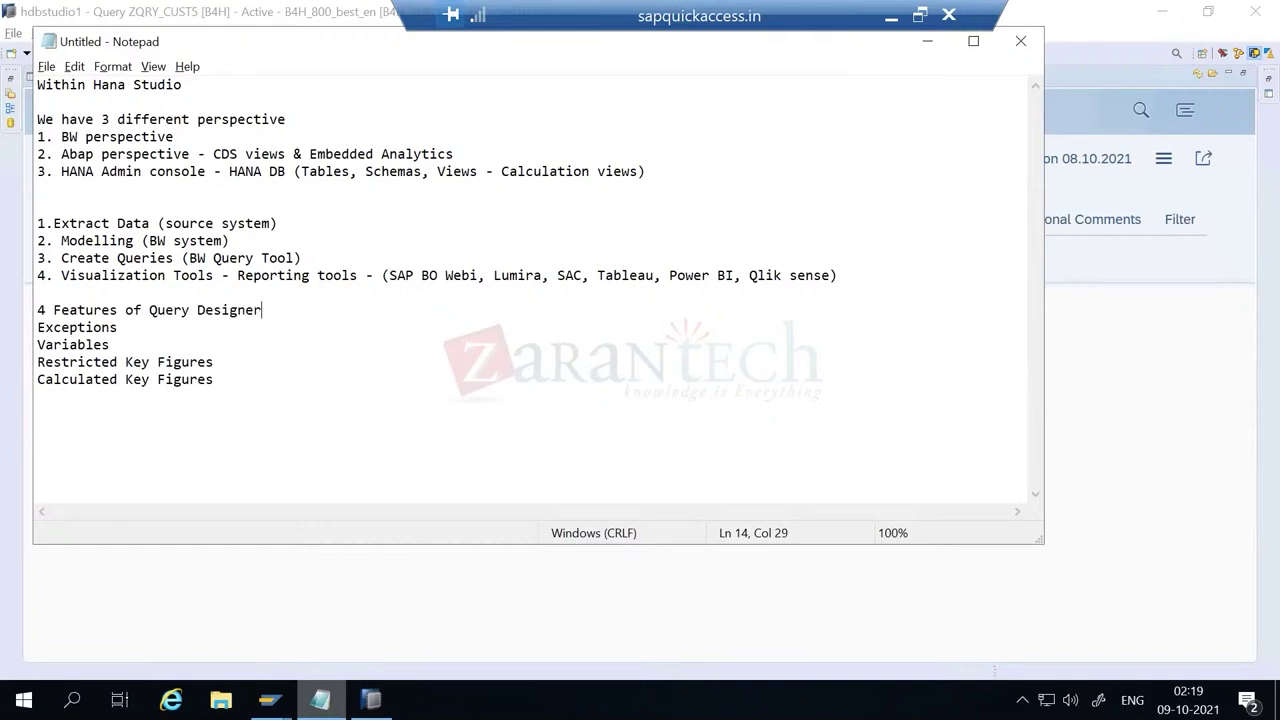
{"action": "key", "text": "Return"}
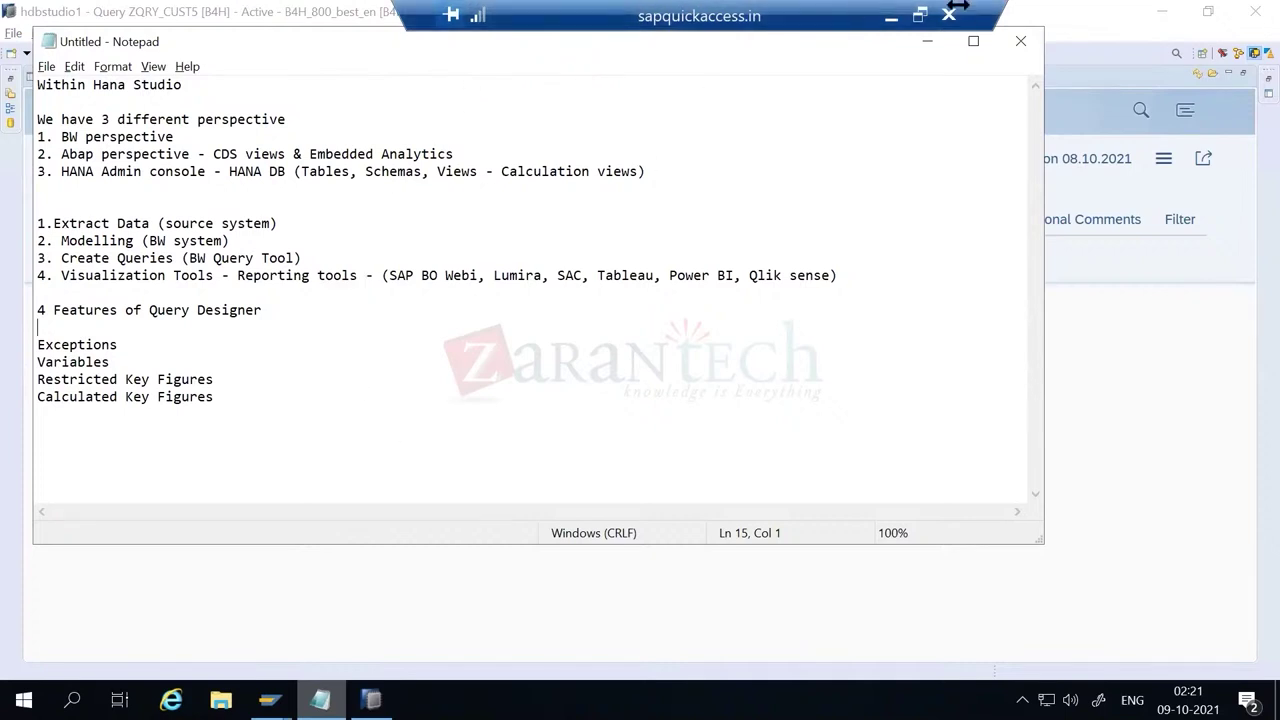
- Minimize Notepad in the full-screen remote session and restore HANA Studio's ZQRY_CUST5 sheet definition layout
{"action": "left_click", "coordinate": [920, 16]}
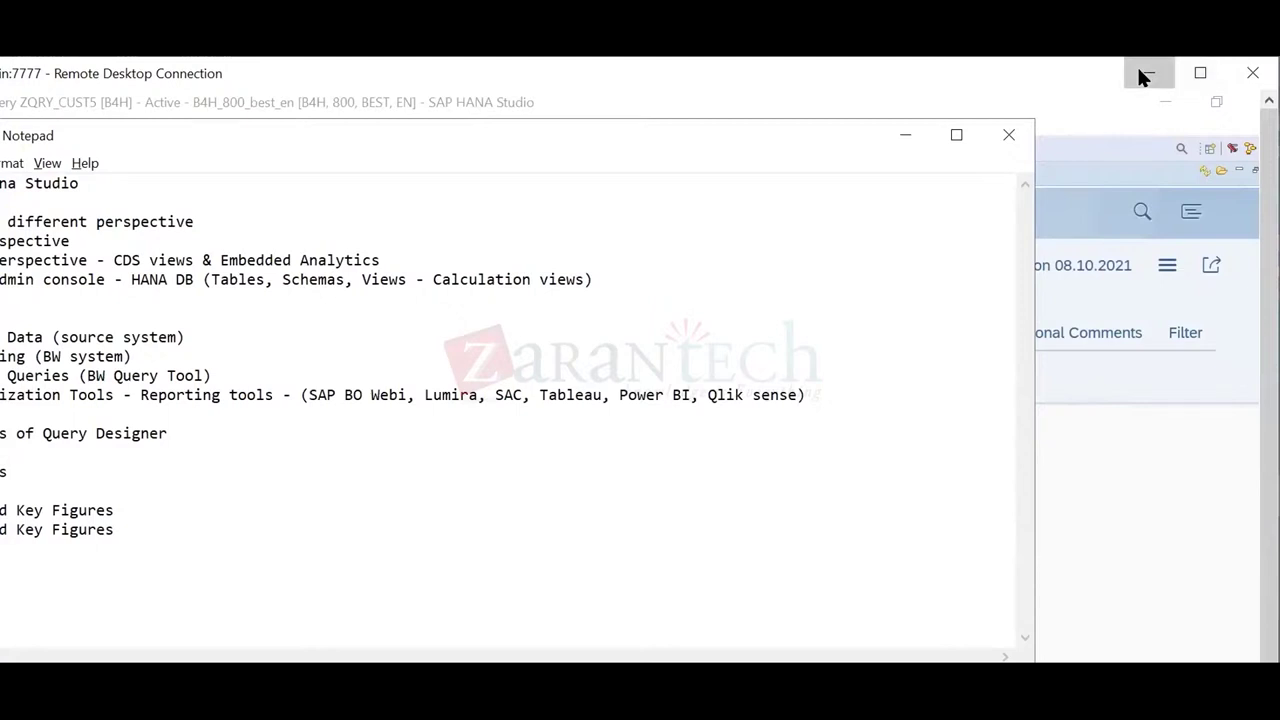
{"action": "left_click", "coordinate": [1197, 73]}
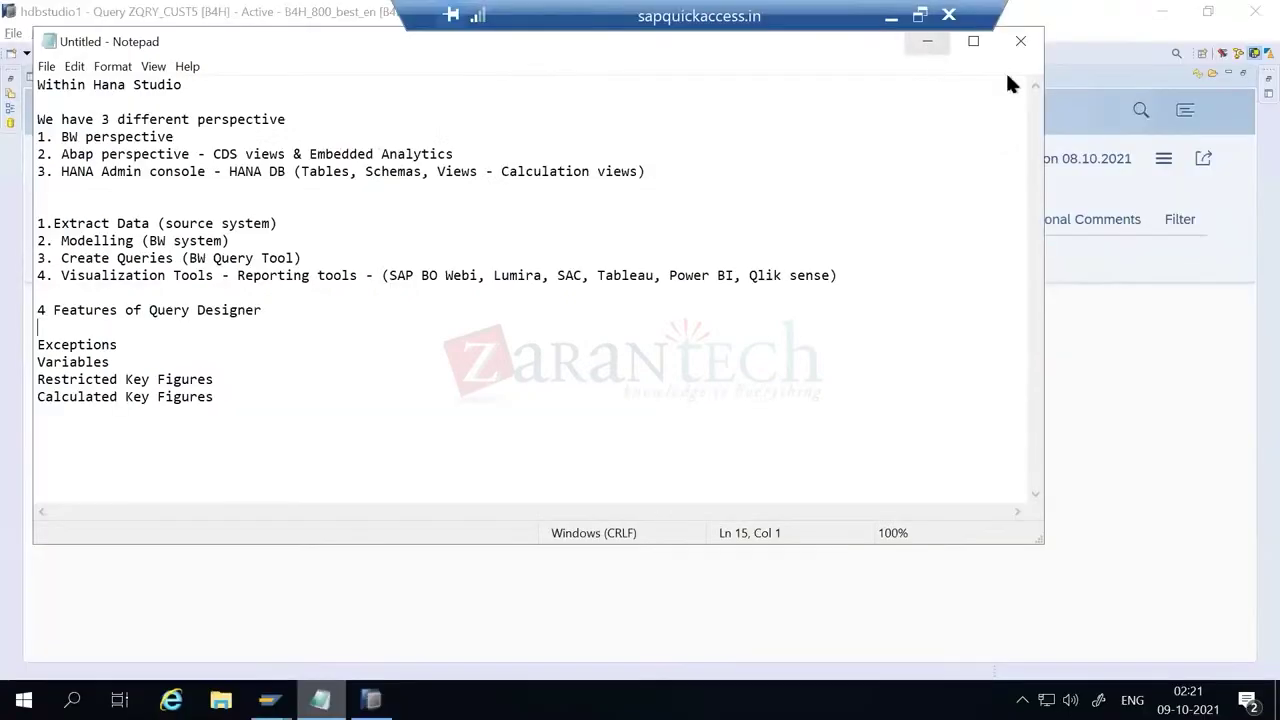
{"action": "left_click", "coordinate": [927, 46]}
{"action": "left_click", "coordinate": [1244, 76]}
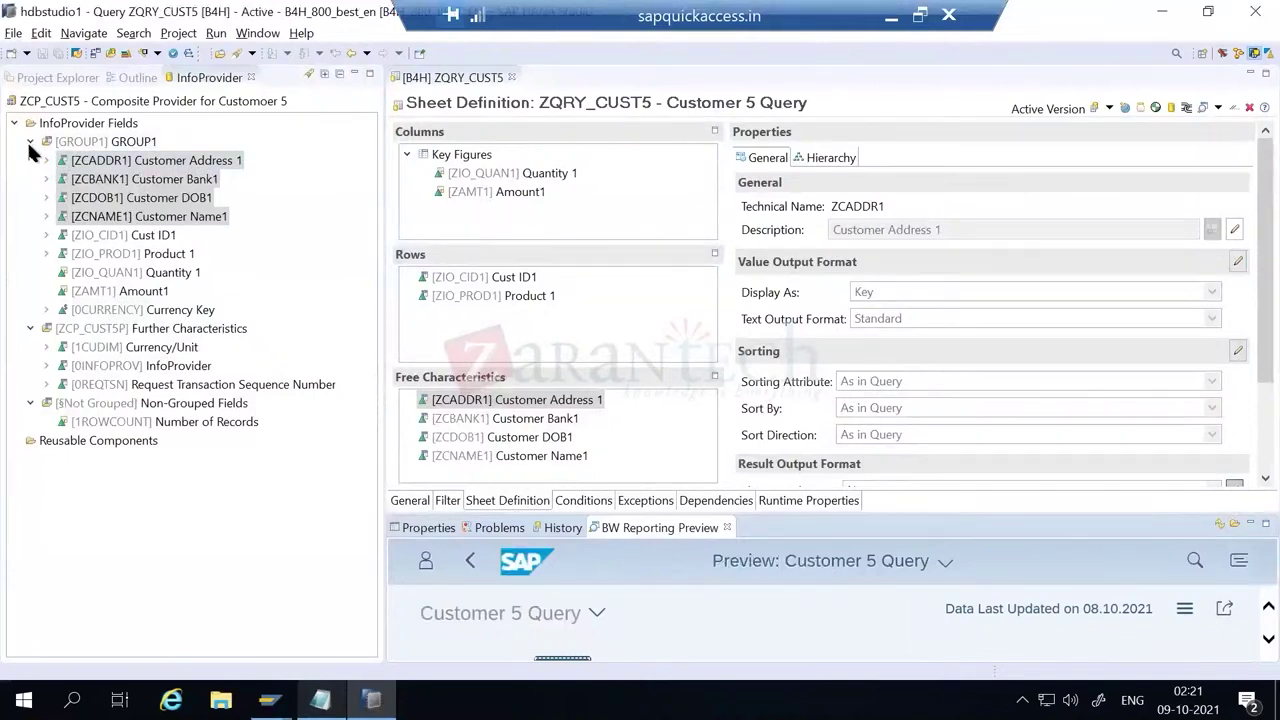
- Switch from the InfoProvider fields tree to the BW Repository tree of InfoAreas
{"action": "left_click", "coordinate": [30, 147]}
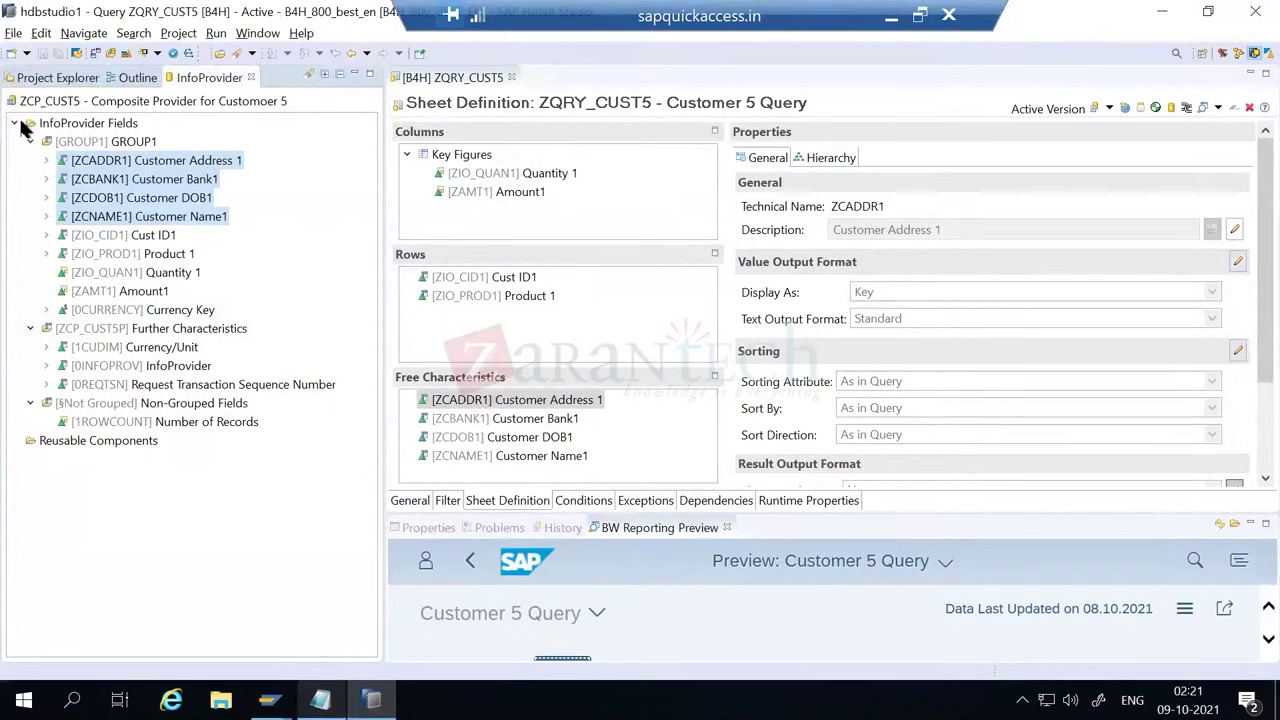
{"action": "left_click", "coordinate": [52, 79]}
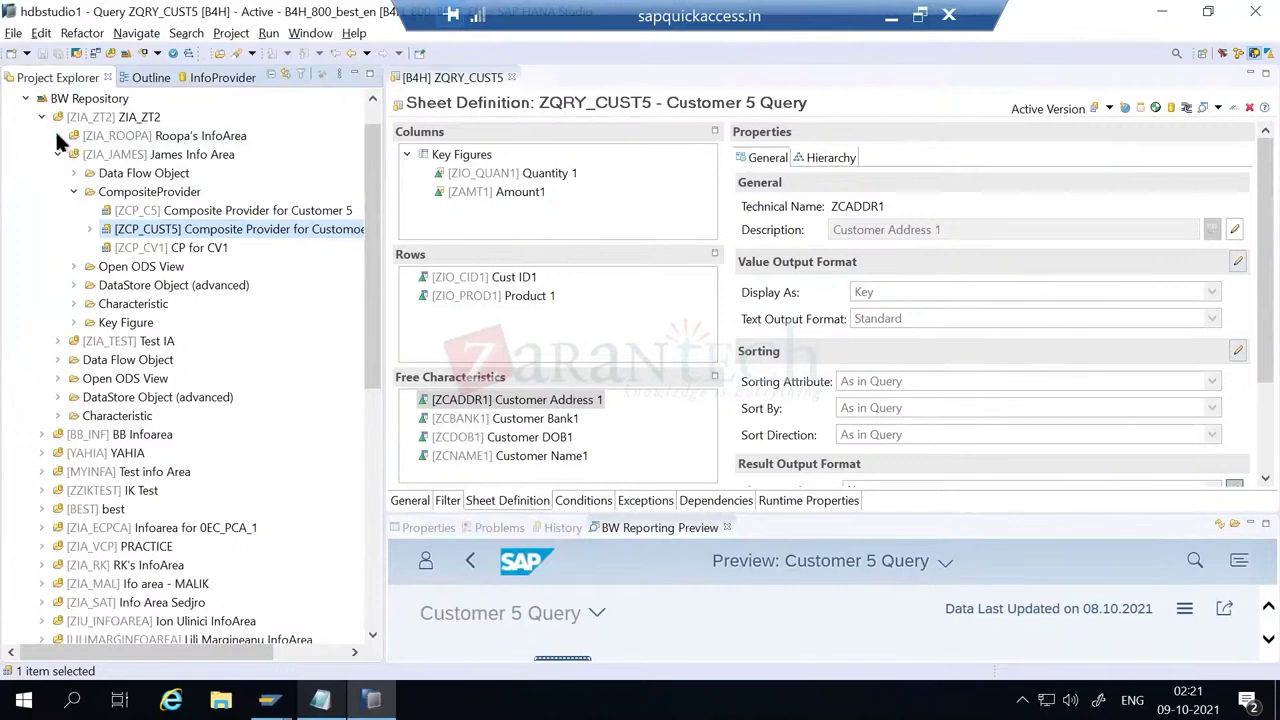
- Expand Roopa's InfoArea and its Data Flow Object, then move to James Info Area
{"action": "left_click", "coordinate": [58, 135]}
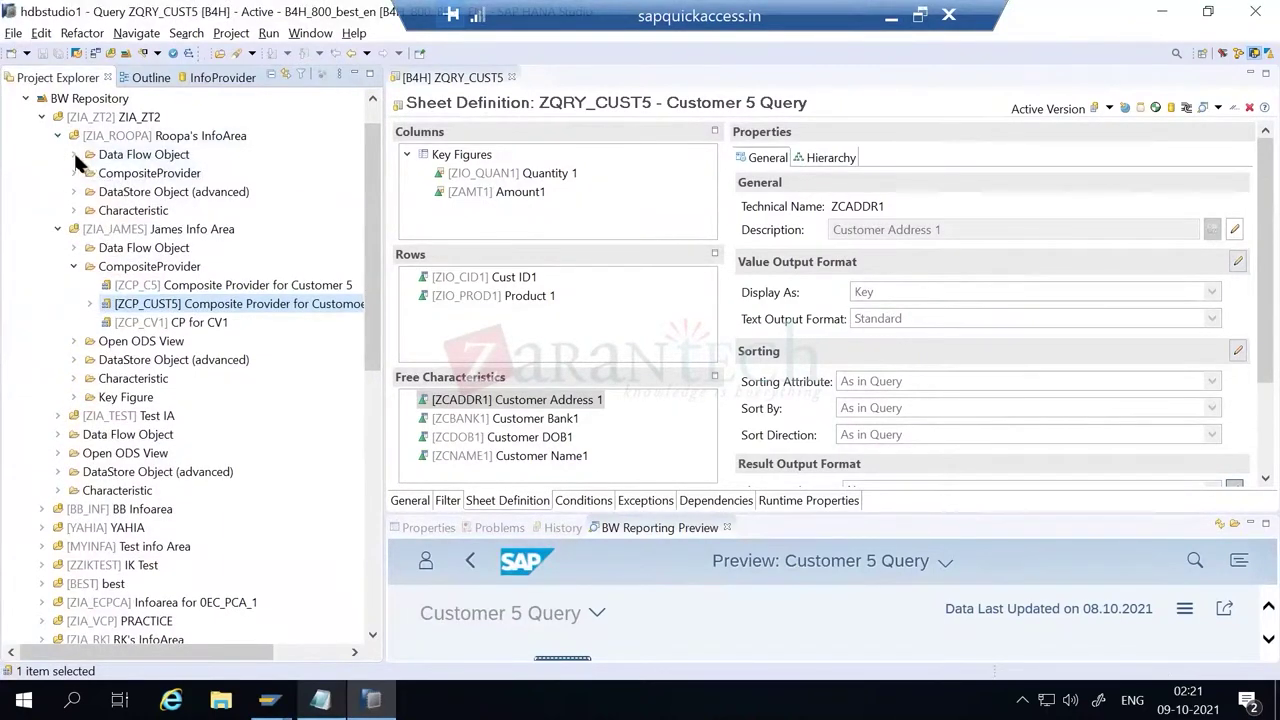
{"action": "left_click", "coordinate": [74, 155]}
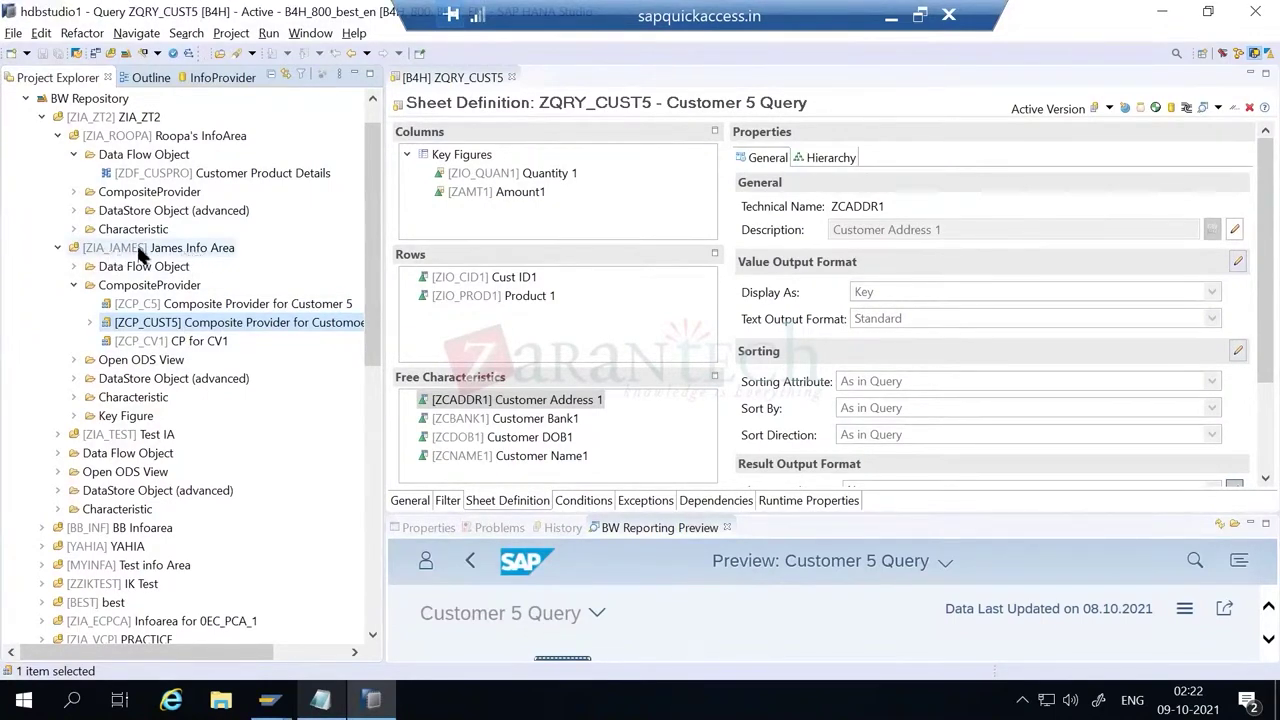
{"action": "left_click", "coordinate": [157, 250]}
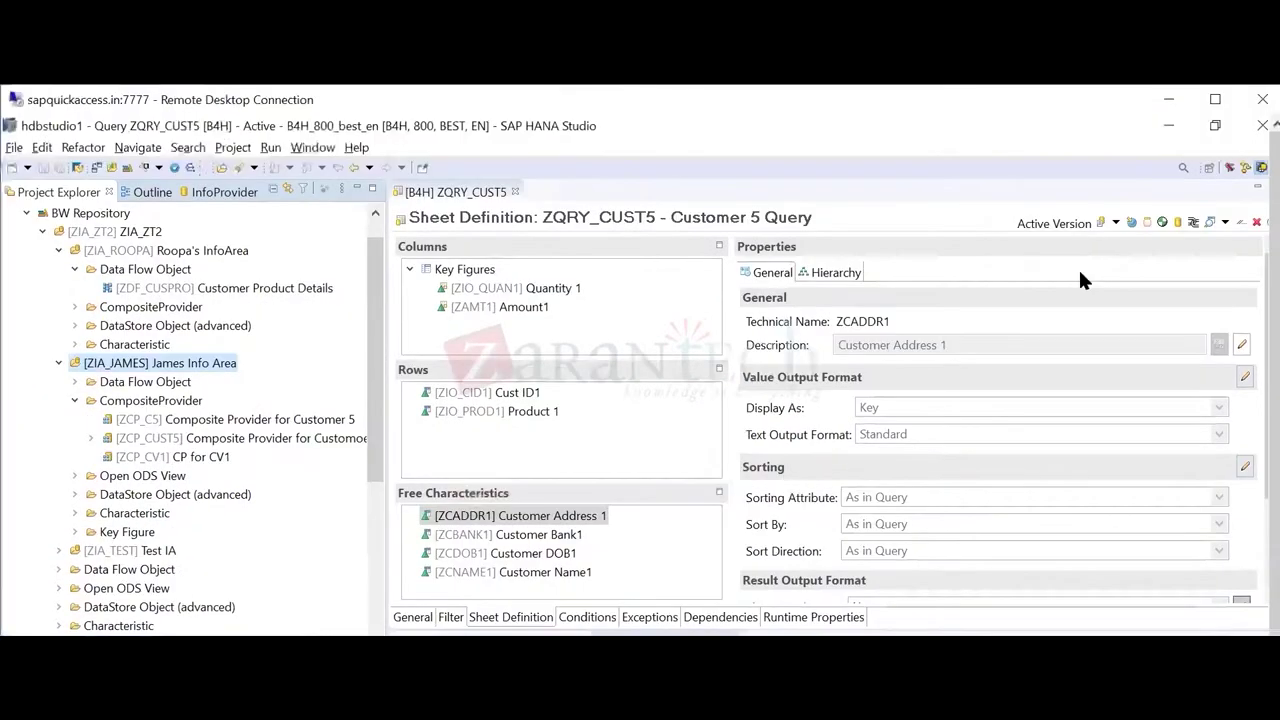
{"action": "double_click", "coordinate": [220, 20]}
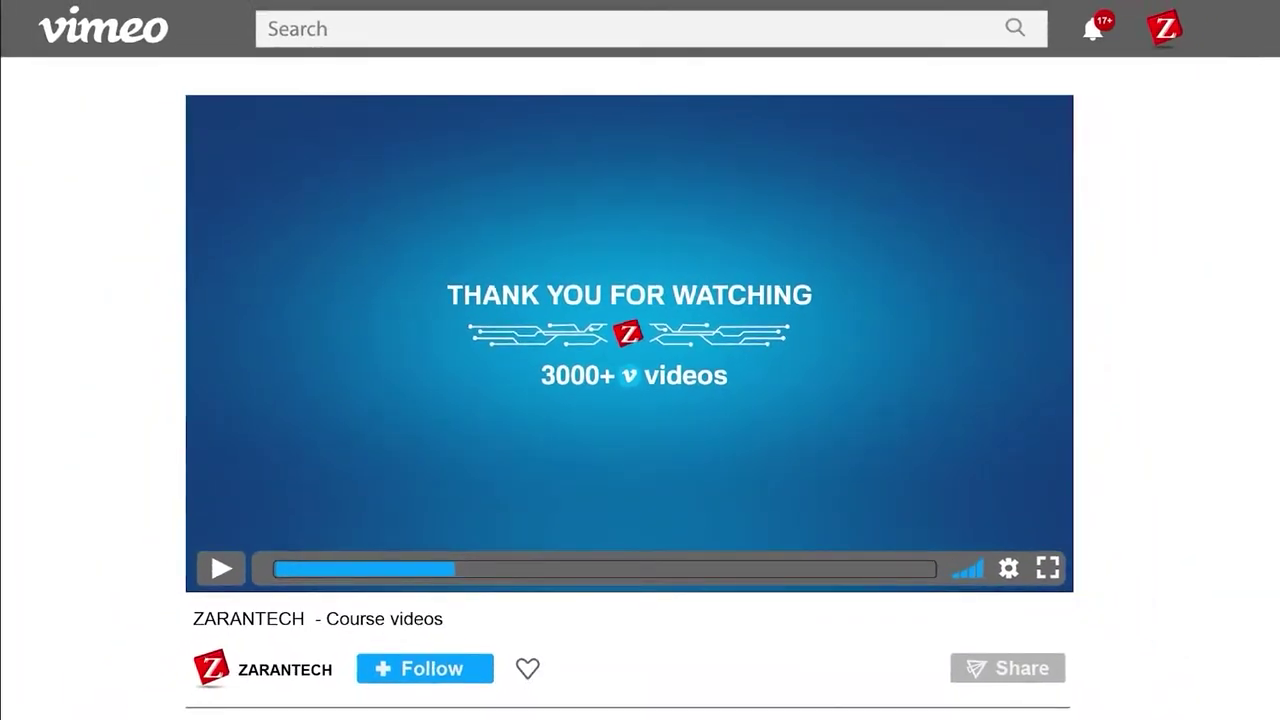
- Like the ZARANTECH course video and follow the ZARANTECH channel so it reads Following
{"action": "left_click", "coordinate": [528, 669]}
{"action": "left_click", "coordinate": [428, 672]}
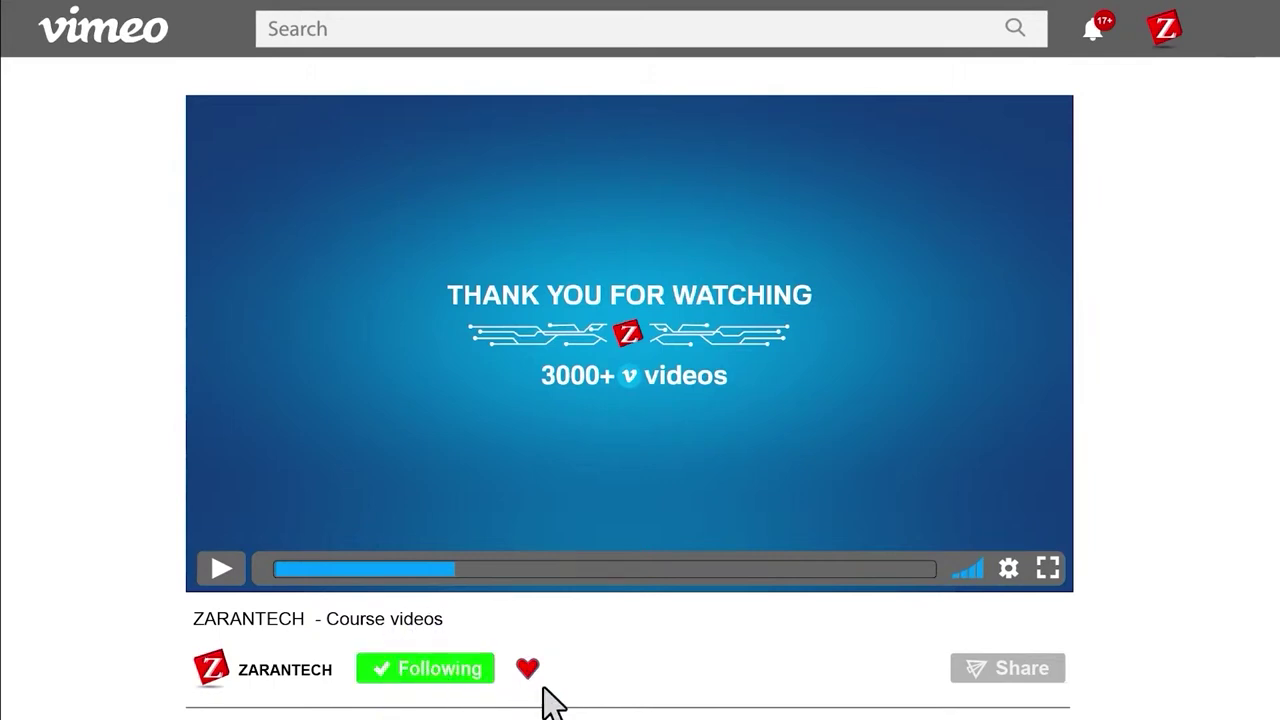